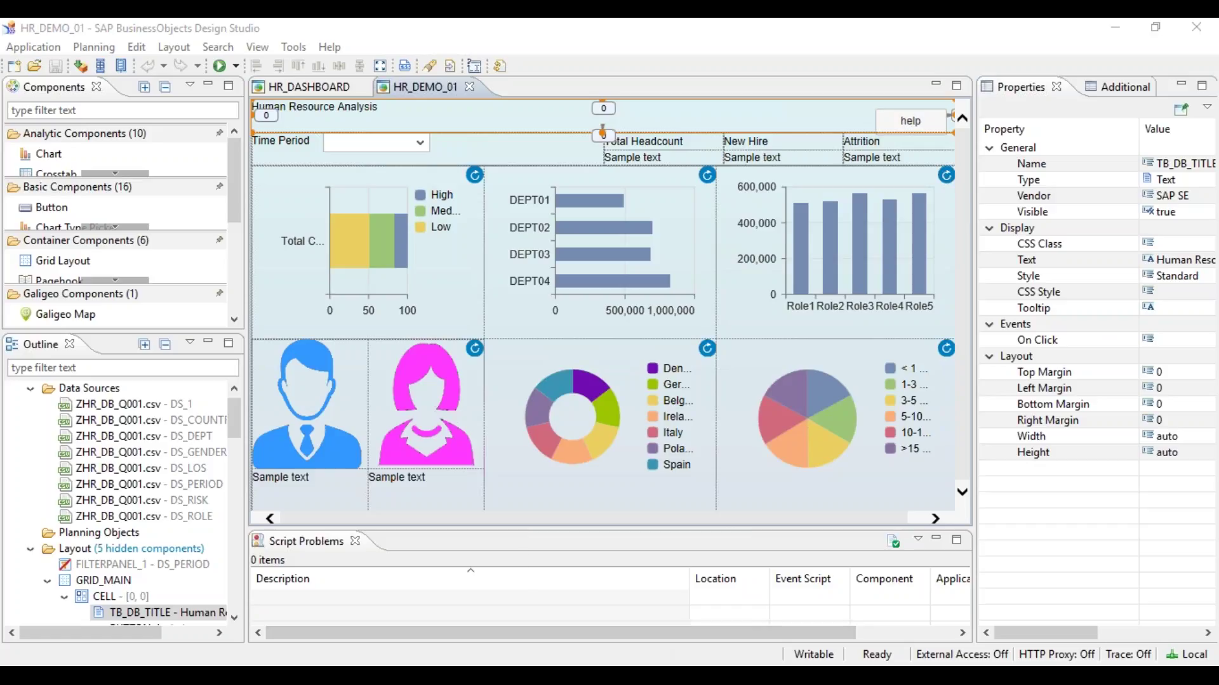
# Examine the processing groups assigned to the data sources of HR_DEMO_01, including DS_COUNTRY, DS_DEPT and DS_1
pyautogui.moveTo(635, 676)
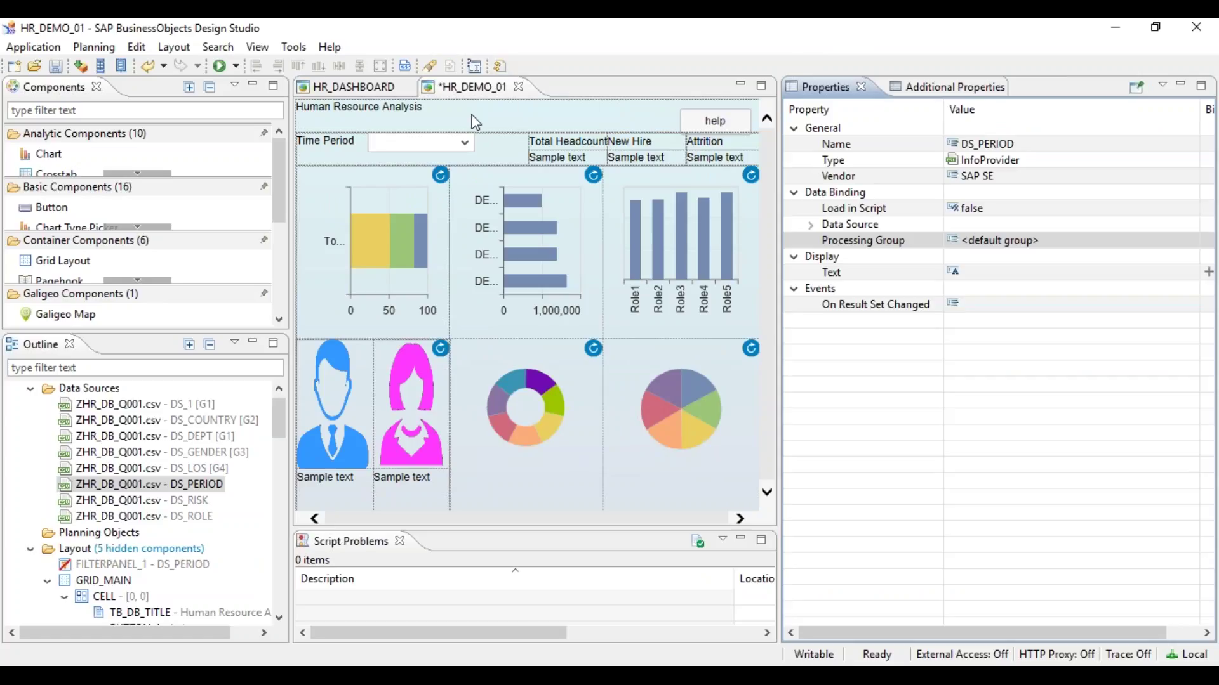
pyautogui.click(190, 420)
pyautogui.click(194, 436)
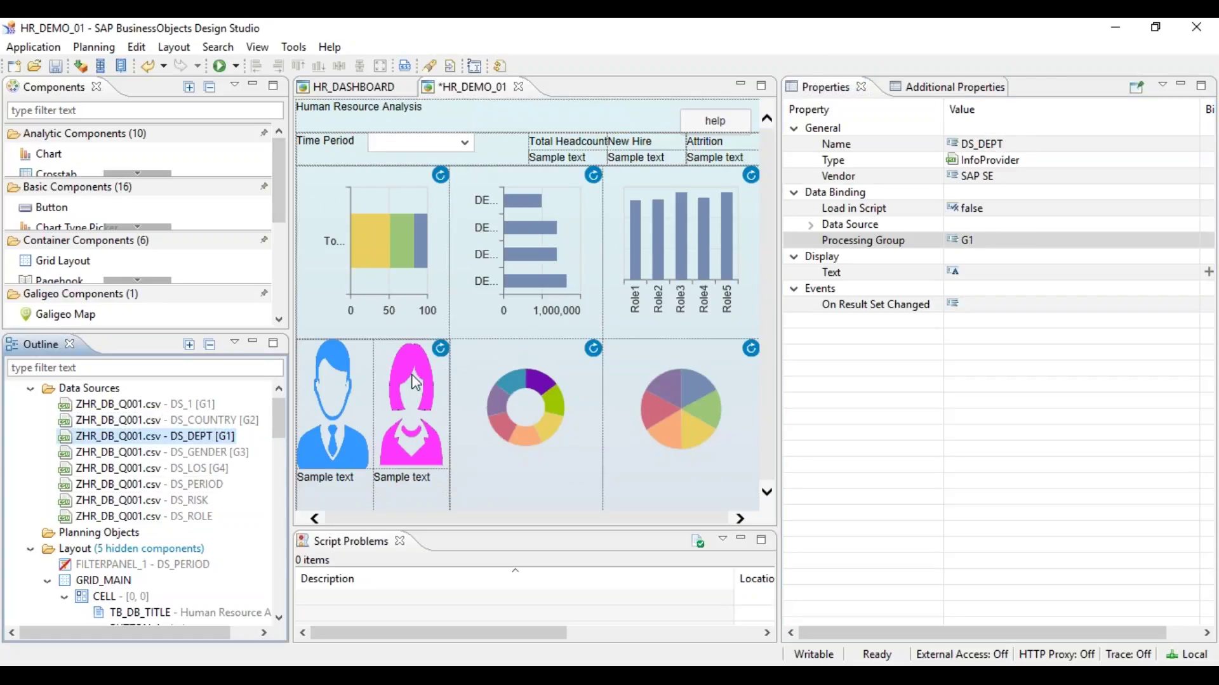
pyautogui.click(180, 410)
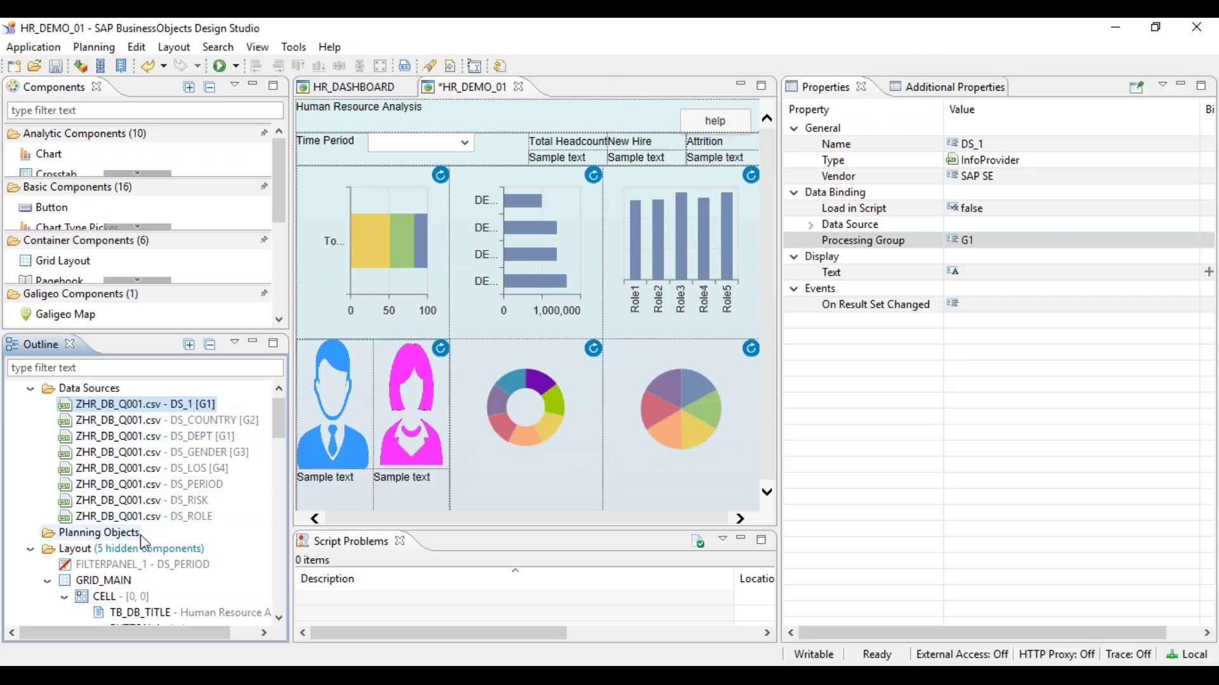
pyautogui.keyDown('shift'); pyautogui.click(153, 516); pyautogui.keyUp('shift')
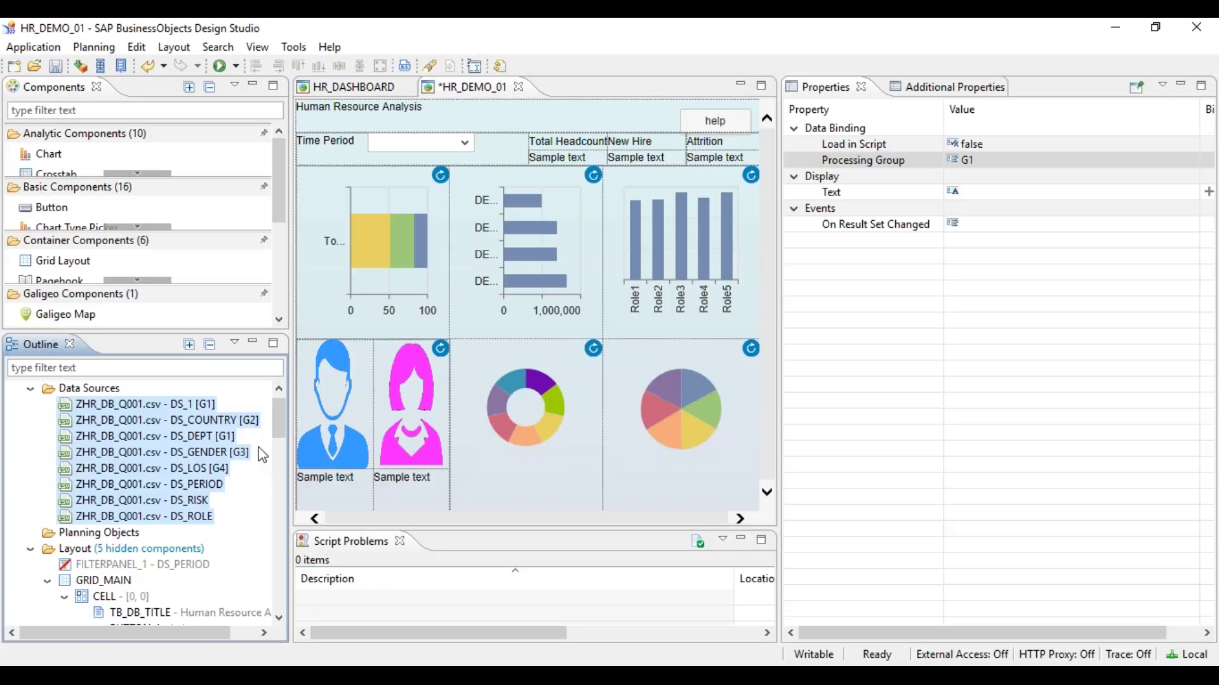
pyautogui.click(175, 404)
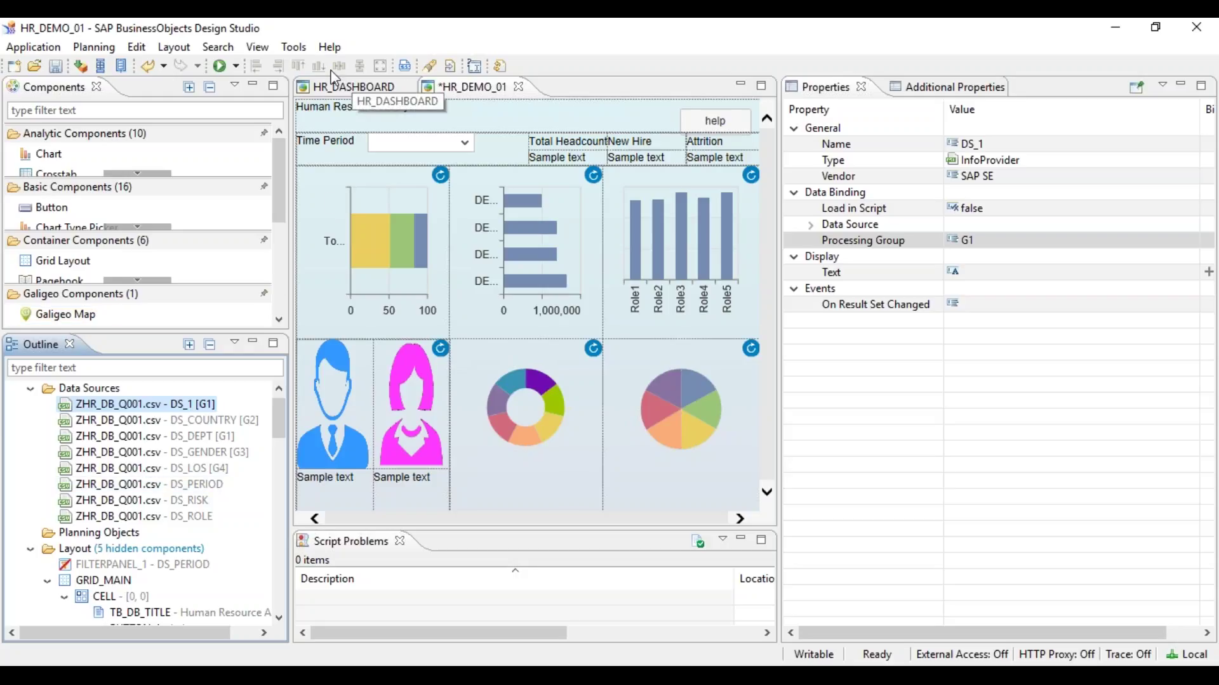
# Look at the preferred startup mode options in the application design preferences and leave them without changes
pyautogui.click(296, 51)
pyautogui.click(334, 136)
pyautogui.click(523, 126)
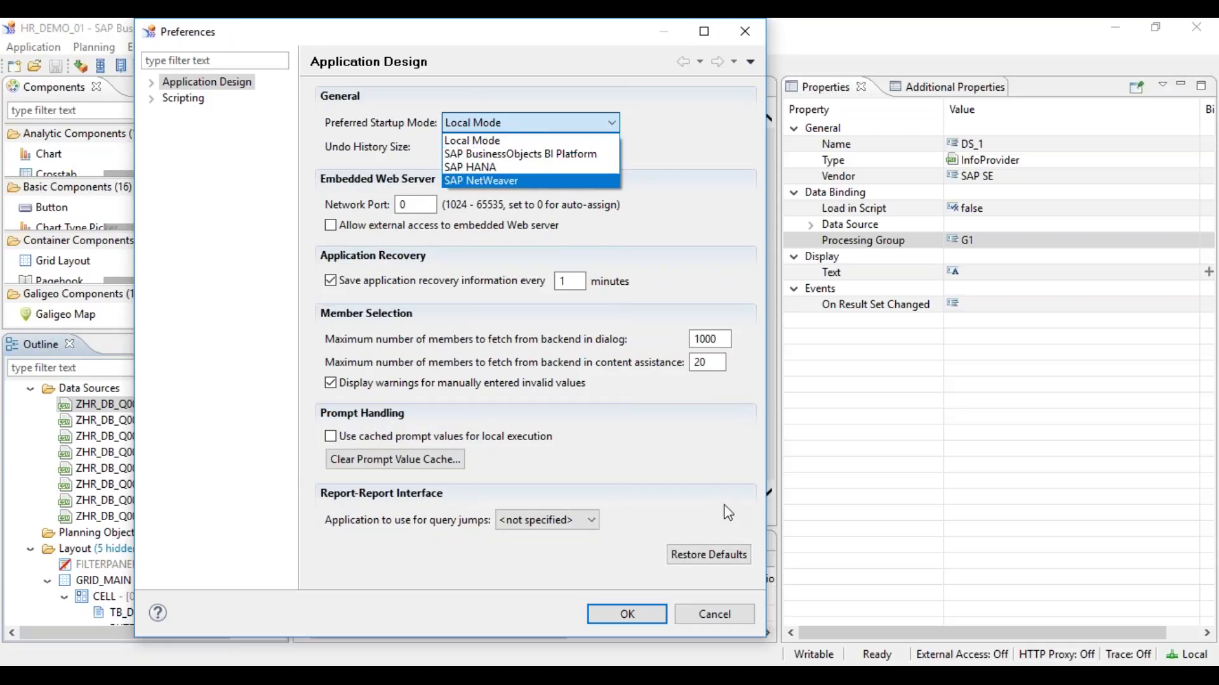
pyautogui.click(710, 616)
pyautogui.click(710, 617)
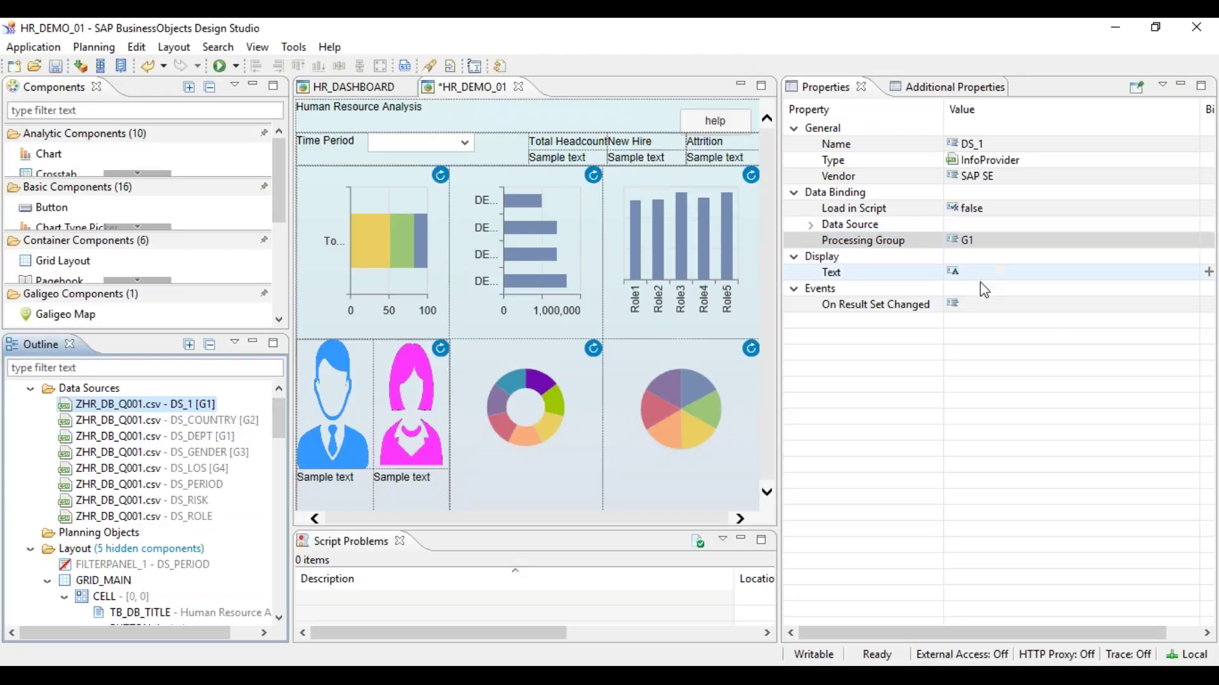
# Set the processing group of the DS_PERIOD data source to G2
pyautogui.click(922, 246)
pyautogui.click(996, 240)
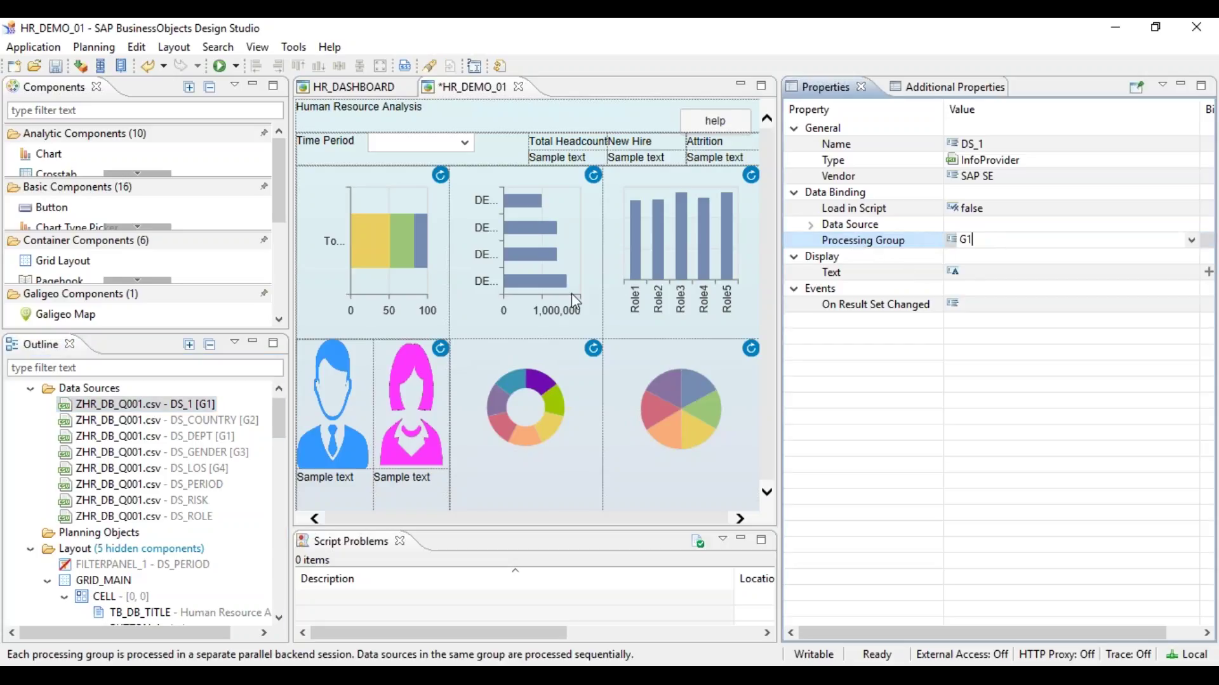
pyautogui.click(201, 485)
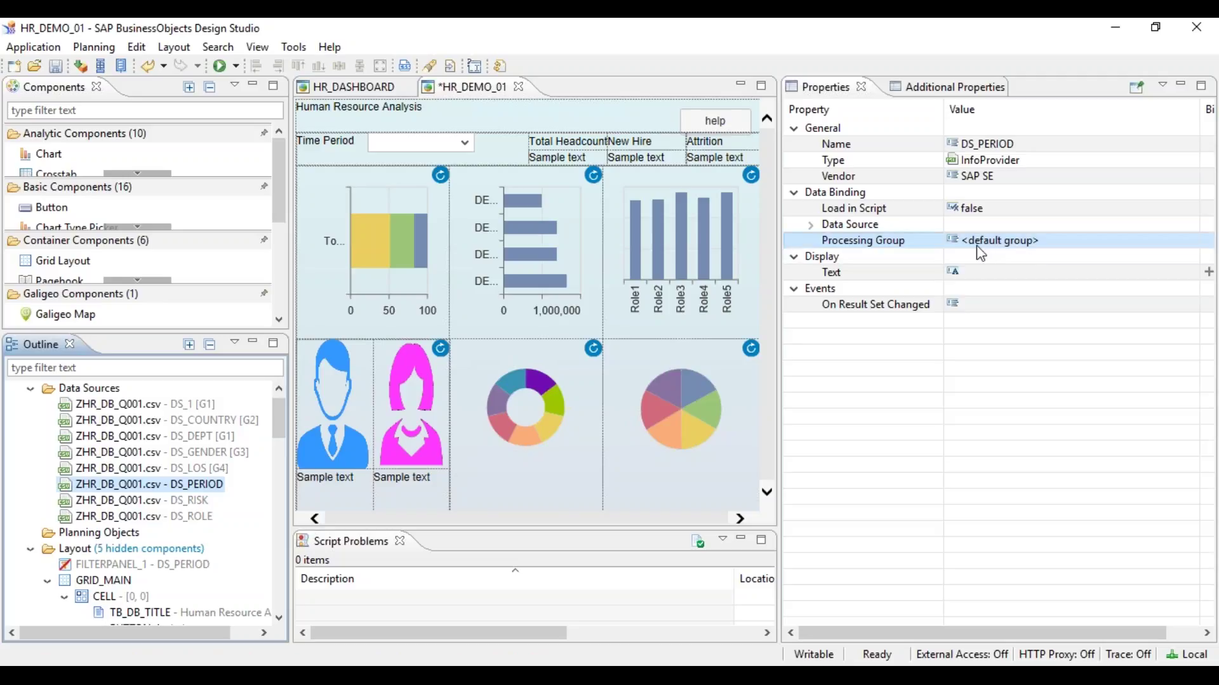
pyautogui.click(1036, 249)
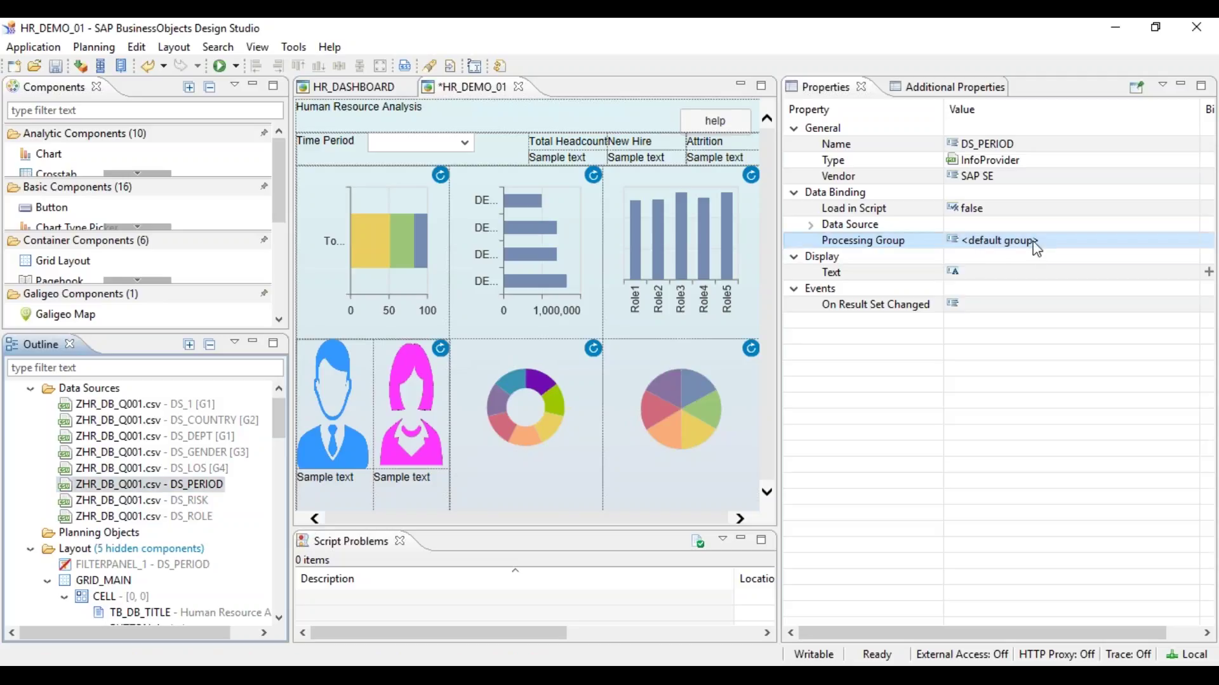
pyautogui.write('G2')
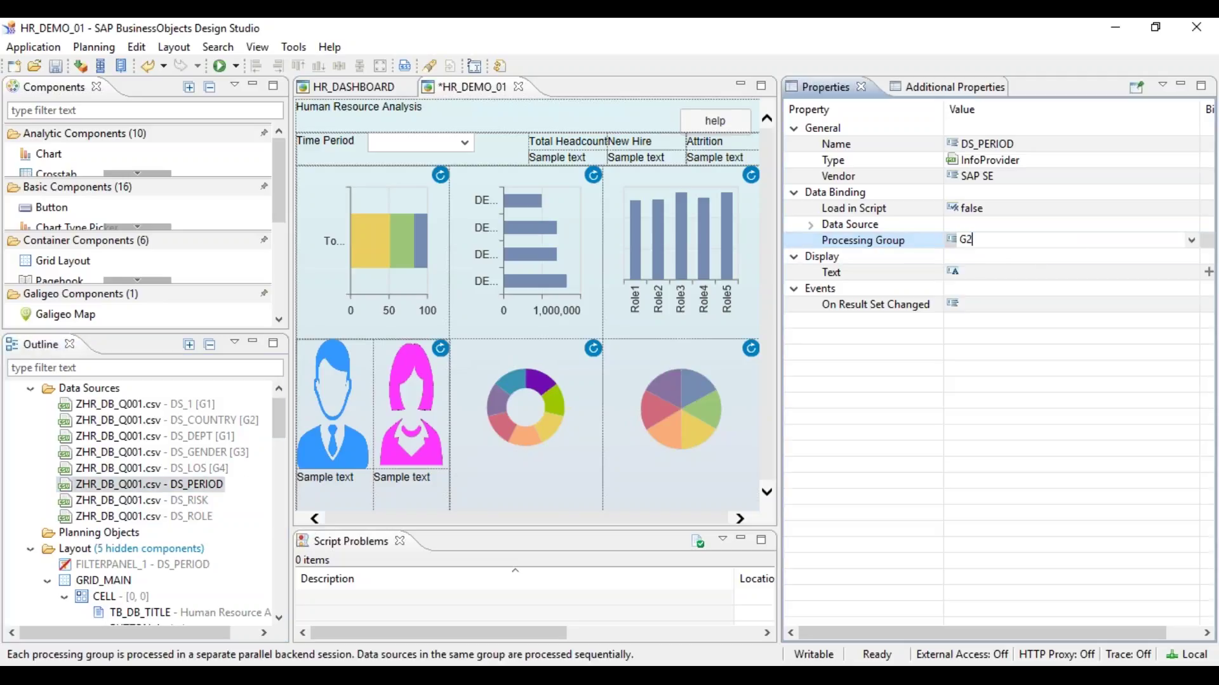
pyautogui.press('Return')
# Set the processing group of the DS_RISK data source to G3
pyautogui.click(143, 500)
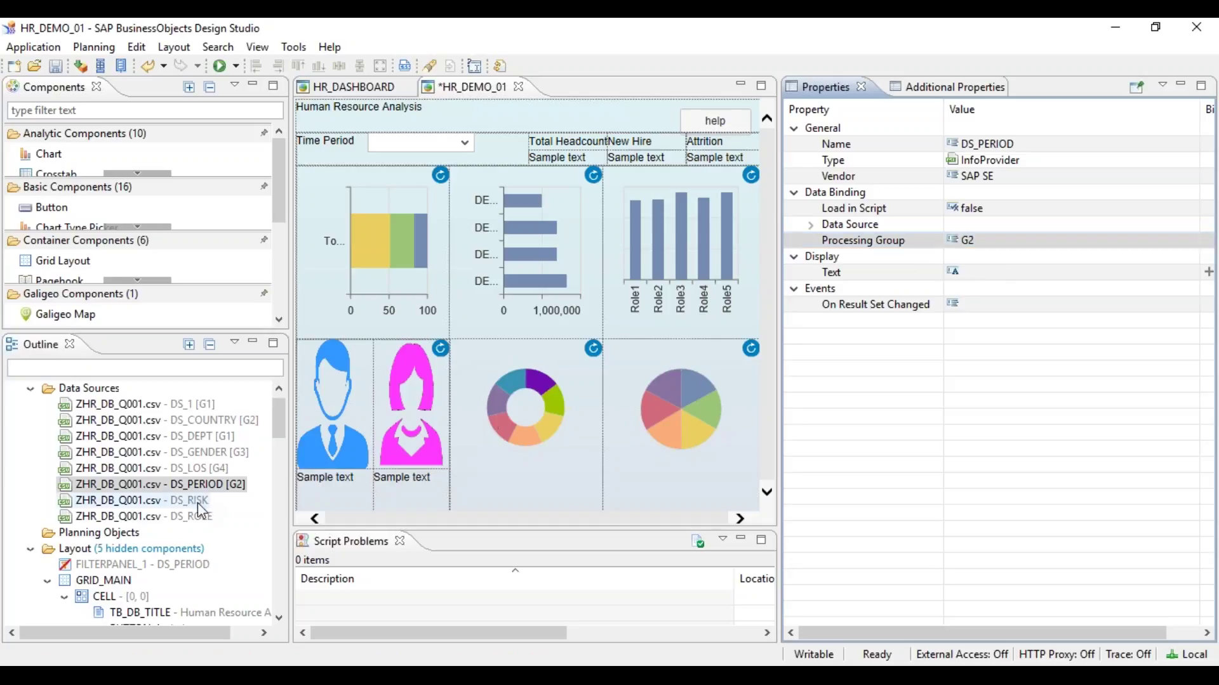
pyautogui.click(1016, 242)
pyautogui.write('G3')
pyautogui.press('Return')
pyautogui.click(141, 502)
# Set the processing group of the DS_ROLE data source to G5 and save the application
pyautogui.click(143, 516)
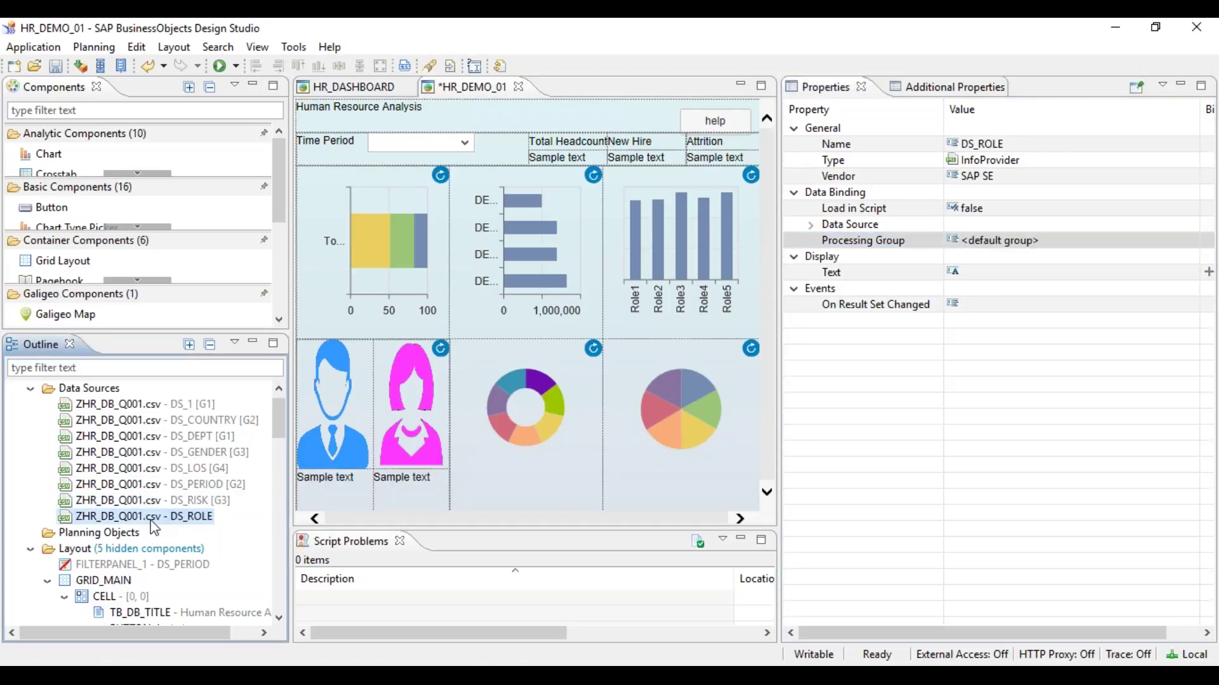
pyautogui.click(1028, 241)
pyautogui.write('G5')
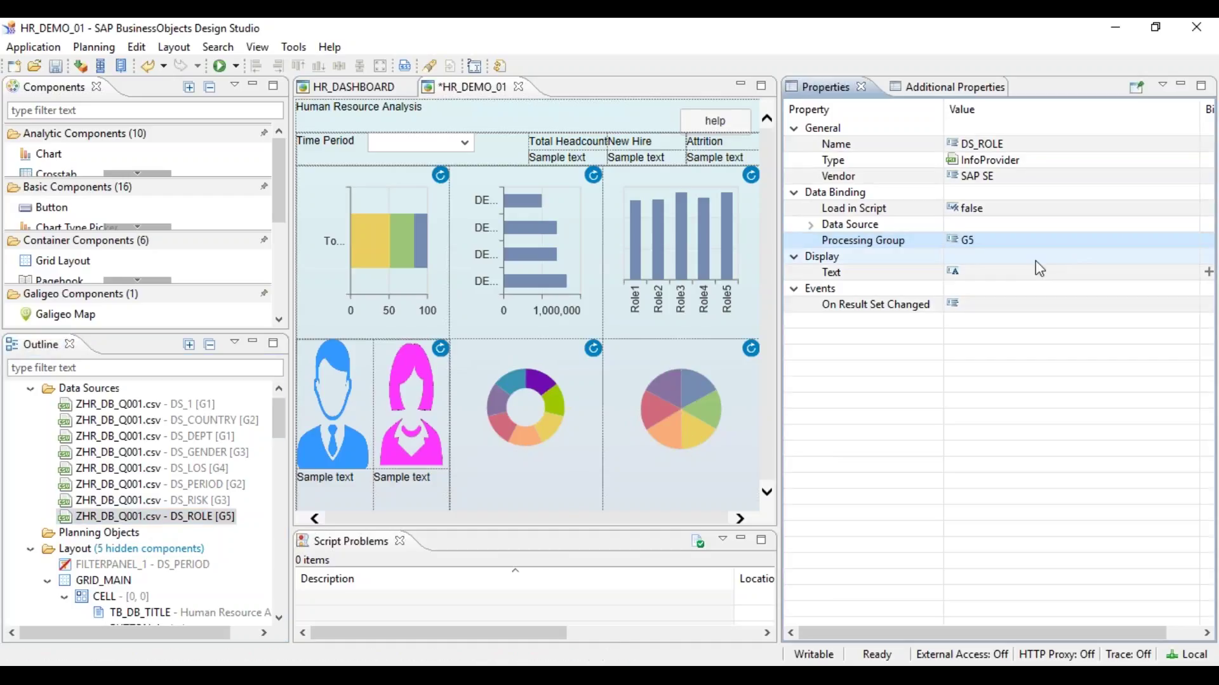
pyautogui.press('Return')
pyautogui.click(234, 518)
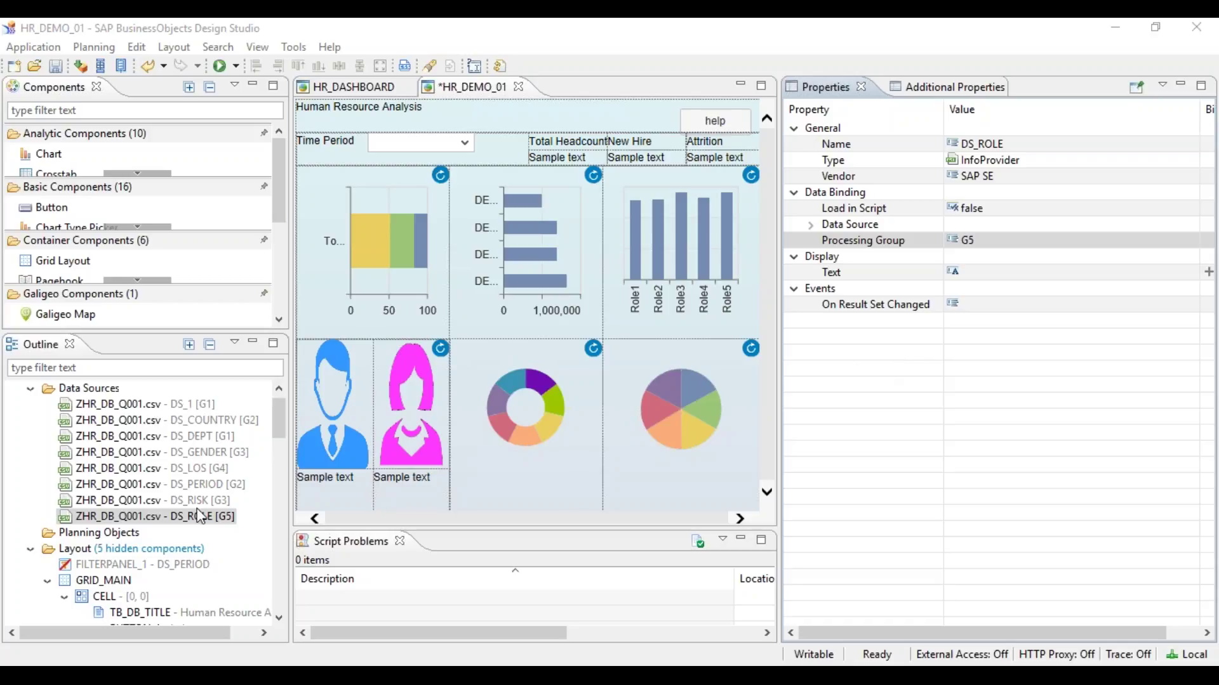
pyautogui.click(1196, 27)
pyautogui.hotkey('ctrl', 's')
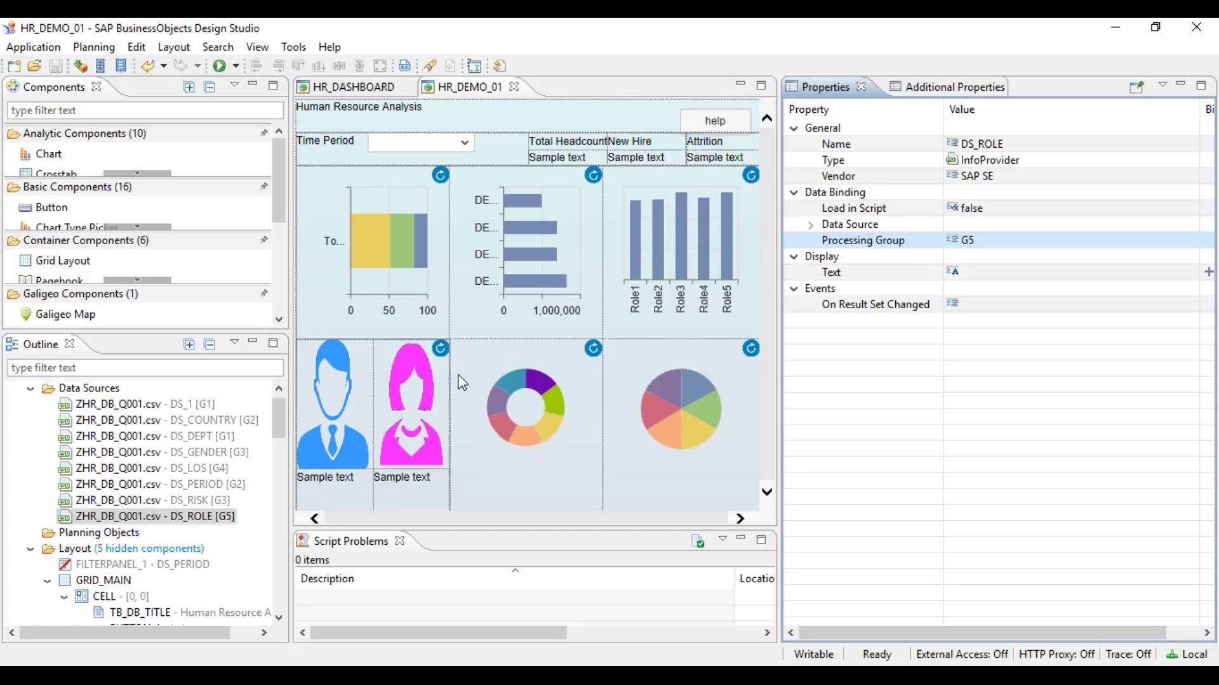
# Compare the stacked risk chart in HR_DEMO_01 with the Risk Valuation chart in HR_DASHBOARD
pyautogui.click(413, 290)
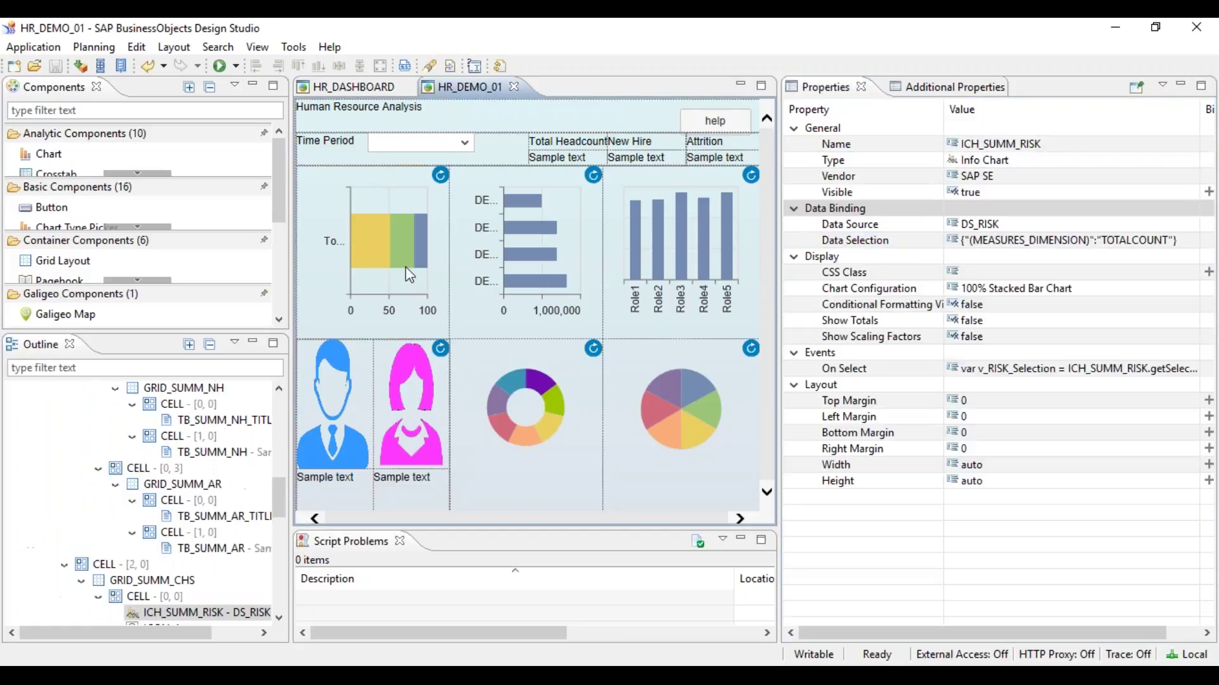
pyautogui.click(355, 90)
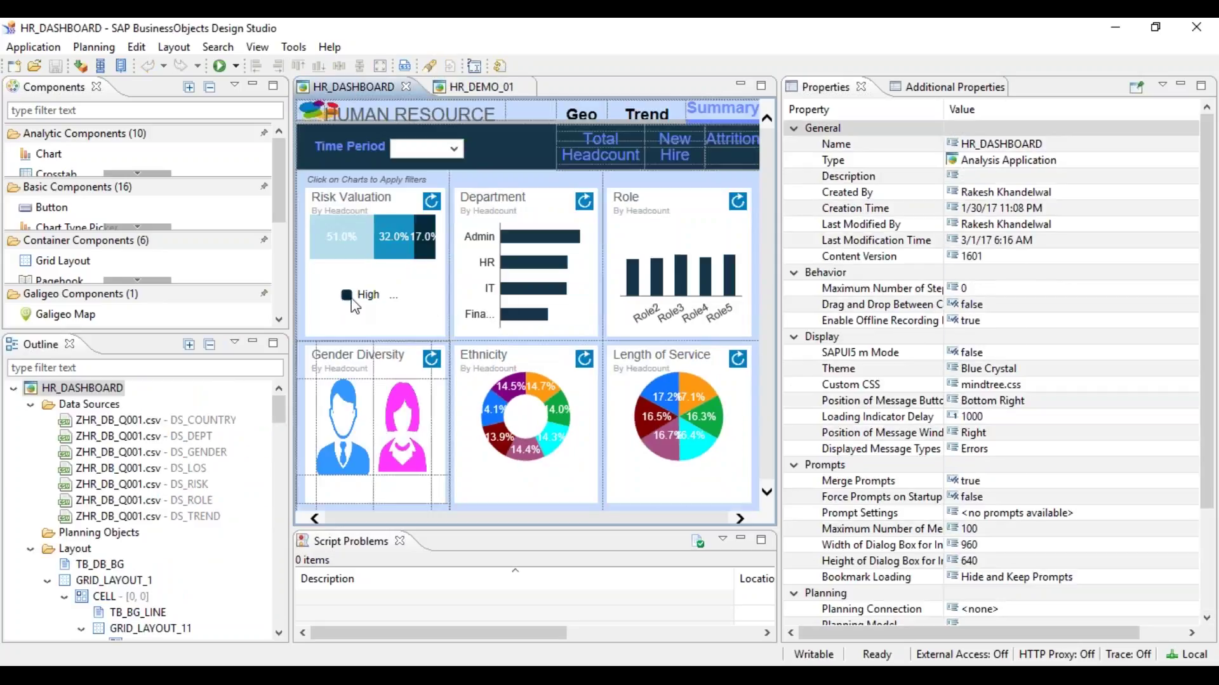
pyautogui.click(469, 96)
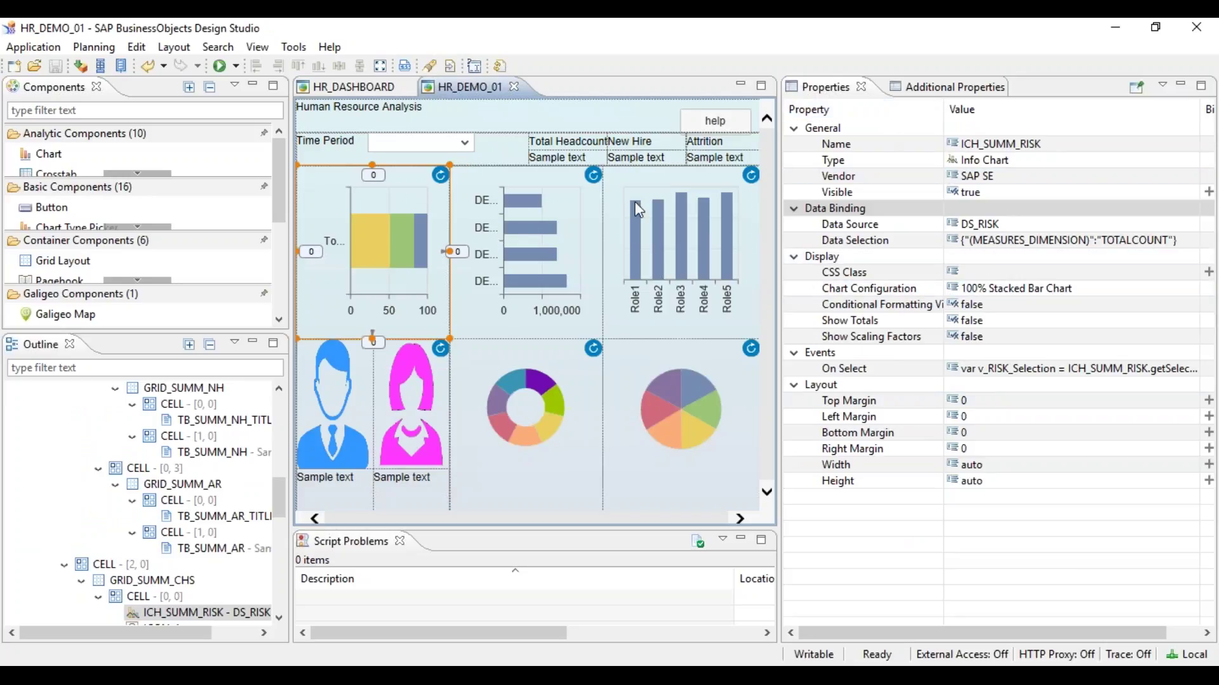
# Check the additional properties of the department bar chart and the stacked risk chart
pyautogui.click(943, 89)
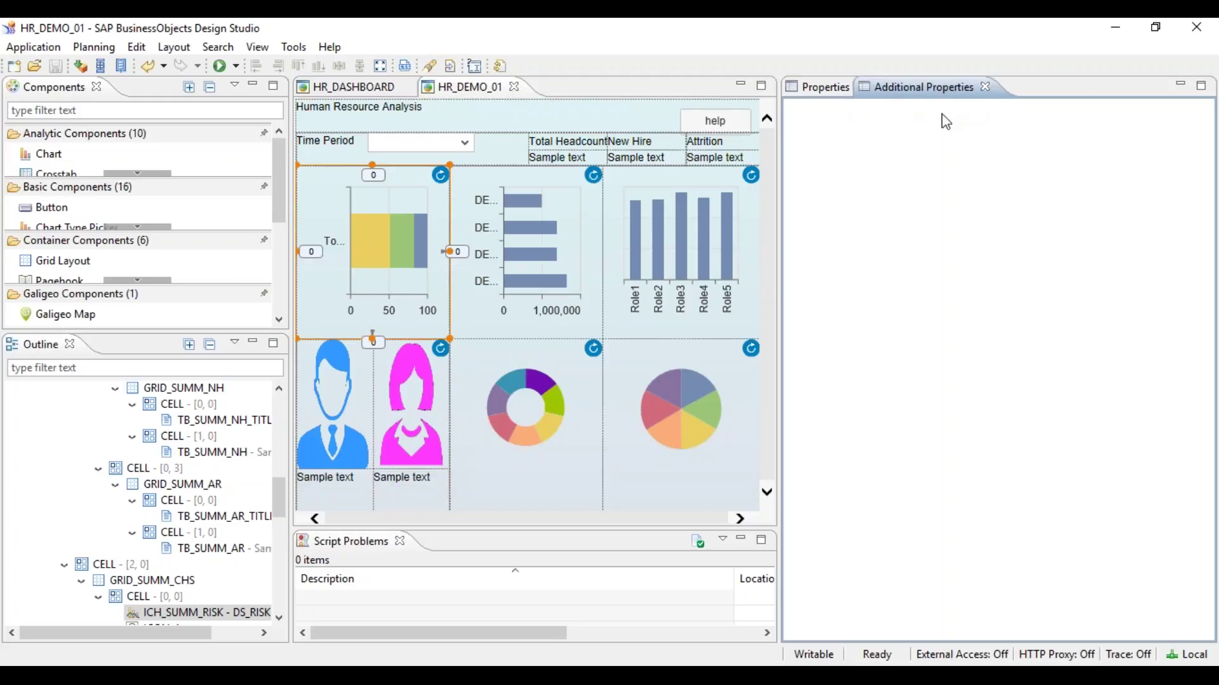
pyautogui.click(503, 243)
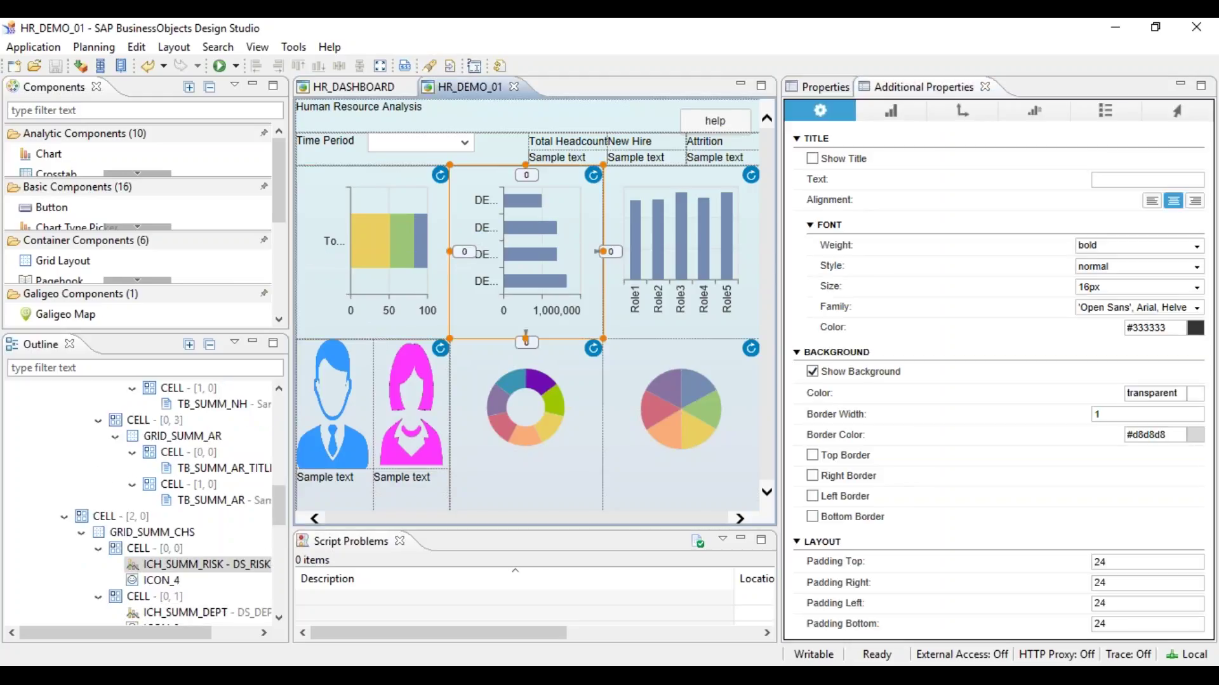
pyautogui.click(397, 233)
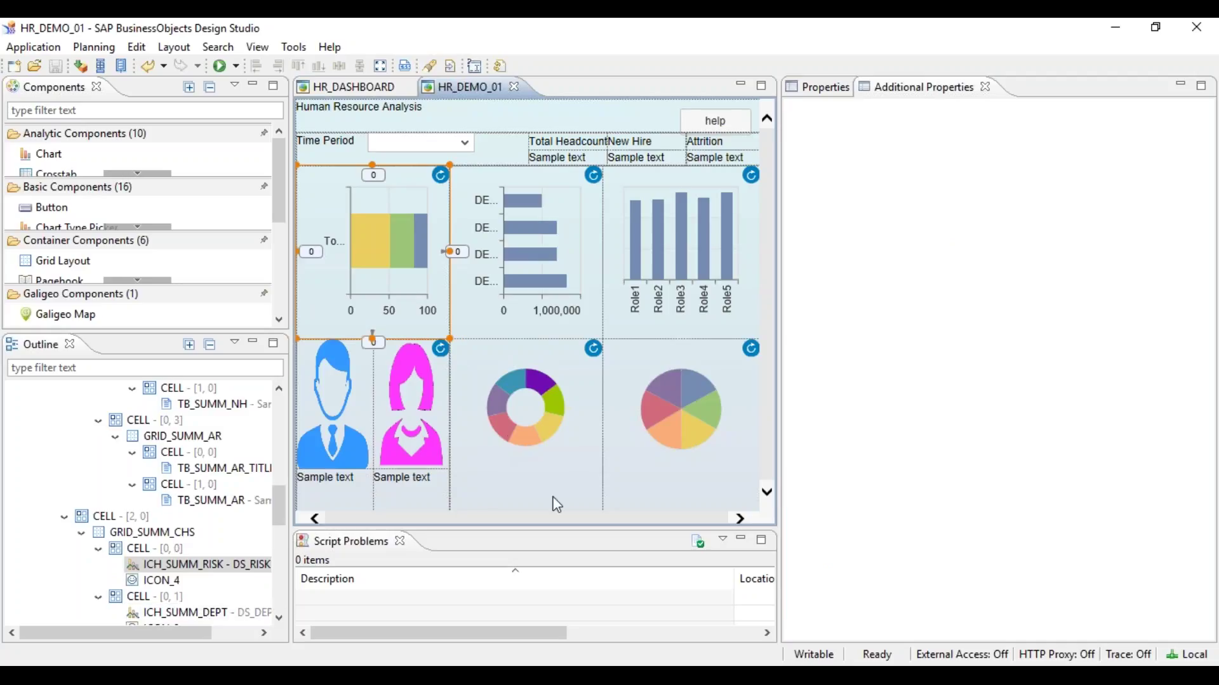
# Reset the workspace layout and dock the Additional Properties view alongside Properties
pyautogui.moveTo(782, 242); pyautogui.dragTo(873, 242)
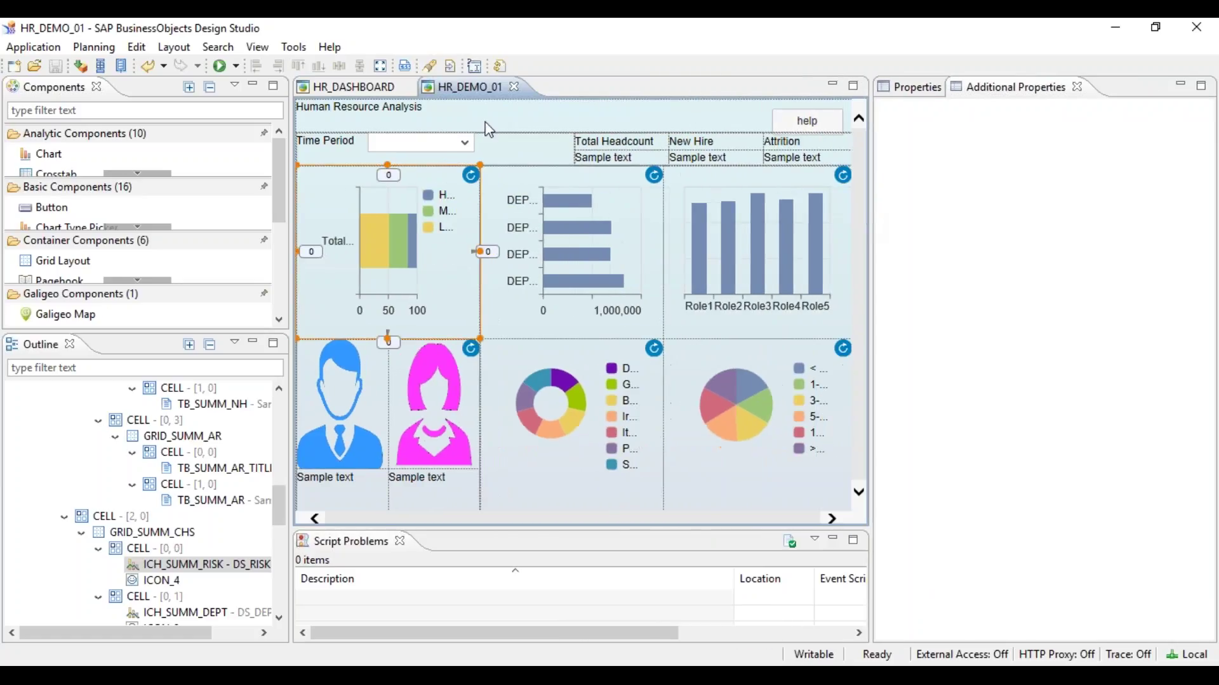
pyautogui.click(1077, 86)
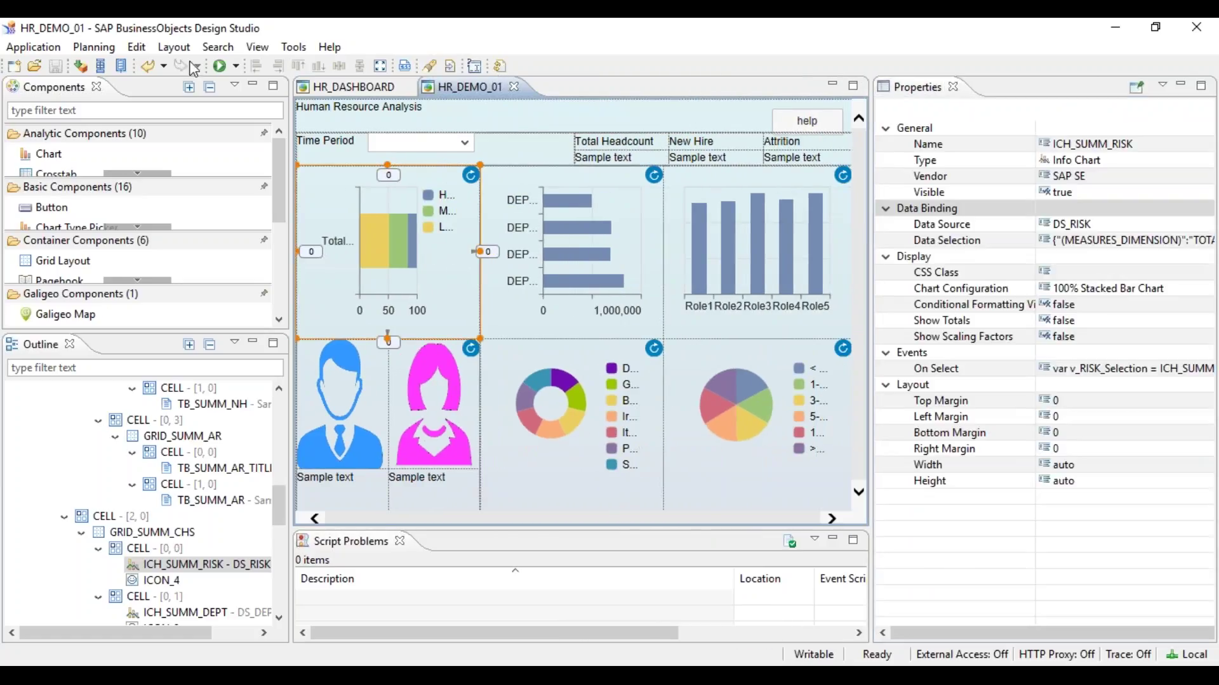
pyautogui.click(257, 48)
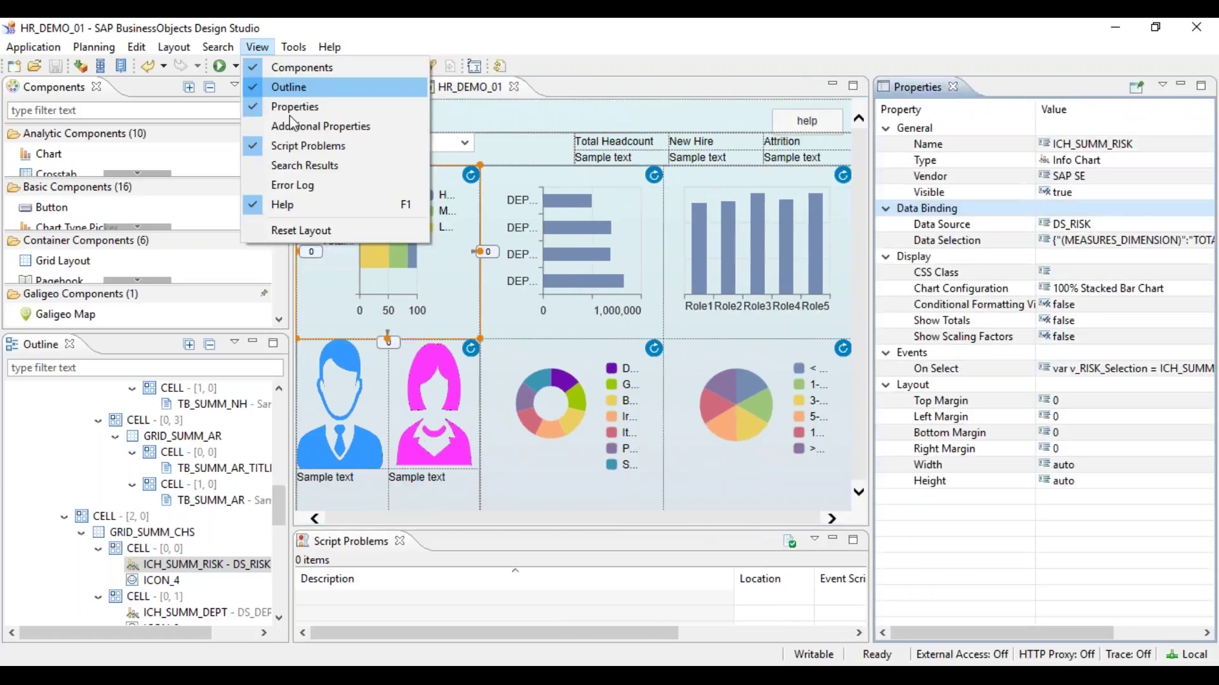
pyautogui.click(301, 231)
pyautogui.moveTo(1033, 440); pyautogui.dragTo(1092, 96)
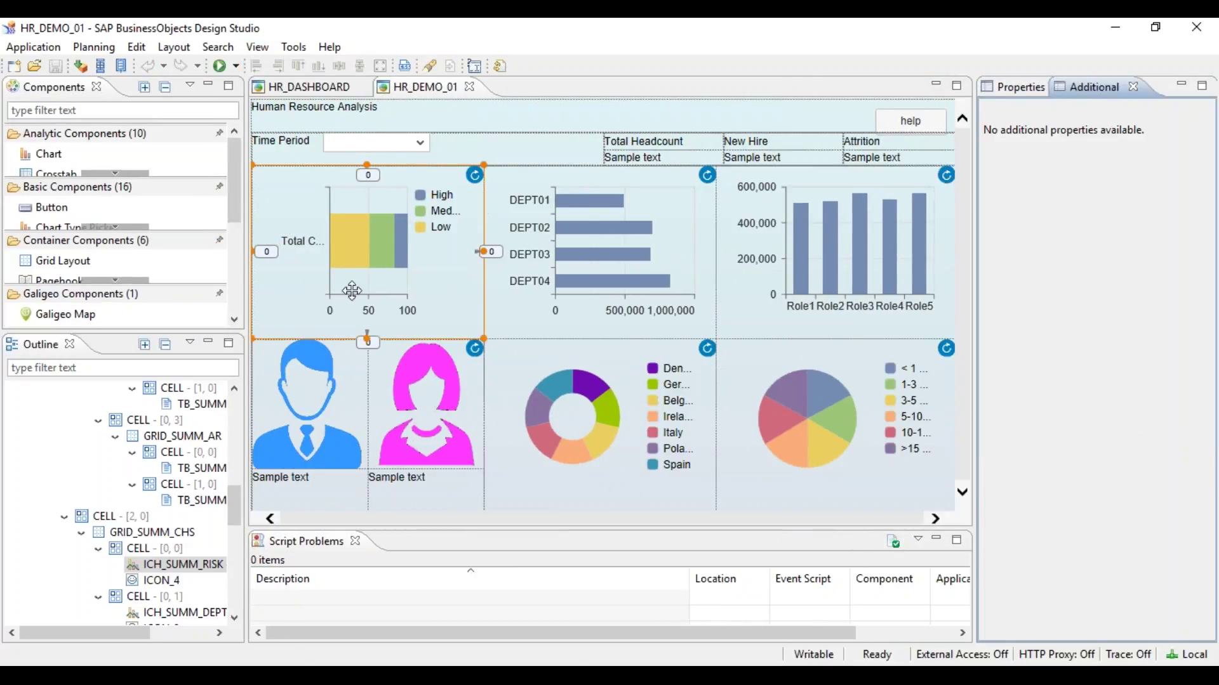
# Show the title of the department bar chart, set its text to Department, and hide the title again
pyautogui.click(184, 613)
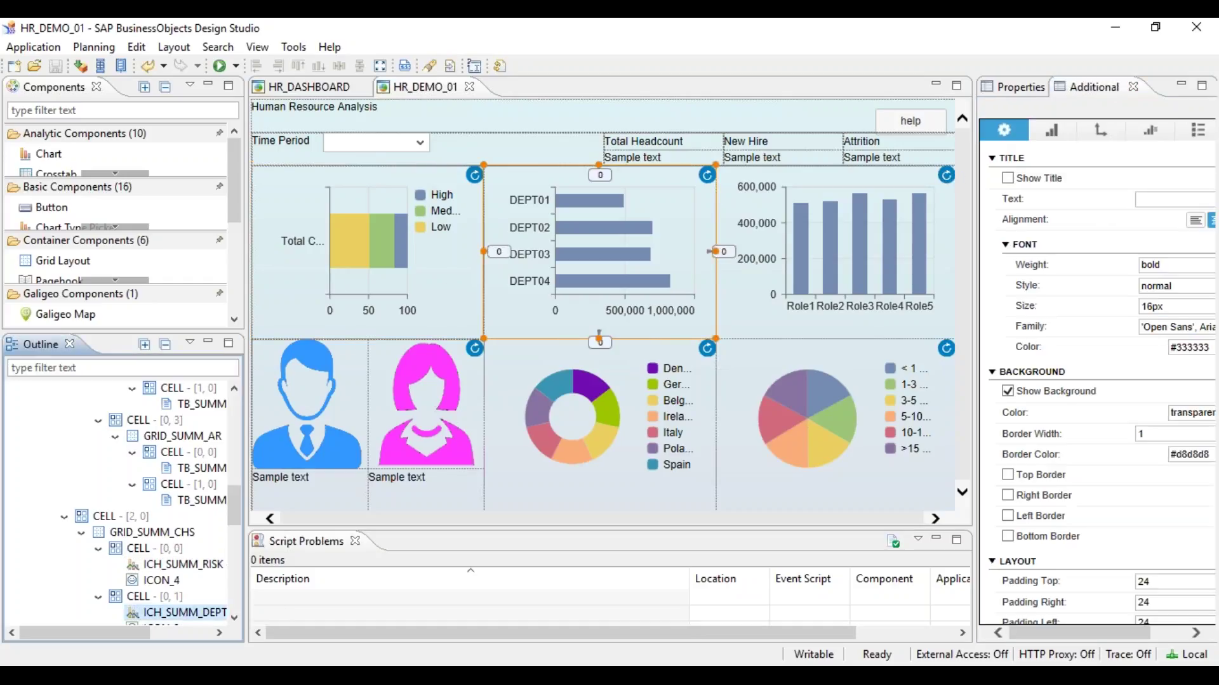
pyautogui.moveTo(974, 193); pyautogui.dragTo(790, 193)
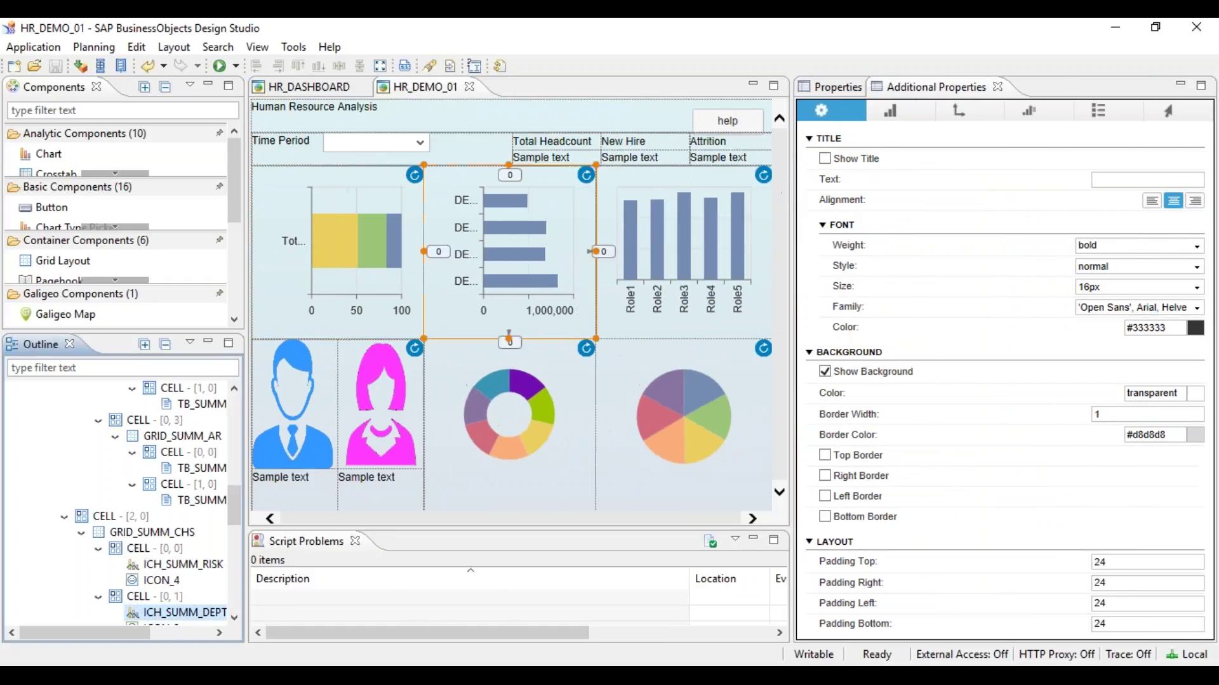
pyautogui.click(864, 160)
pyautogui.click(1120, 179)
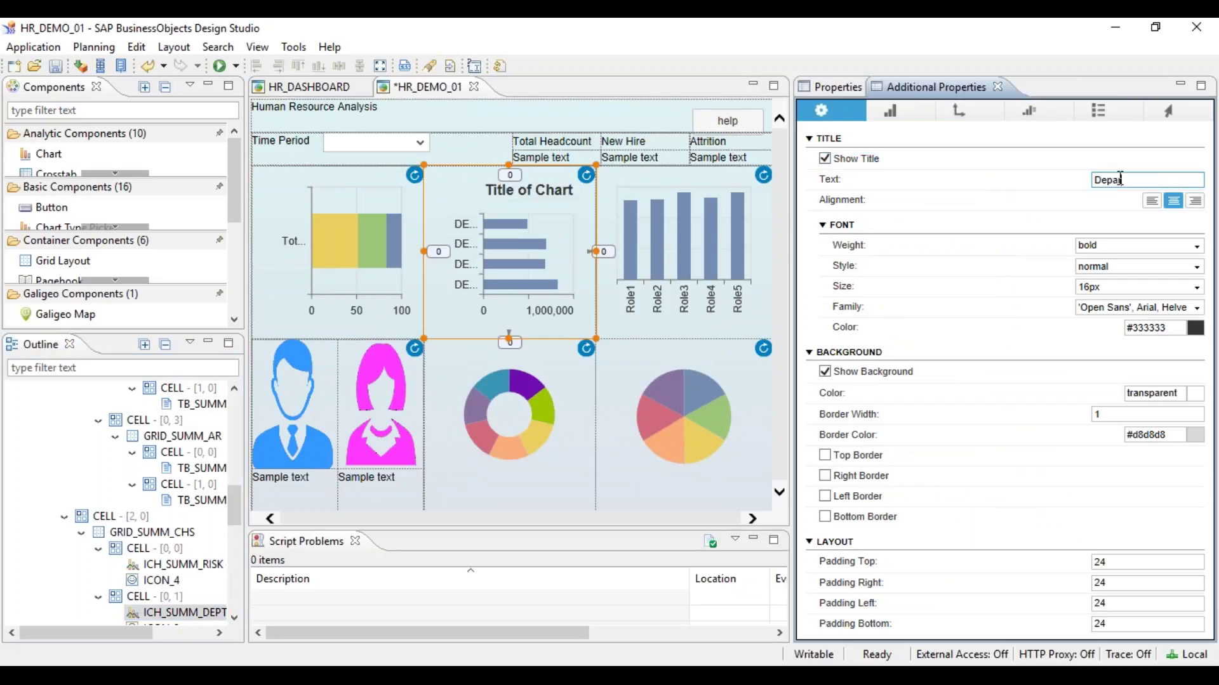
pyautogui.write('Department')
pyautogui.press('Return')
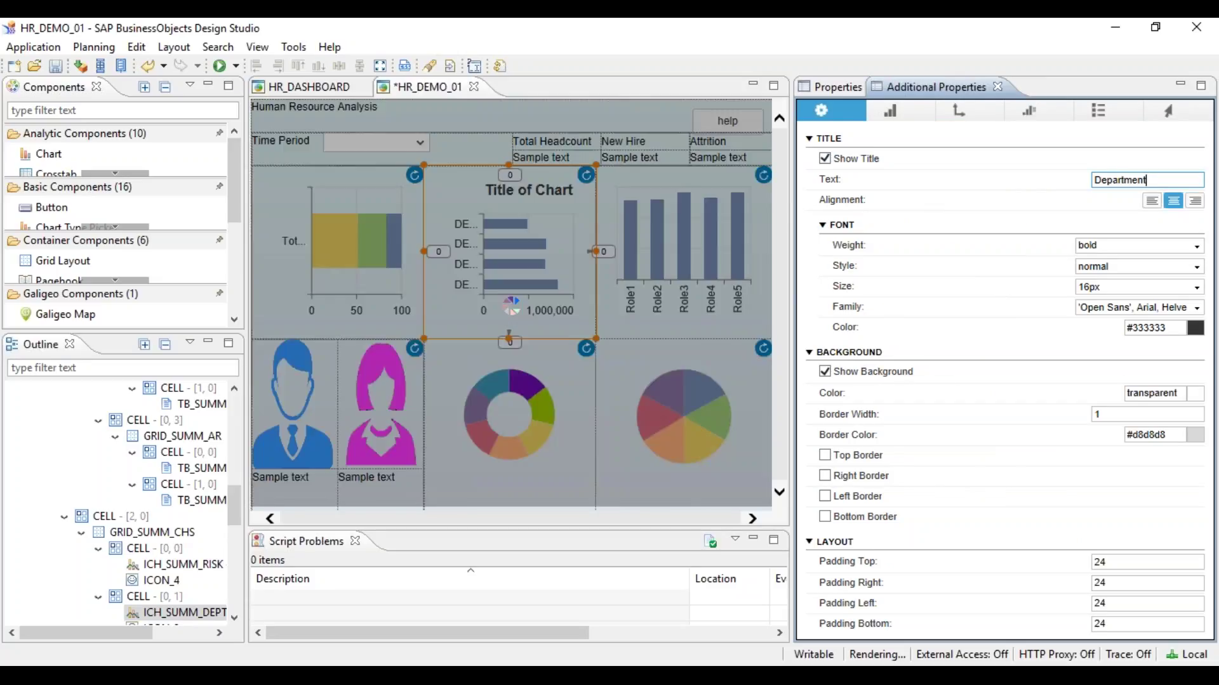
pyautogui.click(824, 158)
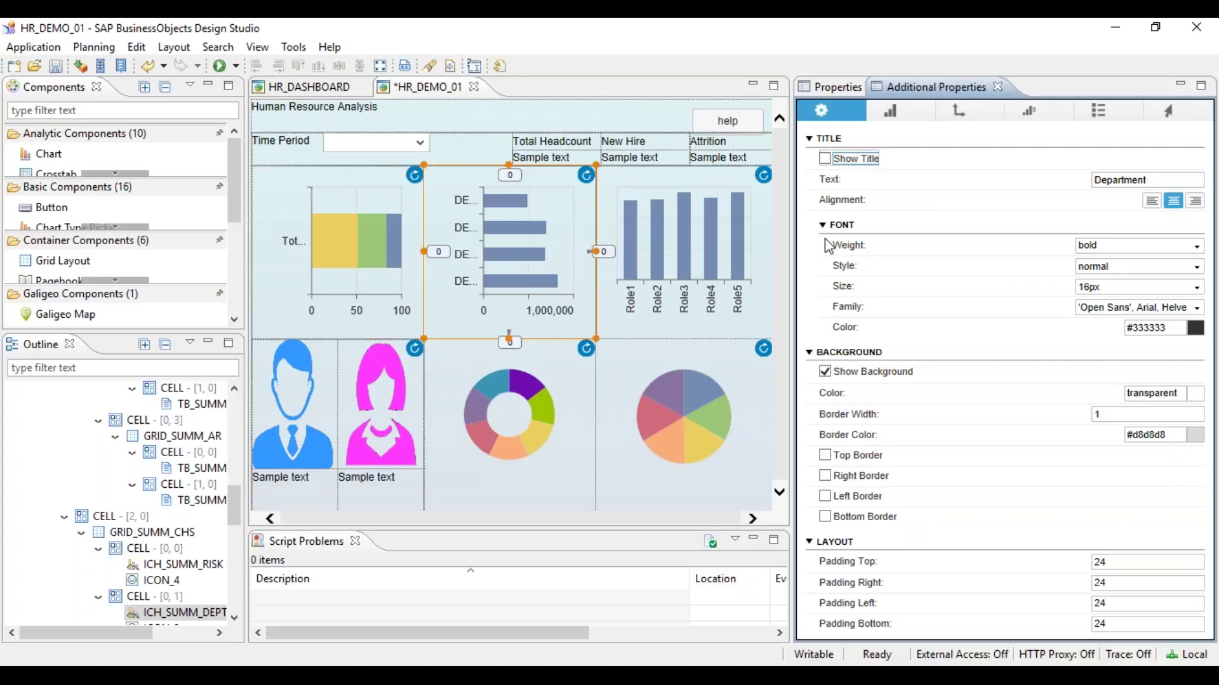
# Keep the department bar chart's background shown and set its color to blue #0000FF
pyautogui.click(825, 373)
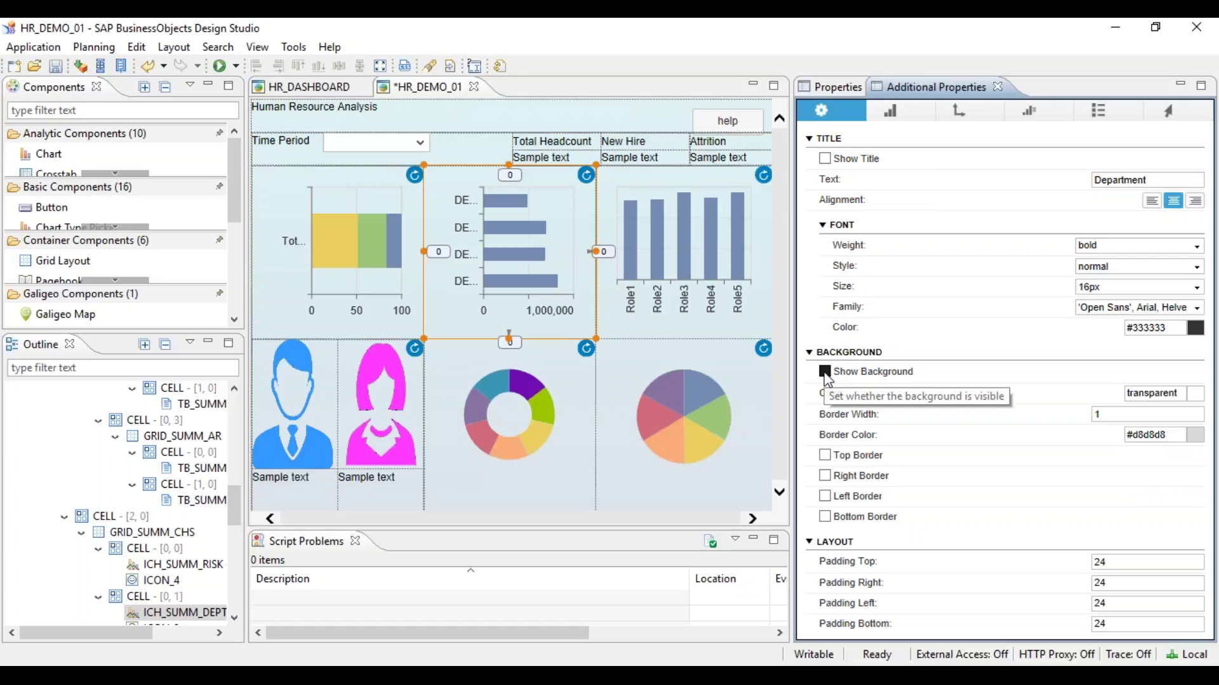
pyautogui.click(1195, 394)
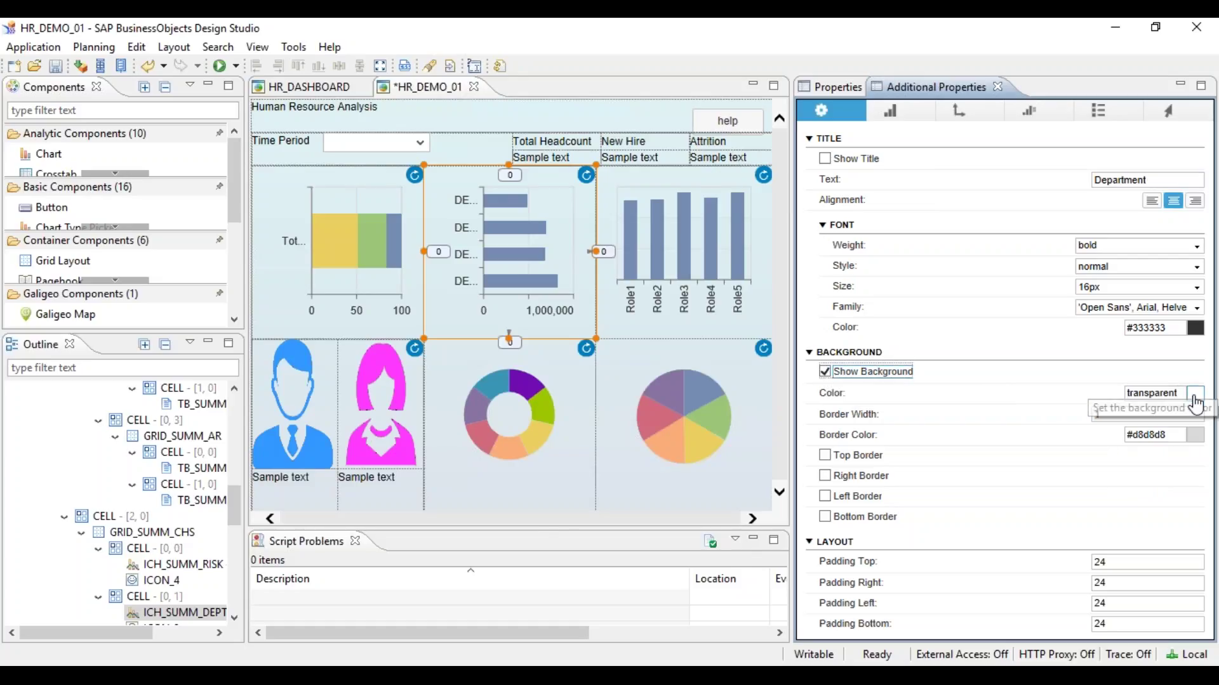
pyautogui.click(641, 391)
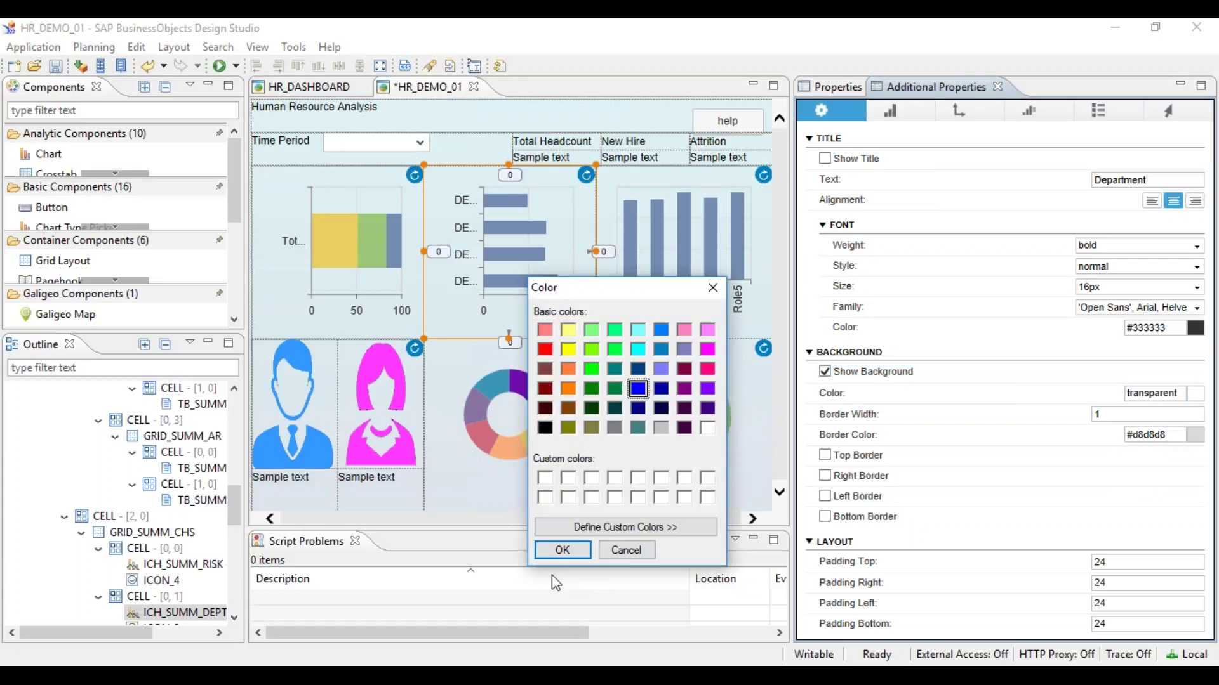
pyautogui.click(560, 549)
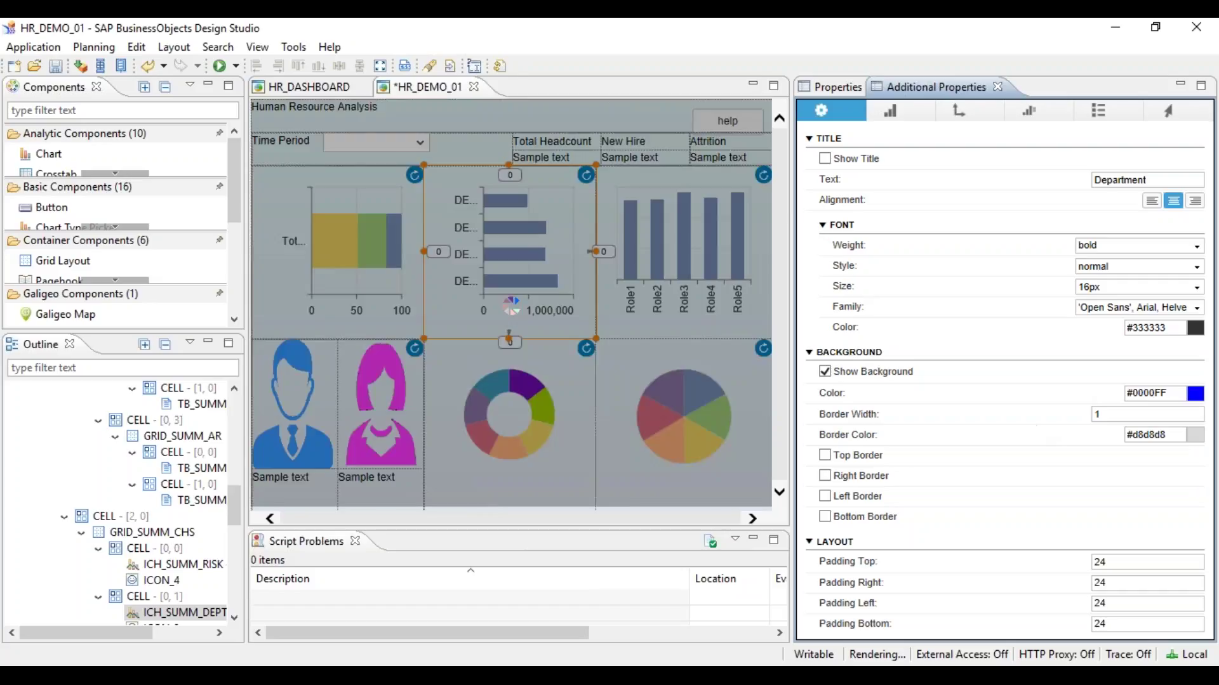
# Hide the department bar chart's background and set its top, right, left and bottom padding to 5
pyautogui.click(871, 373)
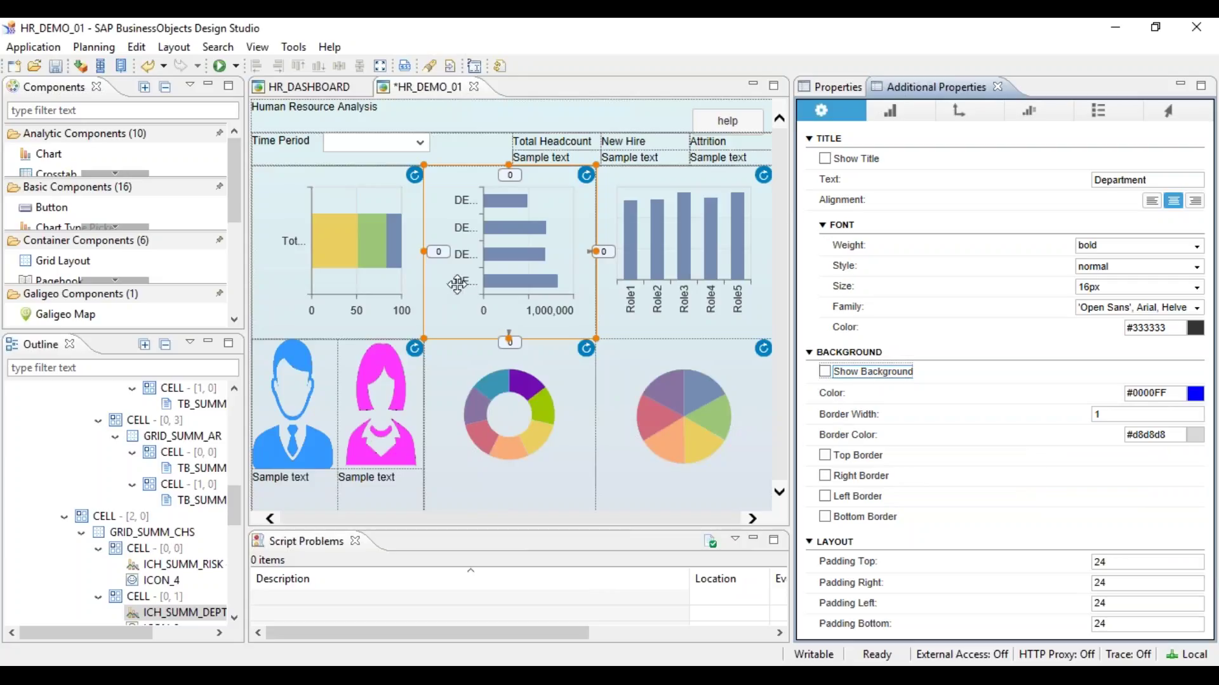
pyautogui.doubleClick(1154, 565)
pyautogui.press('Tab')
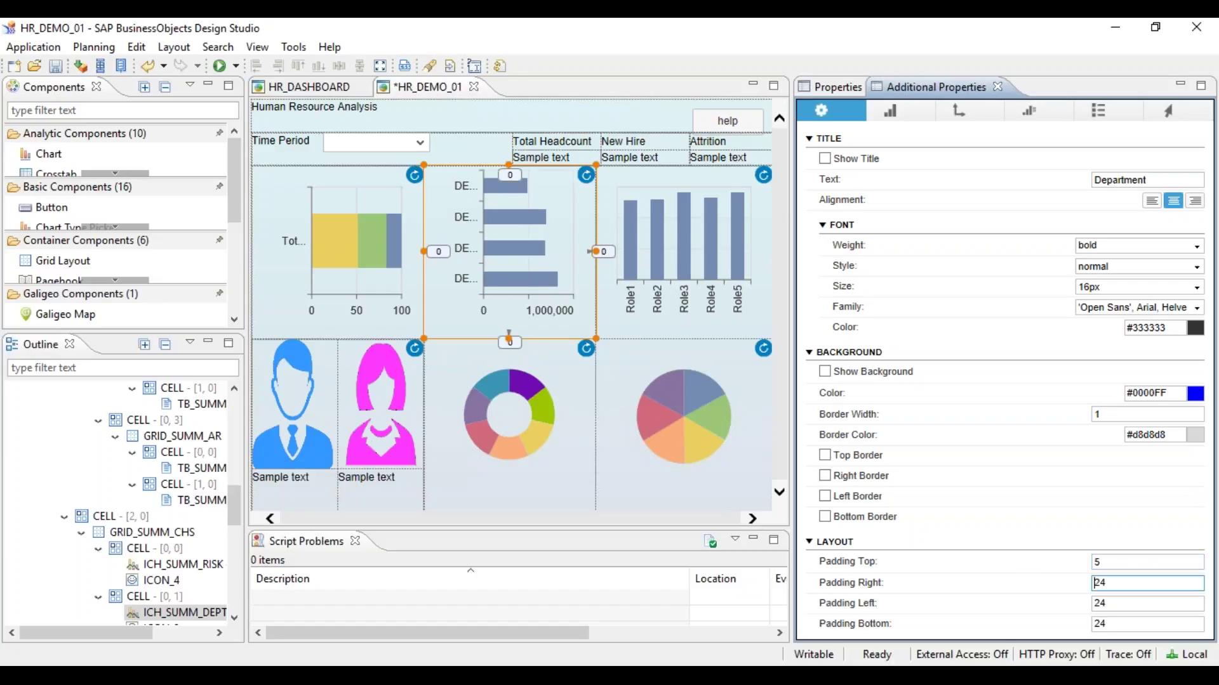
pyautogui.write('5')
pyautogui.press('Tab')
pyautogui.write('6')
pyautogui.press('Tab')
pyautogui.write('5')
pyautogui.press('Tab')
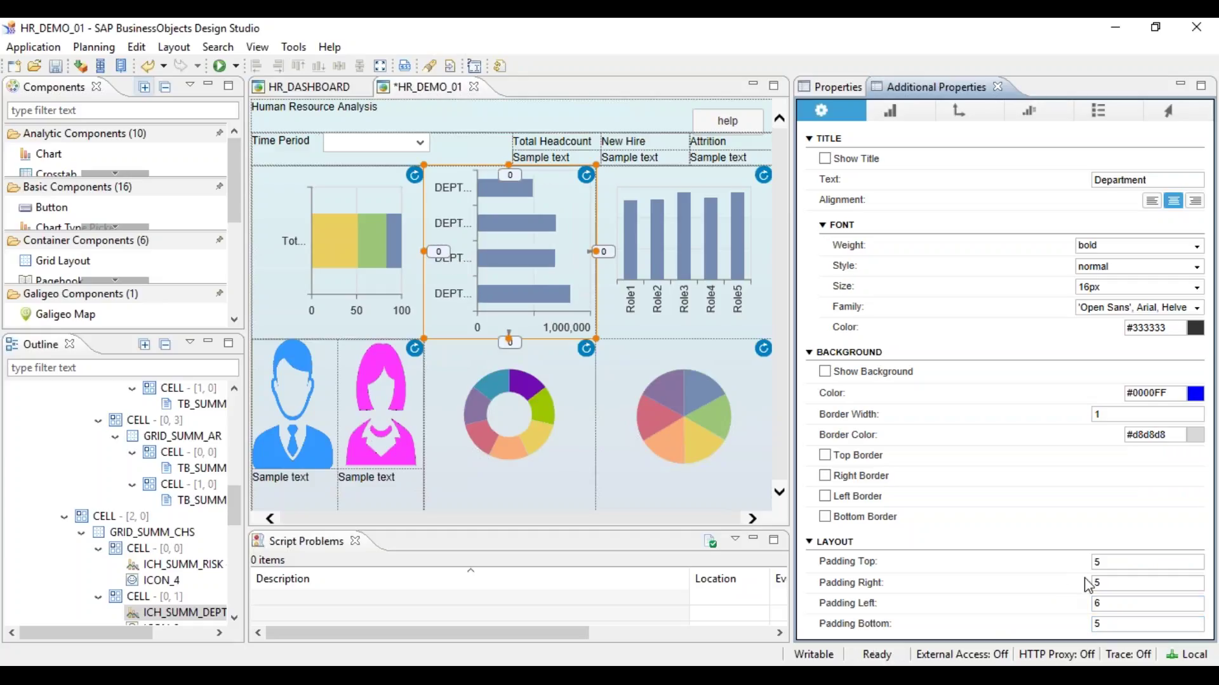
pyautogui.doubleClick(1109, 609)
pyautogui.write('5')
pyautogui.press('Tab')
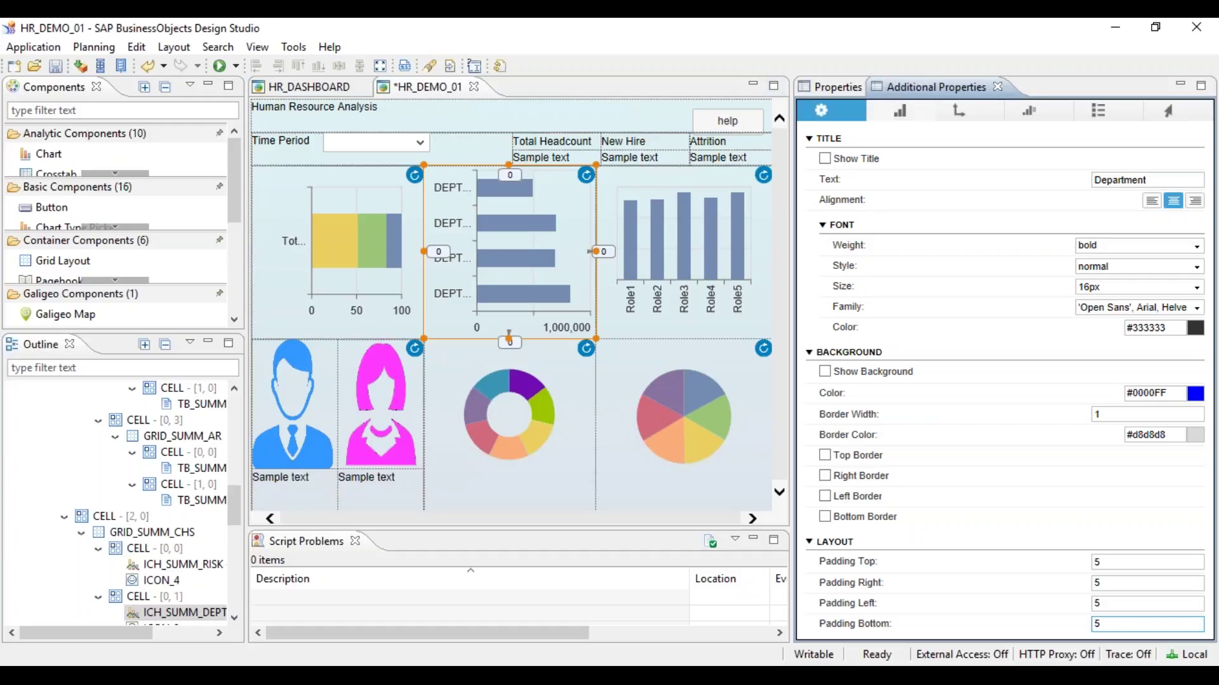
# Remove all four plot area borders of the department bar chart and show its data labels
pyautogui.click(892, 110)
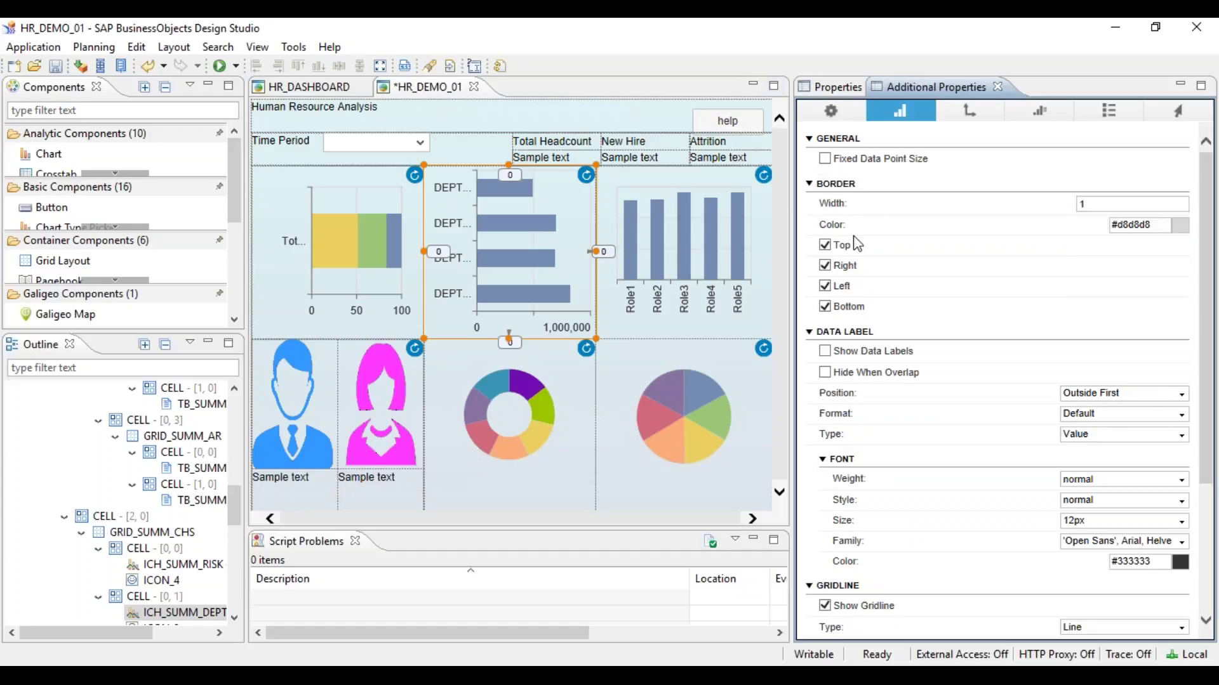
pyautogui.click(825, 245)
pyautogui.click(825, 265)
pyautogui.click(825, 285)
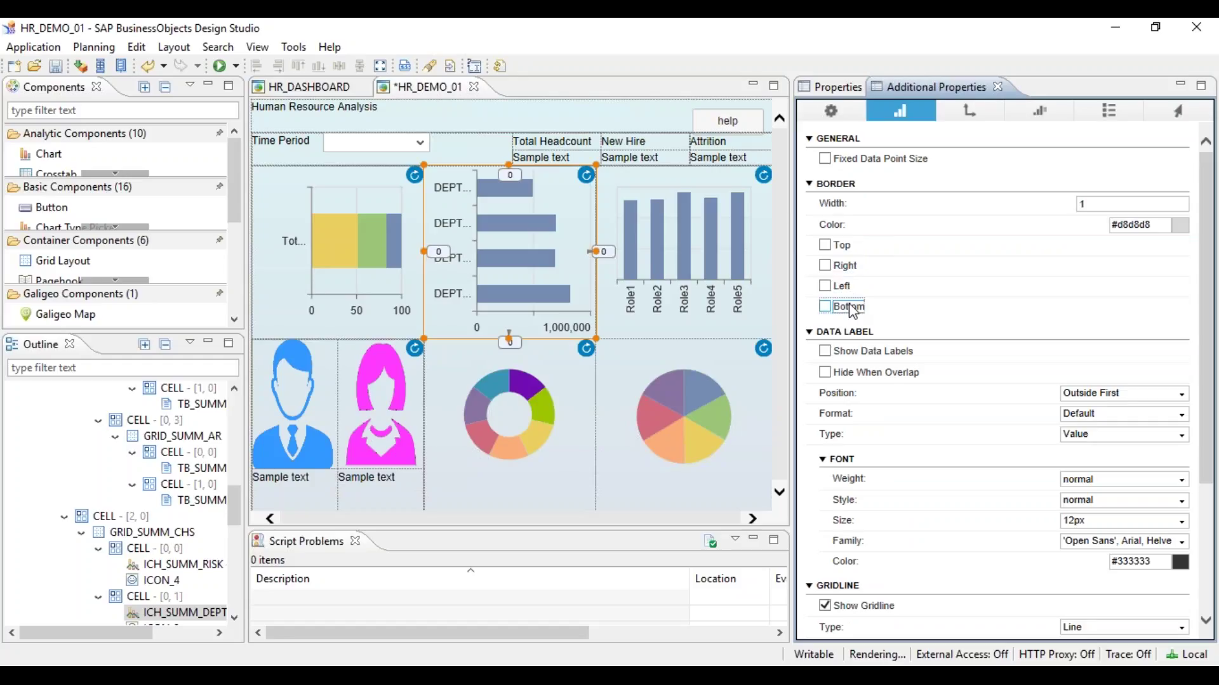
pyautogui.click(884, 351)
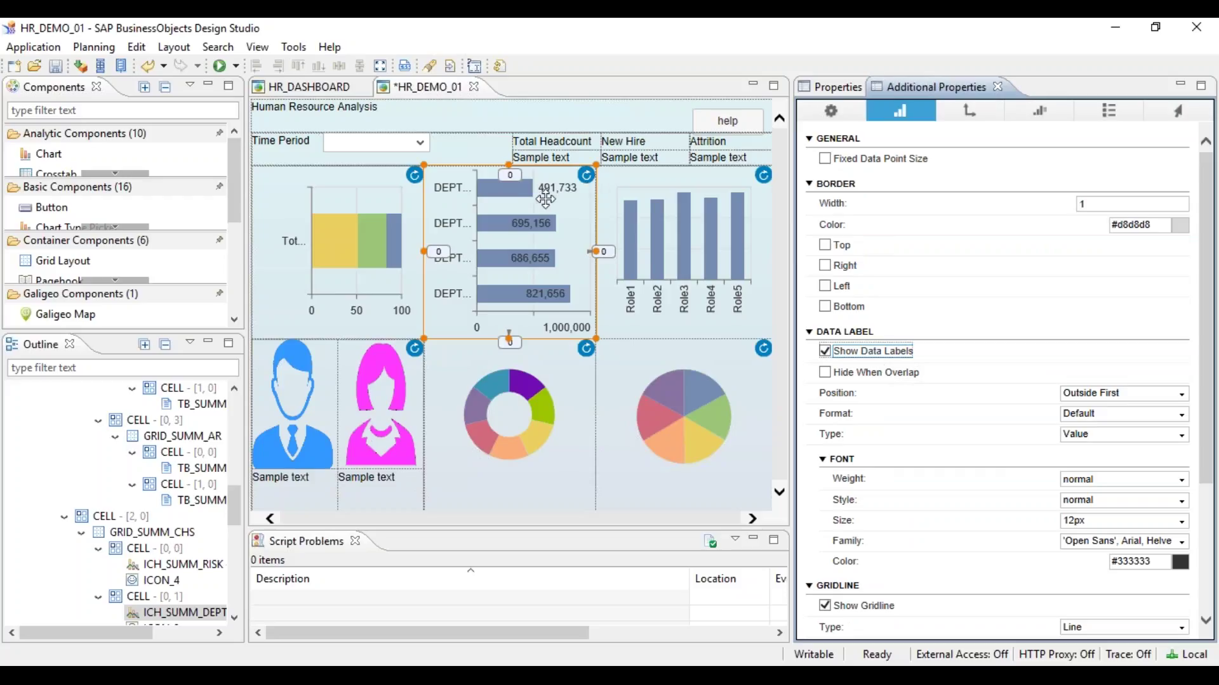
# Try the Inside and Outside data label positions, return to Outside First, and check the available label number formats
pyautogui.click(1181, 395)
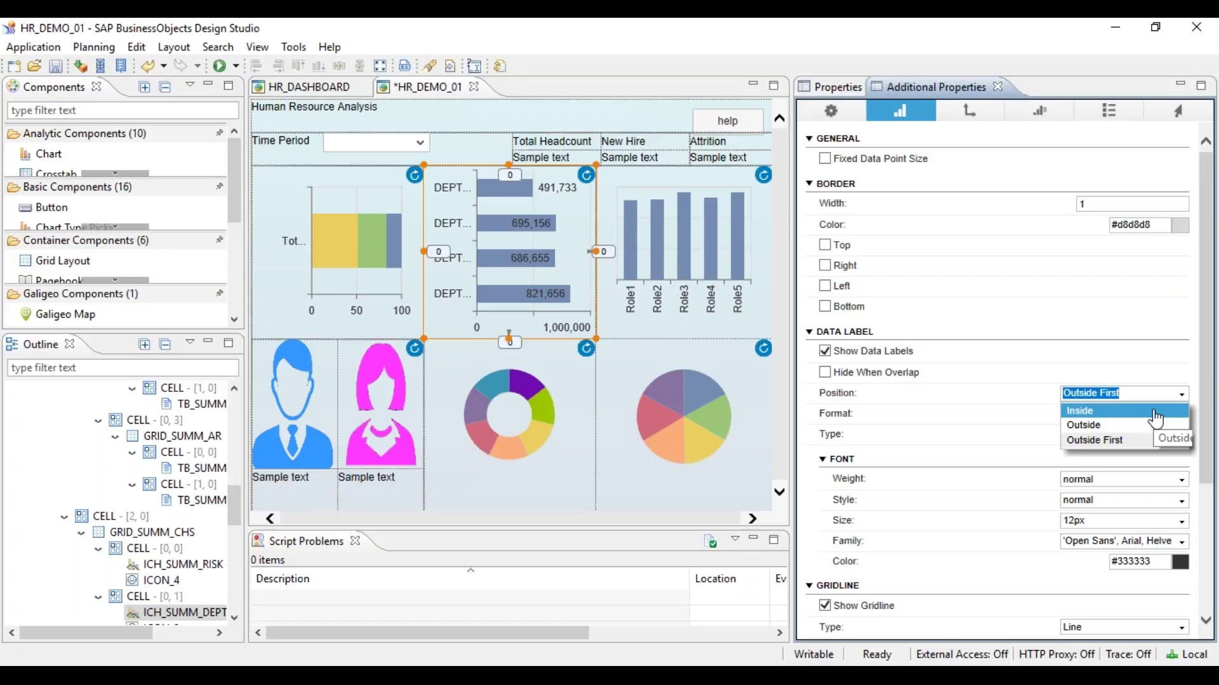
pyautogui.click(1086, 411)
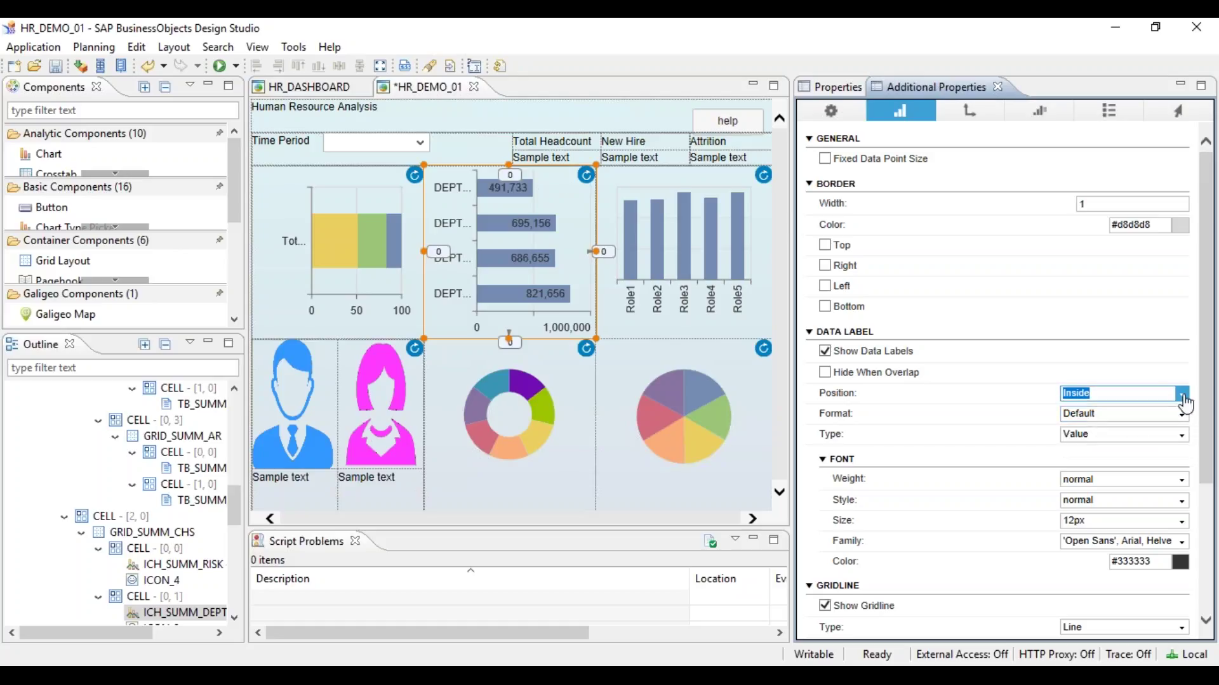
pyautogui.click(1179, 394)
pyautogui.click(1083, 426)
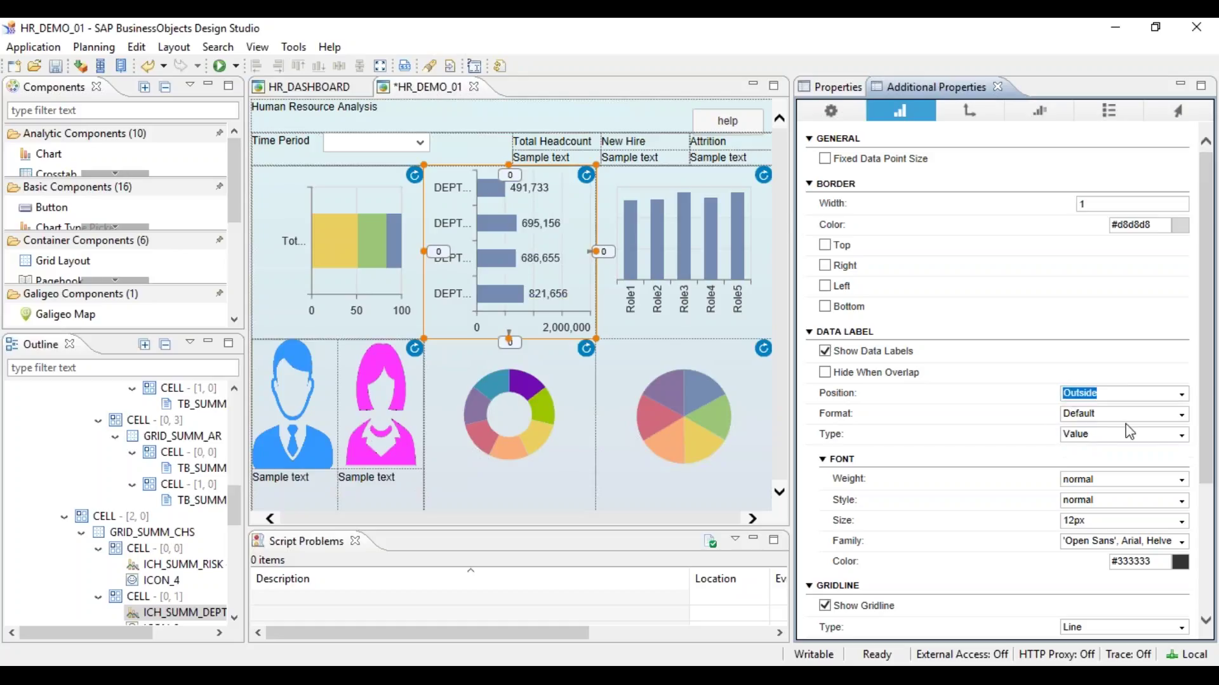
pyautogui.click(1181, 394)
pyautogui.click(1136, 437)
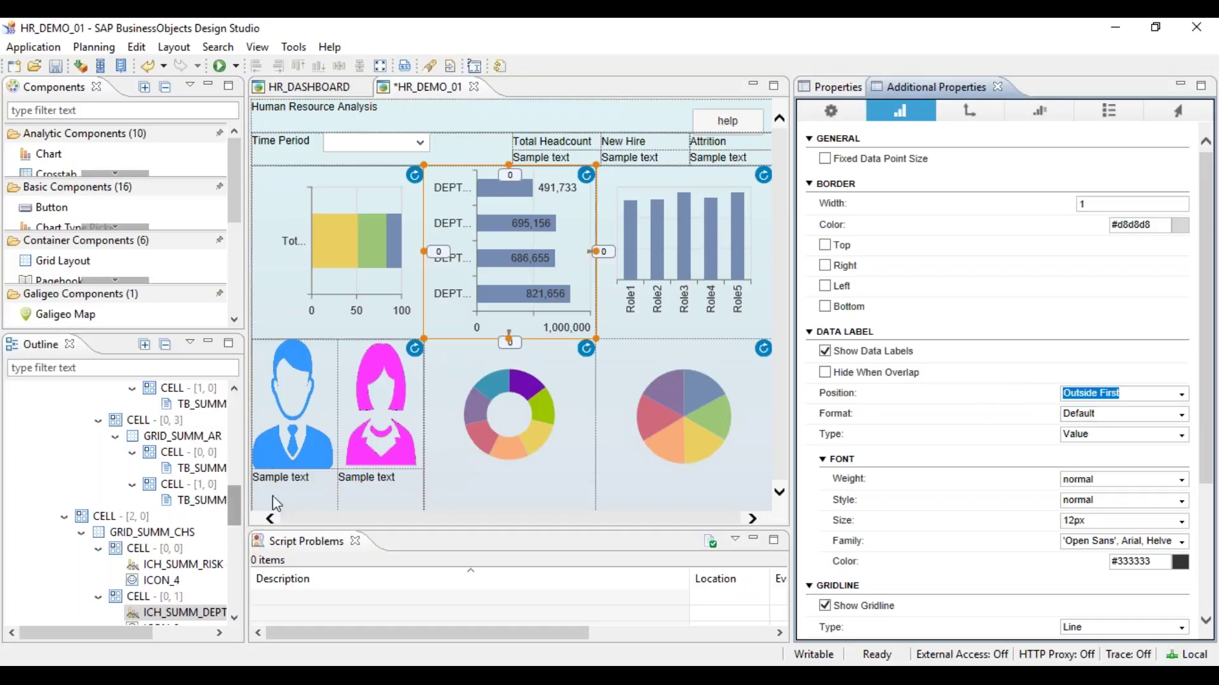
pyautogui.click(1092, 394)
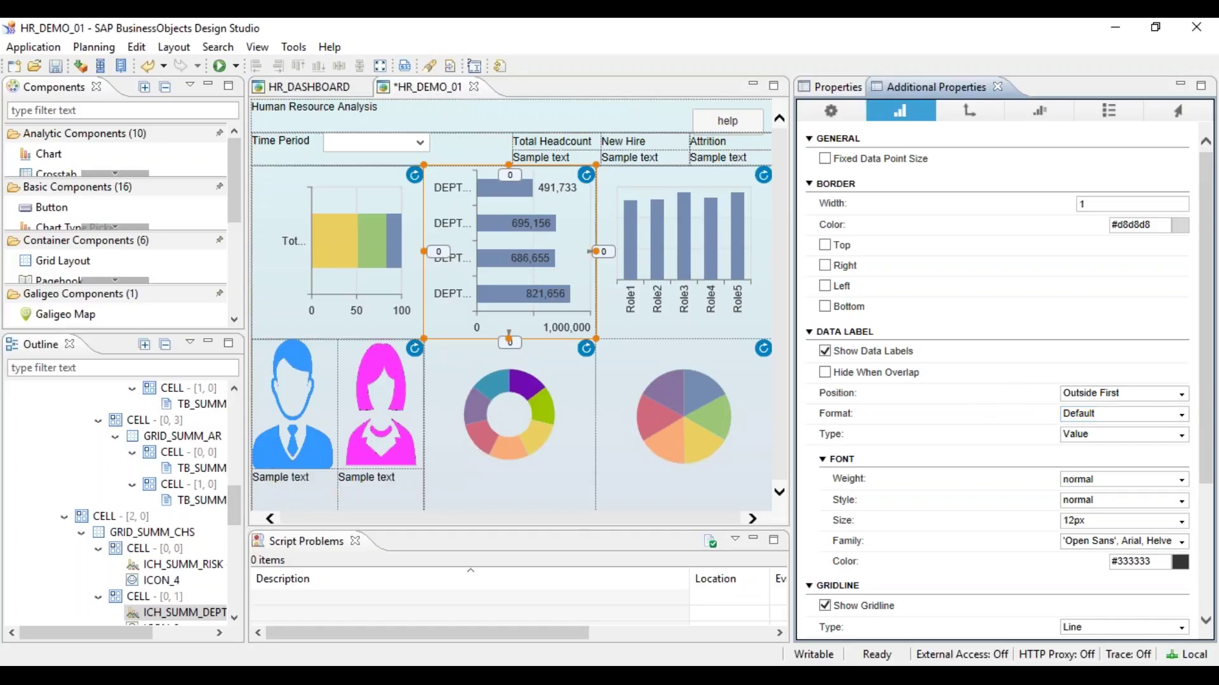
pyautogui.click(1118, 414)
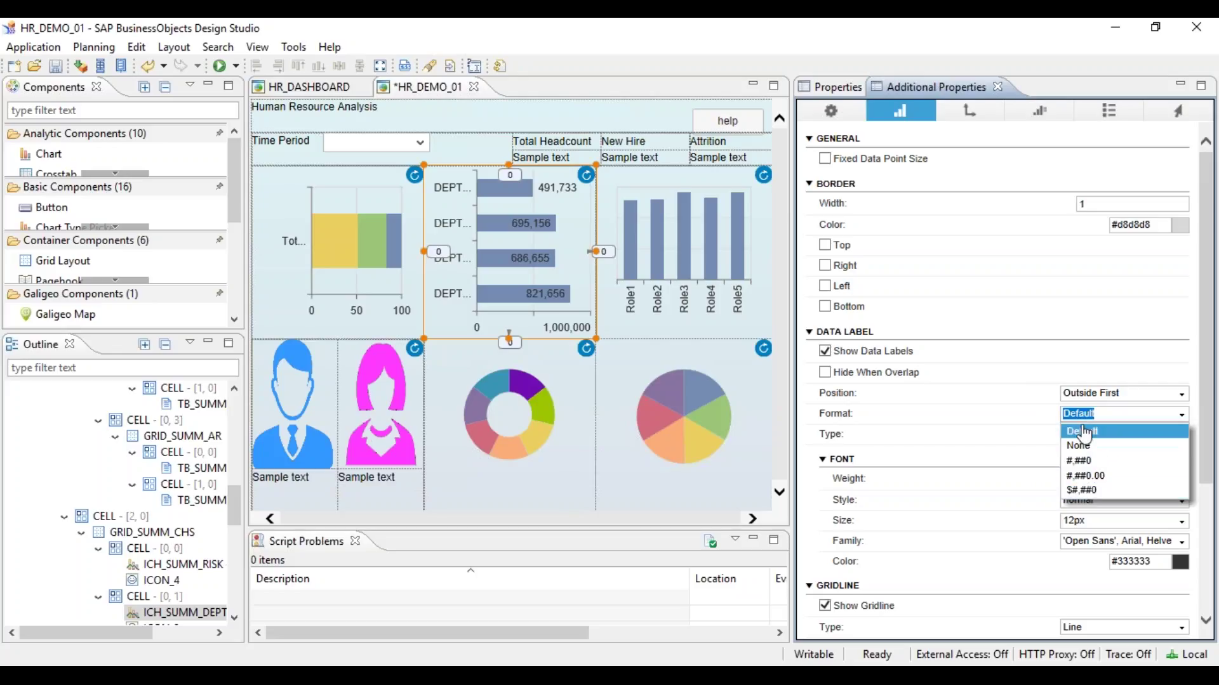
pyautogui.click(1046, 422)
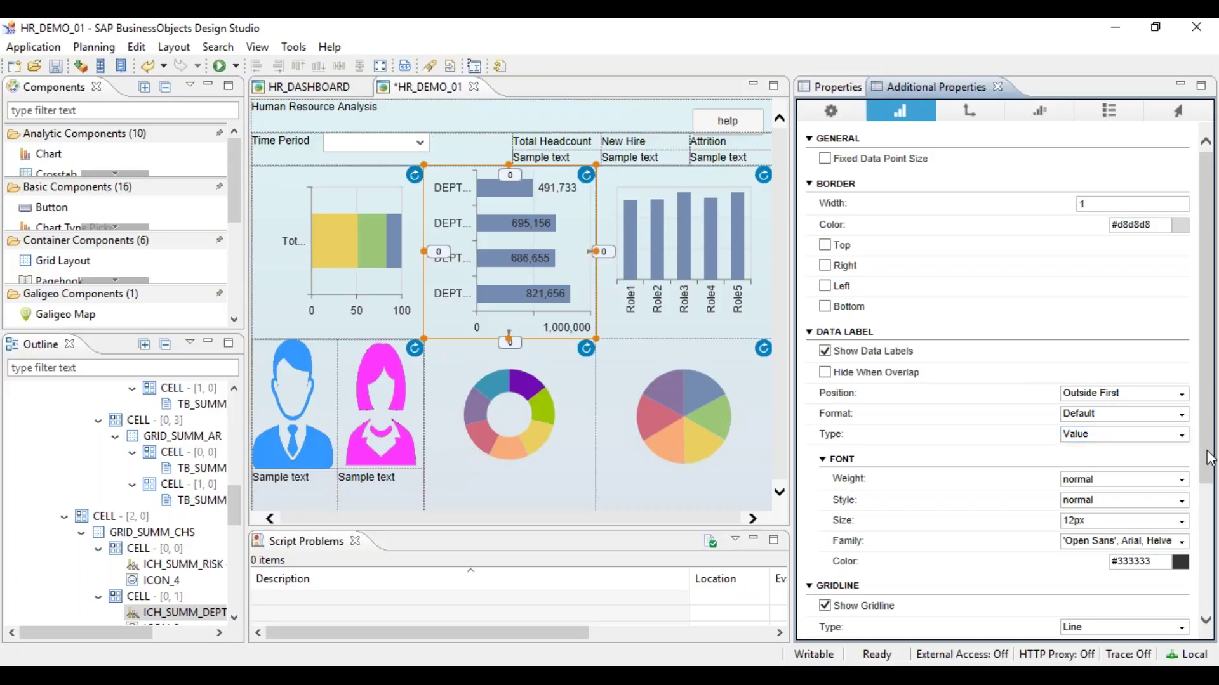
# Hide the department bar chart's gridlines, zero line highlight and value axis
pyautogui.scroll(-1, 1209, 459)
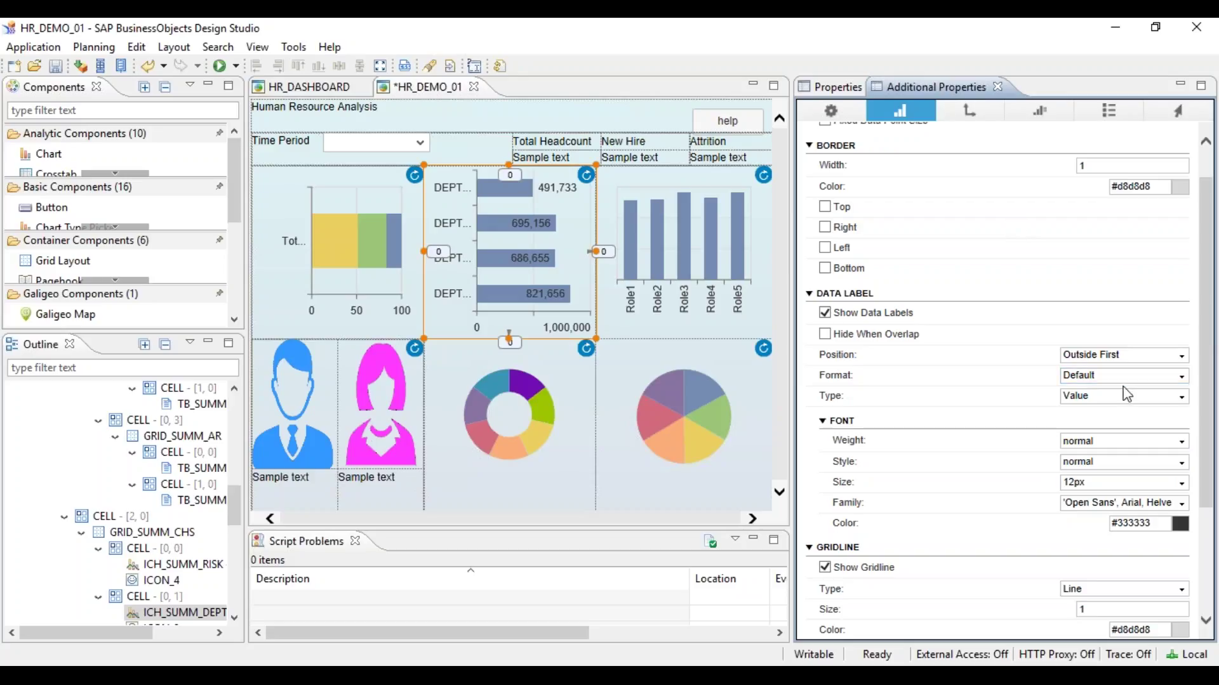
pyautogui.scroll(-3, 1208, 416)
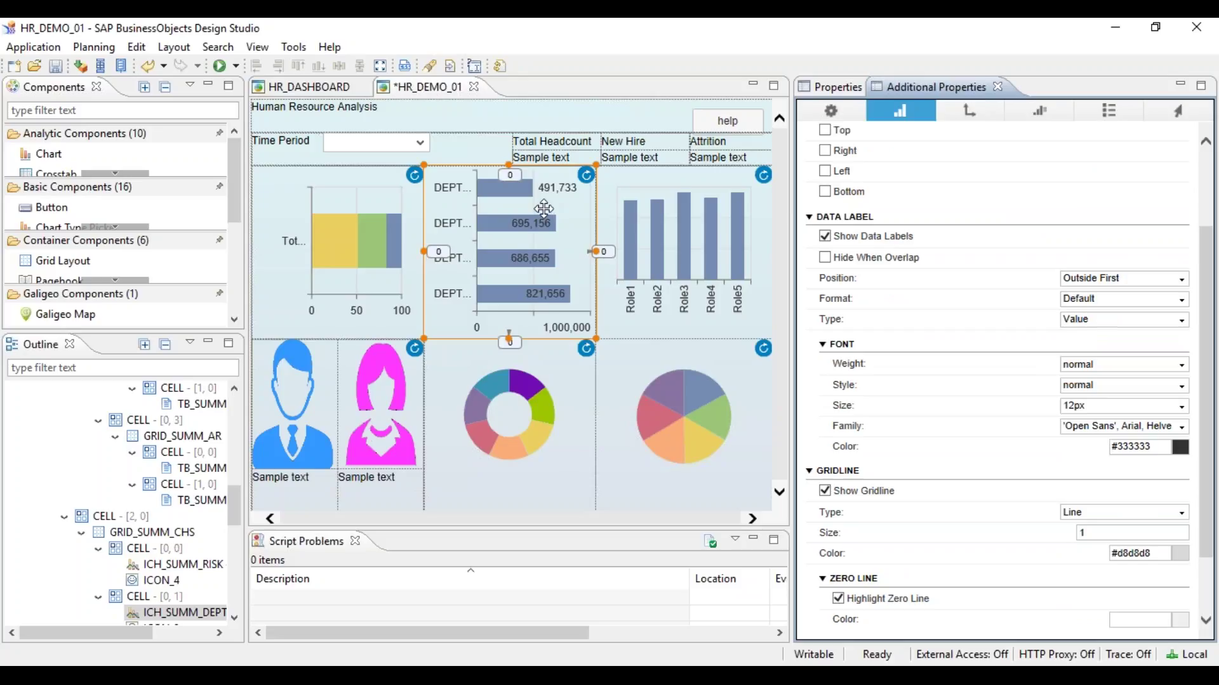
pyautogui.click(844, 492)
pyautogui.scroll(-3, 1209, 502)
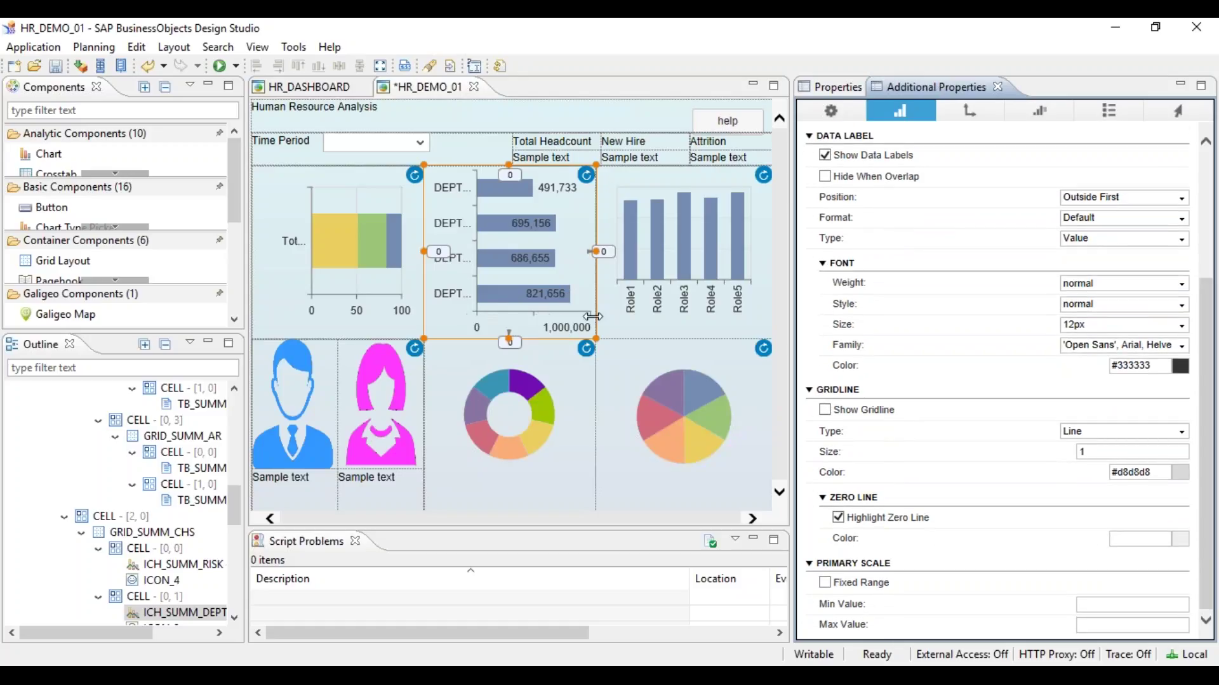
pyautogui.click(838, 518)
pyautogui.click(997, 117)
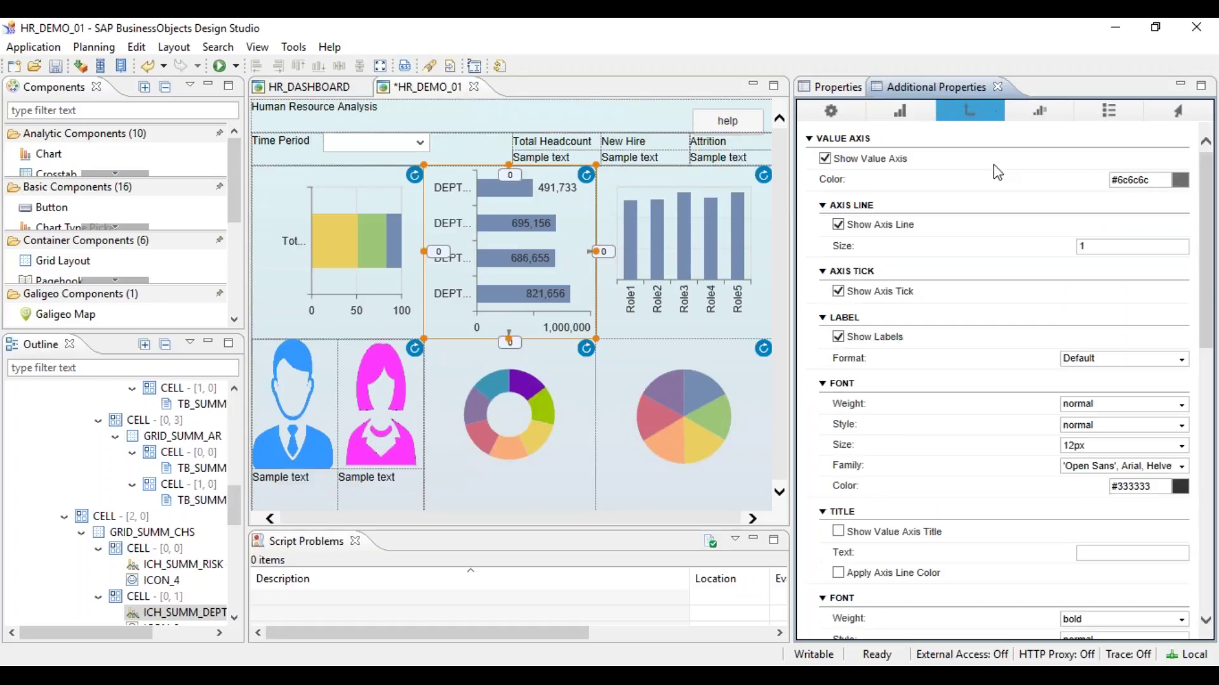
pyautogui.click(894, 161)
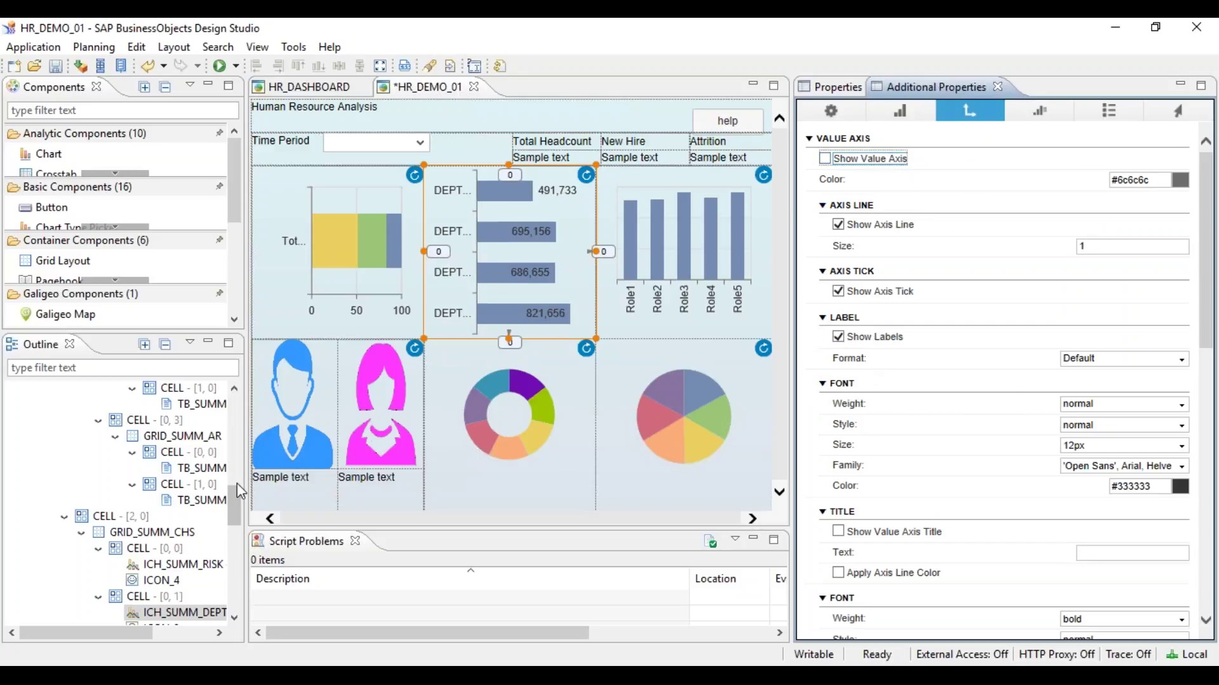
# Run the HR_DEMO_01 dashboard in a maximized browser window to check the department bar chart, and return to Design Studio
pyautogui.moveTo(234, 501); pyautogui.dragTo(236, 400)
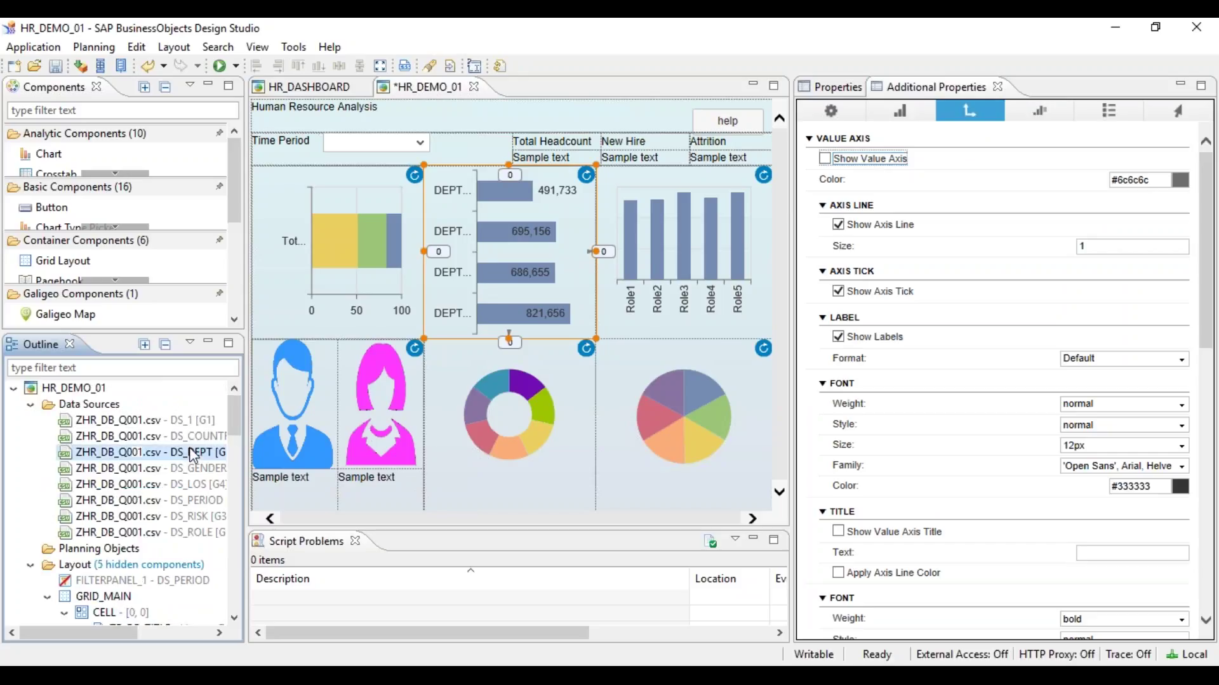
pyautogui.rightClick(190, 452)
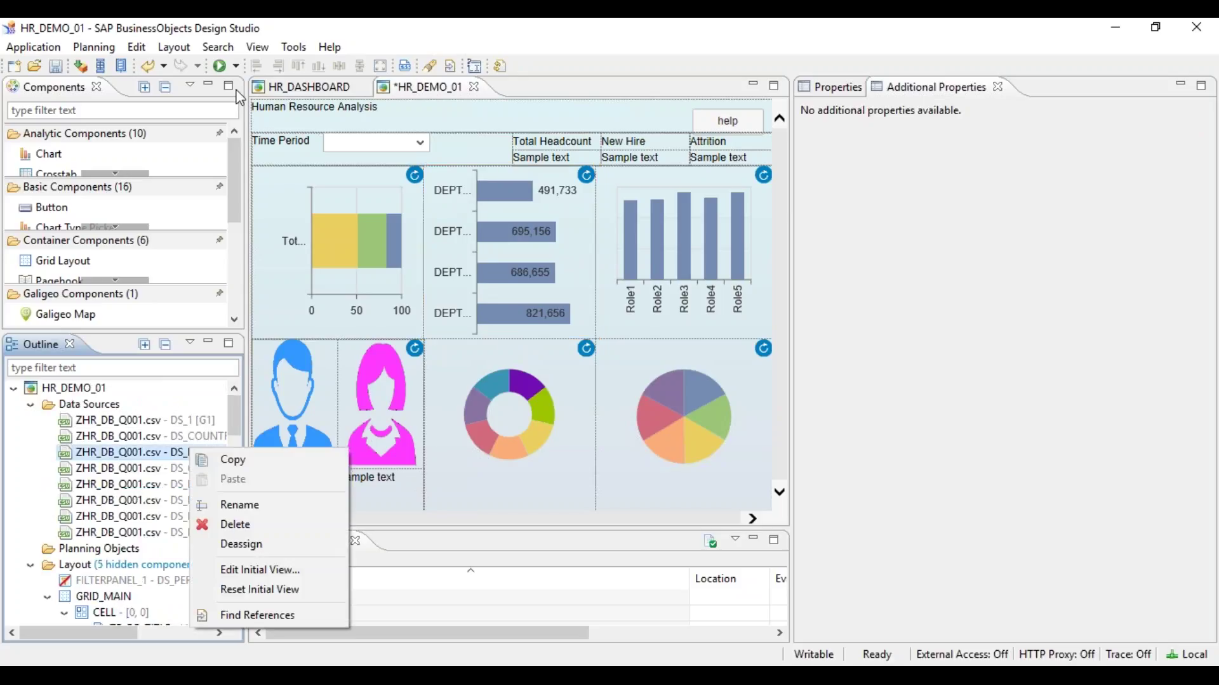
pyautogui.click(221, 66)
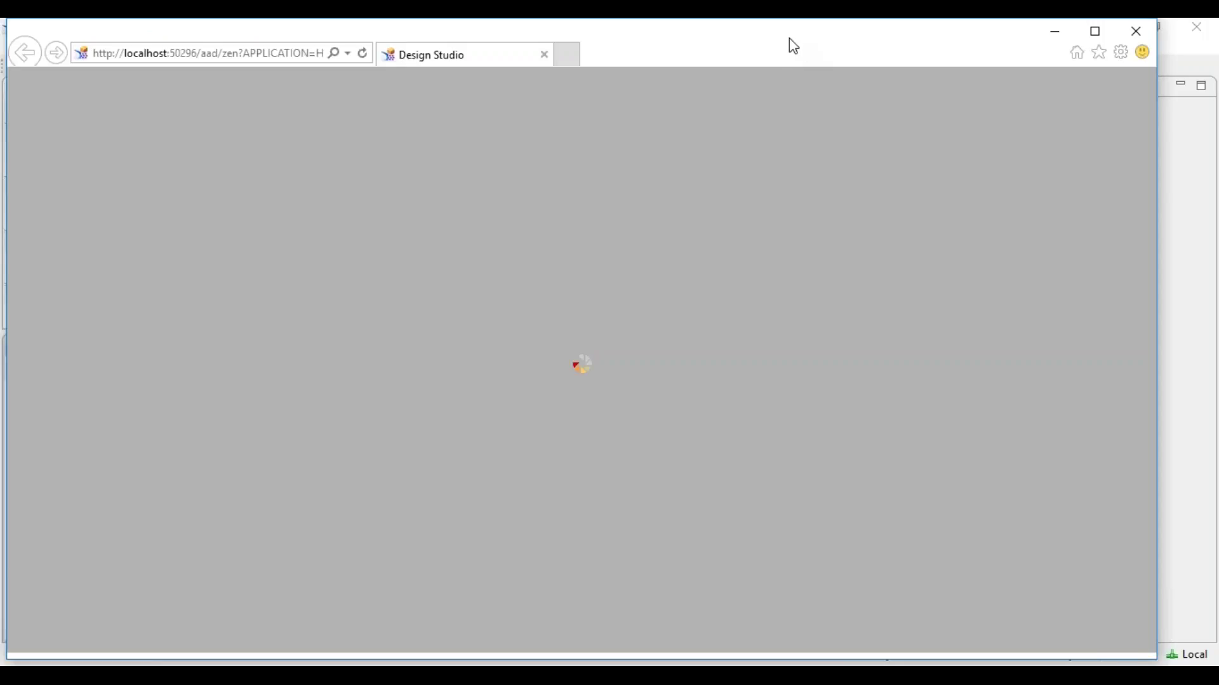
pyautogui.doubleClick(790, 38)
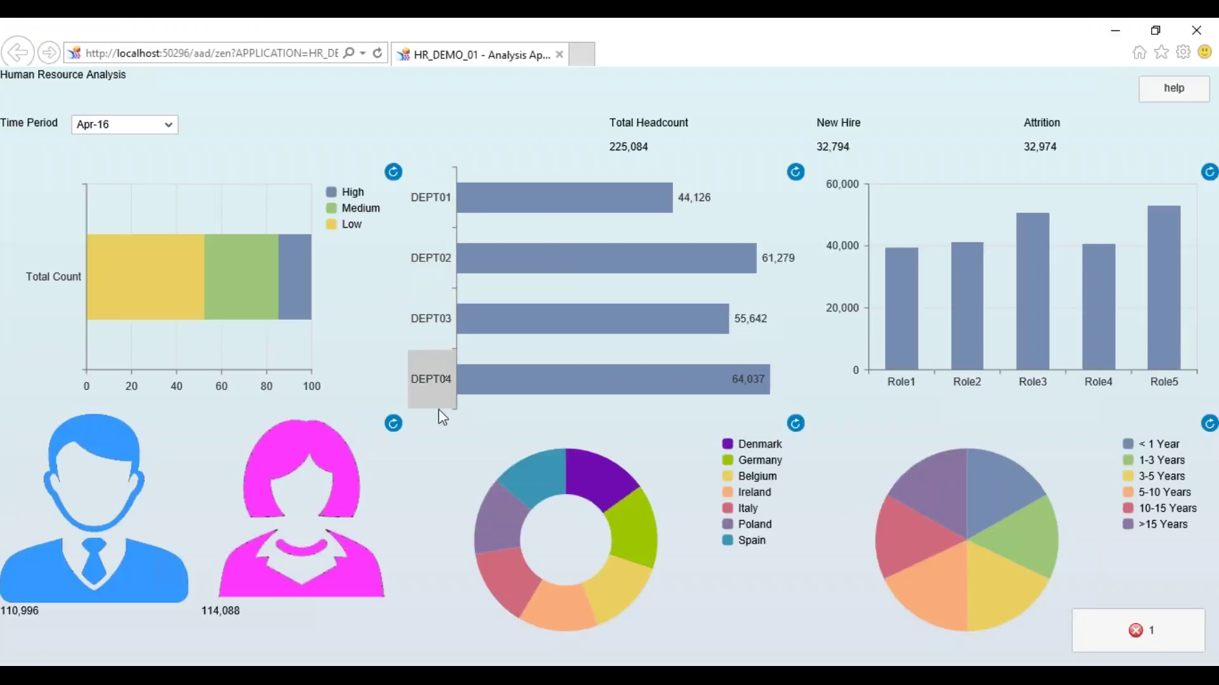
pyautogui.hotkey('alt', 'Tab')
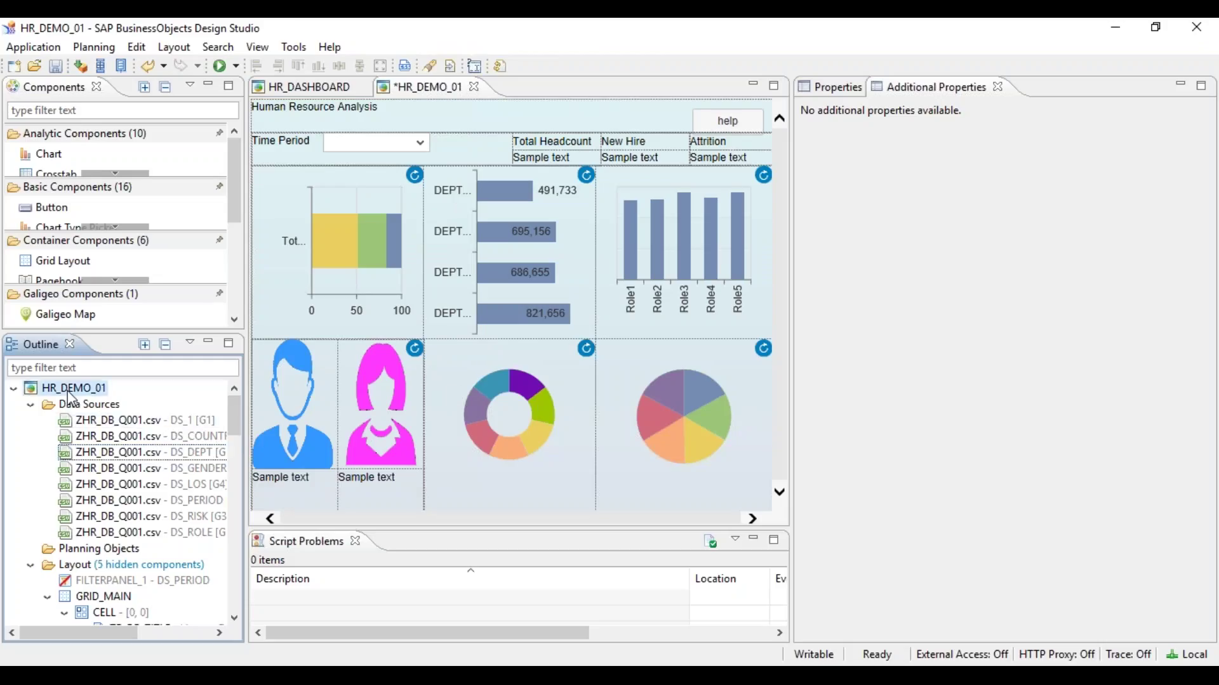
# Edit the initial view of the DS_DEPT data source so that Department members display as Text
pyautogui.rightClick(171, 453)
pyautogui.click(239, 575)
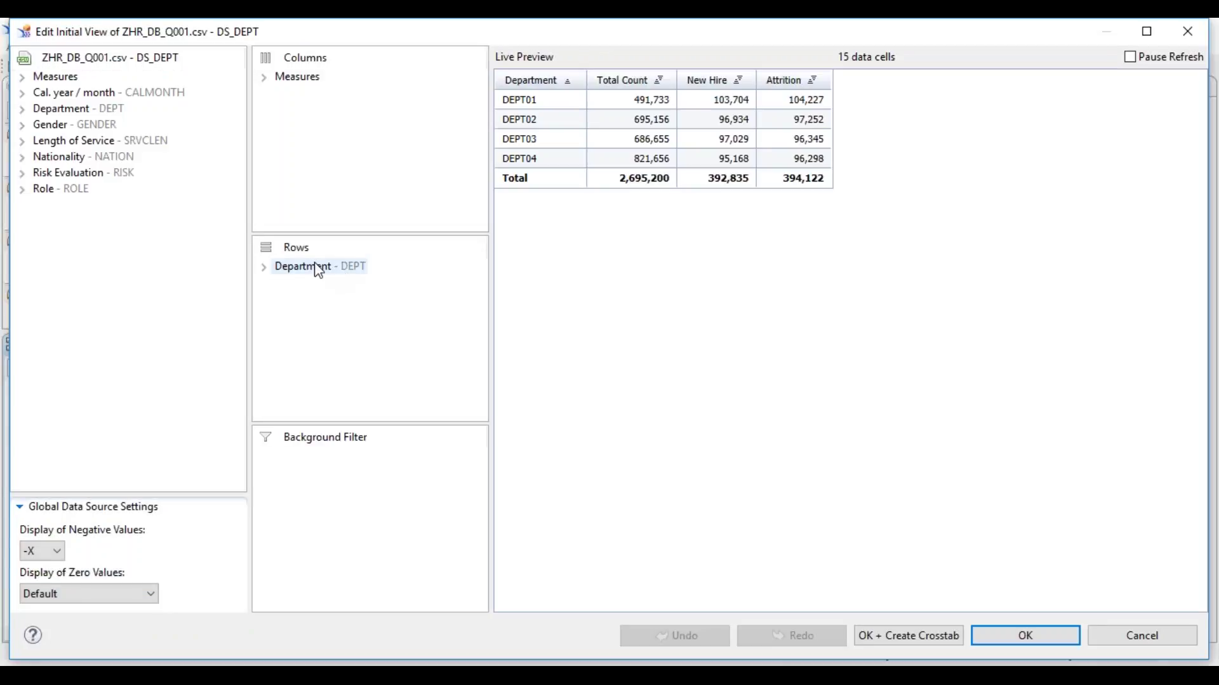
pyautogui.rightClick(316, 266)
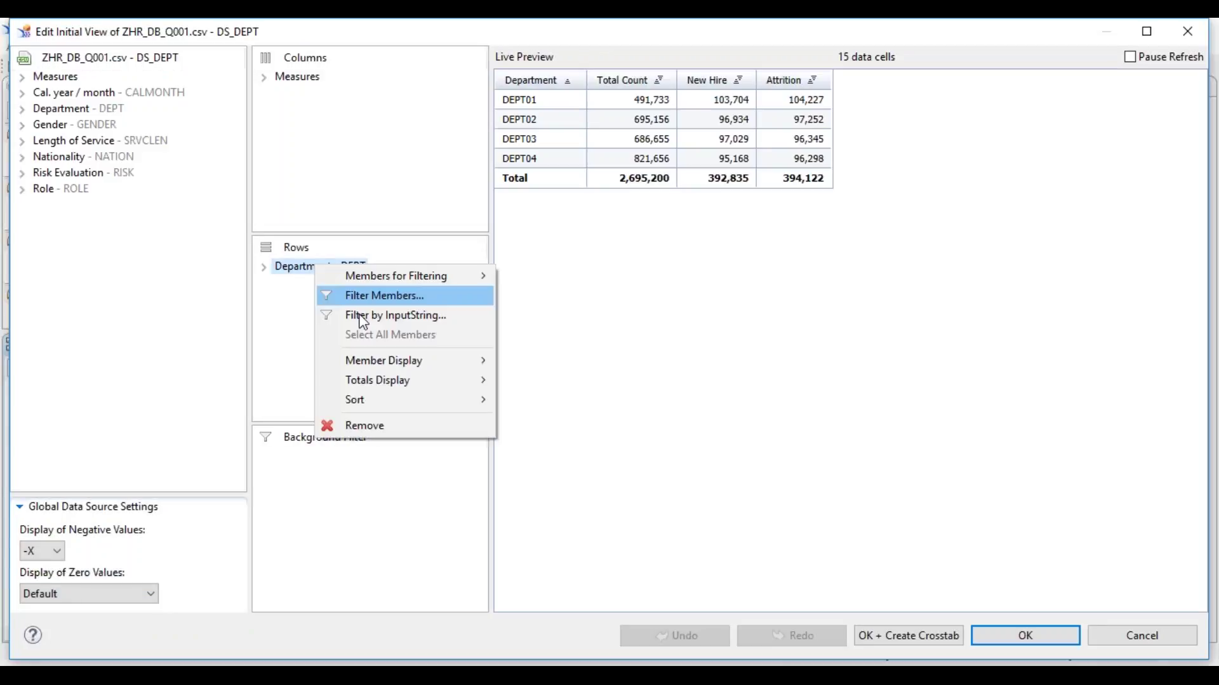
pyautogui.moveTo(434, 363)
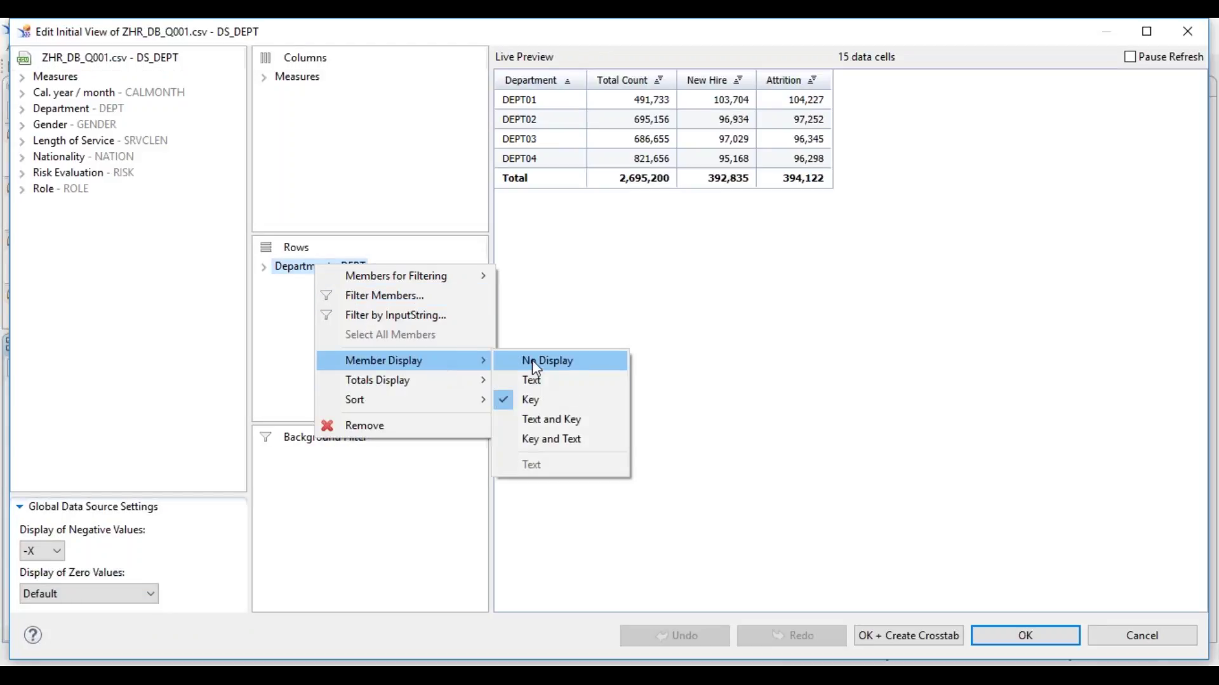
pyautogui.click(563, 387)
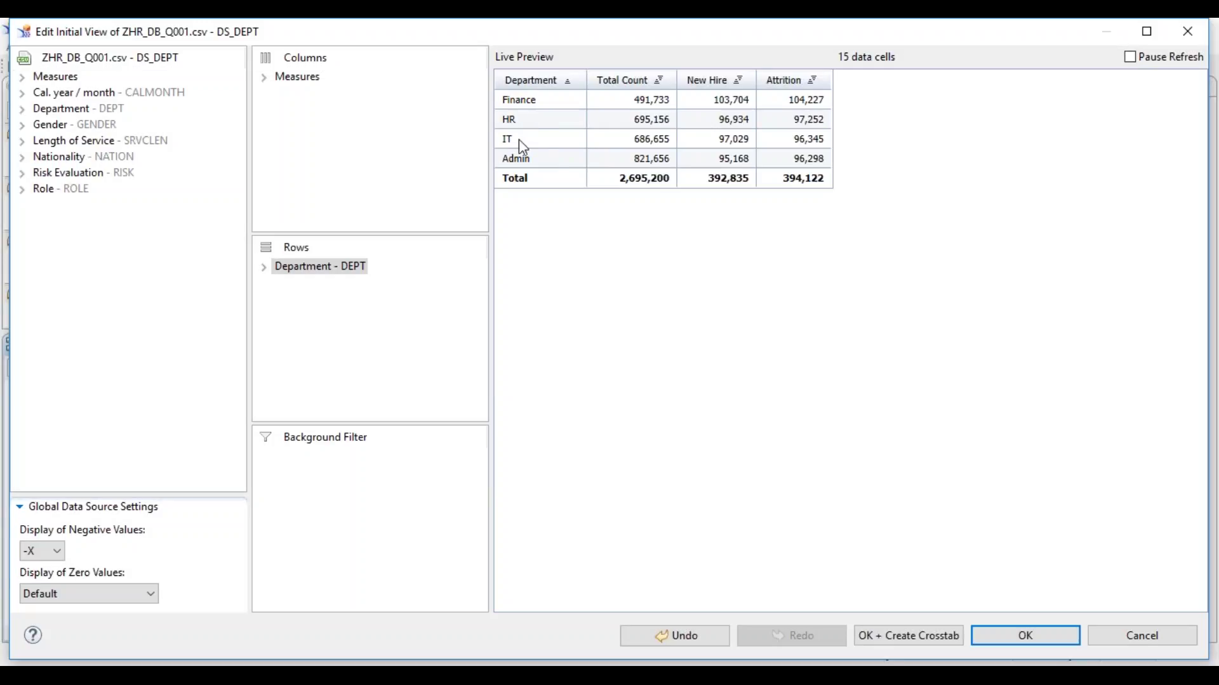
pyautogui.click(1051, 638)
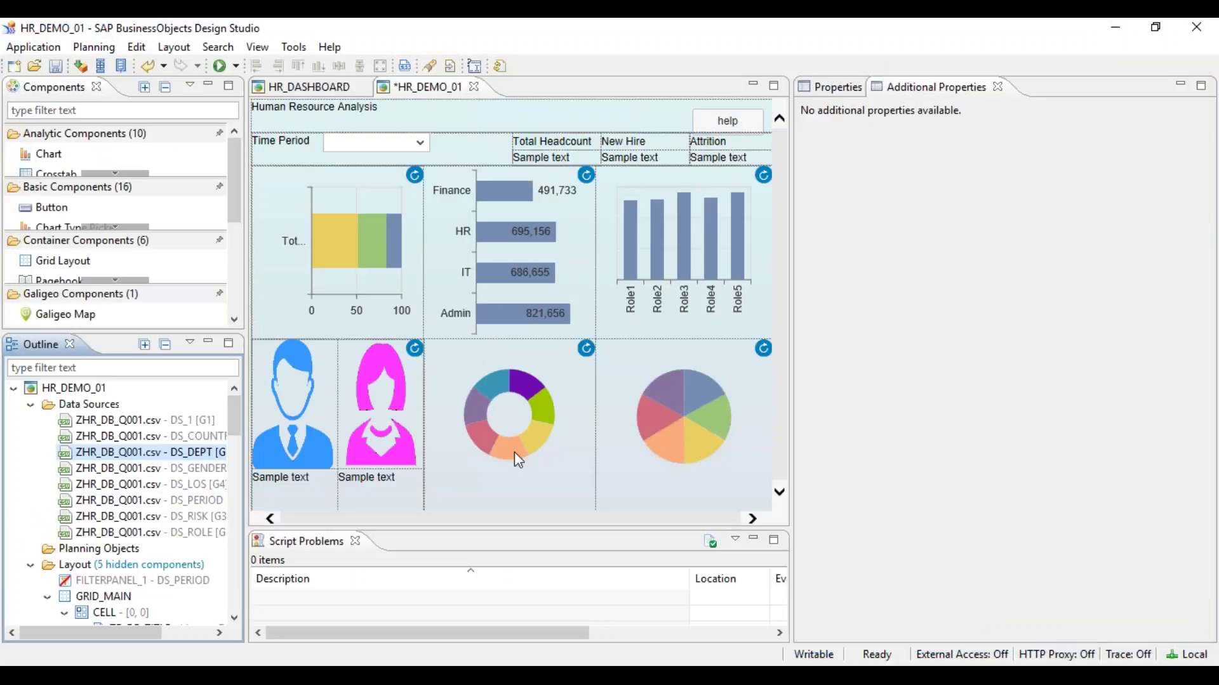
# Sort the DS_DEPT initial view by Total Count in descending order
pyautogui.rightClick(156, 453)
pyautogui.click(209, 573)
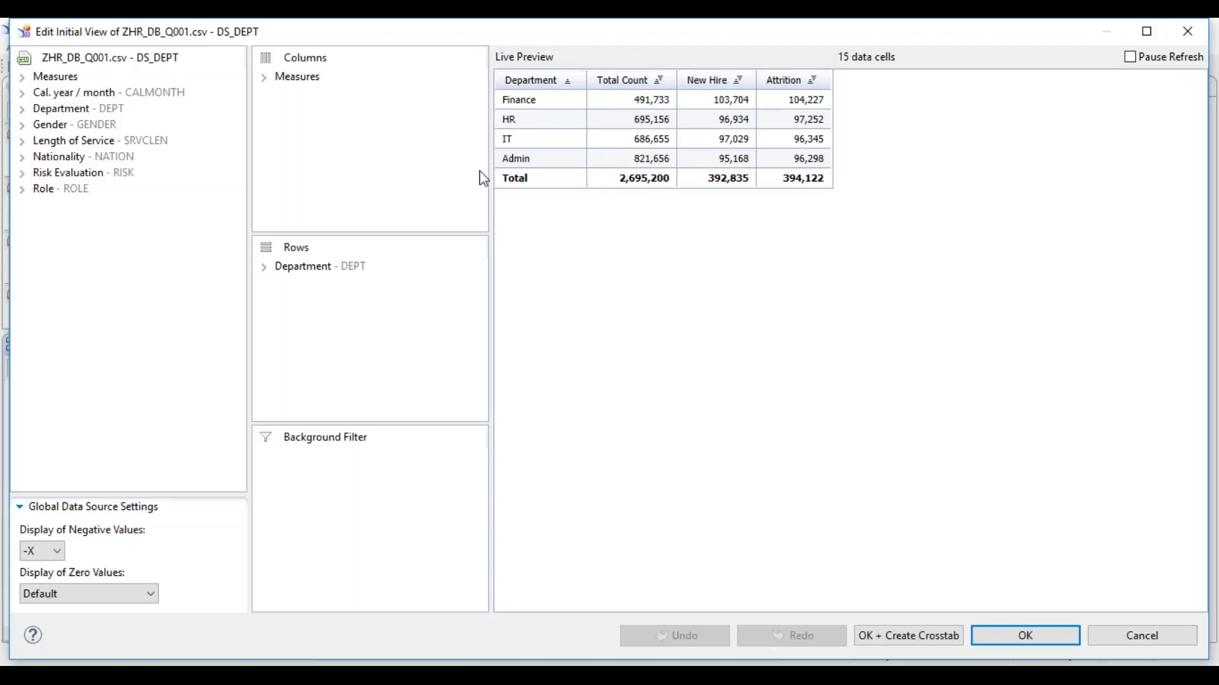
pyautogui.click(265, 77)
pyautogui.rightClick(326, 97)
pyautogui.moveTo(421, 167)
pyautogui.click(549, 188)
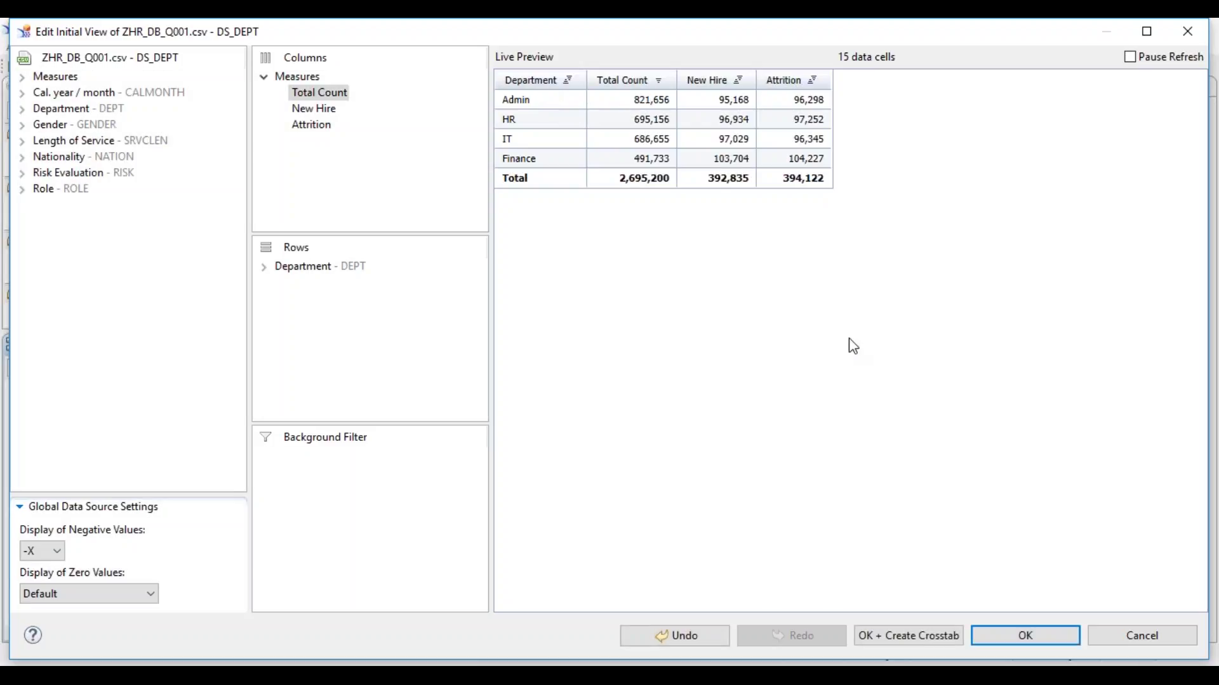
pyautogui.click(1031, 634)
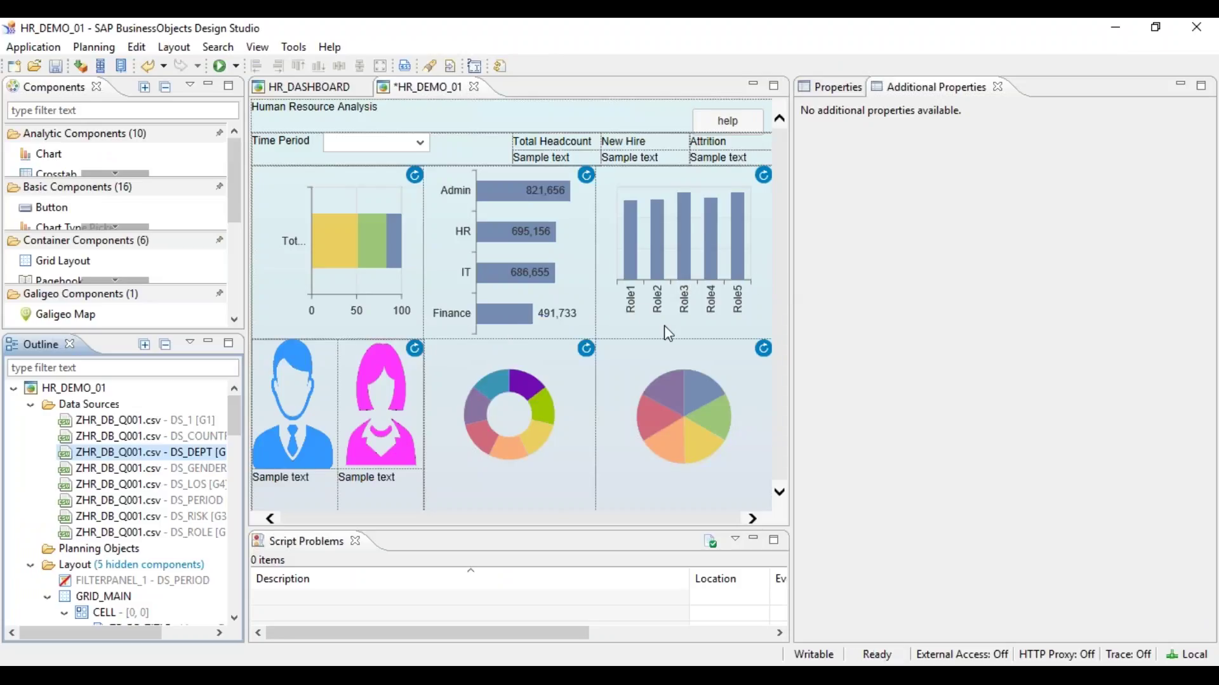
# Check the department bar chart's legend settings against the legends in the running dashboard in the browser, and return to Design Studio
pyautogui.click(560, 203)
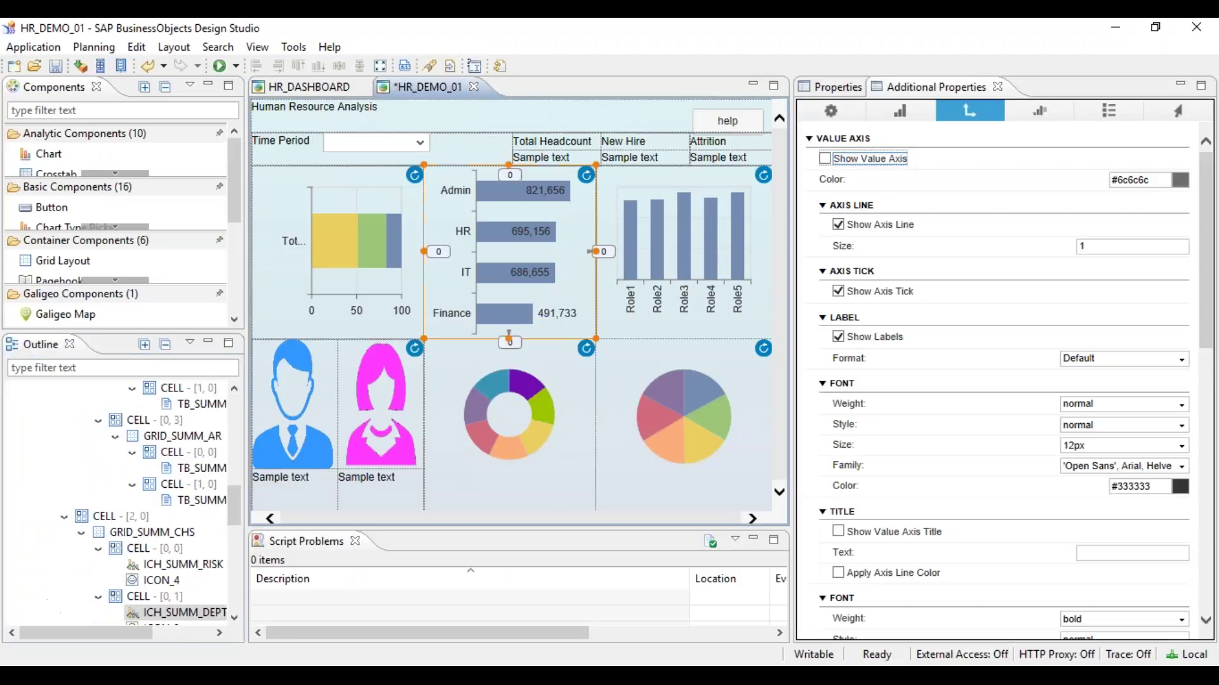
pyautogui.click(1039, 113)
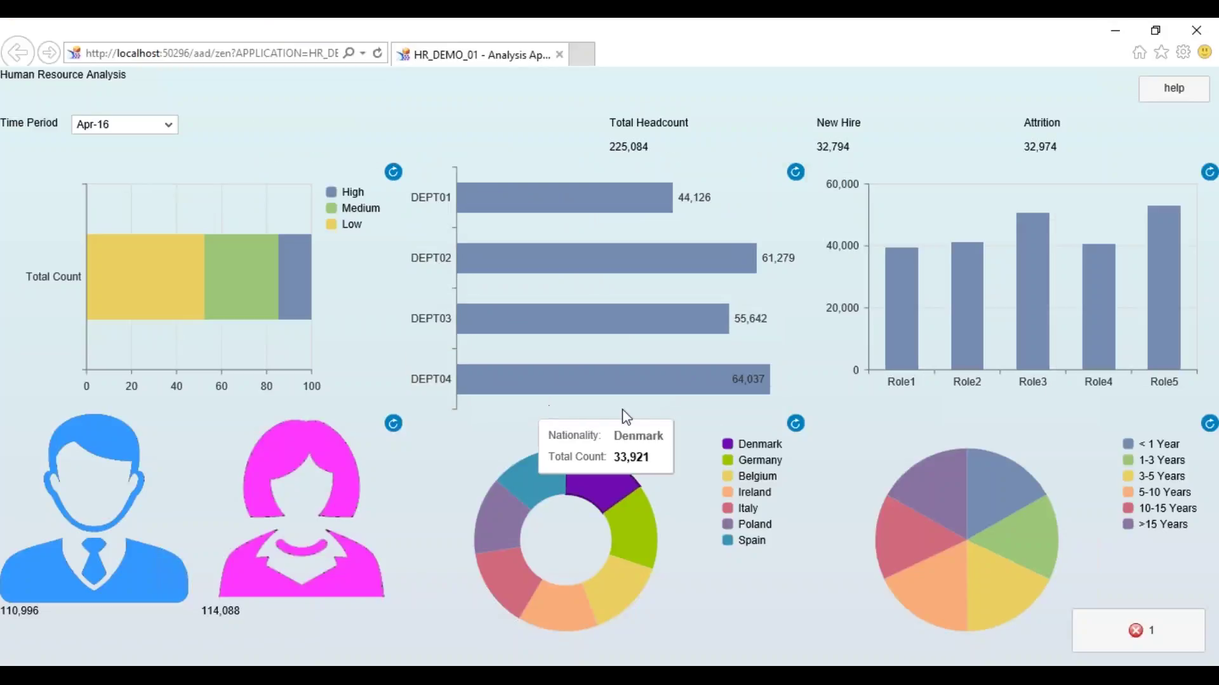
pyautogui.hotkey('alt', 'Tab')
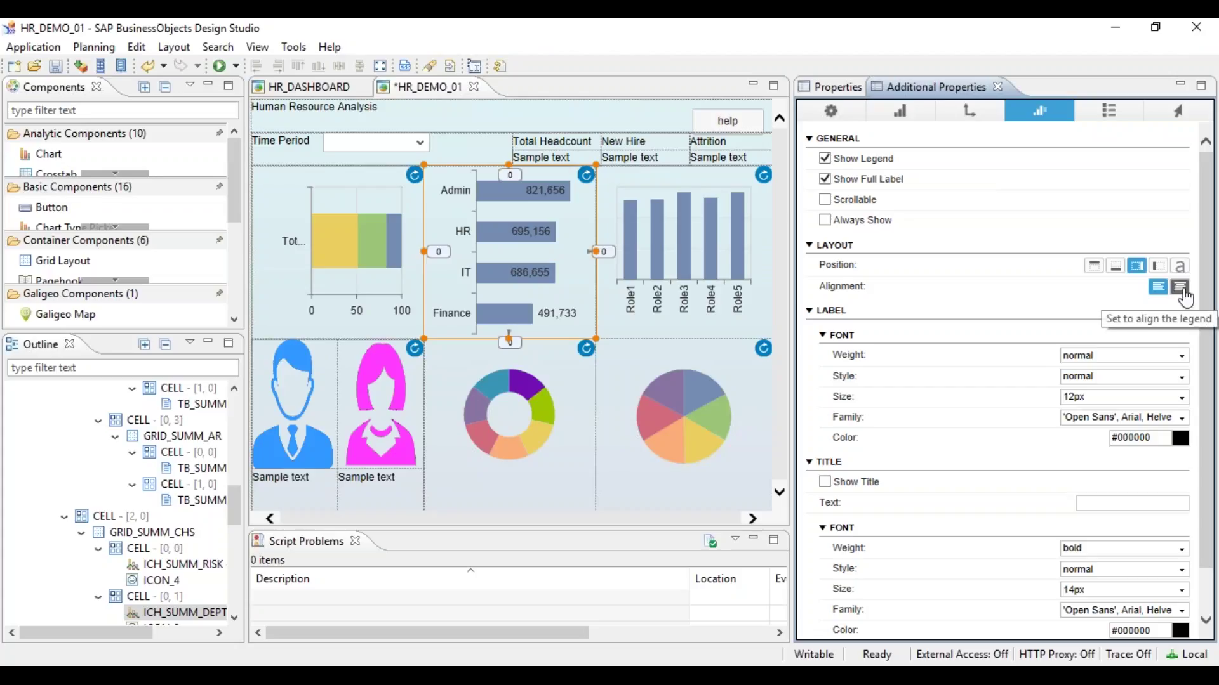
# Try the department bar chart's legend label and position options, ending on the position marked "a" with Show Legend and Show Full Label enabled
pyautogui.click(1115, 266)
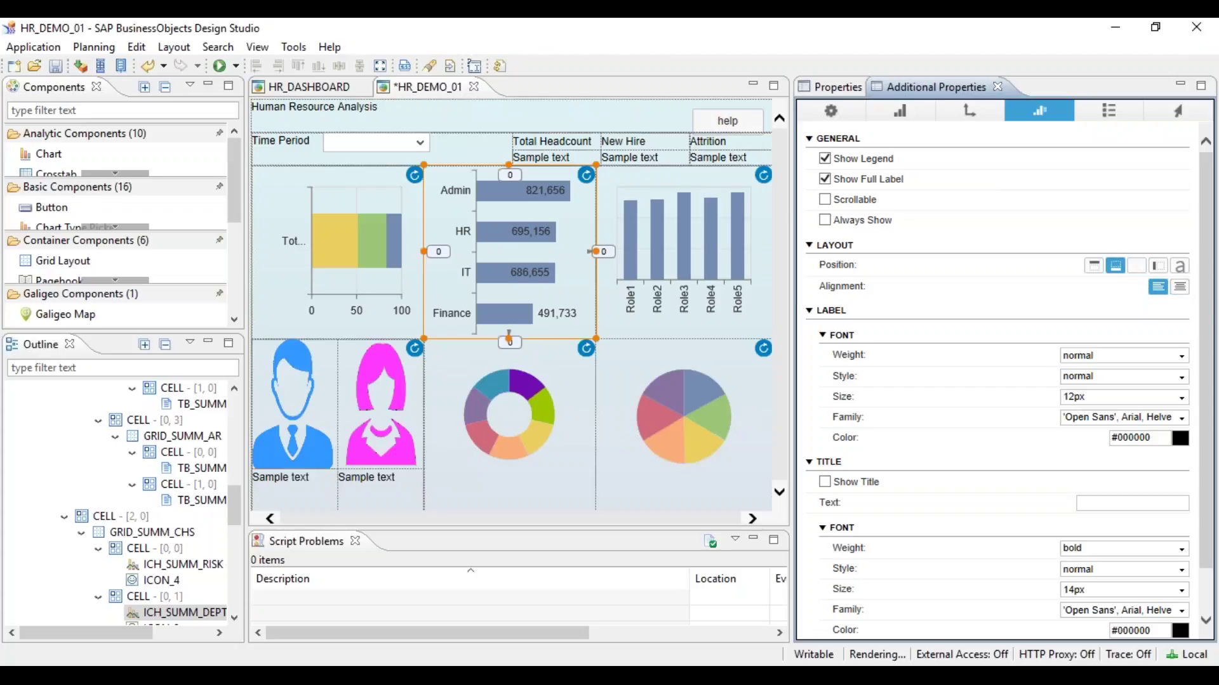
pyautogui.click(864, 181)
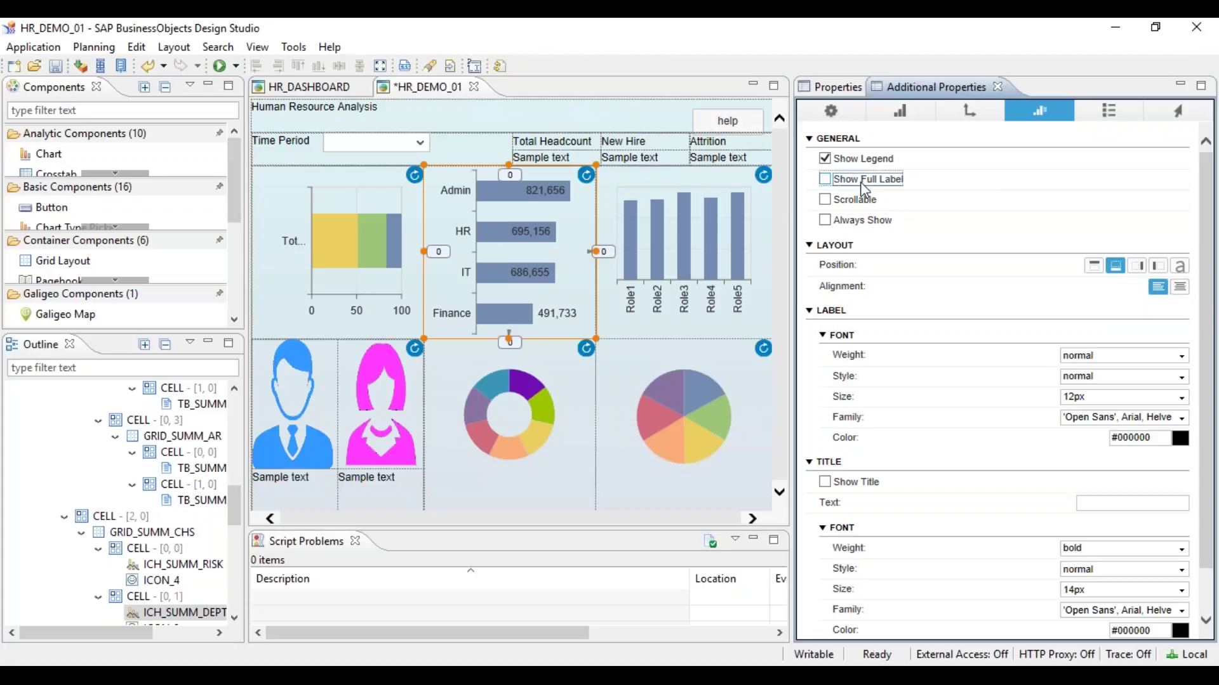
pyautogui.click(890, 160)
pyautogui.click(1137, 266)
pyautogui.click(1158, 266)
pyautogui.click(1179, 266)
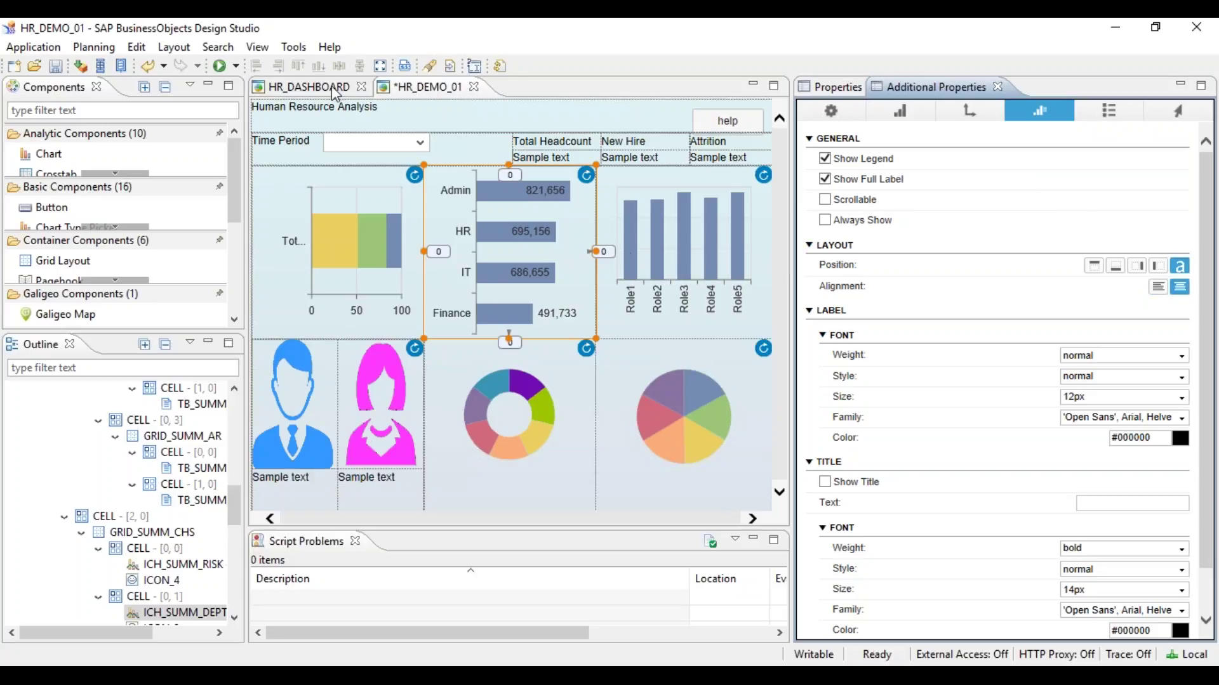
# Run the dashboard in the browser, read and clear the error message about processing groups, and return to Design Studio
pyautogui.click(219, 66)
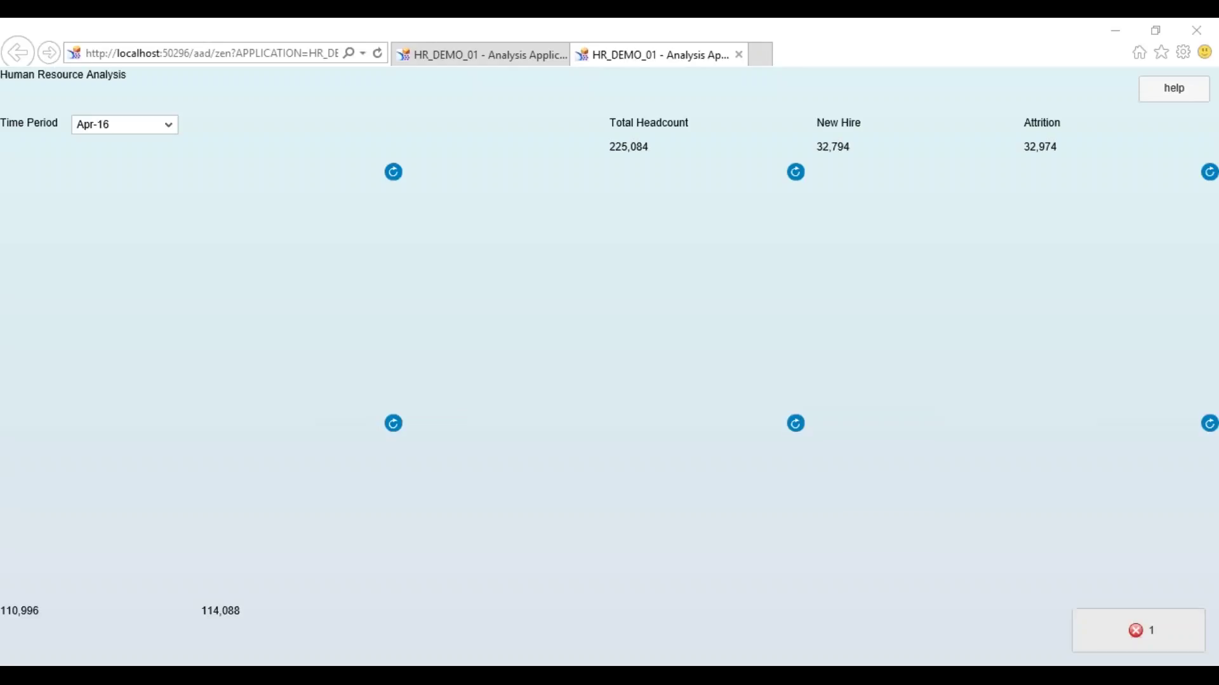
pyautogui.click(1146, 647)
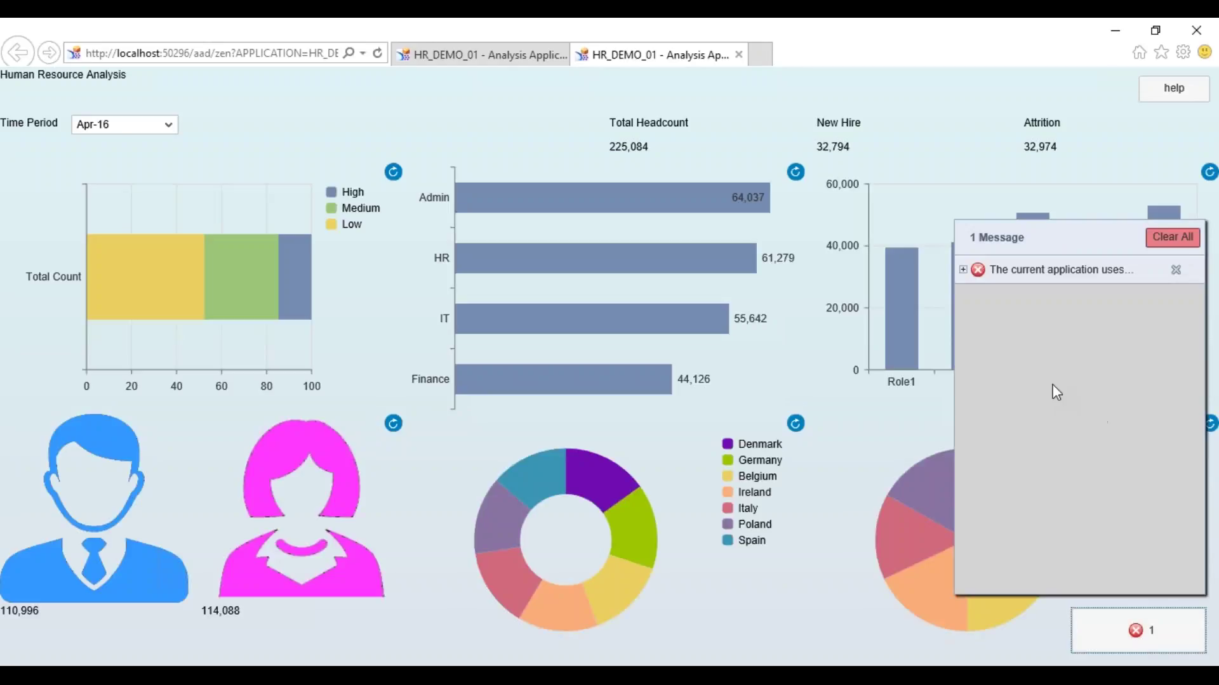
pyautogui.click(974, 276)
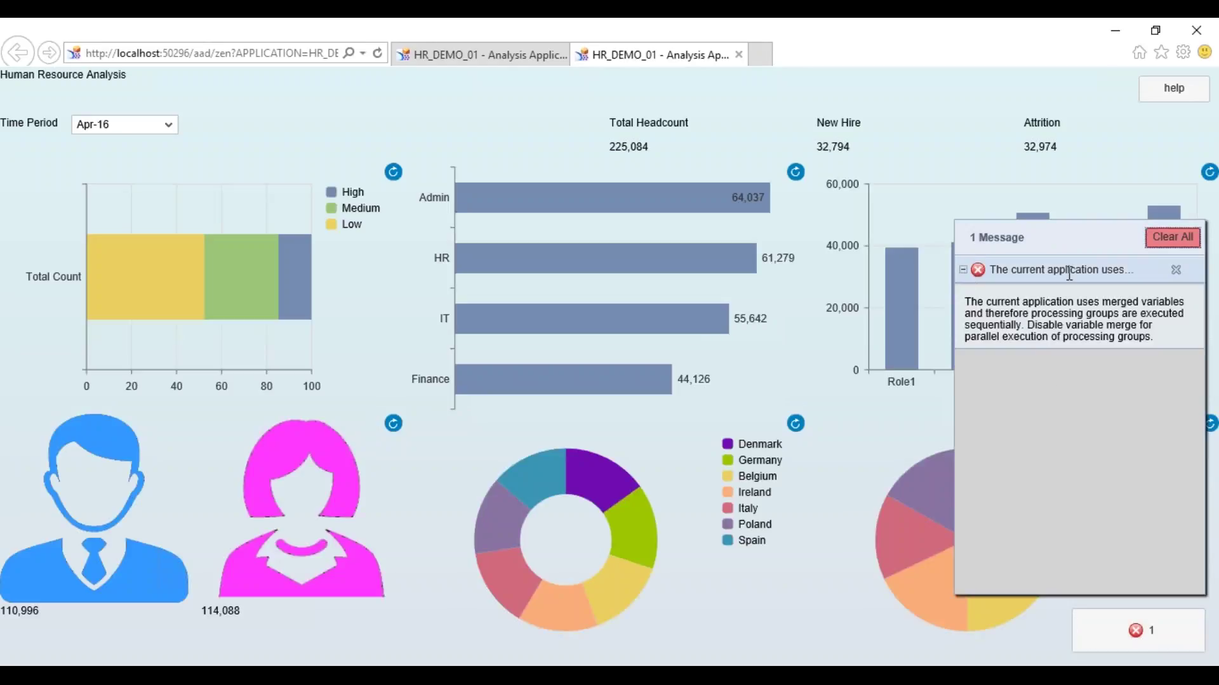
pyautogui.click(1184, 252)
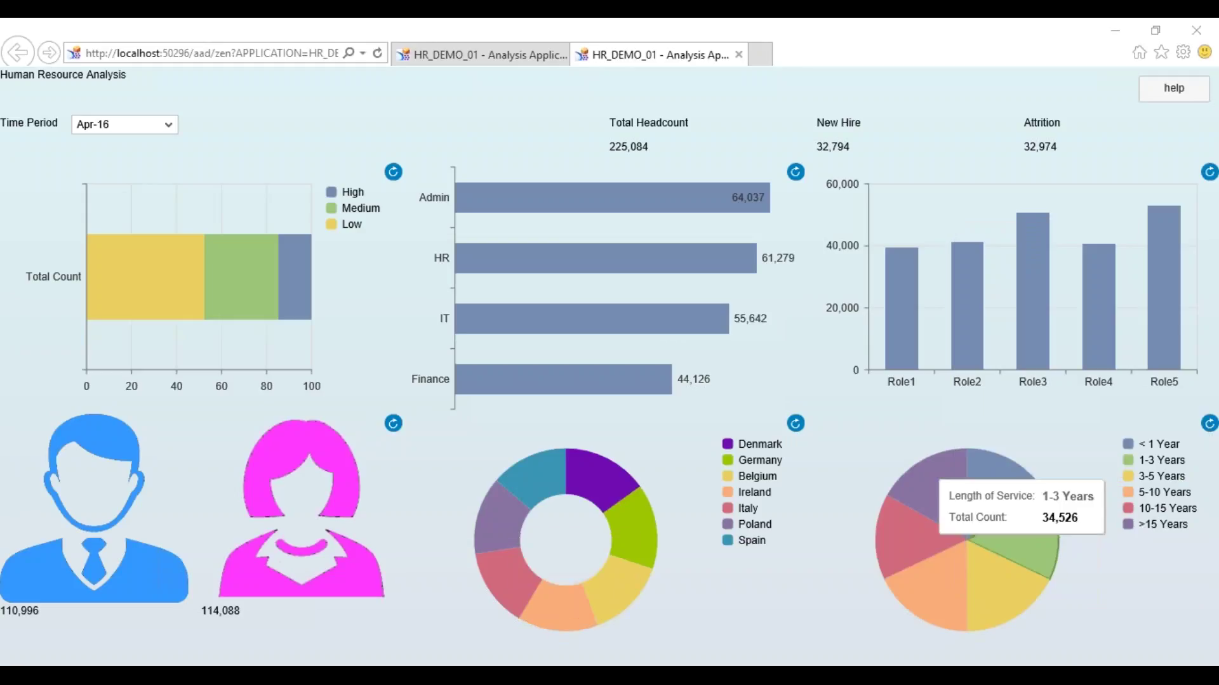
pyautogui.hotkey('alt', 'Tab')
# Set Merge Prompts to false in the properties of the HR_DEMO_01 application
pyautogui.moveTo(237, 424); pyautogui.dragTo(236, 415)
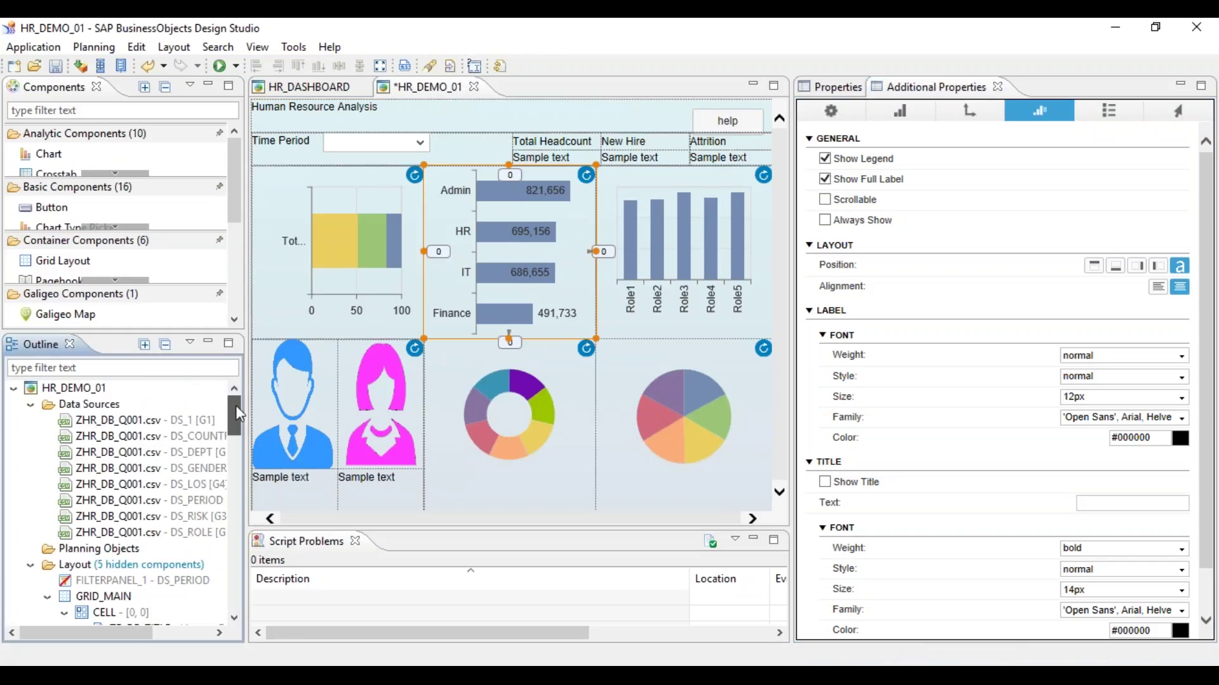
pyautogui.click(137, 420)
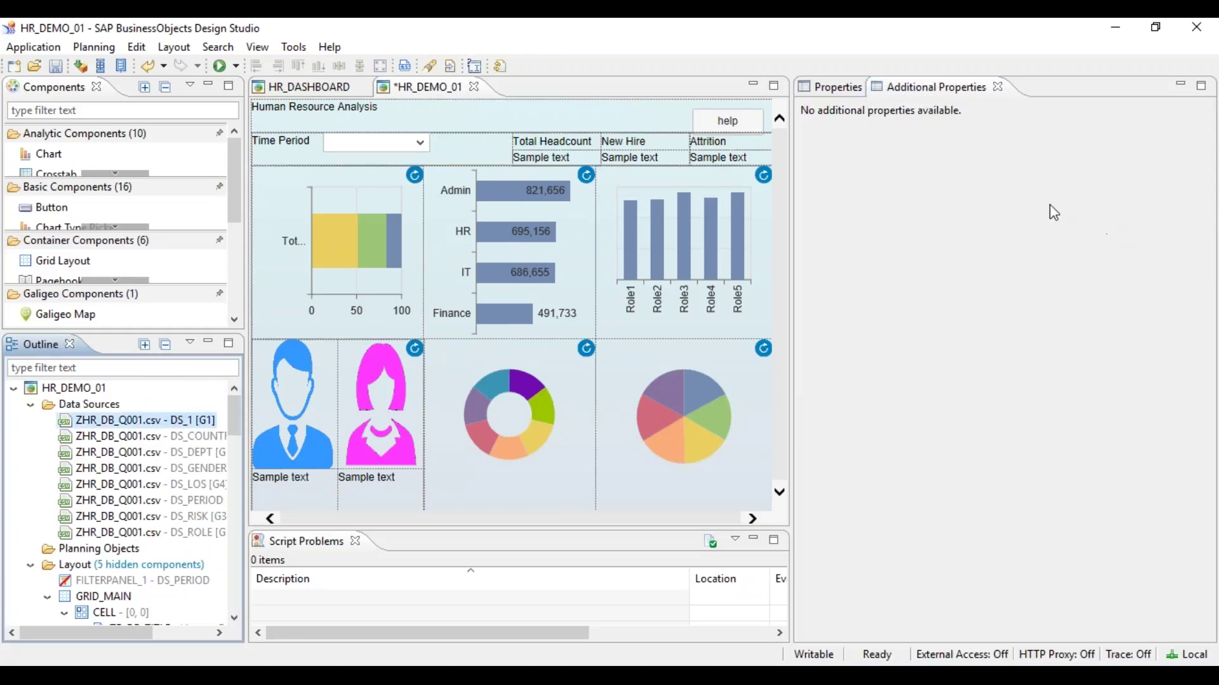
pyautogui.click(84, 389)
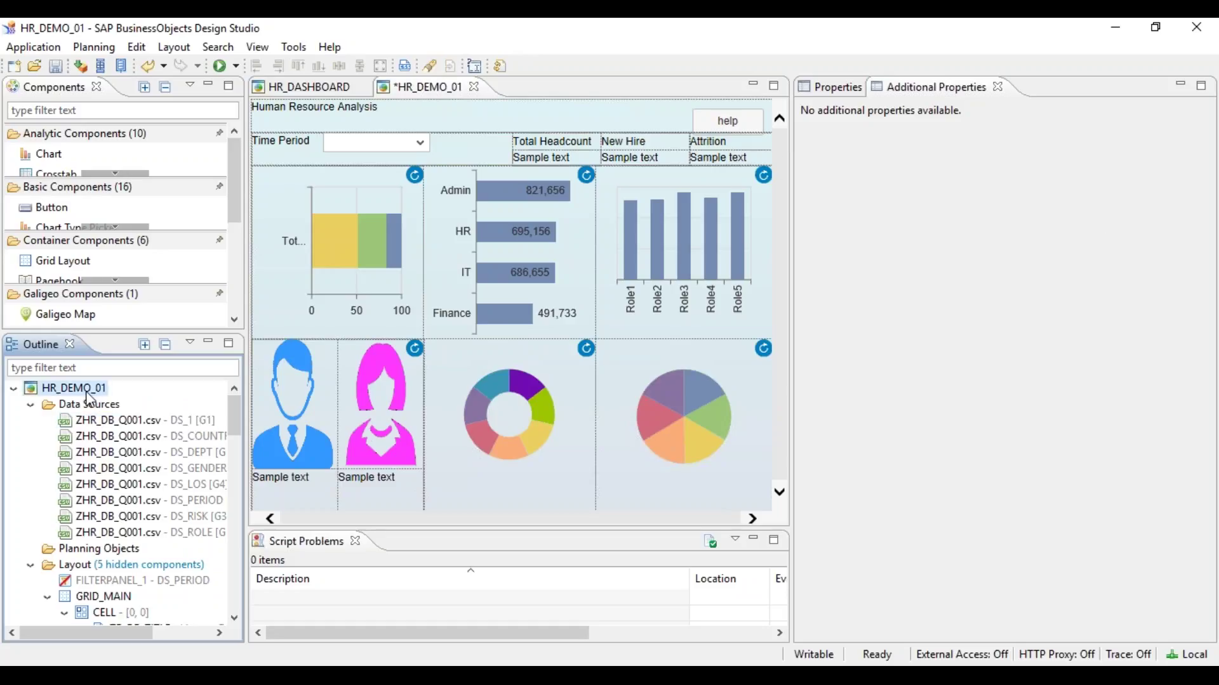
pyautogui.click(839, 94)
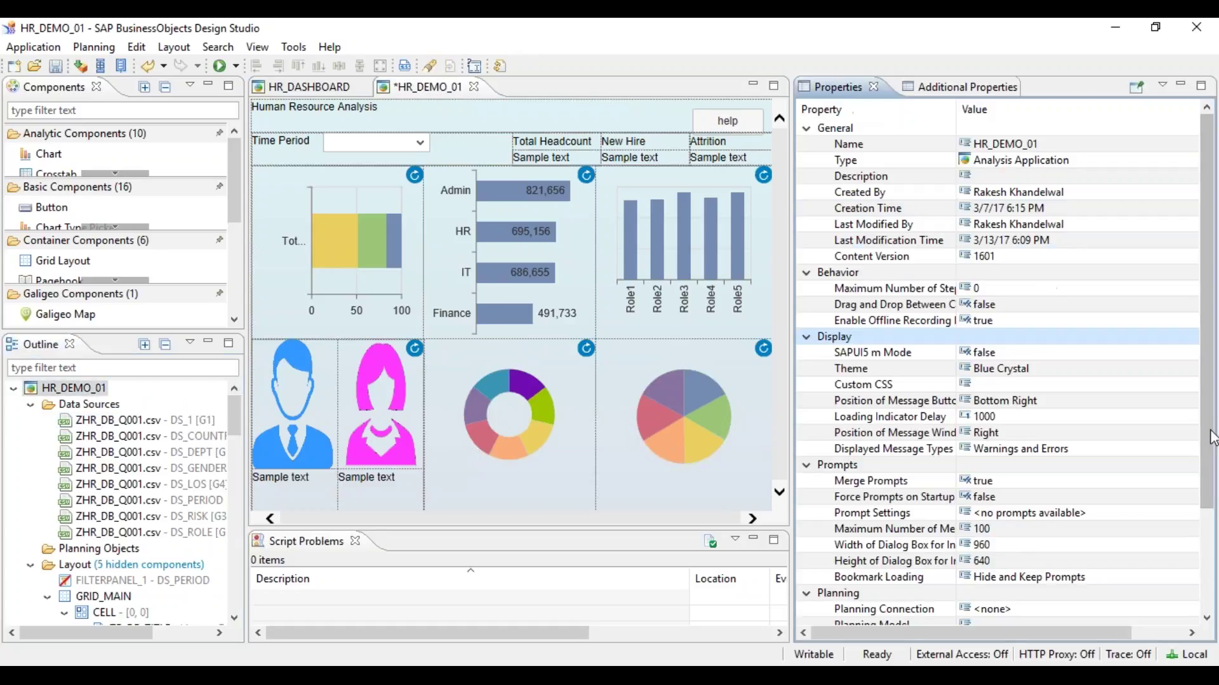
pyautogui.scroll(-1, 1212, 456)
pyautogui.moveTo(1212, 456); pyautogui.dragTo(1216, 530)
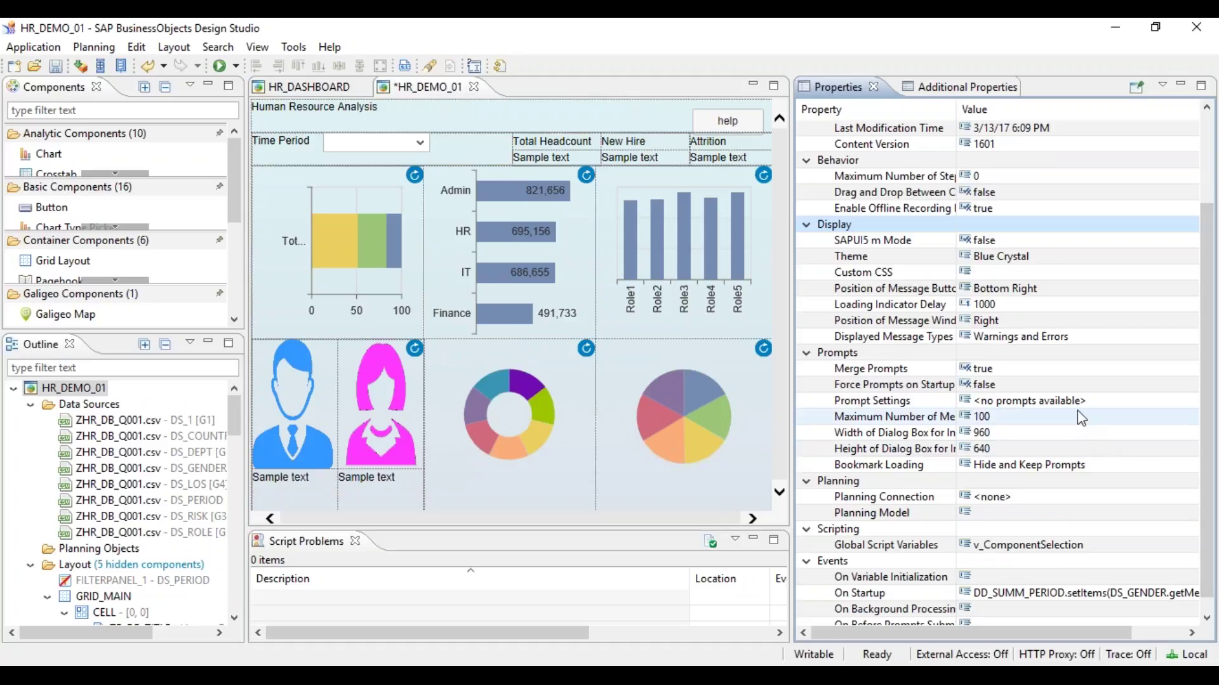
pyautogui.click(1090, 384)
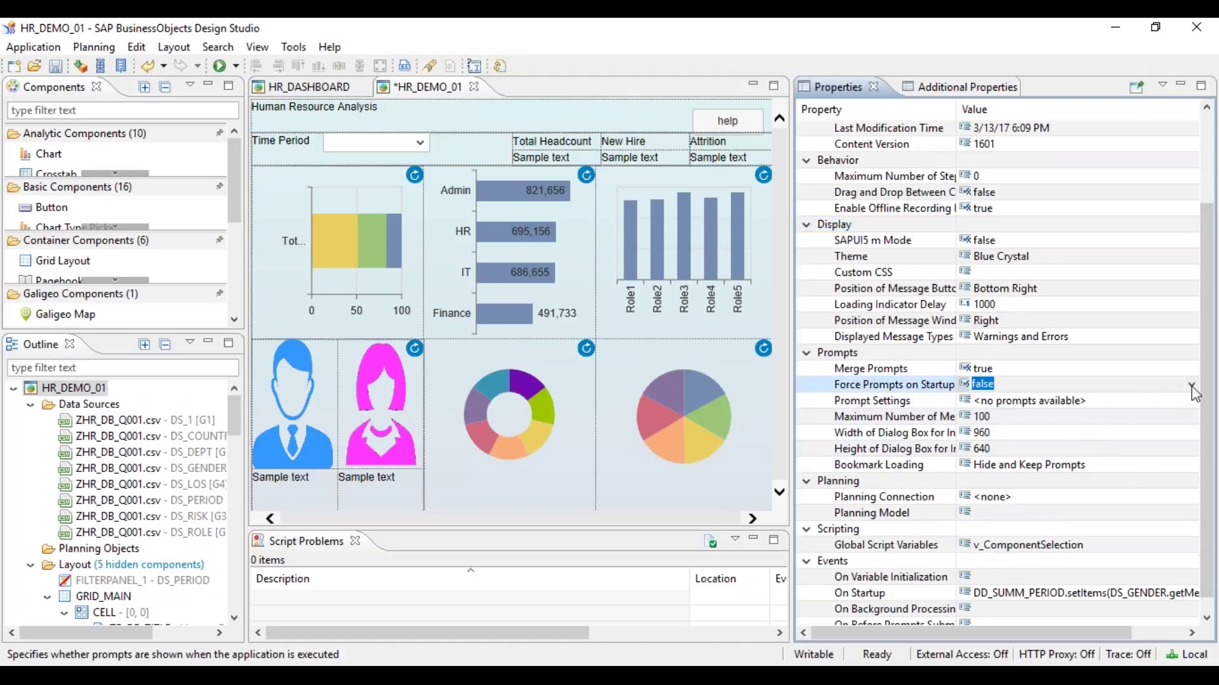
pyautogui.click(1159, 368)
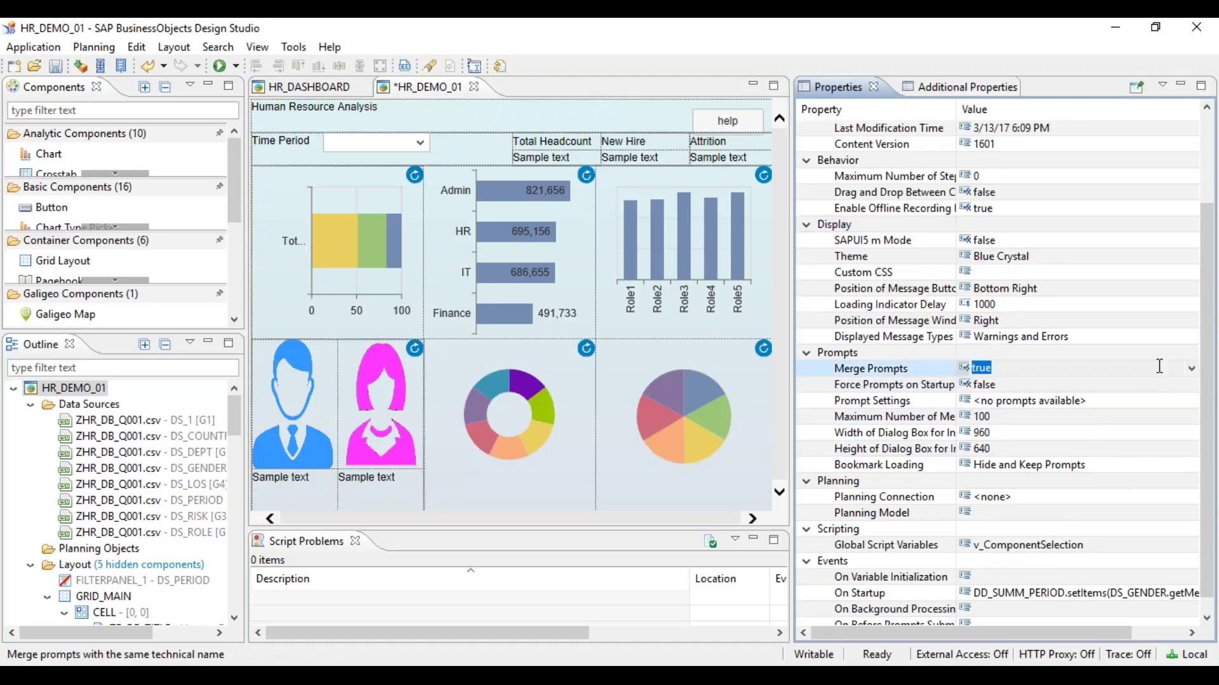
pyautogui.click(1190, 371)
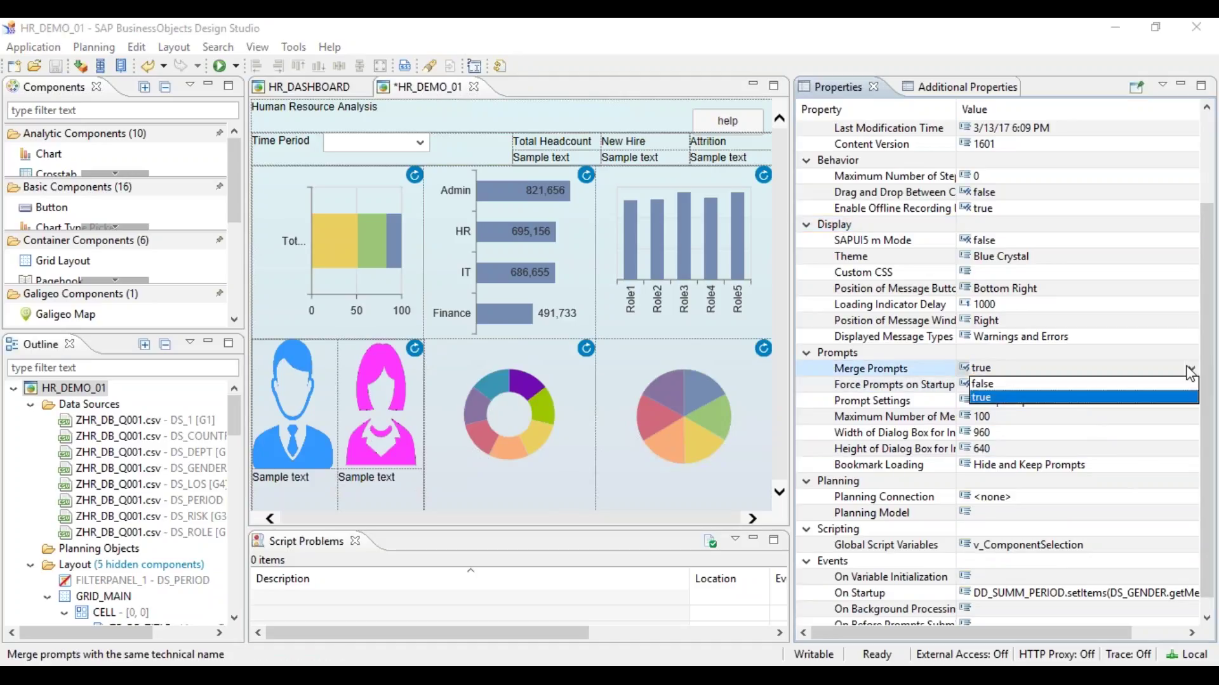
pyautogui.click(984, 384)
# Run the dashboard again in the browser, close the two older dashboard tabs, review the charts, and return to Design Studio
pyautogui.click(325, 84)
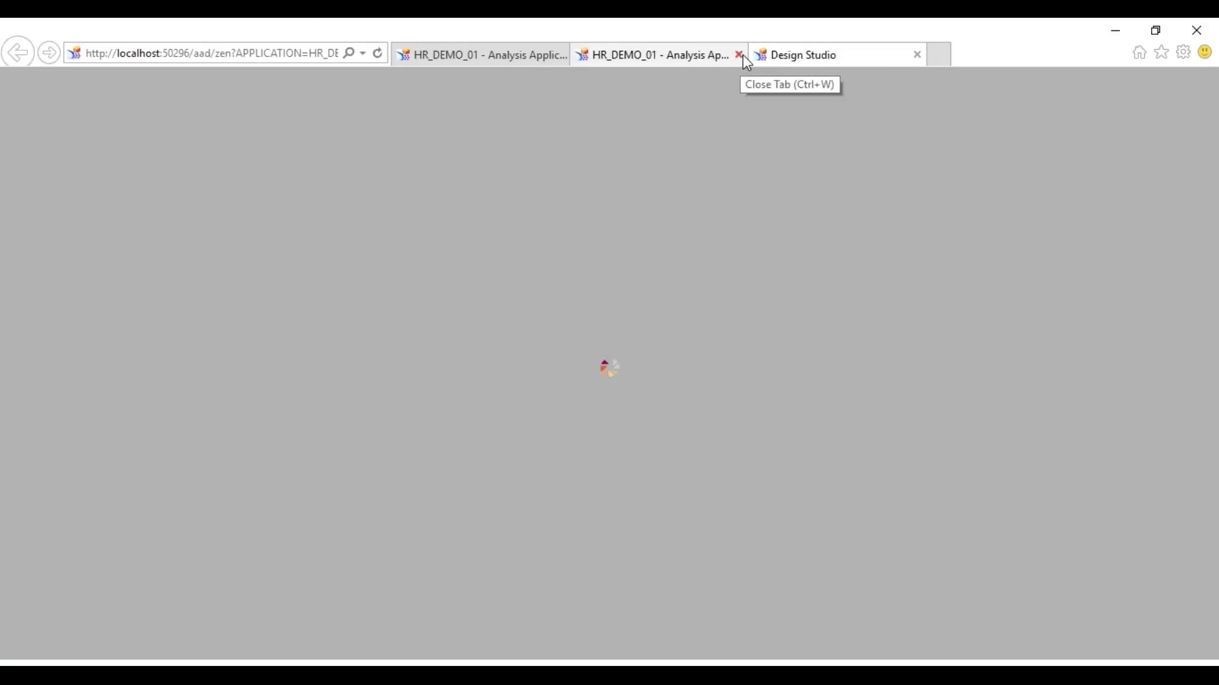
pyautogui.click(740, 55)
pyautogui.click(560, 55)
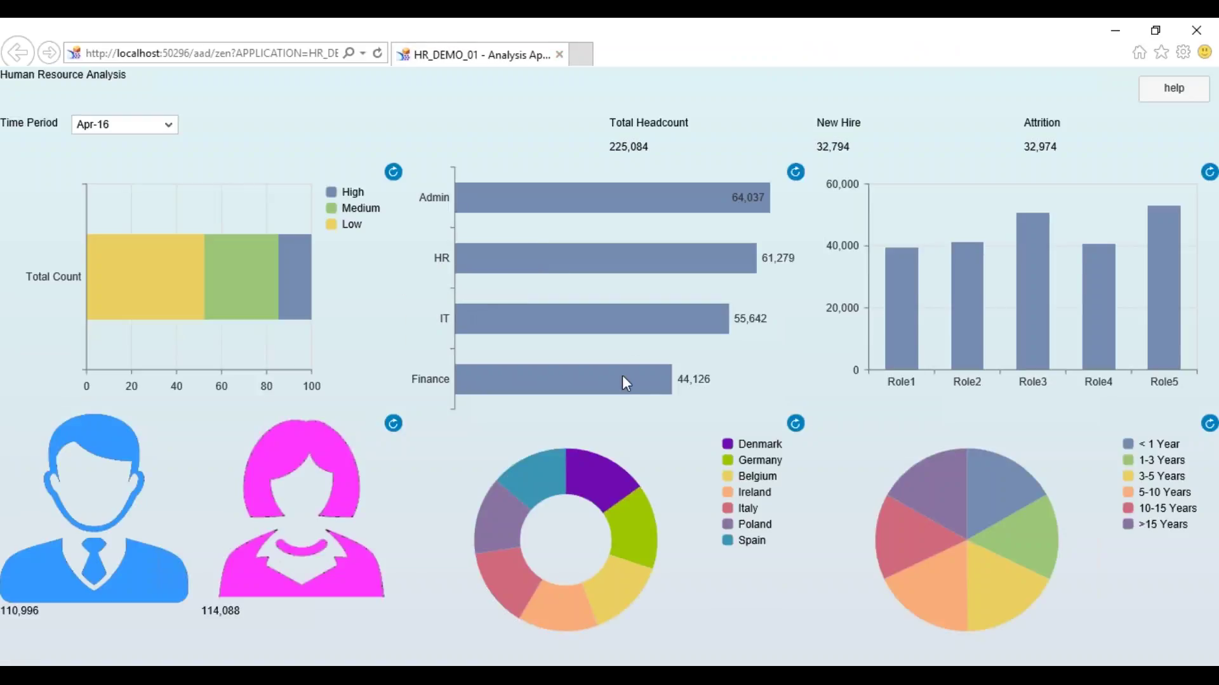
pyautogui.hotkey('alt', 'Tab')
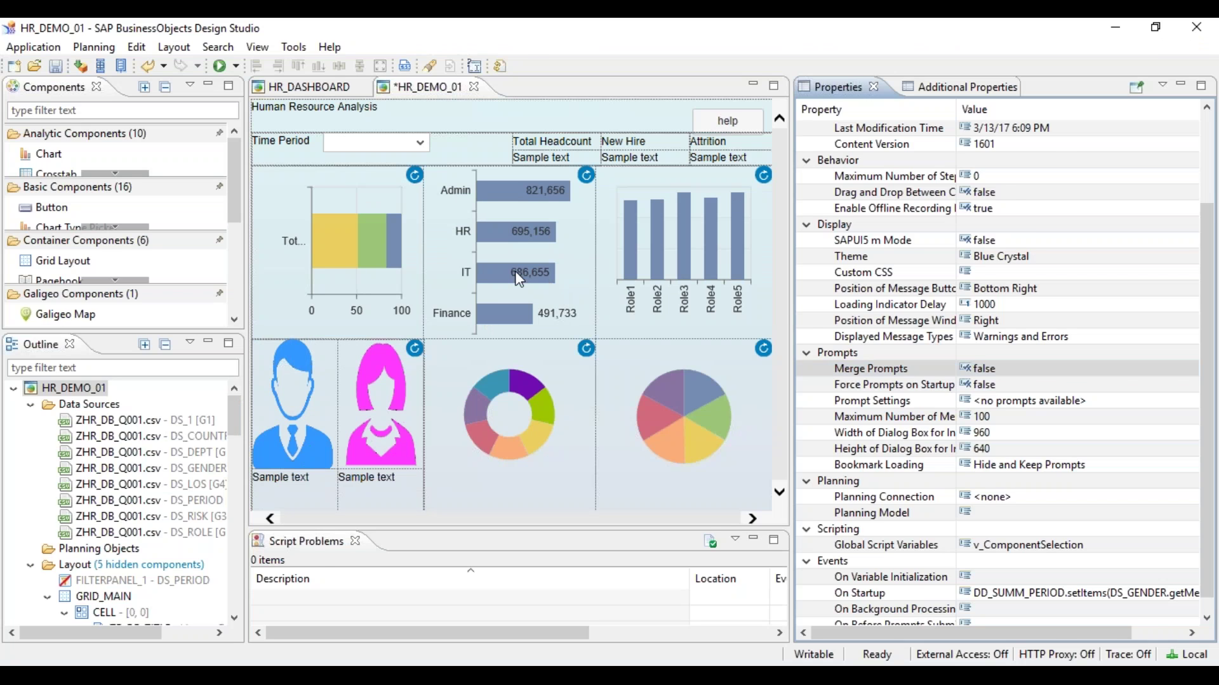
# Set Color 1 of the department bar chart's color palette to dark navy #000040
pyautogui.click(543, 276)
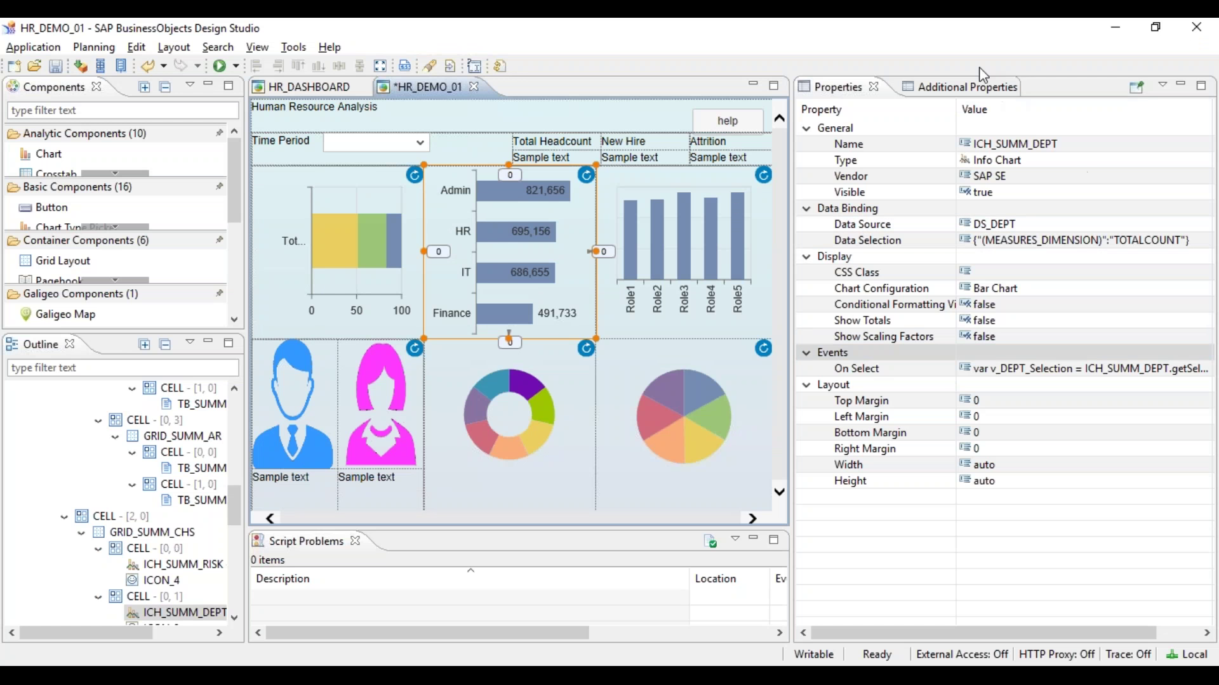
pyautogui.click(962, 87)
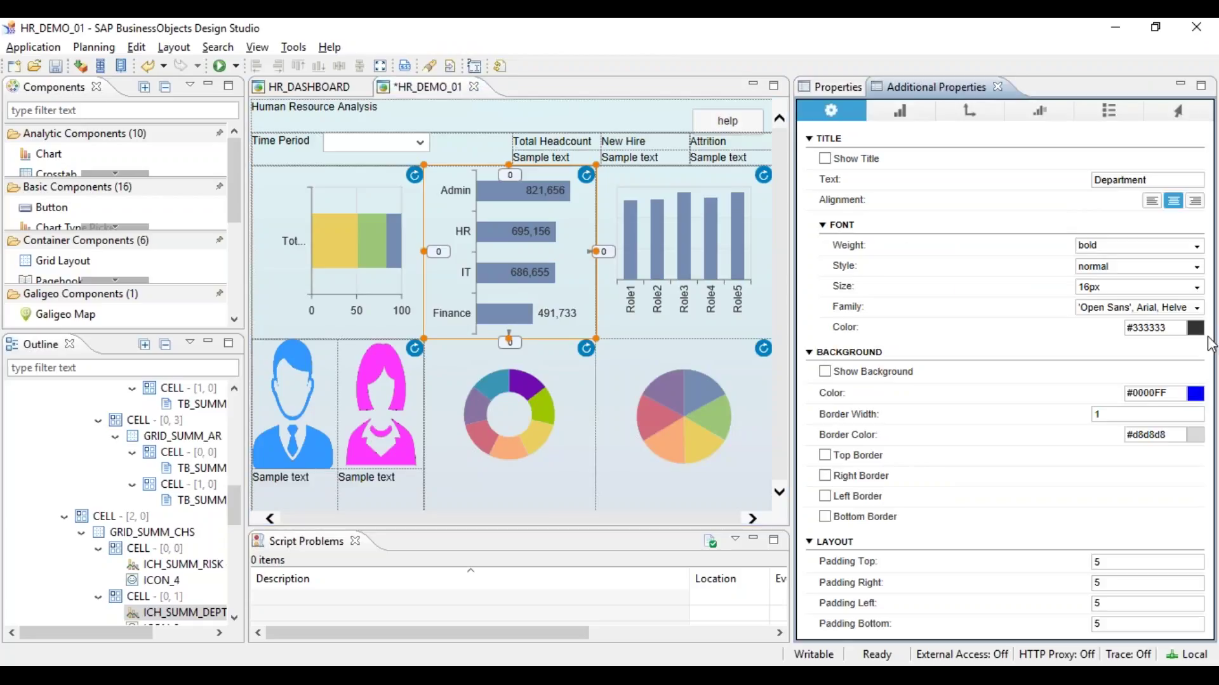
pyautogui.click(1098, 129)
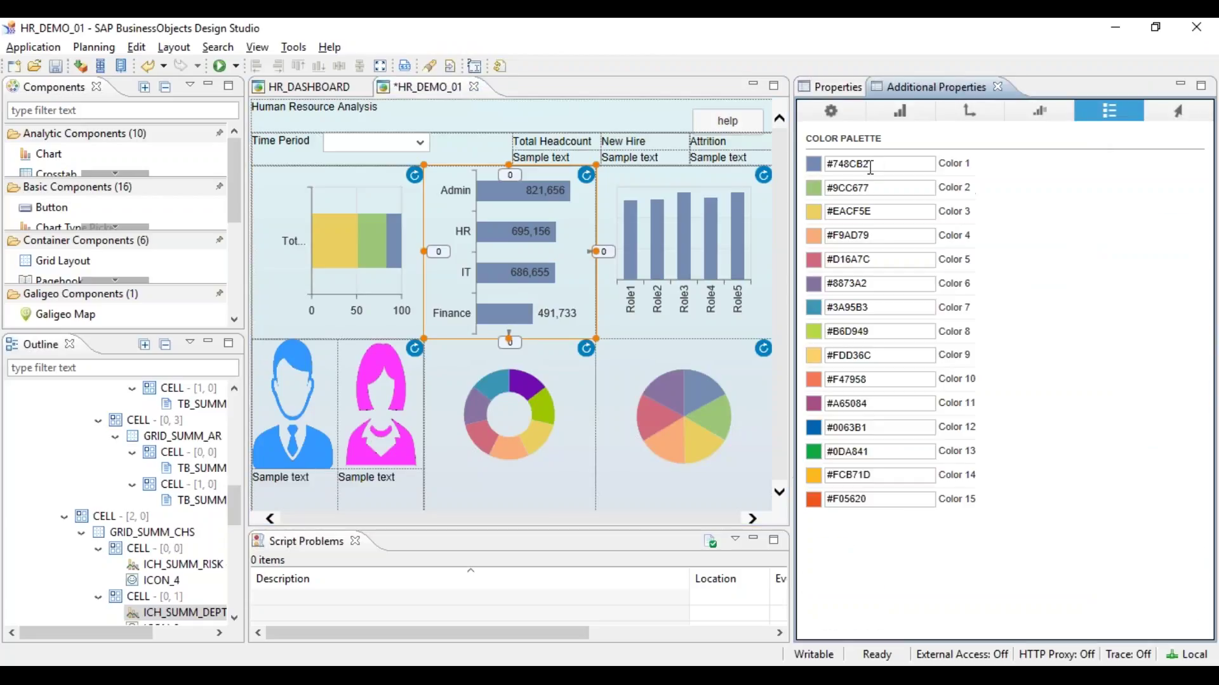
pyautogui.click(816, 169)
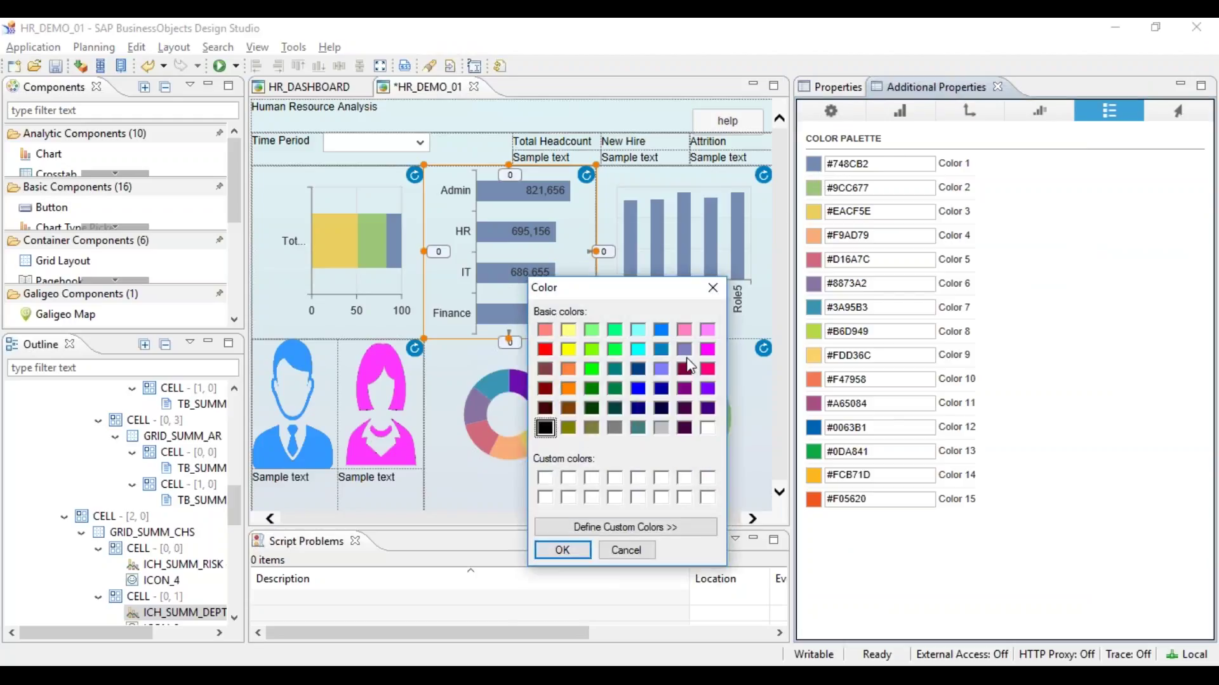
pyautogui.click(660, 408)
pyautogui.click(572, 551)
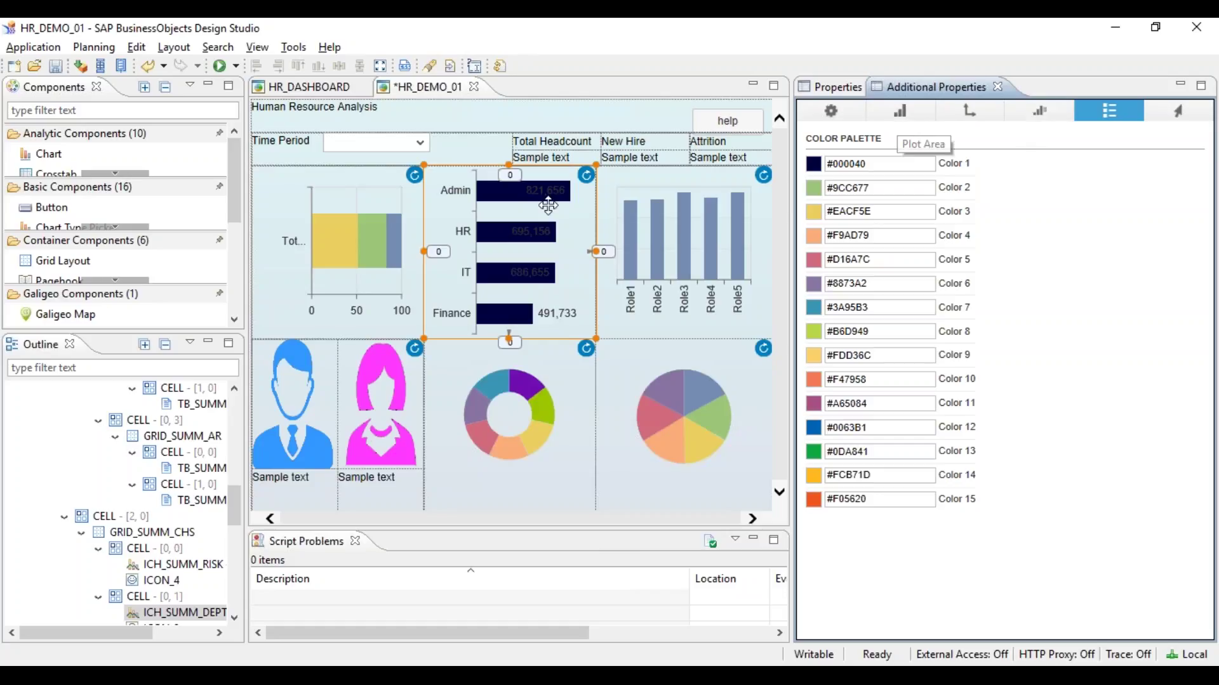
# Set the department bar chart's data label font color to white #FFFFFF and the data label position to Inside
pyautogui.click(899, 116)
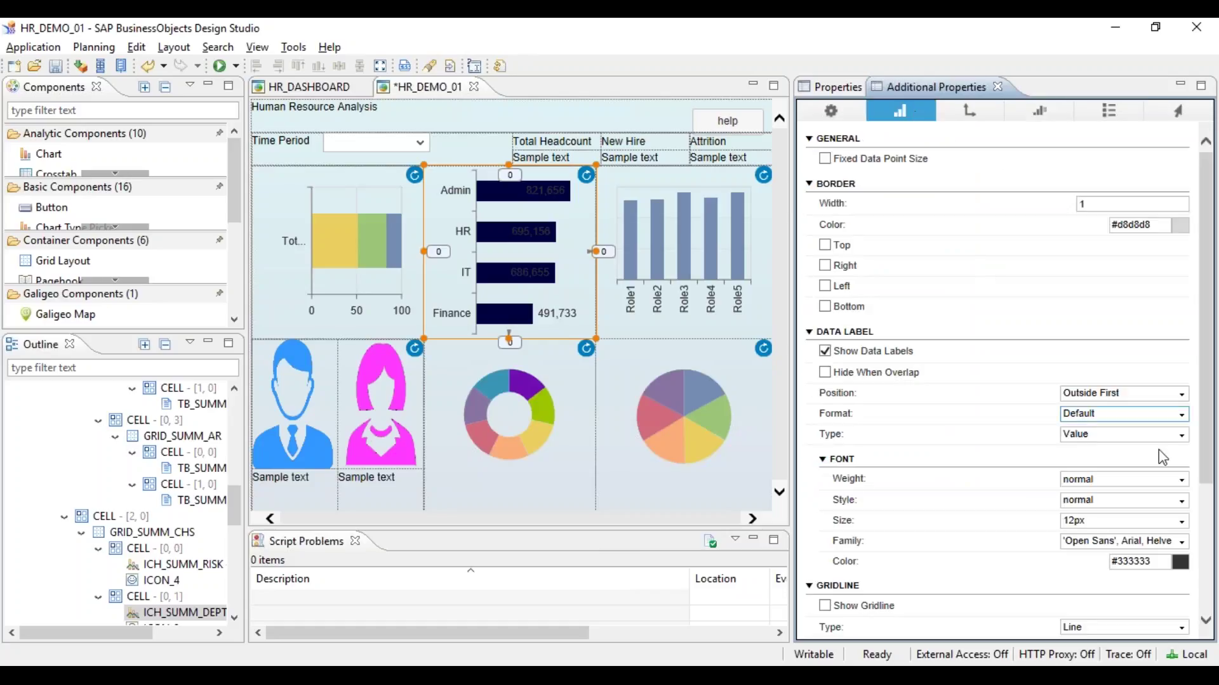
pyautogui.click(1180, 563)
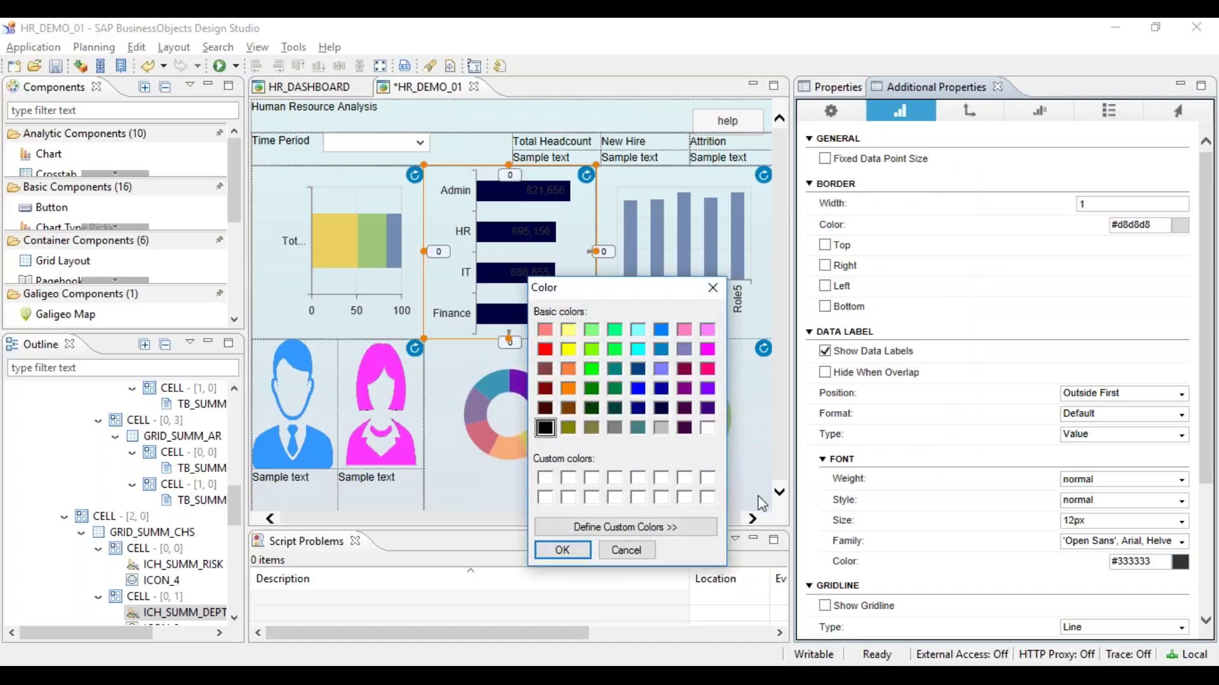
pyautogui.click(703, 428)
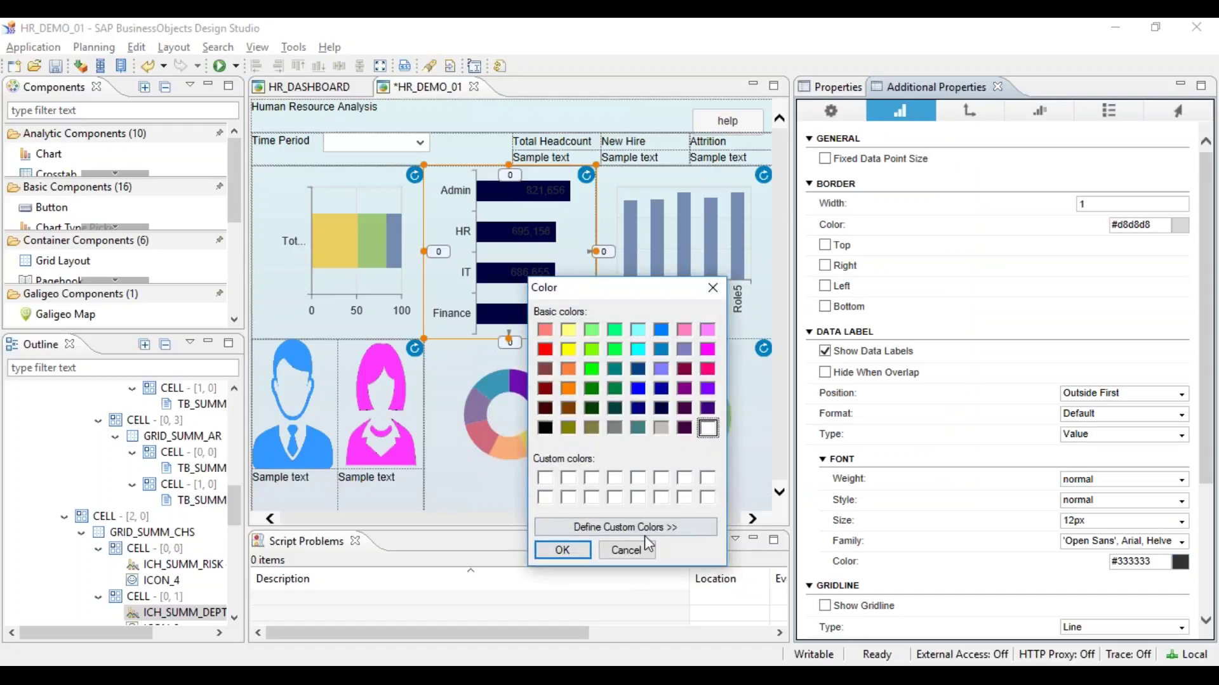
pyautogui.click(563, 550)
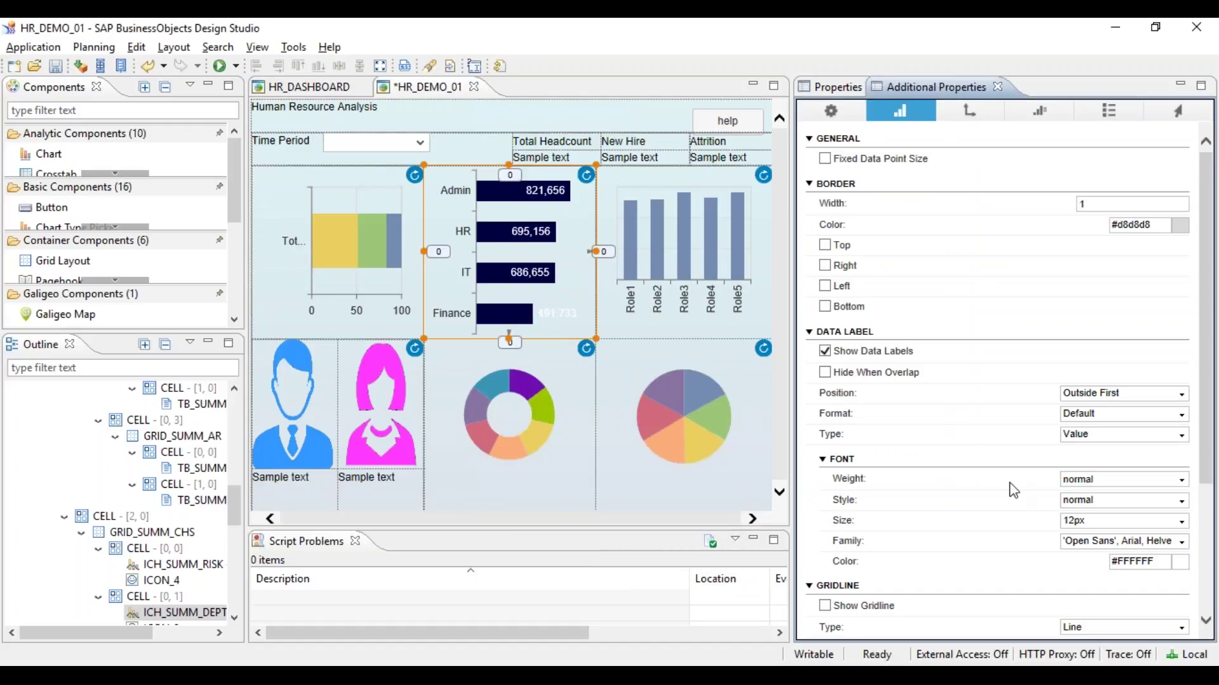
pyautogui.click(1181, 394)
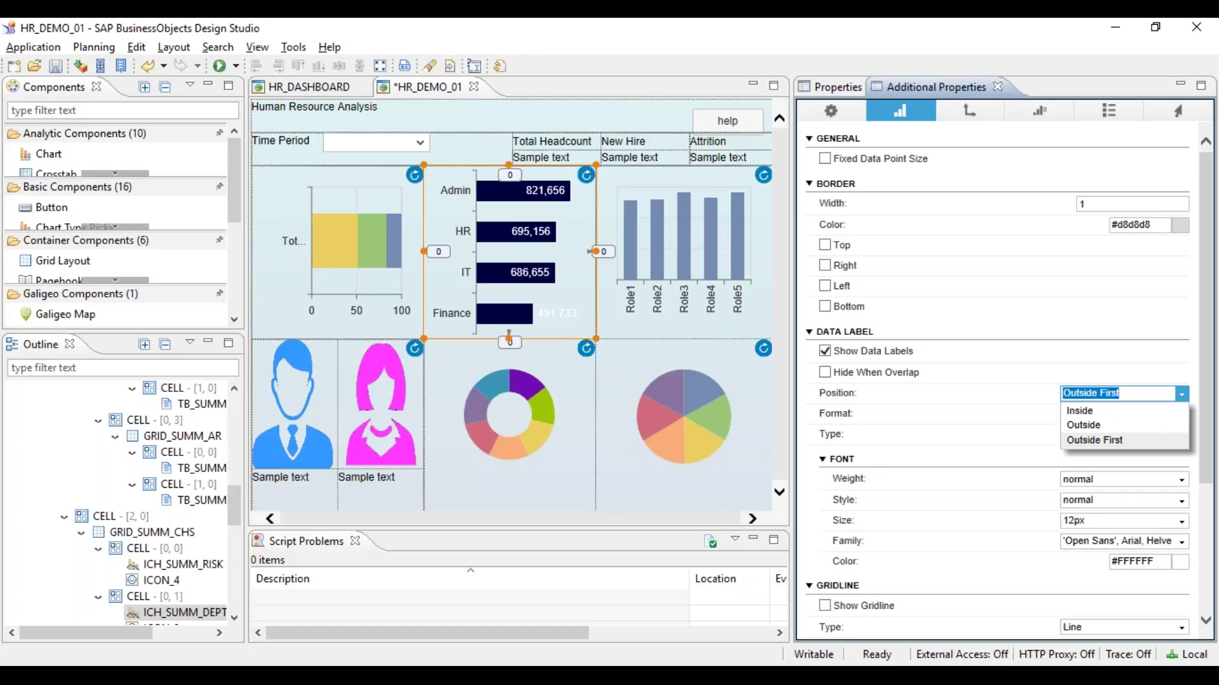
pyautogui.click(1082, 411)
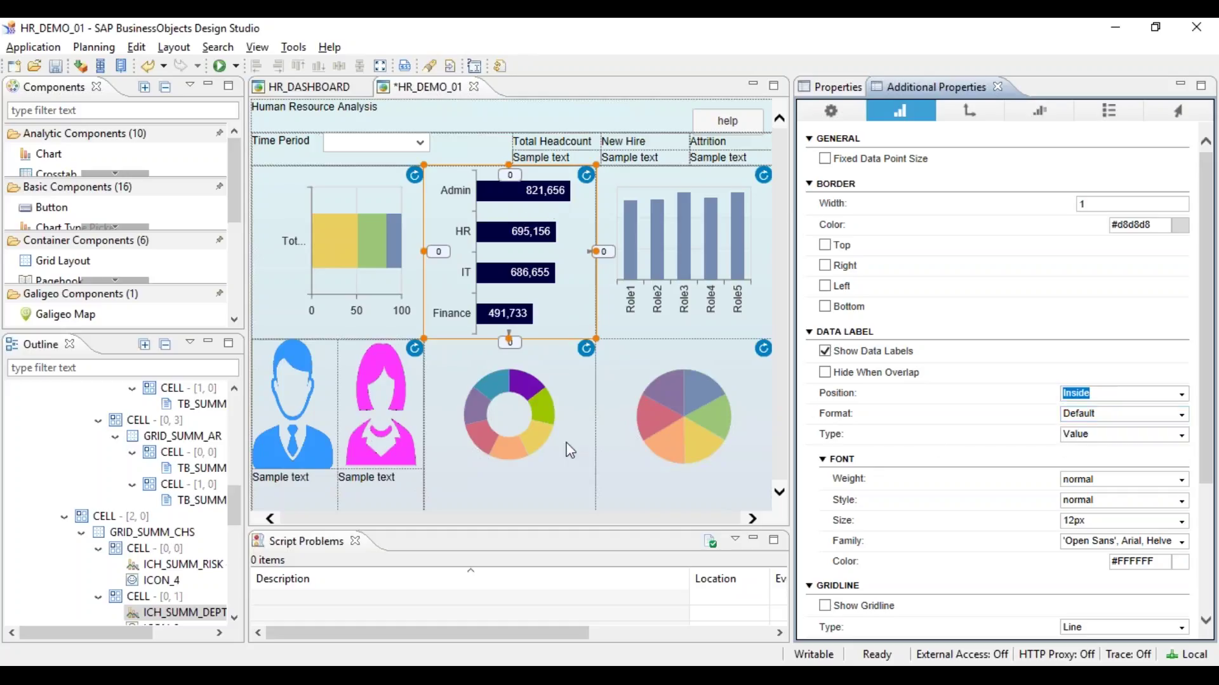
# Set the role column chart's top, right, left and bottom padding to 5
pyautogui.click(718, 265)
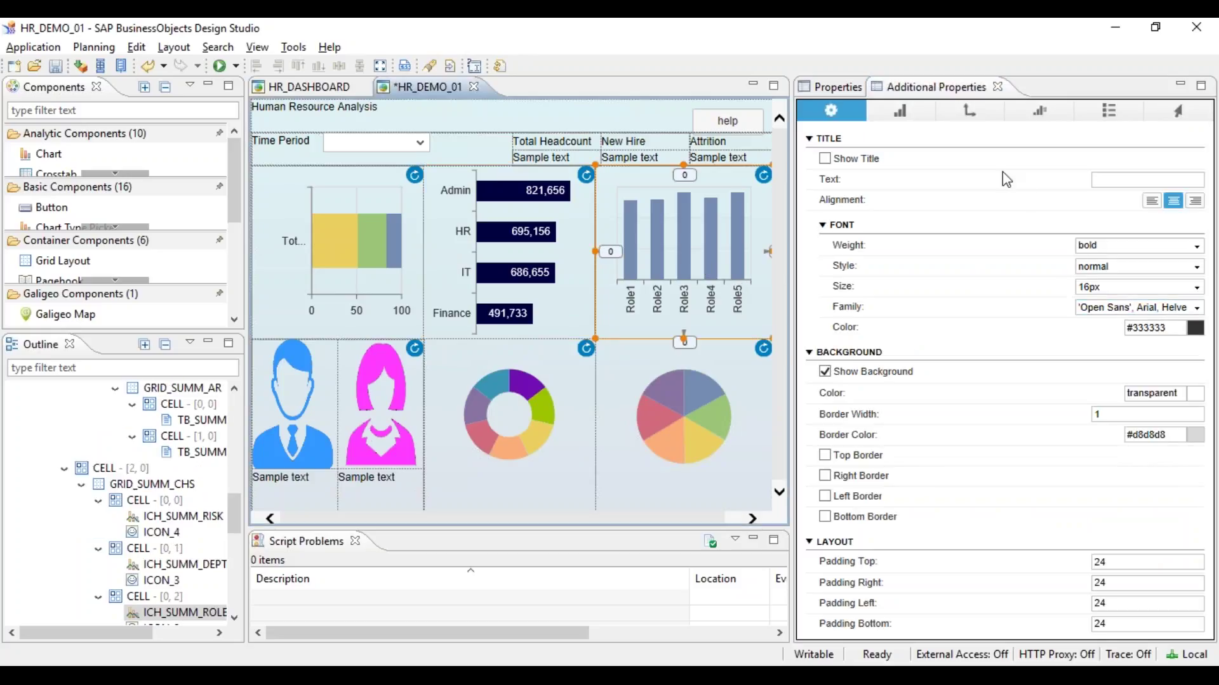
pyautogui.doubleClick(1132, 564)
pyautogui.write('5')
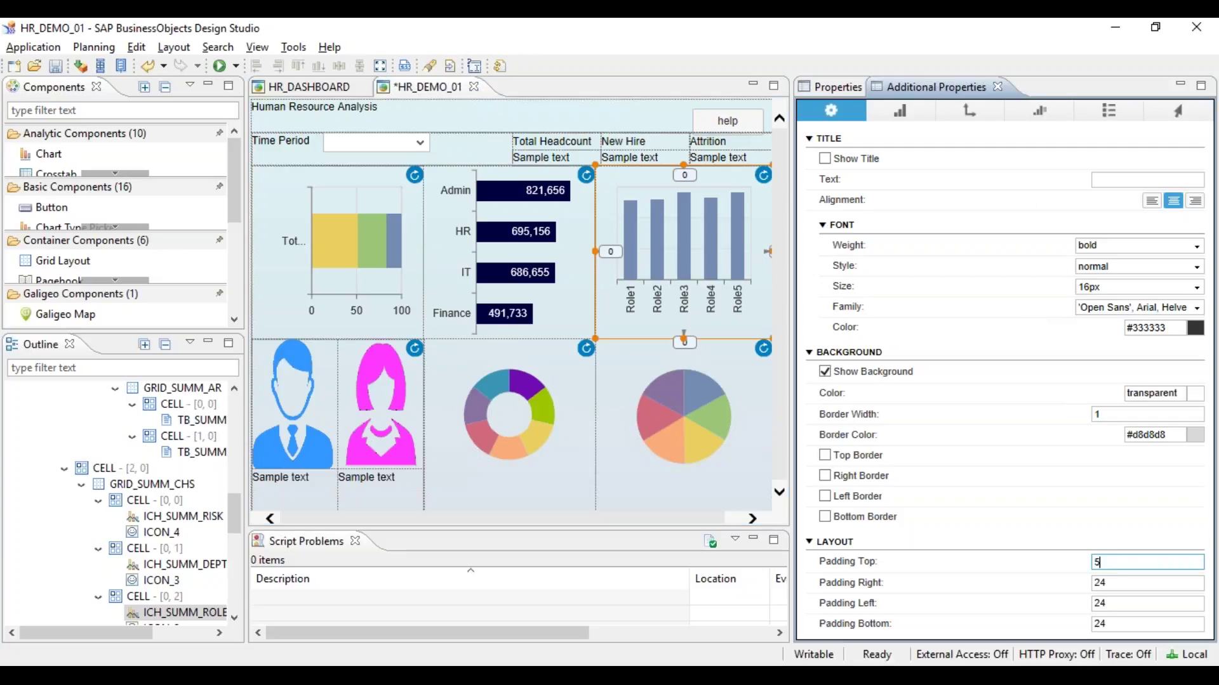
pyautogui.press('Tab')
pyautogui.write('4')
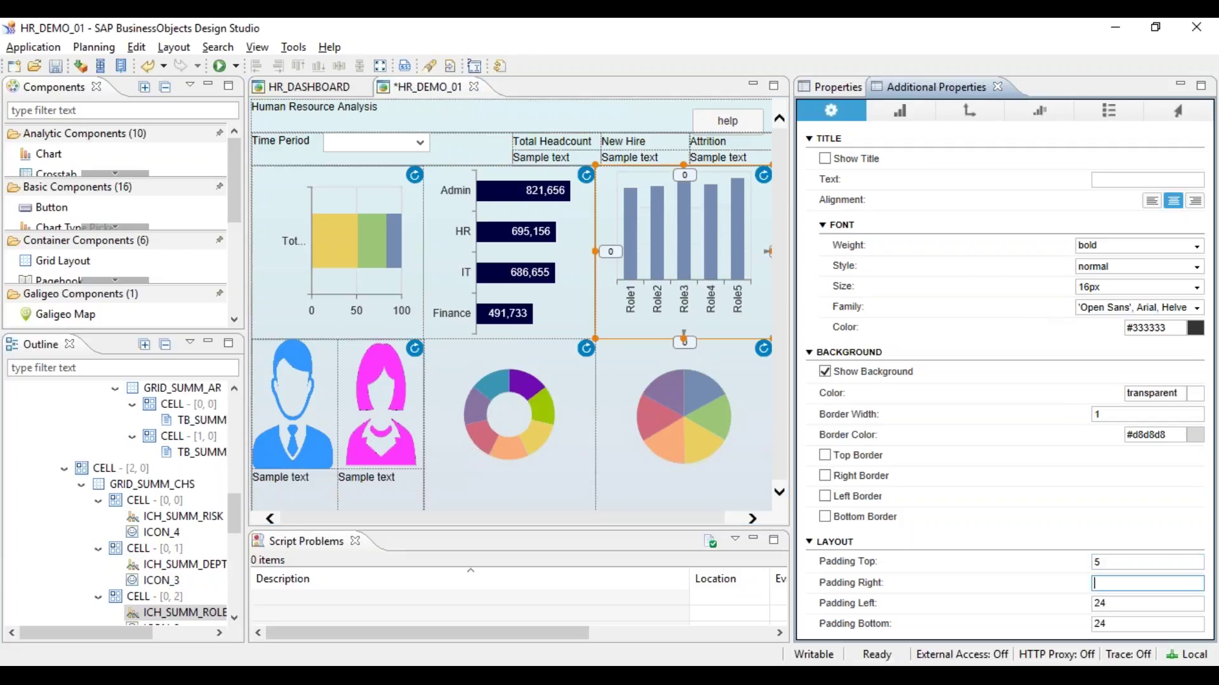
pyautogui.press('Tab')
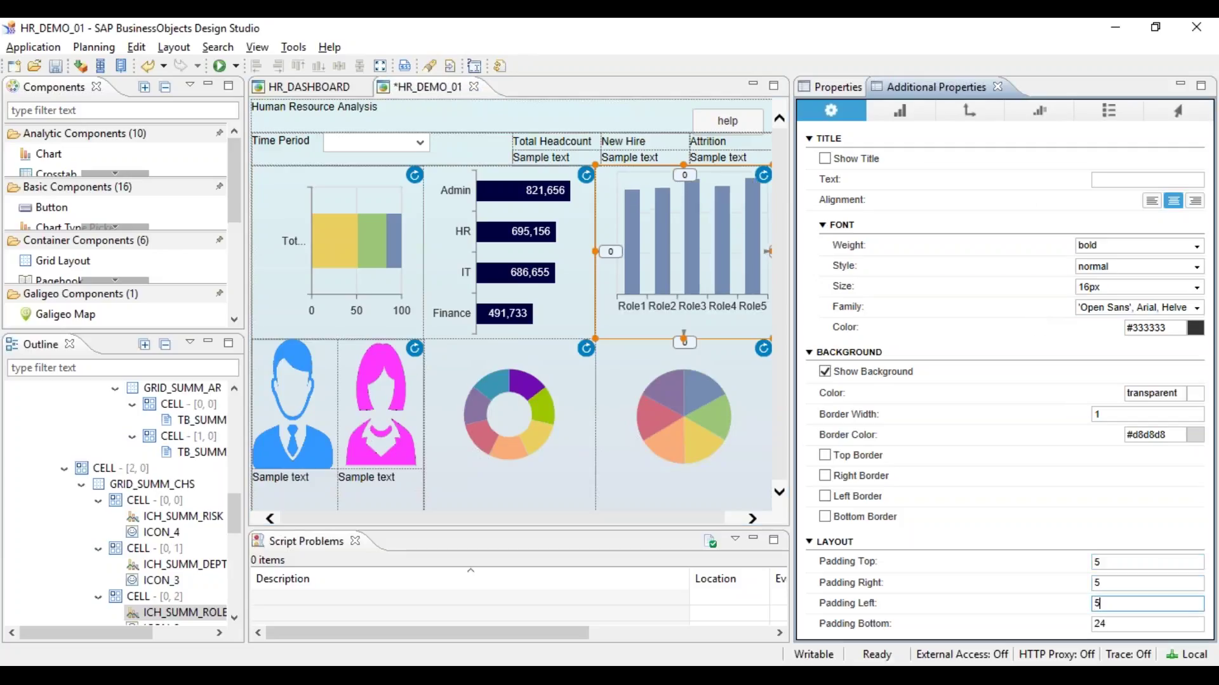
pyautogui.press('Tab')
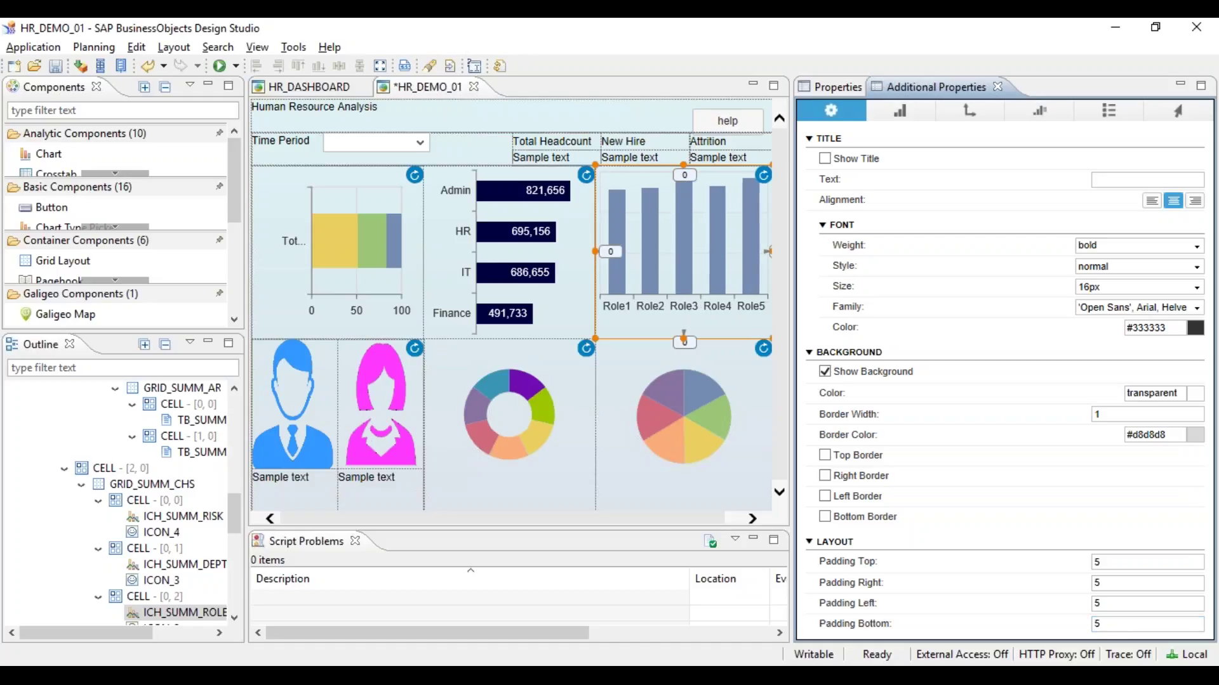
# Remove the top, right, left and bottom borders from the role column chart's plot area
pyautogui.click(899, 112)
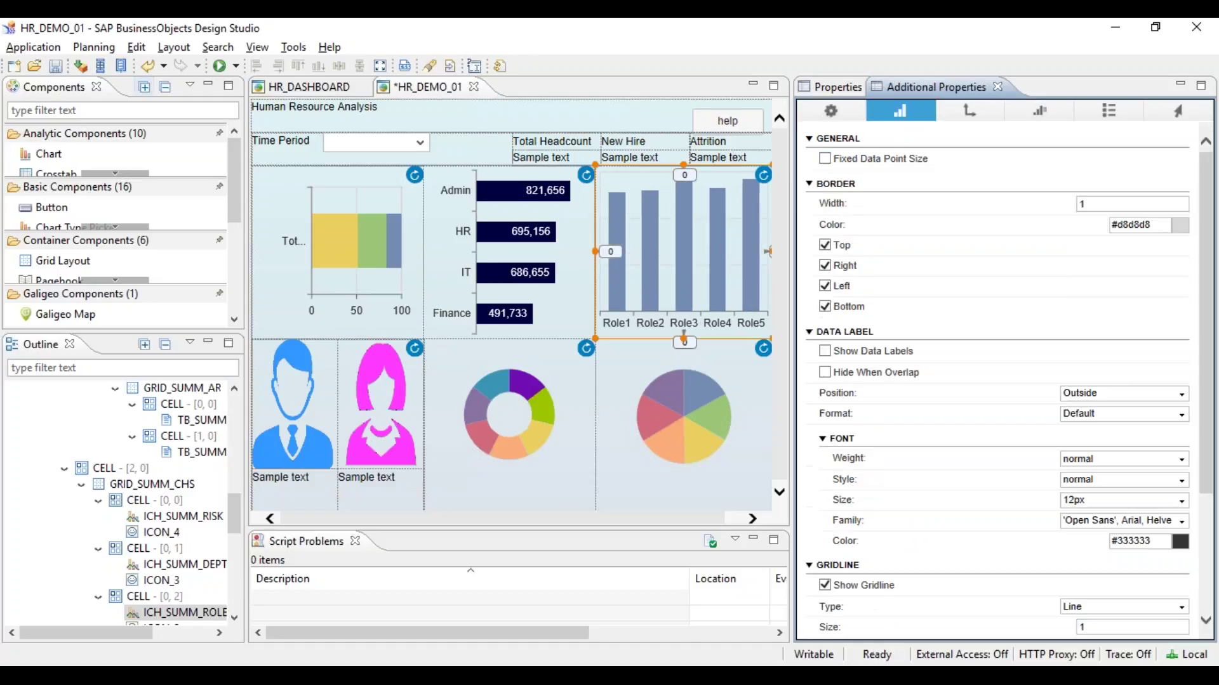
pyautogui.click(842, 245)
pyautogui.click(844, 265)
pyautogui.click(846, 287)
pyautogui.click(847, 307)
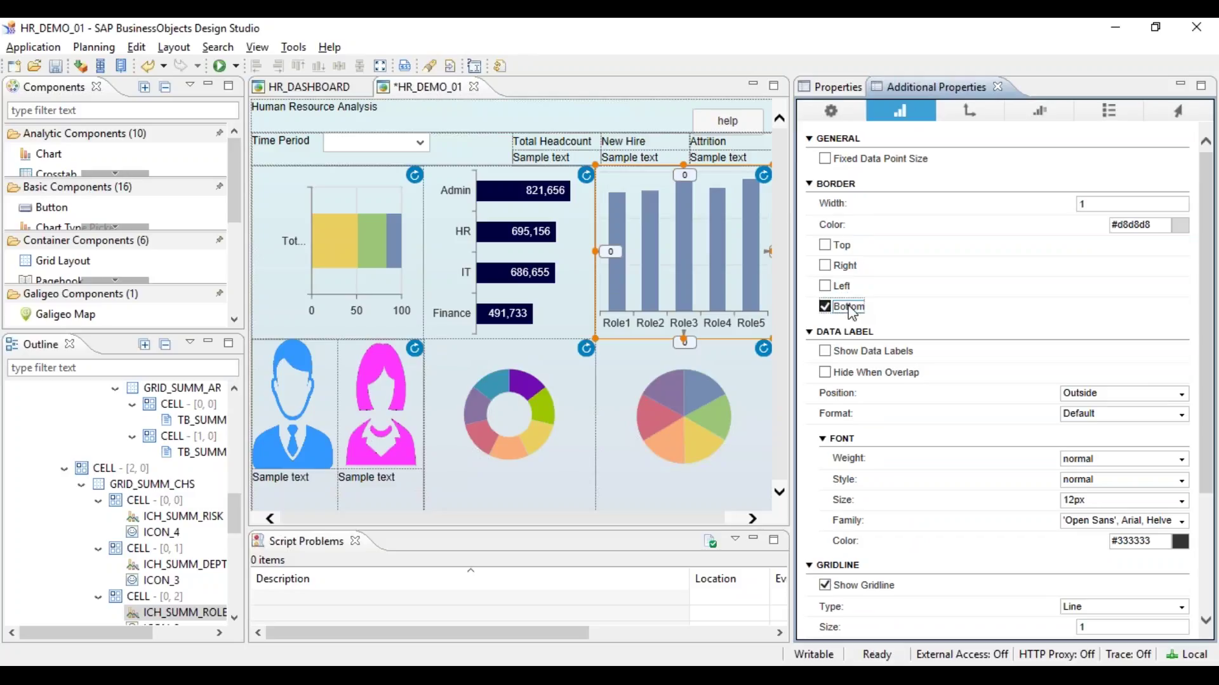
# Try data labels on the role column chart, hide them again, and check the Role2 bar's tooltip in the browser dashboard
pyautogui.click(878, 356)
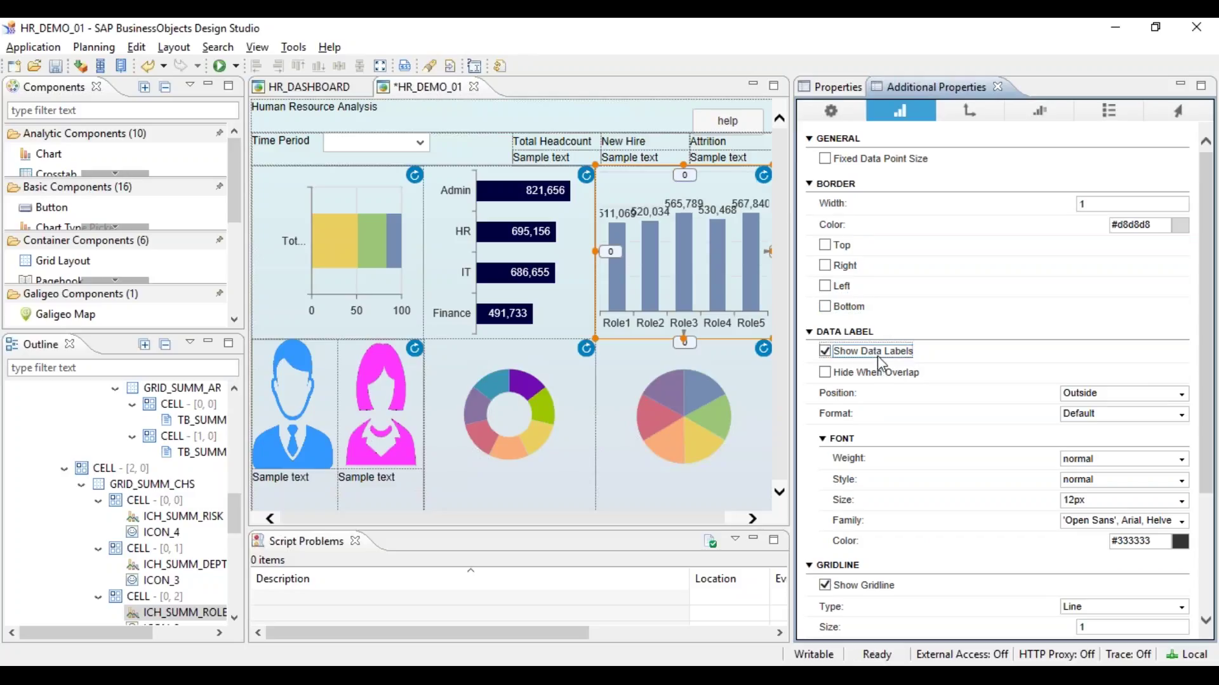
pyautogui.click(879, 358)
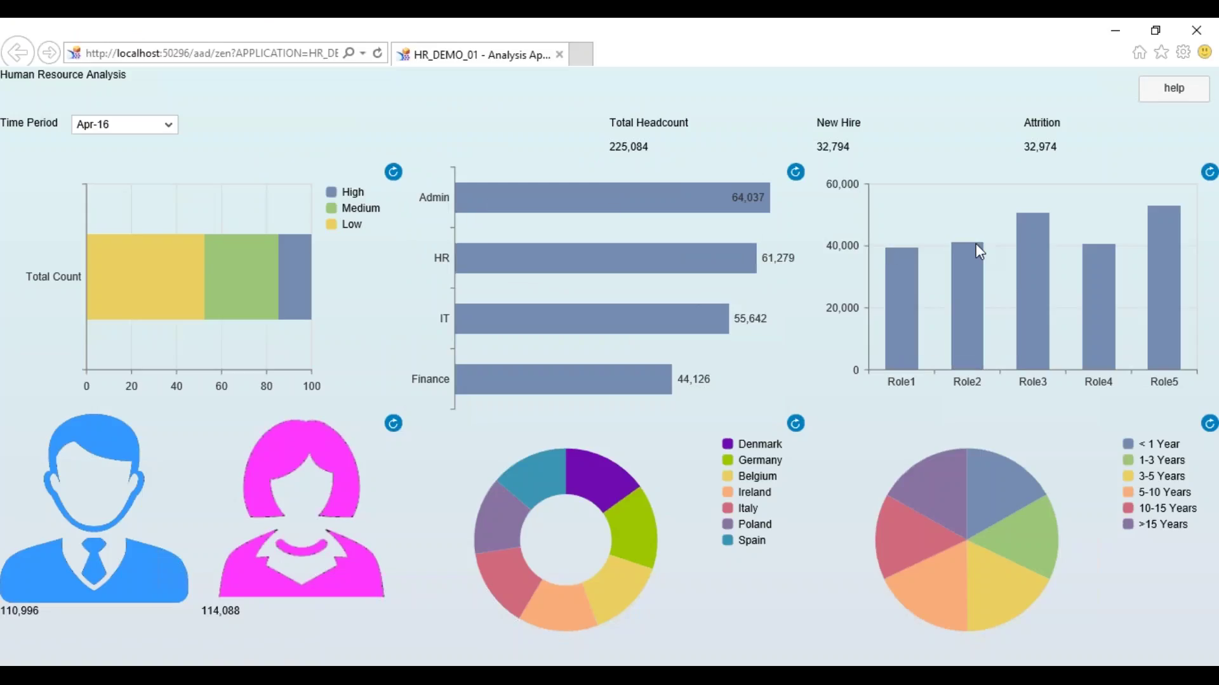
pyautogui.moveTo(976, 272)
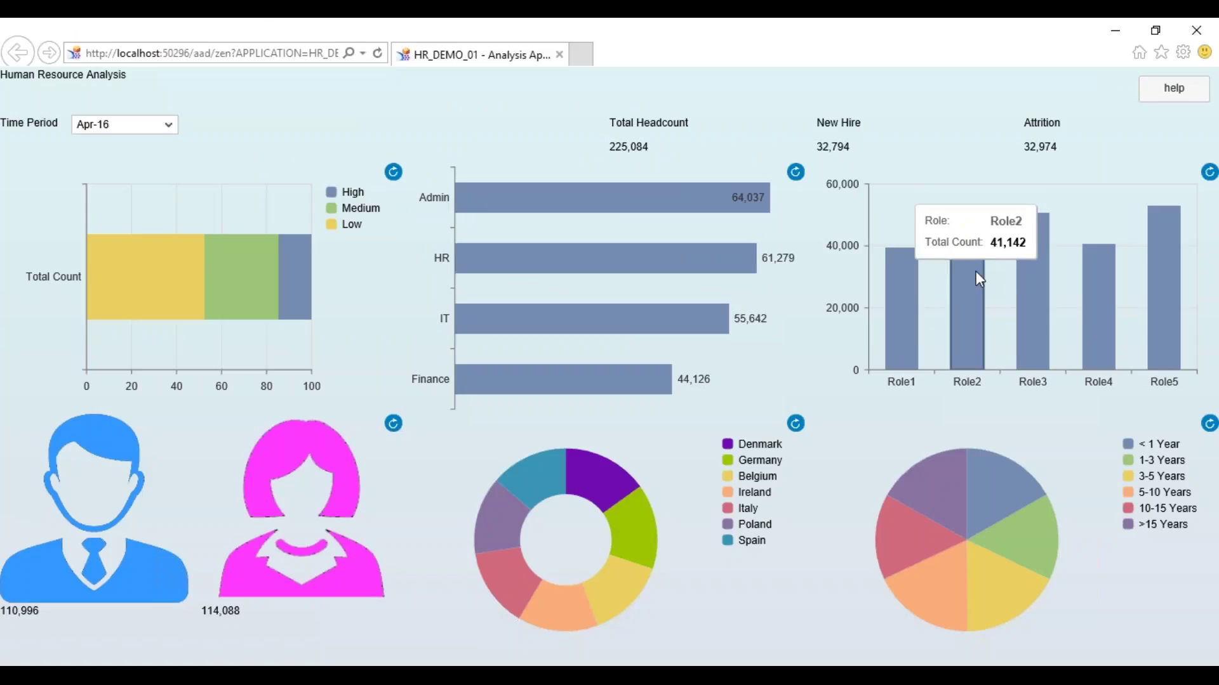
pyautogui.hotkey('alt', 'Tab')
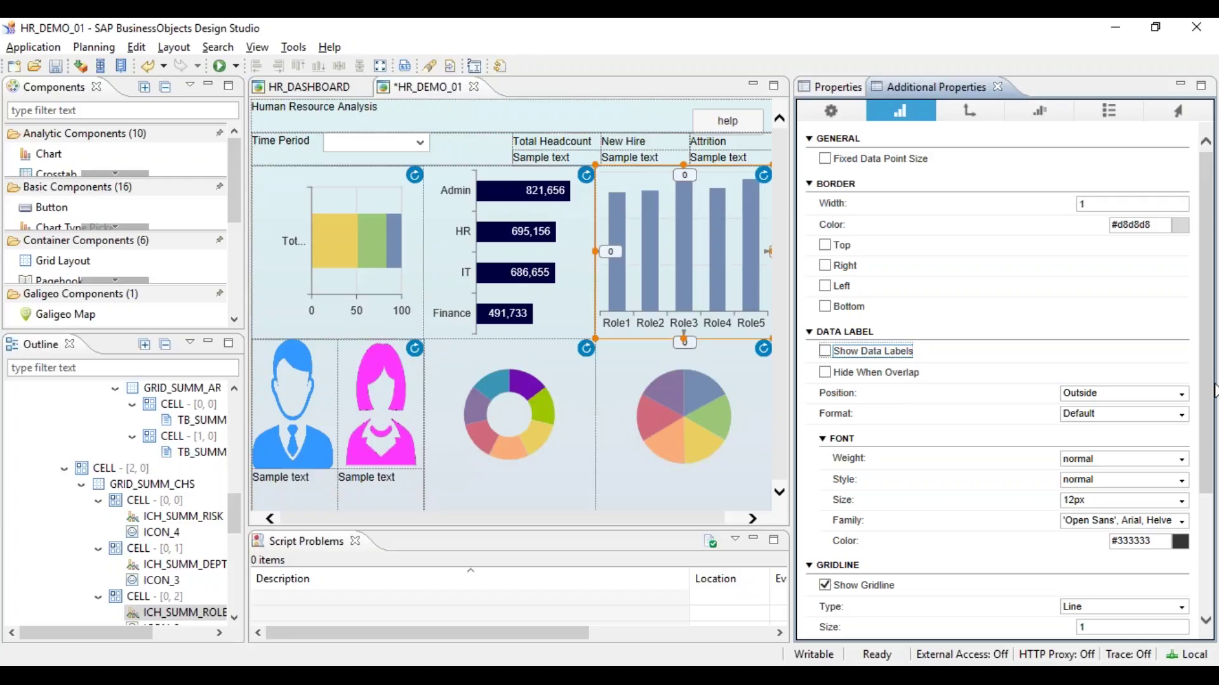
# Turn off the gridlines of the role column chart
pyautogui.scroll(-1, 1214, 405)
pyautogui.click(874, 528)
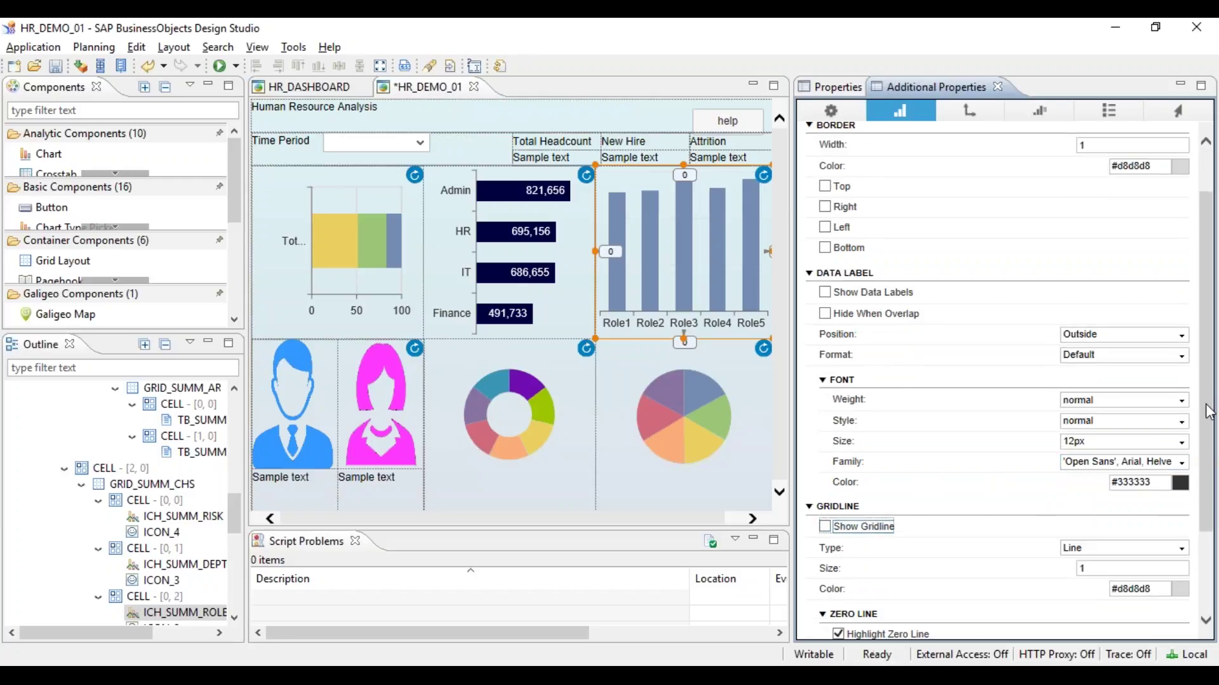
pyautogui.scroll(-2, 1214, 410)
pyautogui.scroll(3, 1216, 530)
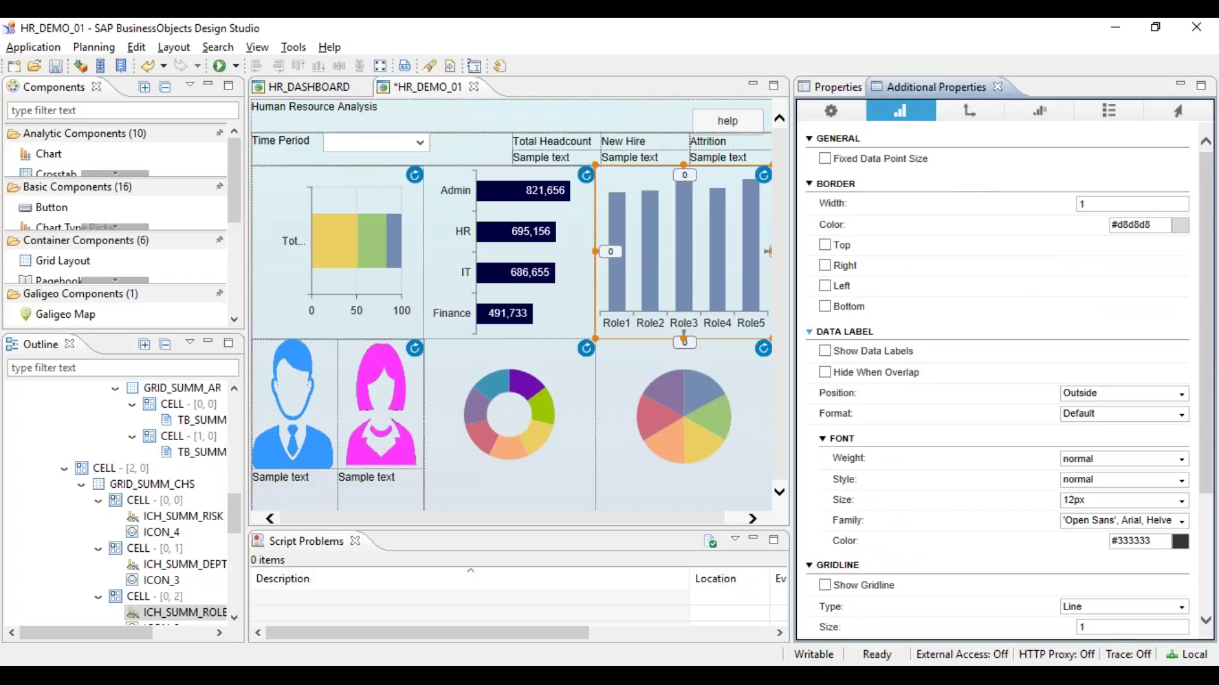
pyautogui.moveTo(1210, 321)
pyautogui.mouseDown()
pyautogui.moveTo(1217, 467)
pyautogui.moveTo(1210, 304)
pyautogui.mouseUp()
# Set the role column chart's category axis labels to fixed rotation, trying an angle of 30 before choosing 45
pyautogui.click(969, 111)
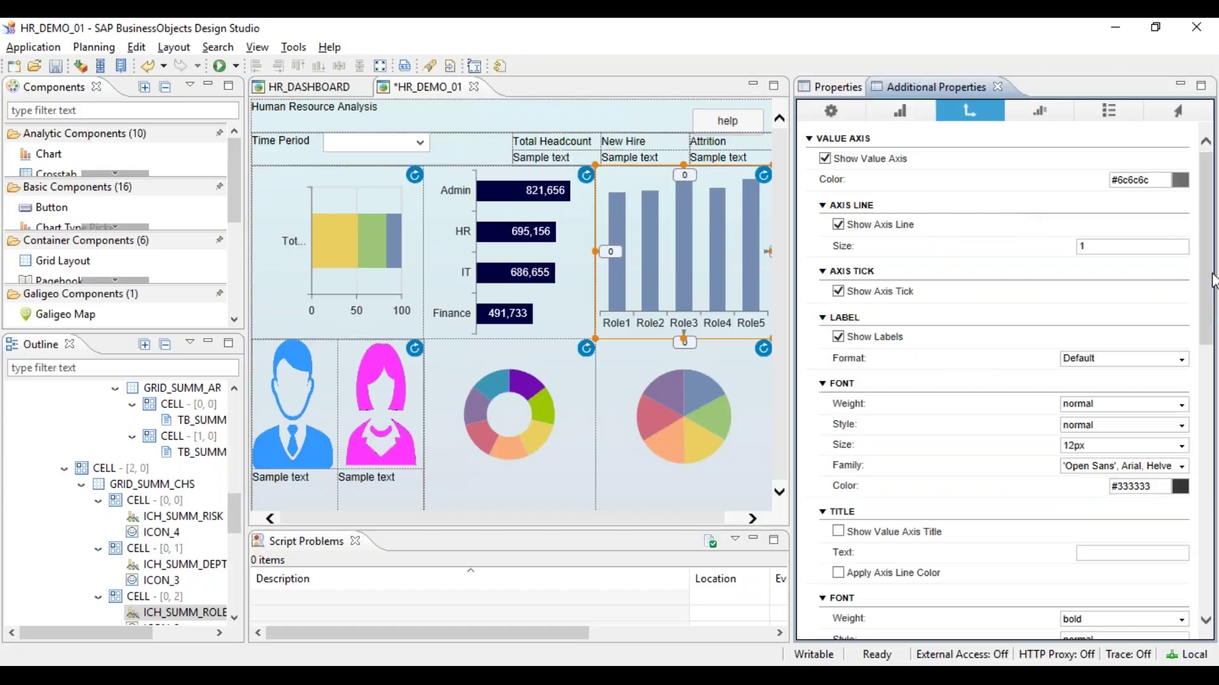
pyautogui.moveTo(1213, 279); pyautogui.dragTo(1216, 403)
pyautogui.scroll(-6, 984, 430)
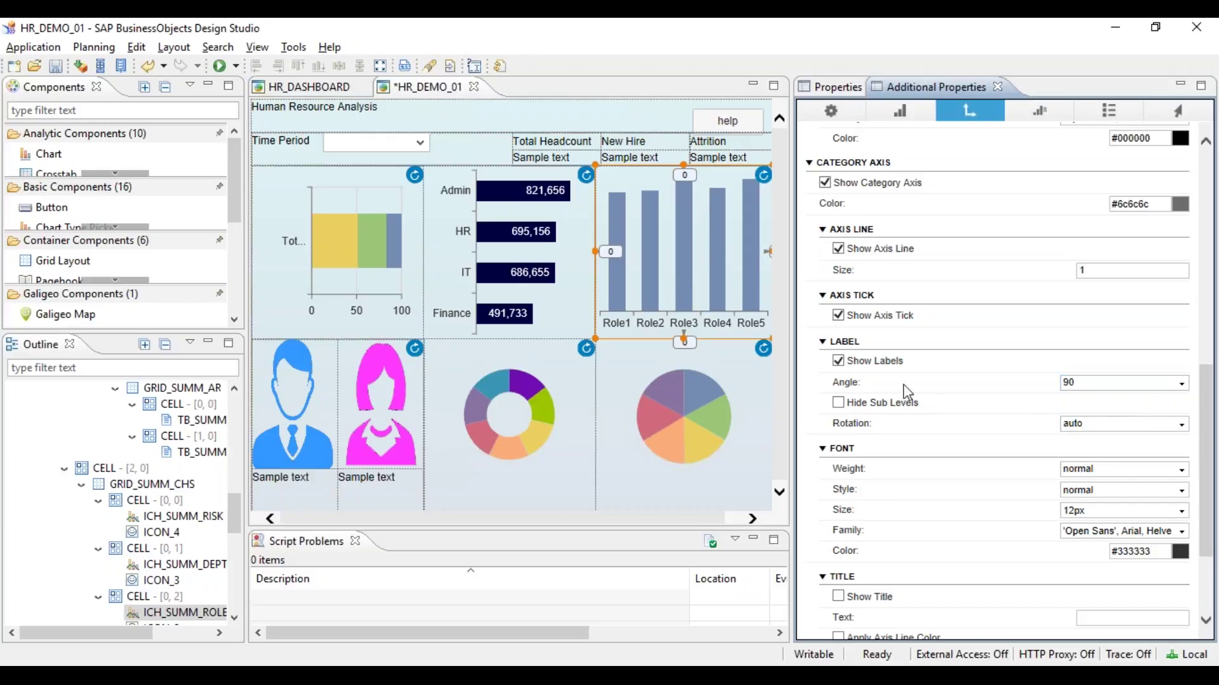
pyautogui.click(1182, 385)
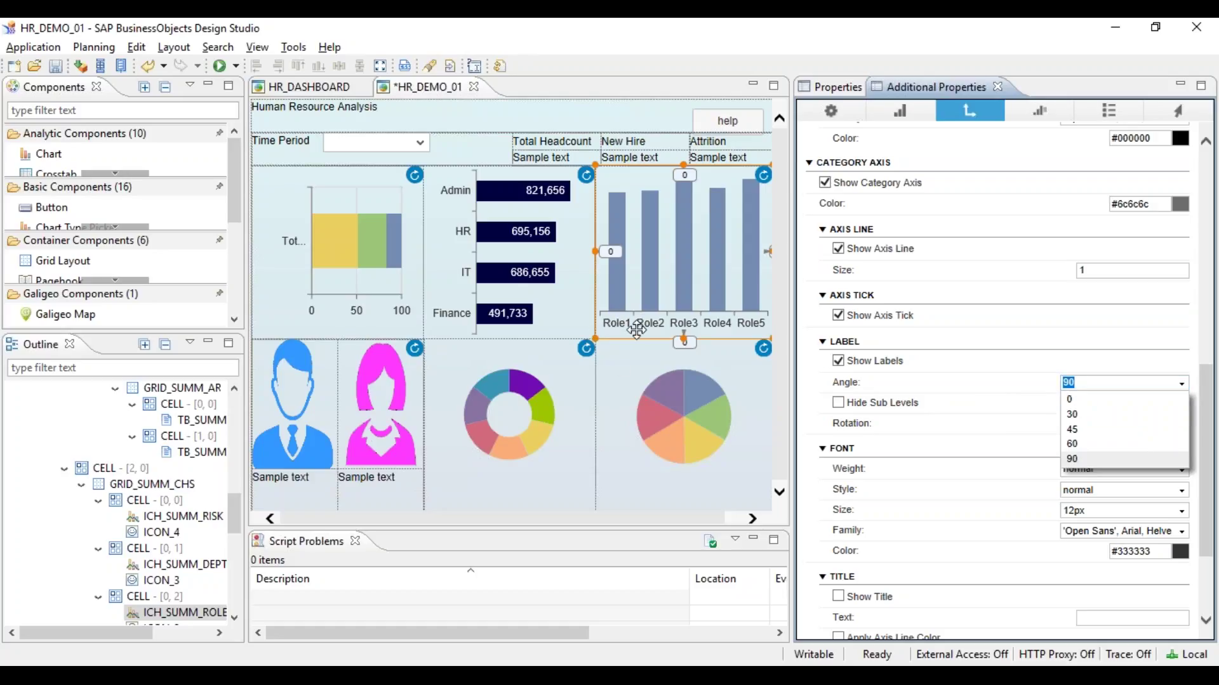
pyautogui.click(1098, 416)
pyautogui.scroll(3, 1091, 356)
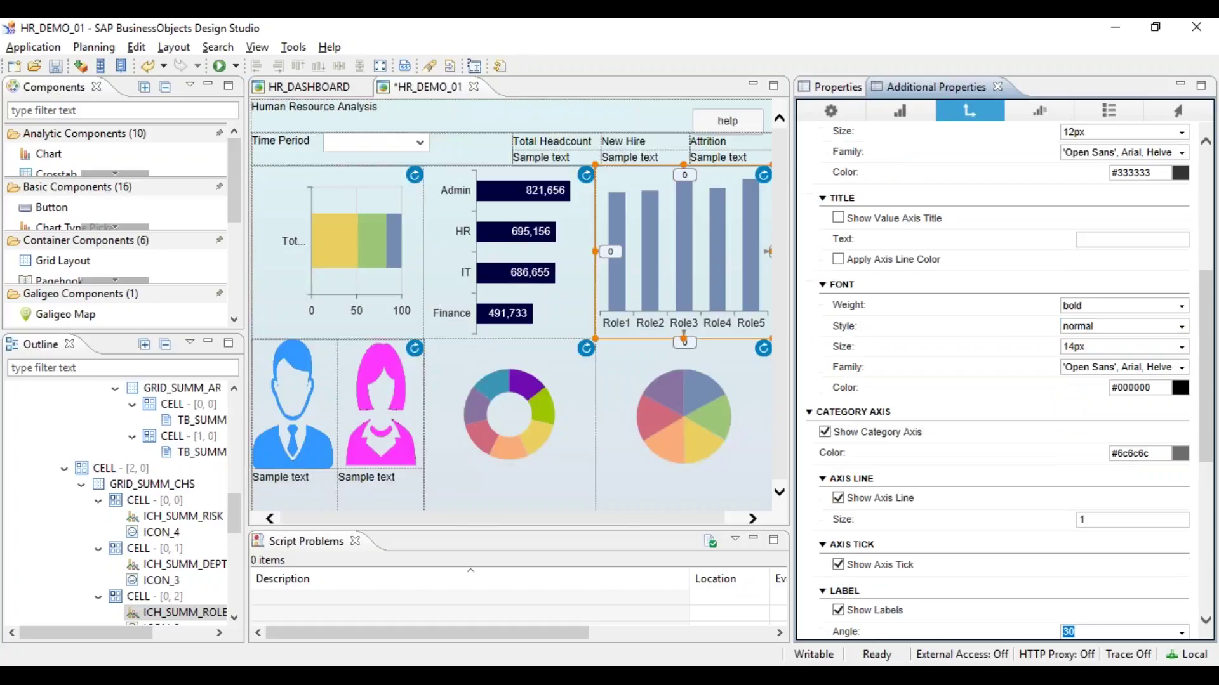
pyautogui.moveTo(1213, 378); pyautogui.dragTo(1212, 466)
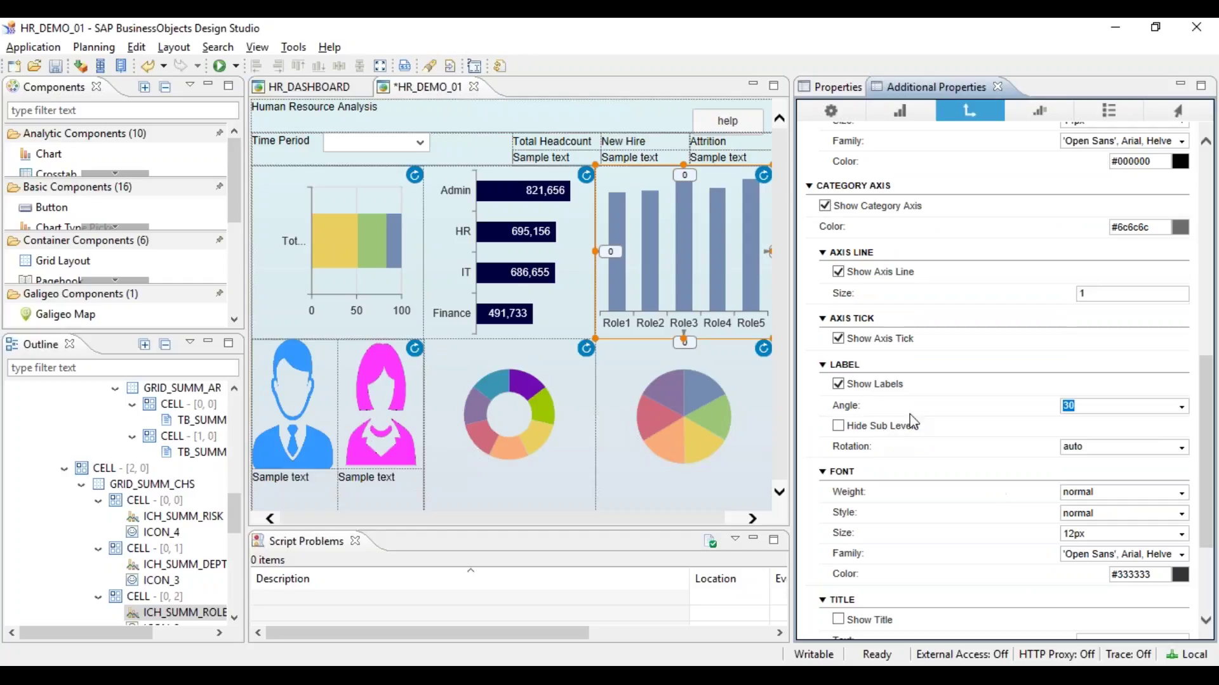
pyautogui.click(1182, 448)
pyautogui.click(1105, 479)
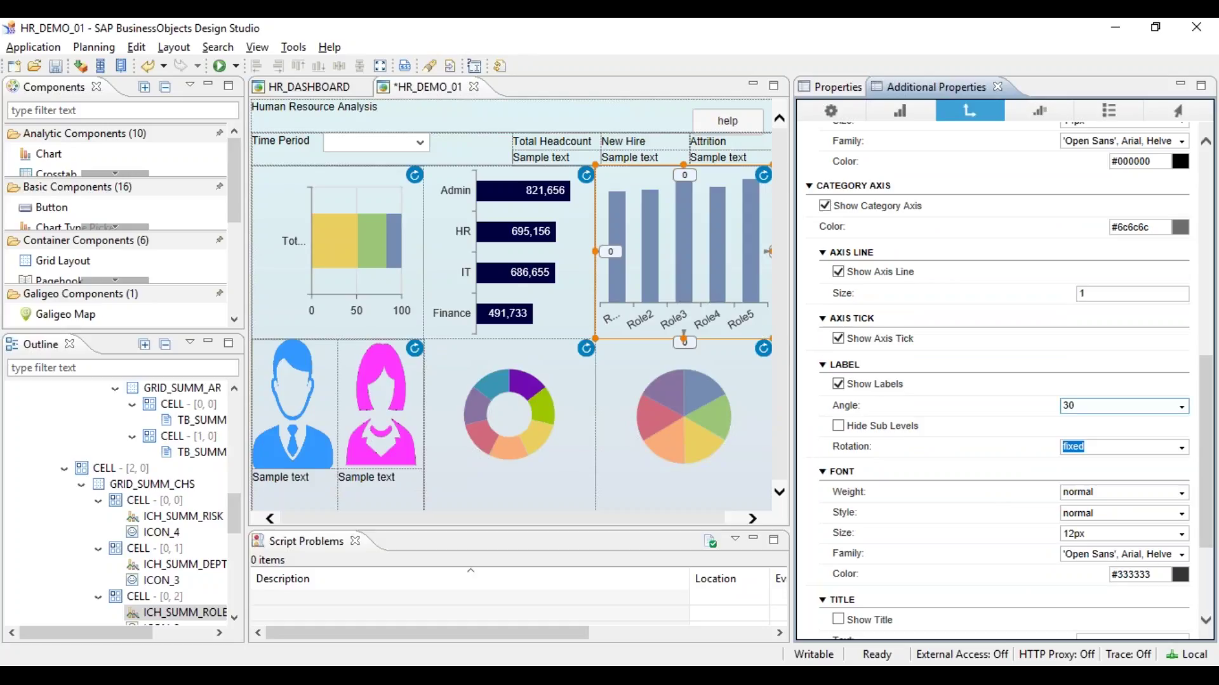
pyautogui.click(1181, 406)
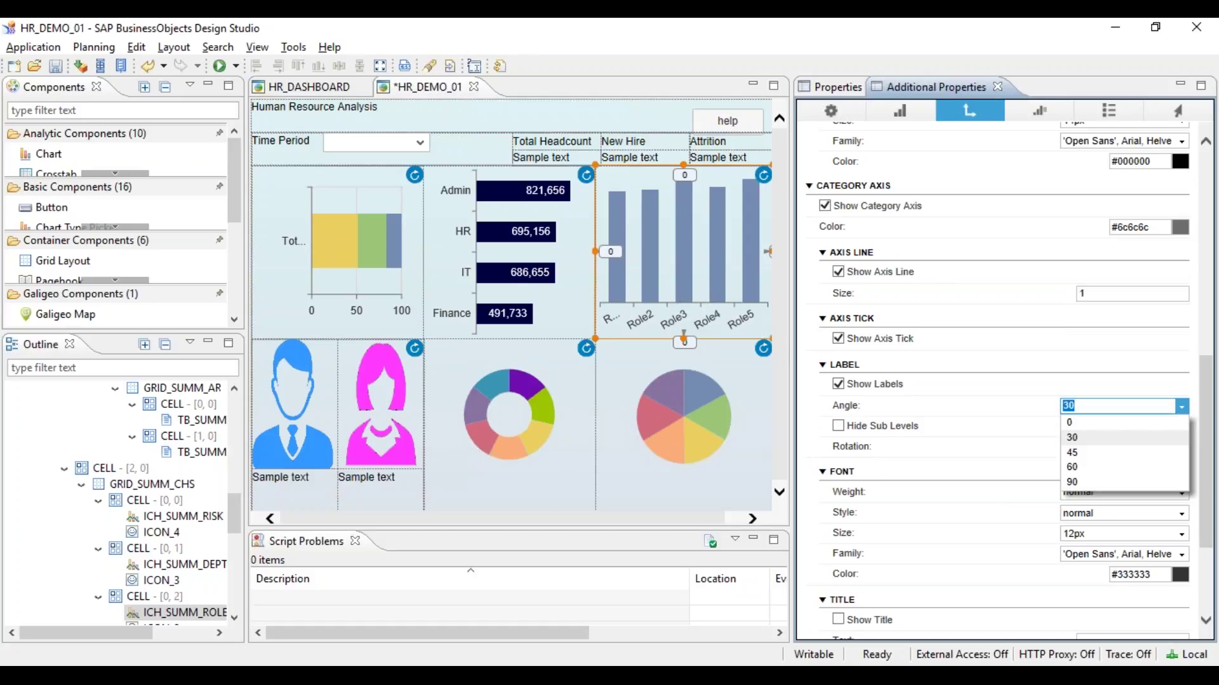
pyautogui.click(1071, 452)
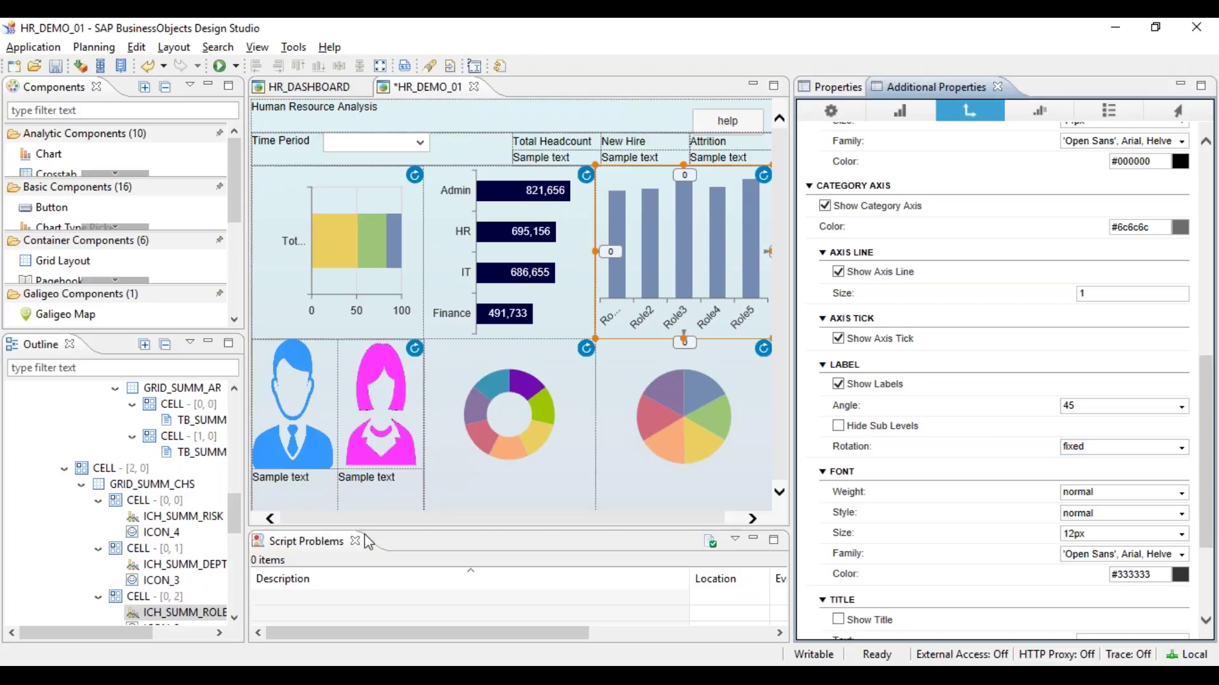
pyautogui.click(48, 159)
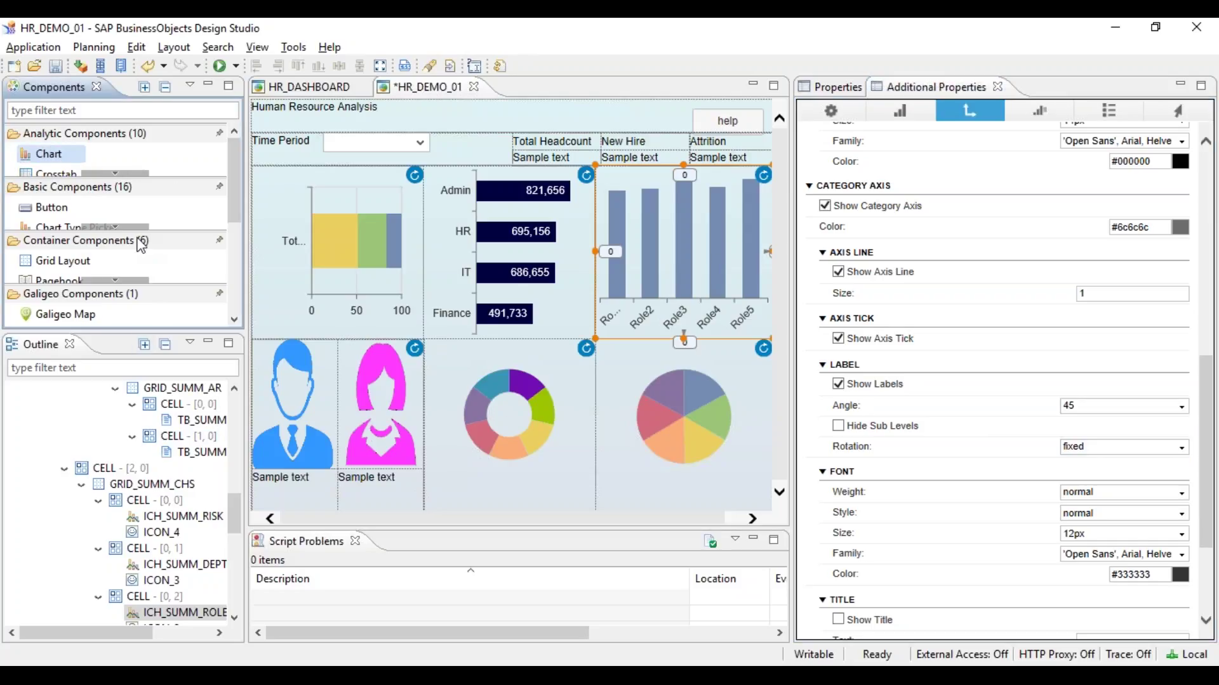
pyautogui.click(184, 615)
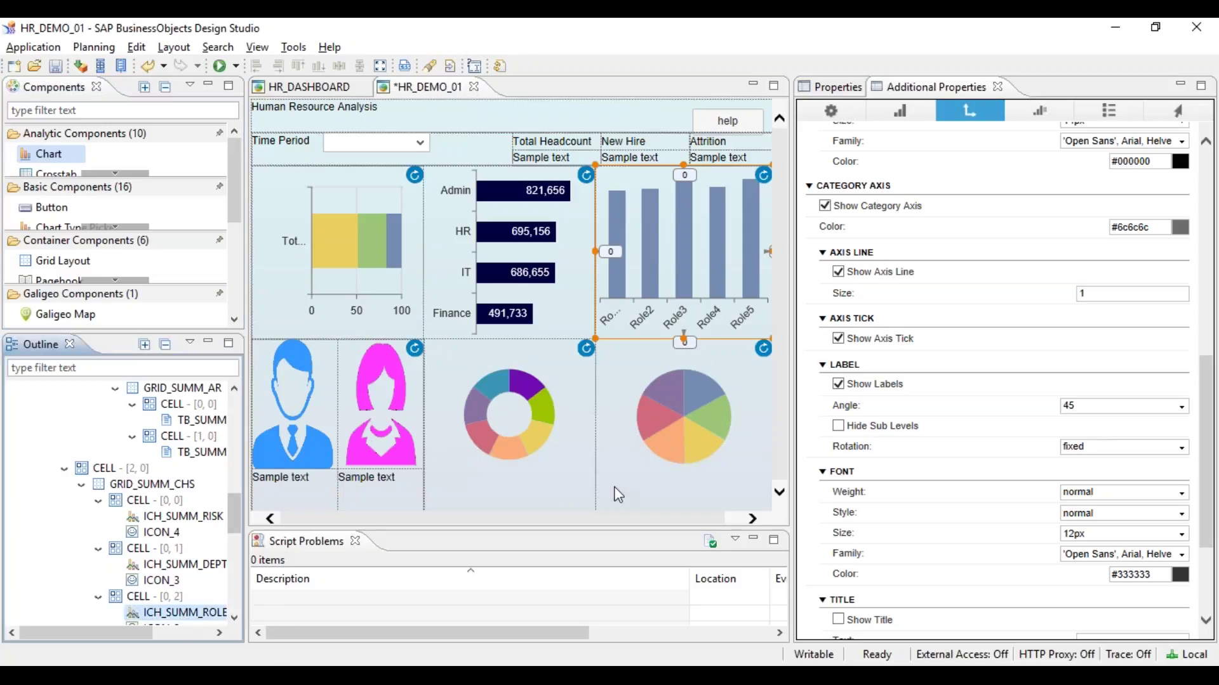
pyautogui.moveTo(1213, 479); pyautogui.dragTo(1214, 581)
pyautogui.scroll(5, 1215, 613)
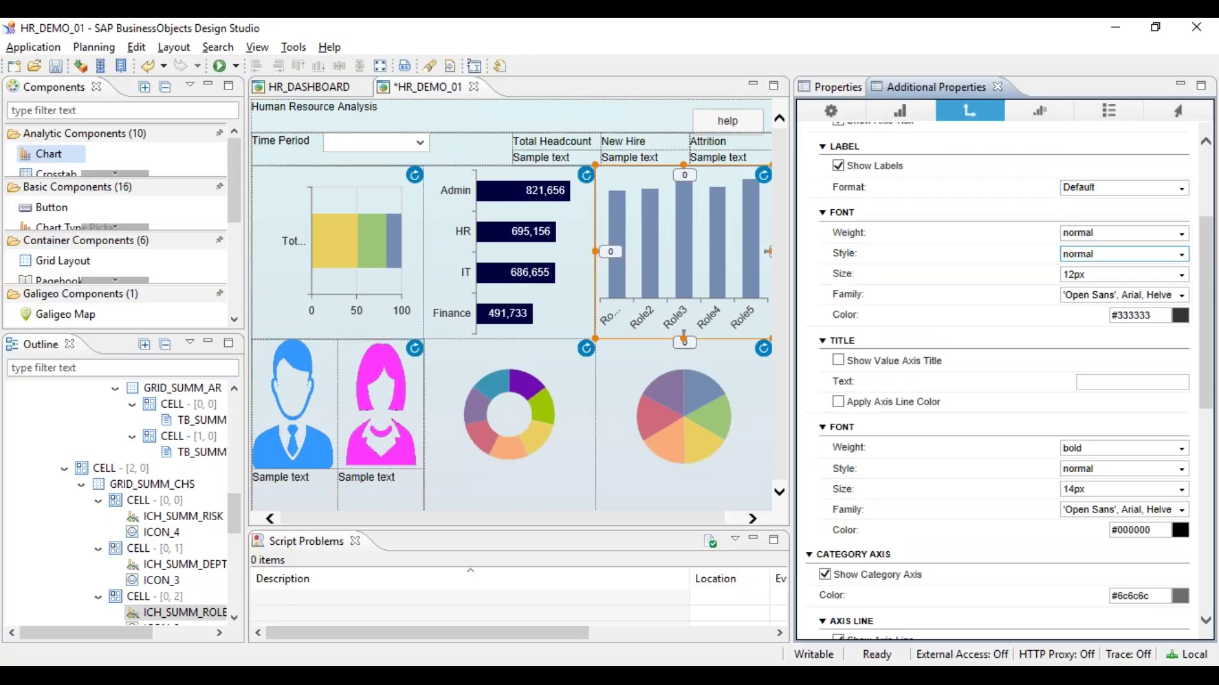
pyautogui.click(1048, 113)
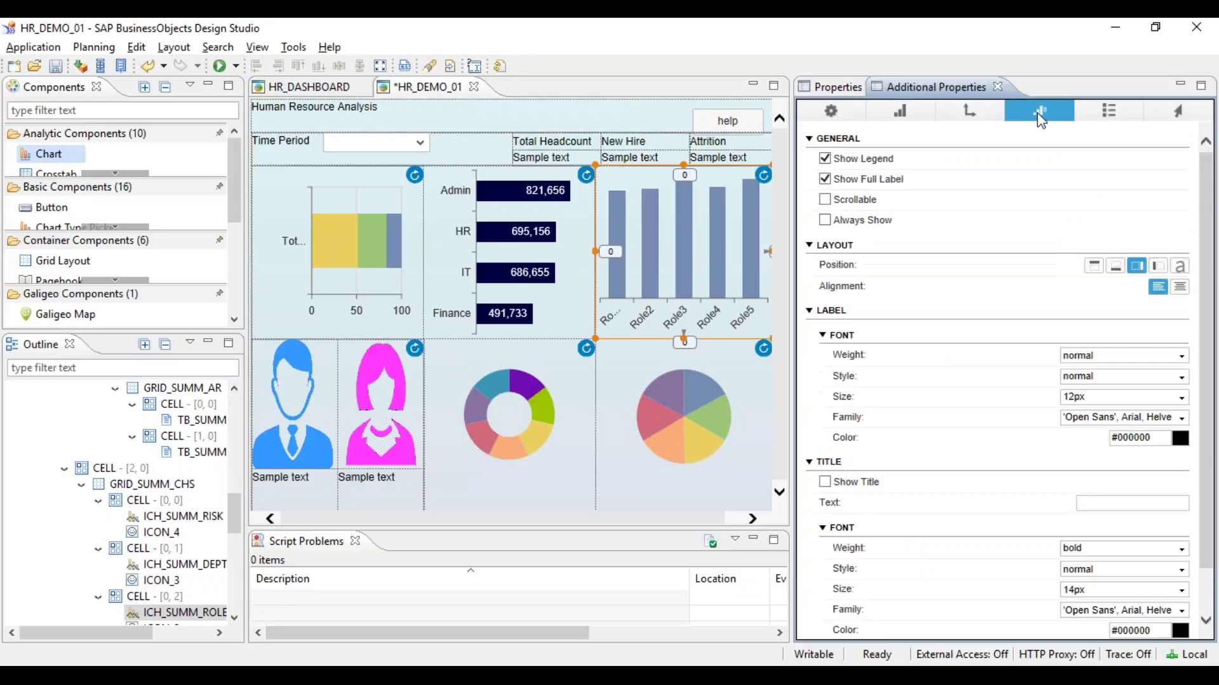
# Set Color 1 of the role column chart's color palette to dark navy #000040
pyautogui.click(1115, 126)
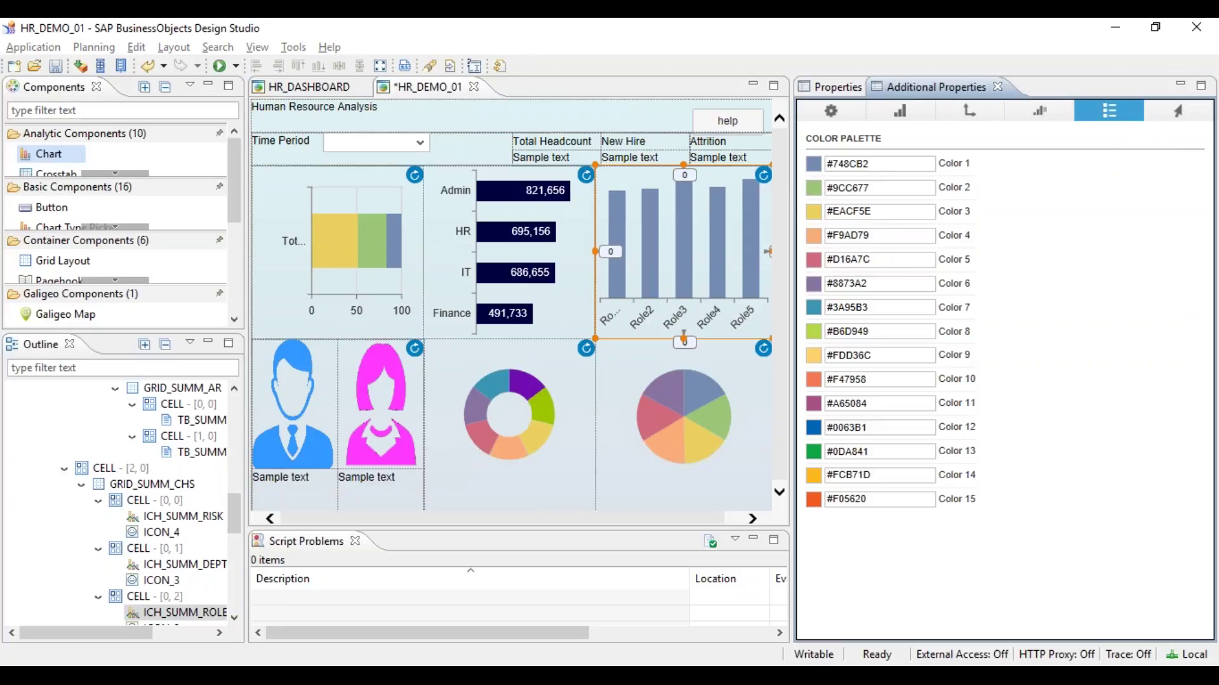
pyautogui.click(813, 427)
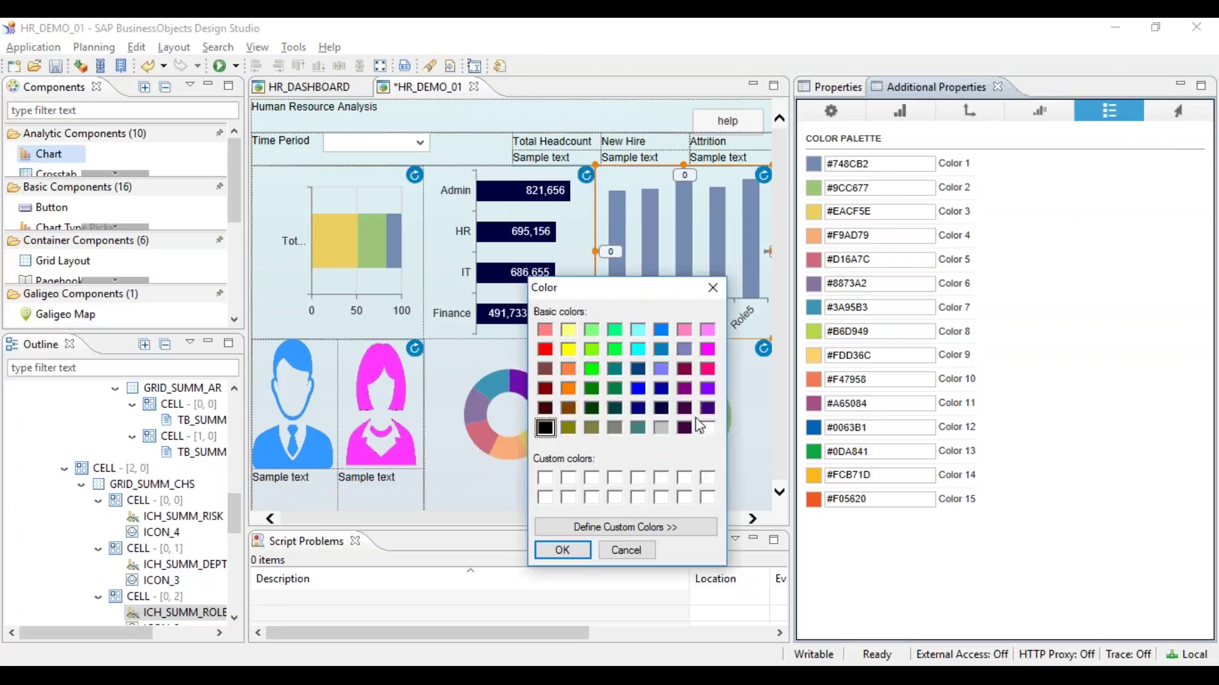
pyautogui.click(660, 409)
pyautogui.click(563, 550)
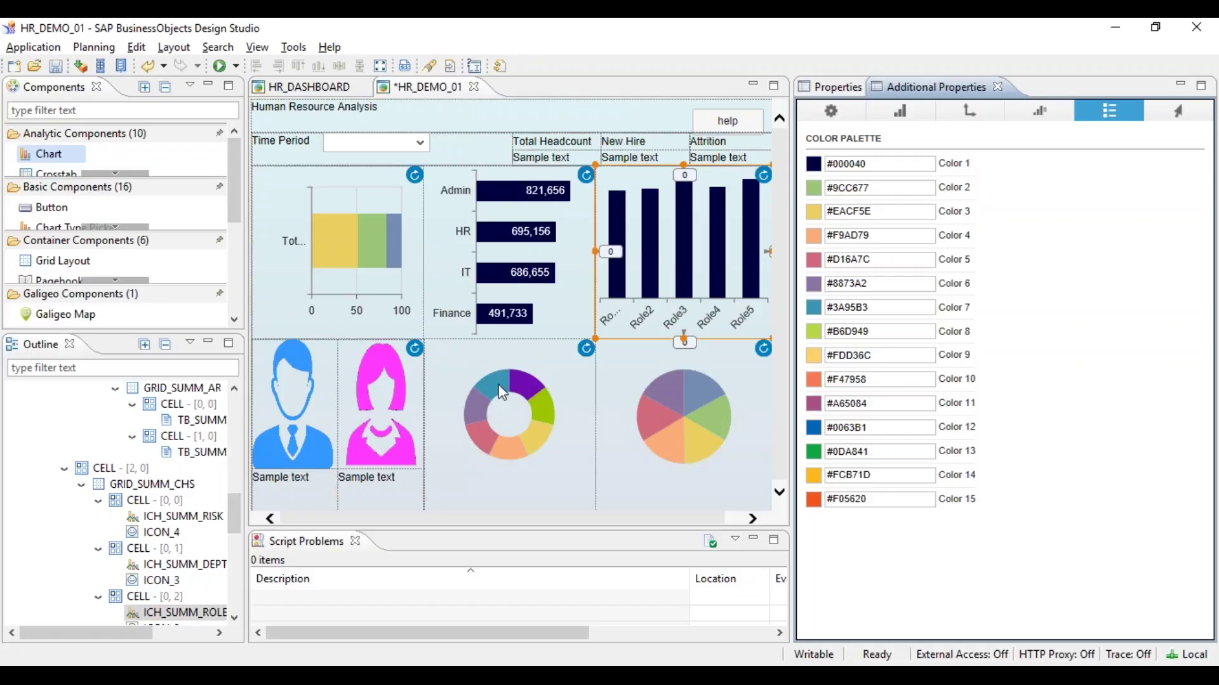
# Hide the background of the risk stacked bar chart and set its top, right, left and bottom padding to 5
pyautogui.click(382, 267)
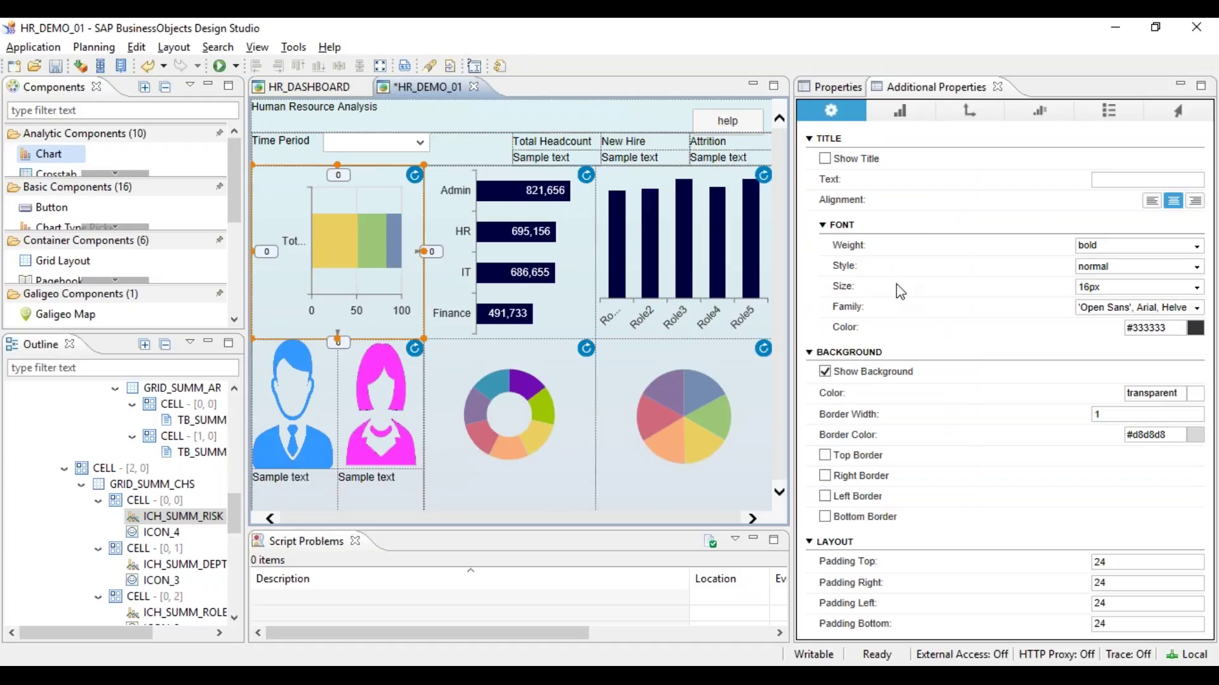
pyautogui.click(891, 373)
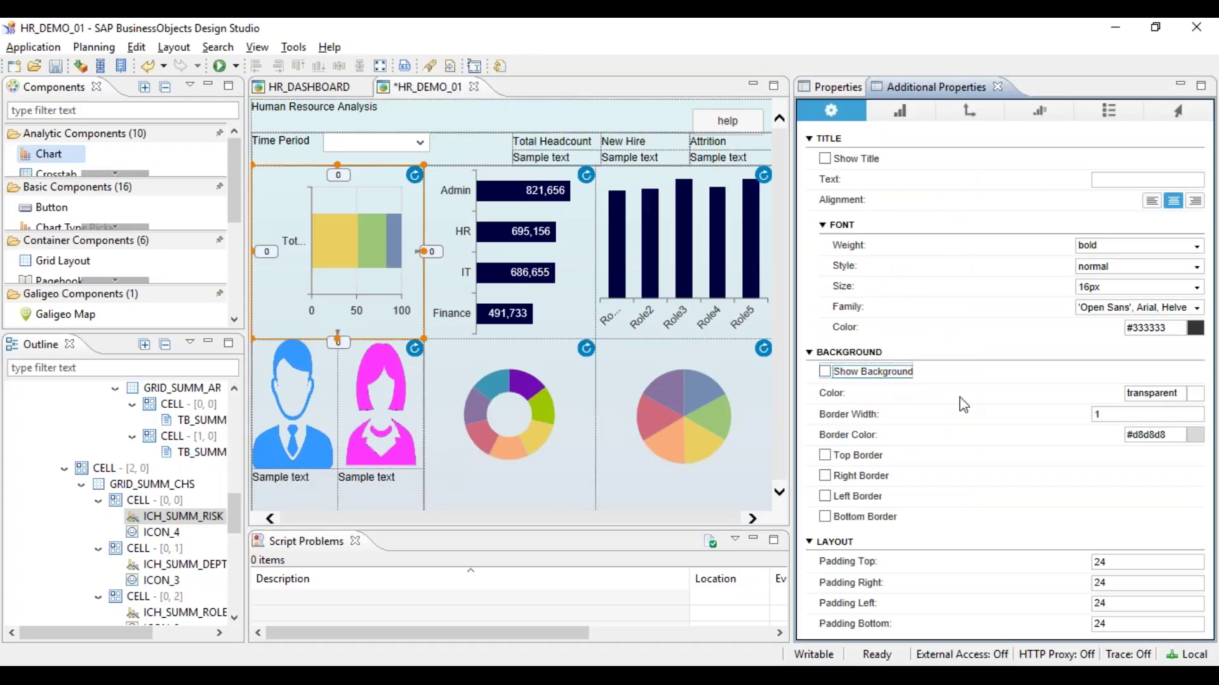
pyautogui.doubleClick(1132, 562)
pyautogui.write('5')
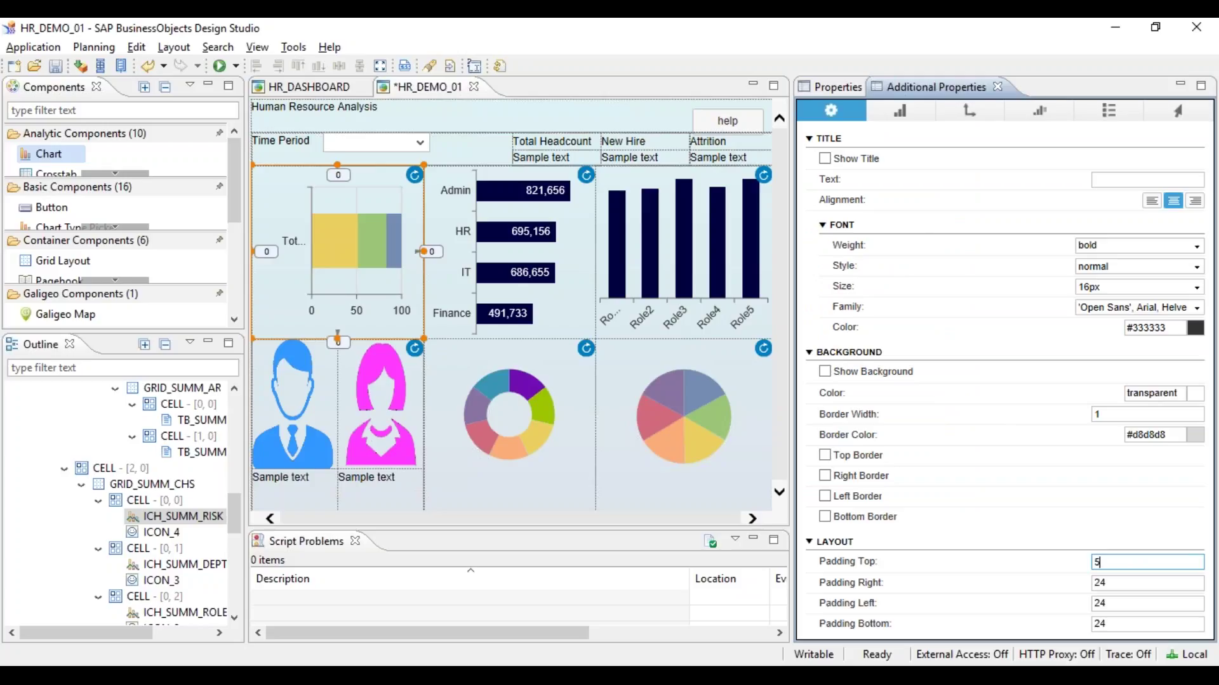
pyautogui.press('Tab')
pyautogui.write('5')
pyautogui.press('Tab')
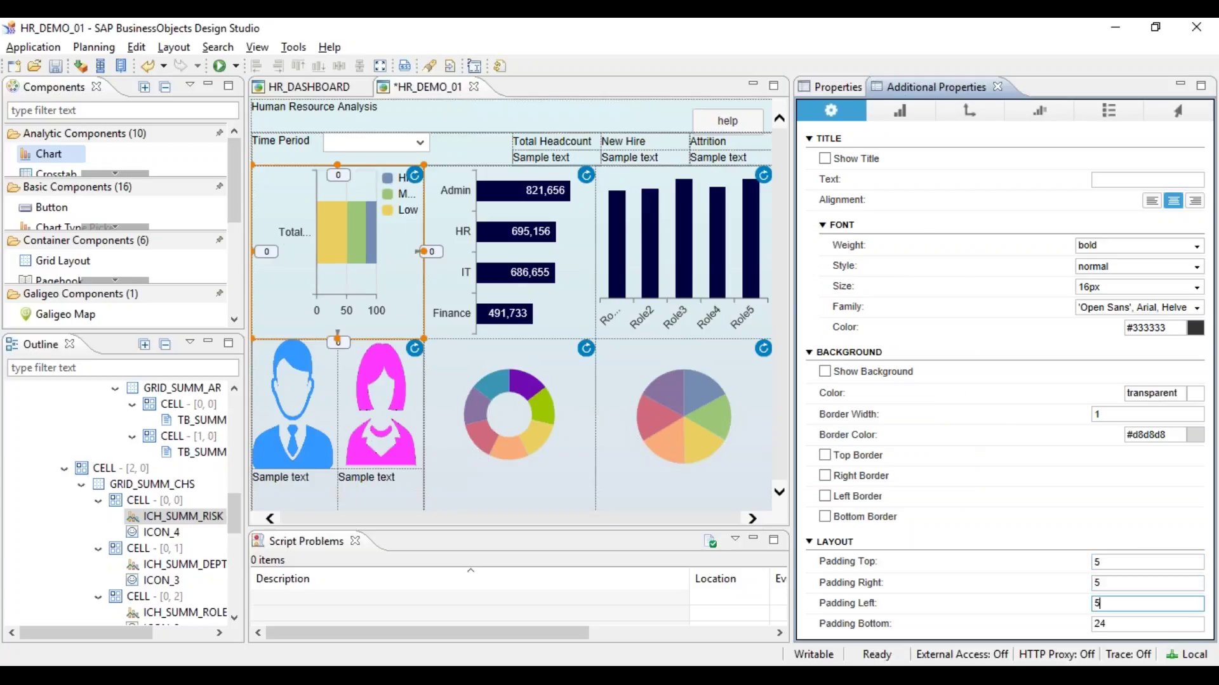
pyautogui.write('5')
pyautogui.press('Tab')
pyautogui.write('5')
pyautogui.press('Tab')
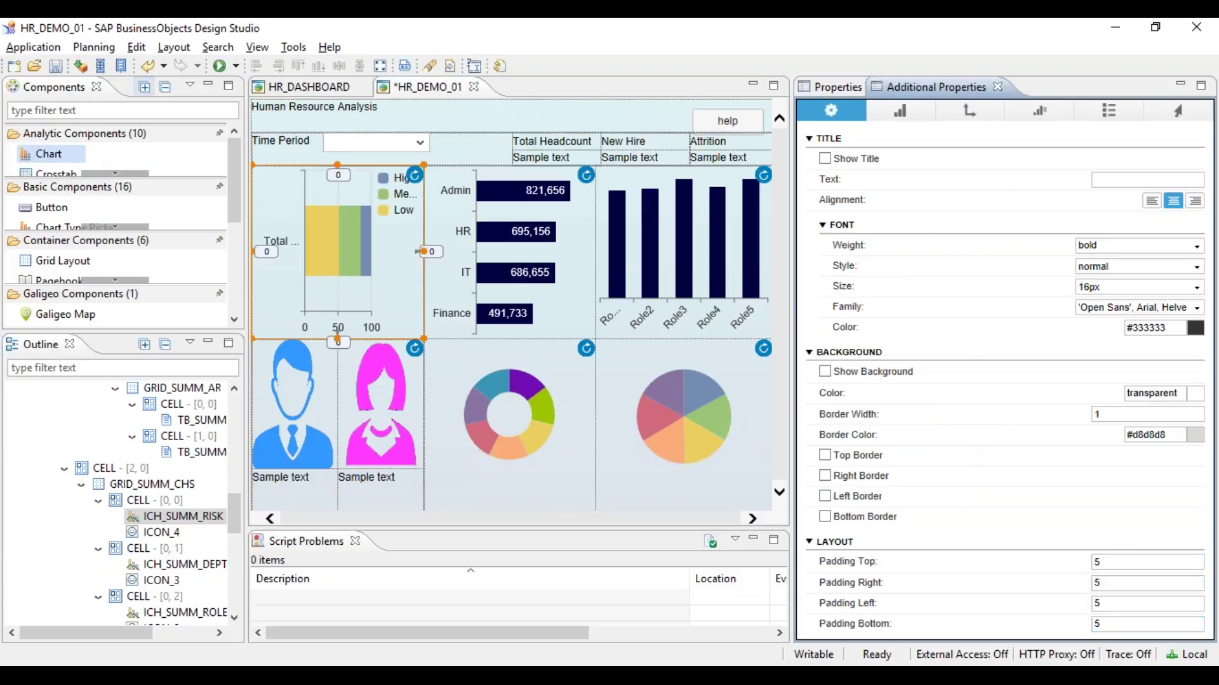
# Remove all four plot area borders and the gridlines from the risk stacked bar chart
pyautogui.click(899, 112)
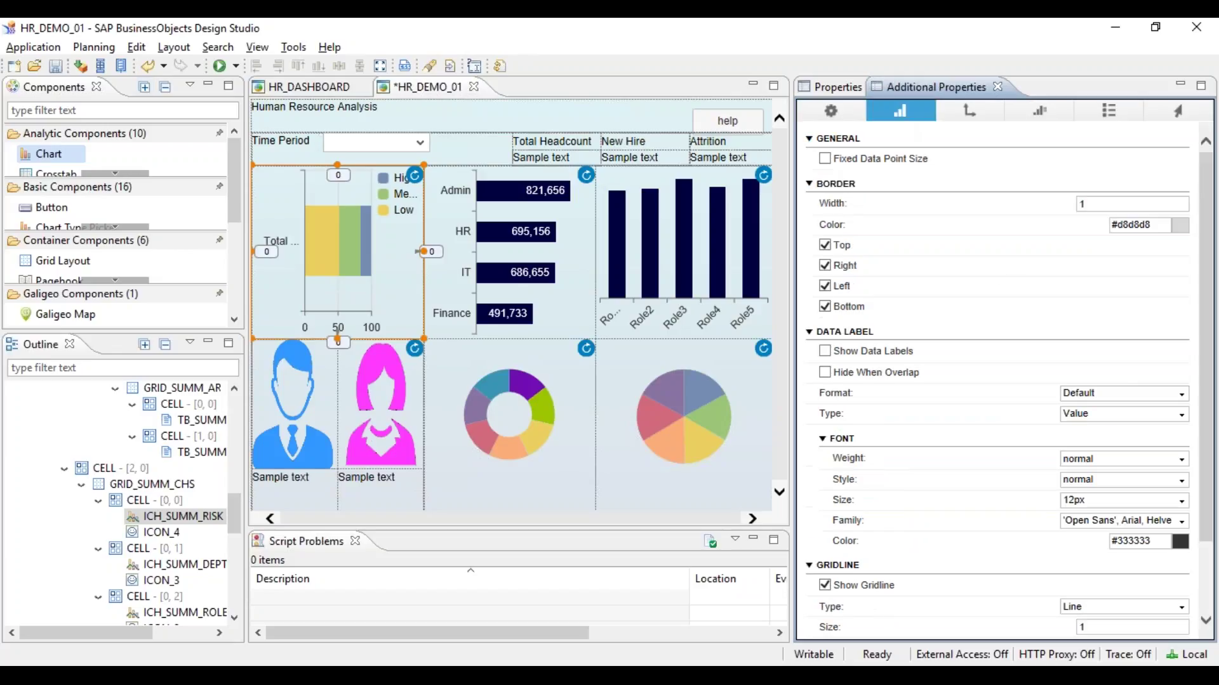
pyautogui.click(836, 245)
pyautogui.click(840, 267)
pyautogui.click(840, 307)
pyautogui.click(840, 286)
pyautogui.scroll(-3, 1206, 361)
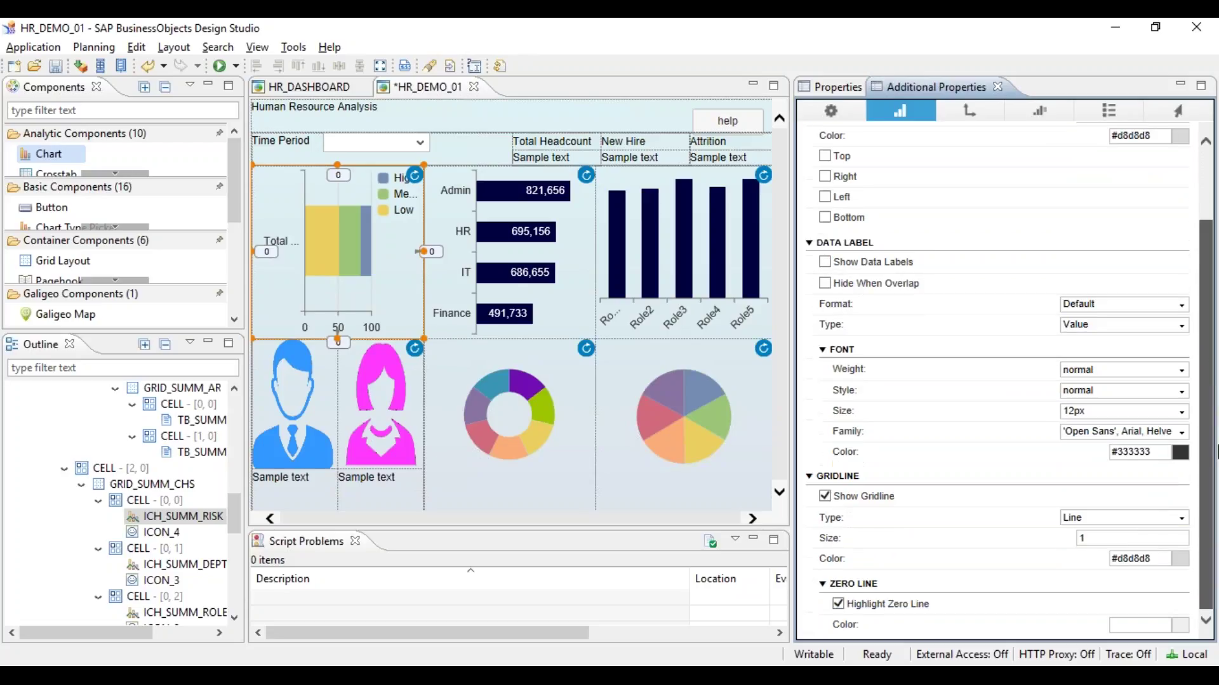
pyautogui.click(882, 506)
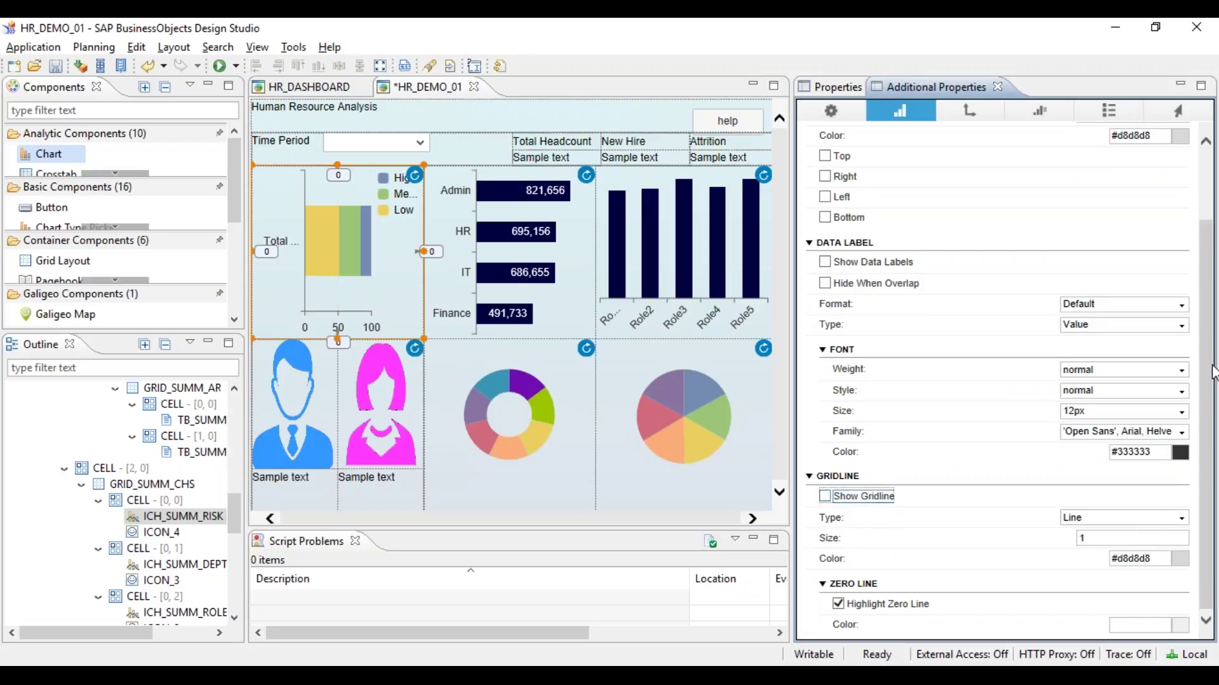
# Hide the value axis of the risk stacked bar chart and review its category axis settings
pyautogui.scroll(3, 1193, 230)
pyautogui.click(965, 119)
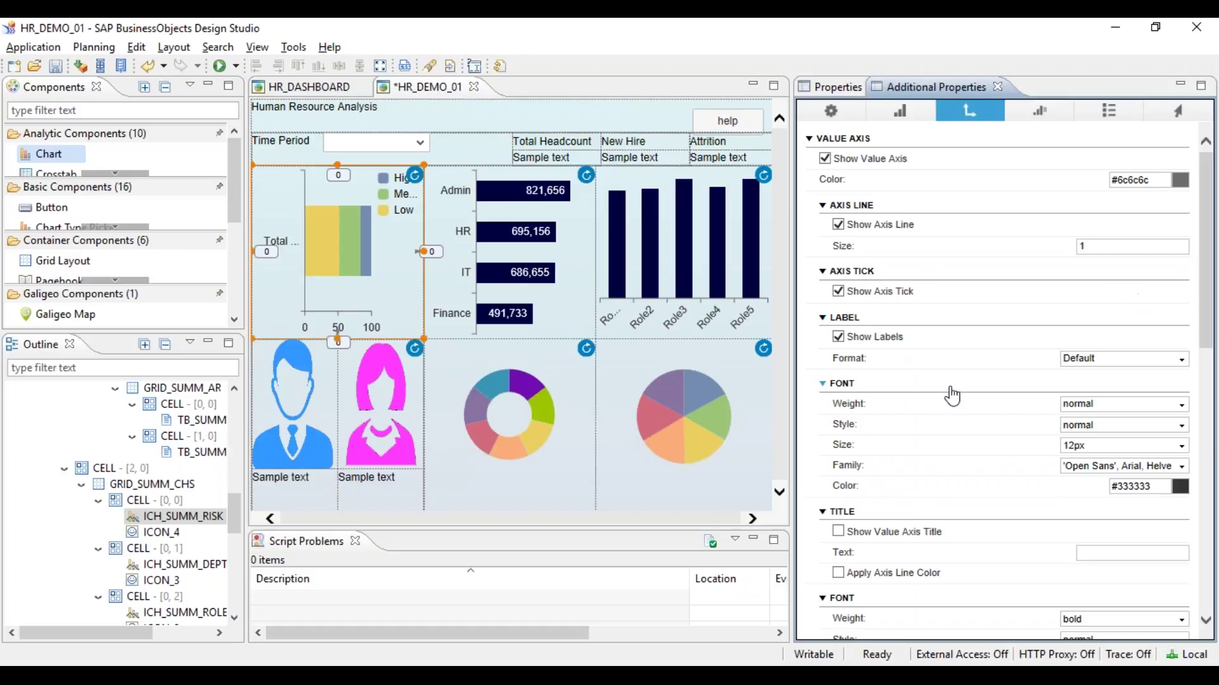
pyautogui.click(854, 160)
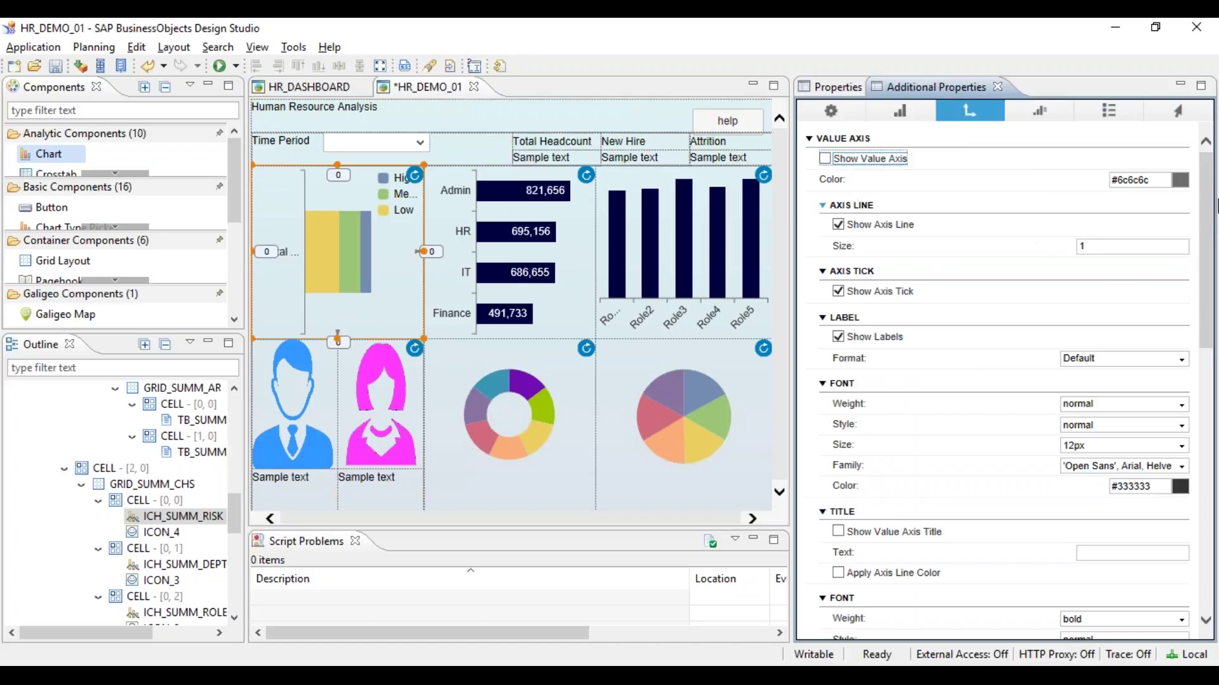
pyautogui.moveTo(1206, 212); pyautogui.dragTo(1217, 419)
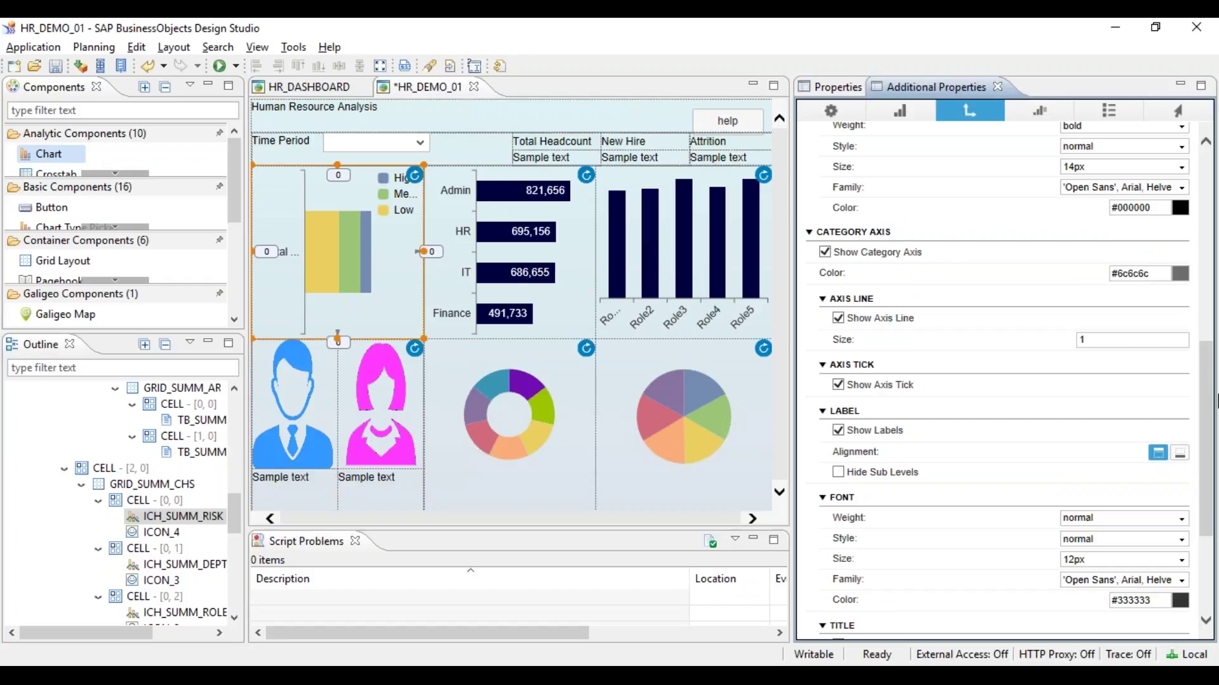
# Place the risk stacked bar chart's legend at the bottom, trying center alignment before switching back to left alignment
pyautogui.click(1035, 116)
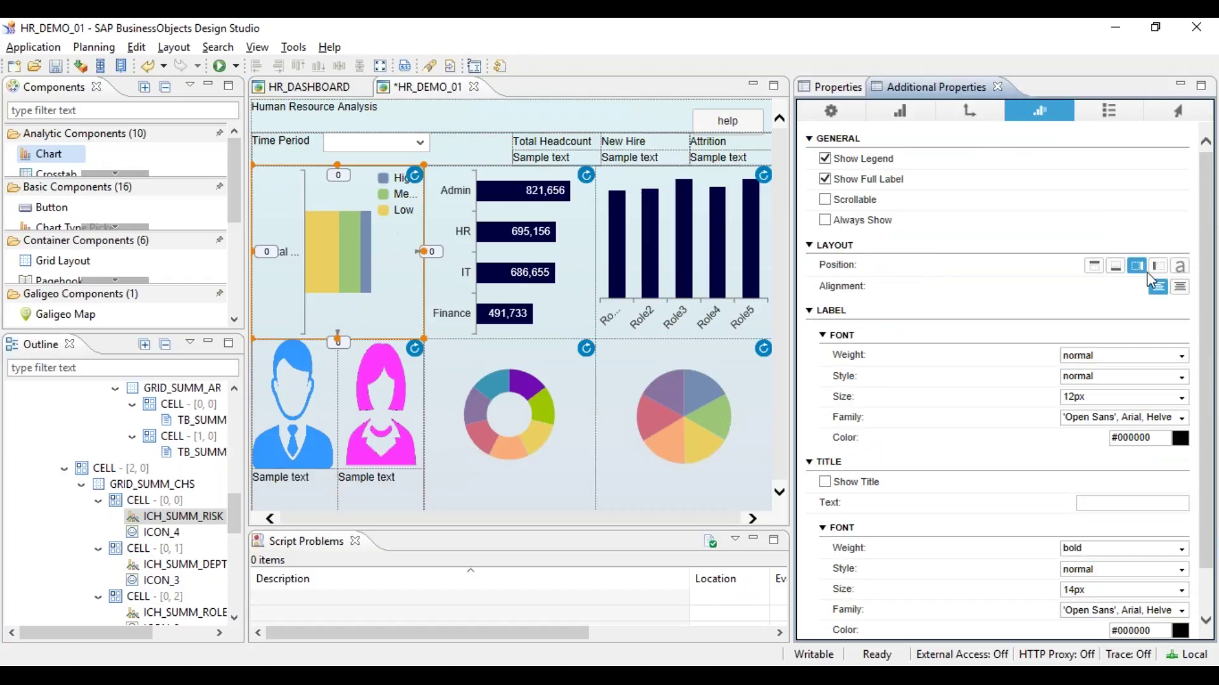
pyautogui.click(1115, 266)
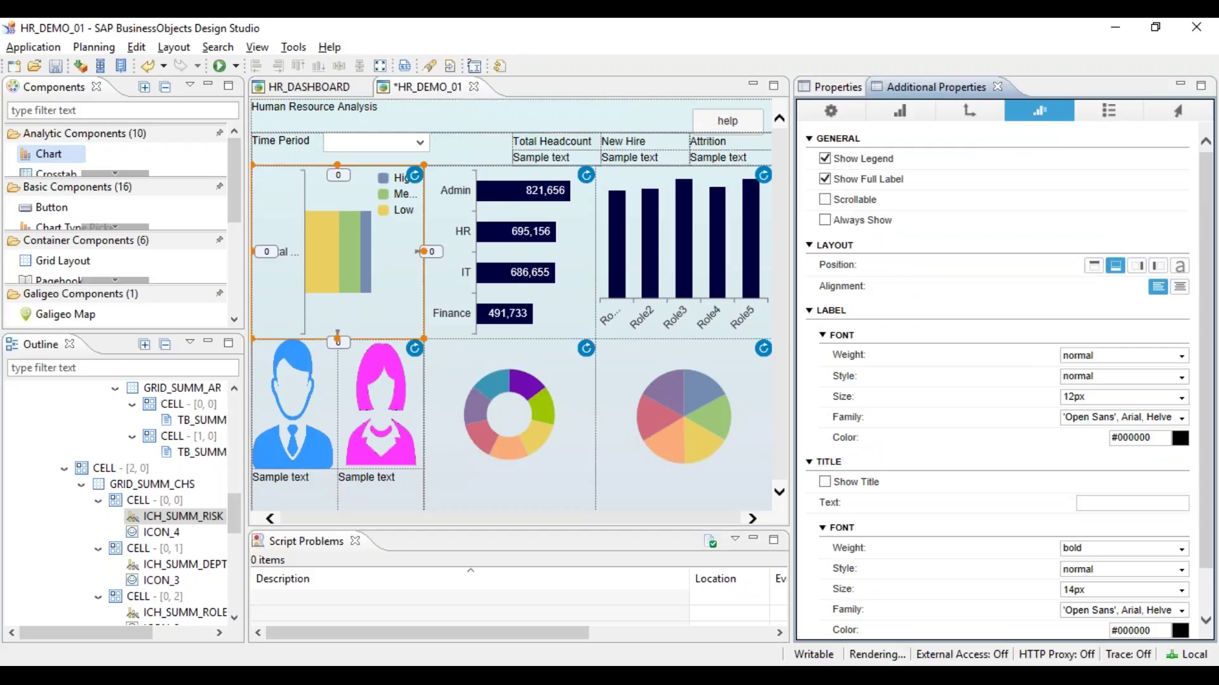
pyautogui.click(1180, 287)
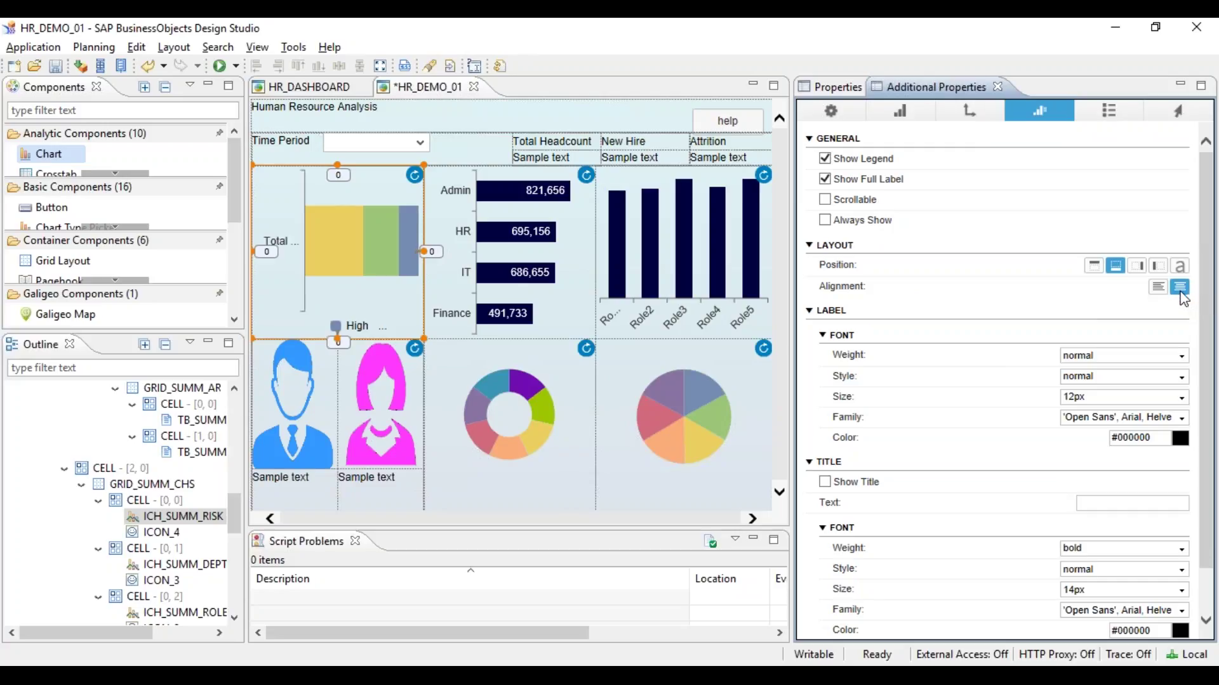
pyautogui.click(1159, 288)
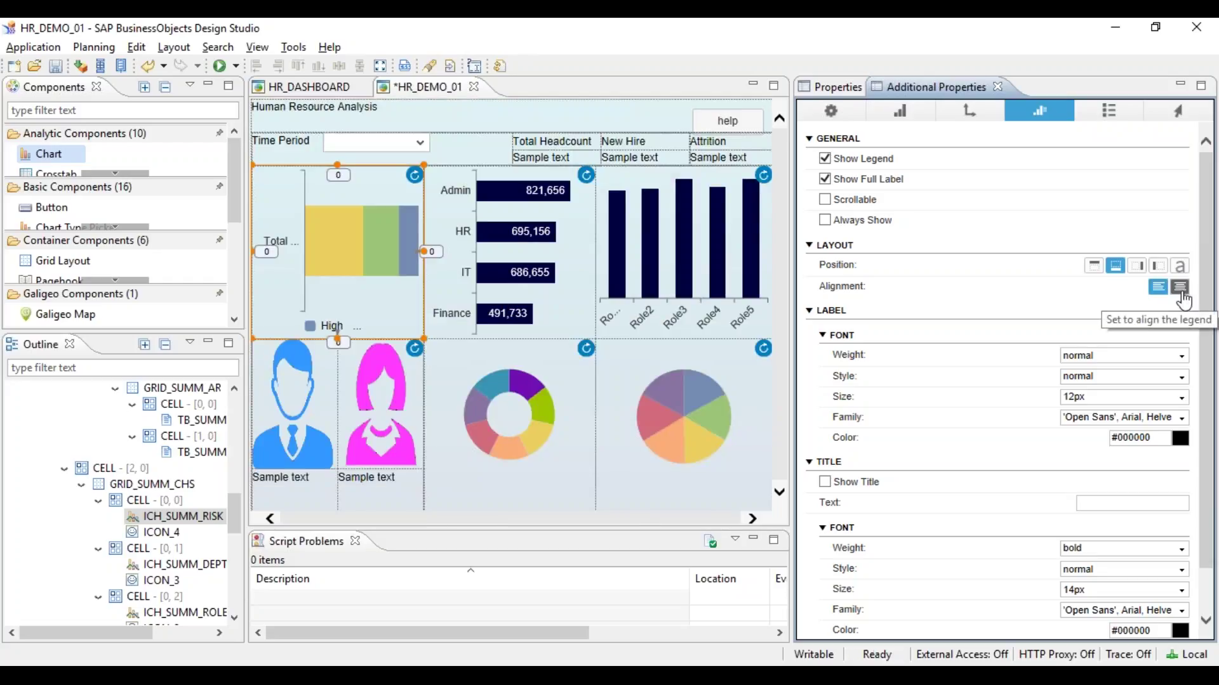
# Run the HR_DEMO_01 dashboard in the browser to check the risk chart's legend, and return to Design Studio
pyautogui.click(219, 66)
pyautogui.click(559, 54)
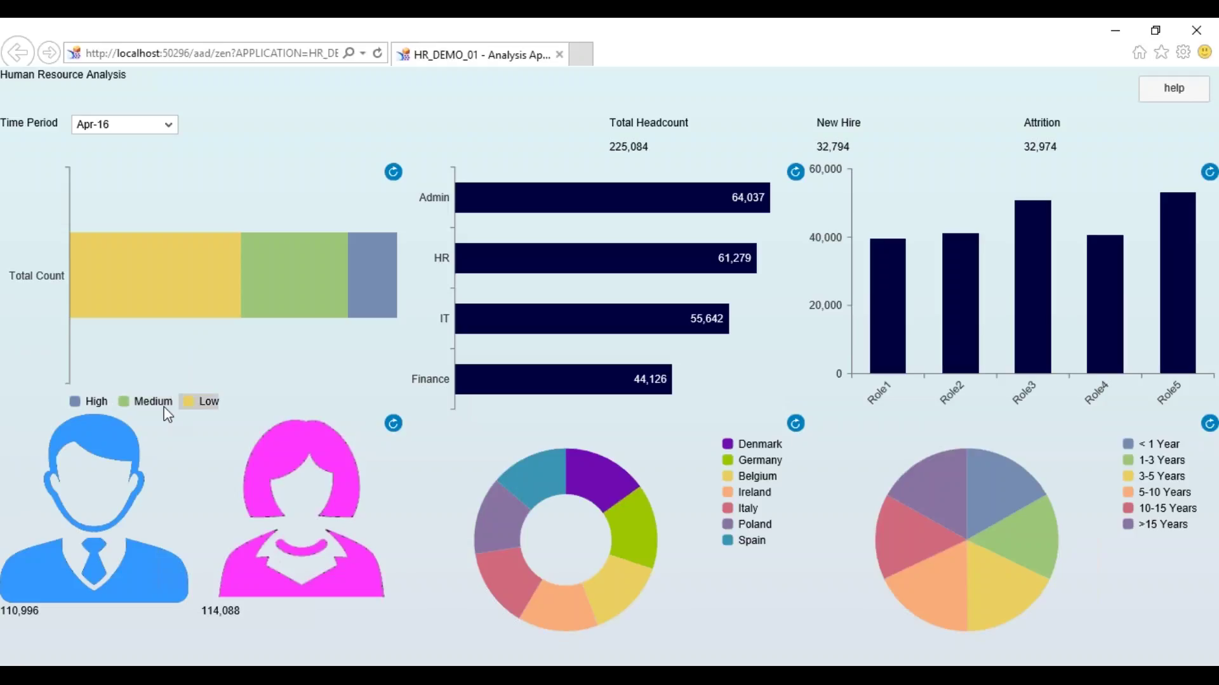
pyautogui.hotkey('alt', 'Tab')
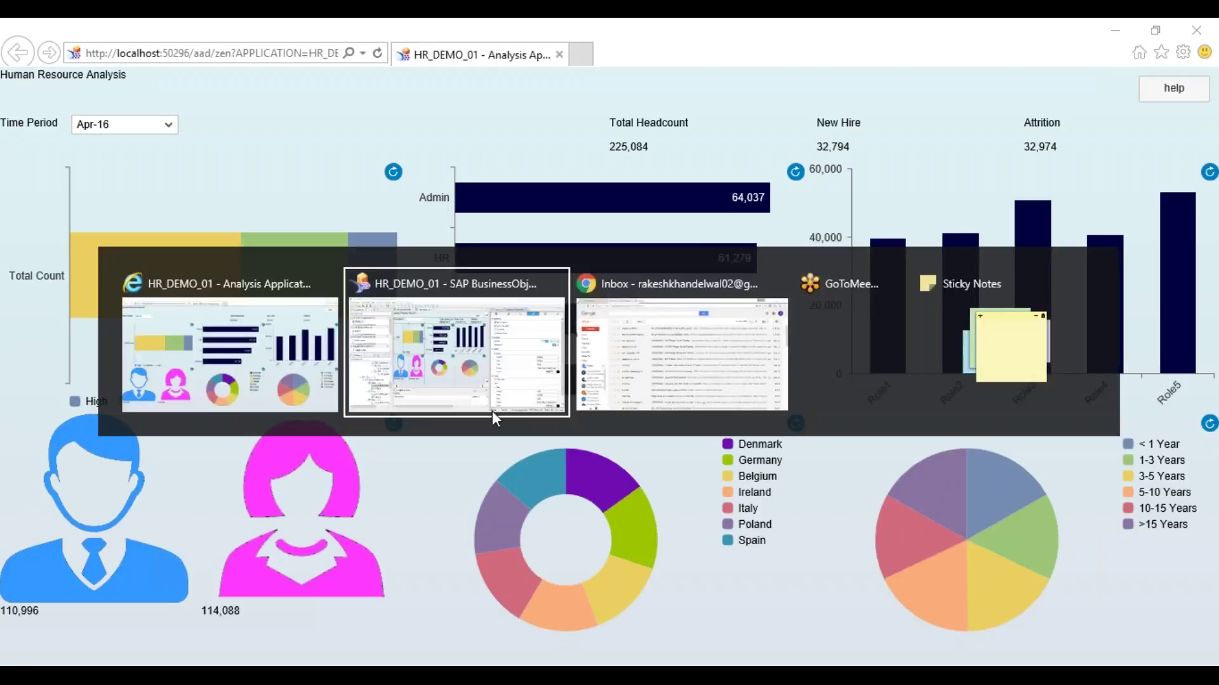
pyautogui.click(492, 410)
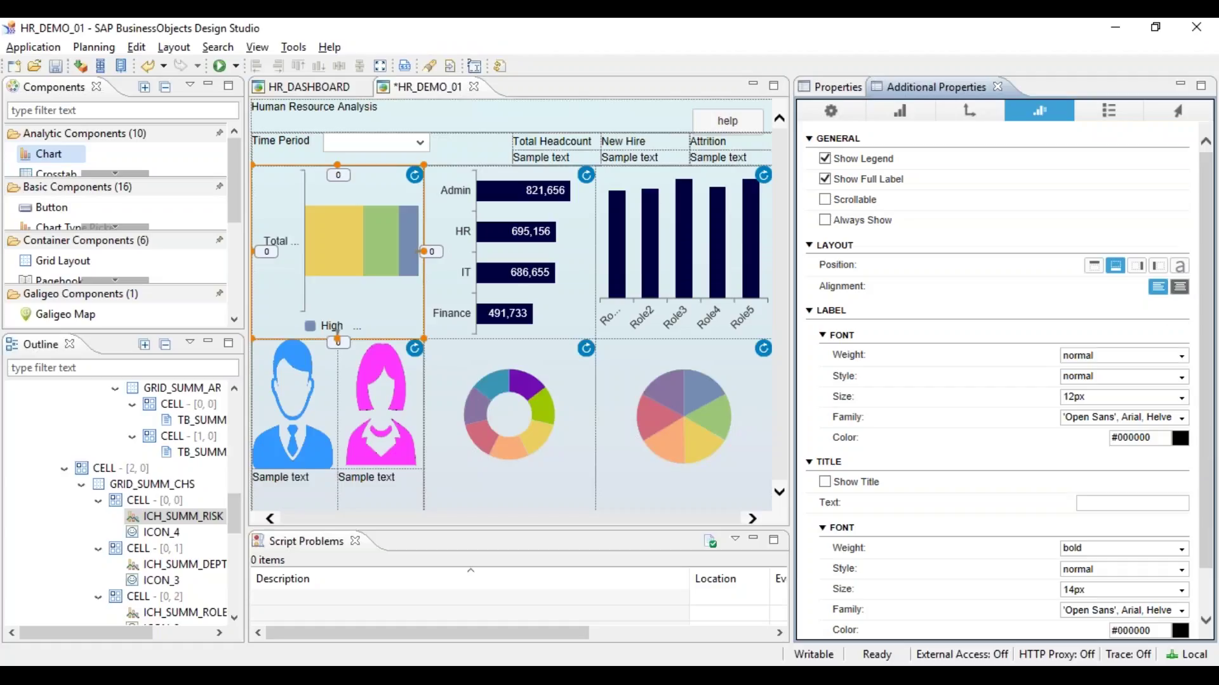
# Center-align the bottom legend of the risk stacked bar chart
pyautogui.click(1180, 287)
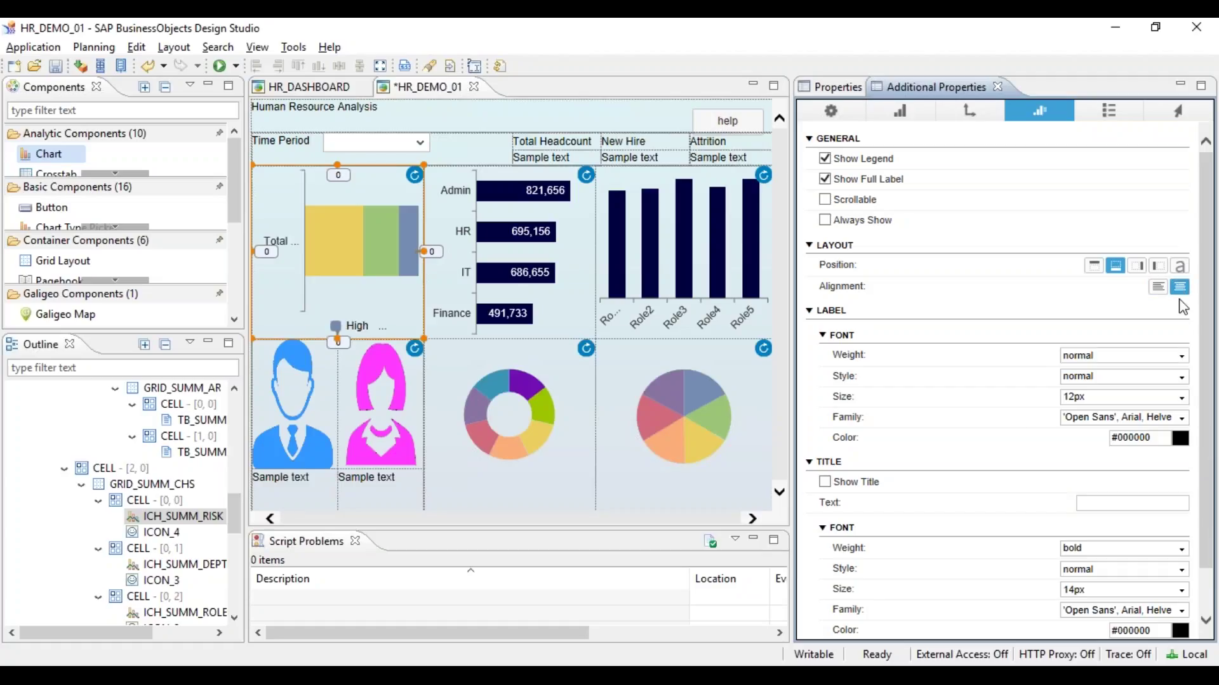
pyautogui.click(1212, 354)
pyautogui.moveTo(1212, 354); pyautogui.dragTo(1166, 202)
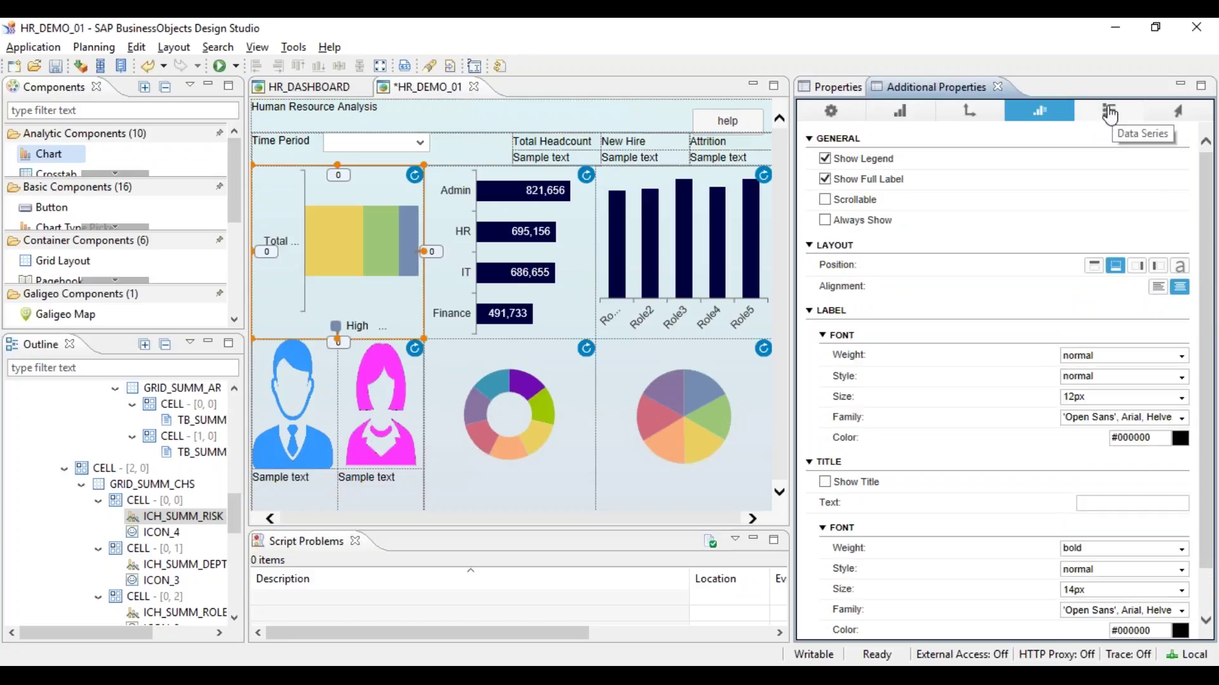
# Show data labels on the risk stacked bar chart with their type set to Percentage
pyautogui.click(969, 112)
pyautogui.click(899, 112)
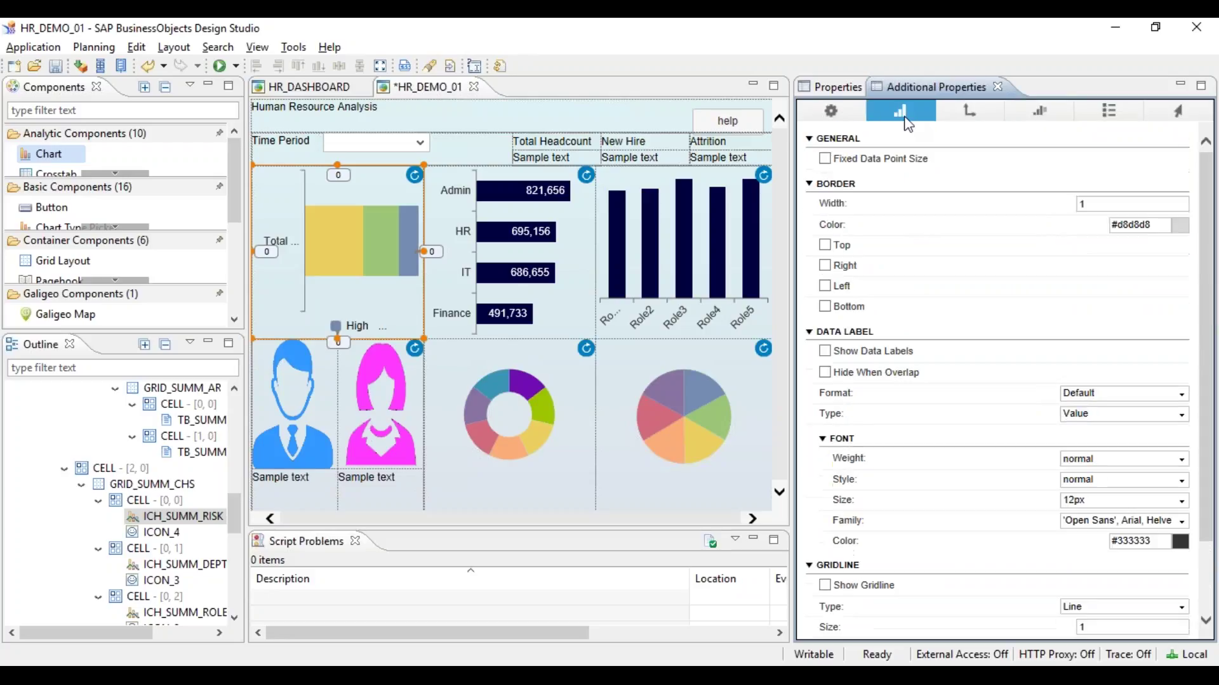
pyautogui.click(873, 353)
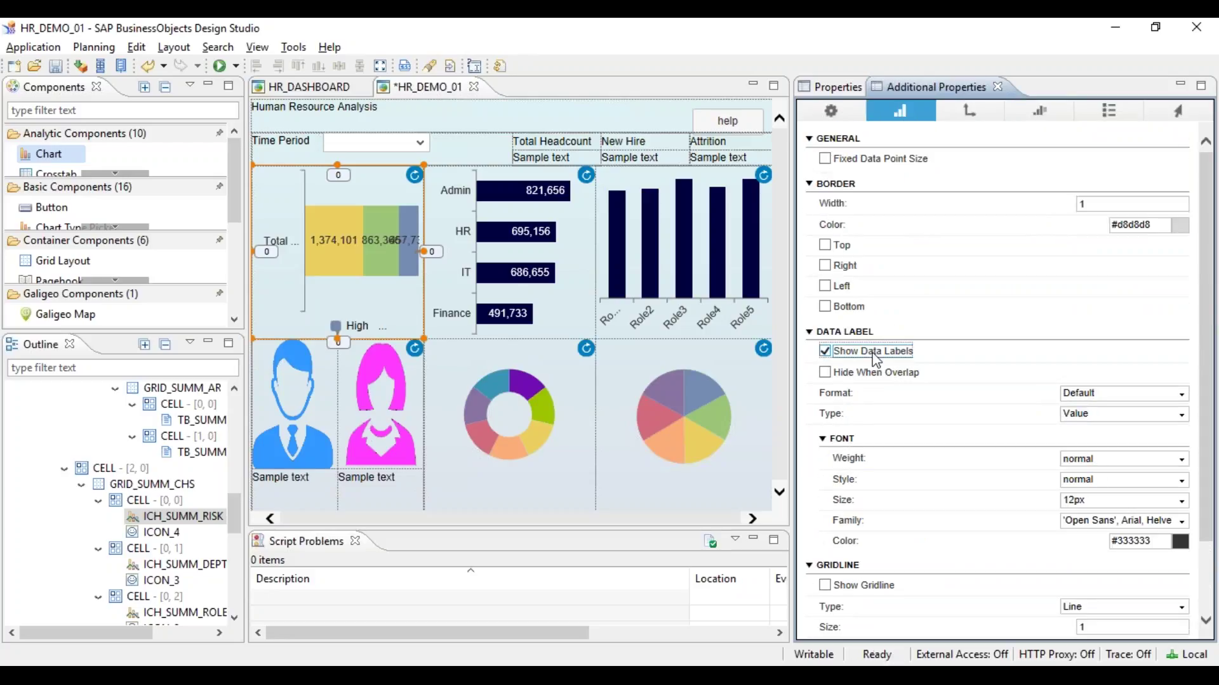
pyautogui.click(1181, 414)
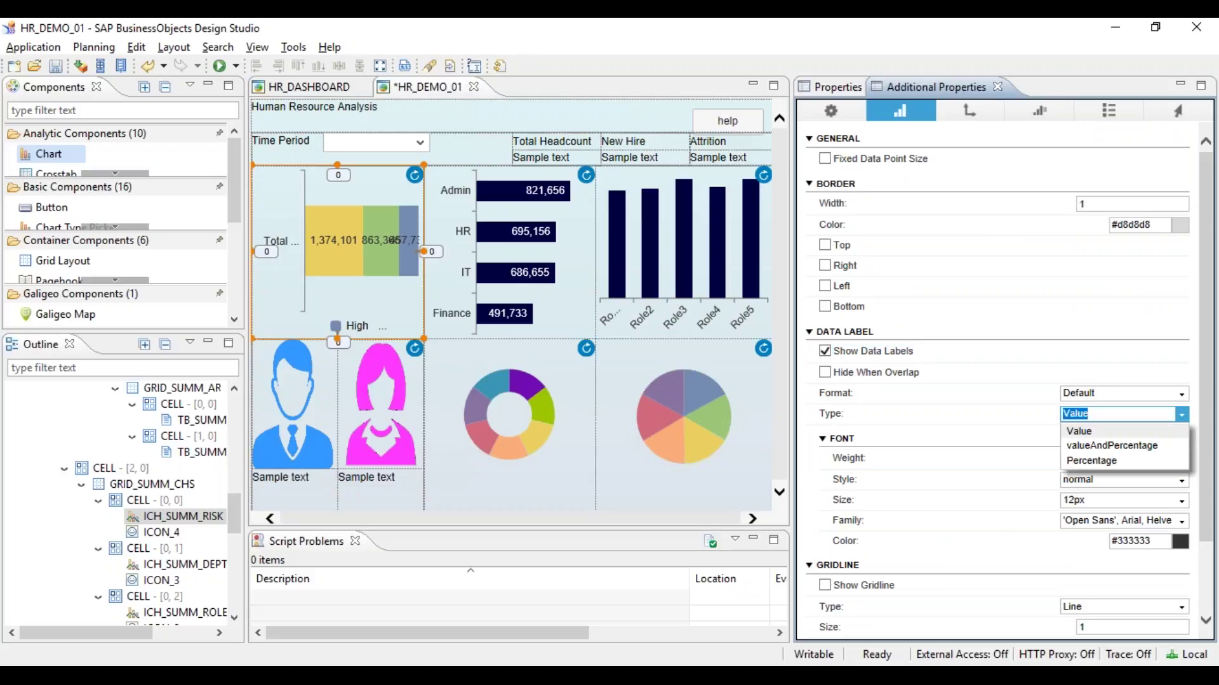
pyautogui.click(1128, 461)
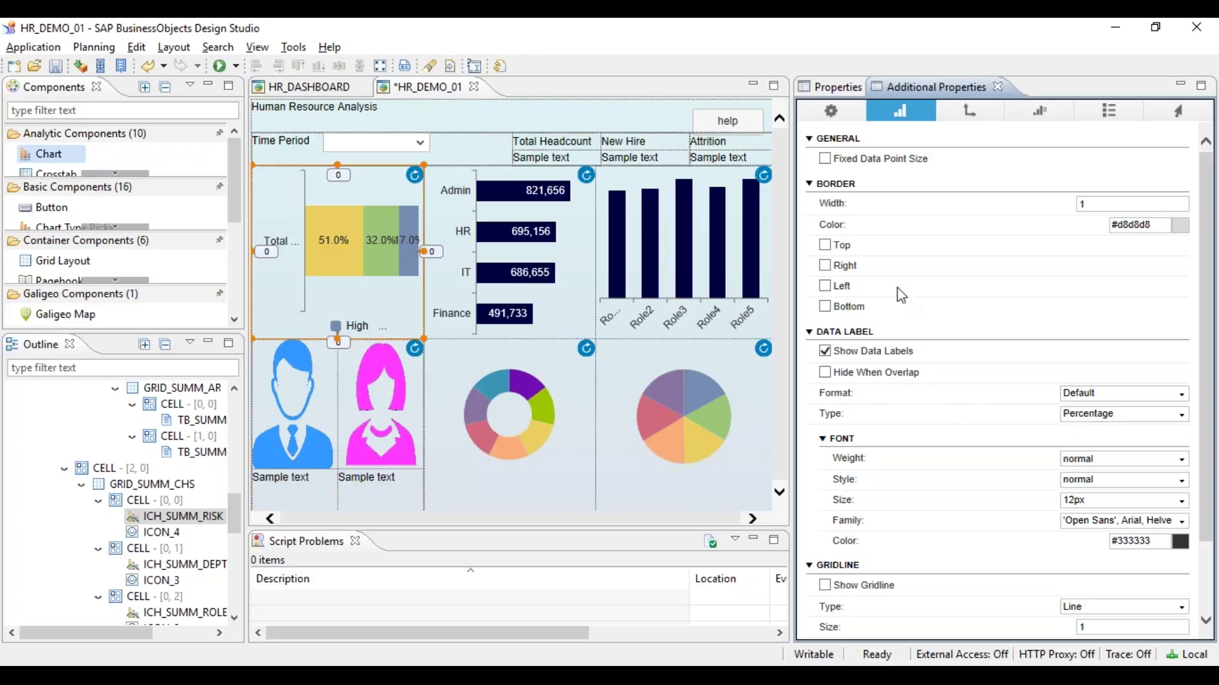
# Hide the category axis of the risk stacked bar chart
pyautogui.click(971, 109)
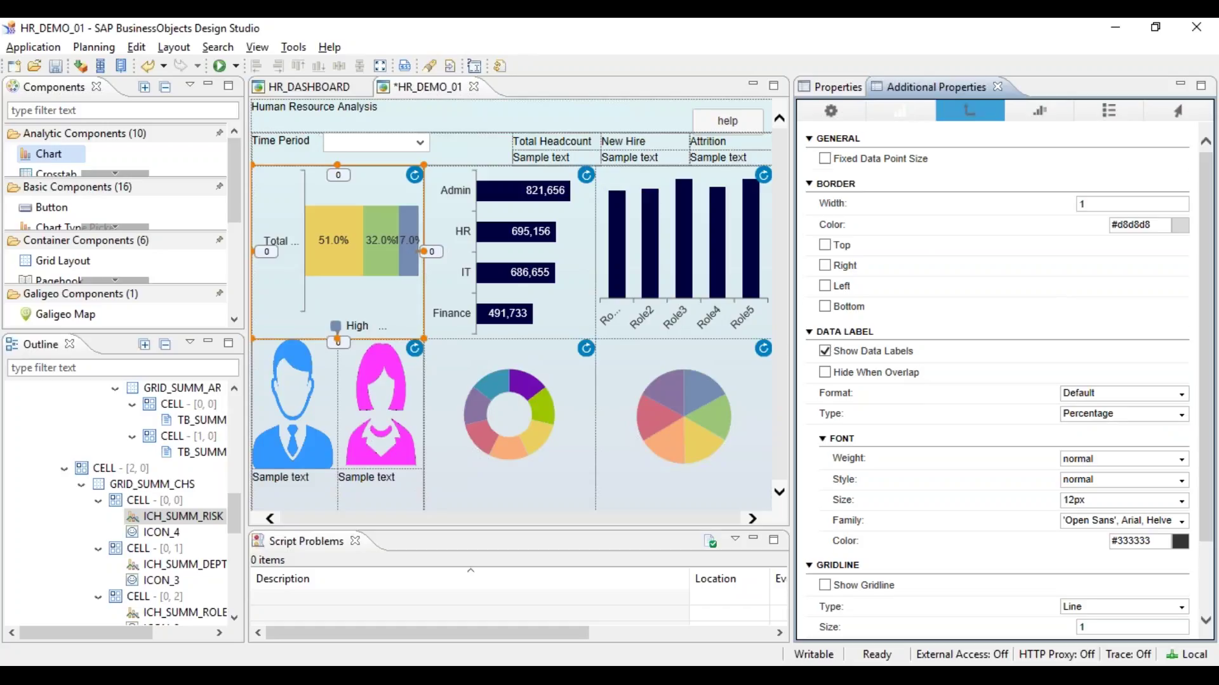
pyautogui.moveTo(1208, 274); pyautogui.dragTo(1194, 394)
pyautogui.click(908, 458)
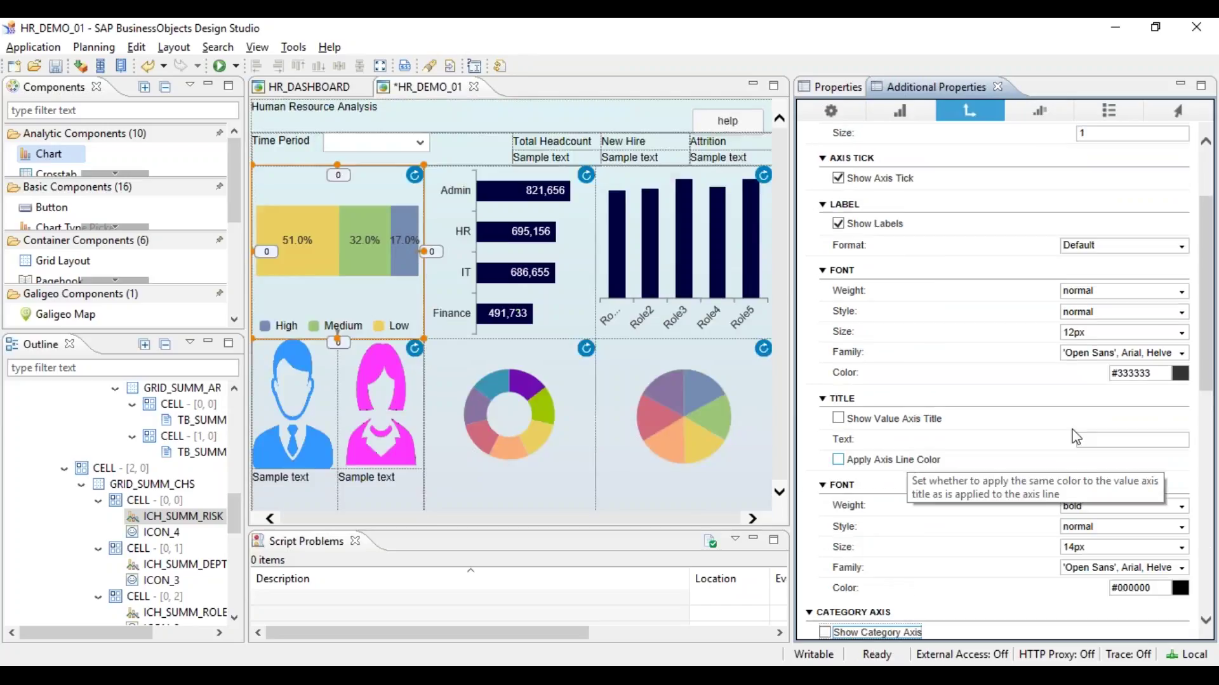
pyautogui.scroll(-5, 1075, 437)
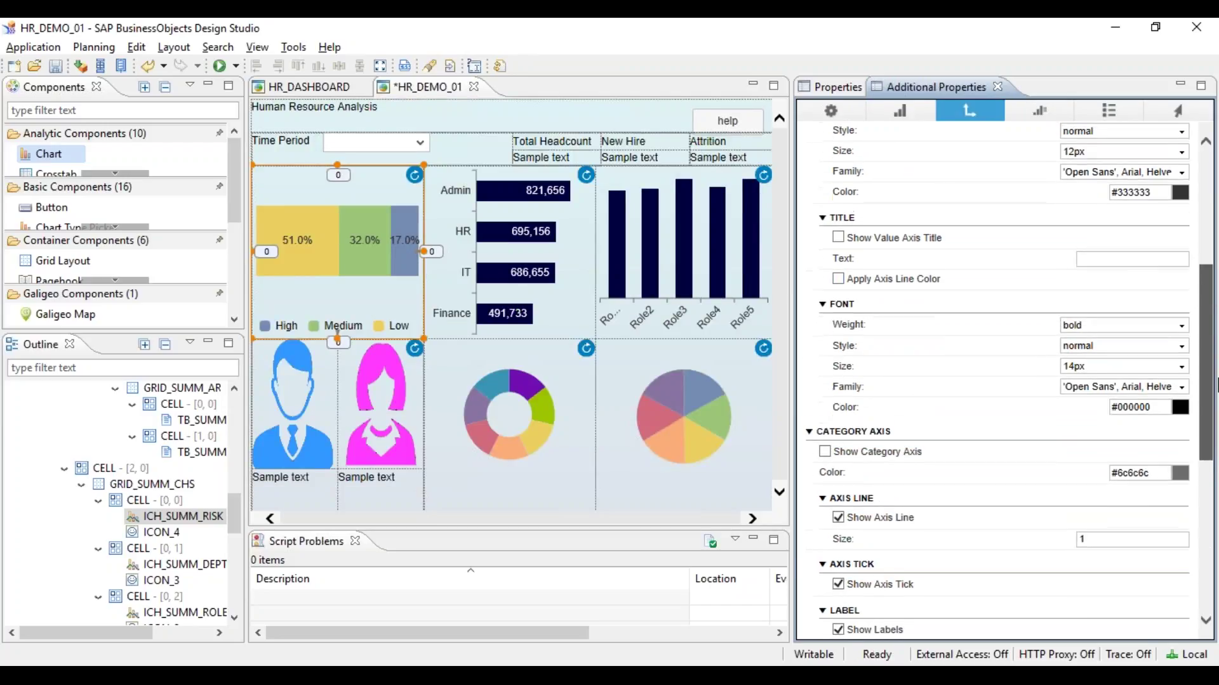
pyautogui.moveTo(1217, 406); pyautogui.dragTo(1216, 280)
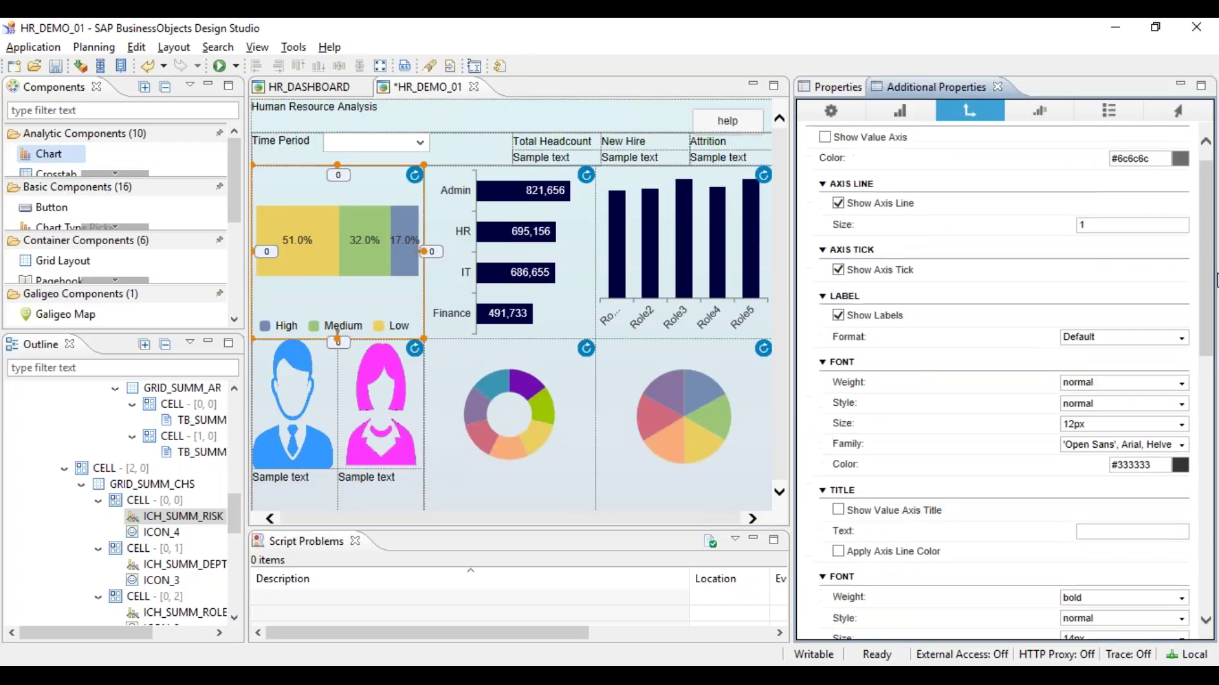
# Set the risk stacked bar chart's palette Color 1 to dark navy #000040 and Color 2 to #8080FF
pyautogui.click(1109, 112)
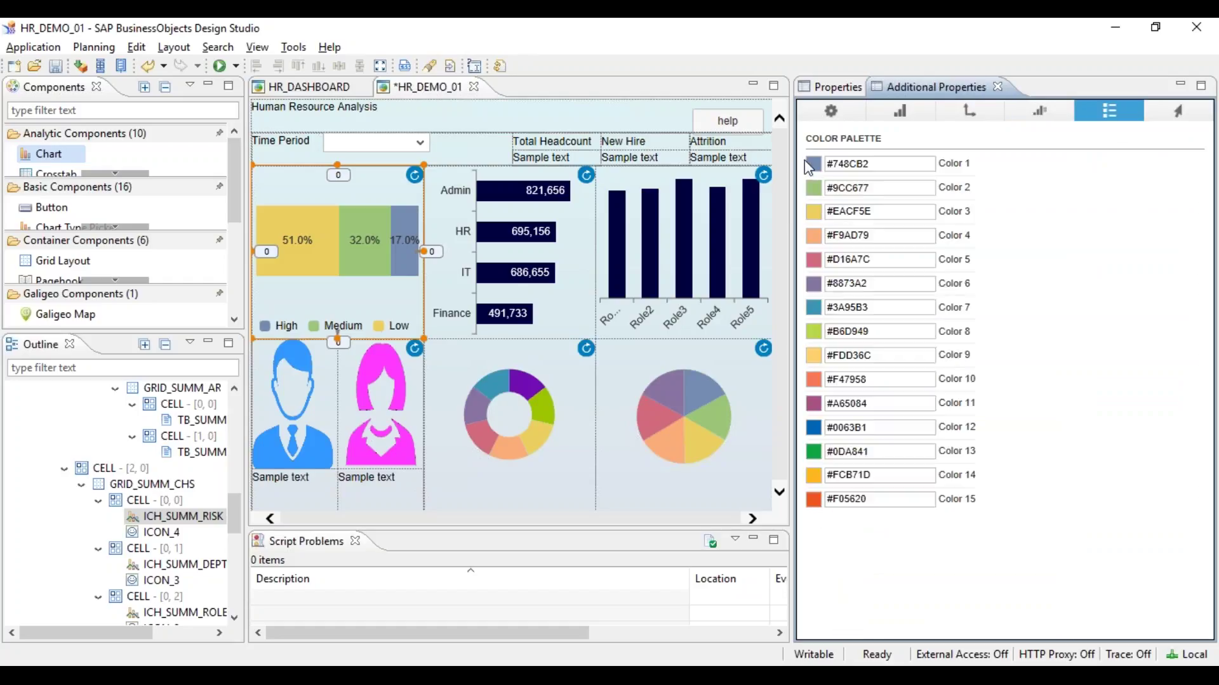
pyautogui.click(813, 164)
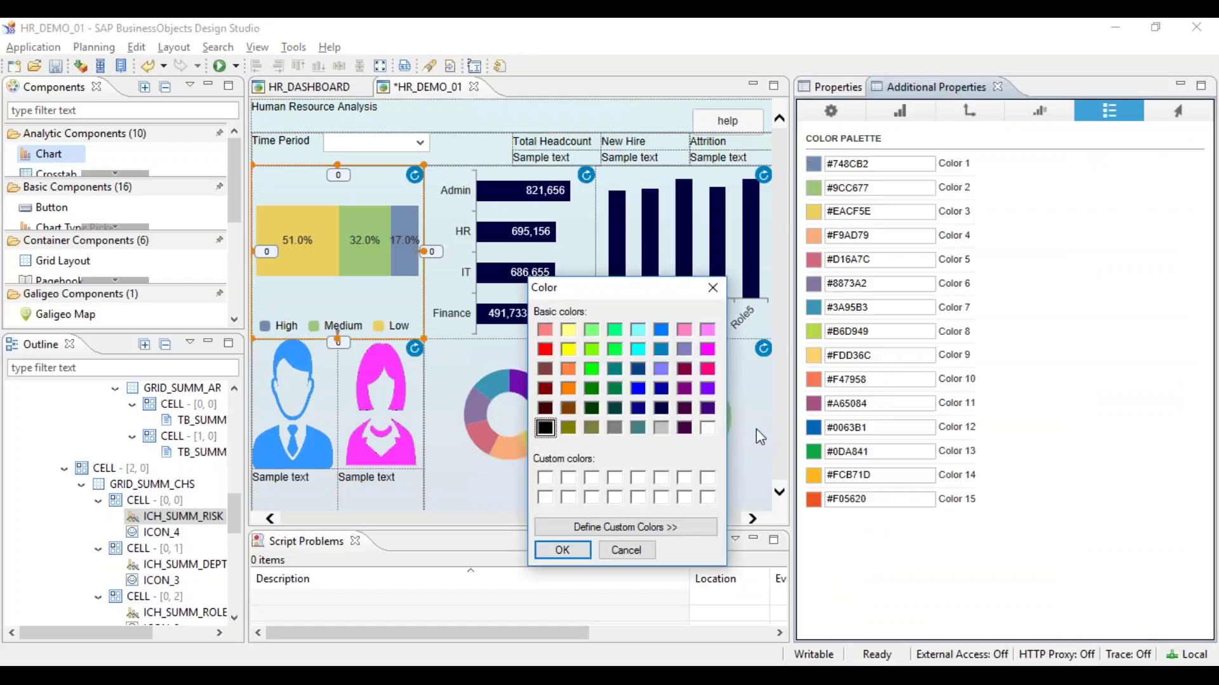
pyautogui.click(658, 409)
pyautogui.click(563, 549)
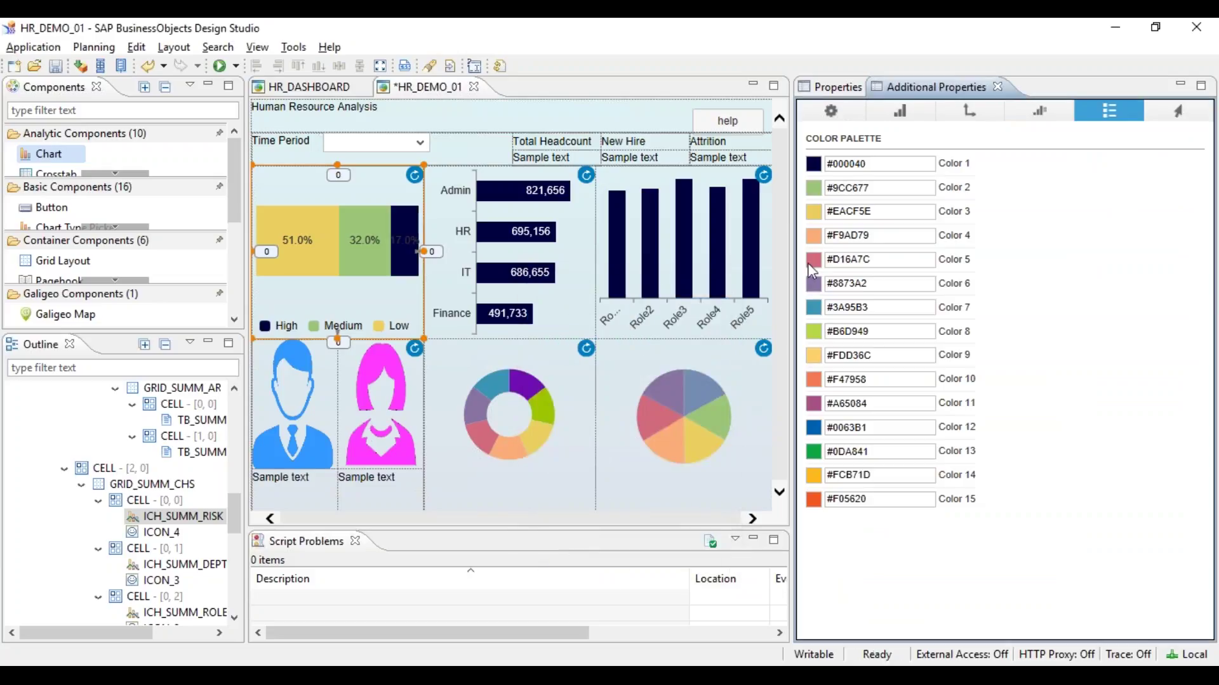
pyautogui.click(823, 200)
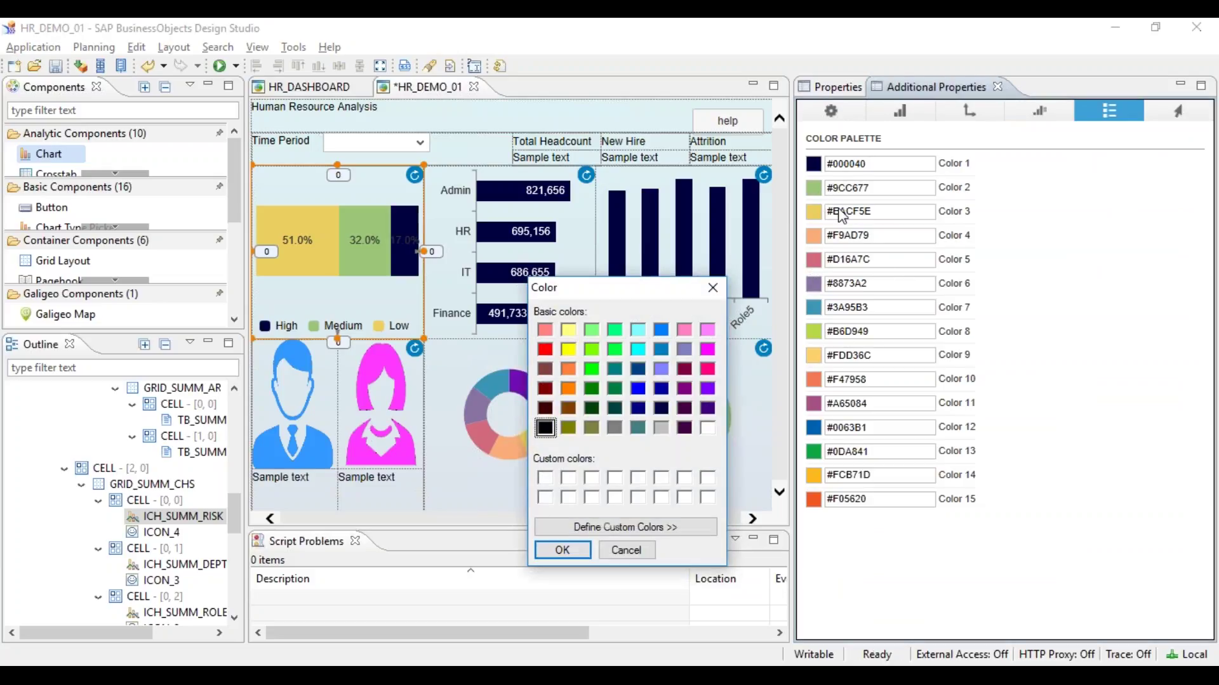
pyautogui.click(662, 370)
pyautogui.click(564, 550)
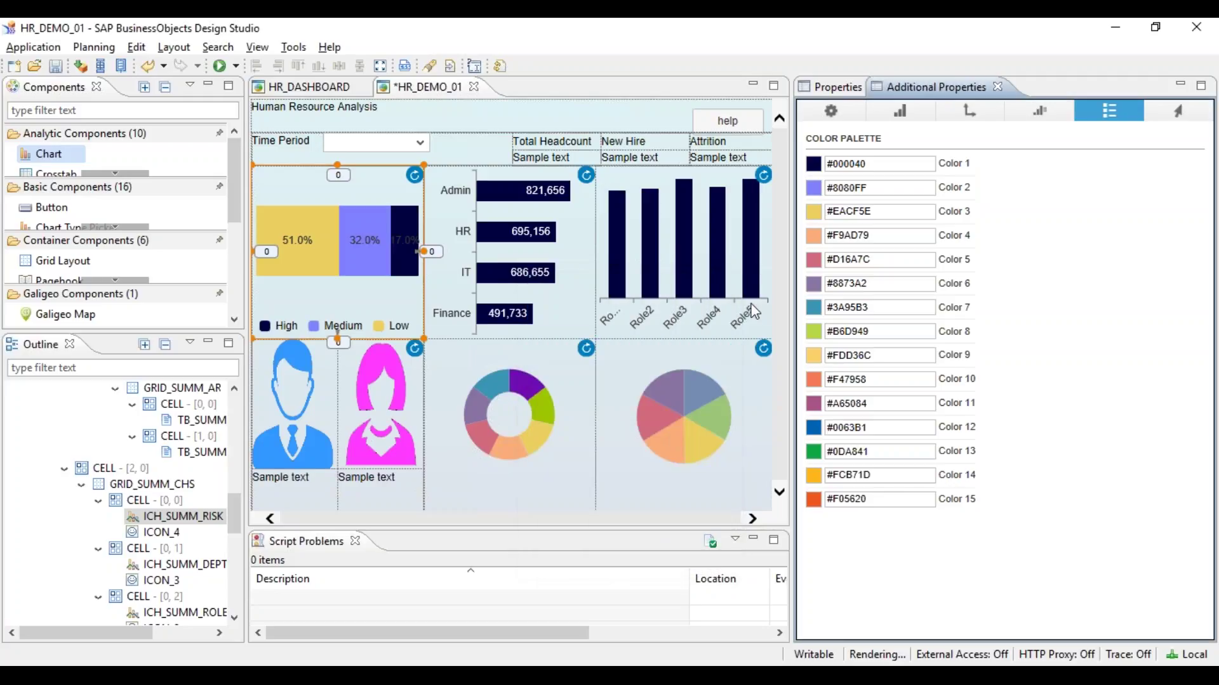
# Set Color 3 of the risk chart's palette to a lighter custom blue #BBBBFF and add it to the custom colors
pyautogui.click(821, 213)
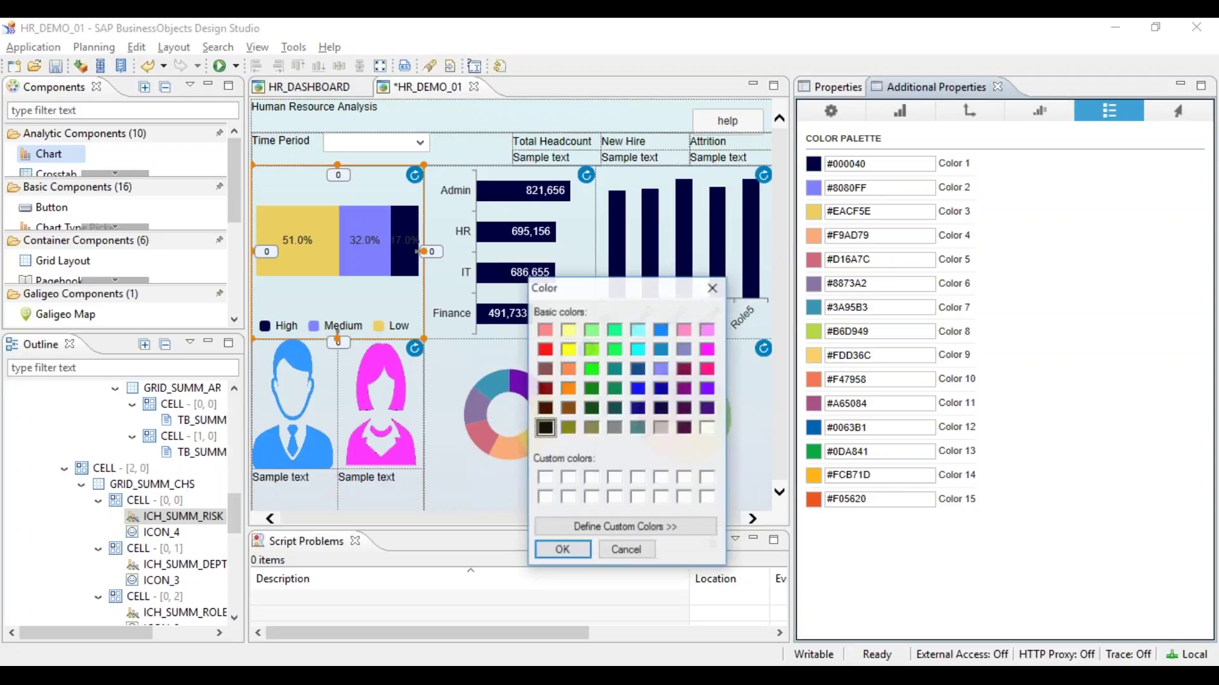
pyautogui.click(662, 369)
pyautogui.click(625, 528)
pyautogui.moveTo(919, 360); pyautogui.dragTo(920, 329)
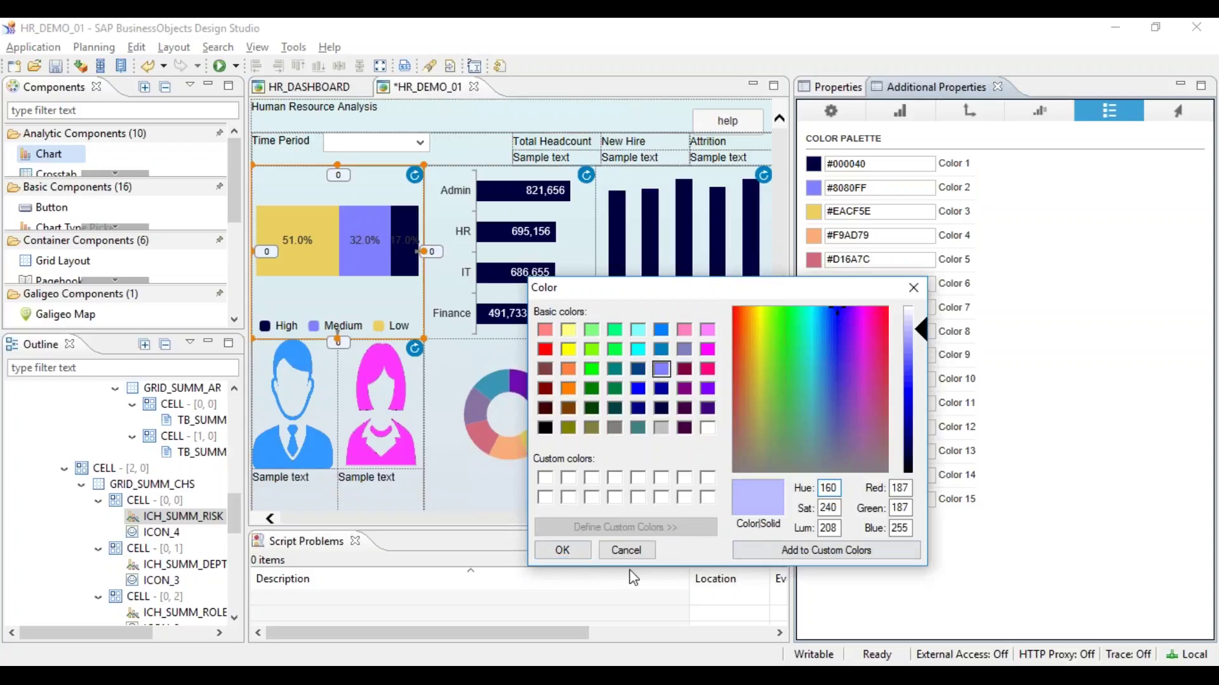
pyautogui.click(815, 551)
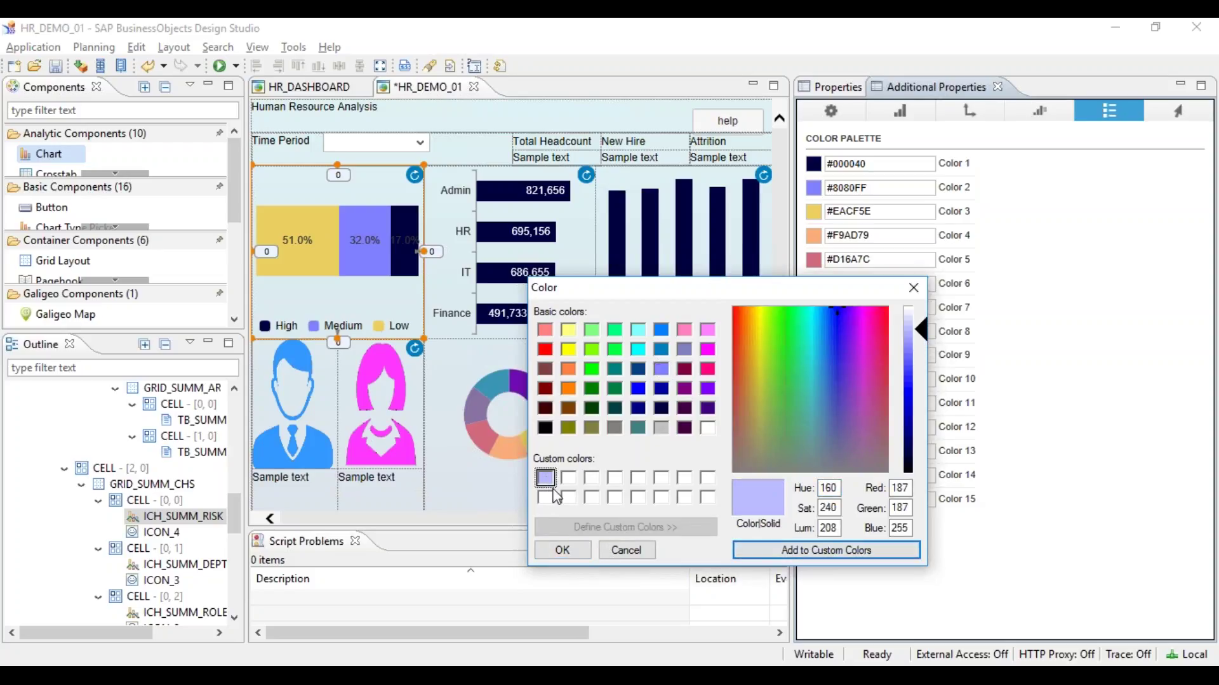
pyautogui.click(562, 550)
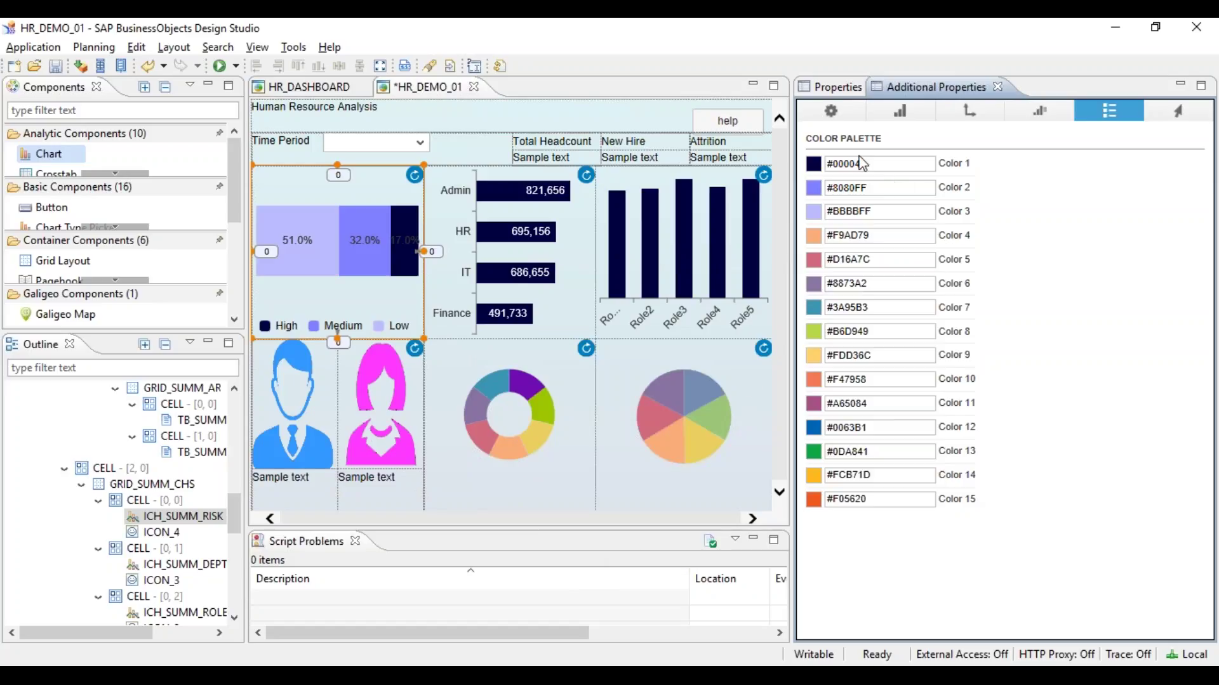
# Set the data label font color of the risk stacked bar chart to white #FFFFFF and save the application
pyautogui.click(966, 117)
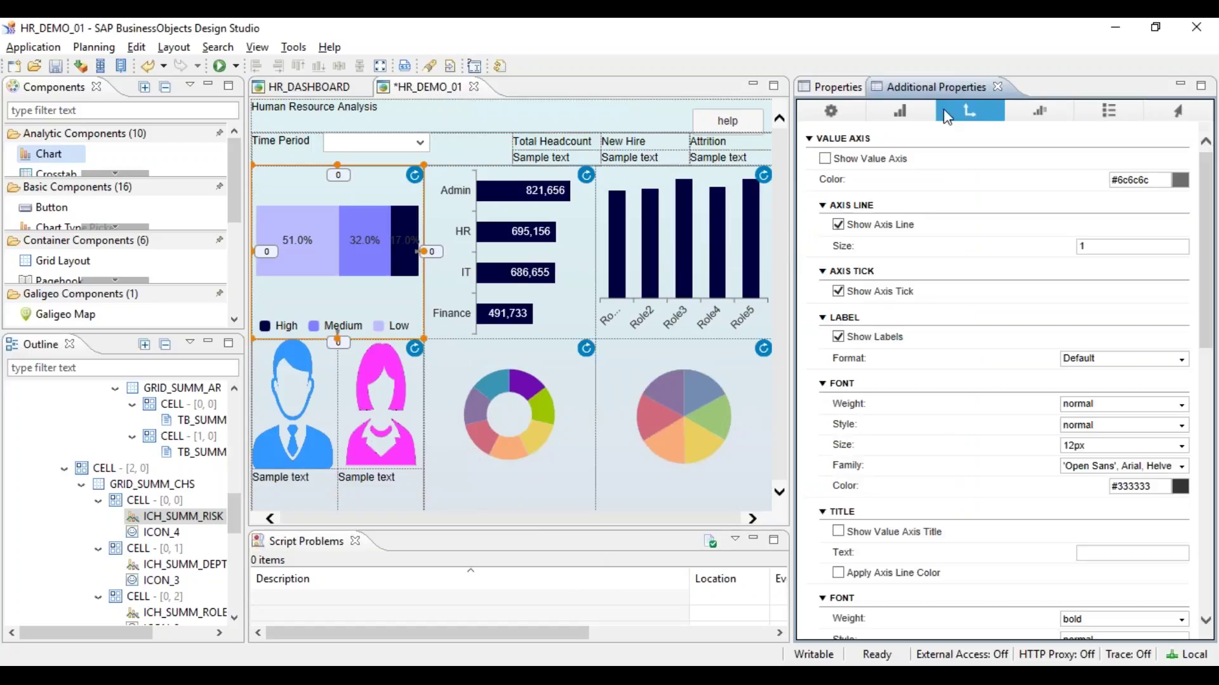
pyautogui.click(896, 120)
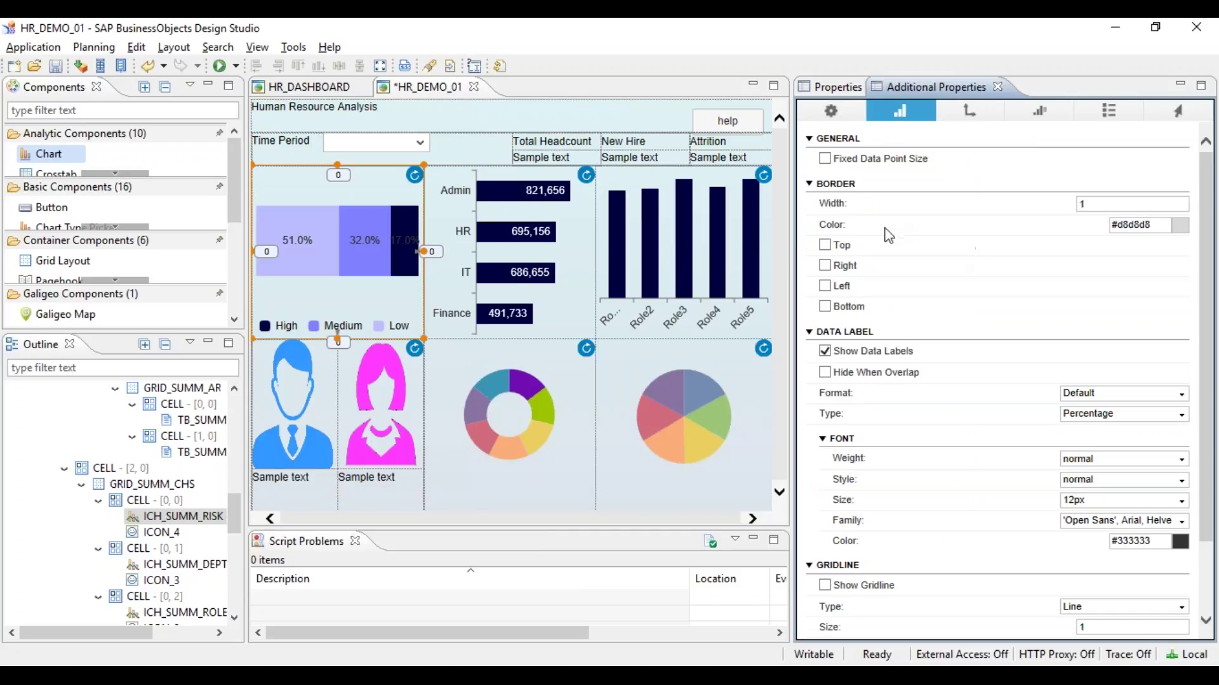
pyautogui.click(1178, 542)
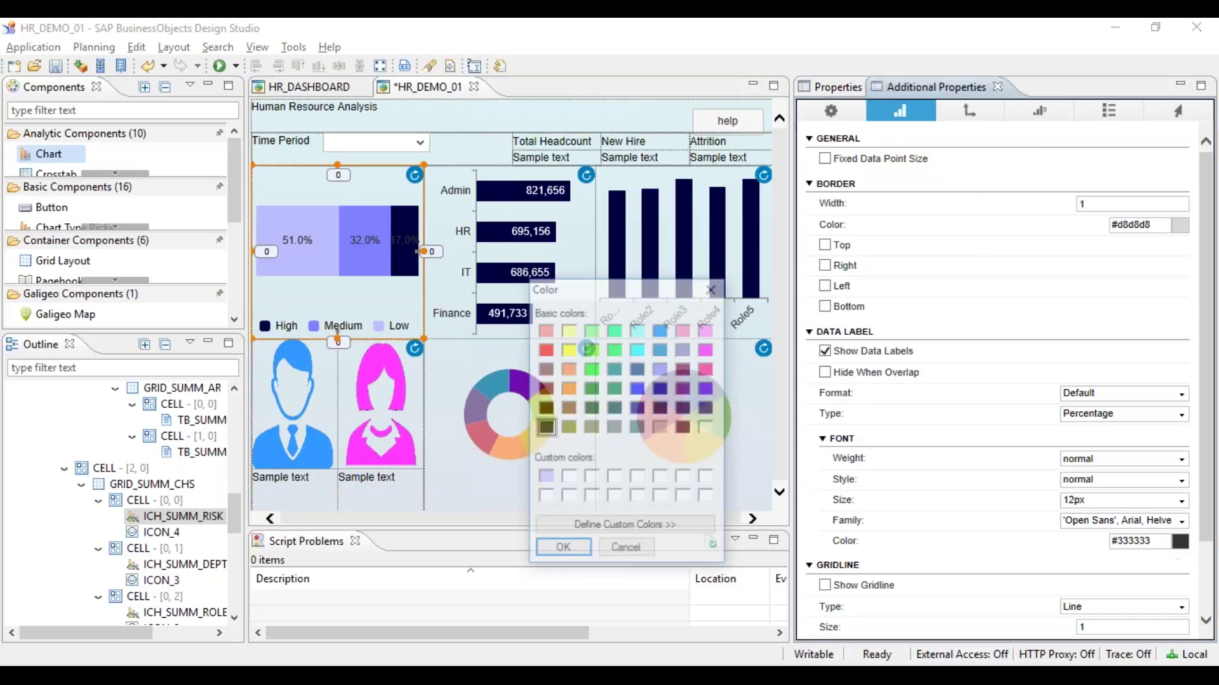
pyautogui.click(707, 428)
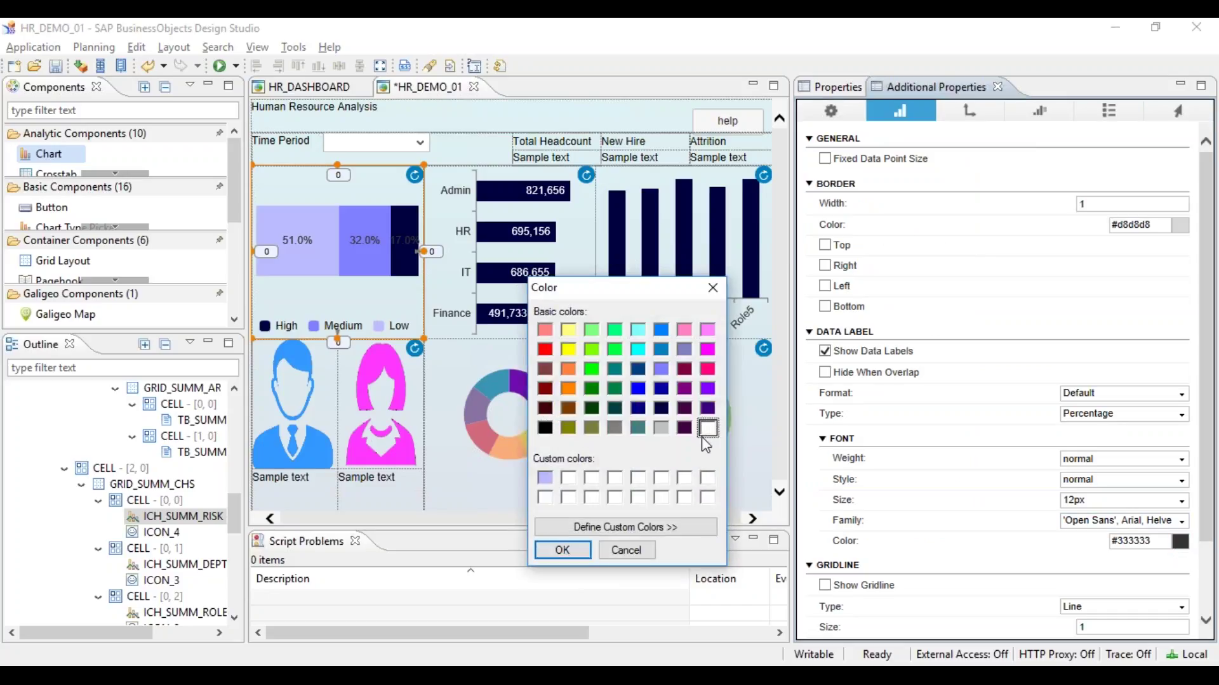
pyautogui.click(560, 550)
pyautogui.hotkey('ctrl', 's')
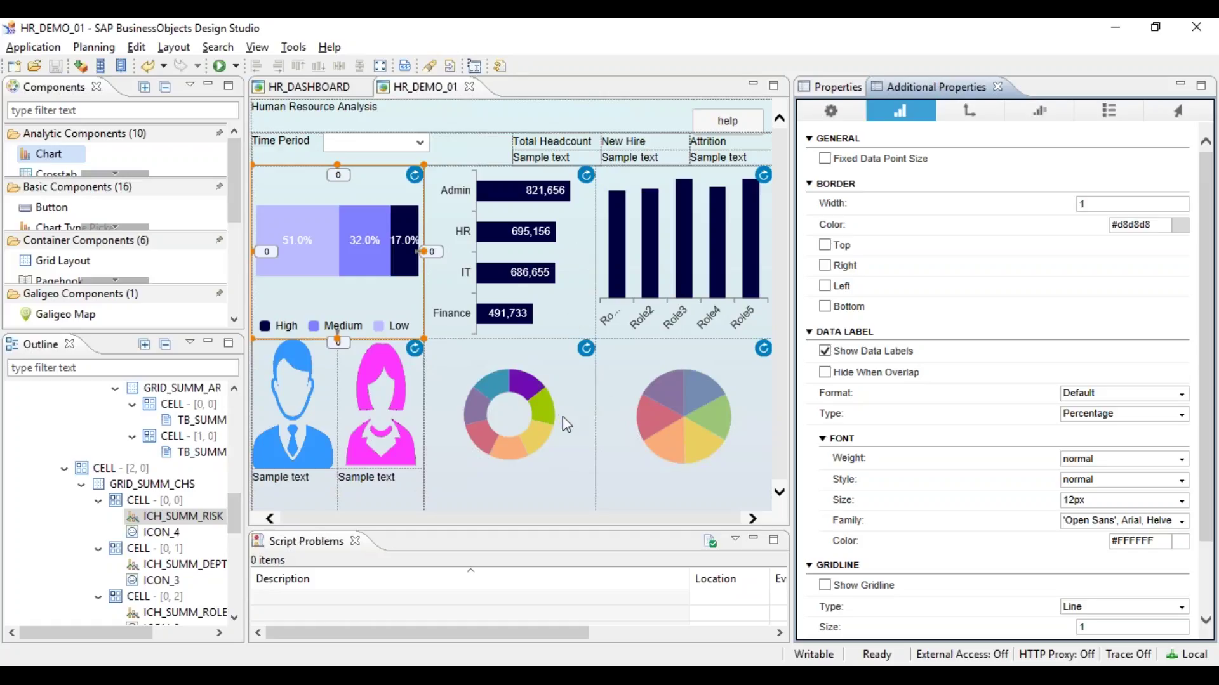
pyautogui.click(539, 435)
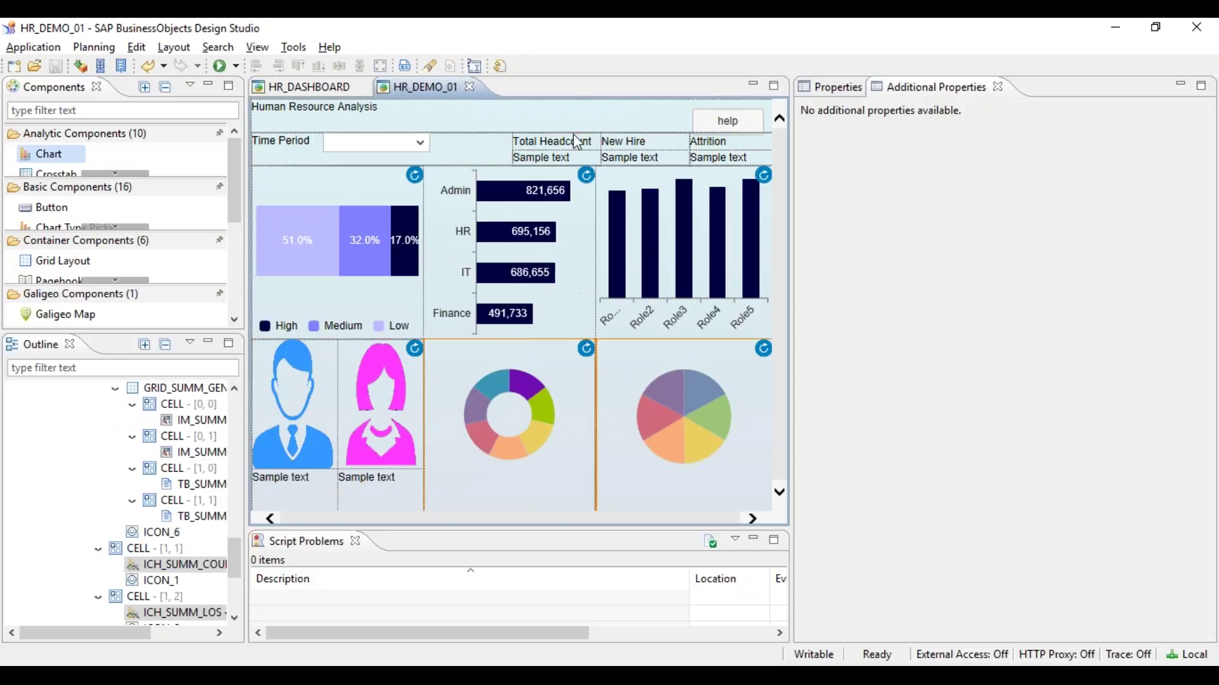
pyautogui.click(350, 190)
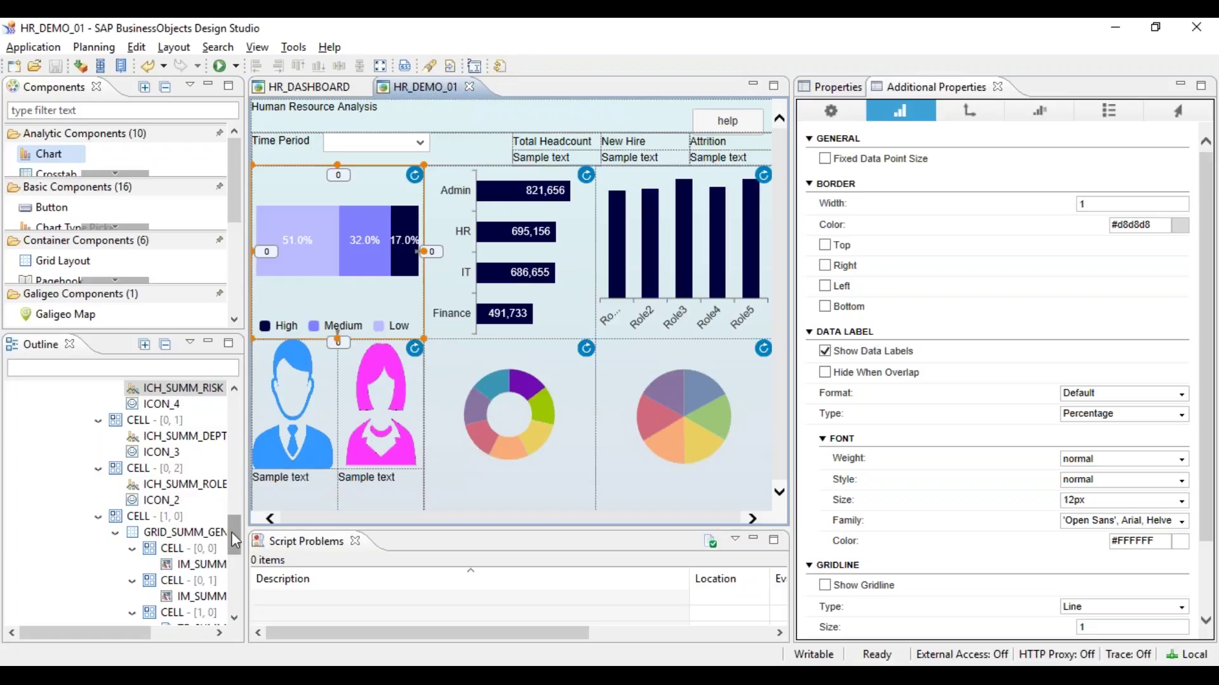
pyautogui.moveTo(231, 533); pyautogui.dragTo(233, 525)
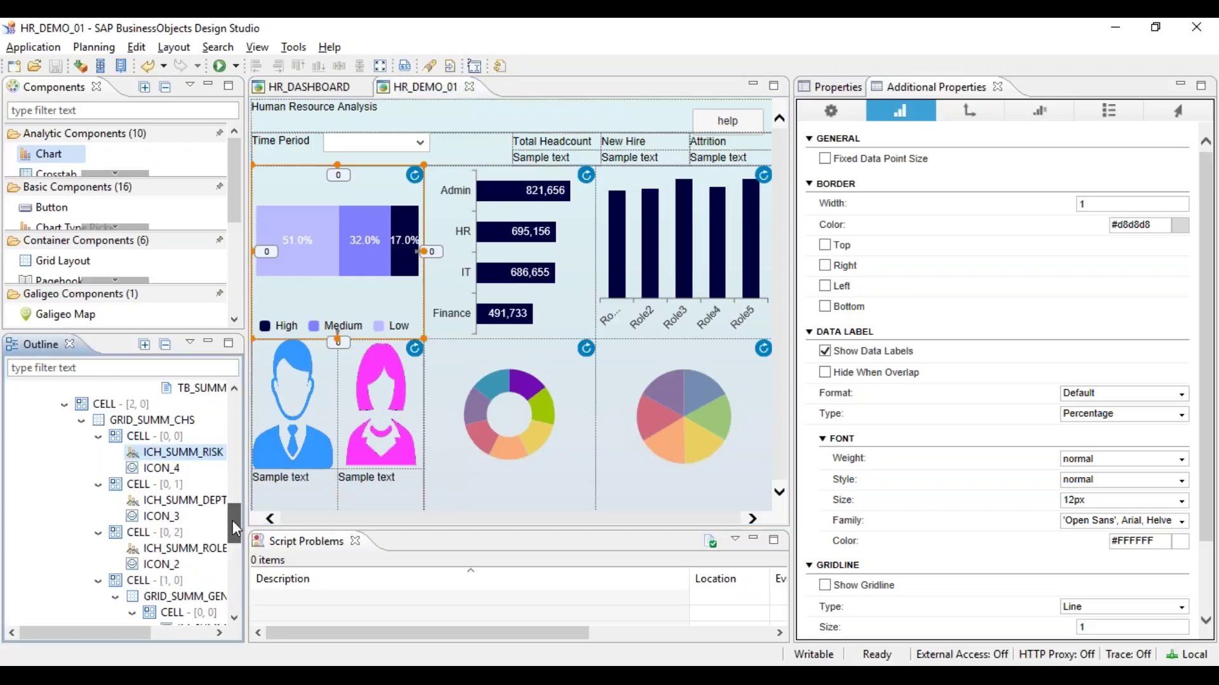
pyautogui.click(141, 438)
pyautogui.rightClick(141, 438)
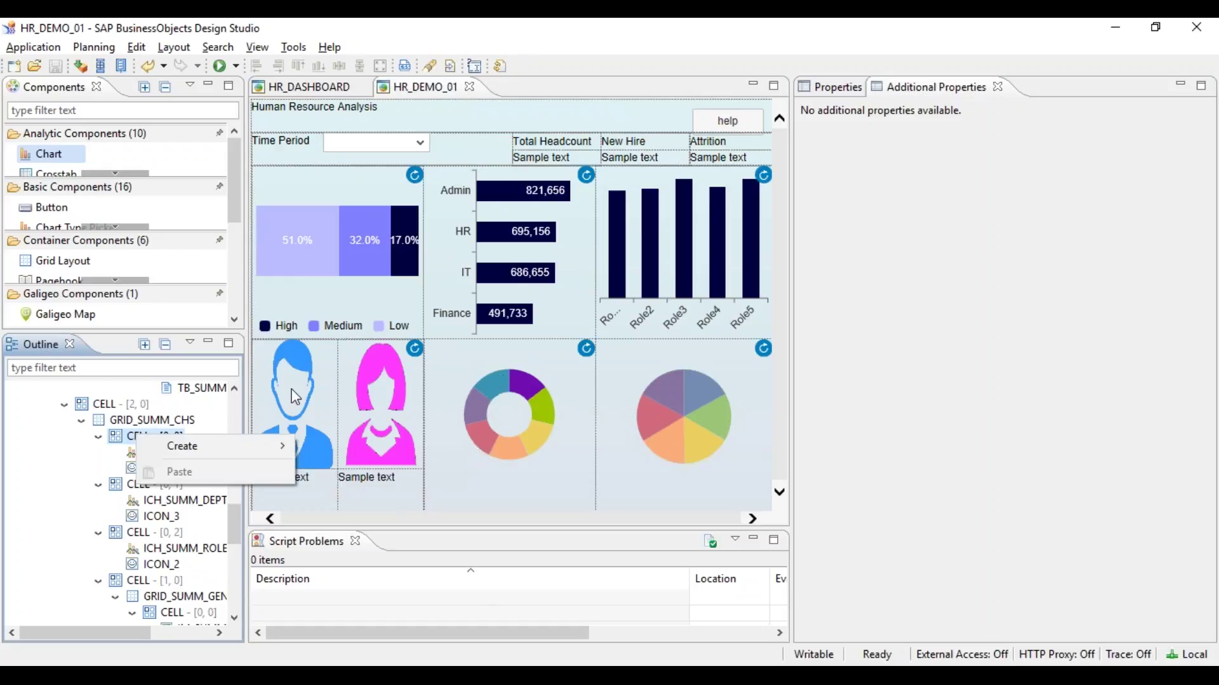
# Create a Text component directly under the Layout node of the outline, outside GRID_MAIN
pyautogui.click(65, 406)
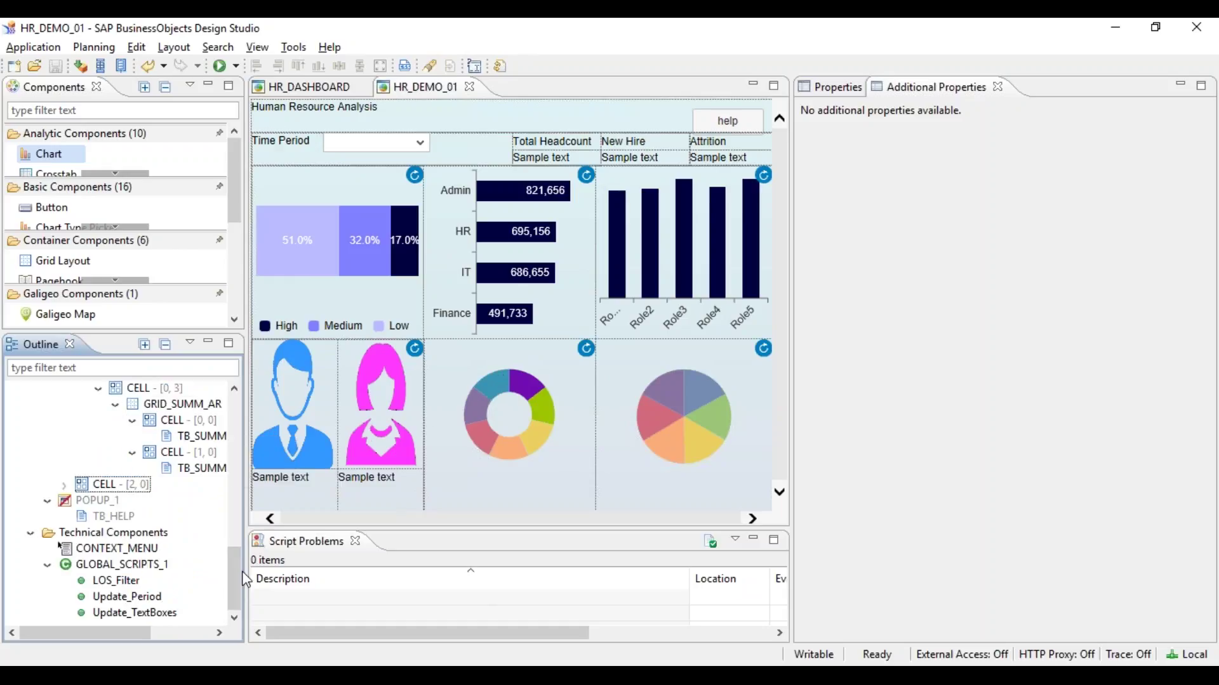
pyautogui.moveTo(240, 579); pyautogui.dragTo(246, 505)
pyautogui.scroll(3, 127, 482)
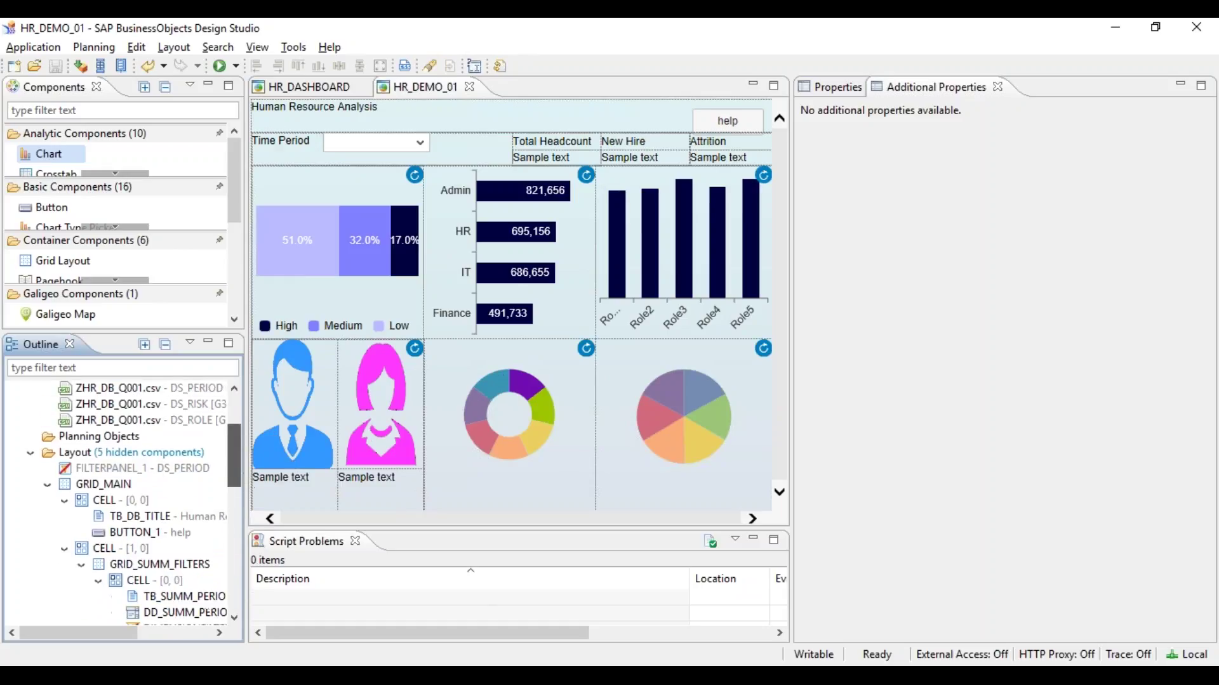
pyautogui.click(48, 485)
pyautogui.rightClick(95, 458)
pyautogui.moveTo(136, 462)
pyautogui.moveTo(438, 483)
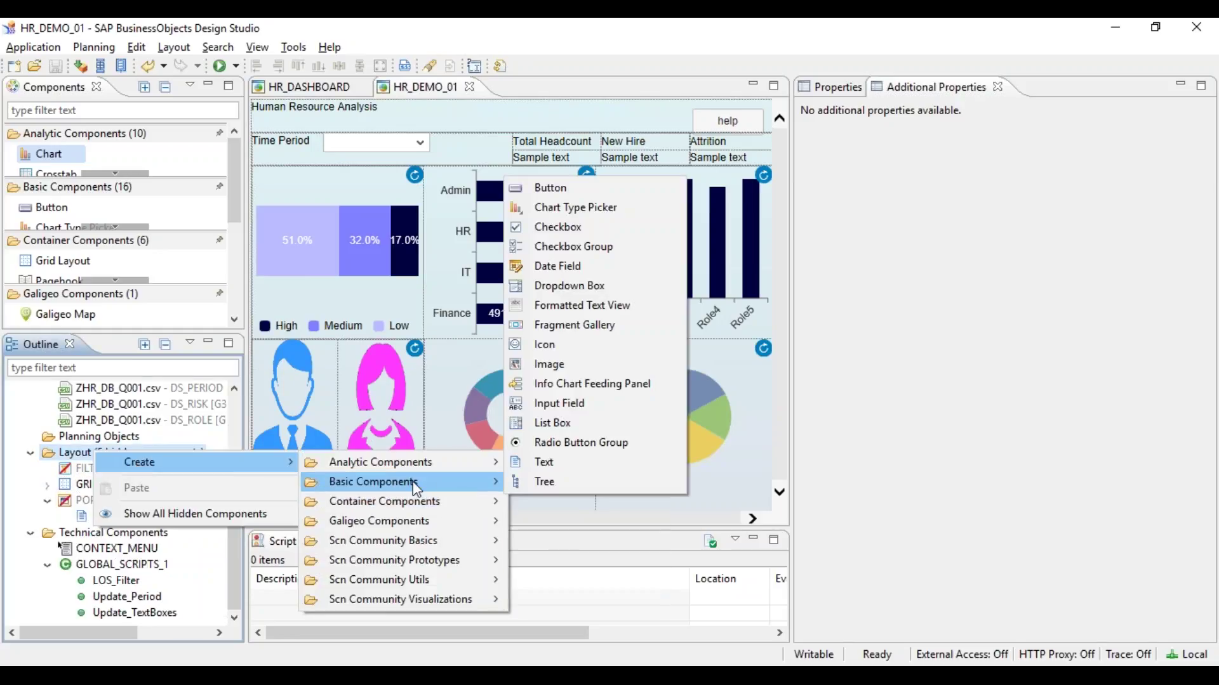
pyautogui.click(552, 463)
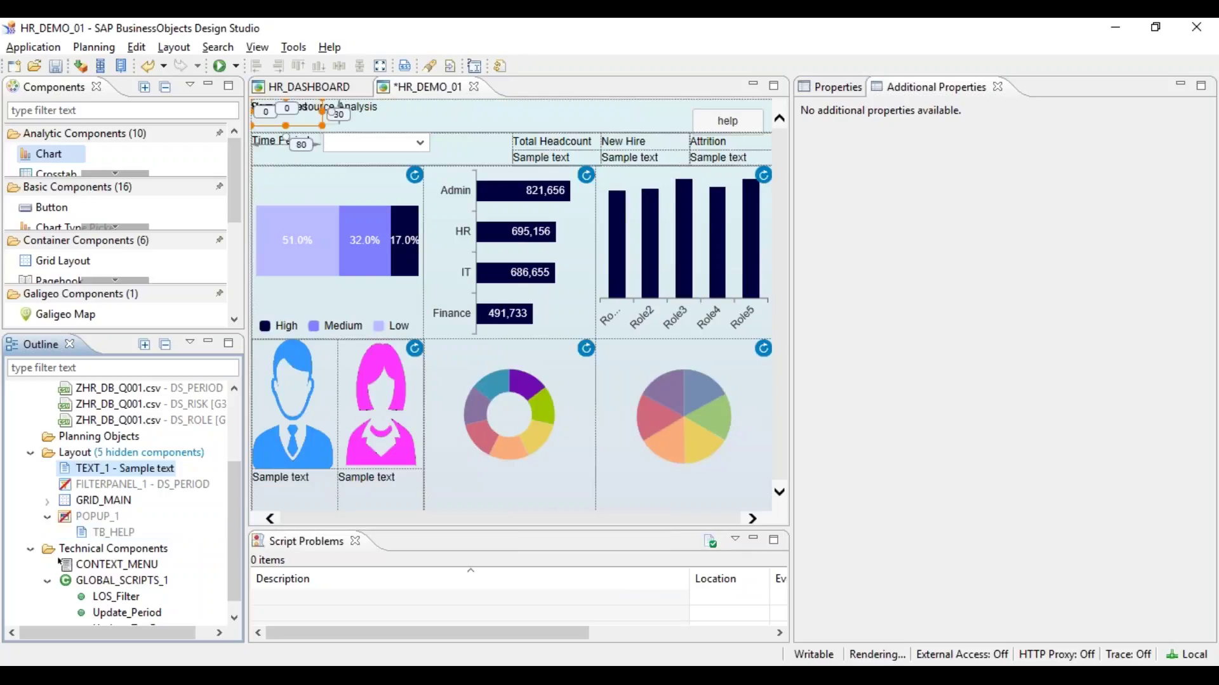
# Set both the width and the height of TEXT_1 to auto
pyautogui.click(830, 87)
pyautogui.click(998, 417)
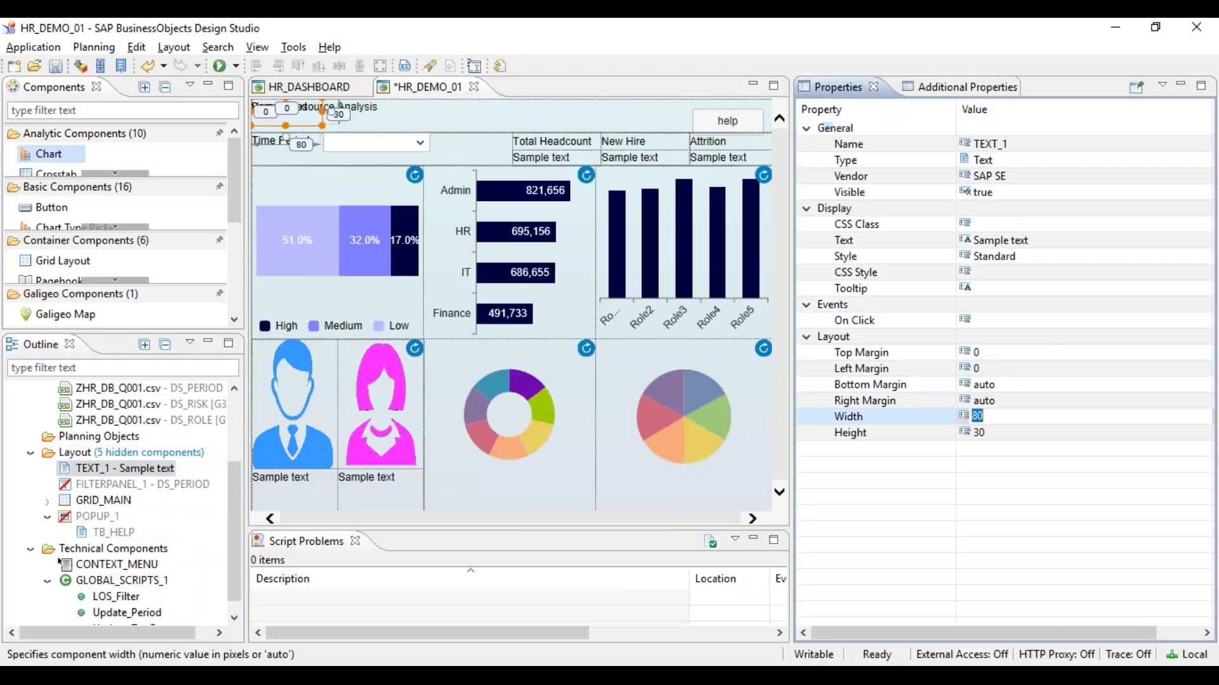
pyautogui.write('auto')
pyautogui.press('Return')
pyautogui.click(1000, 430)
pyautogui.write('auto')
pyautogui.press('Return')
# Set the bottom and right margins of TEXT_1 to 0 so it fills the whole canvas
pyautogui.click(998, 384)
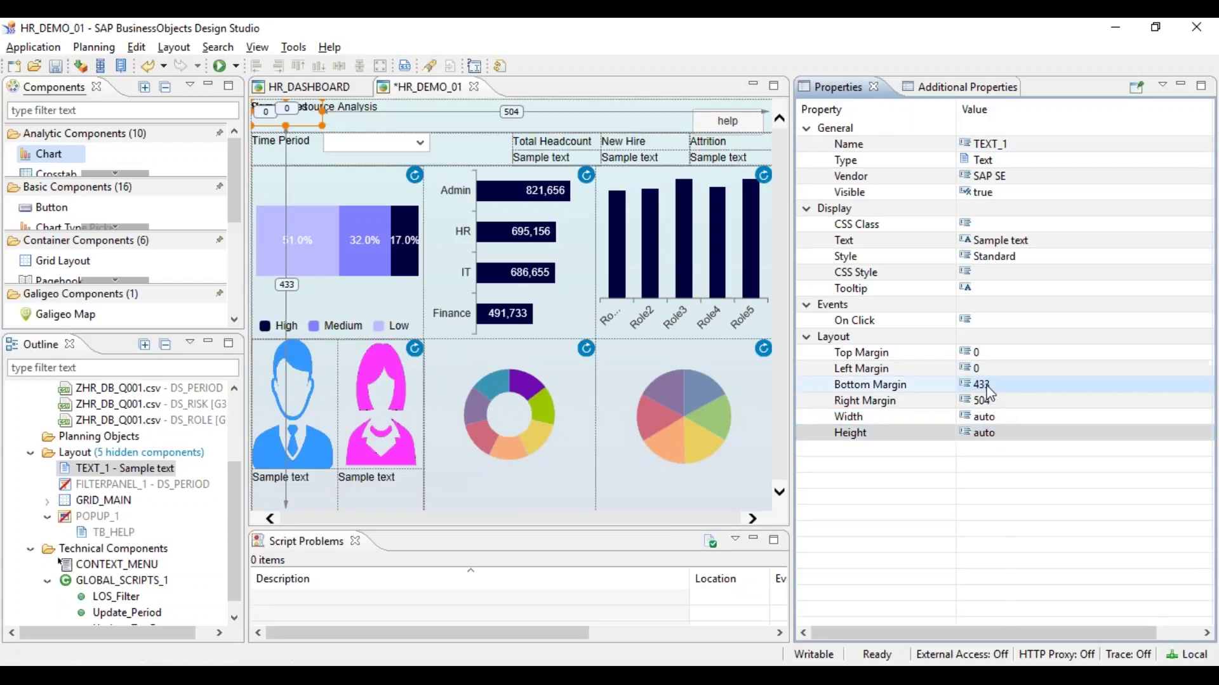
pyautogui.write('0')
pyautogui.press('Return')
pyautogui.click(989, 400)
pyautogui.write('0')
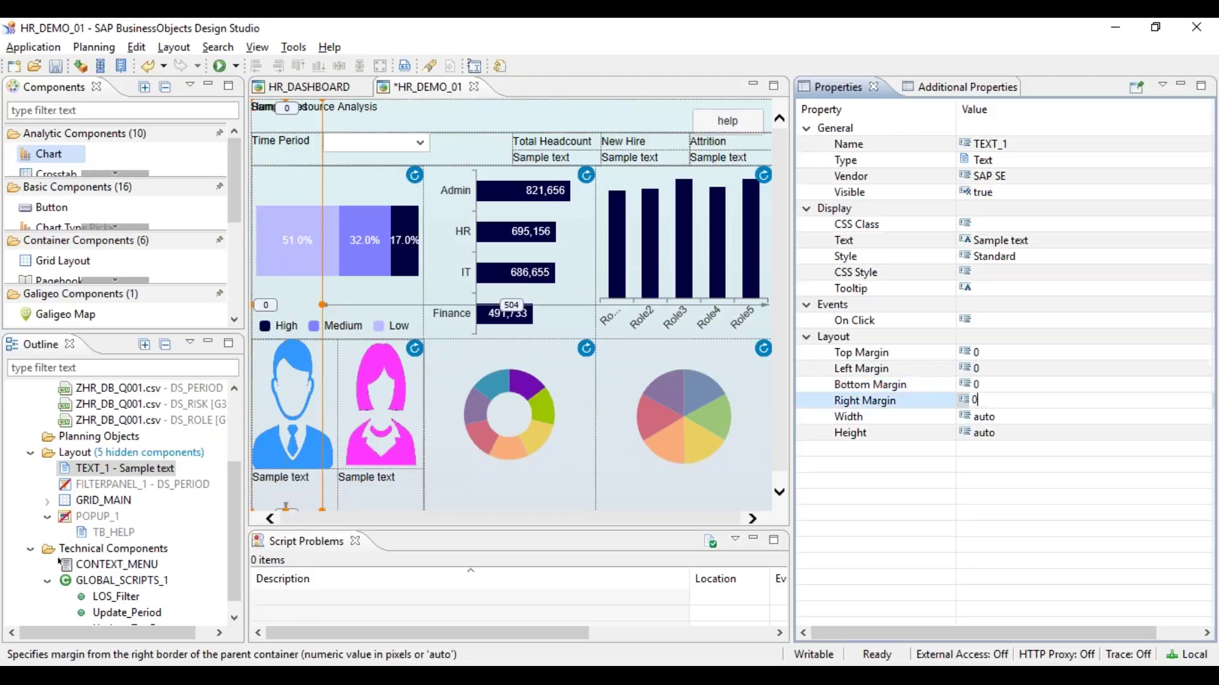
pyautogui.press('Return')
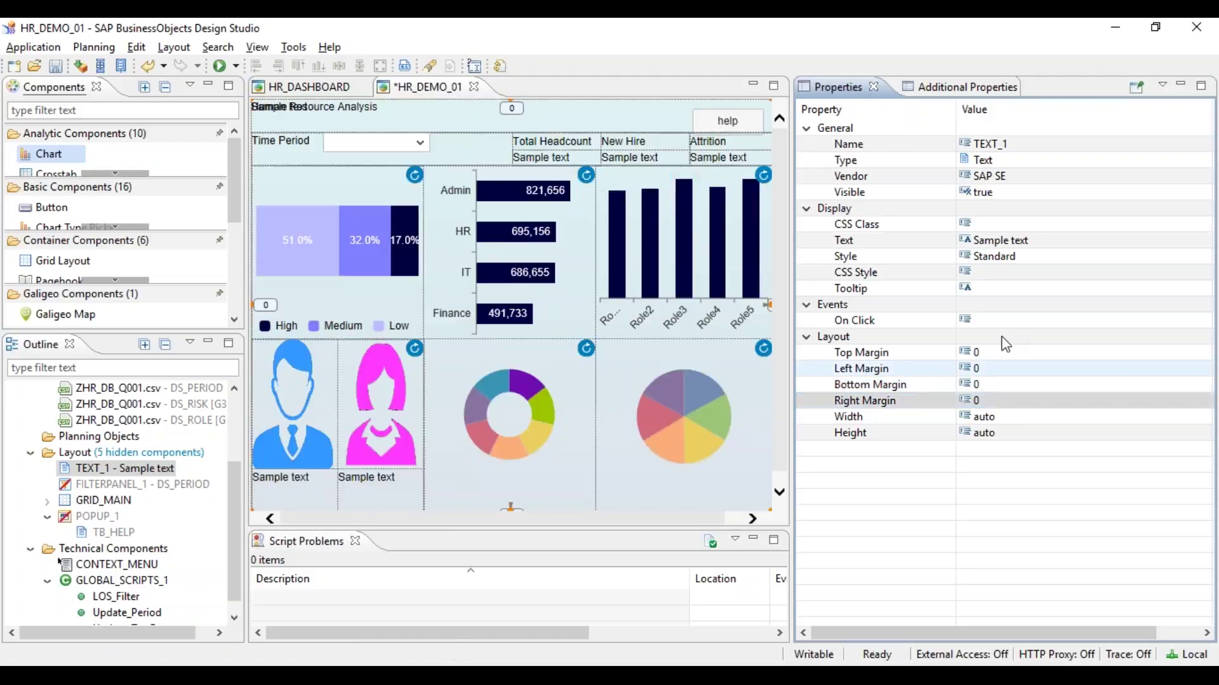
# Clear the displayed text of TEXT_1 and give it the CSS style "background-color: white;"
pyautogui.click(1003, 240)
pyautogui.press('BackSpace')
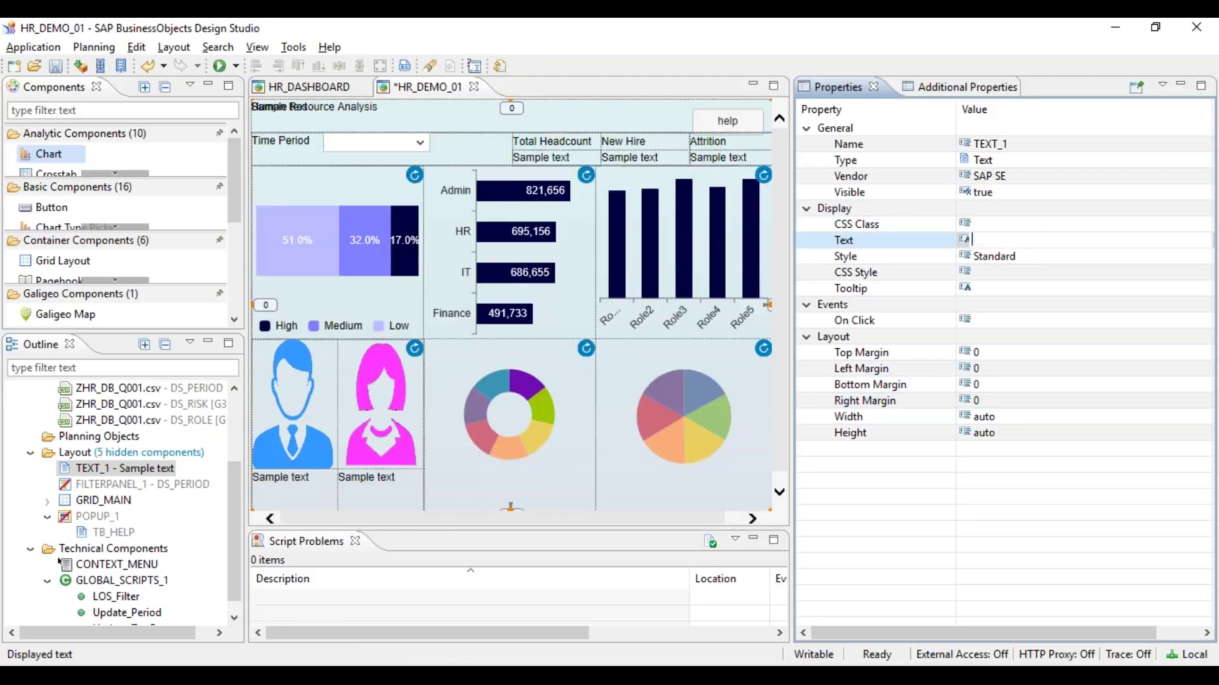
pyautogui.press('Return')
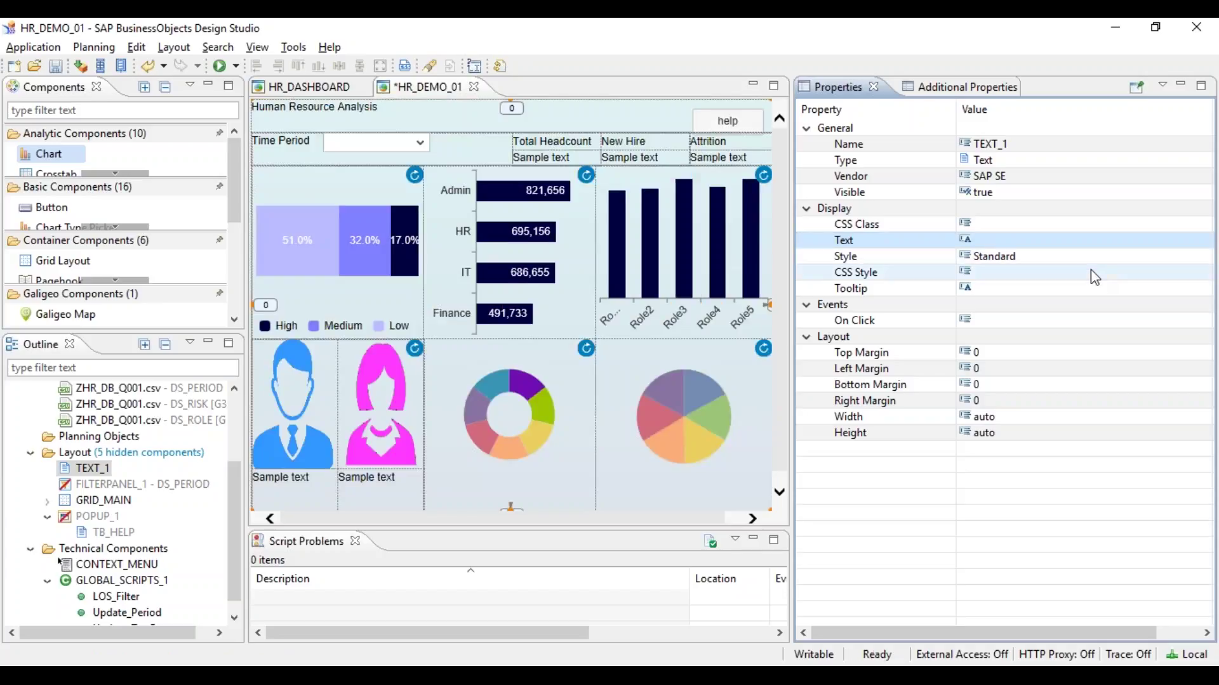
pyautogui.click(954, 272)
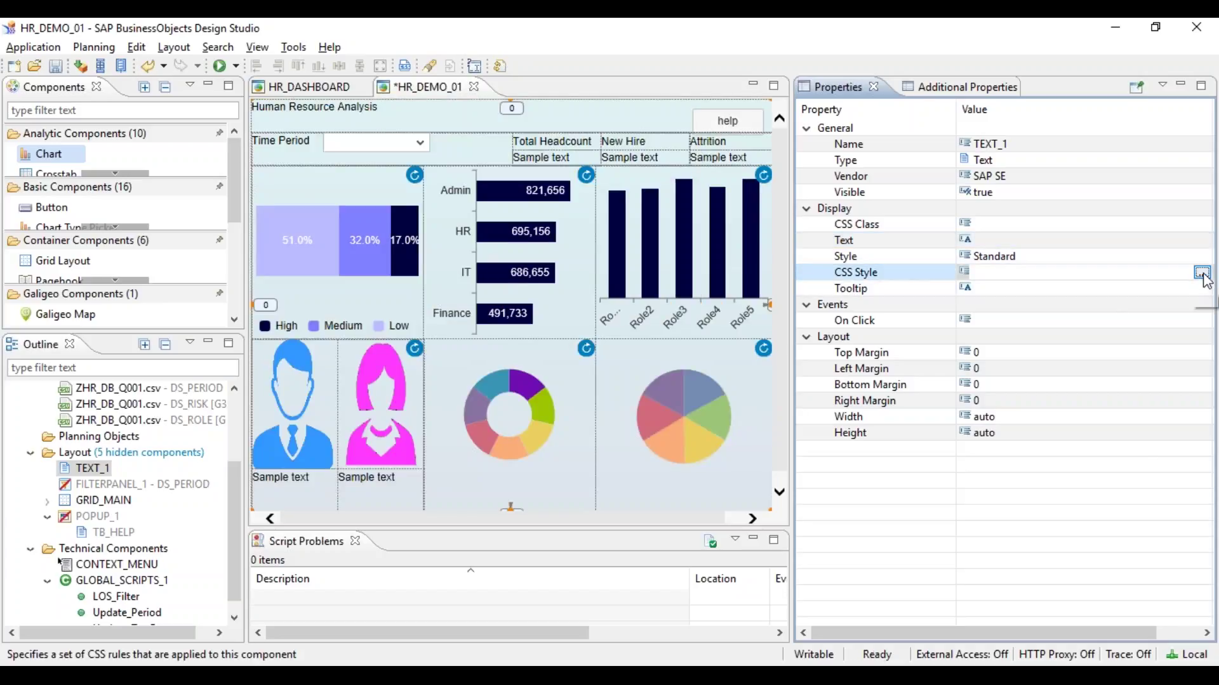
pyautogui.click(1202, 273)
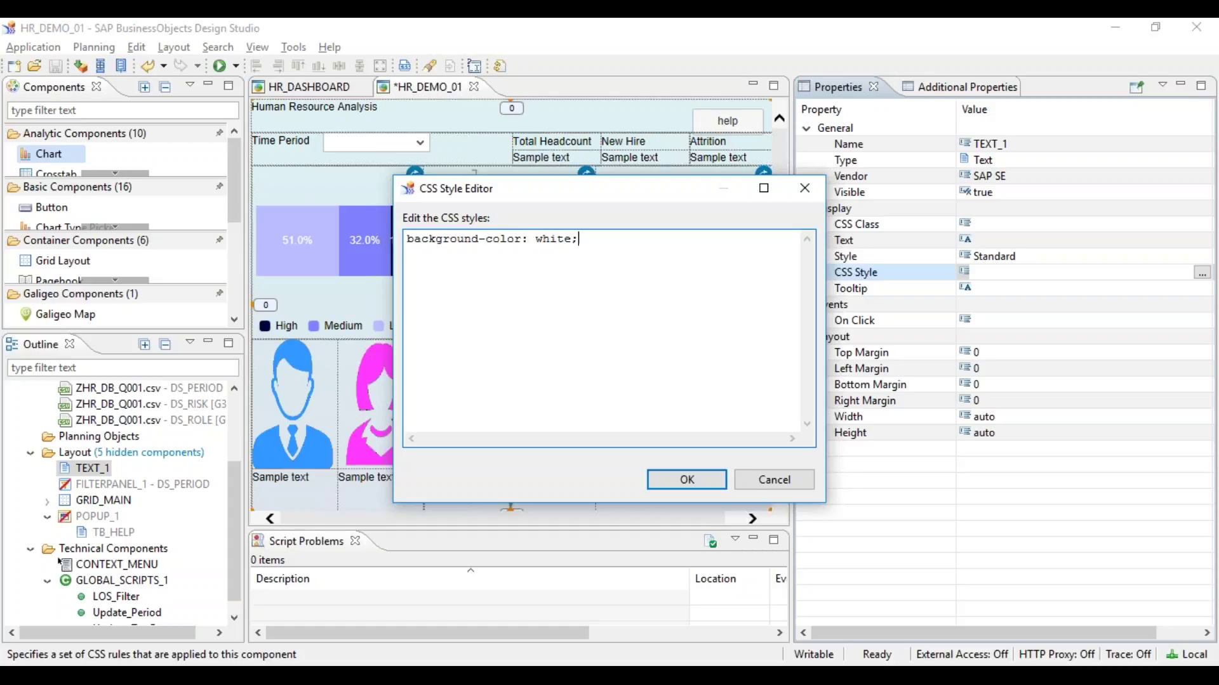
pyautogui.click(683, 483)
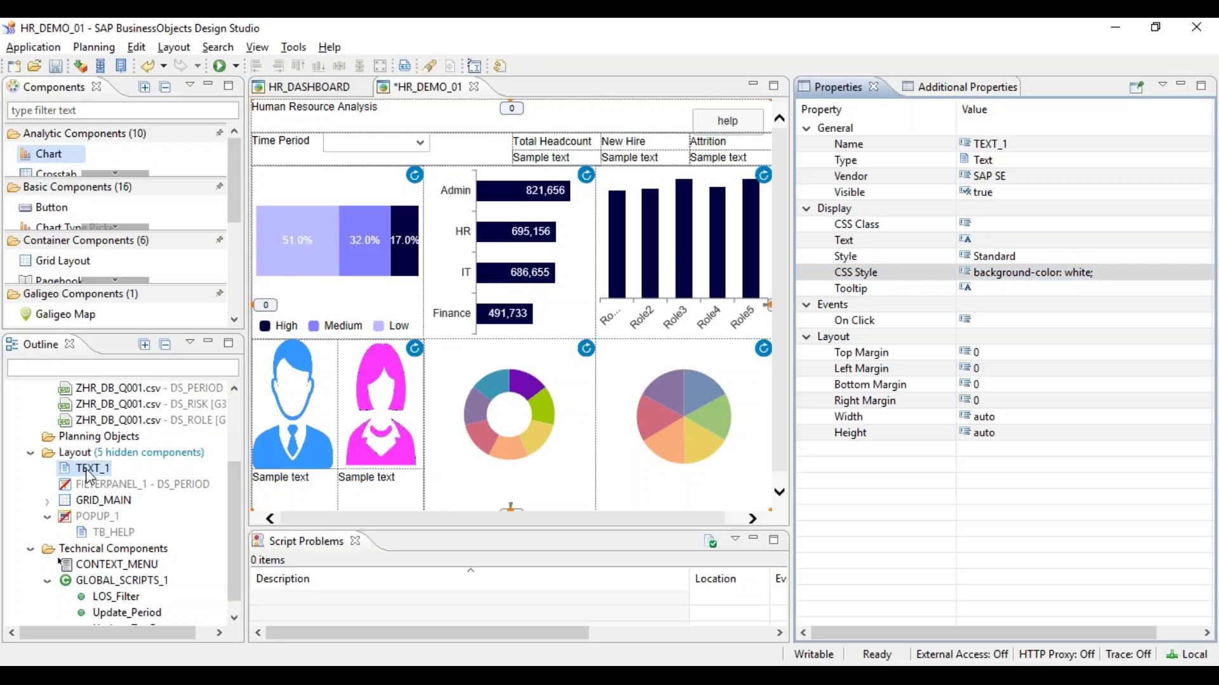
# Hide TEXT_1 in the design view and set its Visible property to false
pyautogui.rightClick(89, 473)
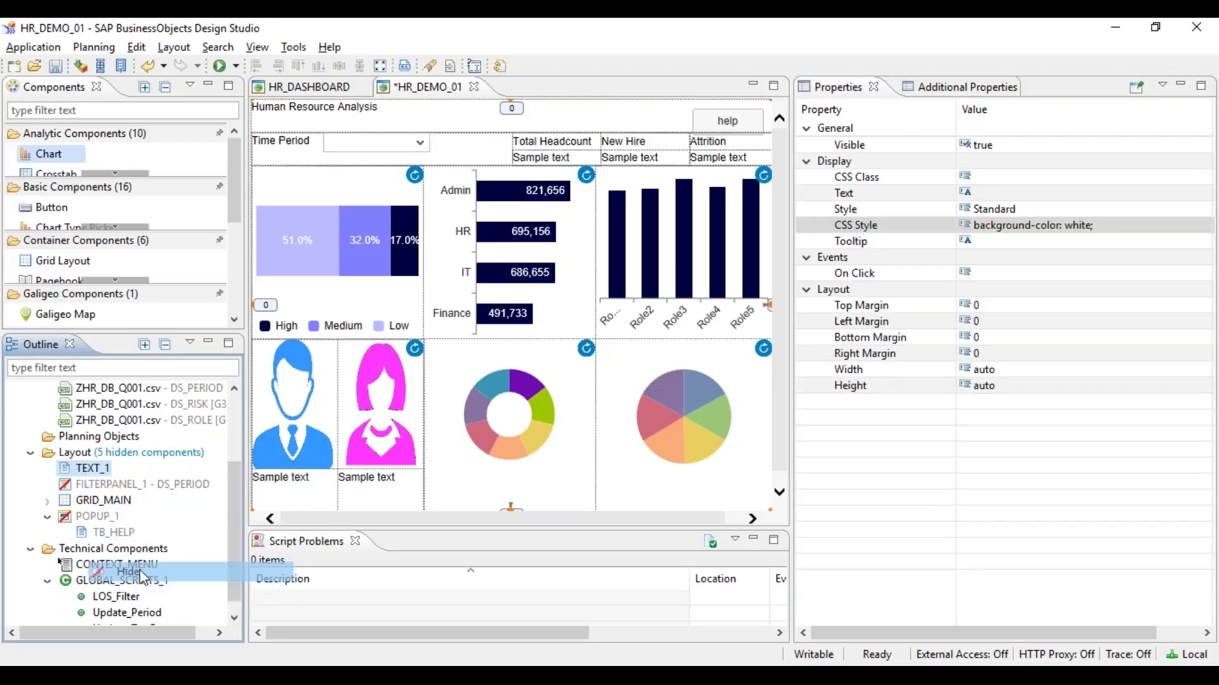
pyautogui.click(130, 572)
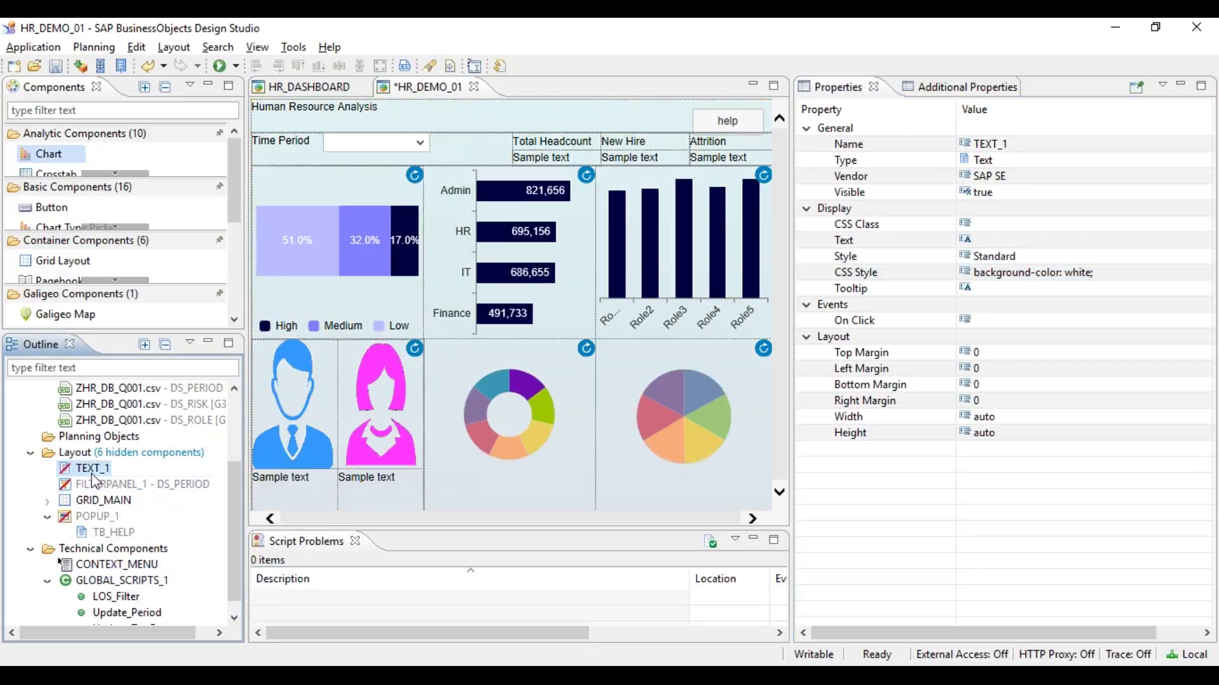
pyautogui.click(1083, 193)
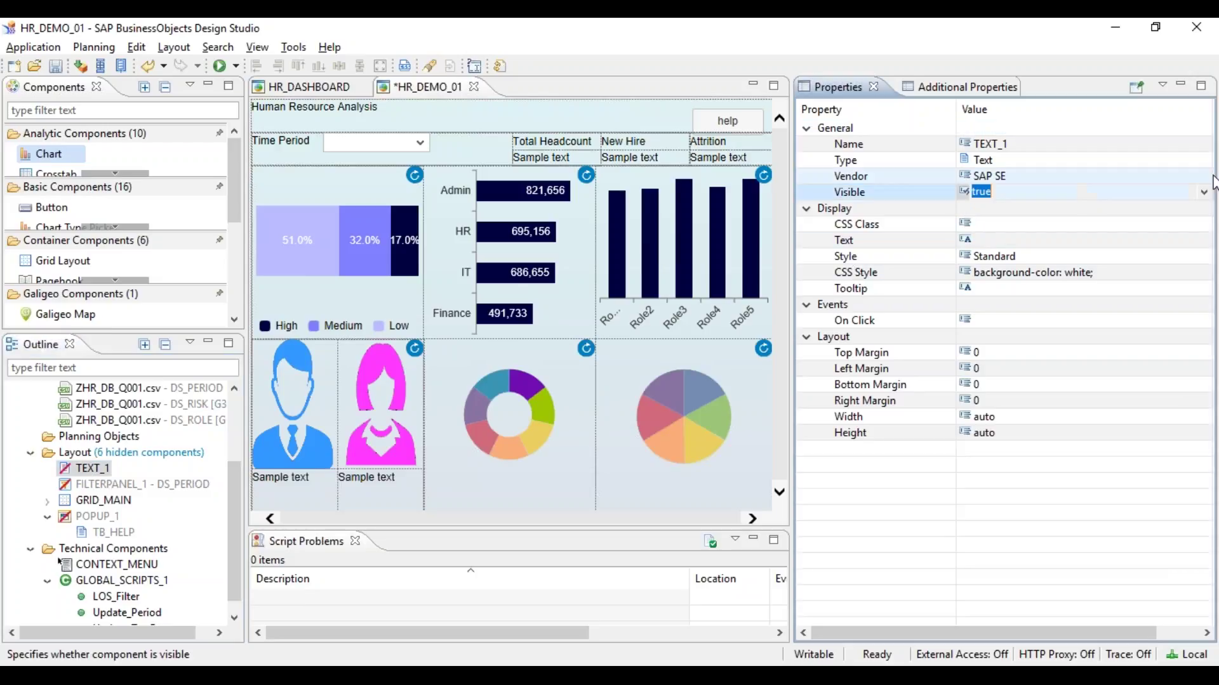
pyautogui.click(1204, 196)
pyautogui.click(990, 207)
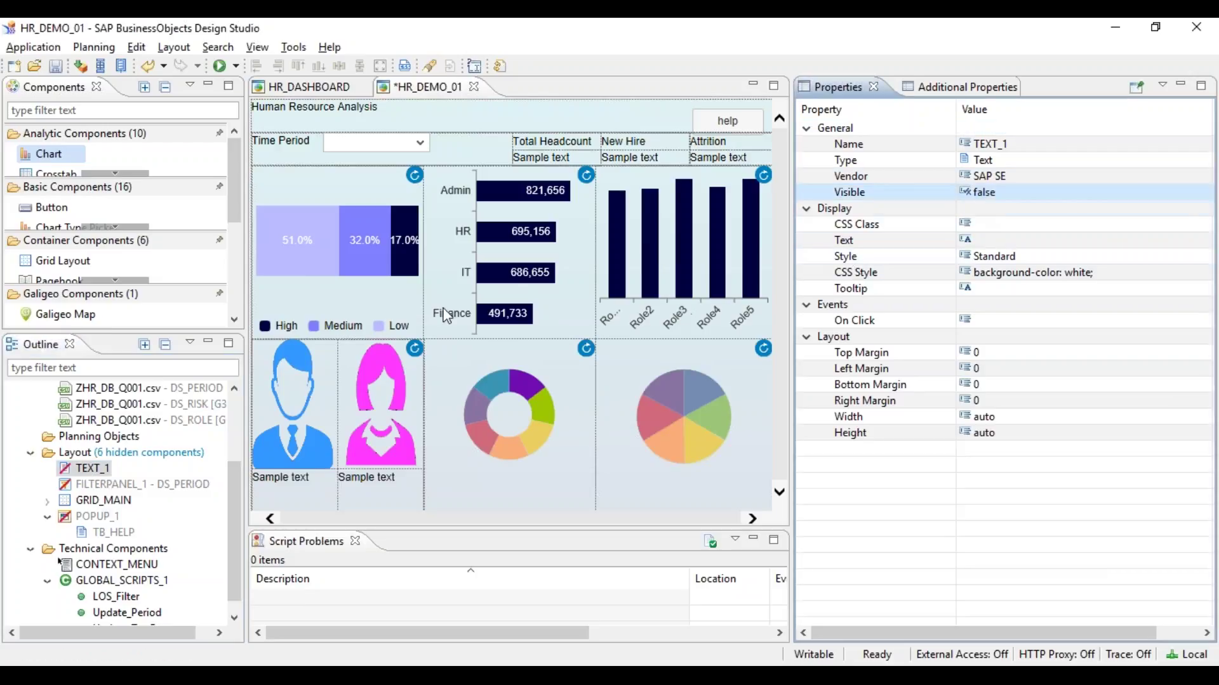
pyautogui.click(98, 472)
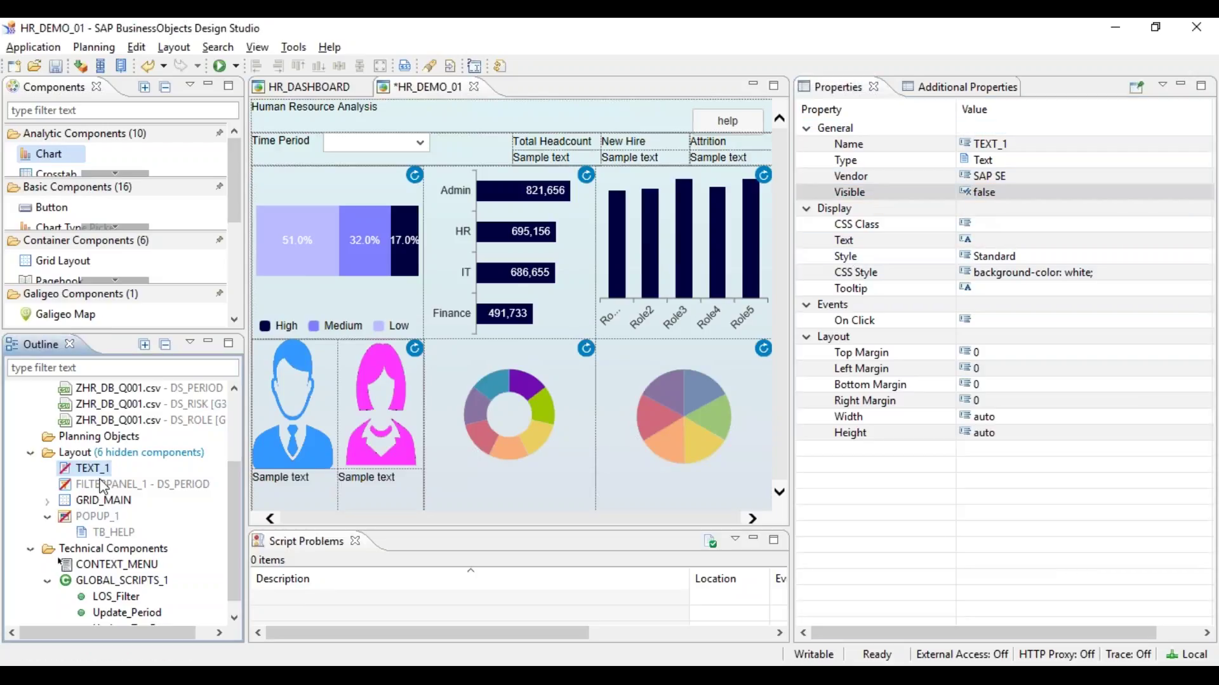
pyautogui.click(48, 501)
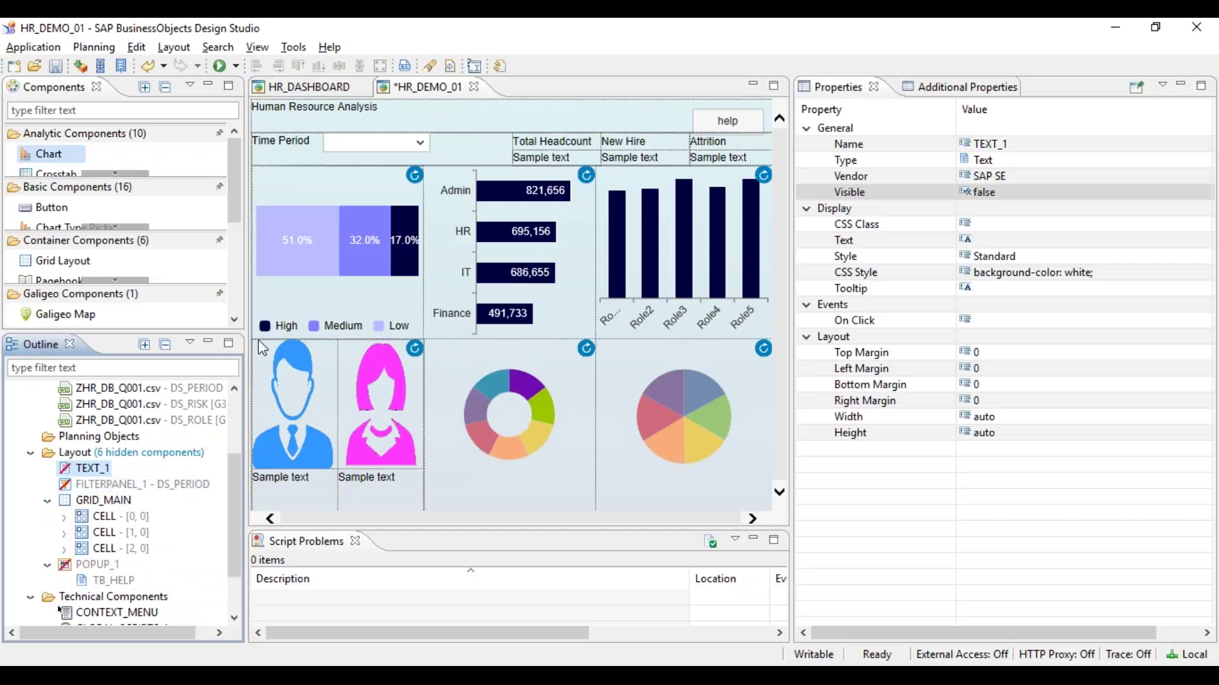
pyautogui.click(316, 258)
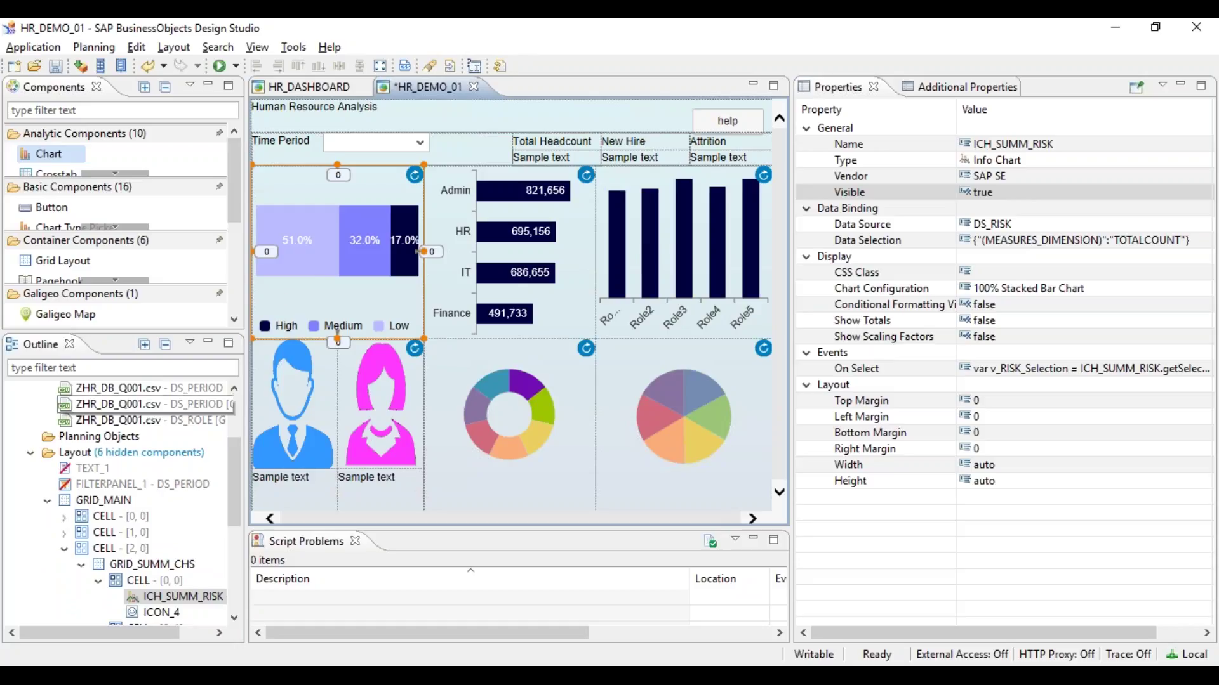
pyautogui.click(92, 471)
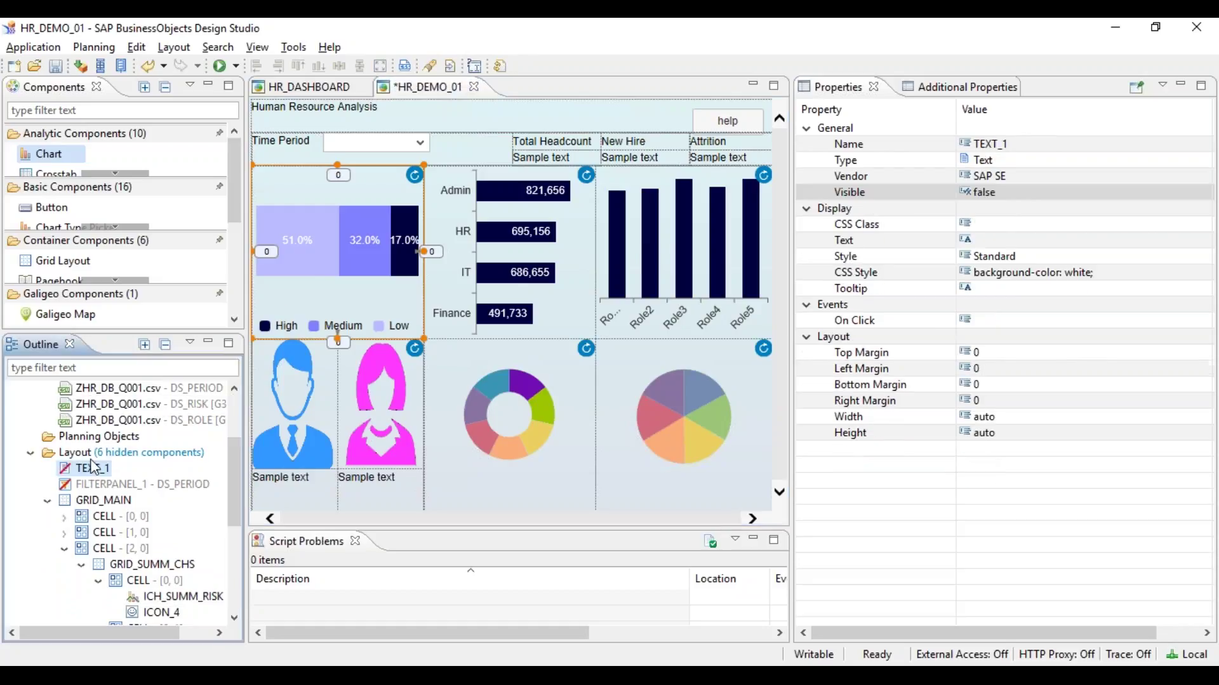
pyautogui.rightClick(83, 461)
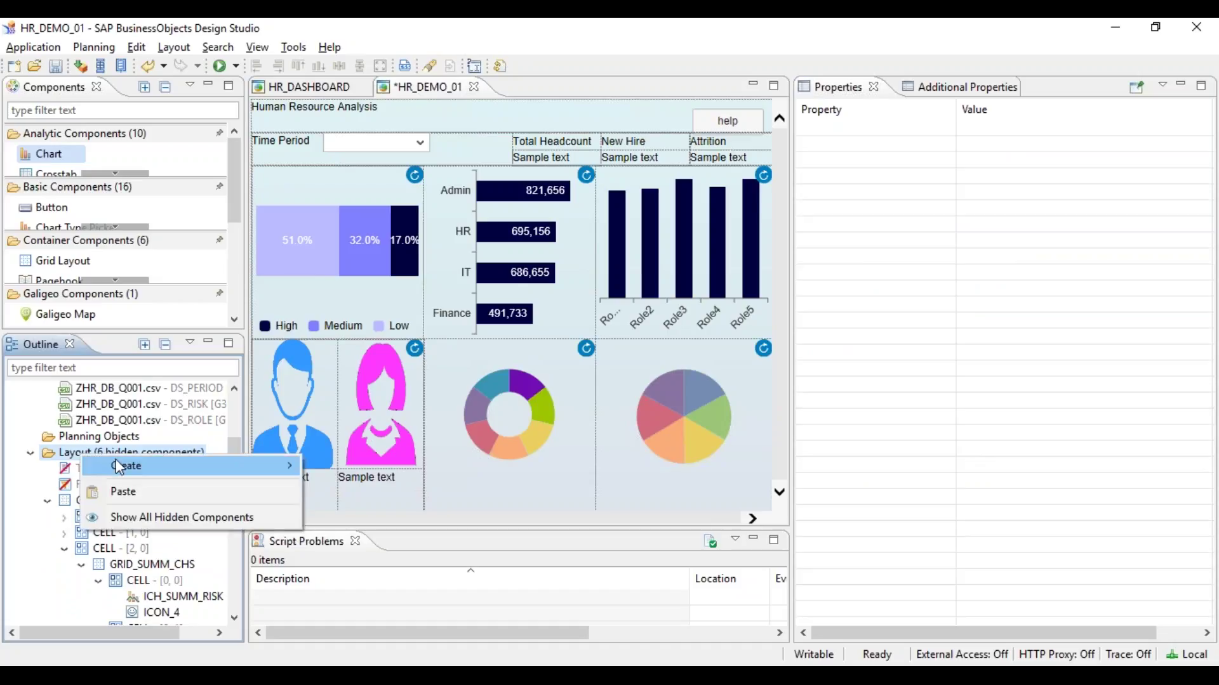
pyautogui.moveTo(86, 467)
pyautogui.press('Escape')
pyautogui.press('Escape')
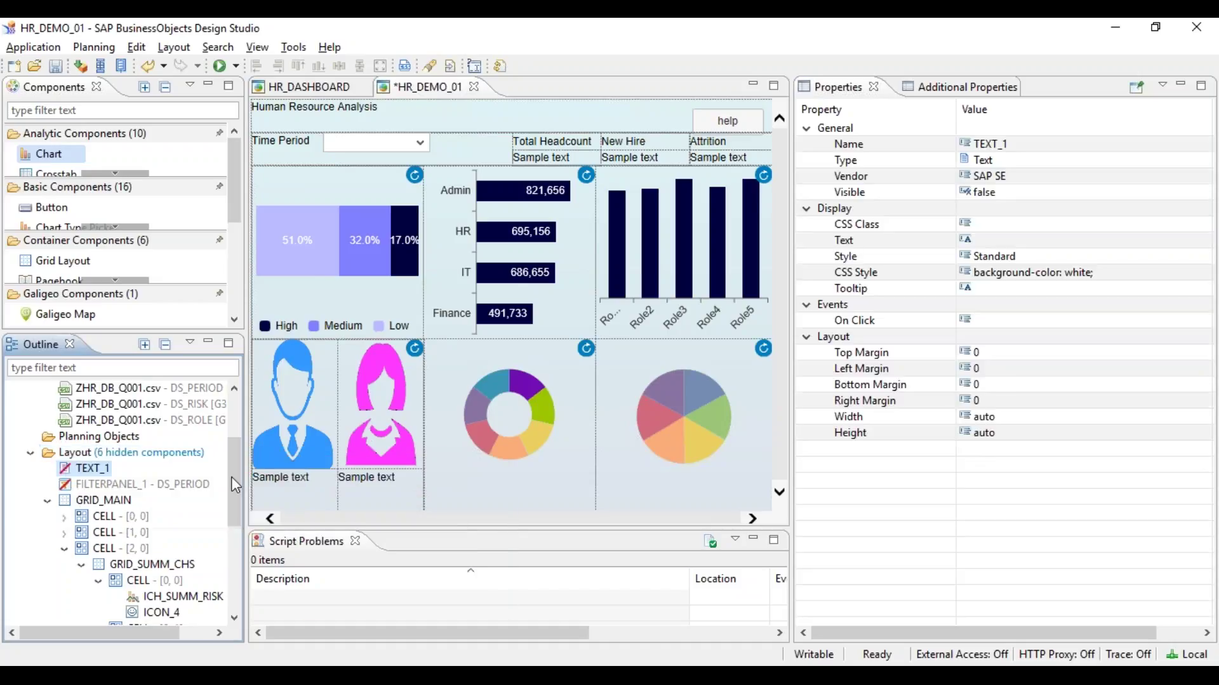
# Switch to Microsoft Word and create a blank document
pyautogui.moveTo(635, 679)
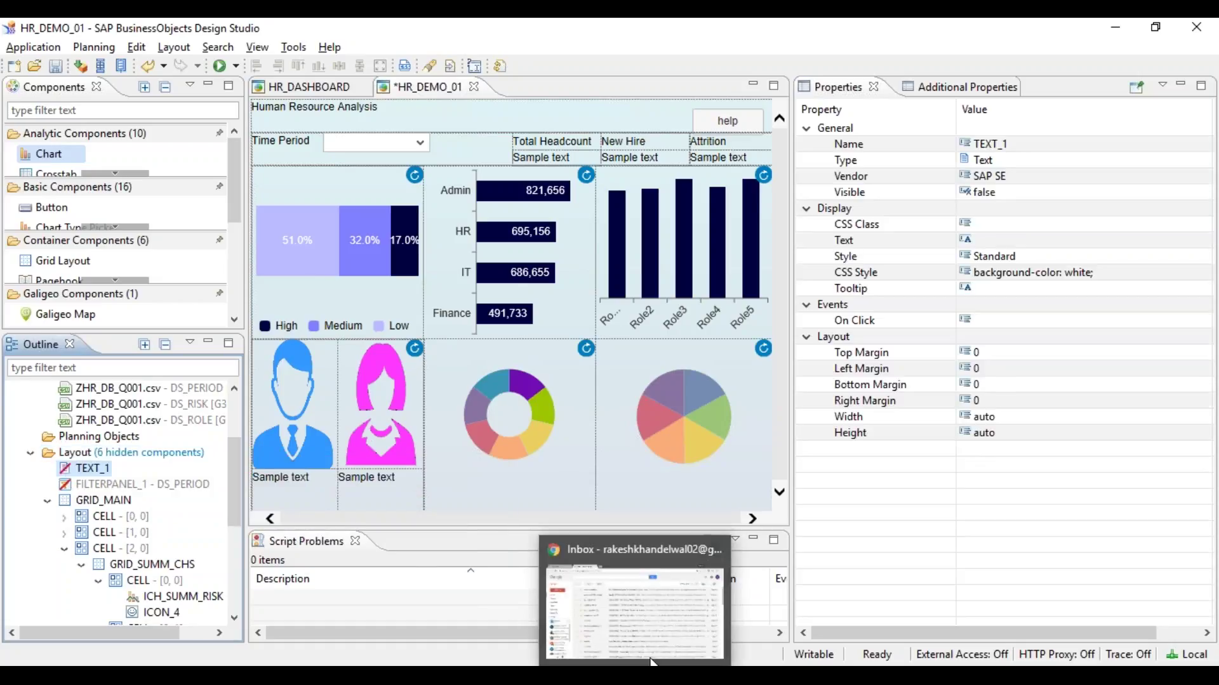
pyautogui.press('super')
pyautogui.write('wor')
pyautogui.press('Return')
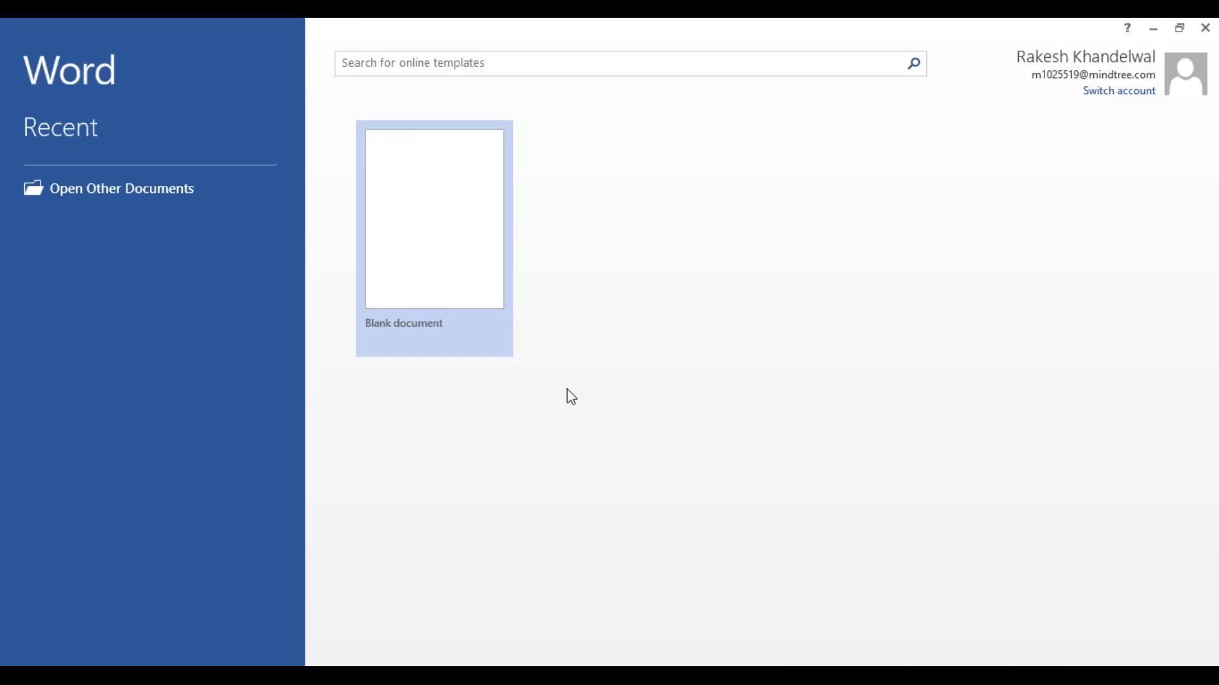
pyautogui.click(468, 271)
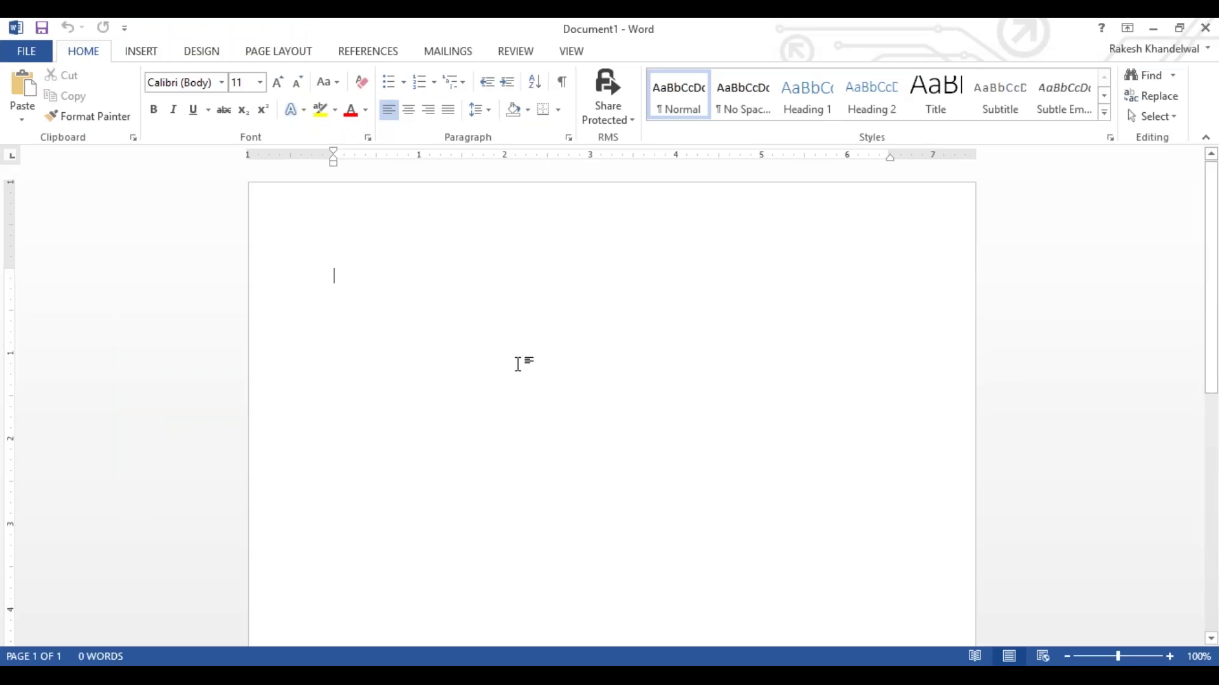
# Write the line "This is xxx company dashboard" in the blank document
pyautogui.write('This is')
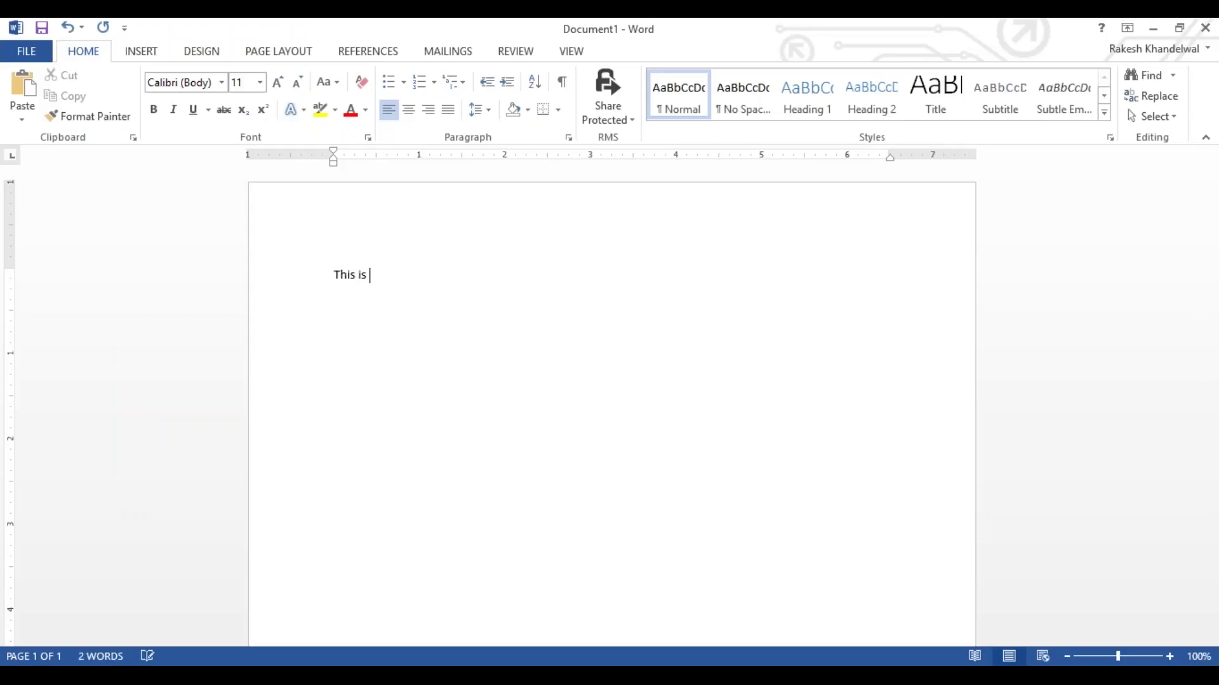
pyautogui.write(' xxx compay dashboard')
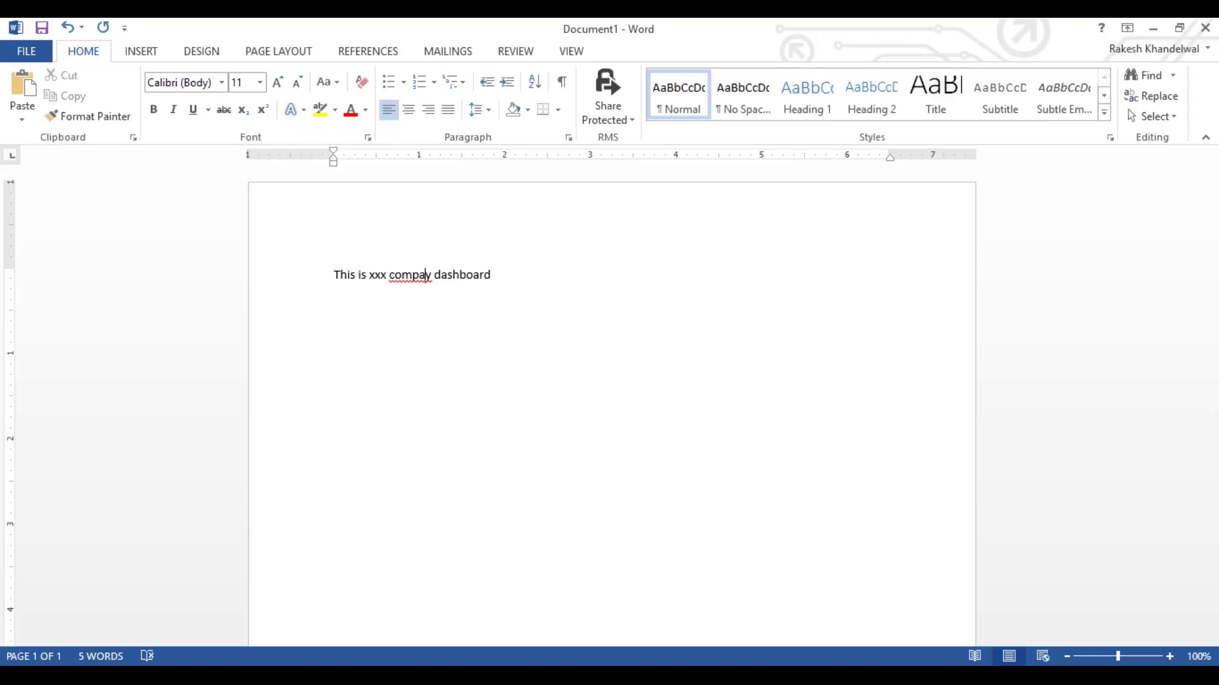
pyautogui.write('n')
# Set the font size of the line "This is xxx company dashboard" to 48
pyautogui.moveTo(574, 283); pyautogui.dragTo(256, 246)
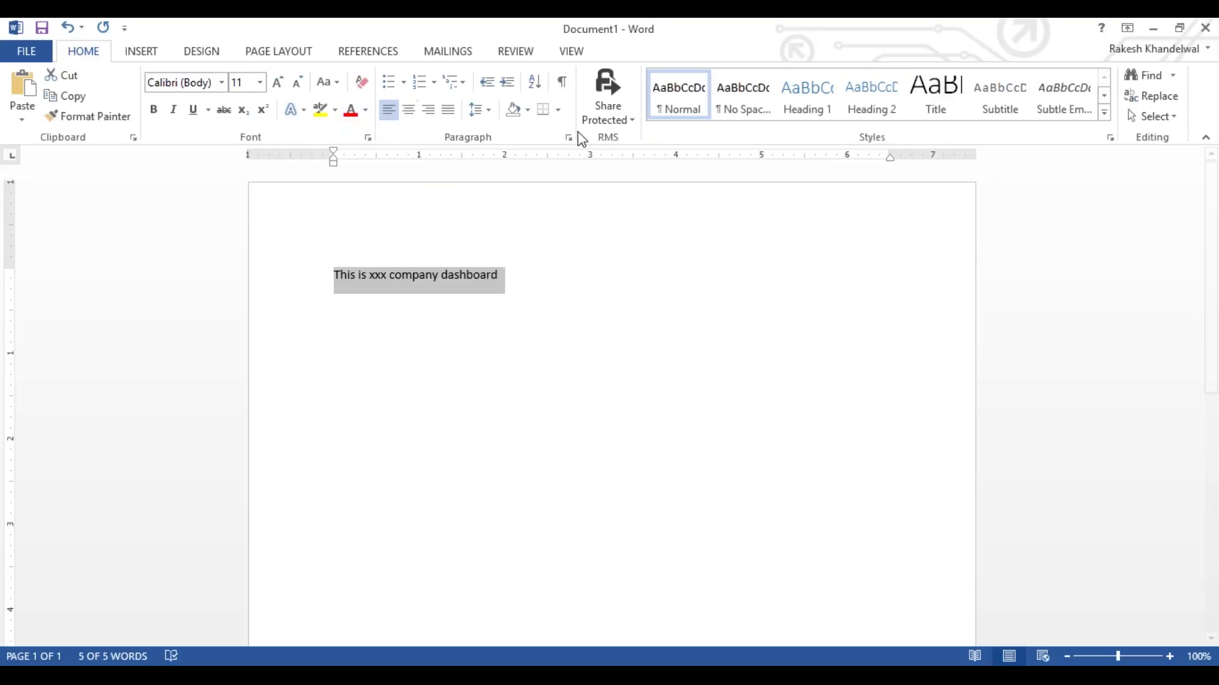
pyautogui.click(260, 83)
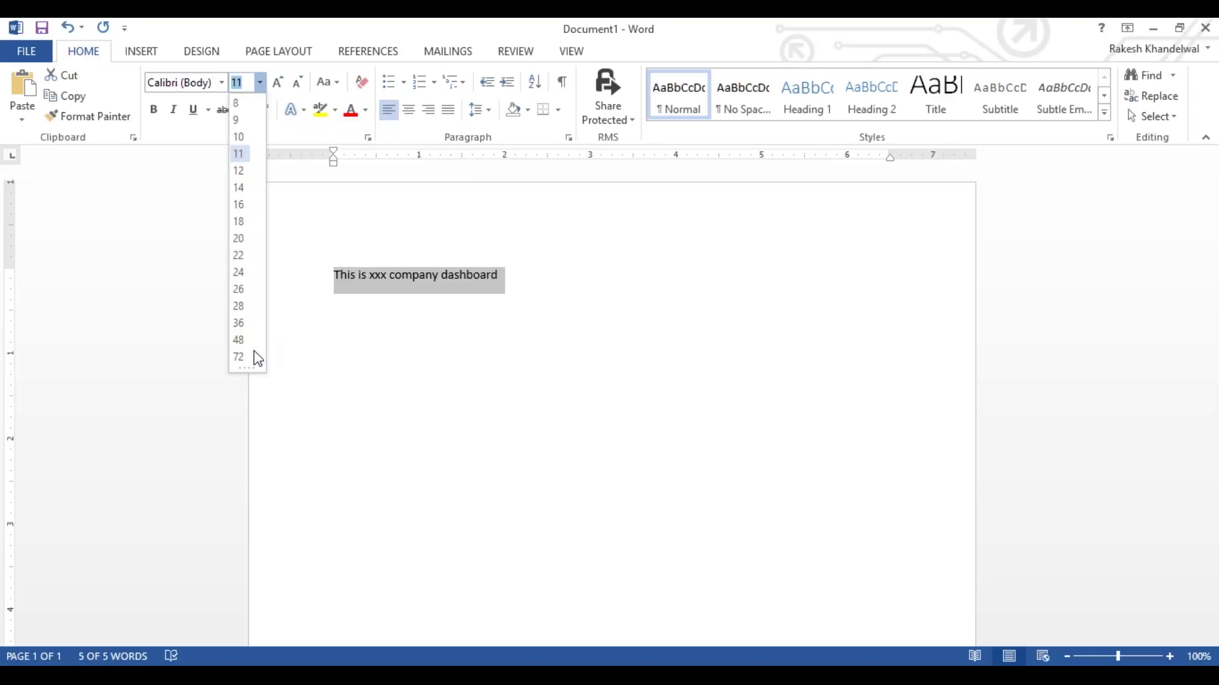
pyautogui.click(238, 340)
pyautogui.click(721, 389)
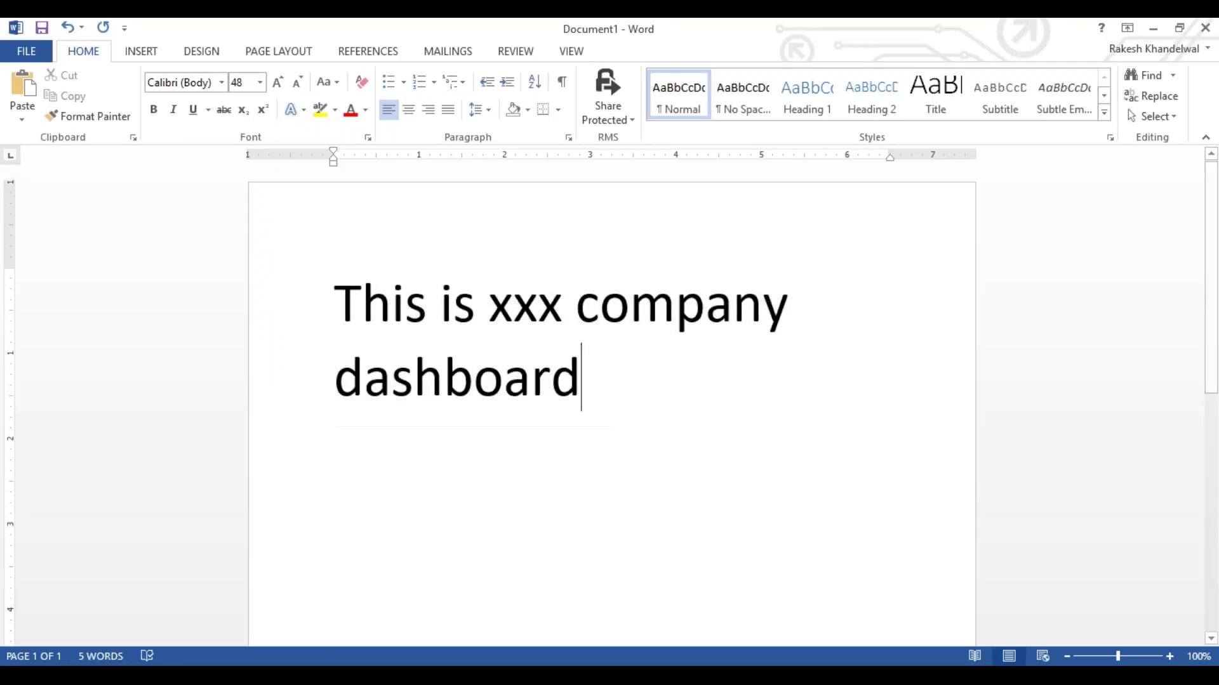
# Capitalize the first letter of "dashboard" in the document line
pyautogui.click(570, 53)
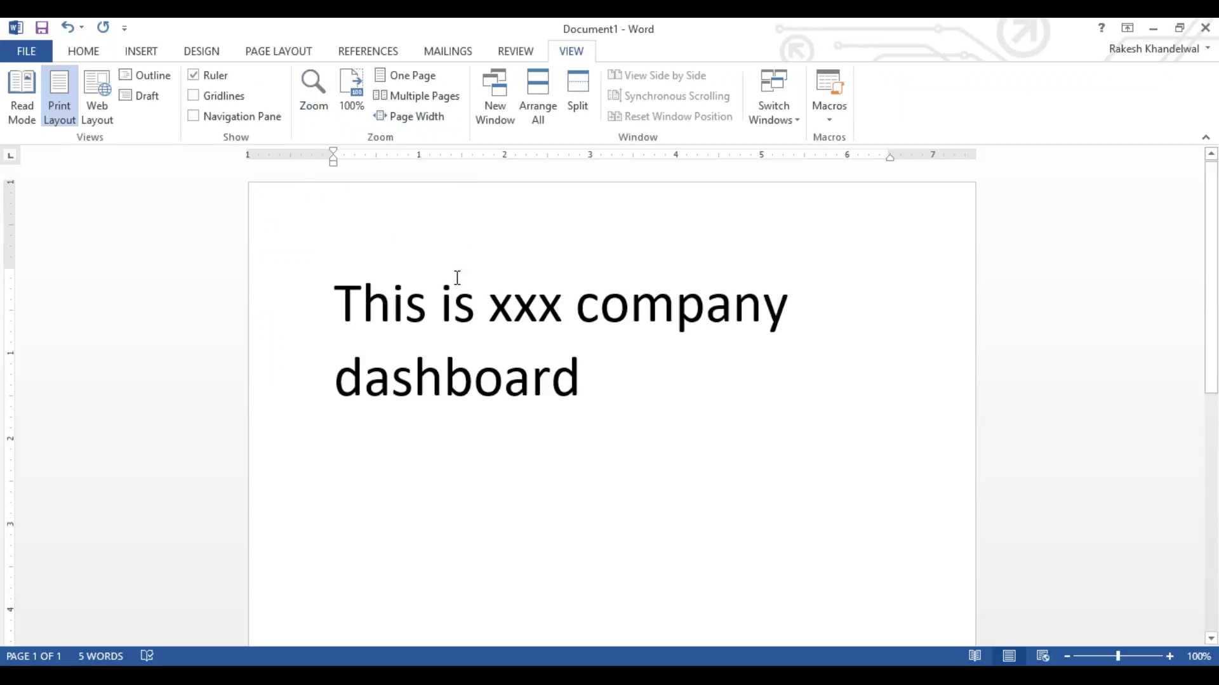
pyautogui.click(810, 320)
pyautogui.press('Delete')
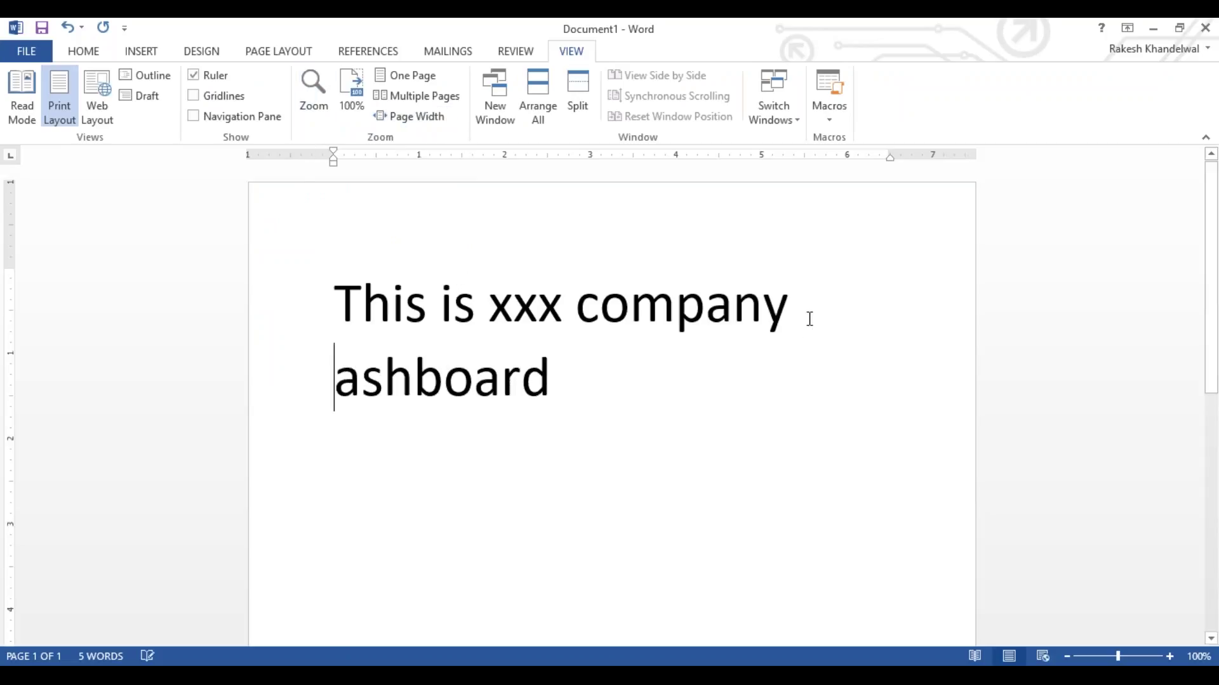
pyautogui.write('D')
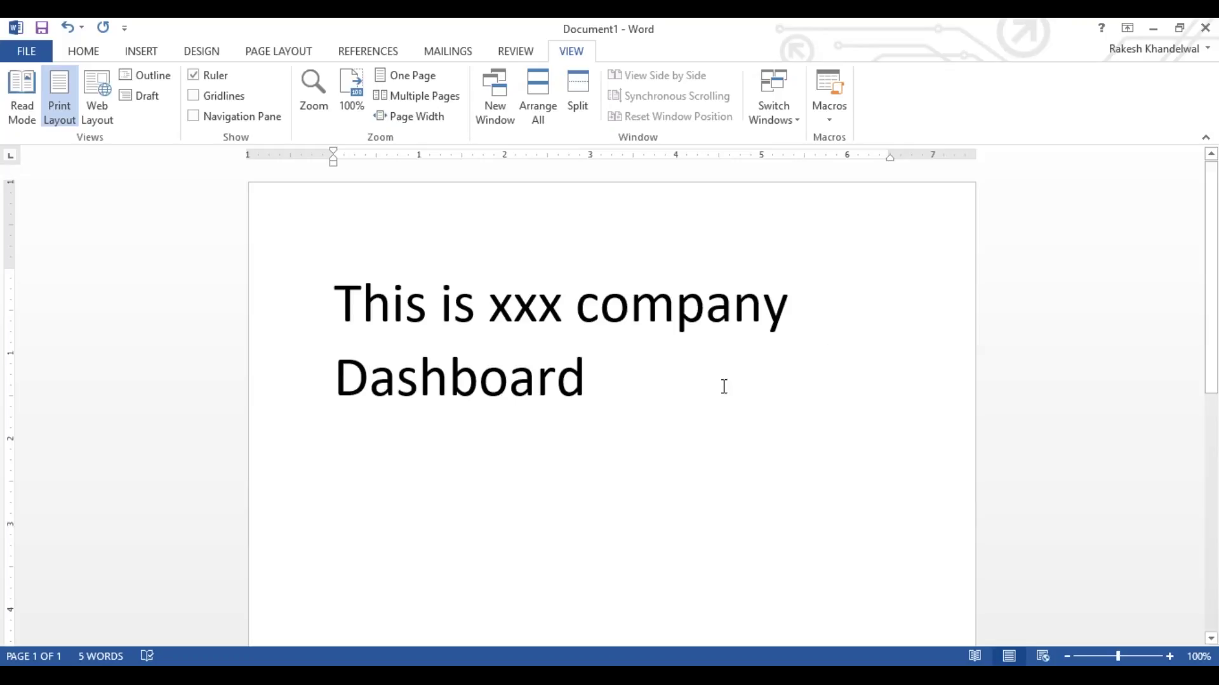
# Center the whole line "This is xxx company Dashboard" on the page
pyautogui.hotkey('ctrl', 'a')
pyautogui.click(88, 52)
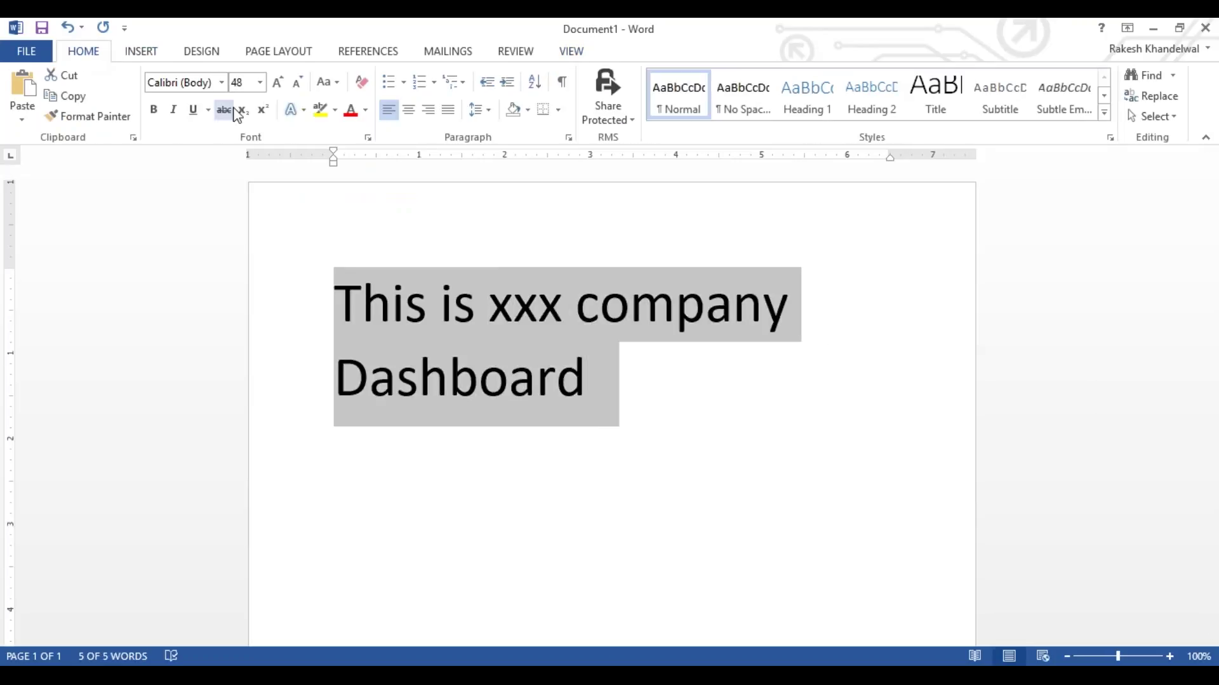
pyautogui.click(409, 109)
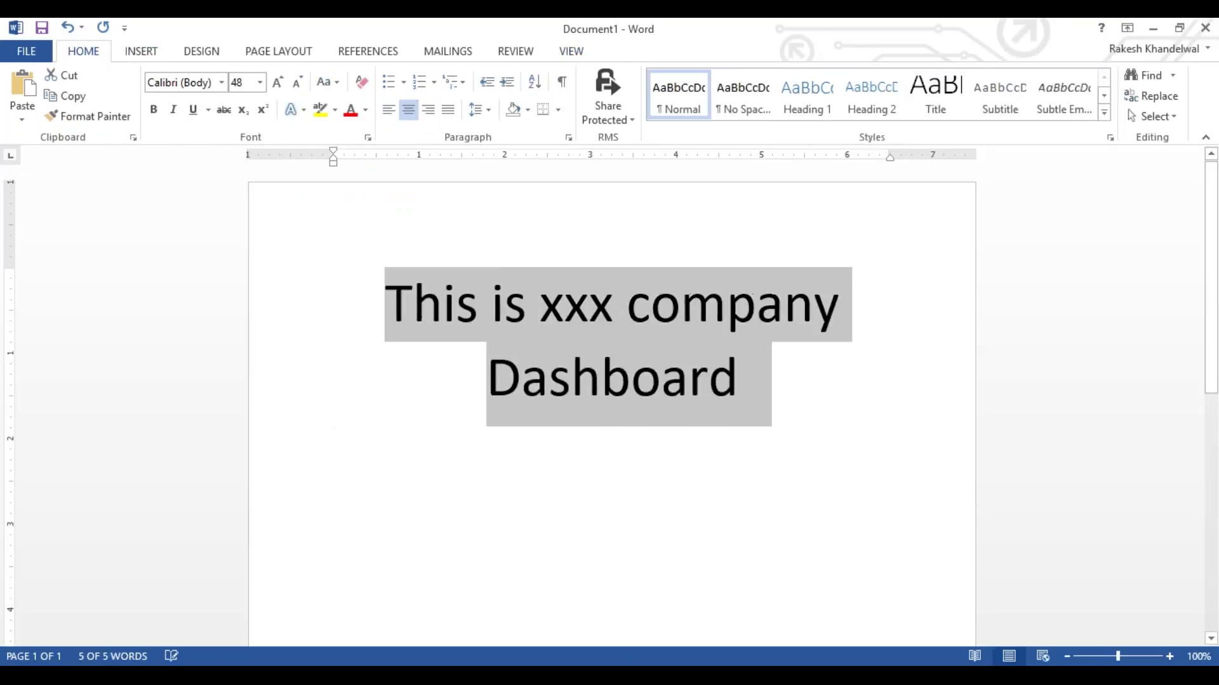
# Add four blank lines below "This is xxx company Dashboard"
pyautogui.click(487, 378)
pyautogui.press('End')
pyautogui.press('Return')
pyautogui.press('Return')
pyautogui.press('Return')
pyautogui.press('Return')
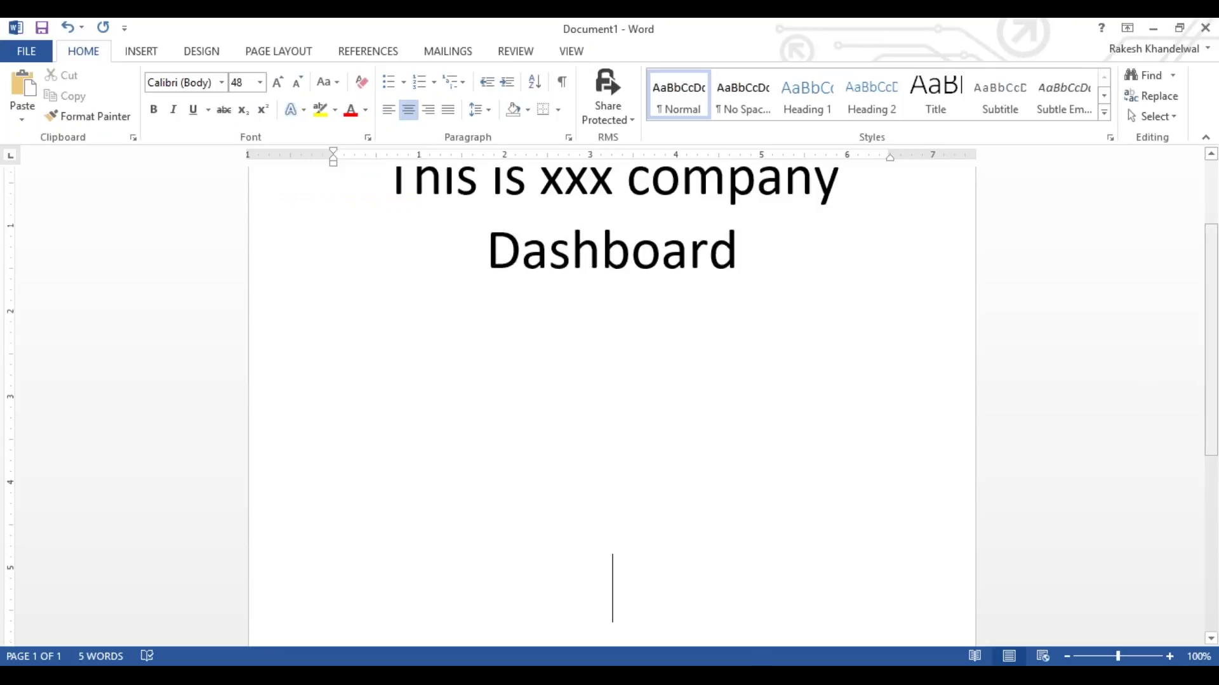
pyautogui.hotkey('ctrl', 'Home')
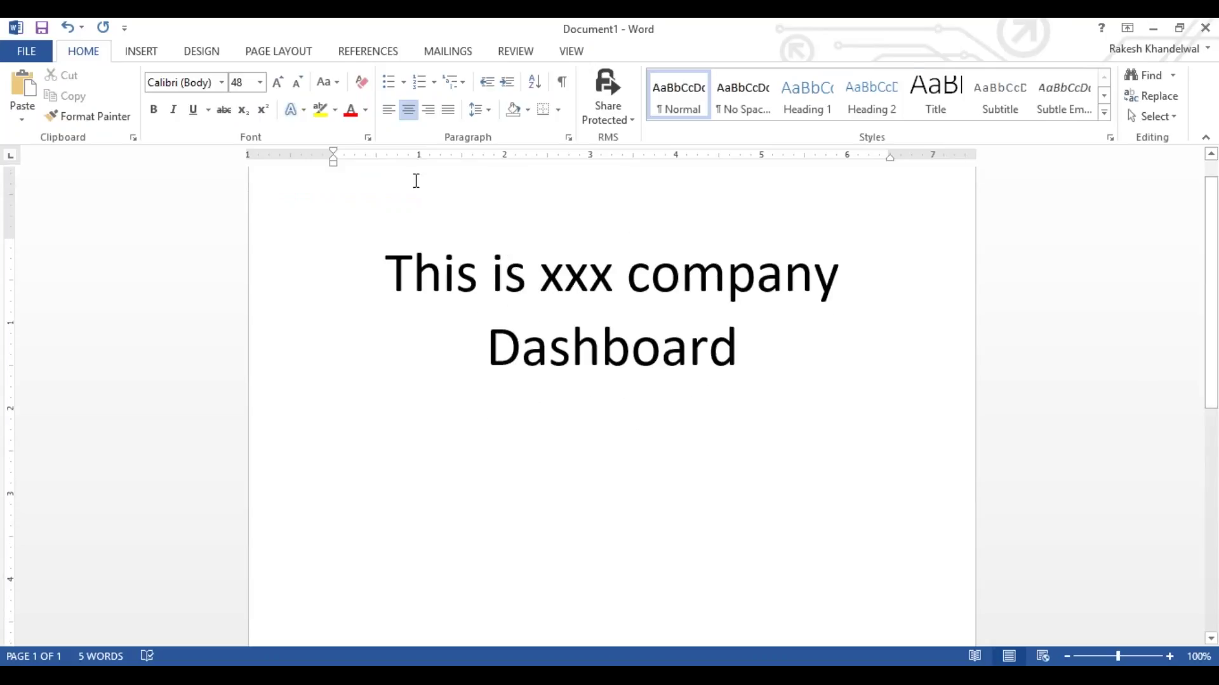
# Capture a screen clip of the centered text "This is xxx company Dashboard" and open Paint
pyautogui.press('Print')
pyautogui.moveTo(345, 220); pyautogui.dragTo(890, 403)
pyautogui.press('super')
pyautogui.write('mspaint')
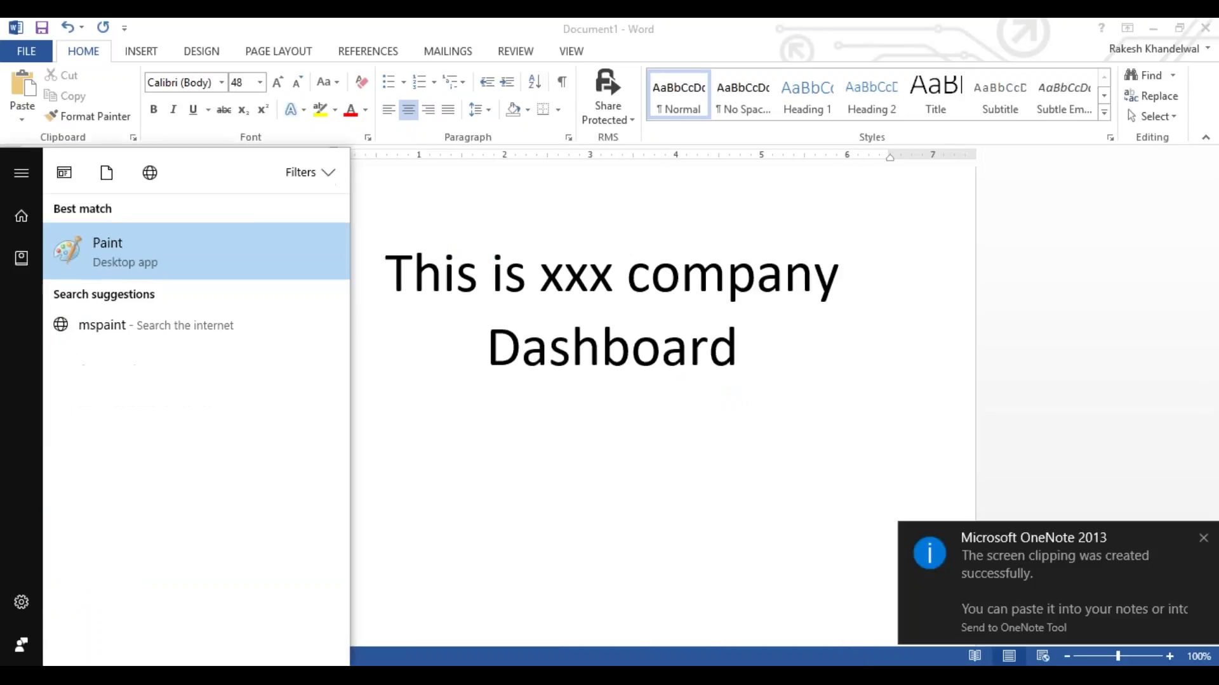
pyautogui.press('Return')
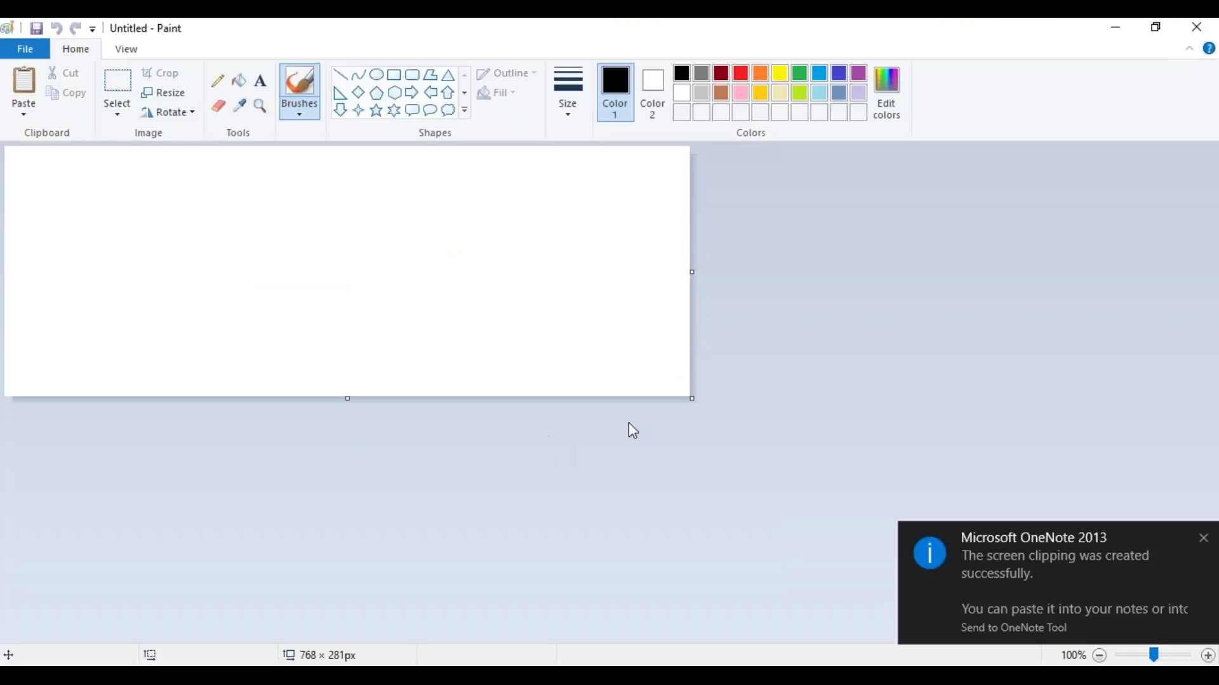
# Shrink the canvas to about 393 × 111 px, paste the clip, and save it as the PNG file logo on the Desktop
pyautogui.moveTo(691, 398); pyautogui.dragTo(357, 247)
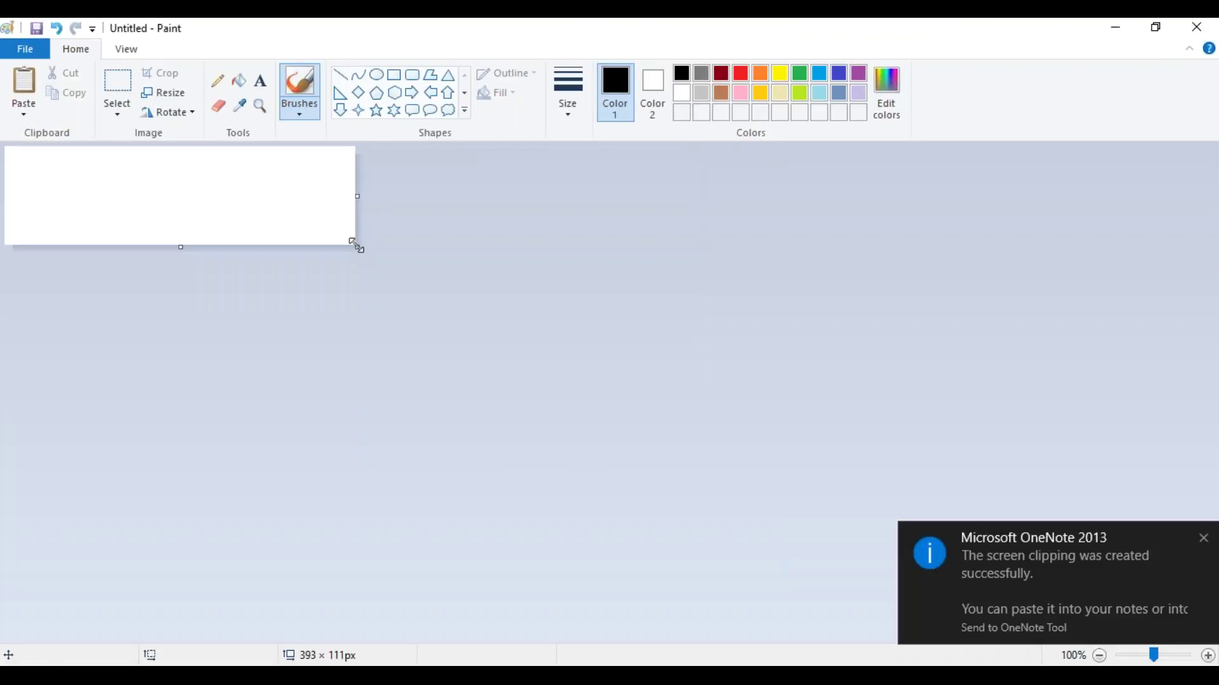
pyautogui.hotkey('ctrl', 'v')
pyautogui.hotkey('ctrl', 's')
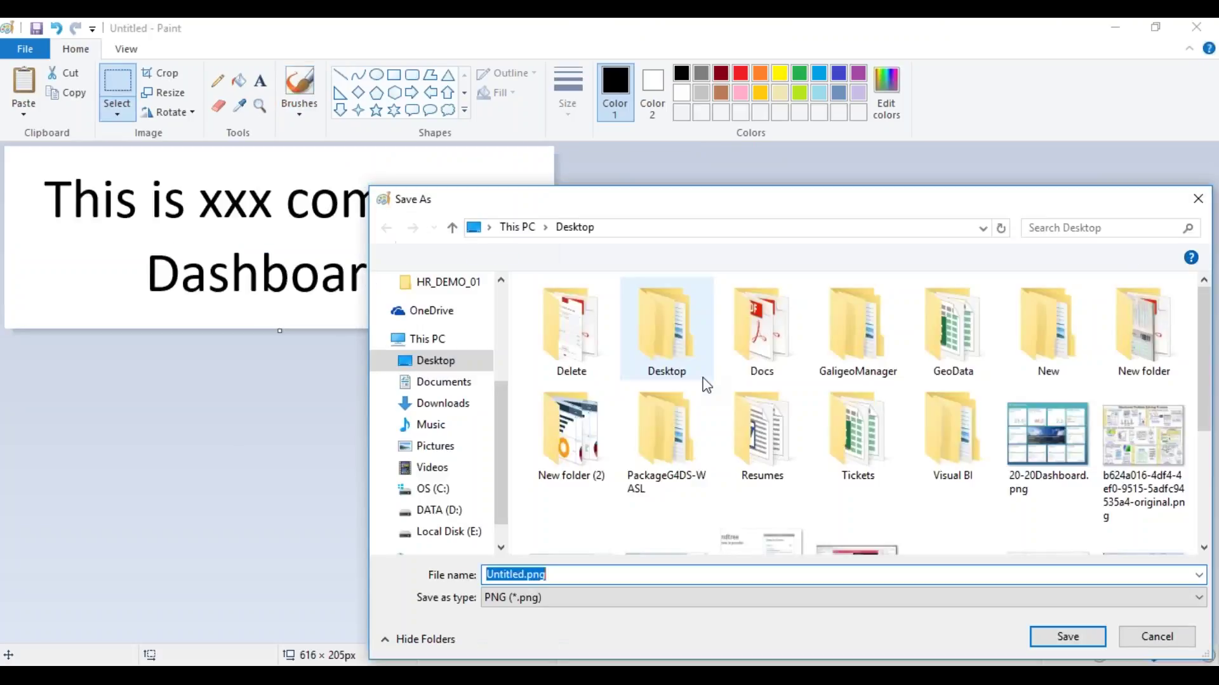
pyautogui.write('logo')
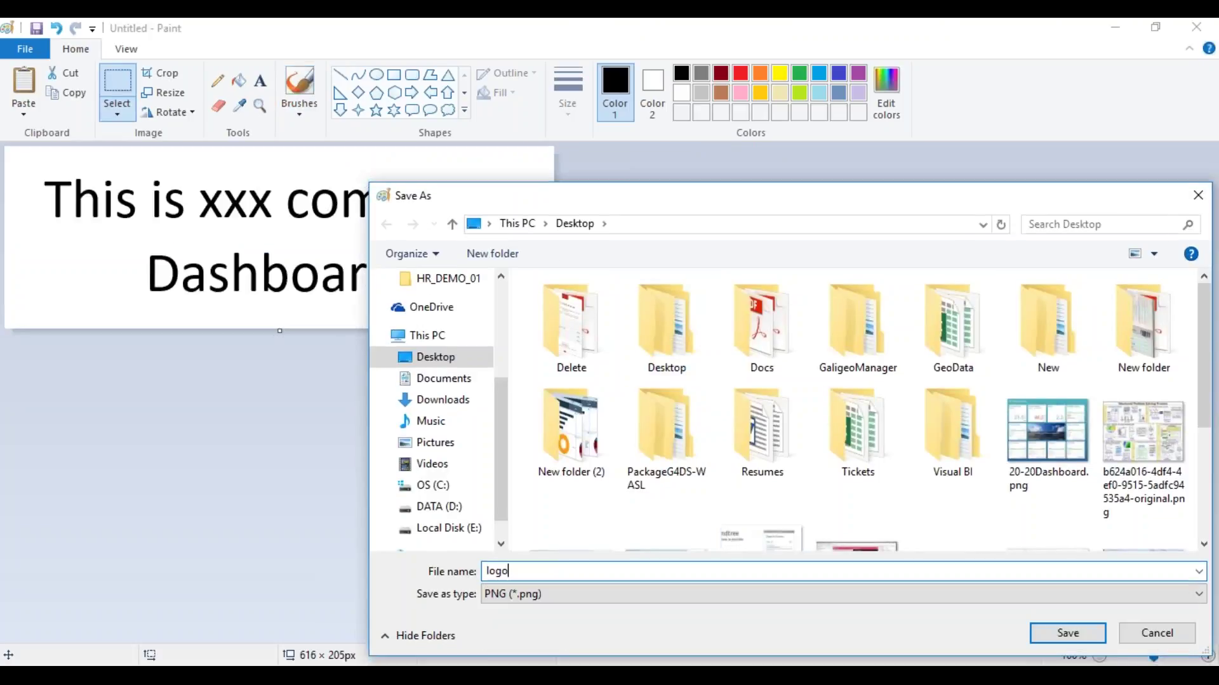
pyautogui.press('Return')
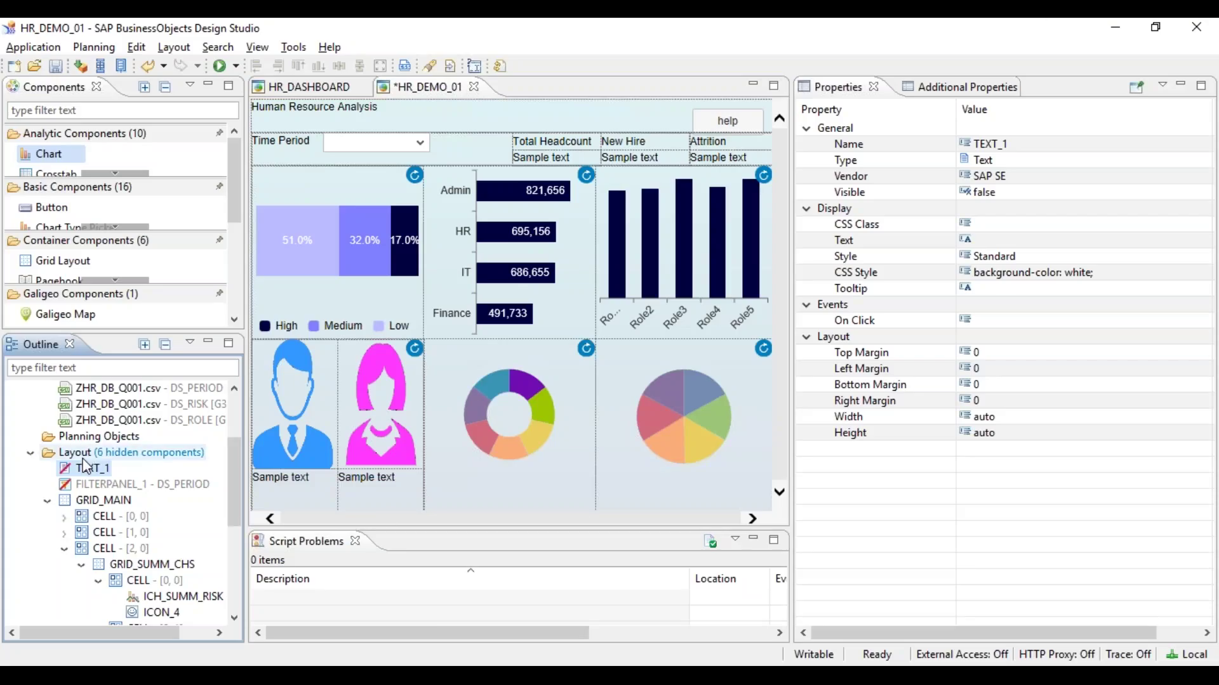
# Create an Image component under Layout in Design Studio and move it to the first place, above TEXT_1
pyautogui.rightClick(79, 455)
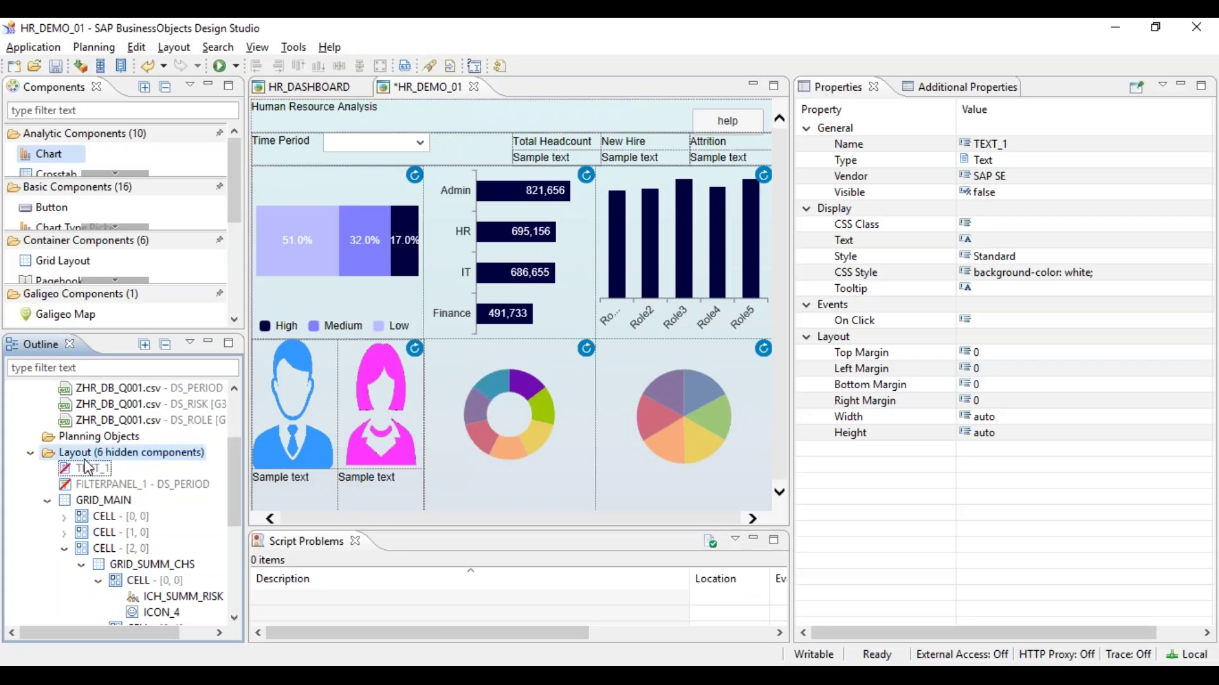
pyautogui.moveTo(101, 470)
pyautogui.moveTo(381, 491)
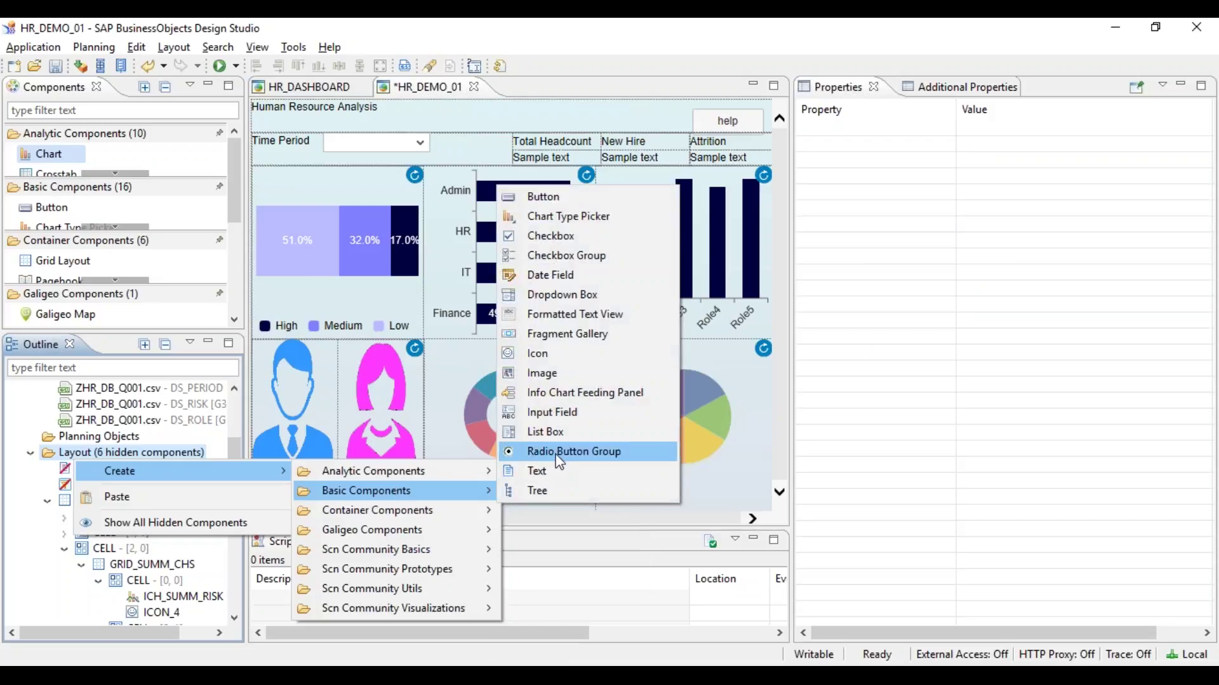
pyautogui.click(570, 379)
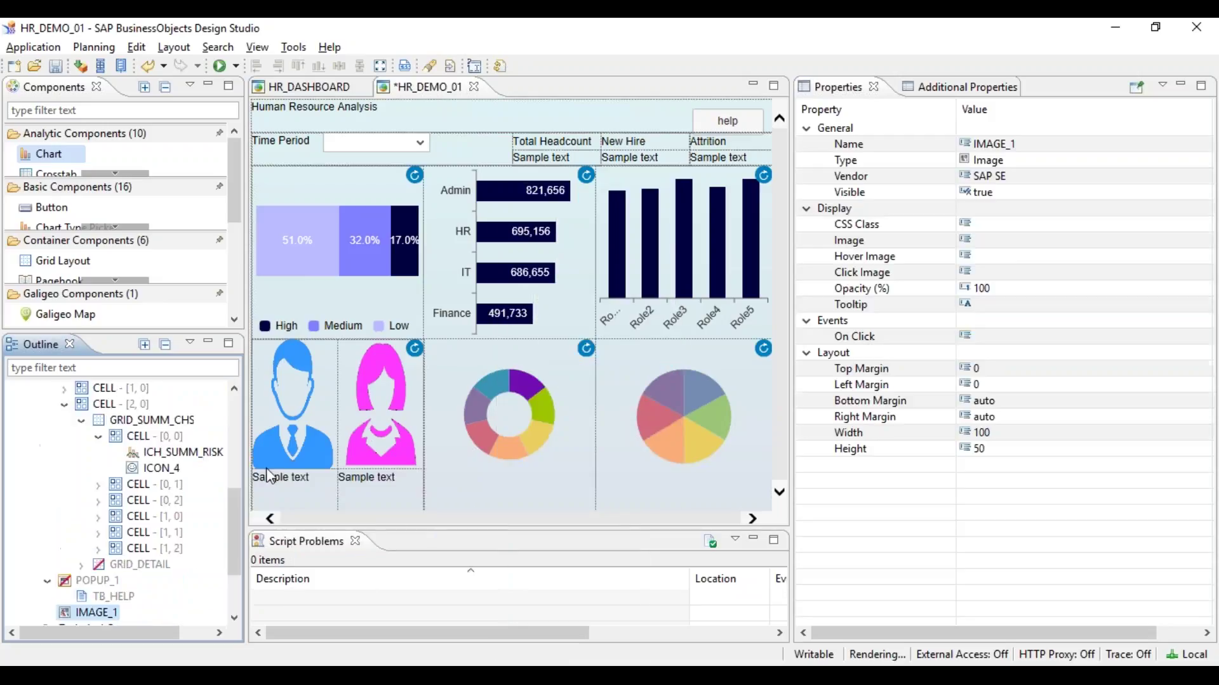
pyautogui.click(65, 404)
pyautogui.moveTo(94, 518); pyautogui.dragTo(90, 414)
# Set the width and height of IMAGE_1 to auto
pyautogui.click(990, 432)
pyautogui.write('auto')
pyautogui.press('Return')
pyautogui.click(1006, 449)
pyautogui.write('auto')
pyautogui.press('Return')
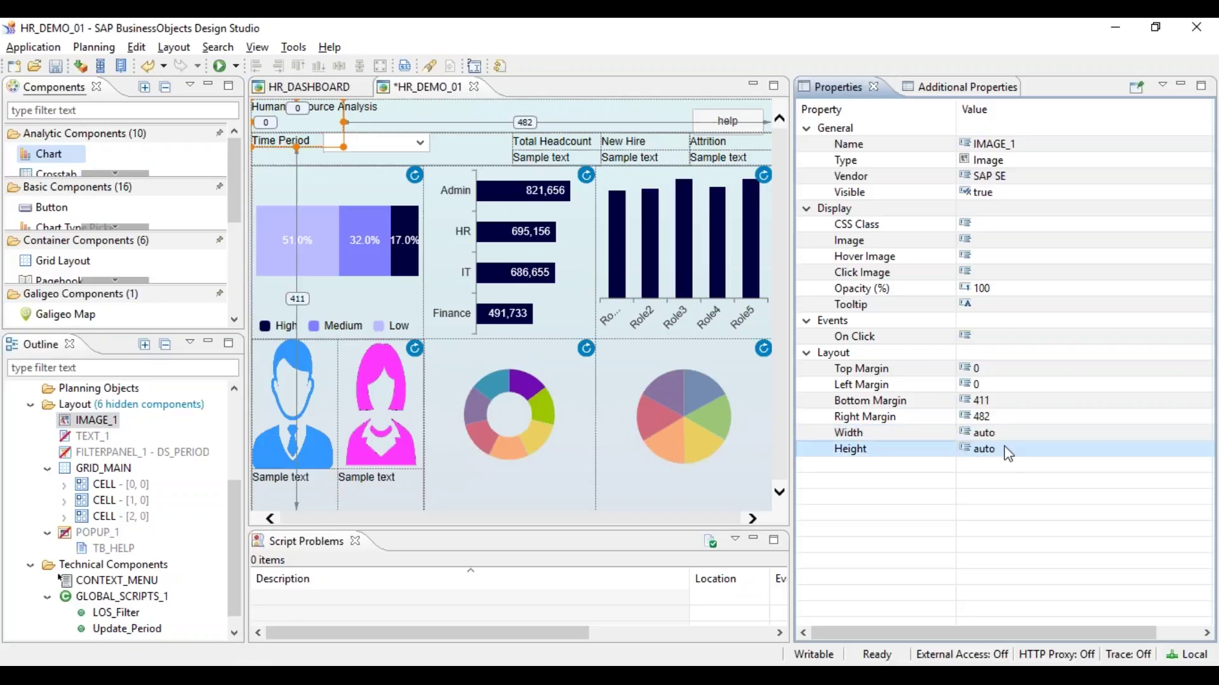
# Set the bottom margin and right margin of IMAGE_1 to 0
pyautogui.click(990, 400)
pyautogui.write('0')
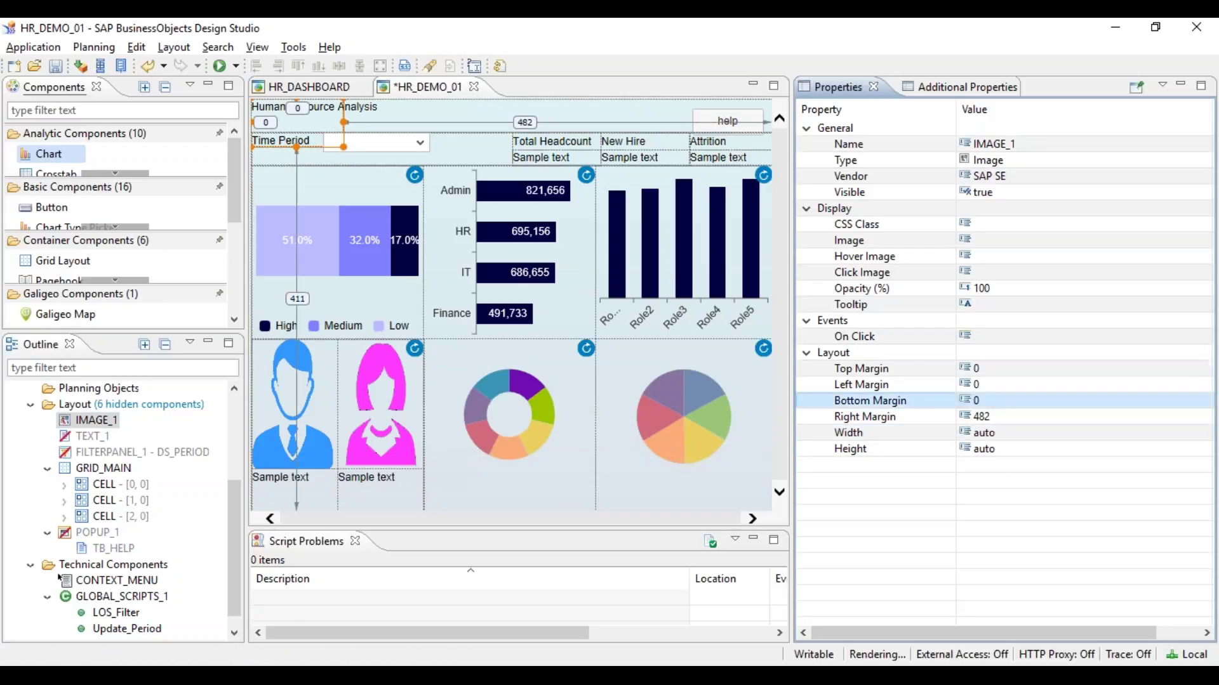
pyautogui.click(1003, 416)
pyautogui.write('0')
pyautogui.press('Return')
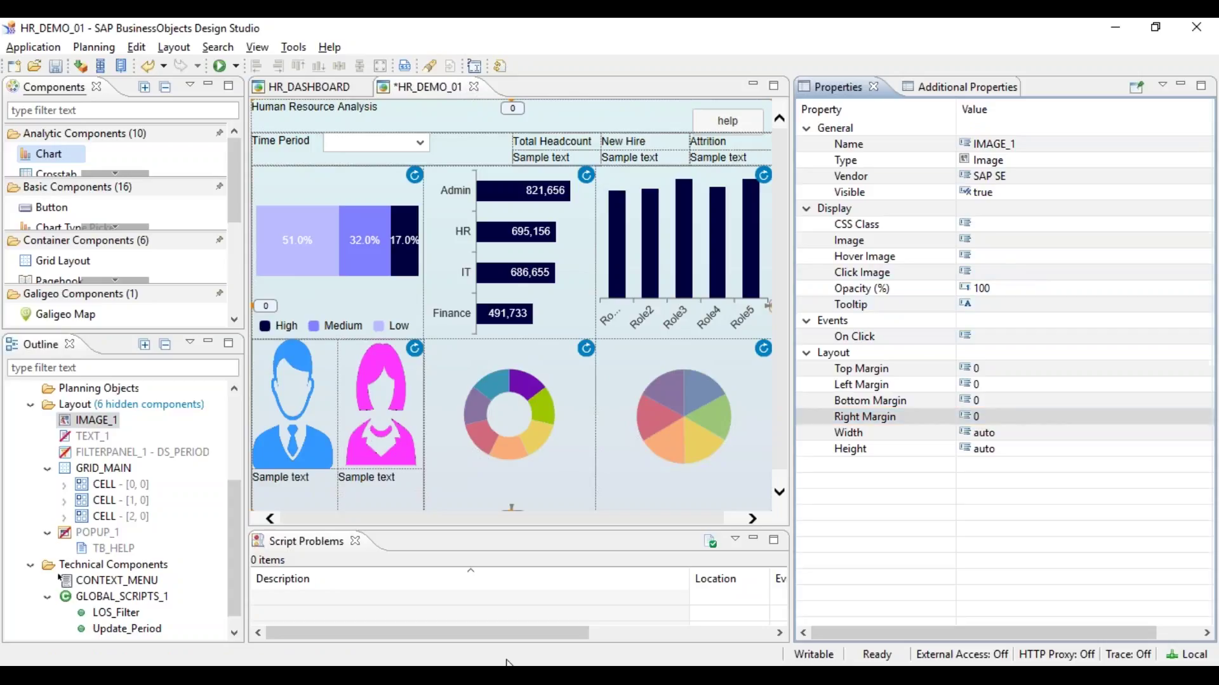
# Open the repository folder of the HR_DEMO_01 application
pyautogui.press('super')
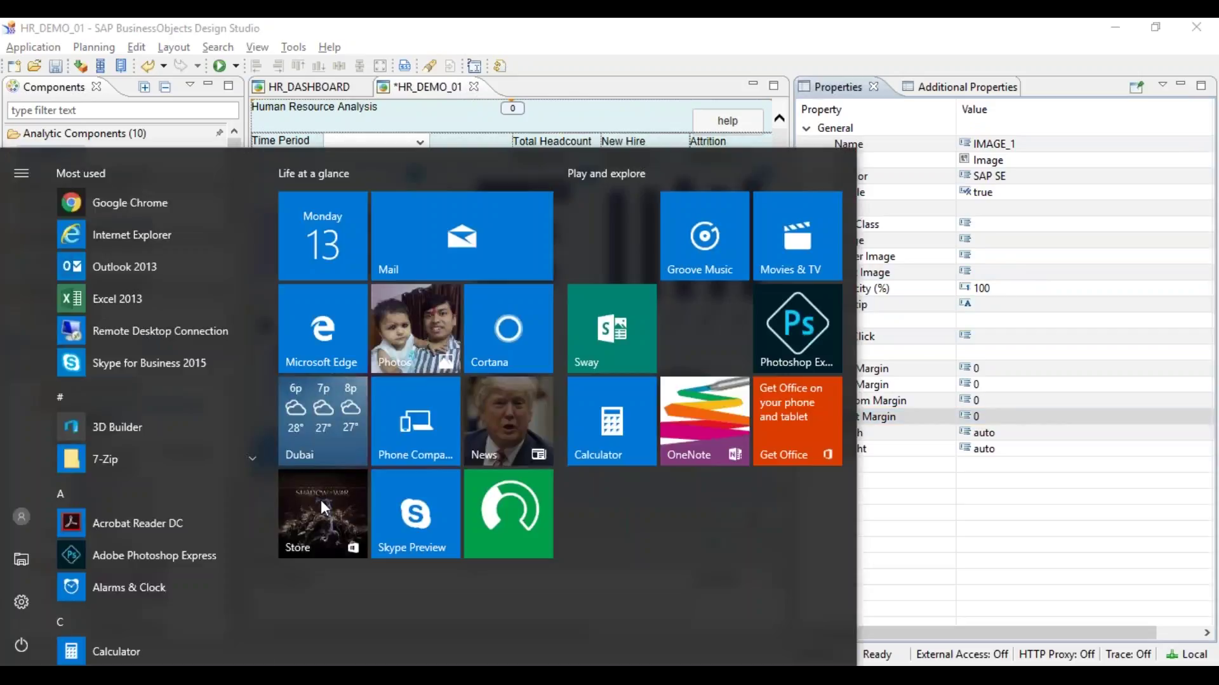
pyautogui.click(659, 26)
pyautogui.click(33, 47)
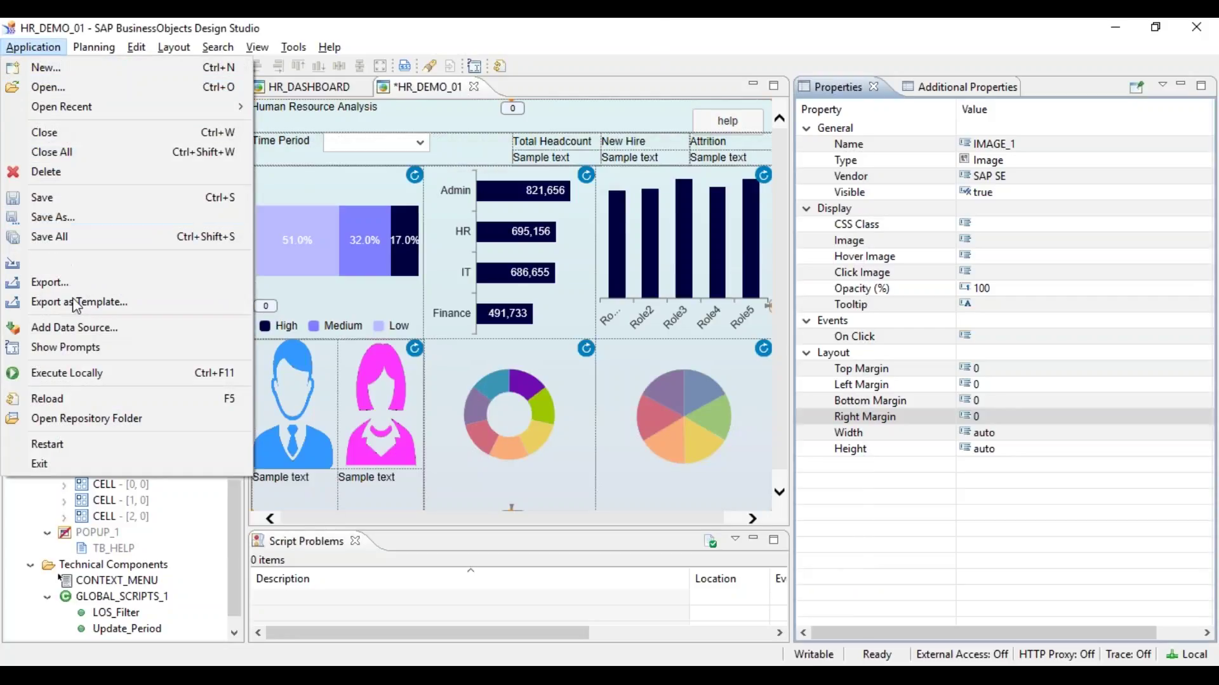
pyautogui.click(89, 423)
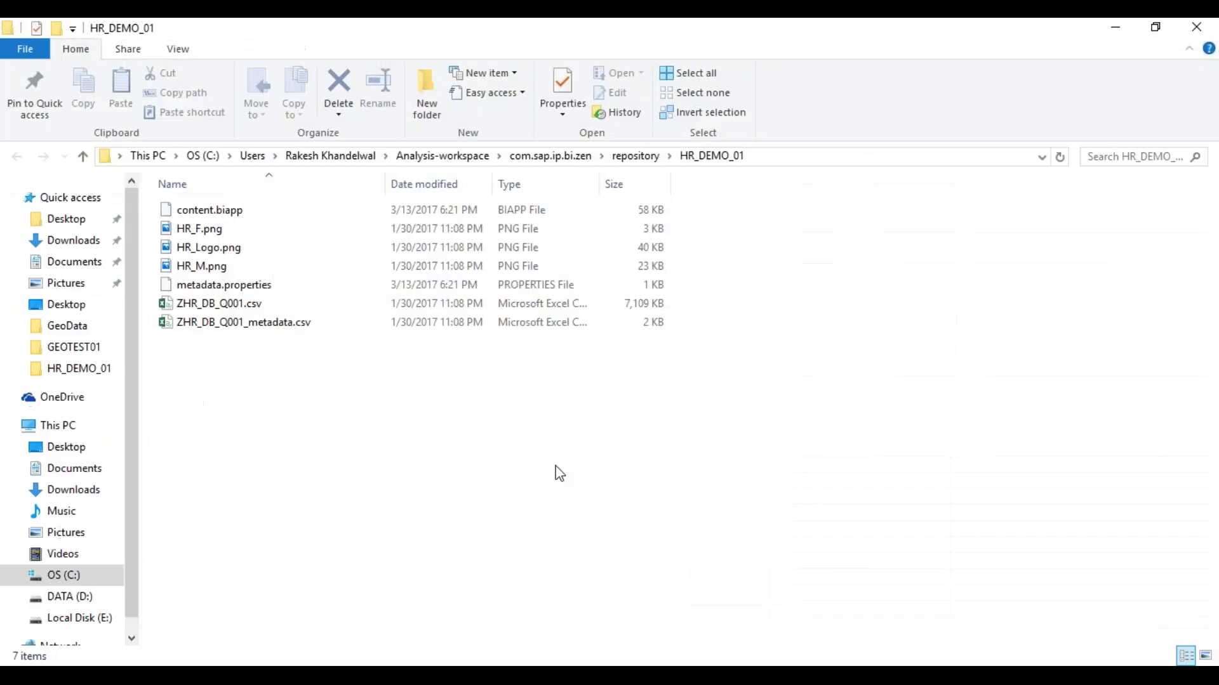
# Copy logo.png from the Desktop into the HR_DEMO_01 repository folder
pyautogui.click(68, 448)
pyautogui.click(794, 505)
pyautogui.write('lo')
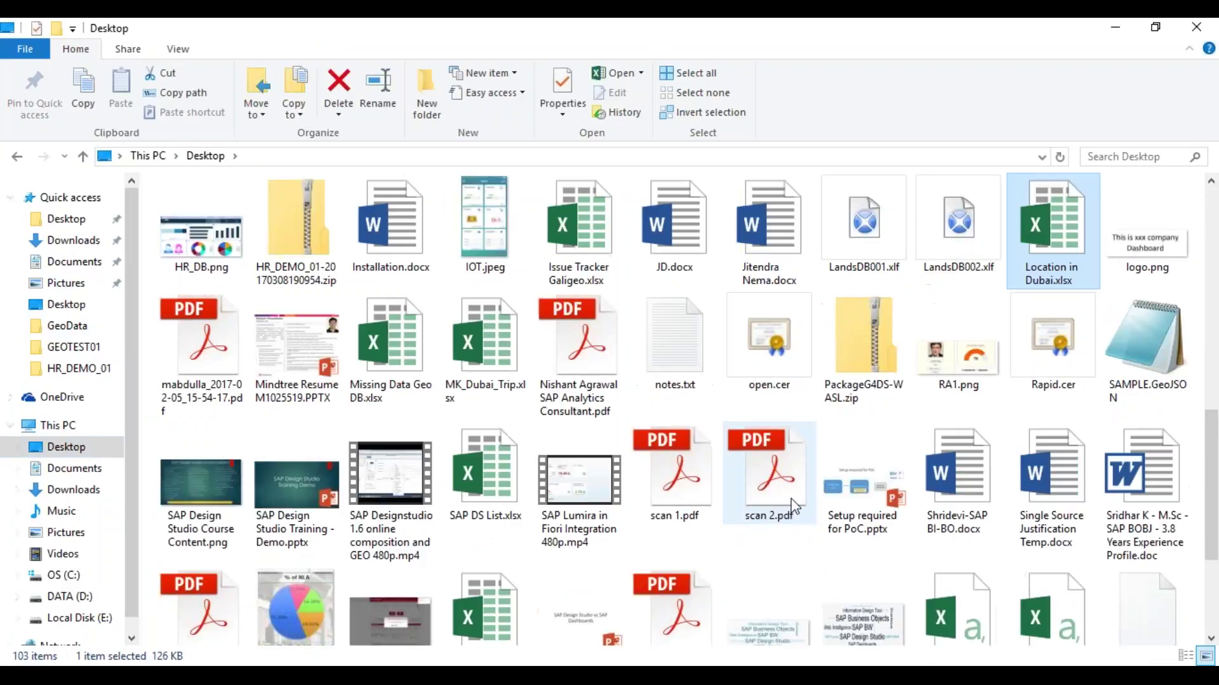
pyautogui.hotkey('ctrl', 'c')
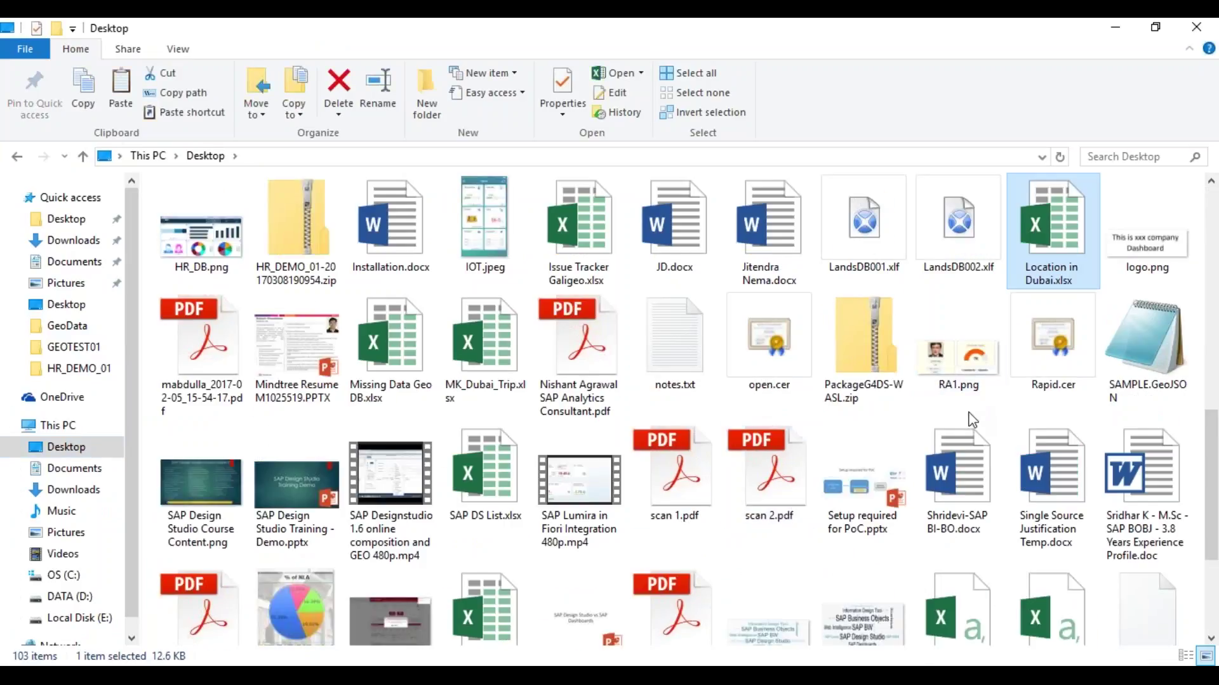
pyautogui.click(1146, 228)
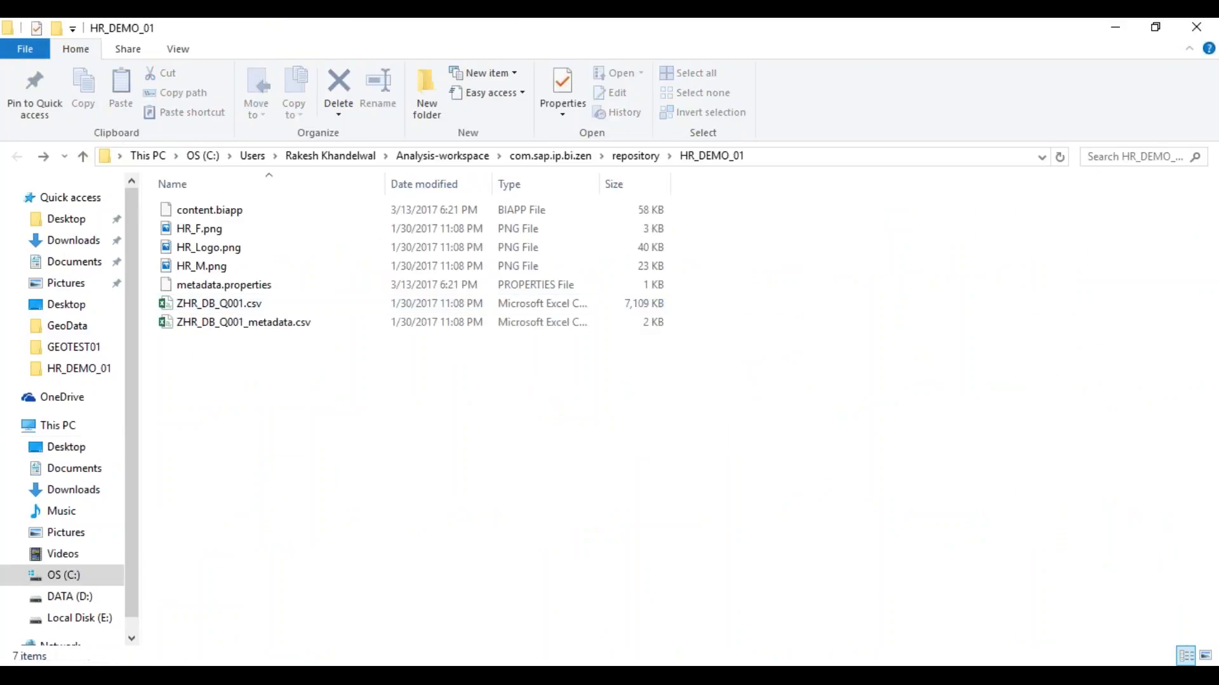
pyautogui.hotkey('ctrl', 'v')
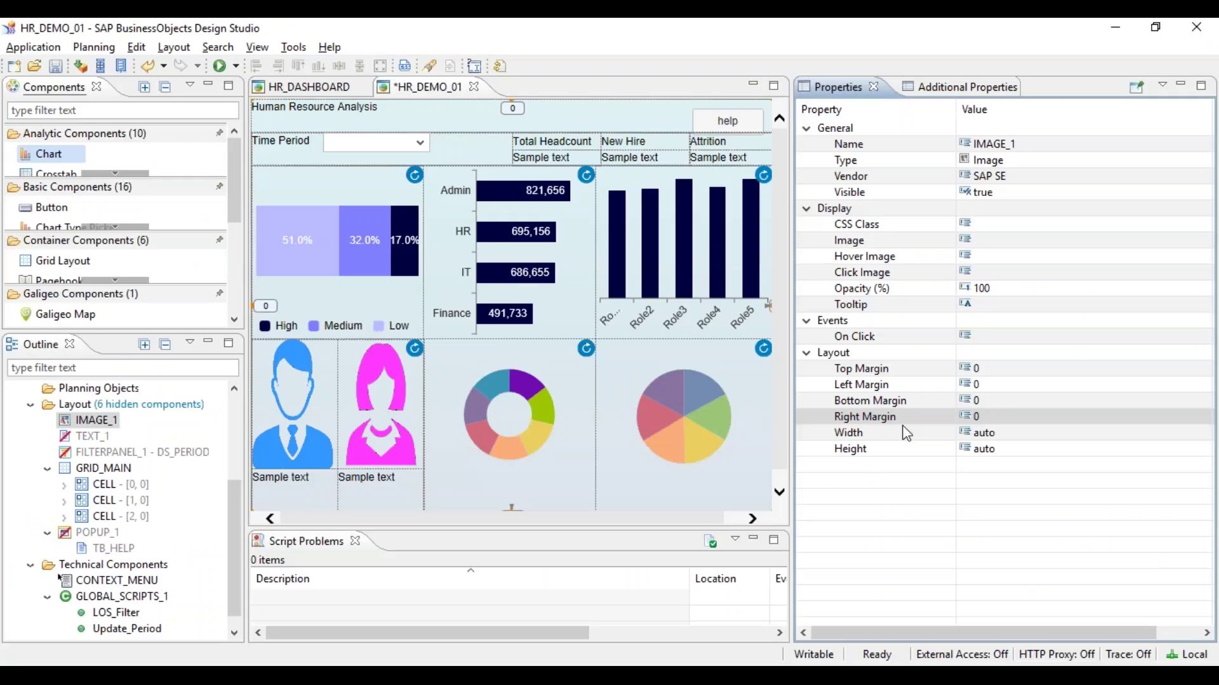
# Assign logo.png as the displayed image of IMAGE_1
pyautogui.click(1142, 240)
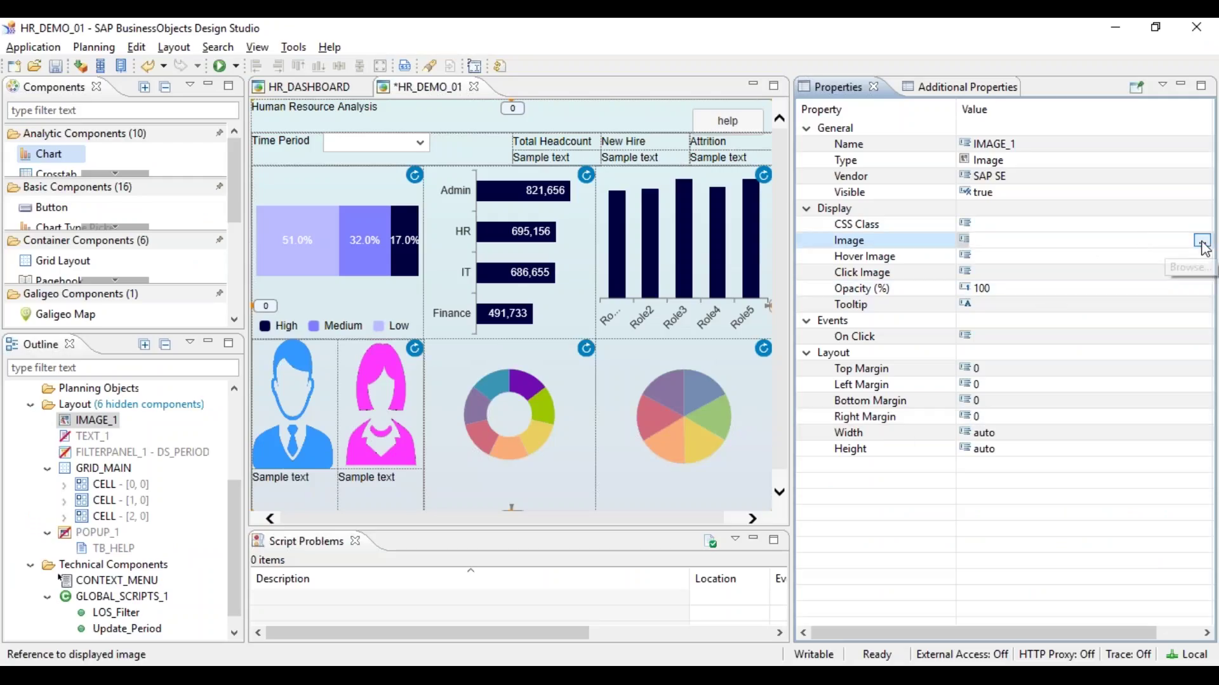
pyautogui.click(1202, 241)
pyautogui.doubleClick(505, 209)
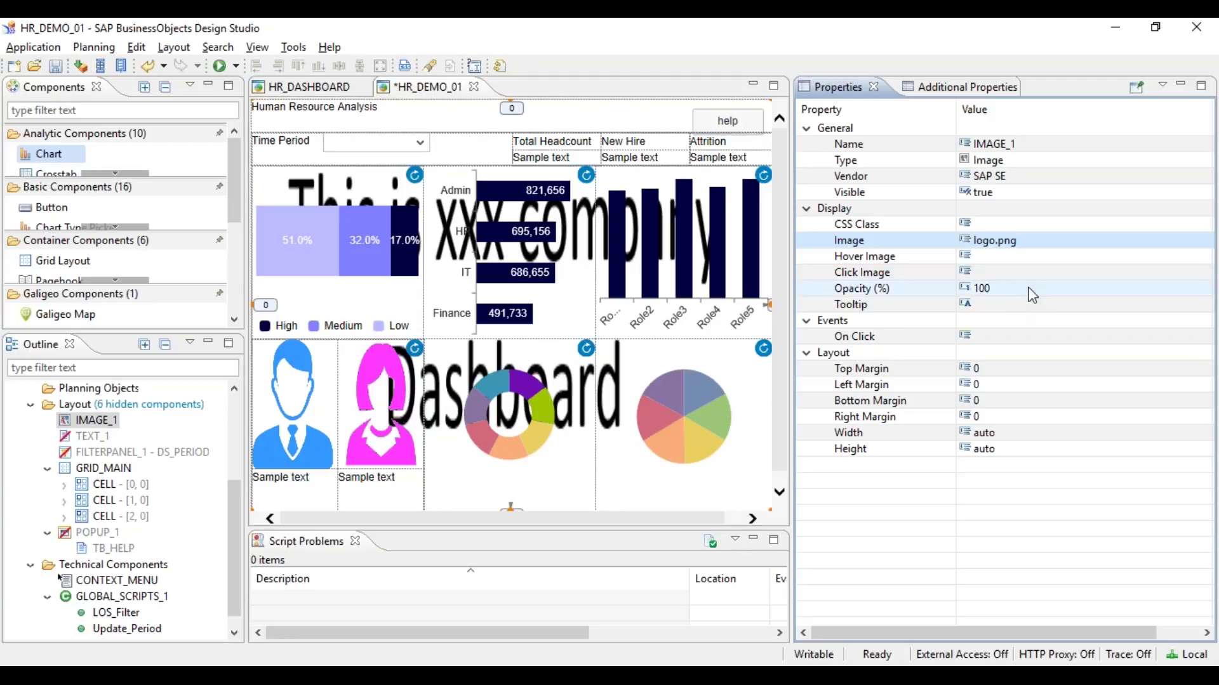
# Try an opacity of 20% on IMAGE_1
pyautogui.click(980, 289)
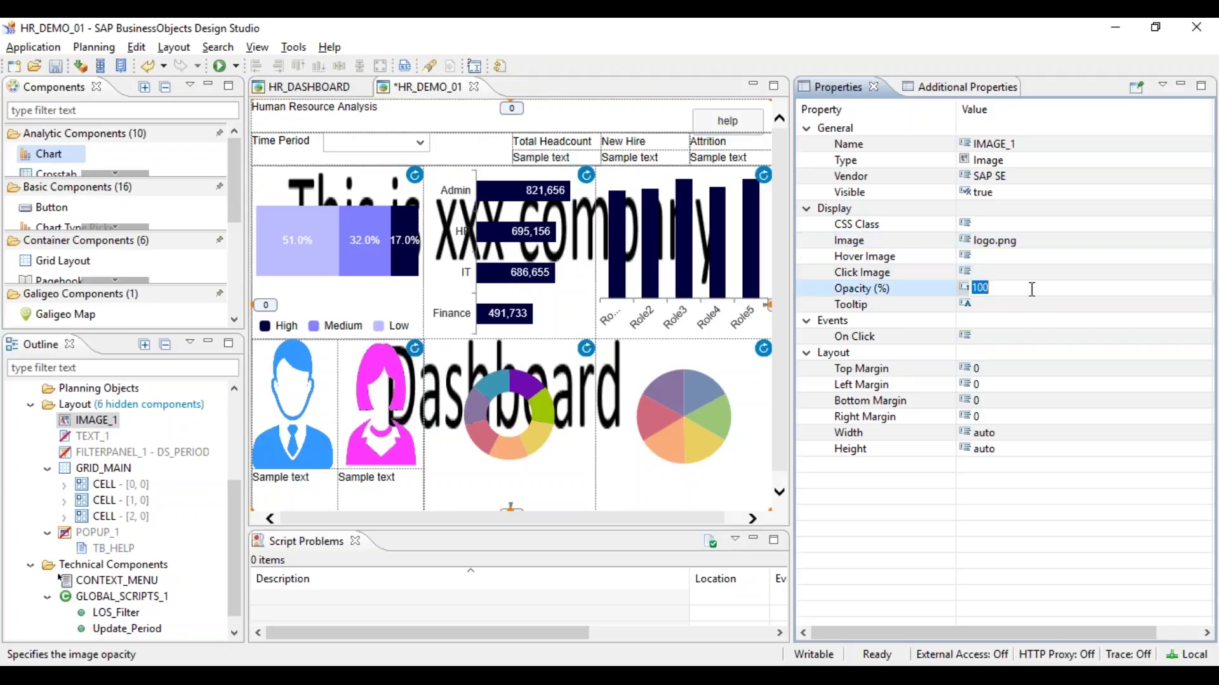
pyautogui.write('20')
pyautogui.press('Return')
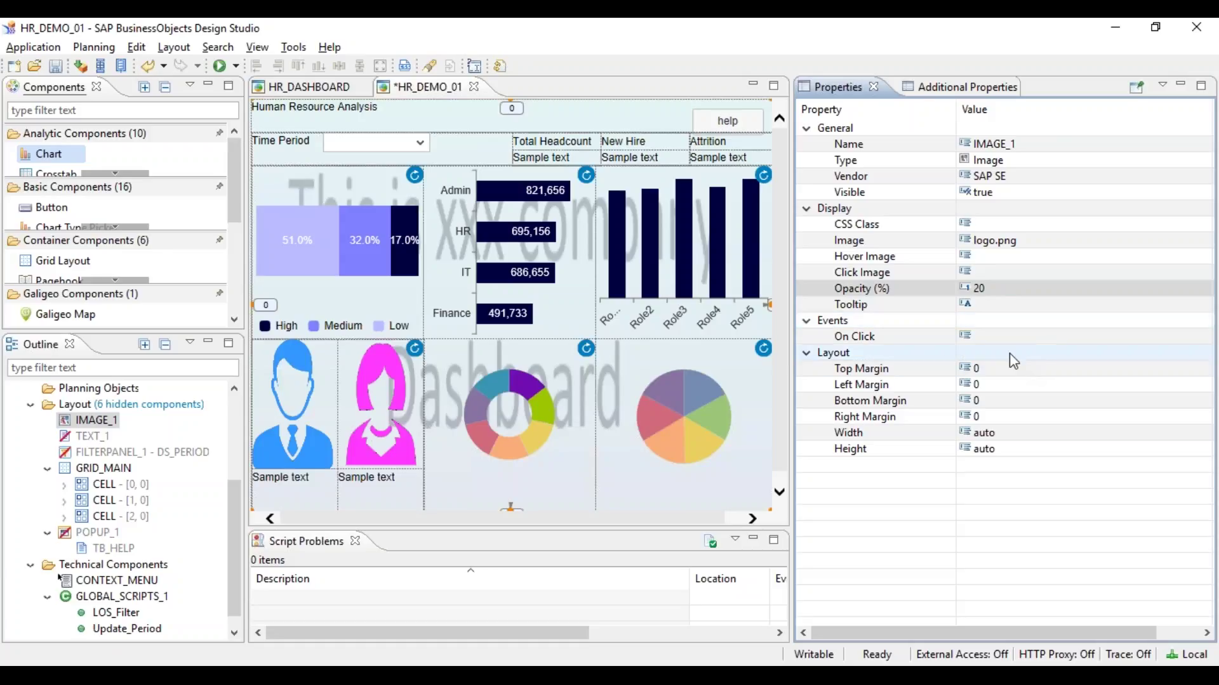
# Set the opacity of IMAGE_1 to 10%
pyautogui.click(995, 289)
pyautogui.write('10')
pyautogui.press('Return')
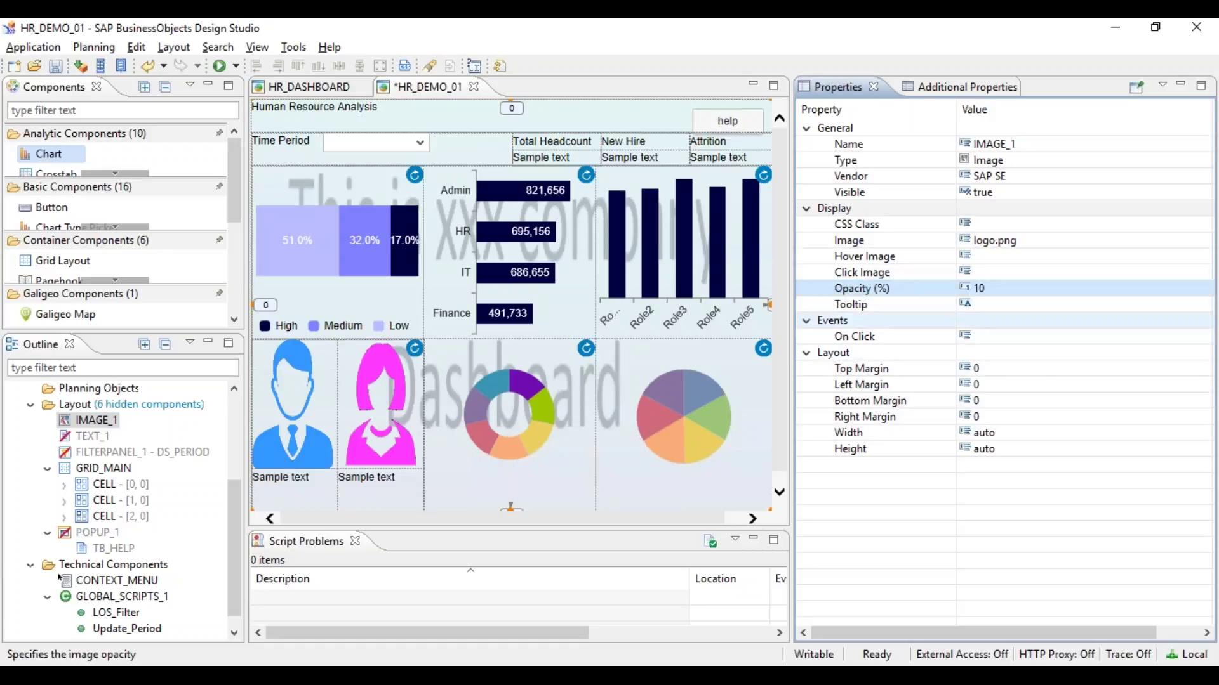
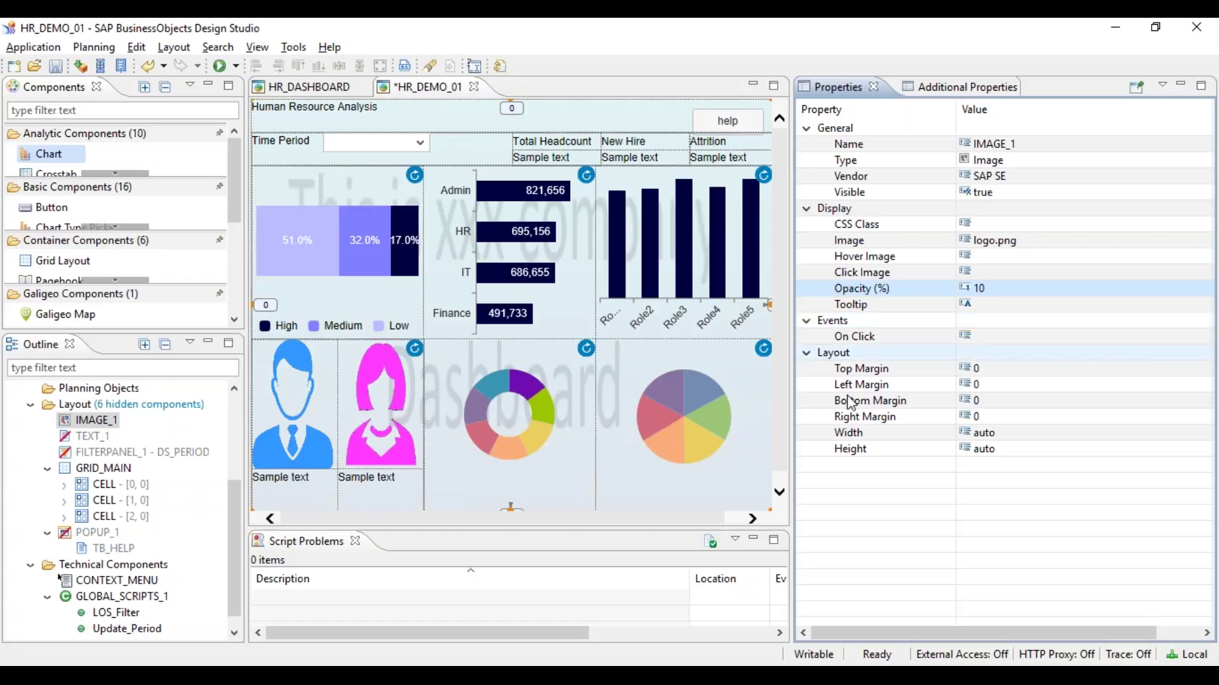
# Hide IMAGE_1 in the design view and set its Visible property to false
pyautogui.rightClick(103, 420)
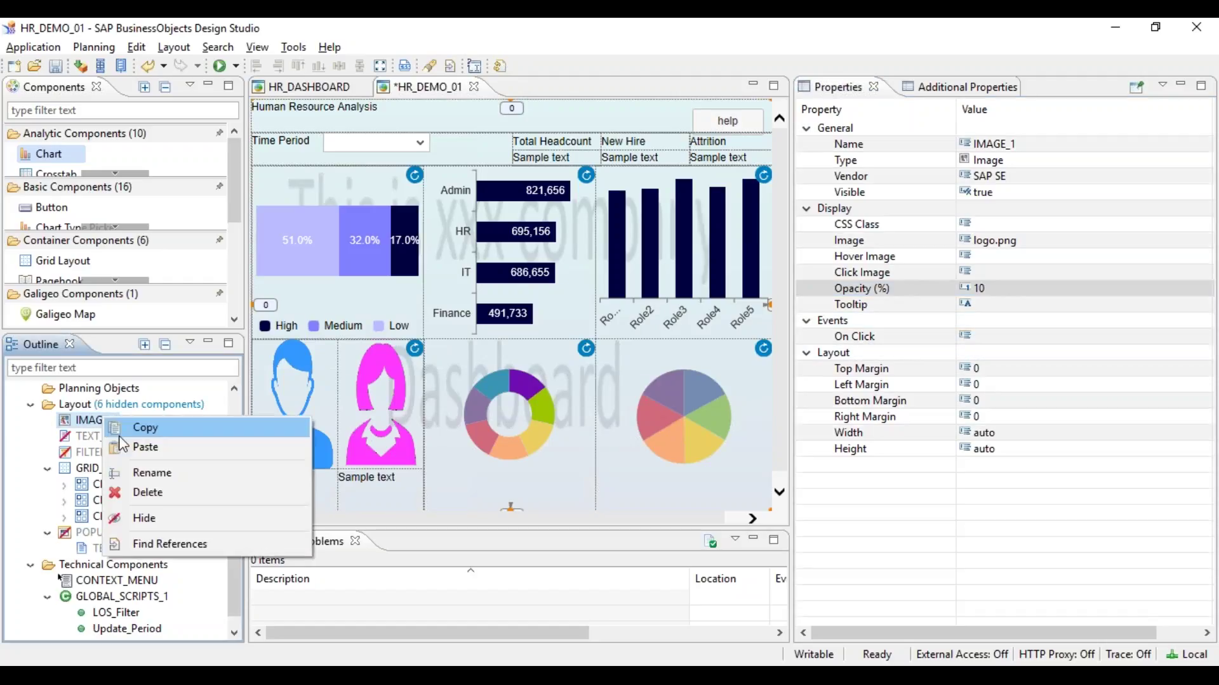
pyautogui.click(169, 519)
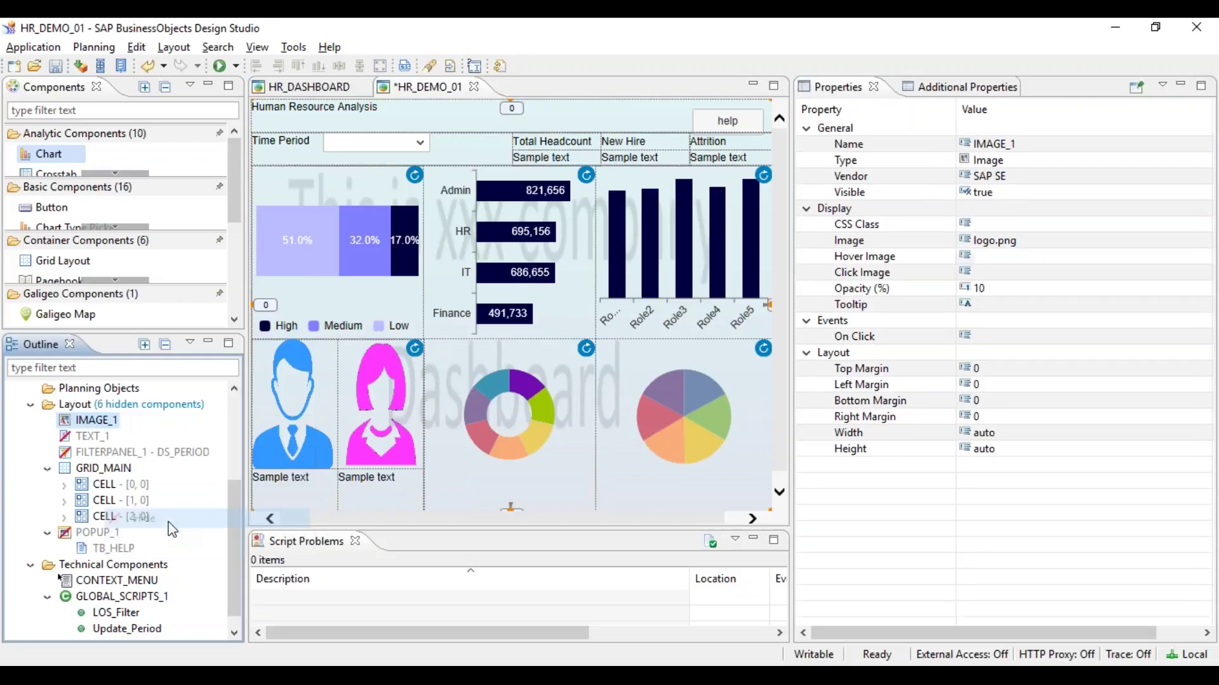
pyautogui.click(1051, 192)
pyautogui.click(1204, 193)
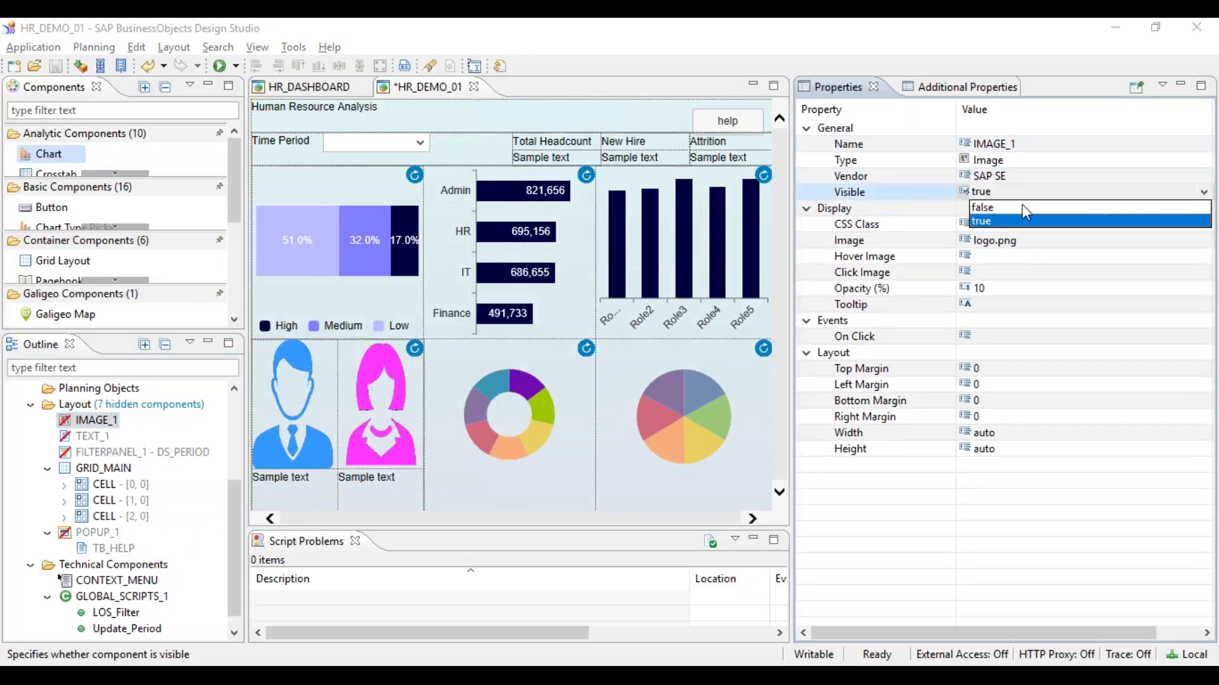
pyautogui.click(1022, 220)
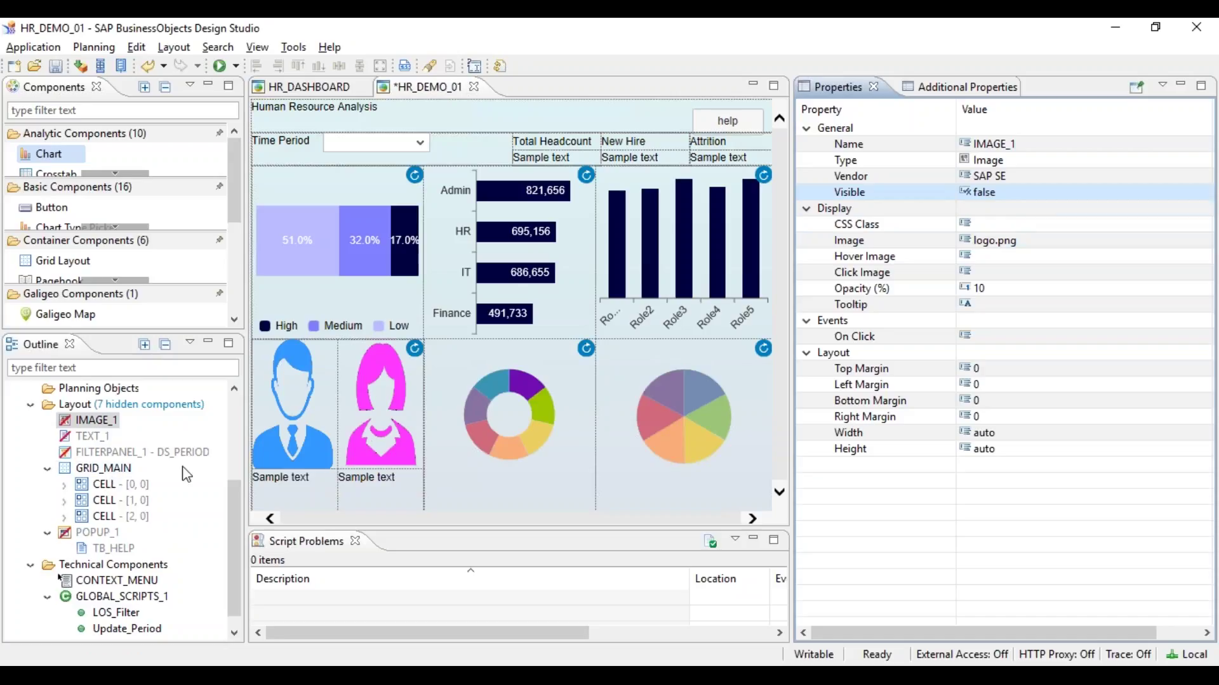
# Copy TEXT_1 into cell [0, 0] of GRID_SUMM_CHS and order the copy before ICH_SUMM_RISK
pyautogui.click(94, 438)
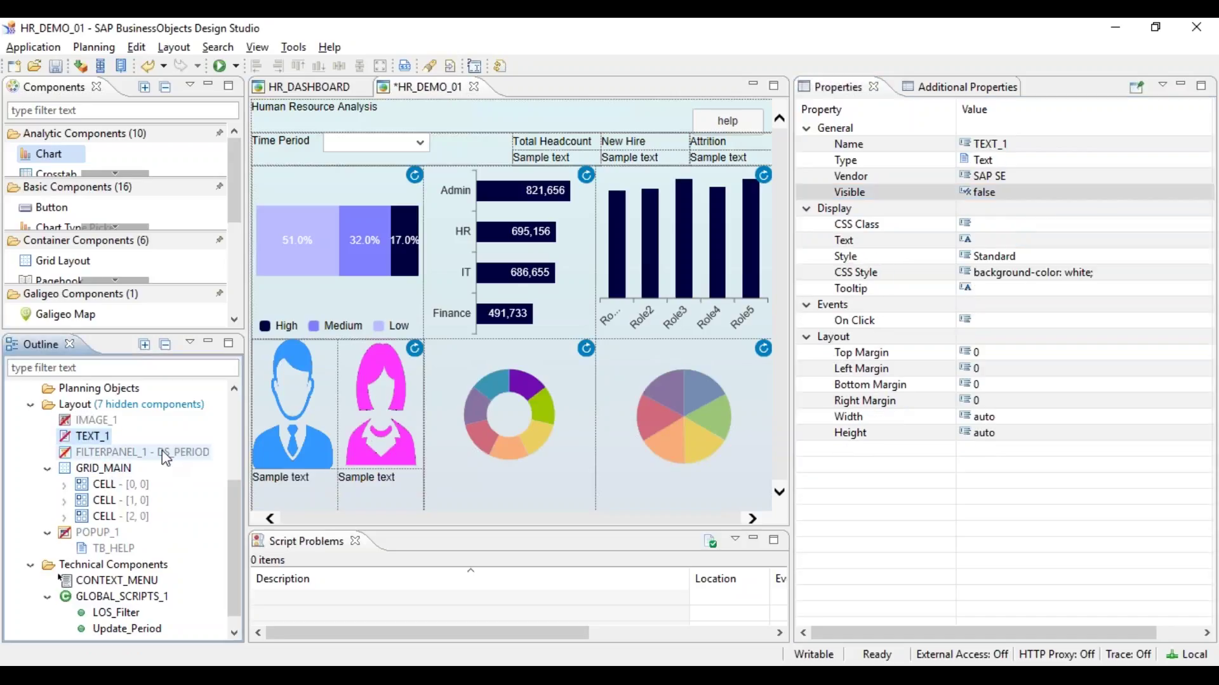
pyautogui.click(63, 485)
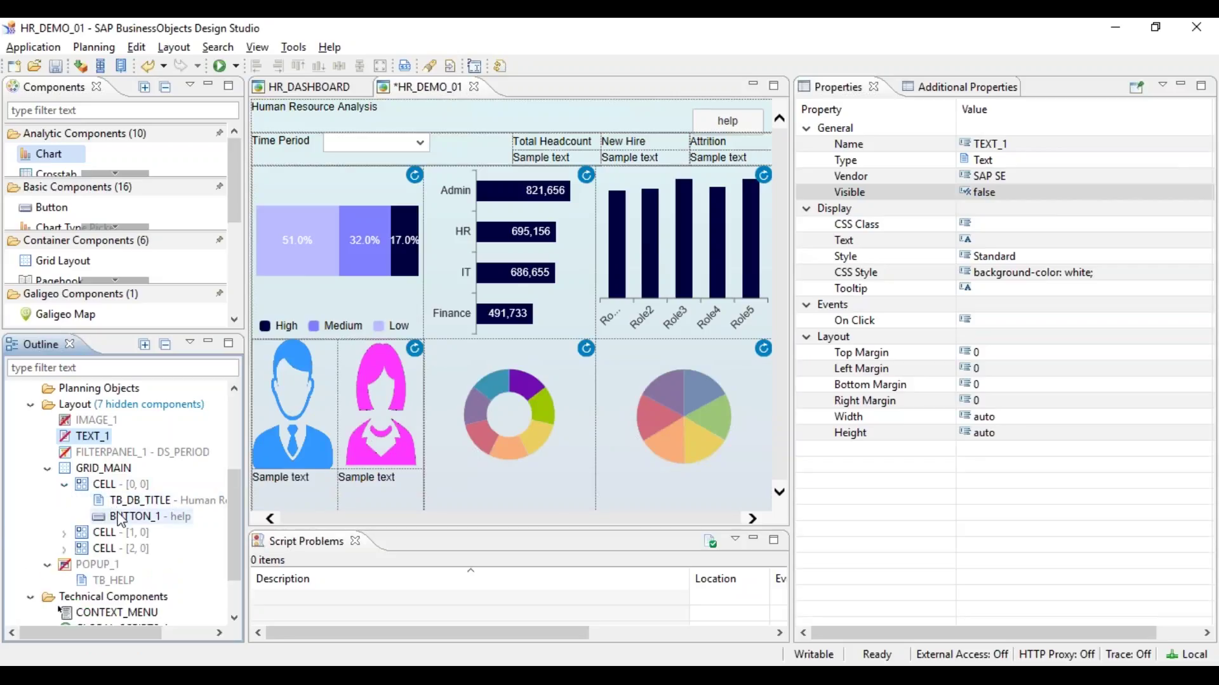
pyautogui.click(359, 233)
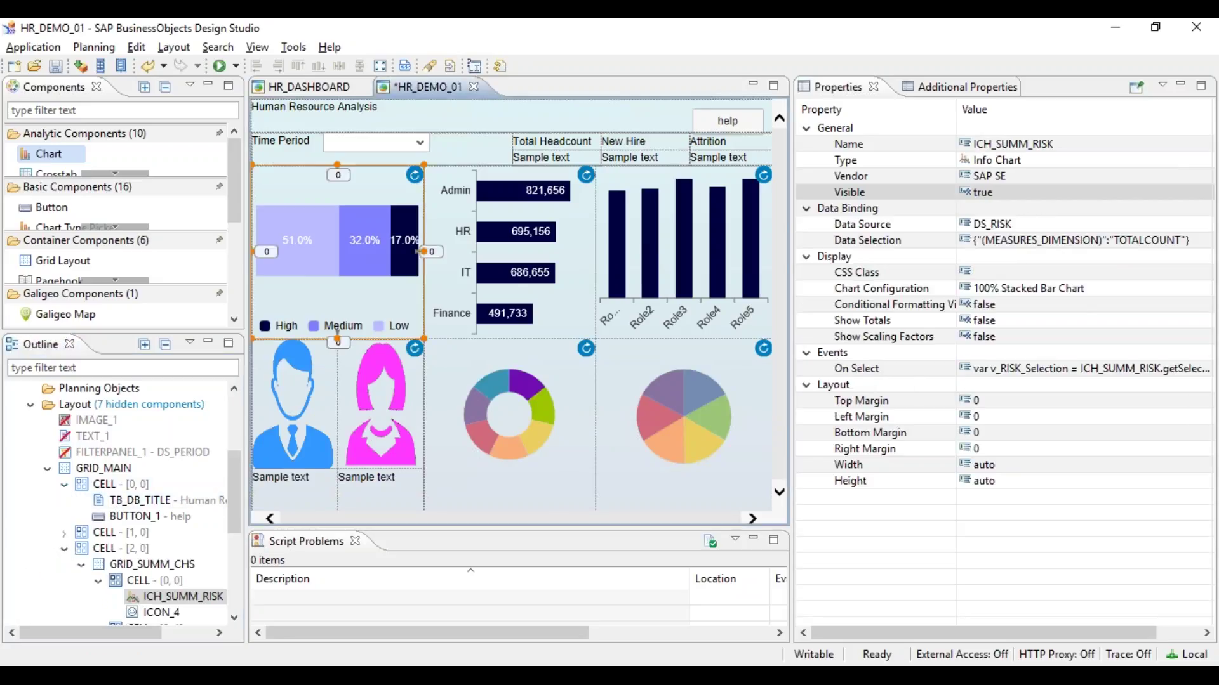
pyautogui.click(156, 581)
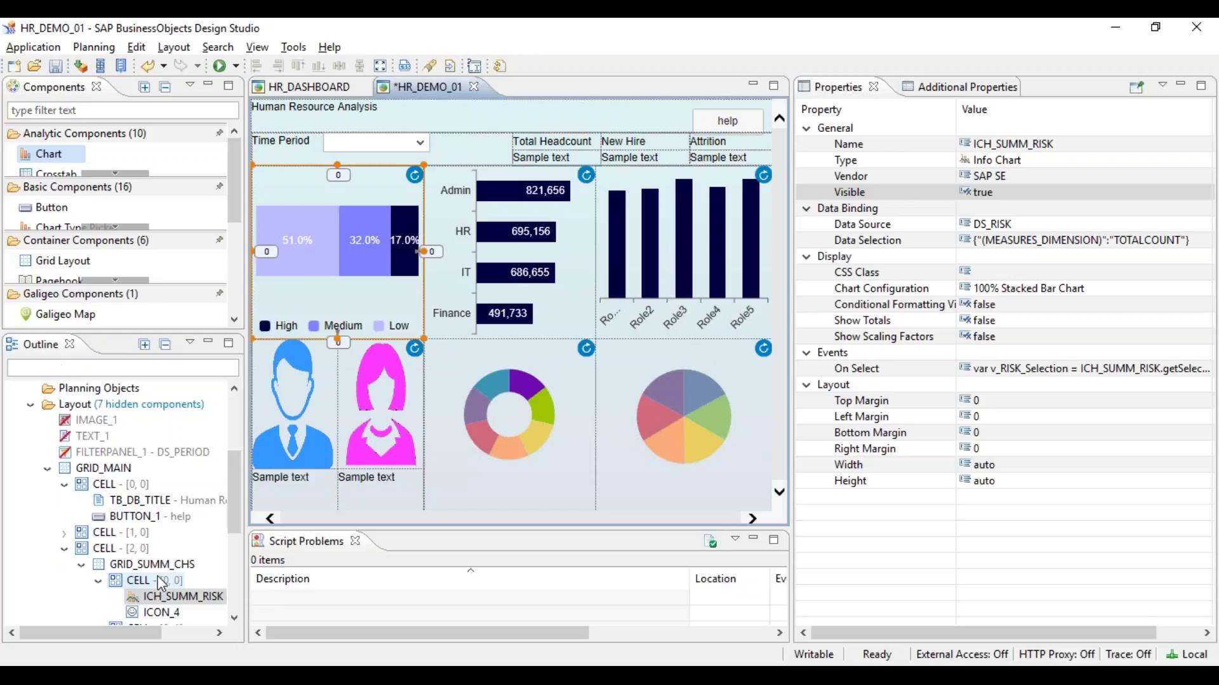
pyautogui.rightClick(160, 580)
pyautogui.moveTo(192, 592)
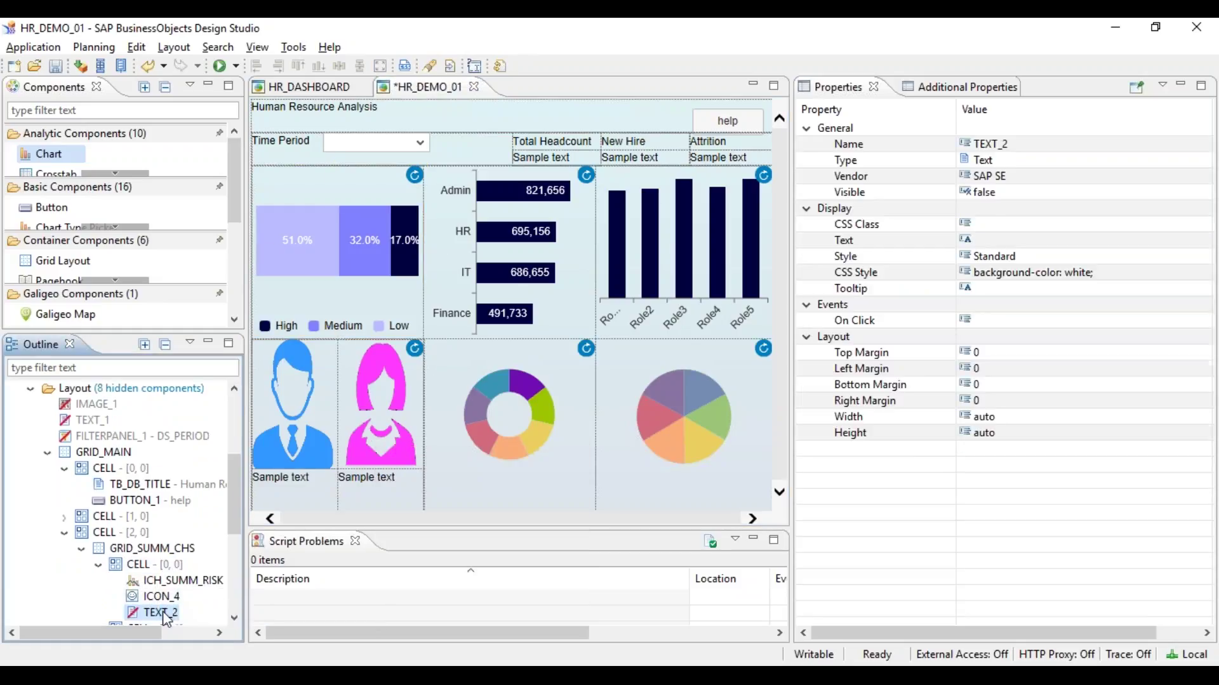
pyautogui.moveTo(163, 614); pyautogui.dragTo(159, 577)
# Unhide TEXT_2 in the design view and set its Visible property to true
pyautogui.rightClick(171, 583)
pyautogui.click(194, 542)
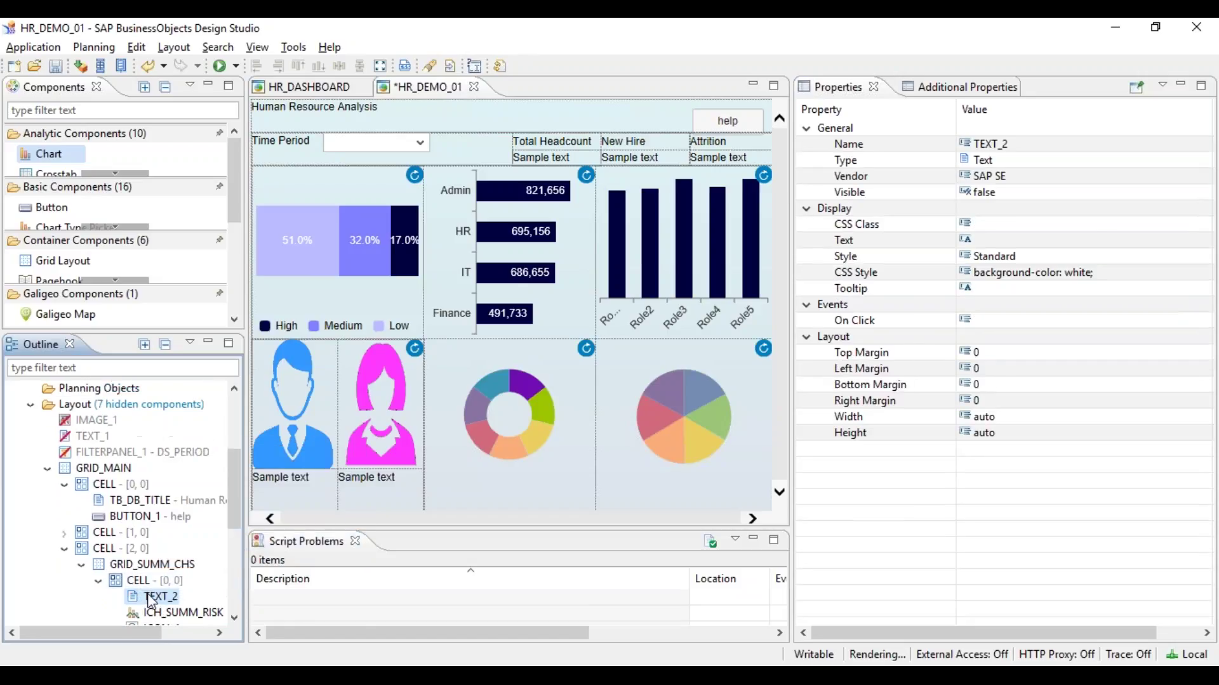
pyautogui.click(1130, 193)
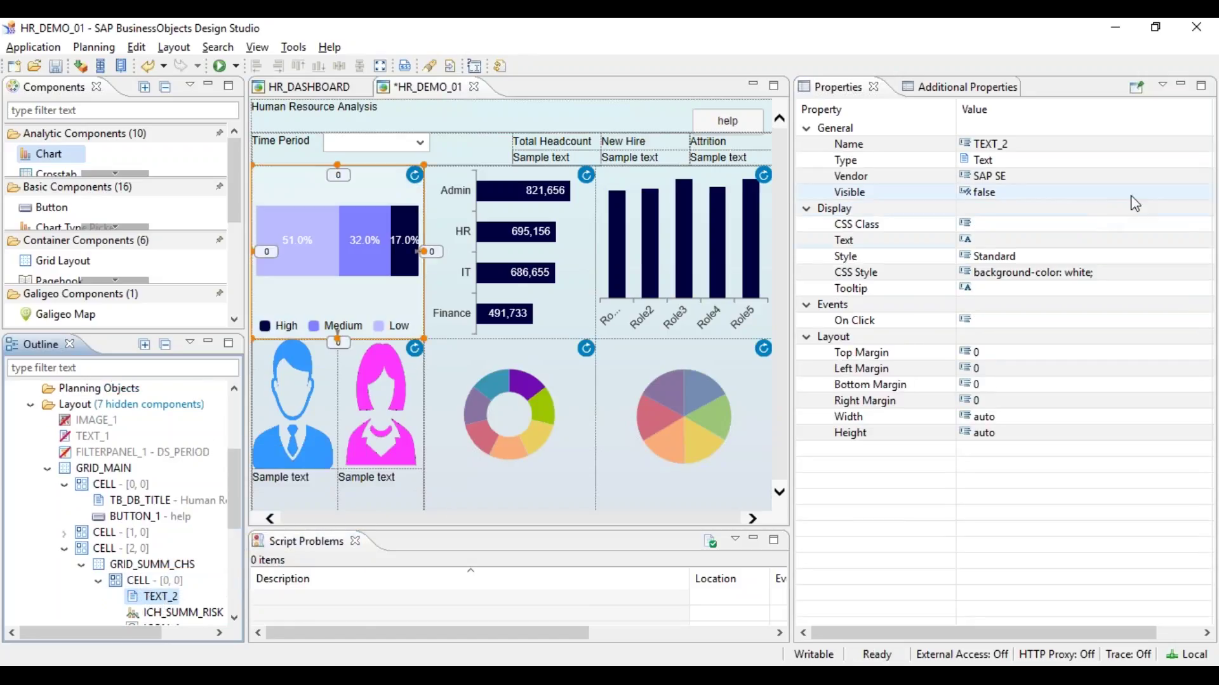
pyautogui.click(1204, 191)
pyautogui.click(990, 224)
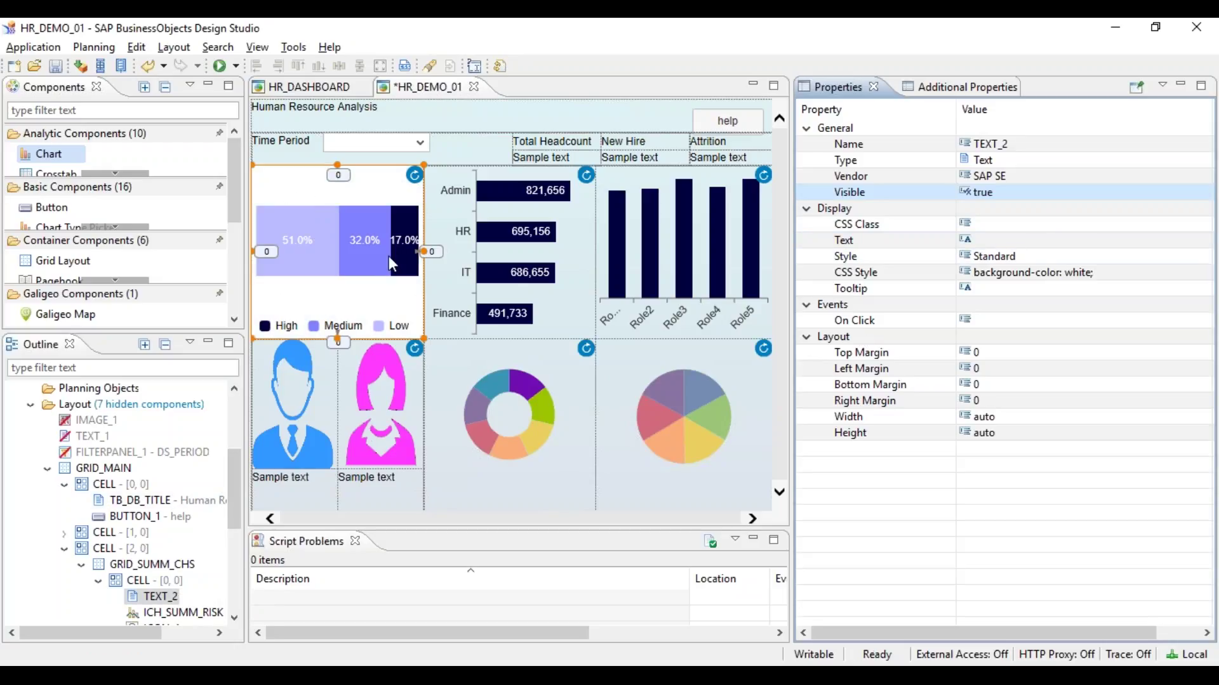
# Copy TEXT_2 into the department bar chart's cell [0, 1] and order the copy before ICH_SUMM_DEPT
pyautogui.click(170, 592)
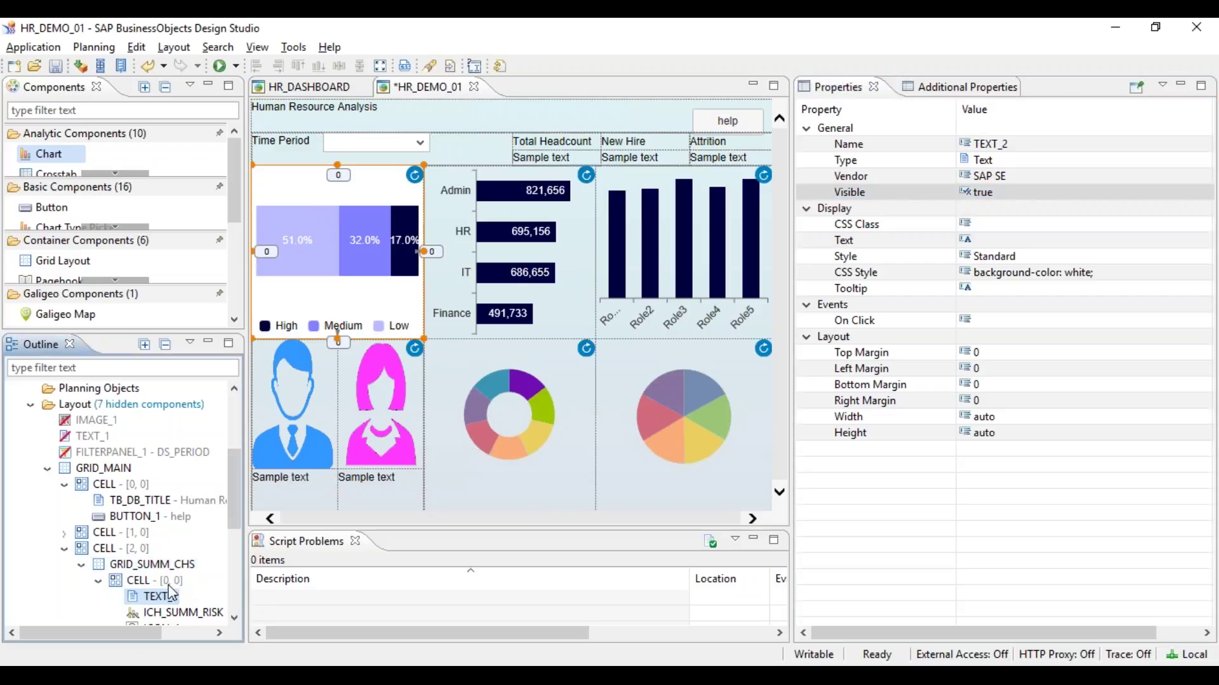
pyautogui.scroll(-3, 233, 498)
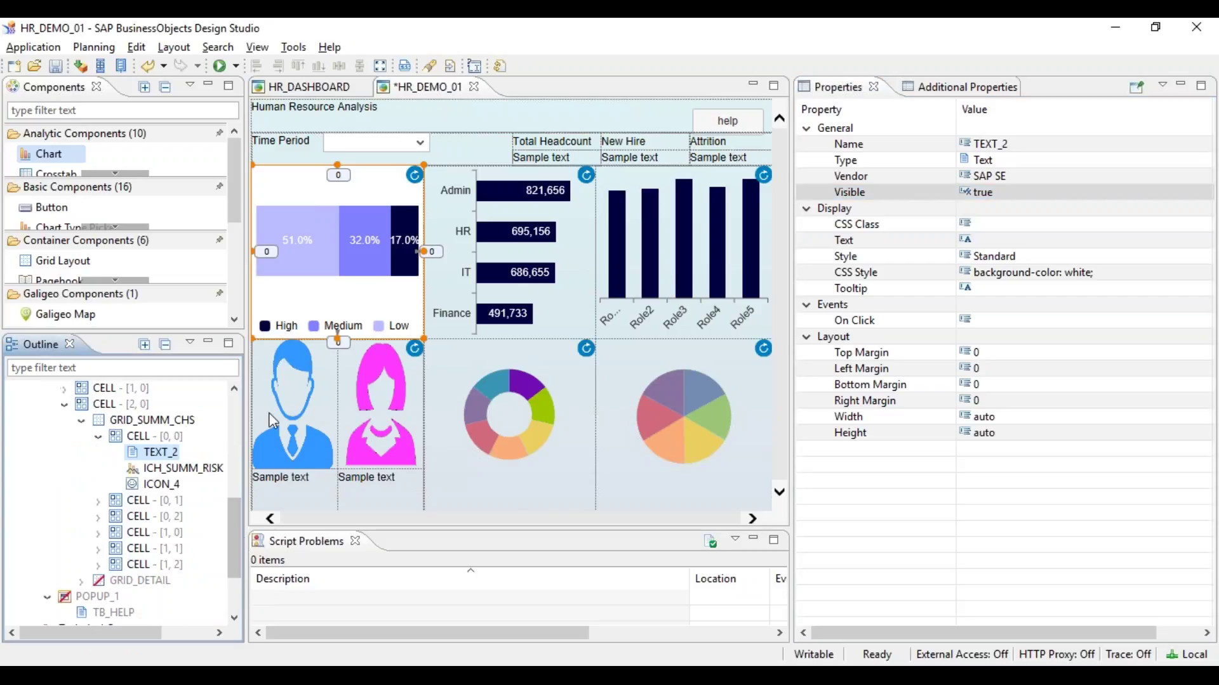
pyautogui.click(522, 254)
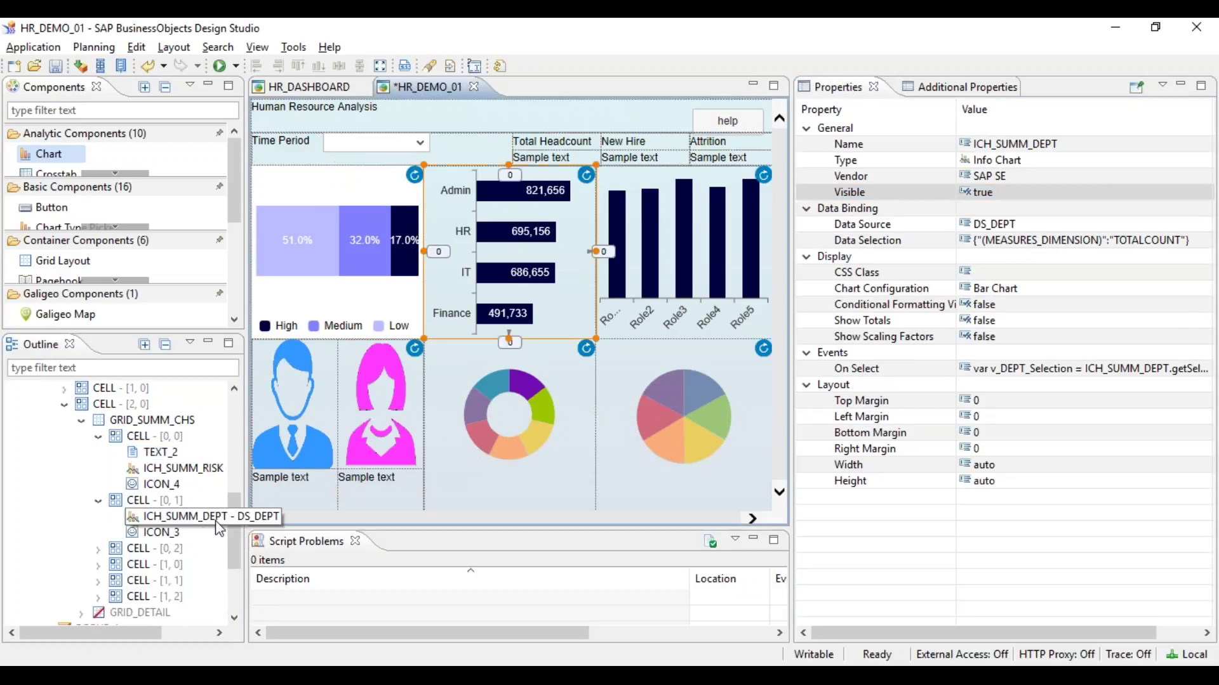
pyautogui.click(161, 532)
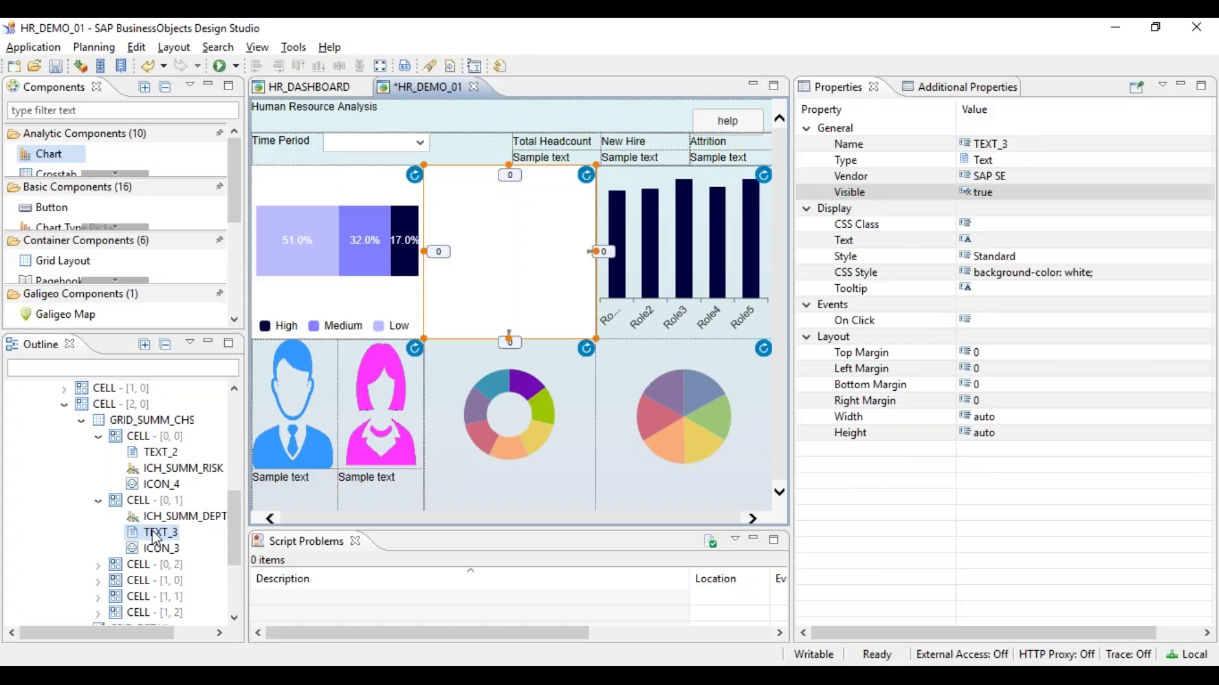
pyautogui.moveTo(161, 532); pyautogui.dragTo(161, 518)
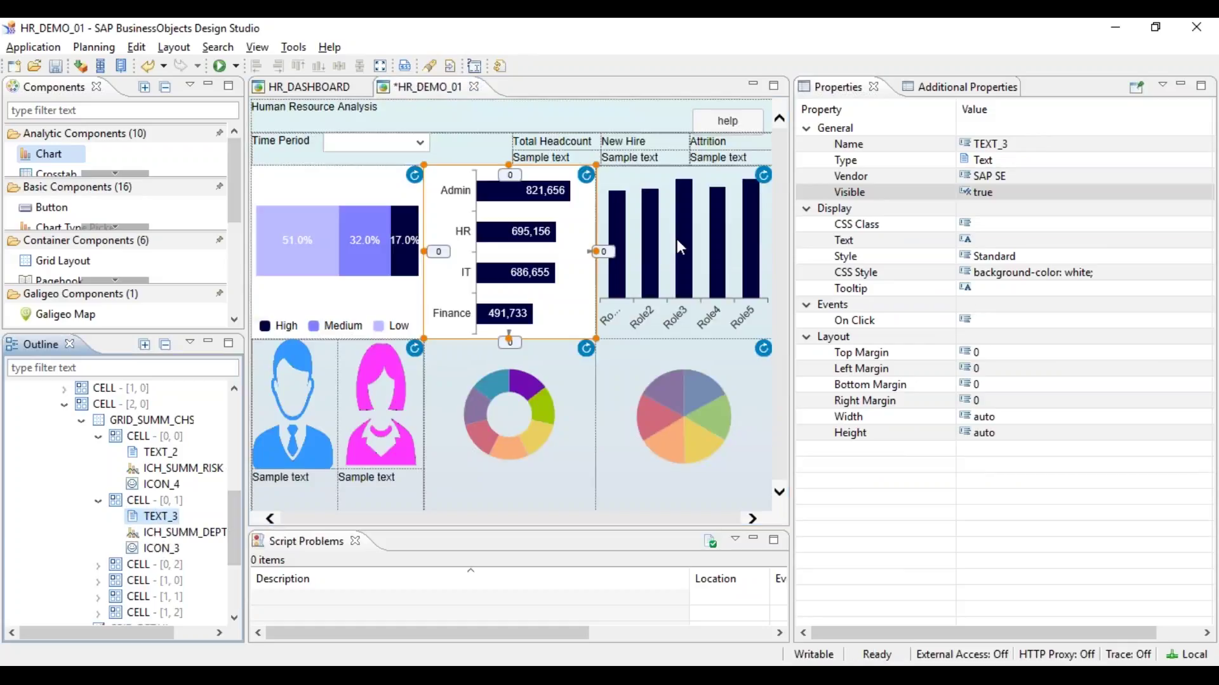
# Paste the white text background into the role column chart's cell [0, 2] and order it before the chart
pyautogui.click(677, 241)
pyautogui.hotkey('ctrl', 'v')
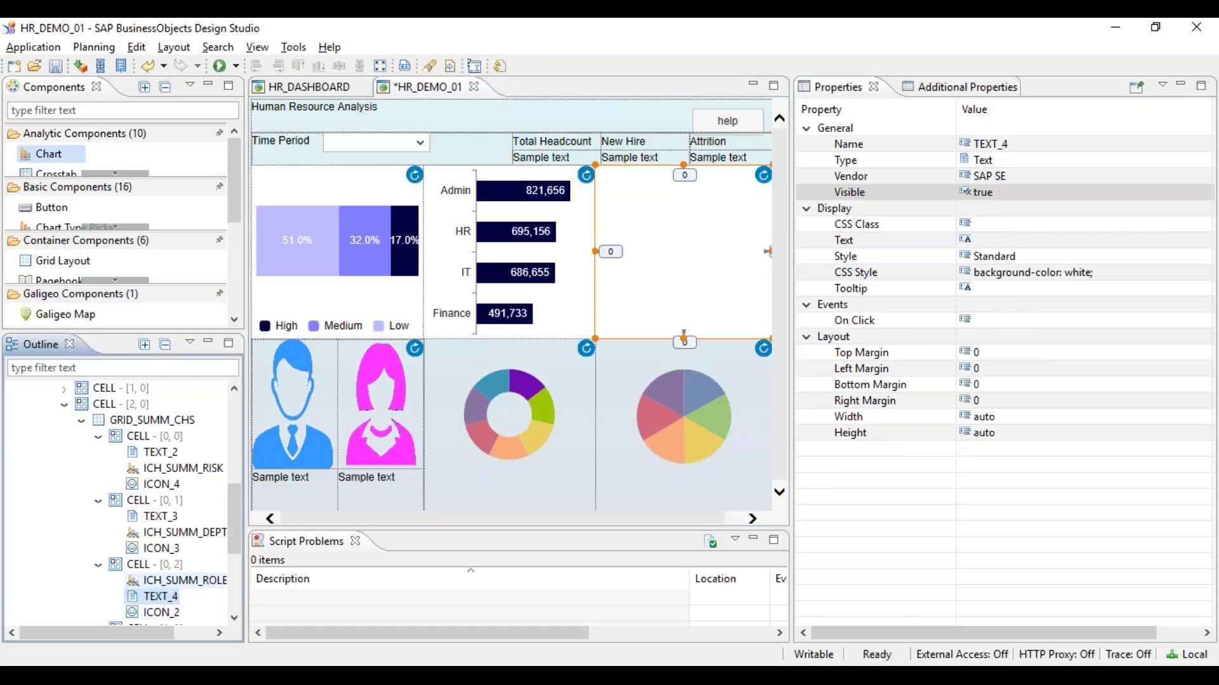
pyautogui.moveTo(235, 519); pyautogui.dragTo(240, 560)
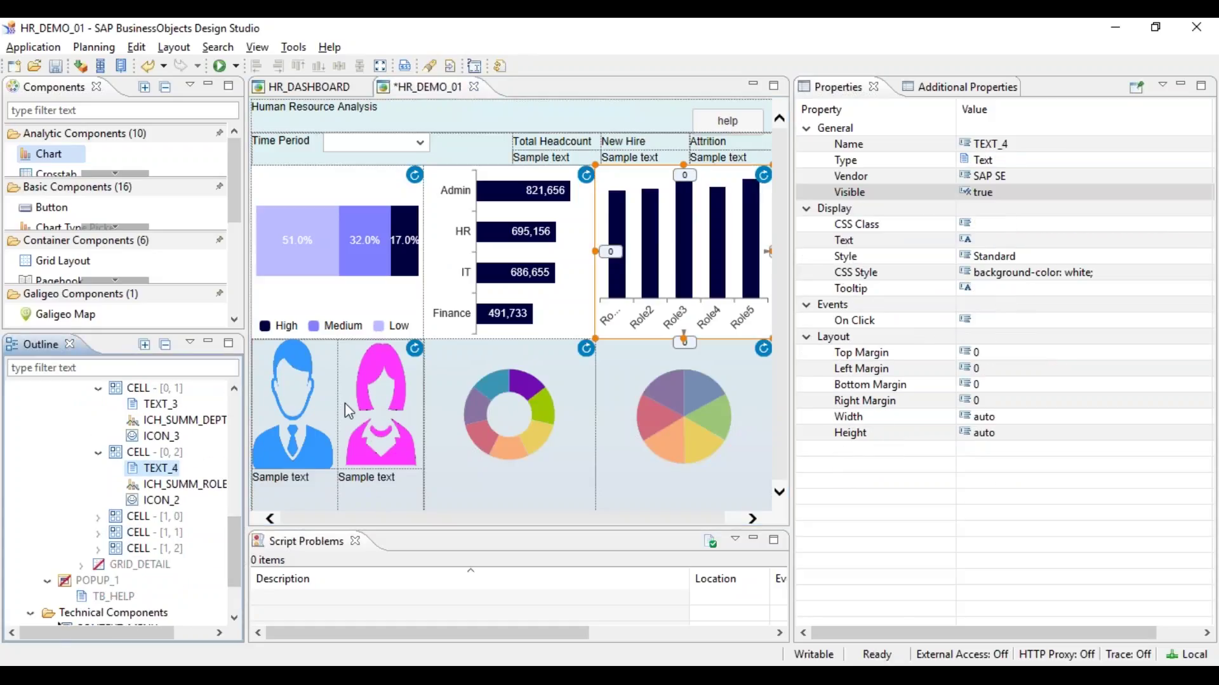
# Add a copy of the white text background to cell [1, 0], ordered before the gender images' grid
pyautogui.click(264, 360)
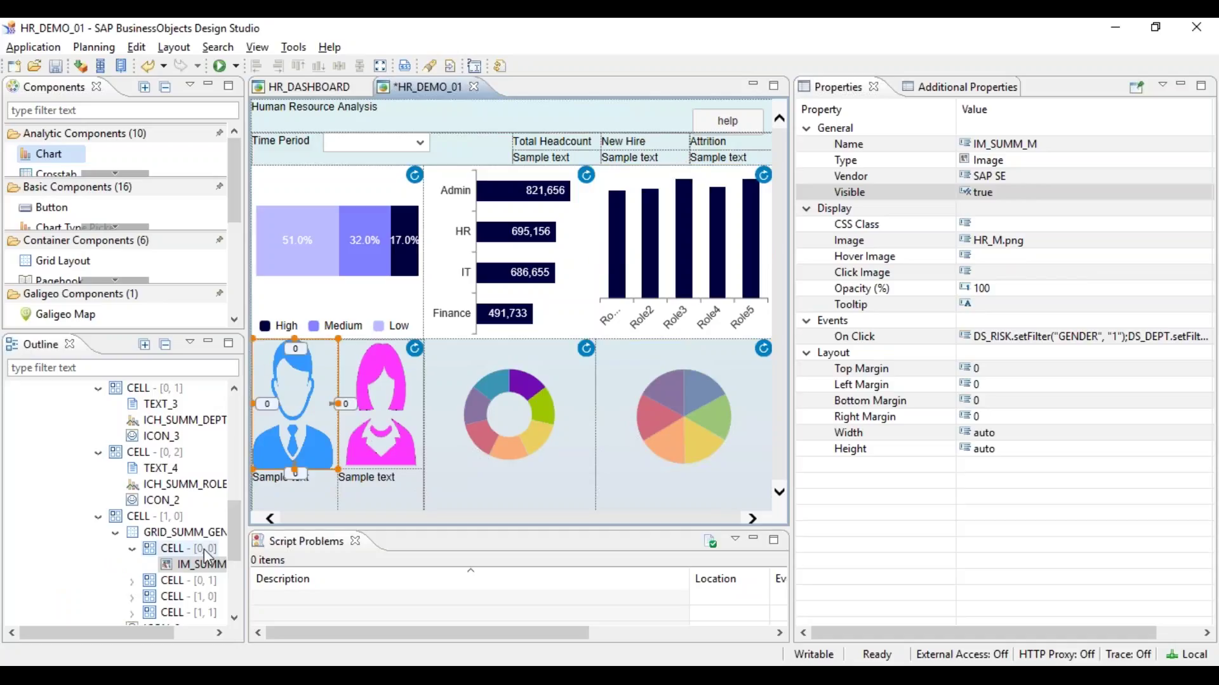
pyautogui.click(153, 531)
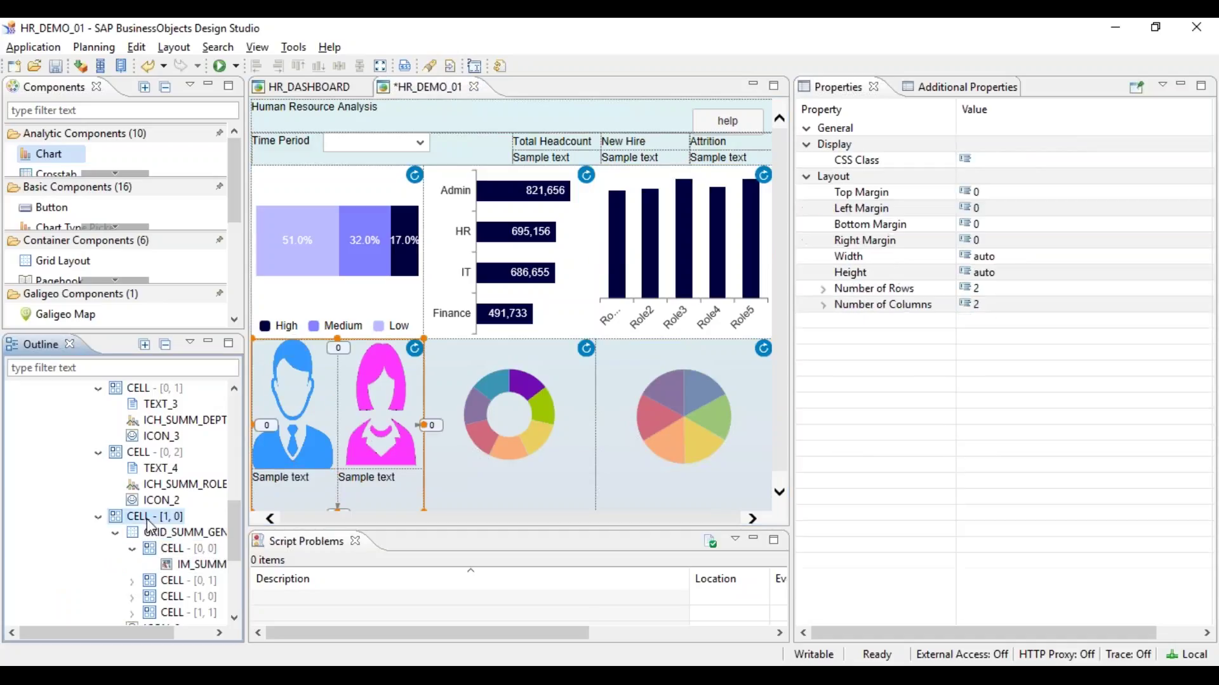
pyautogui.scroll(-1, 140, 590)
pyautogui.click(134, 613)
pyautogui.moveTo(134, 615); pyautogui.dragTo(178, 500)
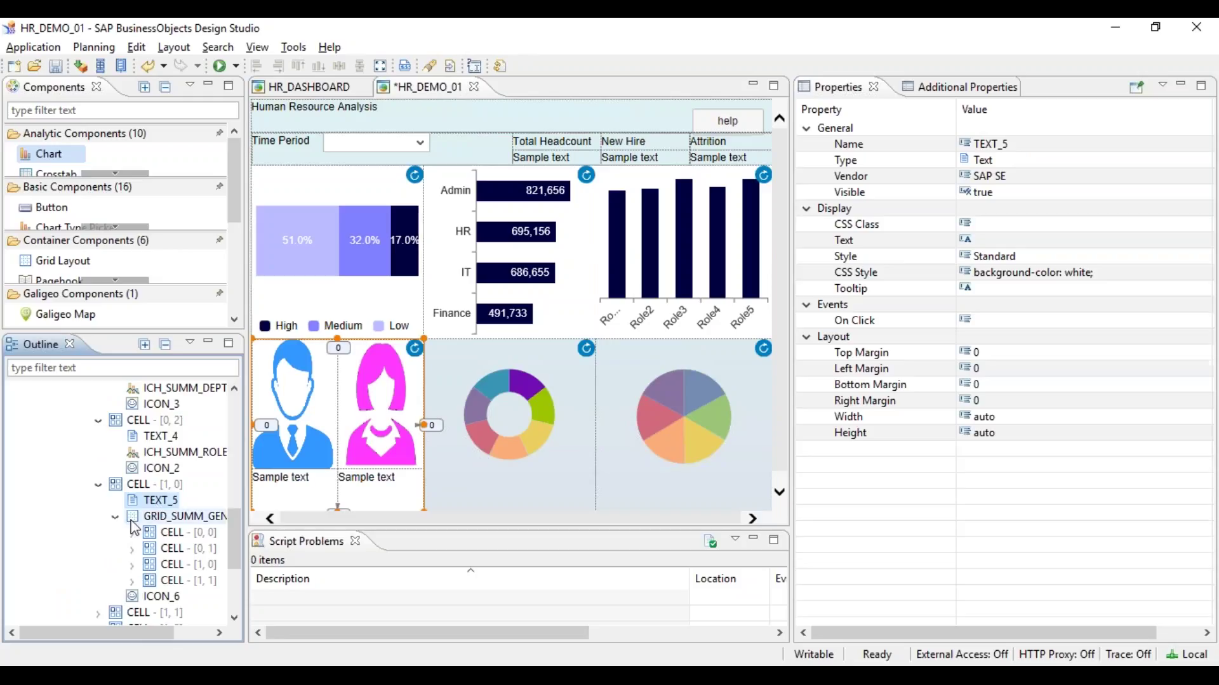
# Paste the white text background into the country doughnut chart's cell [1, 1] and order it before the chart
pyautogui.click(482, 370)
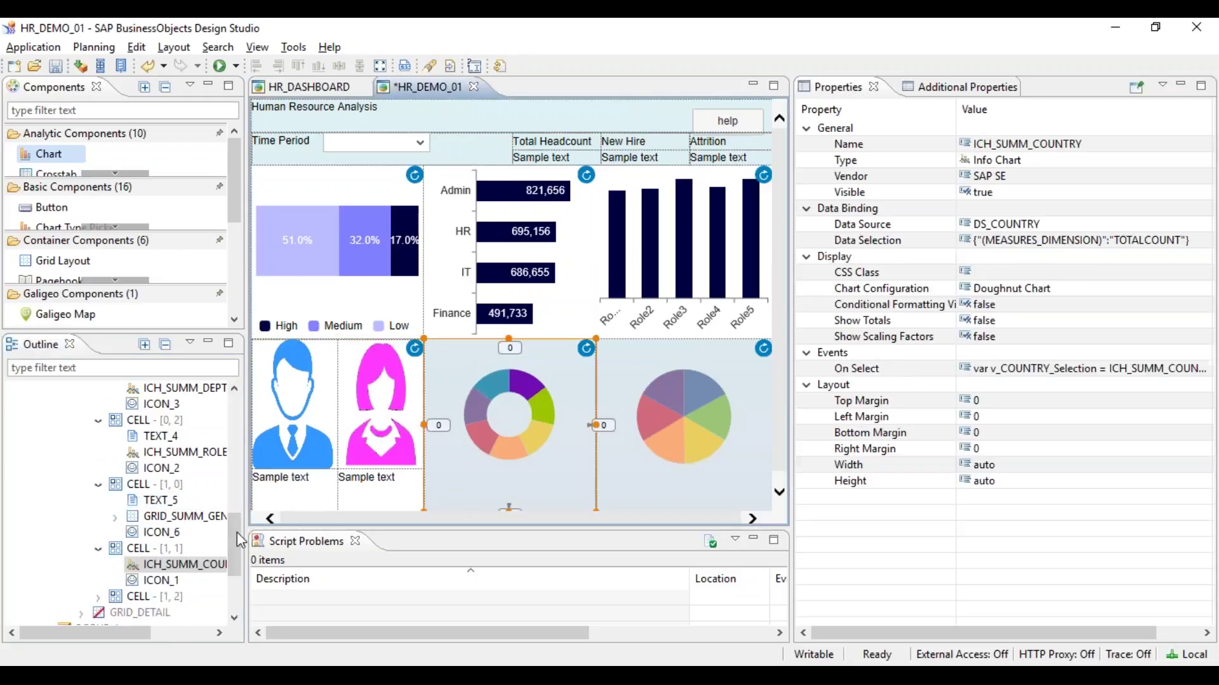
pyautogui.hotkey('ctrl', 'v')
pyautogui.moveTo(162, 561); pyautogui.dragTo(162, 559)
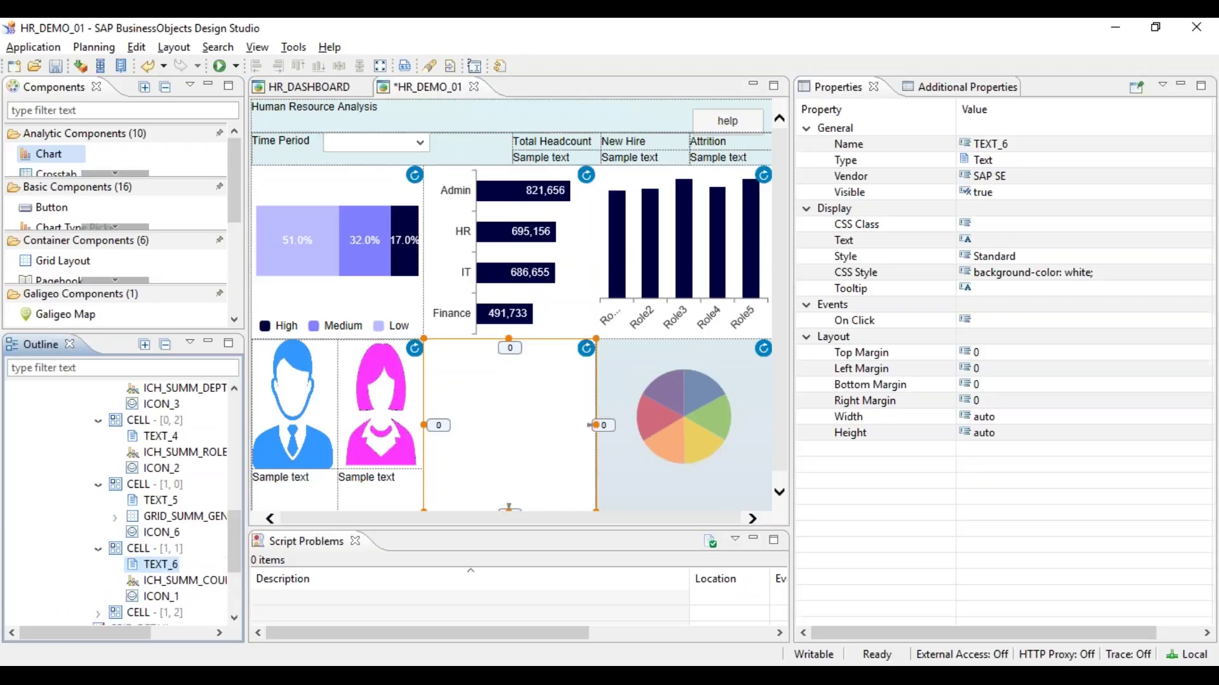
# Paste the white text background into cell [1, 2] and order it before the ICH_SUMM_LOS pie chart
pyautogui.click(661, 372)
pyautogui.hotkey('ctrl', 'v')
pyautogui.moveTo(160, 612); pyautogui.dragTo(161, 596)
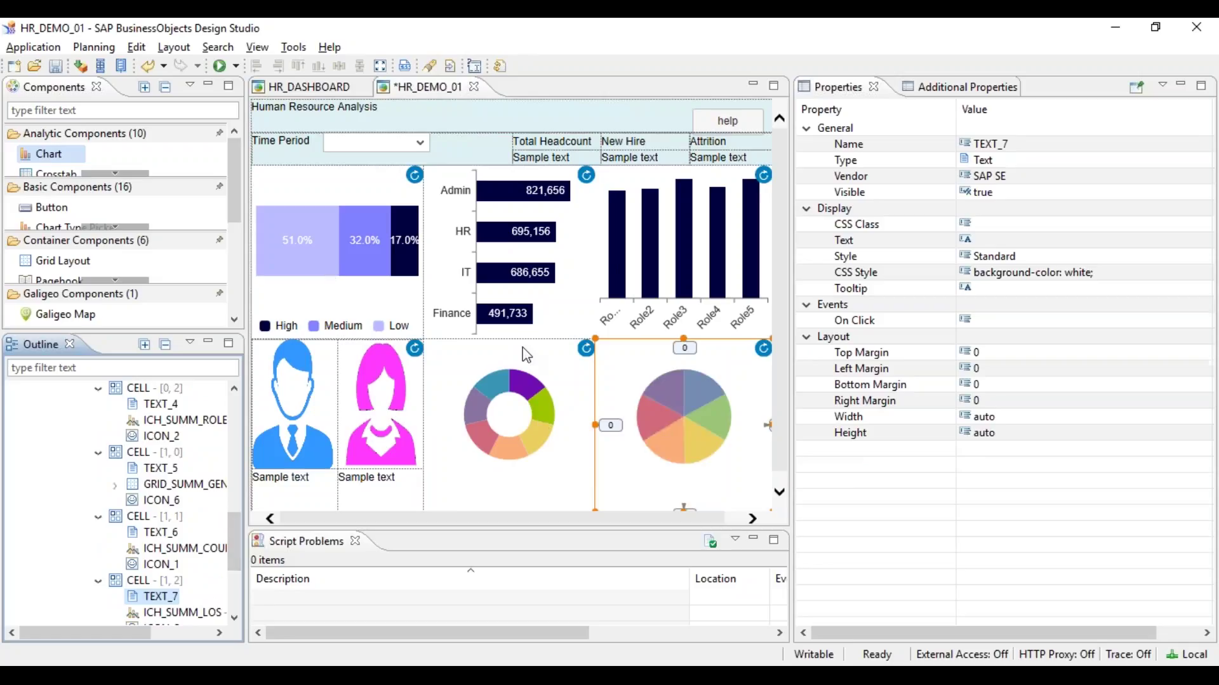
# Run HR_DEMO_01 in the browser, close the previous preview tab, check the white chart backgrounds and return to Design Studio
pyautogui.click(219, 66)
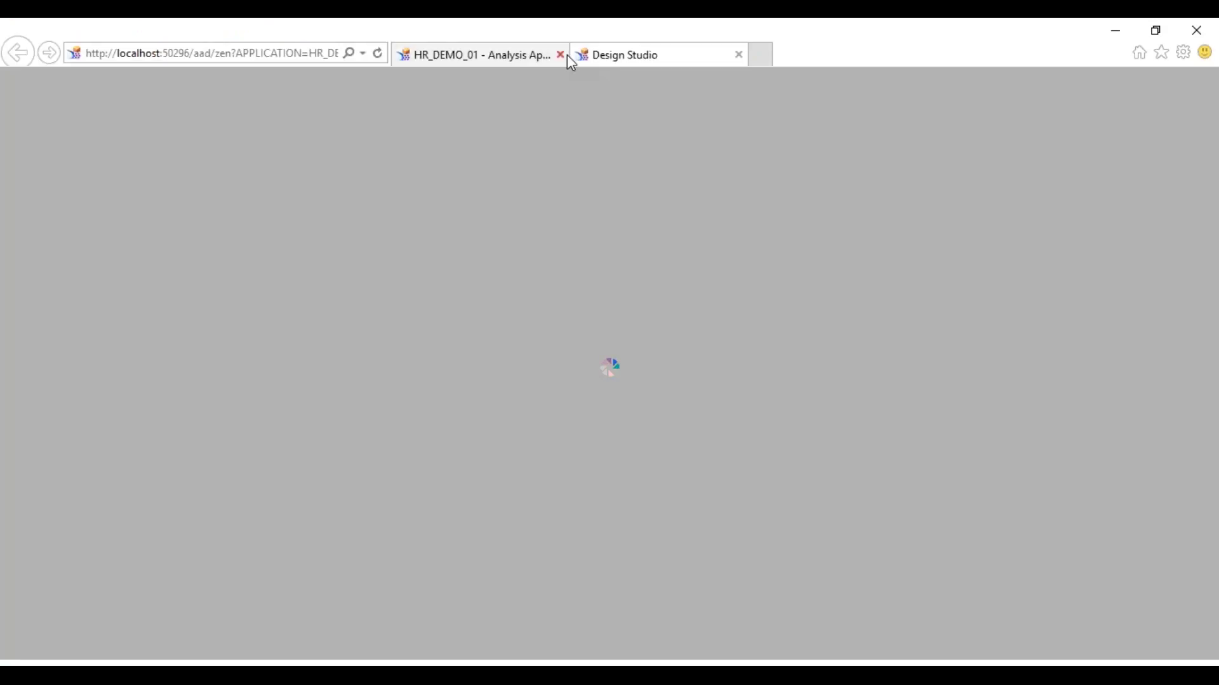
pyautogui.click(561, 55)
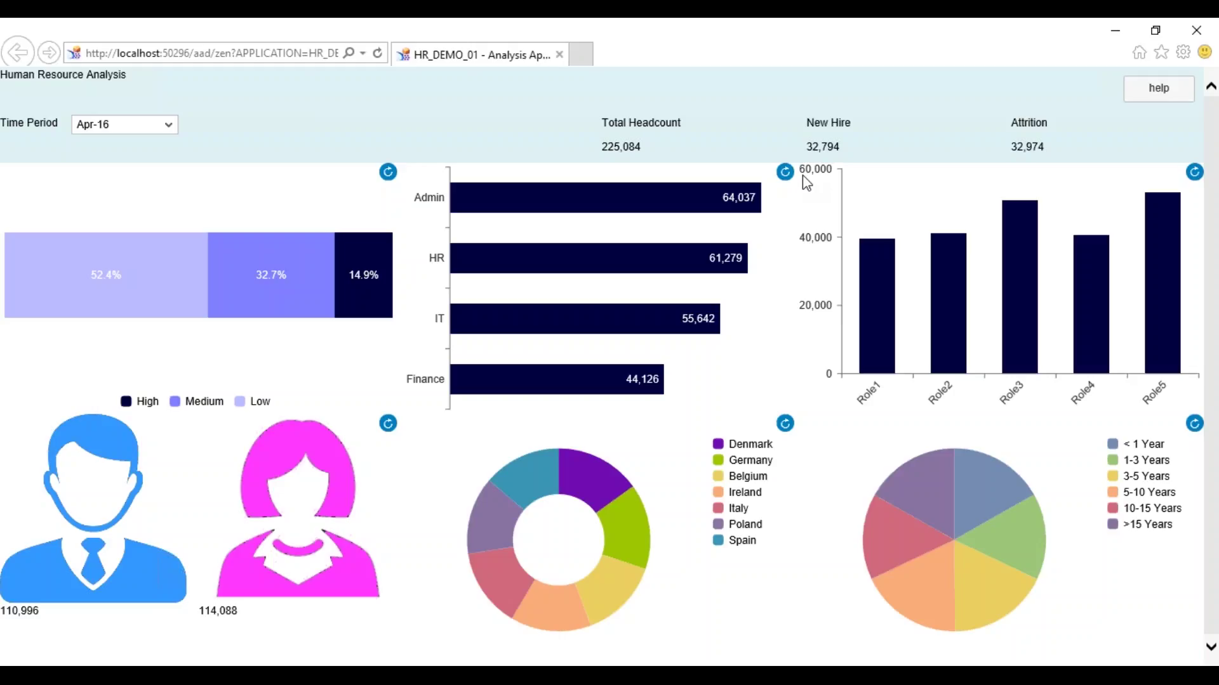
pyautogui.hotkey('alt', 'Tab')
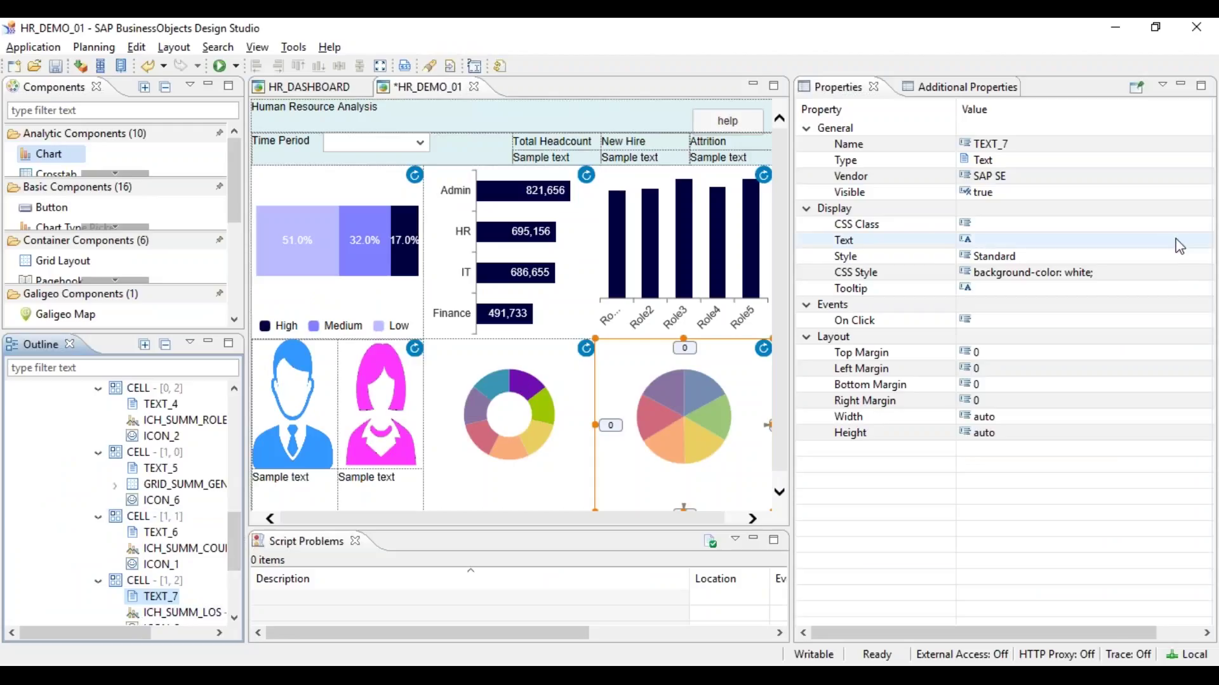
# View TEXT_7's CSS rules in the CSS Style Editor and close it without making changes
pyautogui.click(1197, 273)
pyautogui.click(1202, 273)
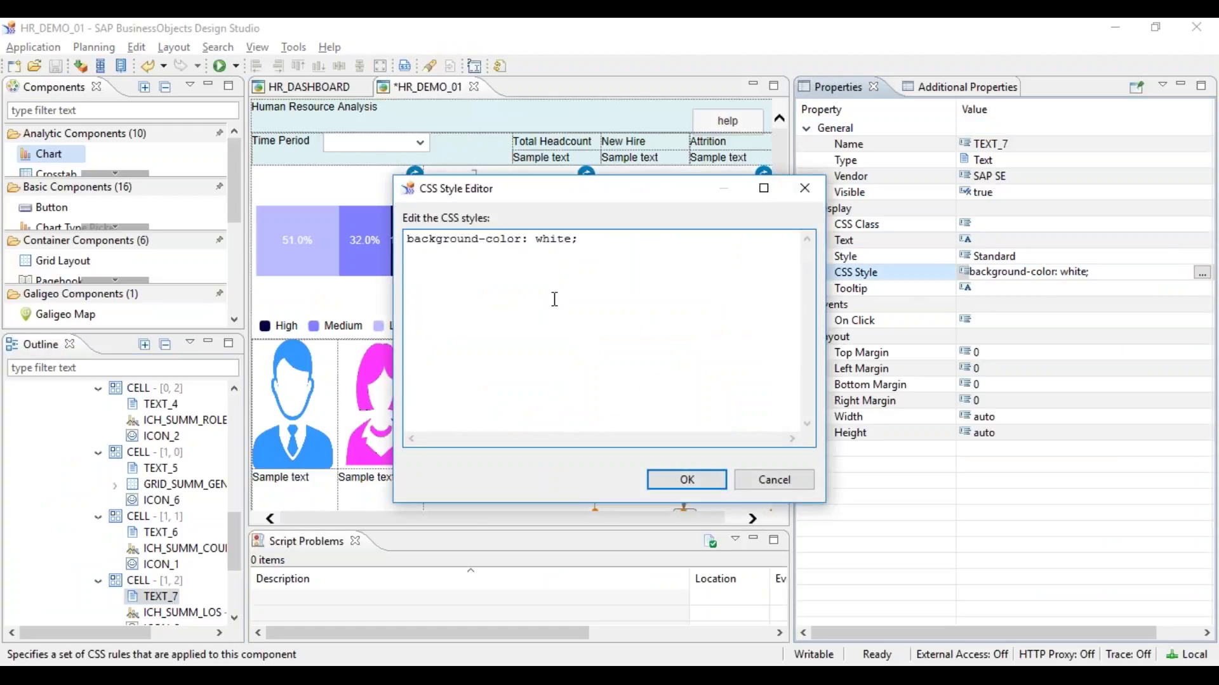
pyautogui.click(774, 480)
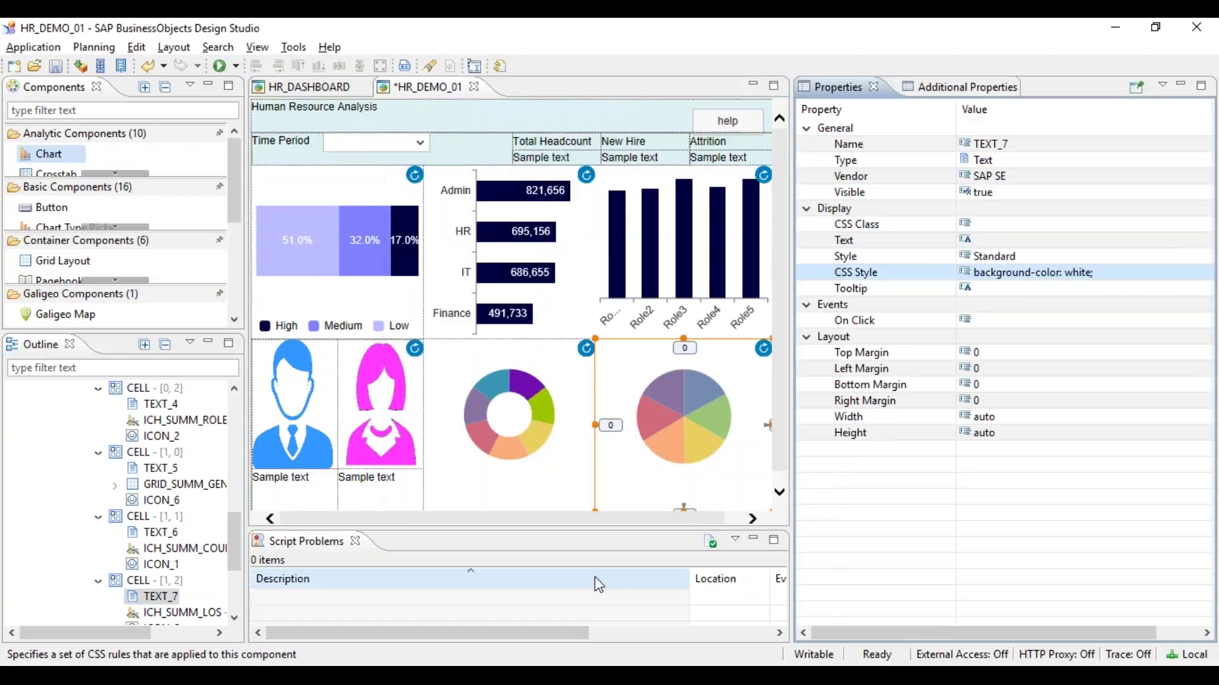
# Switch to Chrome, search for "sap design studio css" in a new tab and open the SAP blog "List of CSS for SAP Design studio"
pyautogui.click(635, 677)
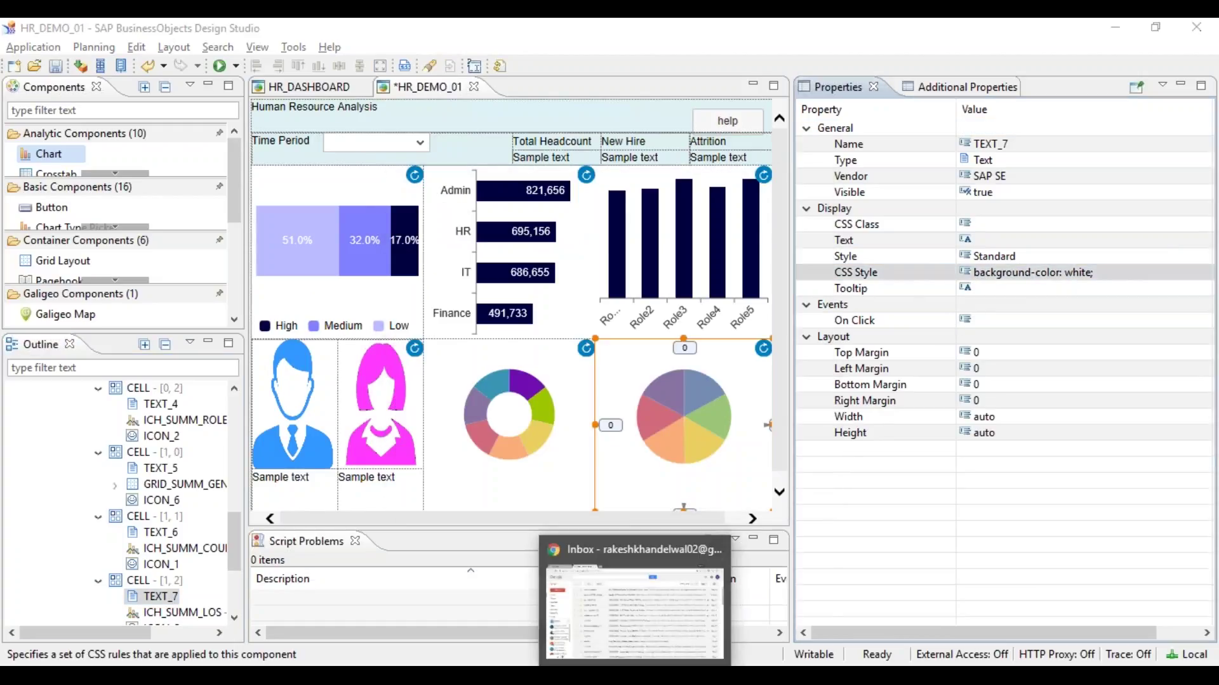
pyautogui.click(635, 612)
pyautogui.click(375, 28)
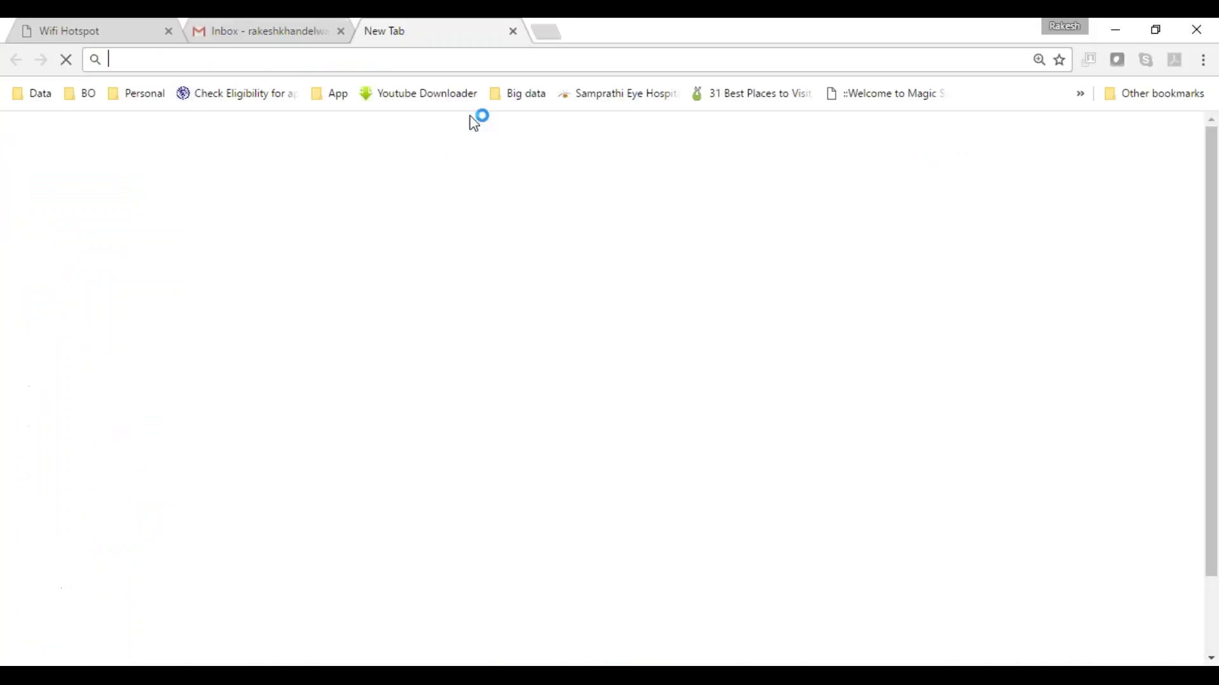
pyautogui.write('SAP Desi')
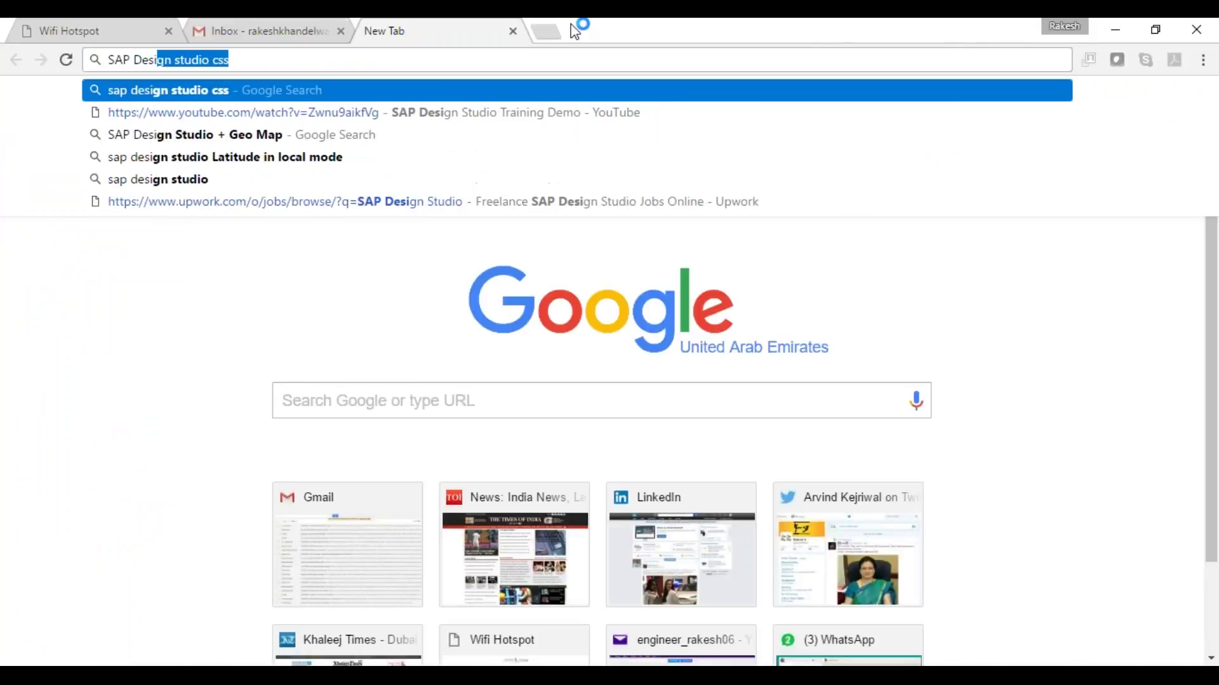
pyautogui.press('End')
pyautogui.press('Return')
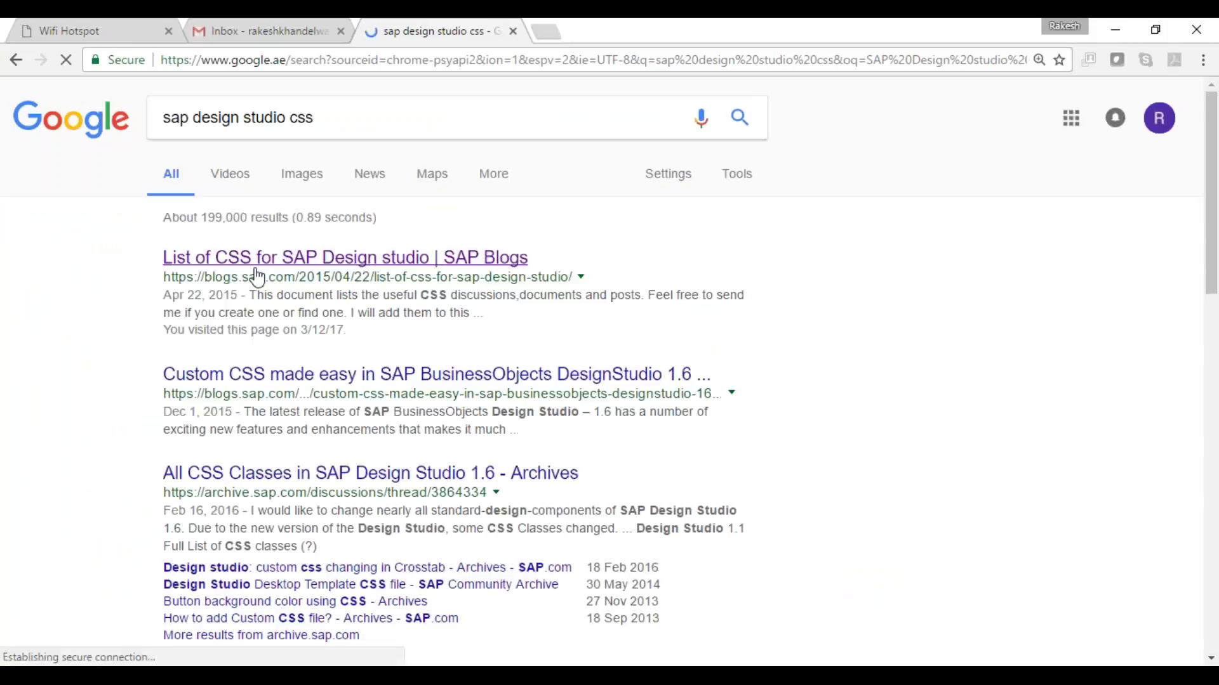
pyautogui.click(253, 262)
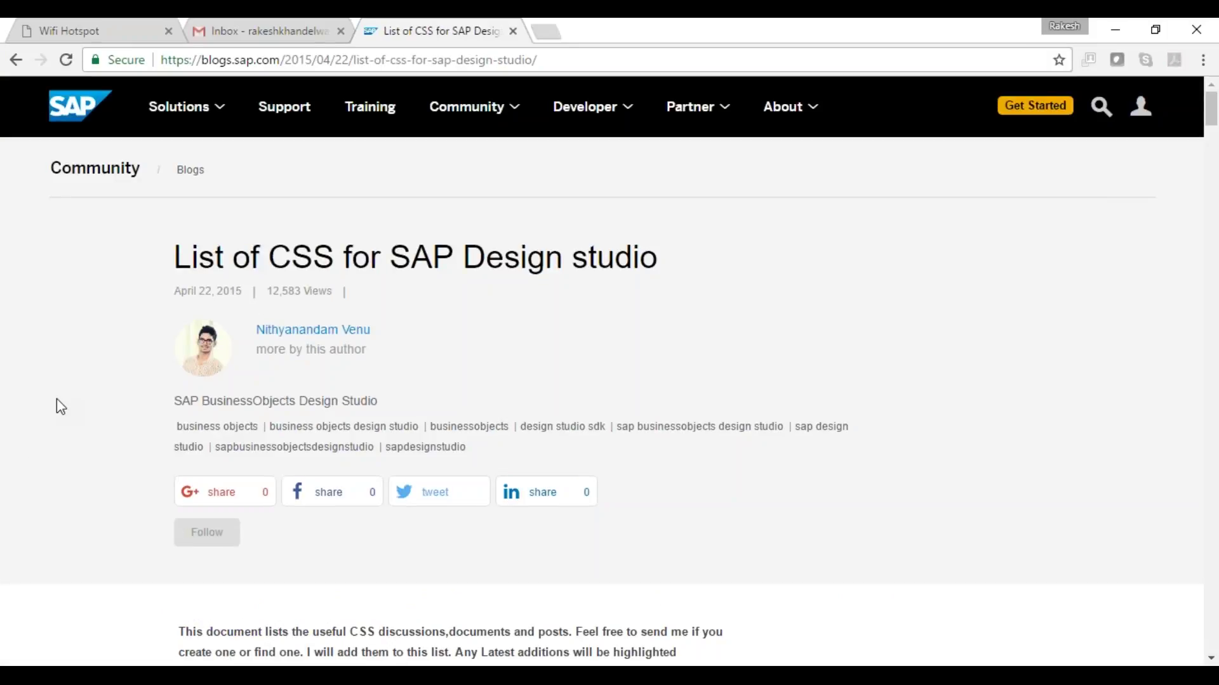
# Look through the "List of CSS for SAP Design studio" blog's component sections, from finding CSS classes to the crosstab, grid, scorecard and navigation links
pyautogui.scroll(-1, 57, 400)
pyautogui.scroll(-1, 56, 400)
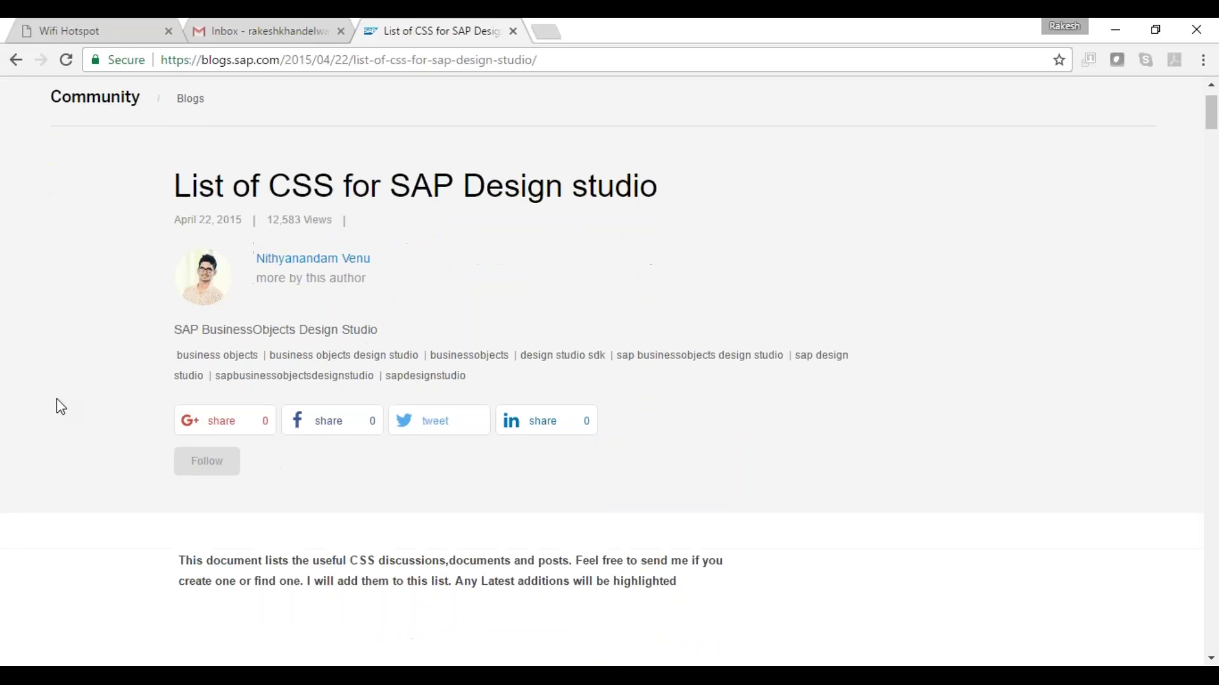
pyautogui.scroll(-2, 56, 400)
pyautogui.scroll(-3, 56, 401)
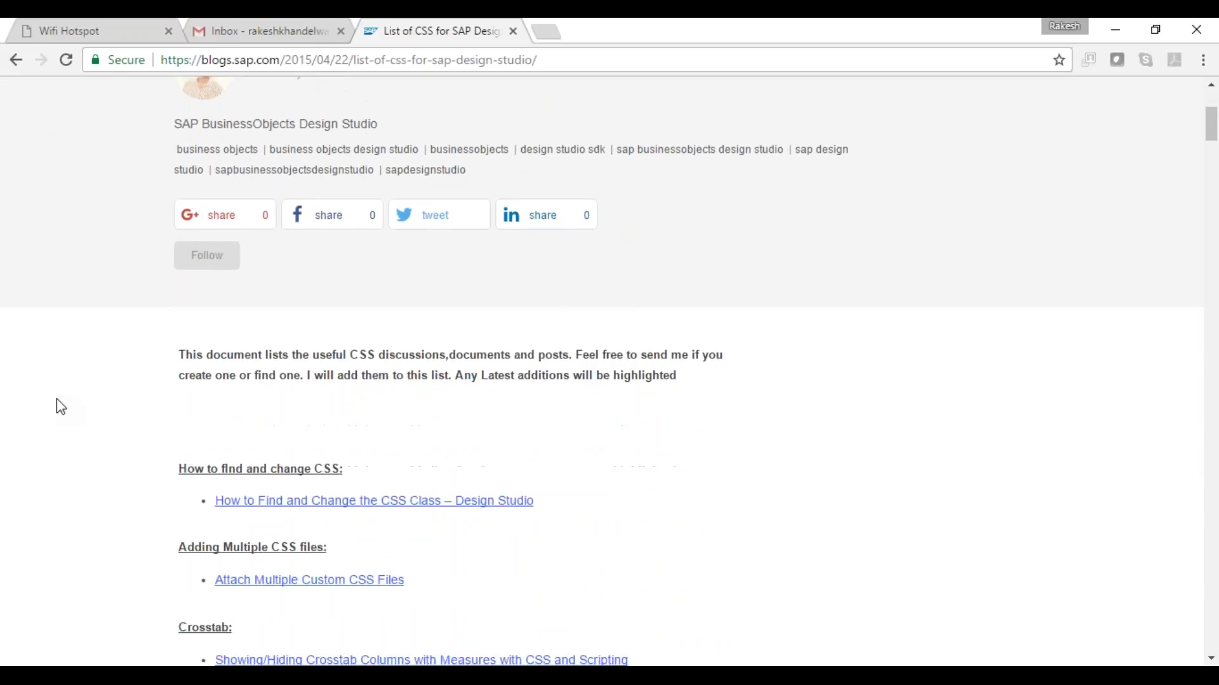
pyautogui.scroll(2, 56, 401)
pyautogui.scroll(-8, 56, 399)
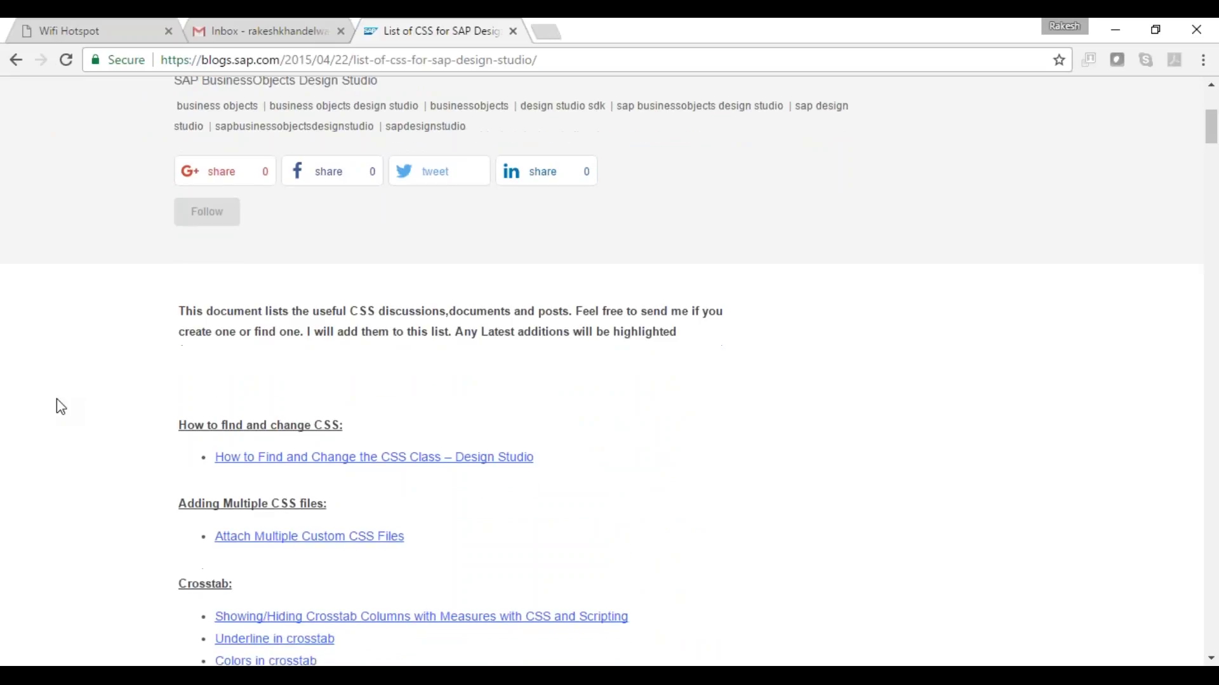
pyautogui.scroll(-1, 56, 398)
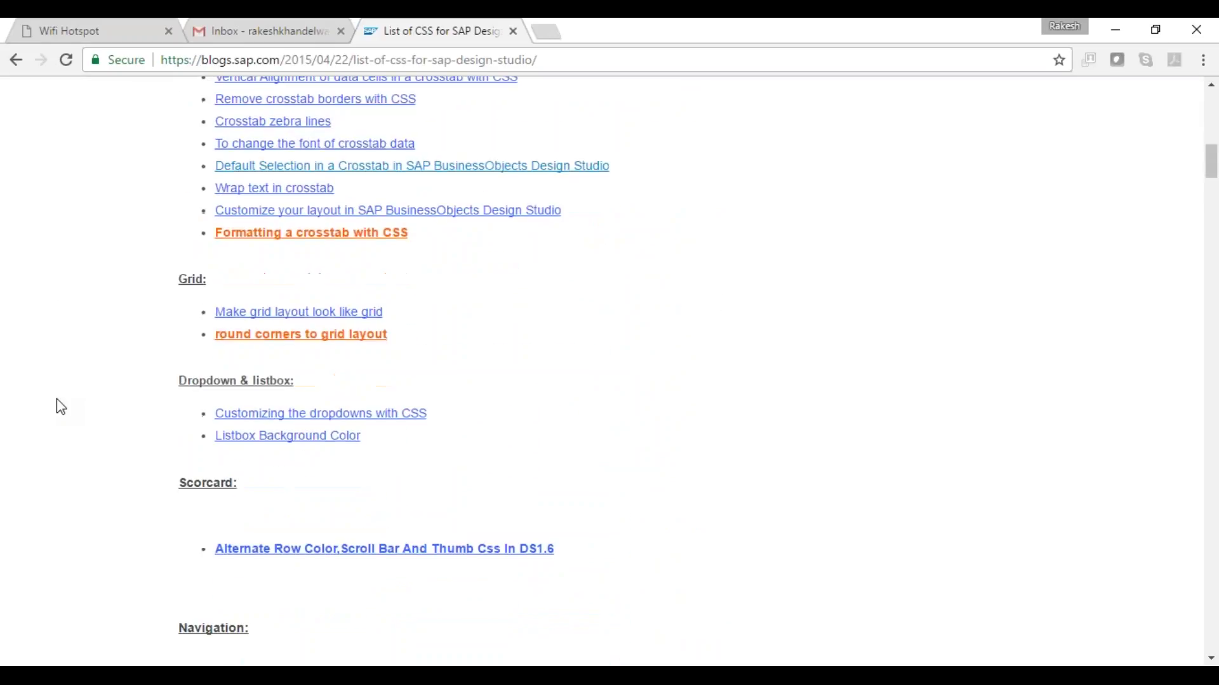
pyautogui.scroll(-2, 56, 398)
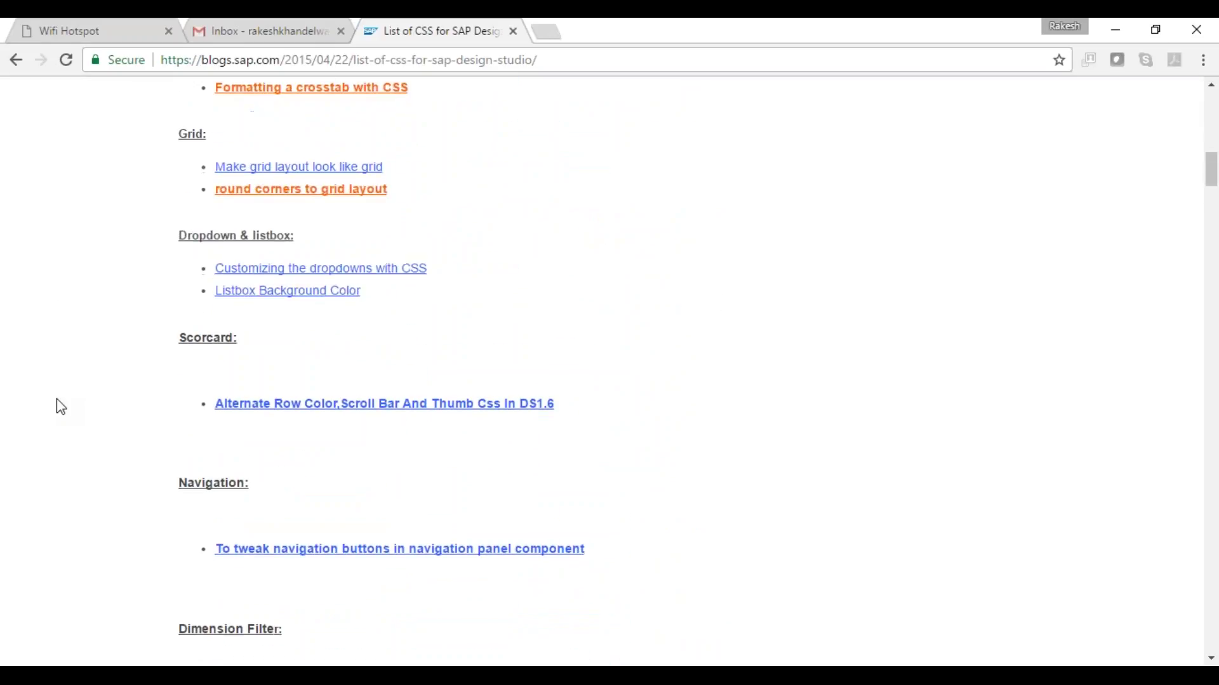
pyautogui.scroll(-1, 55, 399)
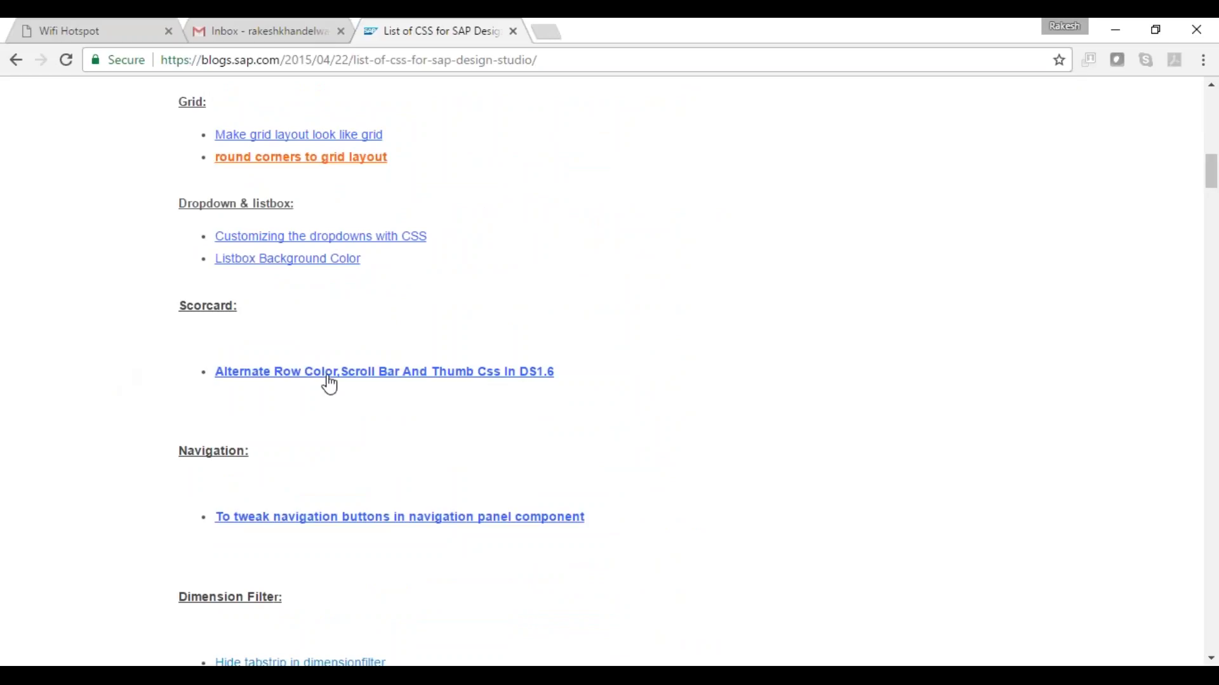
# Open the scorecard thread "Alternate Row Color,Scroll Bar And Thumb Css In DS1.6" in a new tab and read through its CSS examples
pyautogui.rightClick(325, 374)
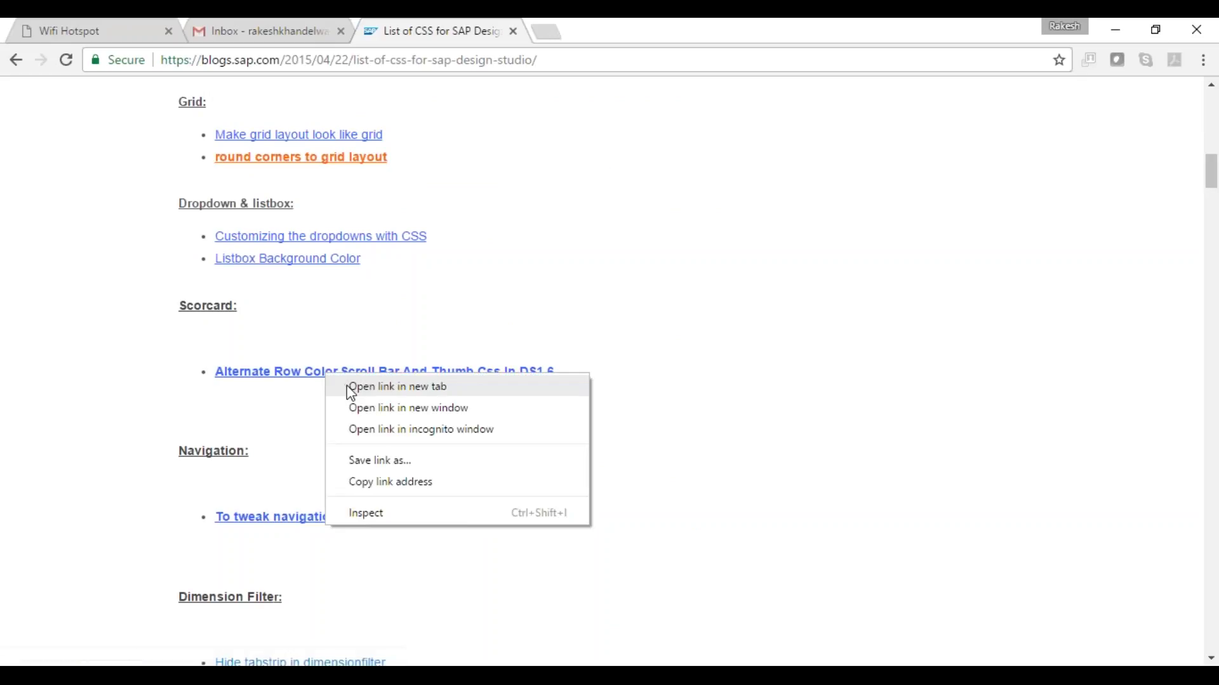
pyautogui.click(351, 388)
pyautogui.click(599, 29)
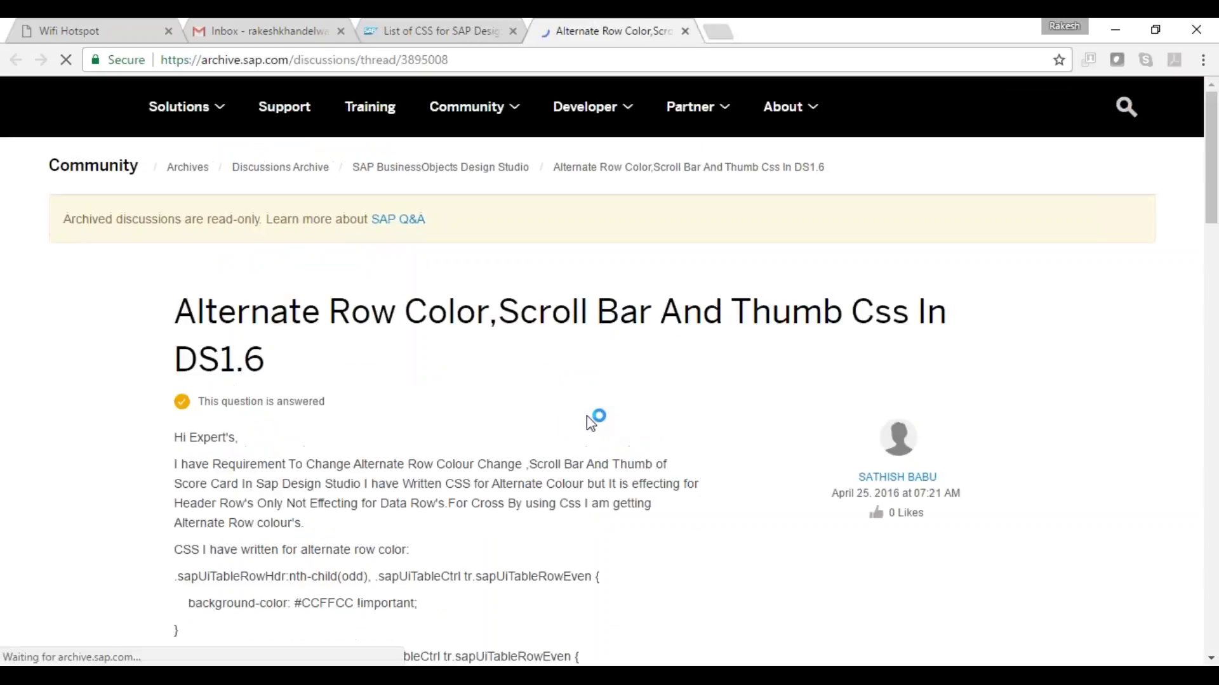
pyautogui.scroll(-5, 566, 428)
pyautogui.moveTo(223, 265); pyautogui.dragTo(178, 345)
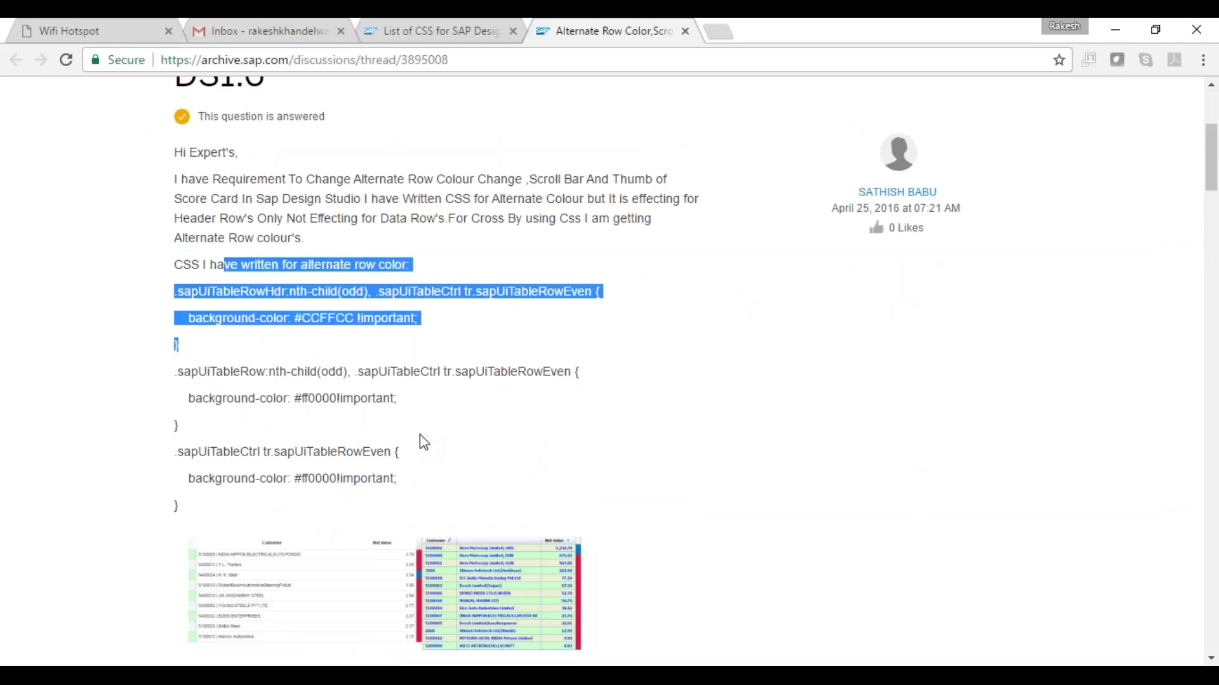
pyautogui.scroll(-6, 421, 439)
pyautogui.scroll(-4, 421, 438)
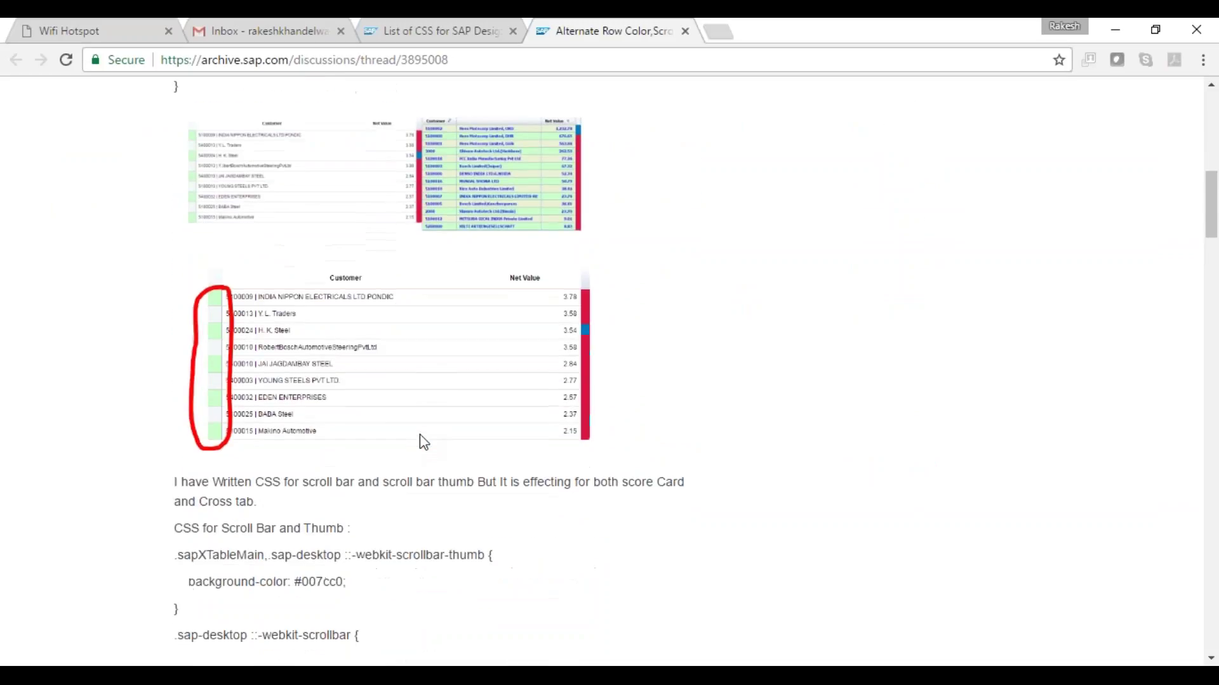
pyautogui.scroll(-10, 420, 436)
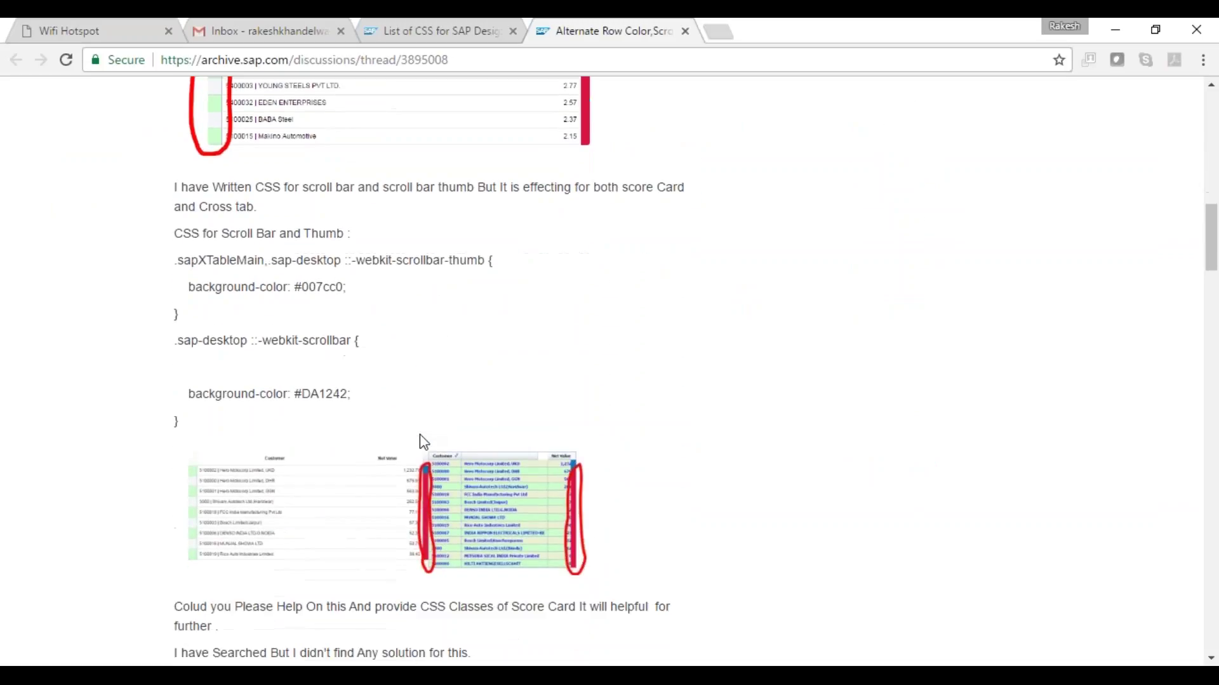
# Return to the CSS list, search the page for "text b", and open the text box background color article in a new tab
pyautogui.click(470, 31)
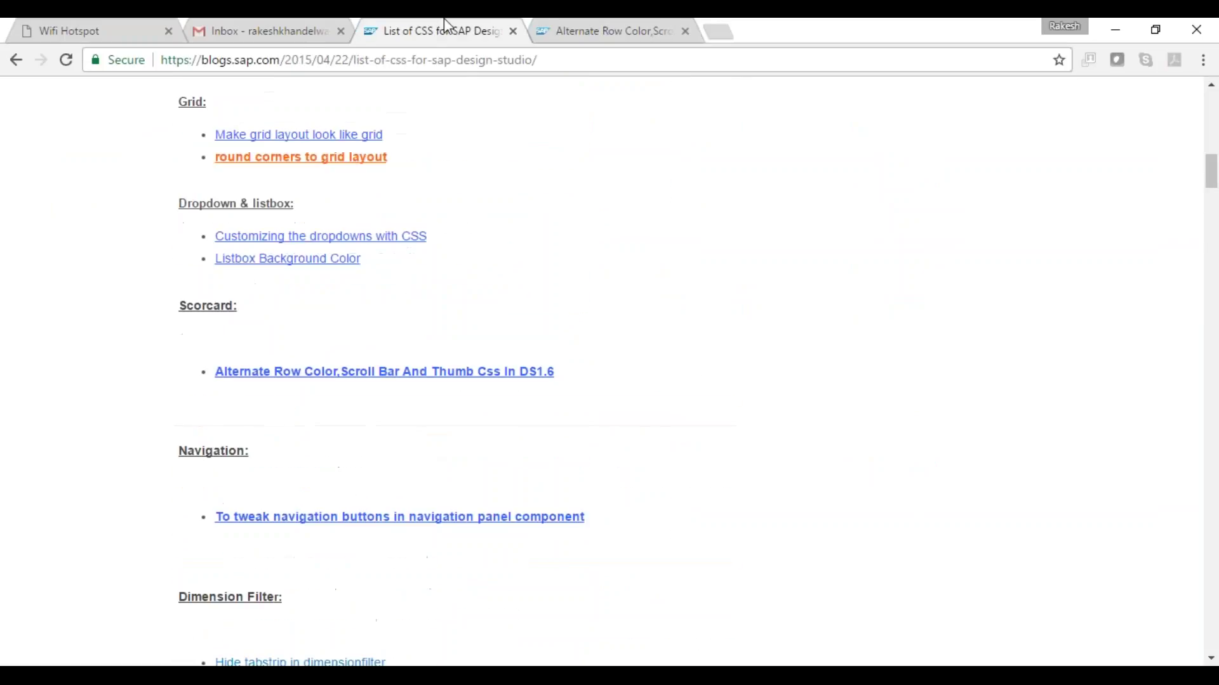
pyautogui.scroll(-2, 617, 302)
pyautogui.hotkey('ctrl', 'f')
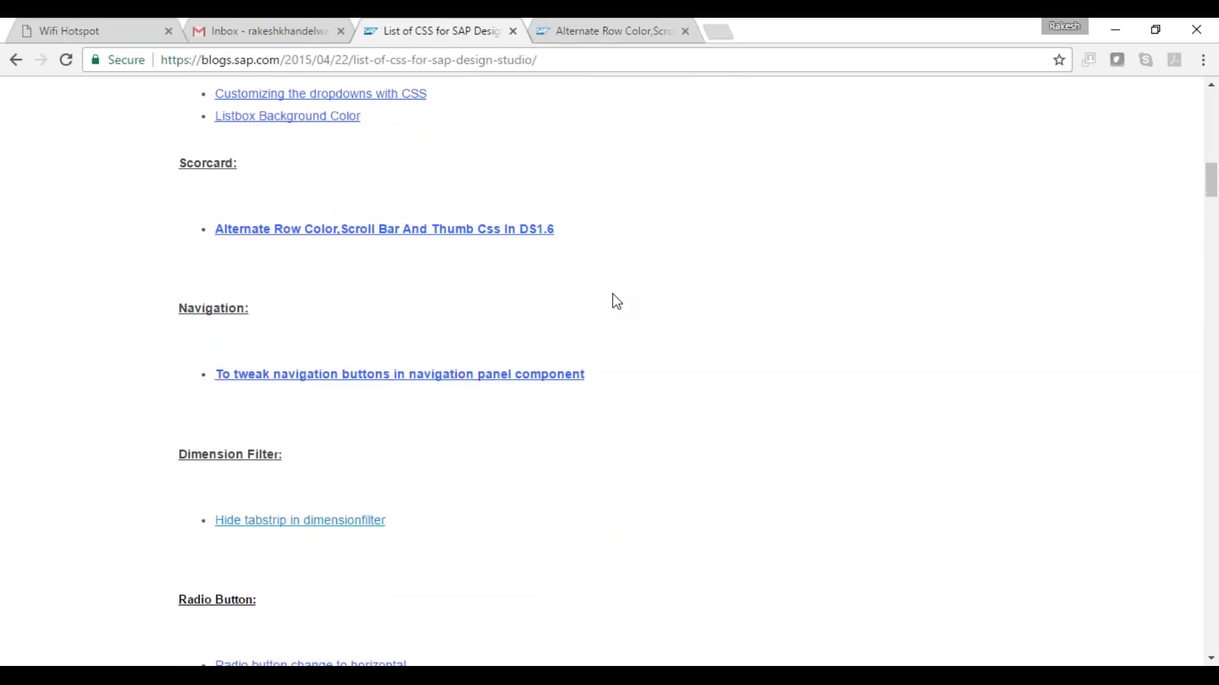
pyautogui.write('text')
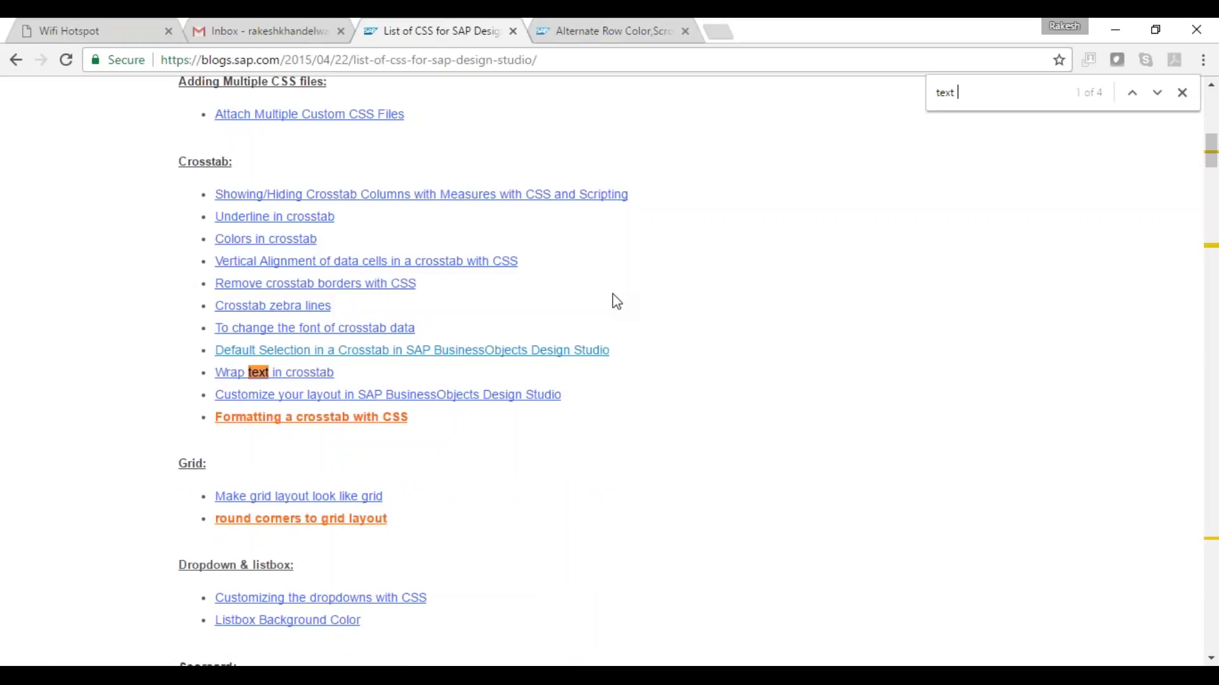
pyautogui.write(' b')
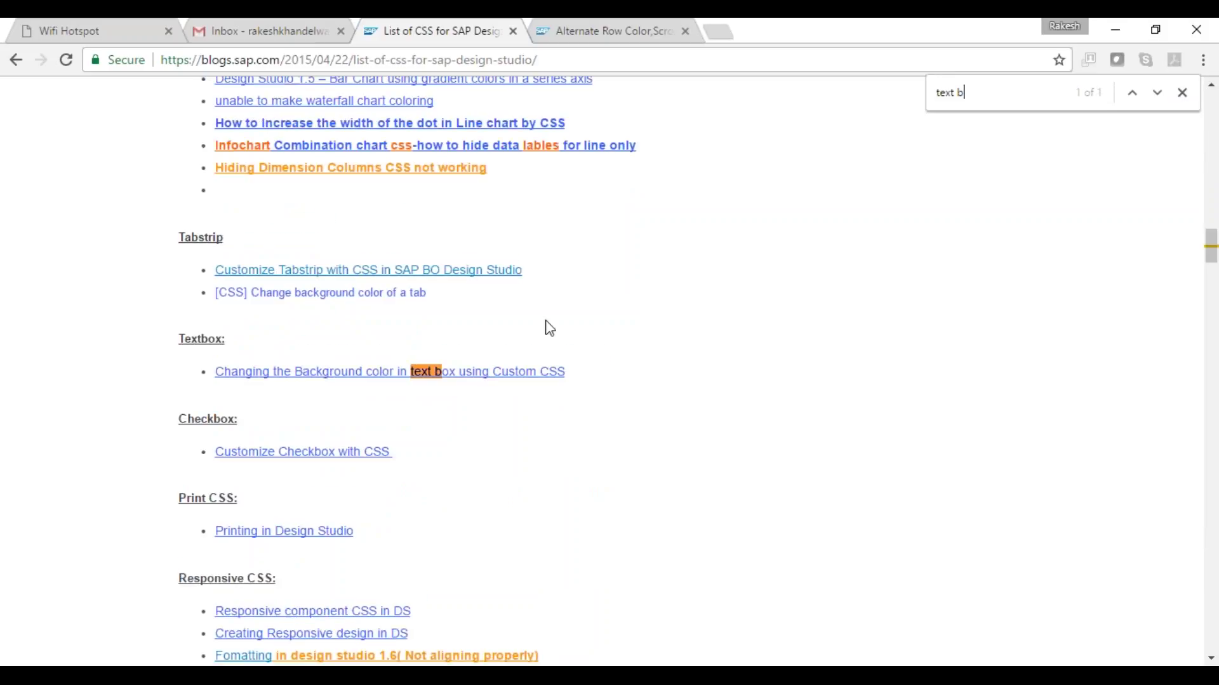
pyautogui.rightClick(518, 369)
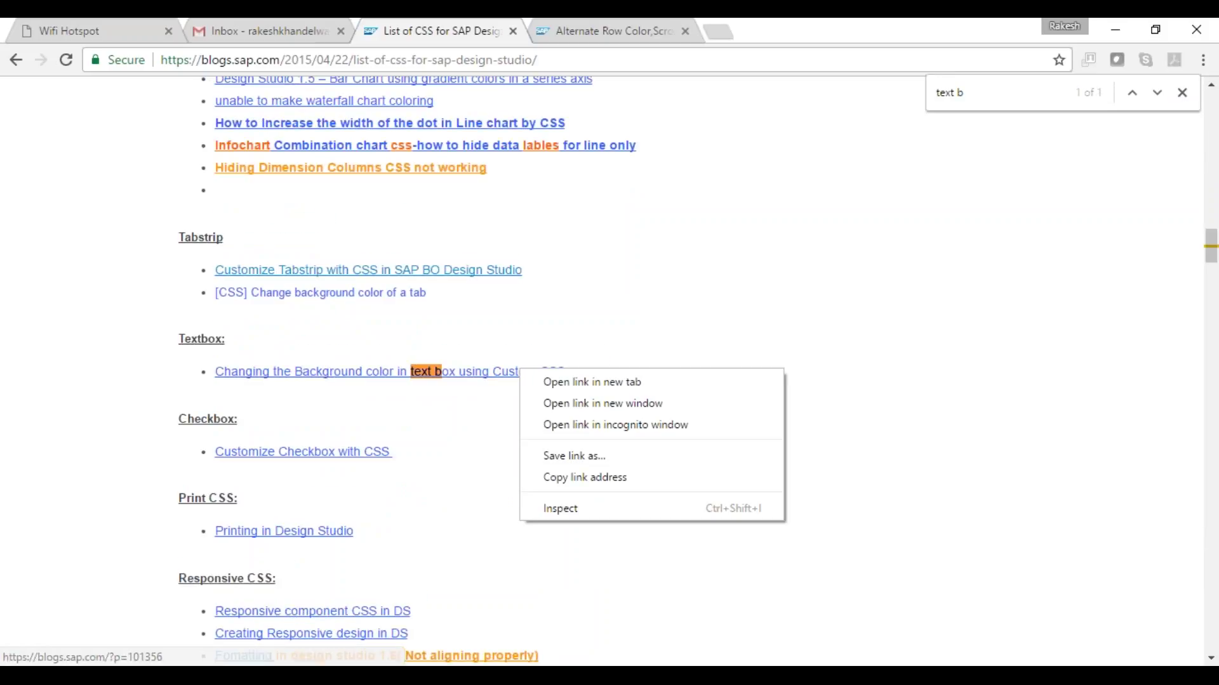
pyautogui.click(571, 382)
pyautogui.click(754, 27)
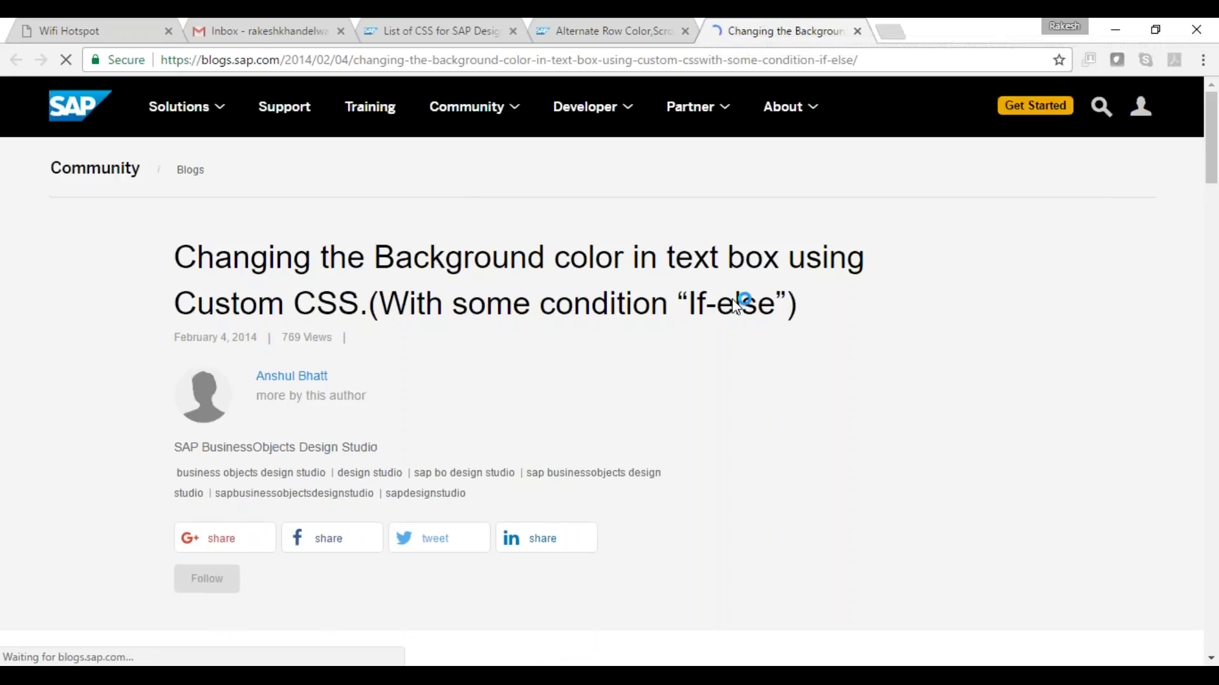
# Read the text box background color article, covering its city filter example, custom CSS classes and On Apply script
pyautogui.scroll(-1, 546, 533)
pyautogui.scroll(-7, 546, 459)
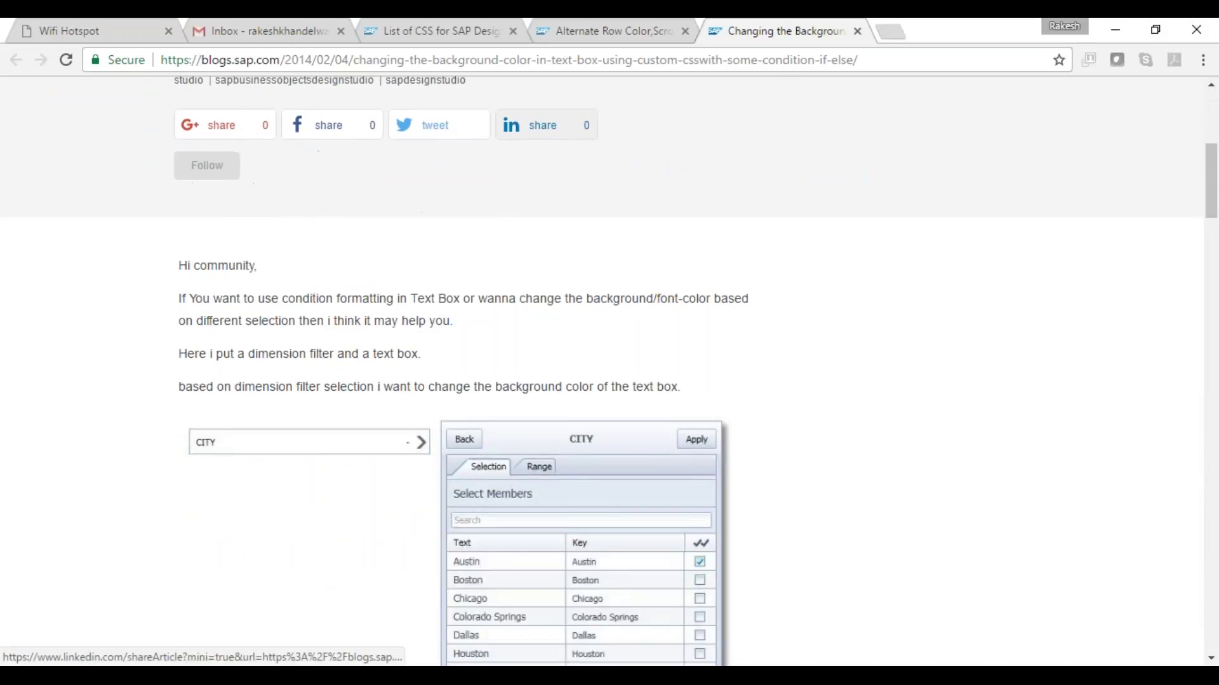
pyautogui.scroll(-5, 546, 459)
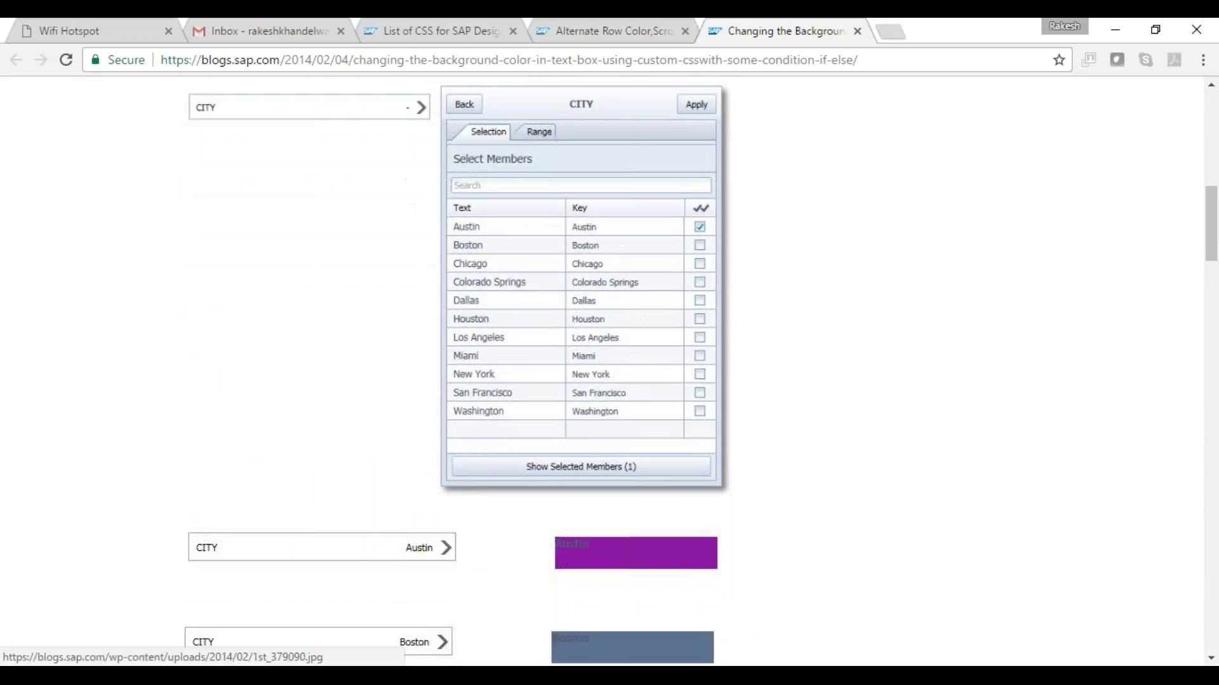
pyautogui.scroll(-1, 546, 459)
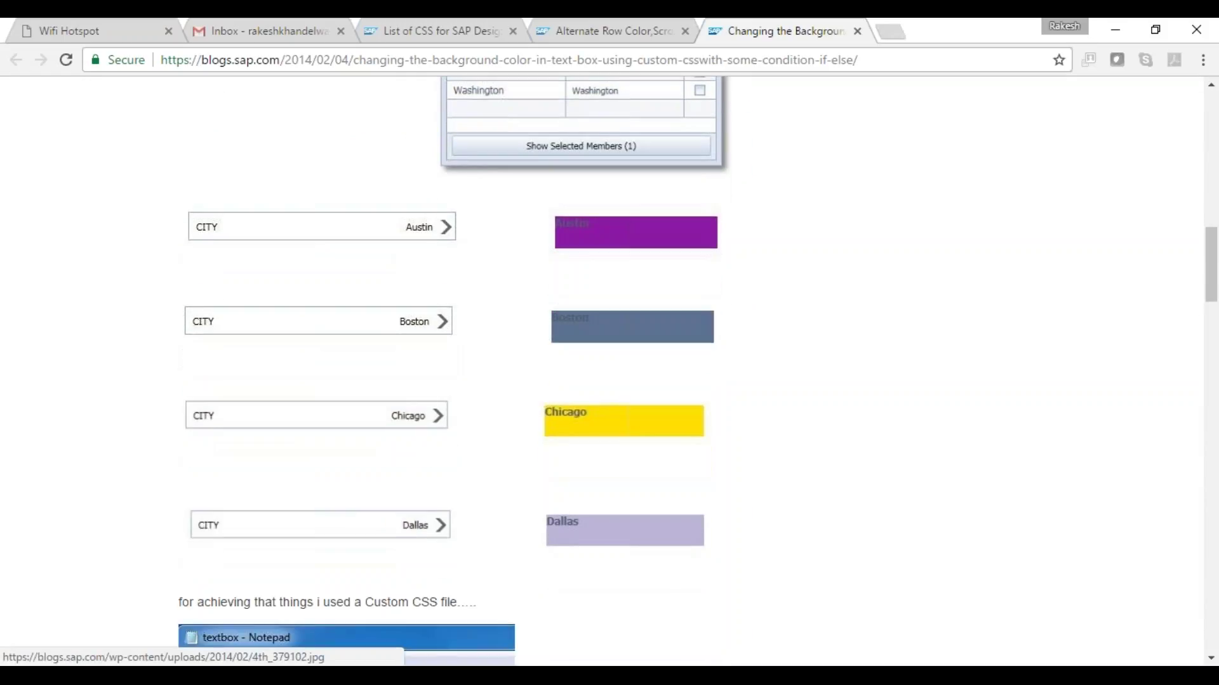
pyautogui.scroll(-5, 701, 441)
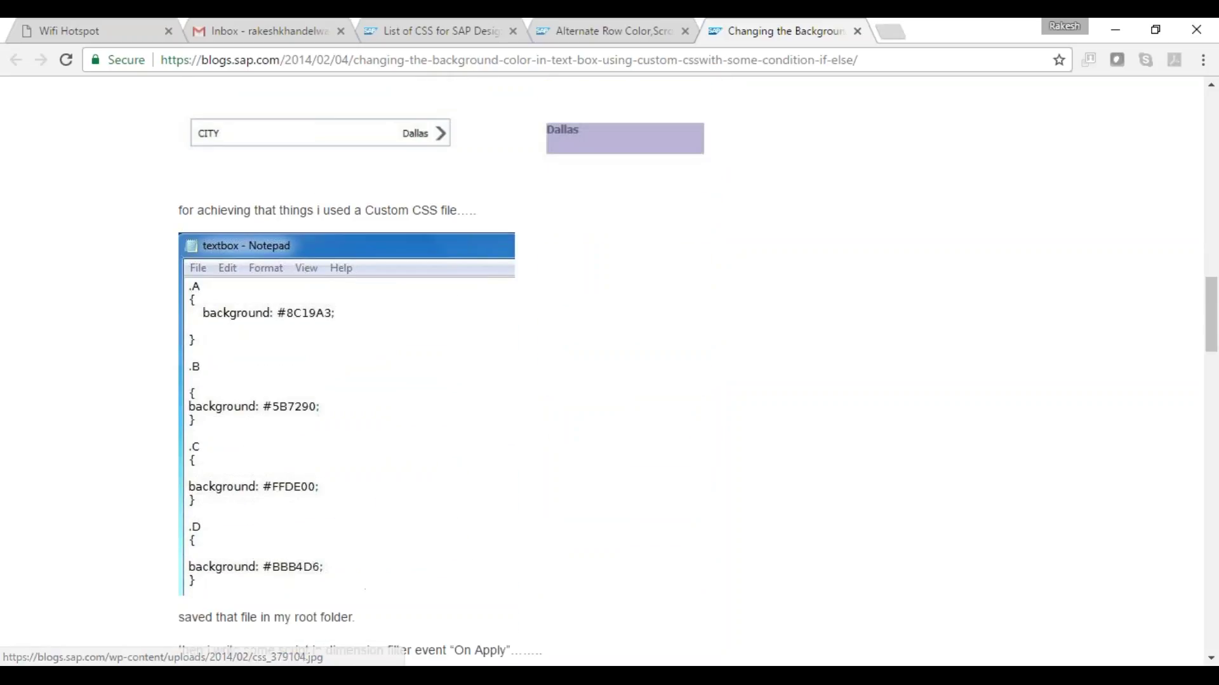
pyautogui.scroll(-3, 378, 508)
pyautogui.scroll(-4, 444, 545)
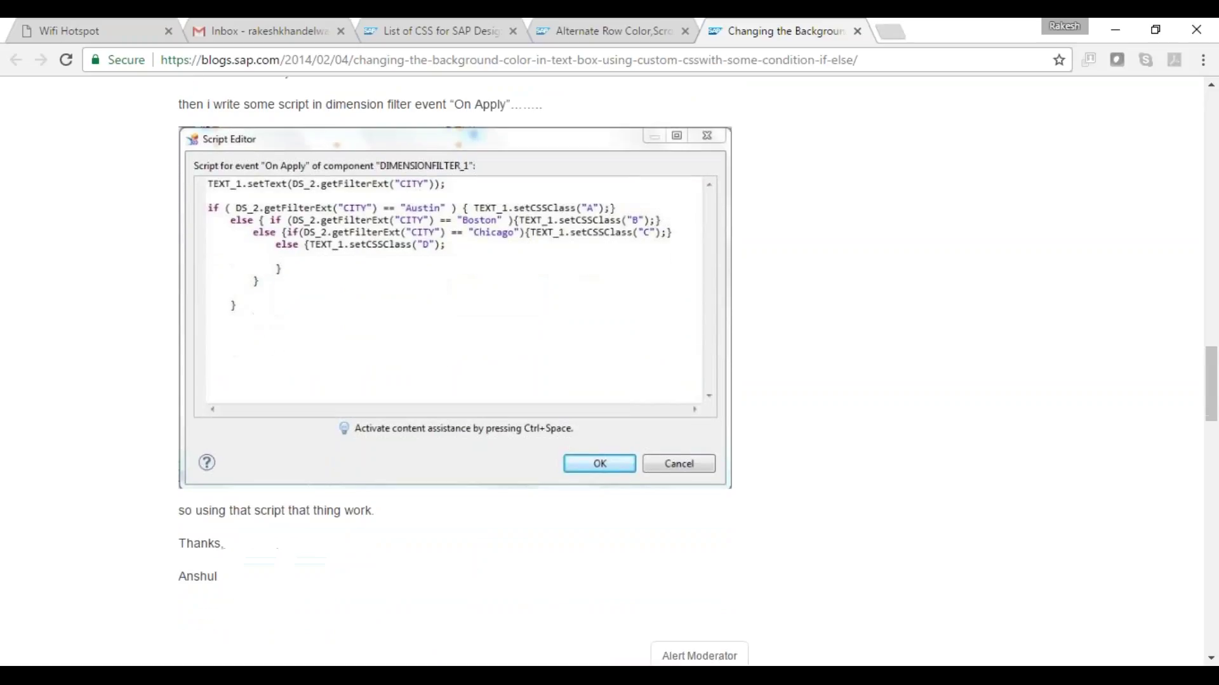
# Return to the CSS list and look over the links in its Chart customization and Button sections
pyautogui.click(466, 28)
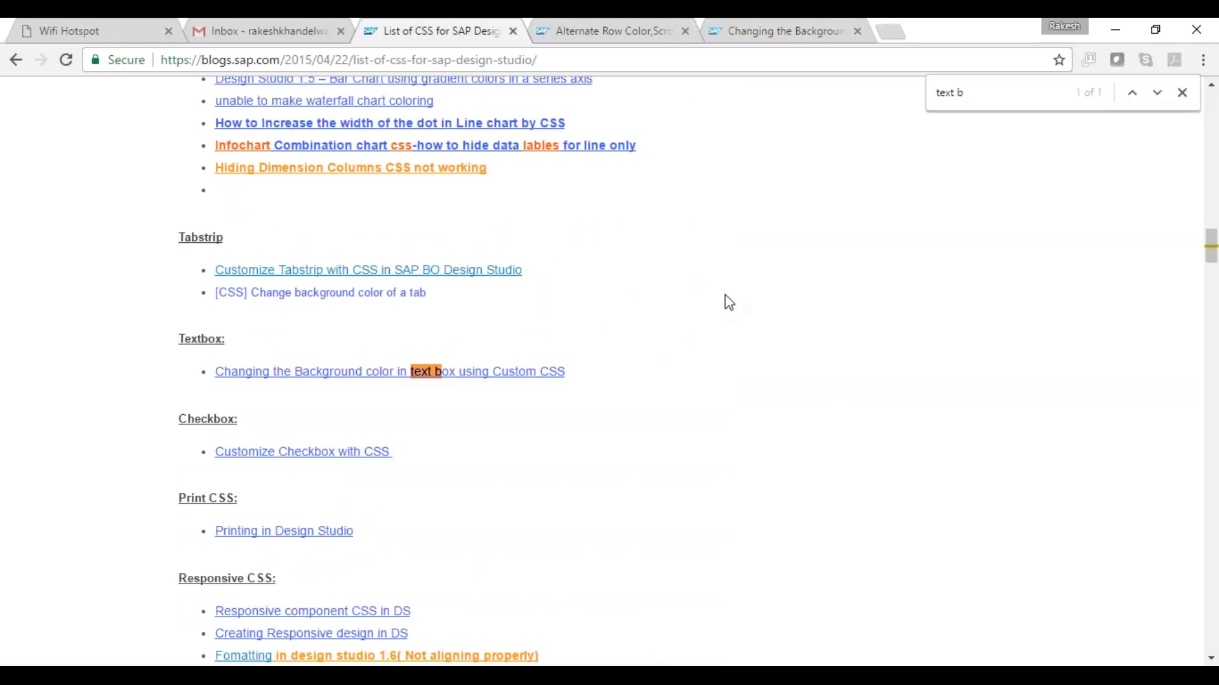
pyautogui.scroll(1, 727, 298)
pyautogui.scroll(5, 725, 297)
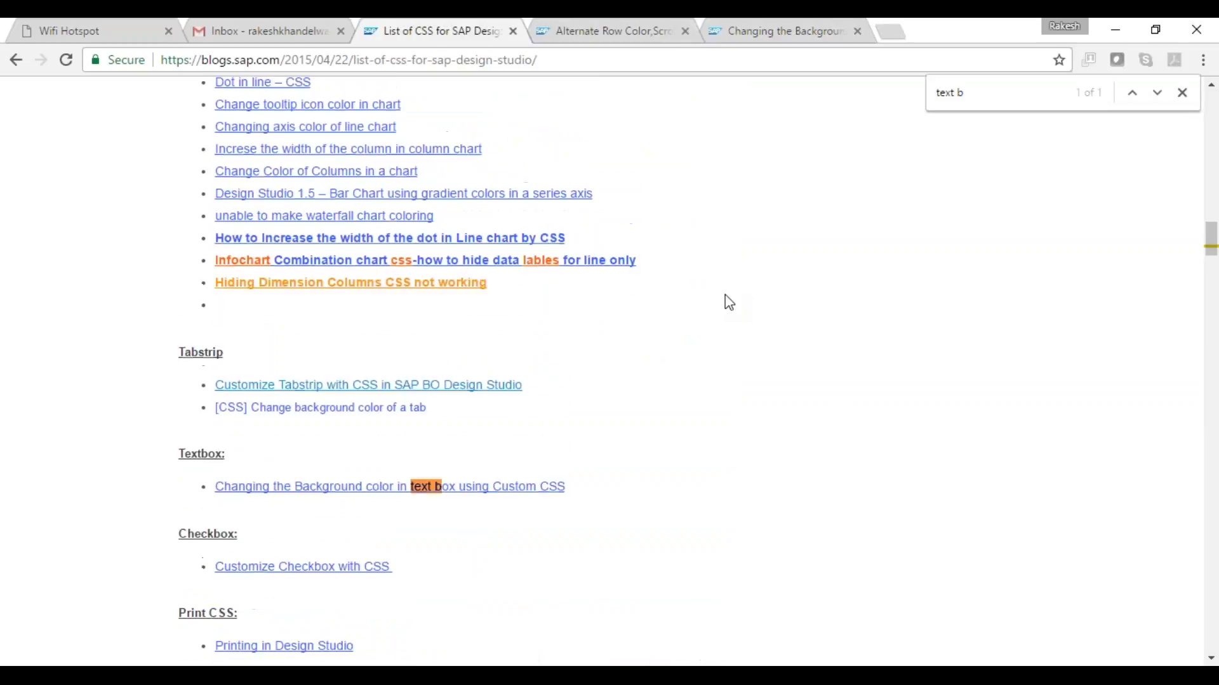
pyautogui.scroll(3, 728, 302)
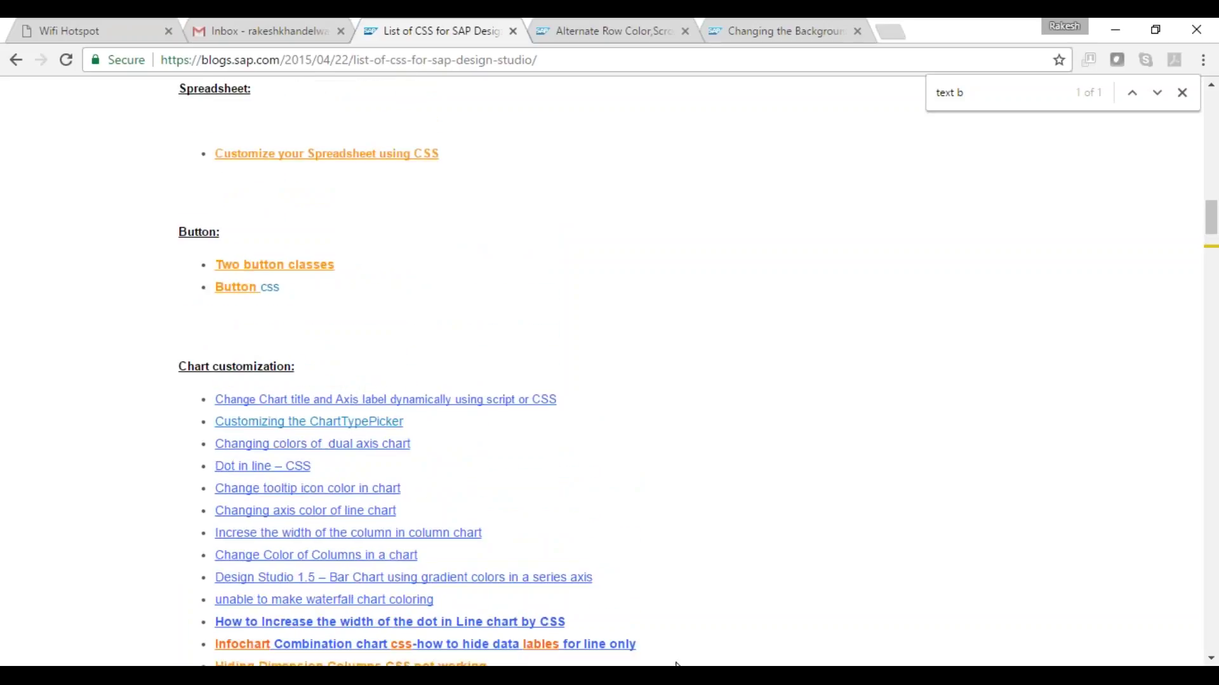
# Switch to Design Studio and set the left margin to 2 for TEXT_2, the background behind the ICH_SUMM_RISK chart
pyautogui.moveTo(679, 676)
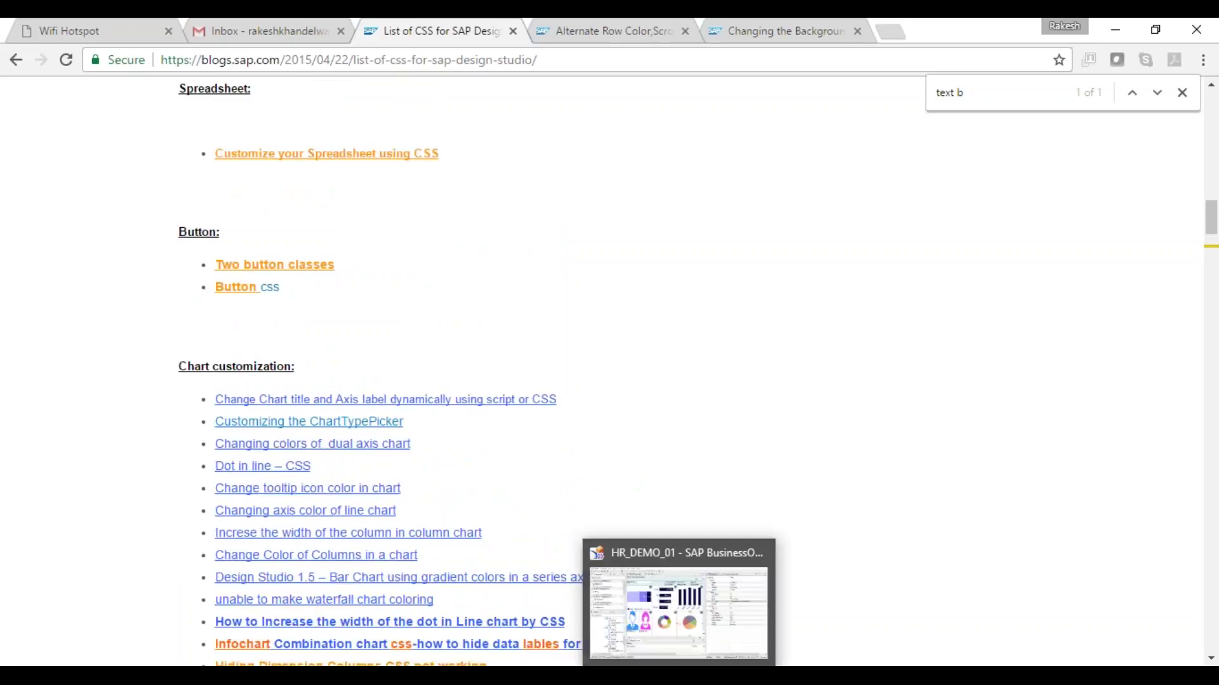
pyautogui.click(679, 676)
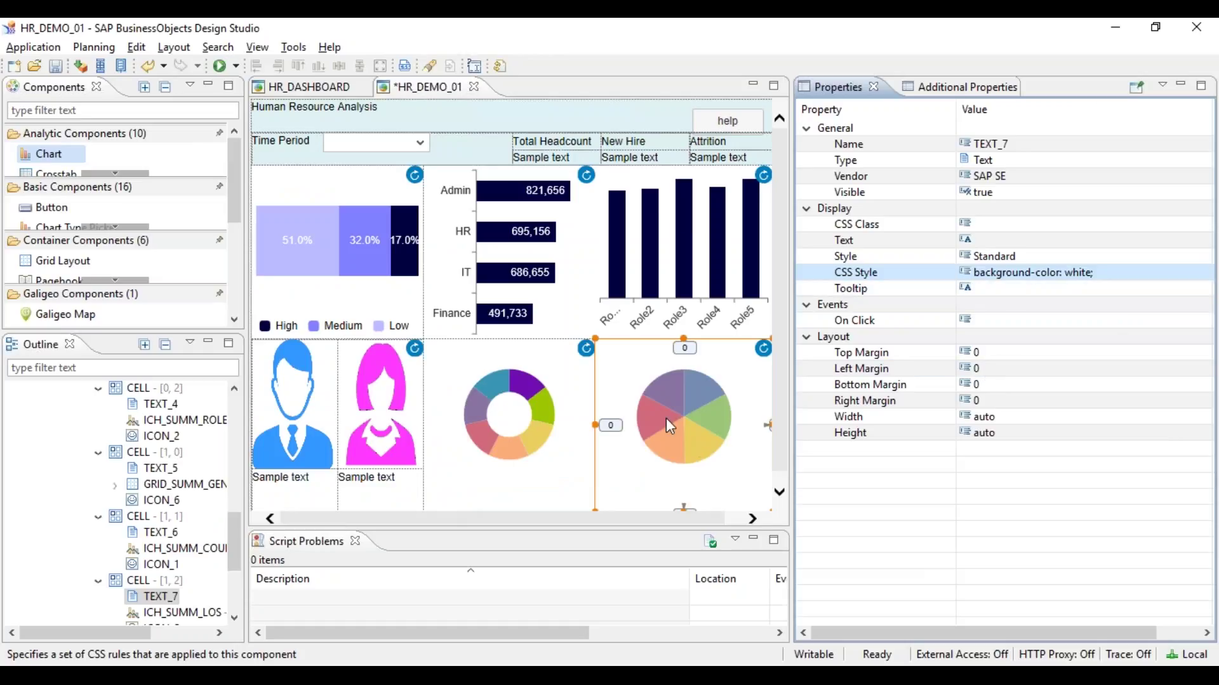
pyautogui.click(337, 182)
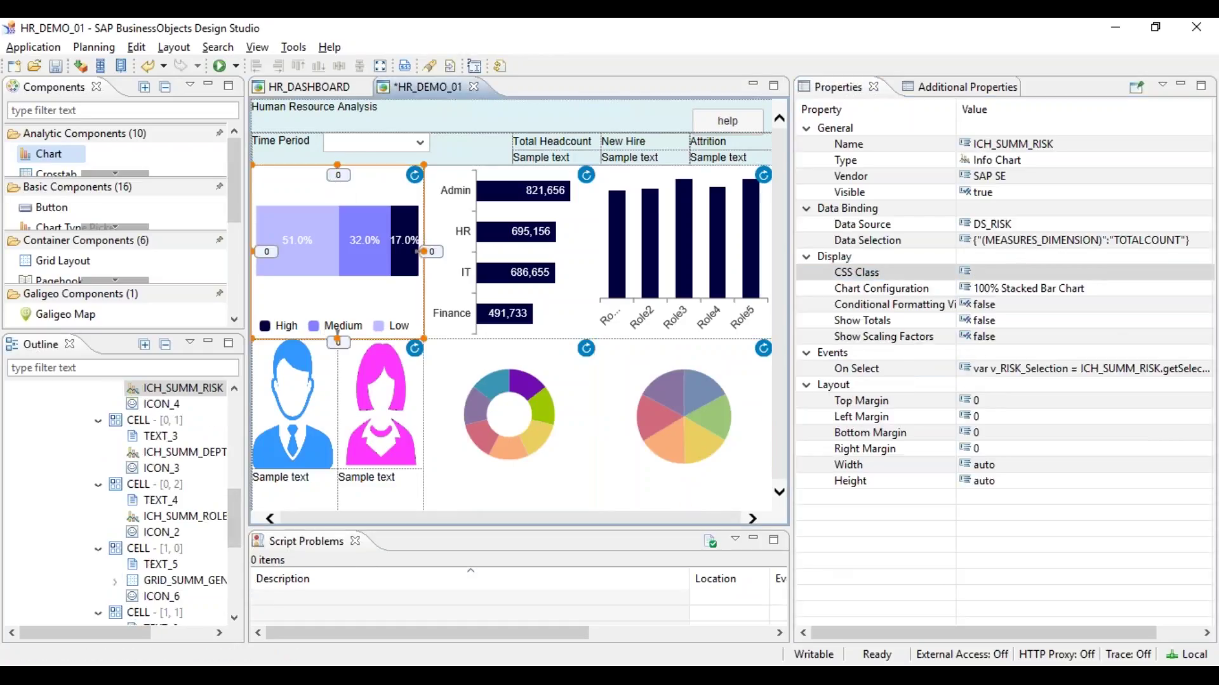
pyautogui.moveTo(235, 517); pyautogui.dragTo(235, 491)
pyautogui.click(159, 485)
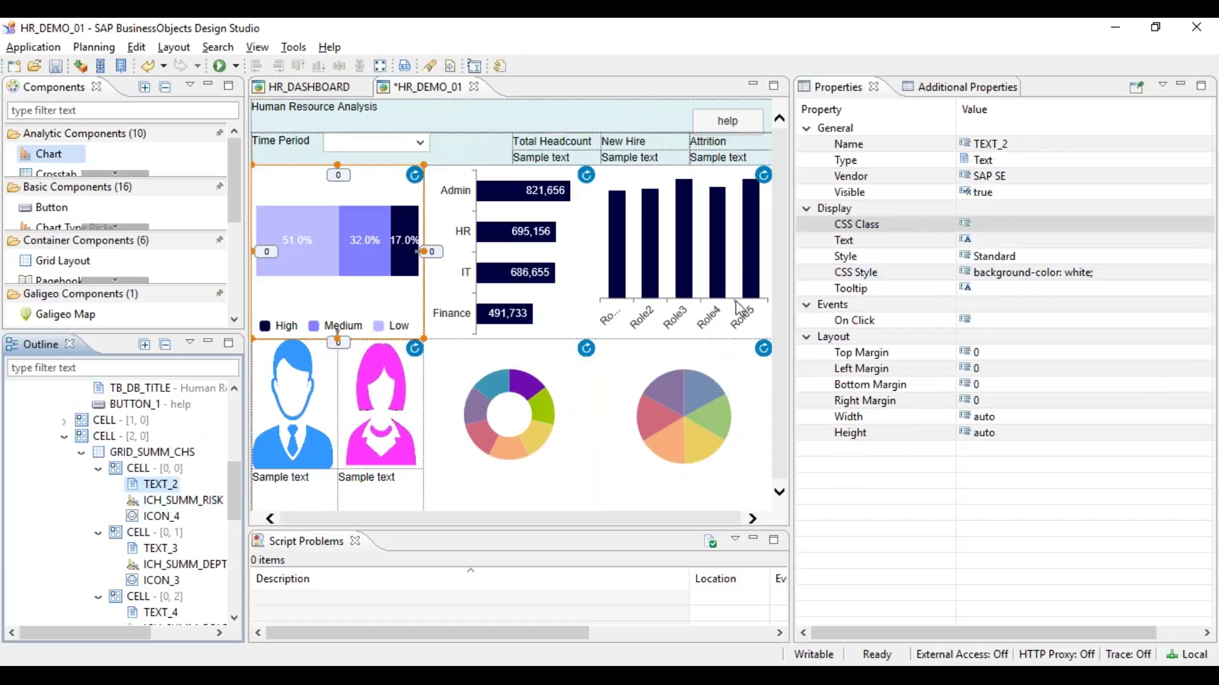
pyautogui.click(992, 367)
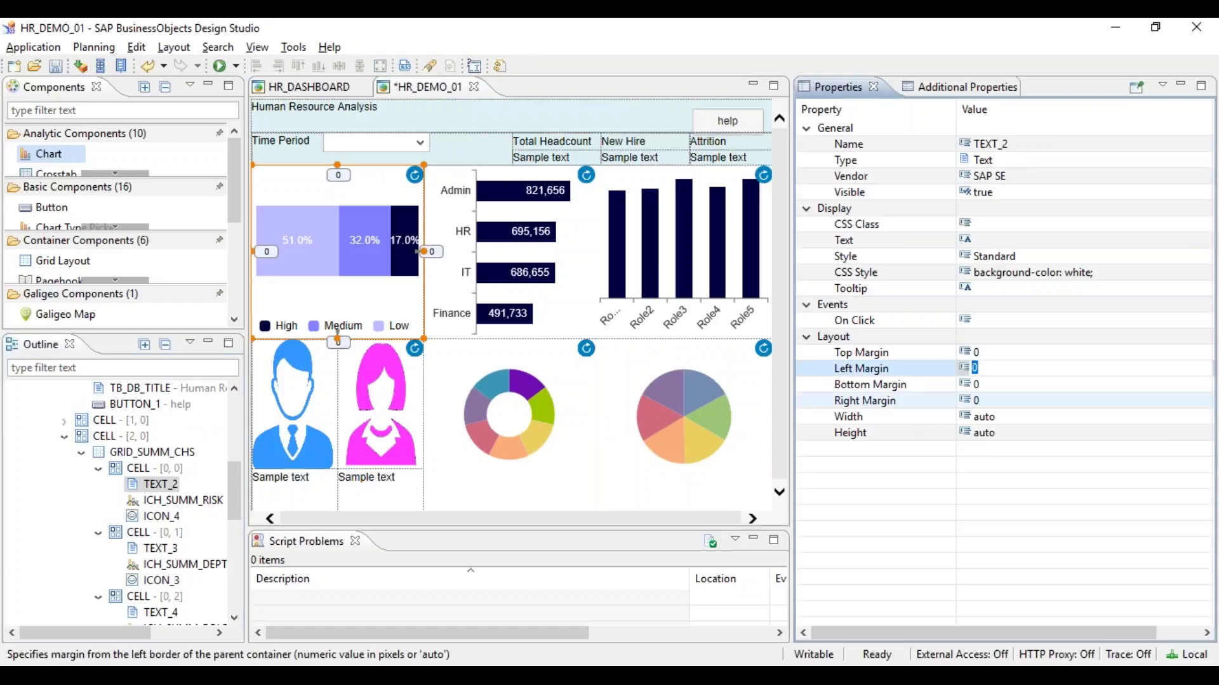
pyautogui.write('2')
pyautogui.press('Return')
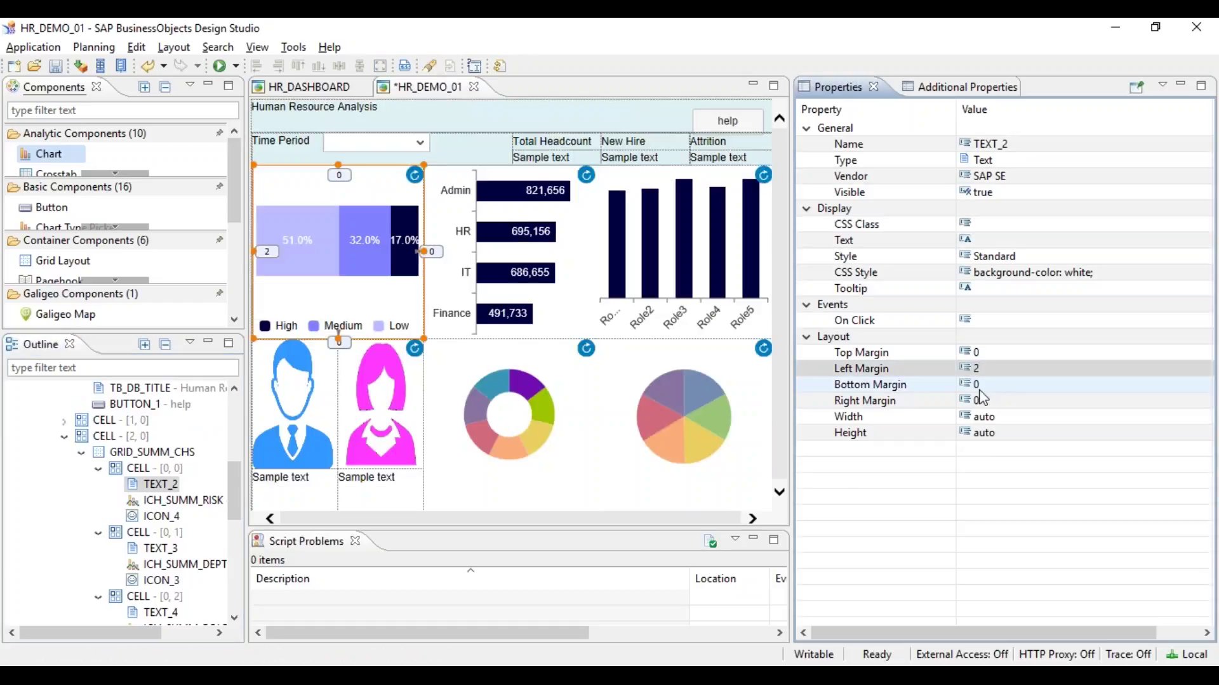
# Set TEXT_2's bottom margin to 2 and its right margin to 1
pyautogui.click(996, 385)
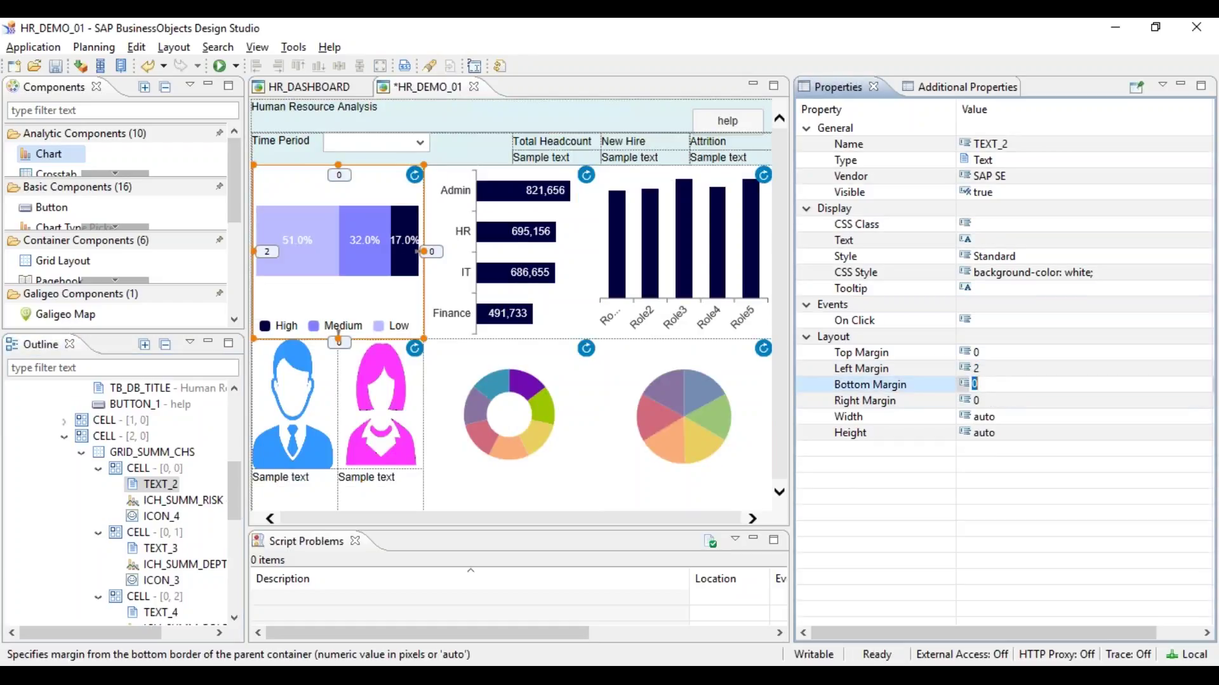
pyautogui.write('2')
pyautogui.press('Return')
pyautogui.click(988, 401)
pyautogui.write('2')
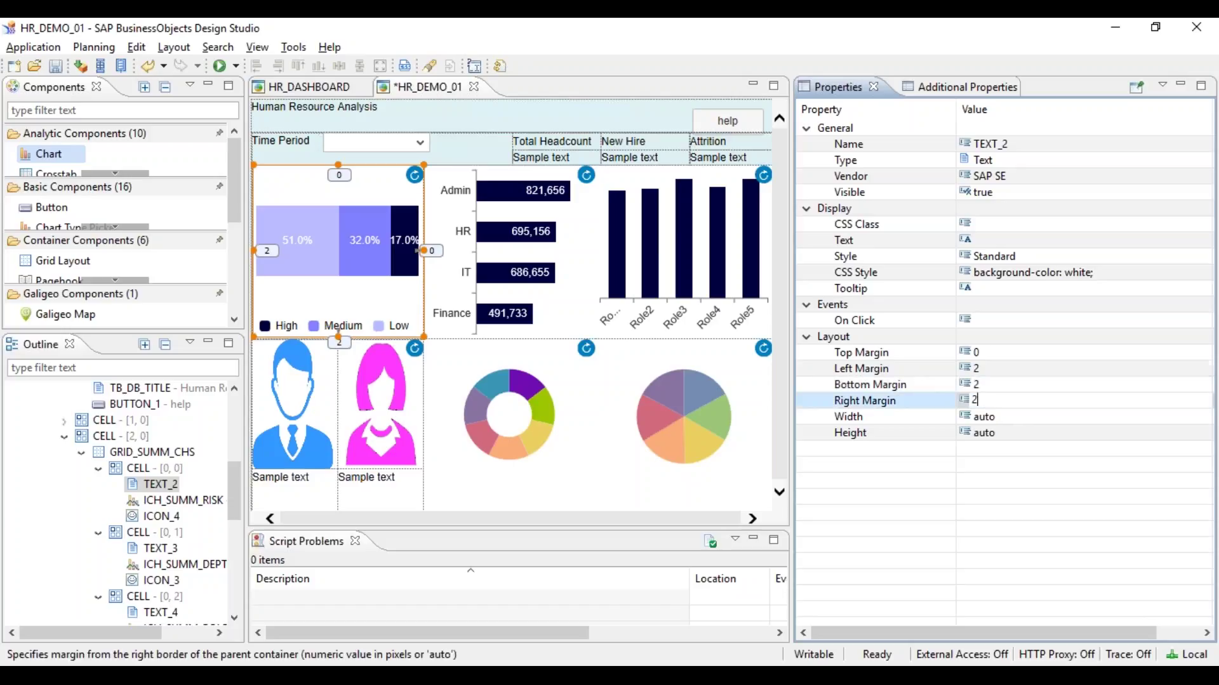
pyautogui.press('BackSpace')
pyautogui.write('1')
pyautogui.press('Return')
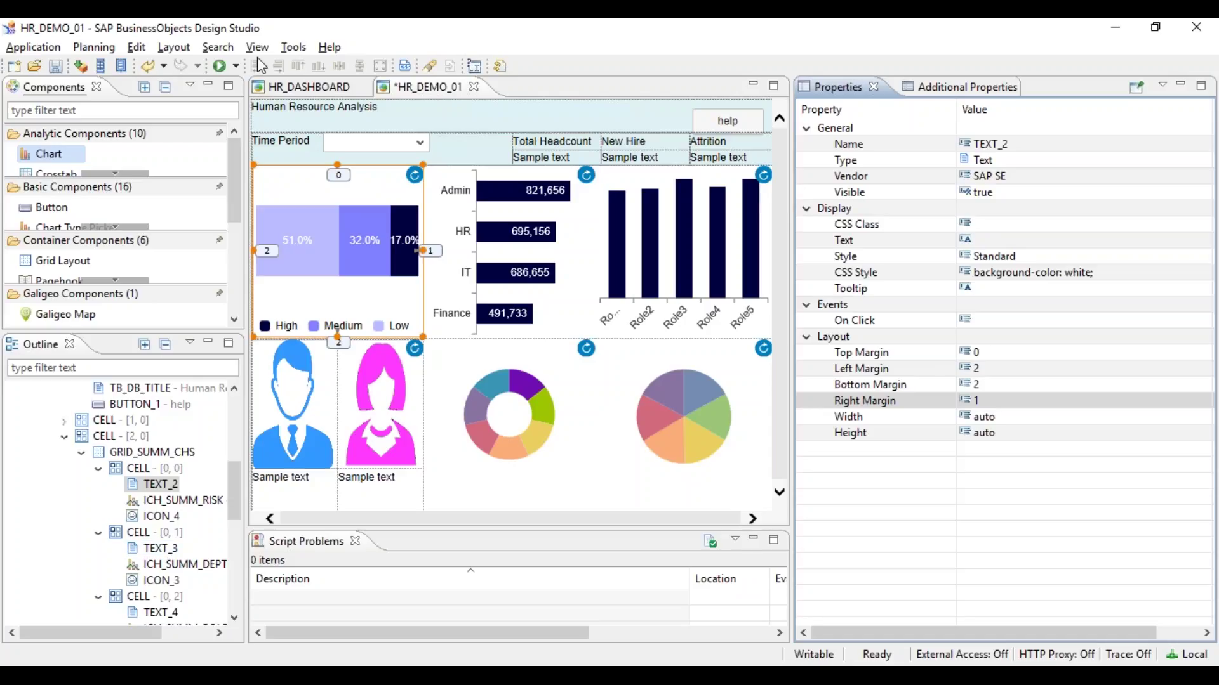
# Run the dashboard locally, open its address in Chrome and preview it in full screen
pyautogui.click(238, 66)
pyautogui.click(241, 88)
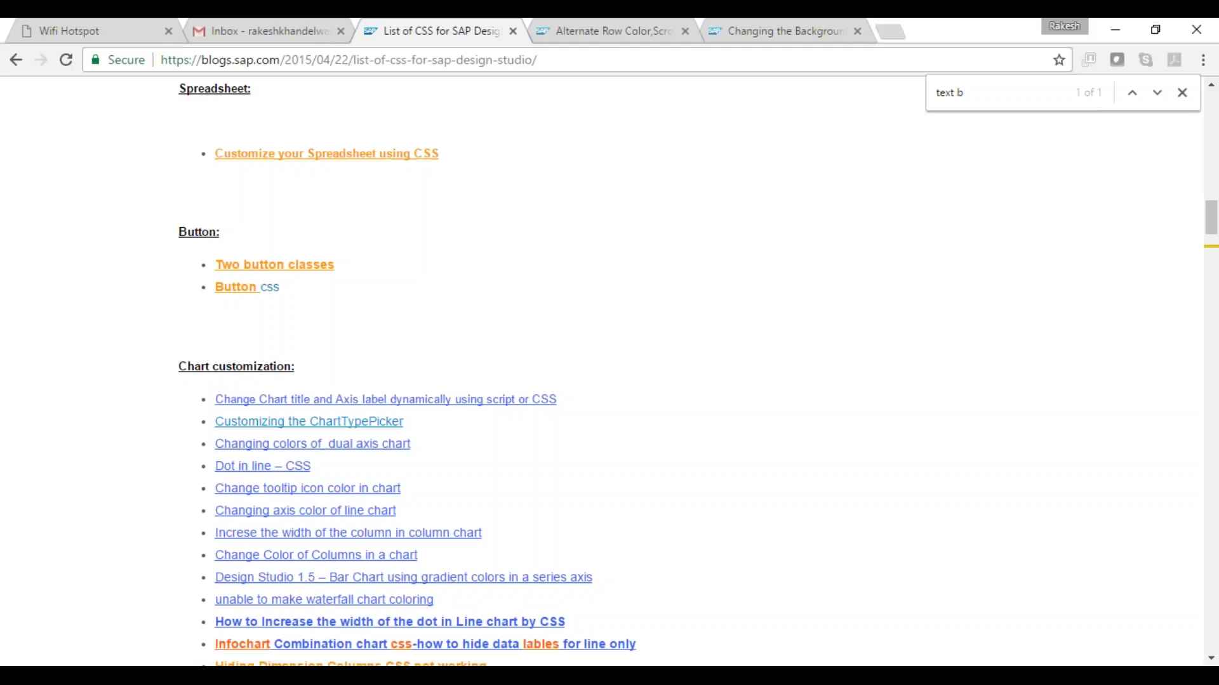
pyautogui.click(578, 25)
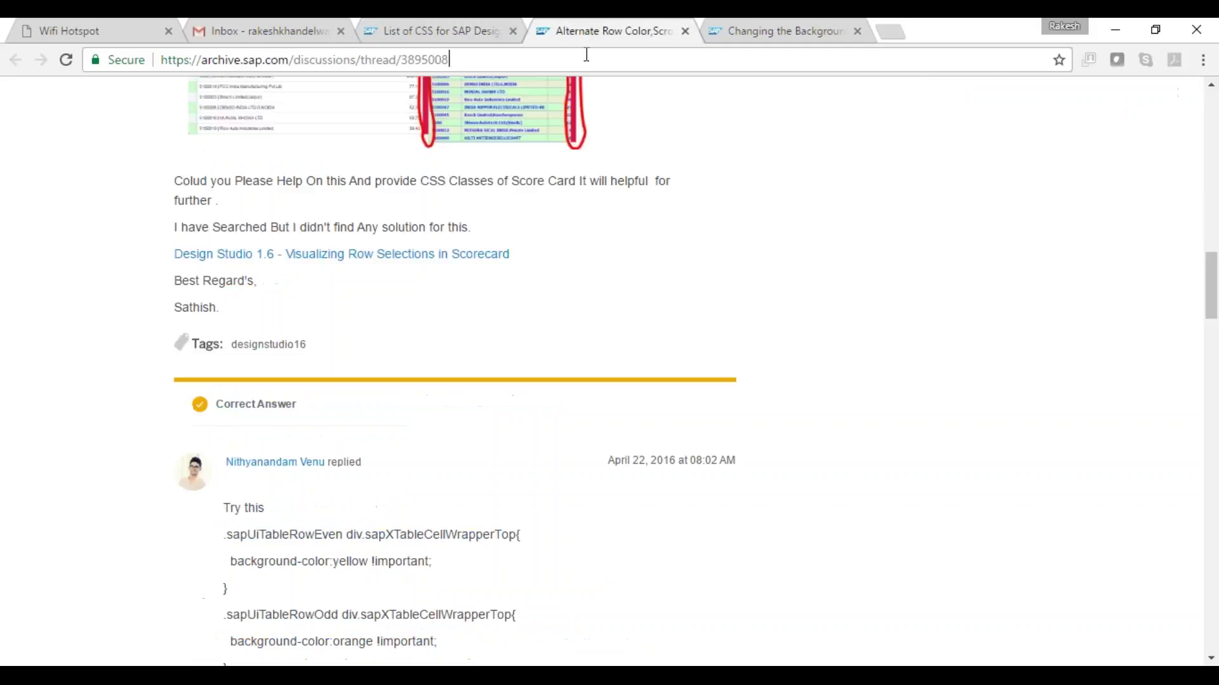
pyautogui.click(586, 57)
pyautogui.hotkey('ctrl', 'v')
pyautogui.press('Return')
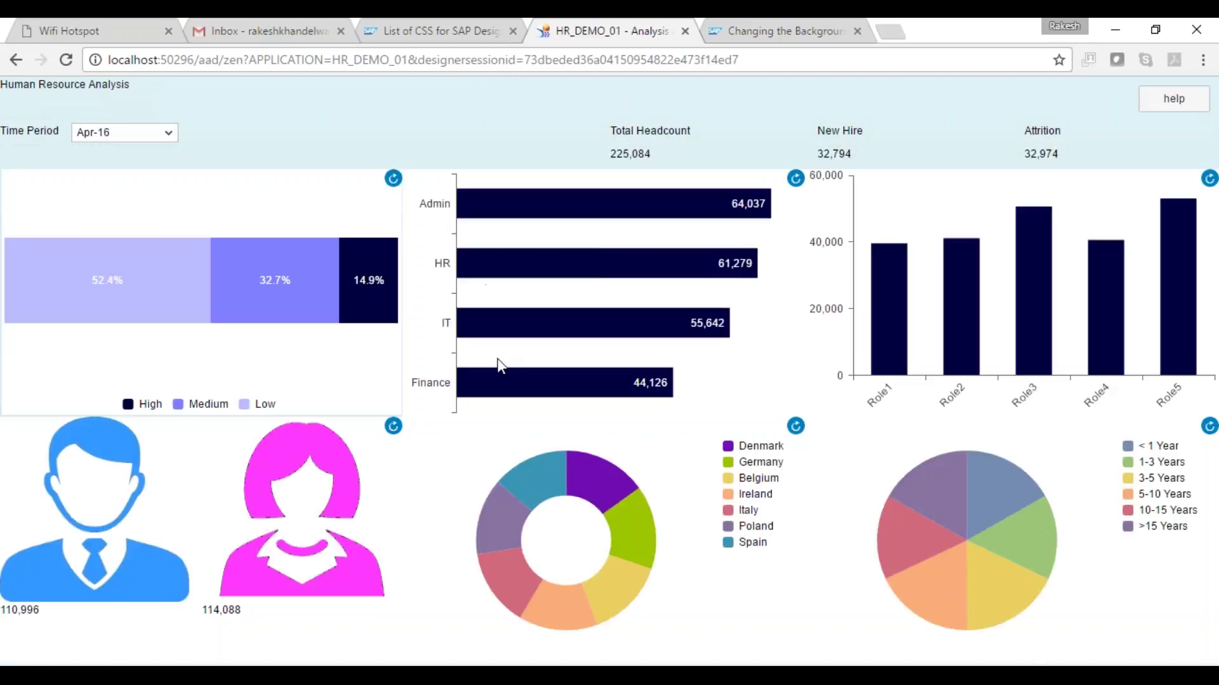
pyautogui.moveTo(508, 202)
pyautogui.press('F11')
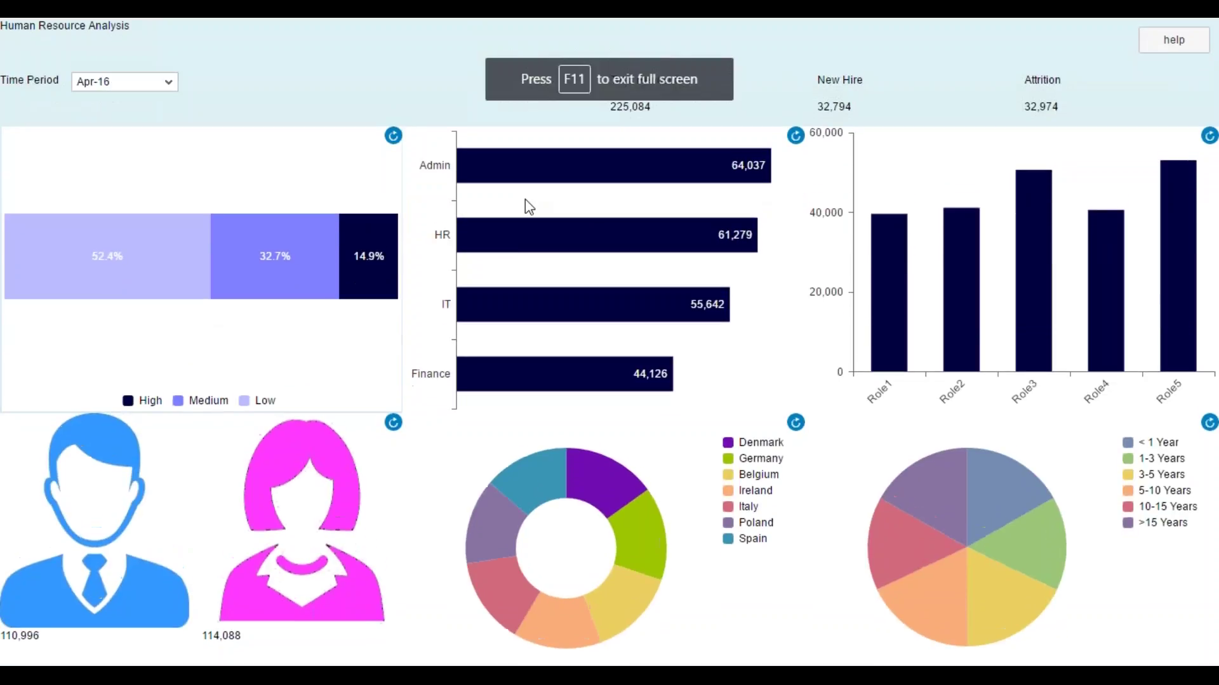
pyautogui.press('F11')
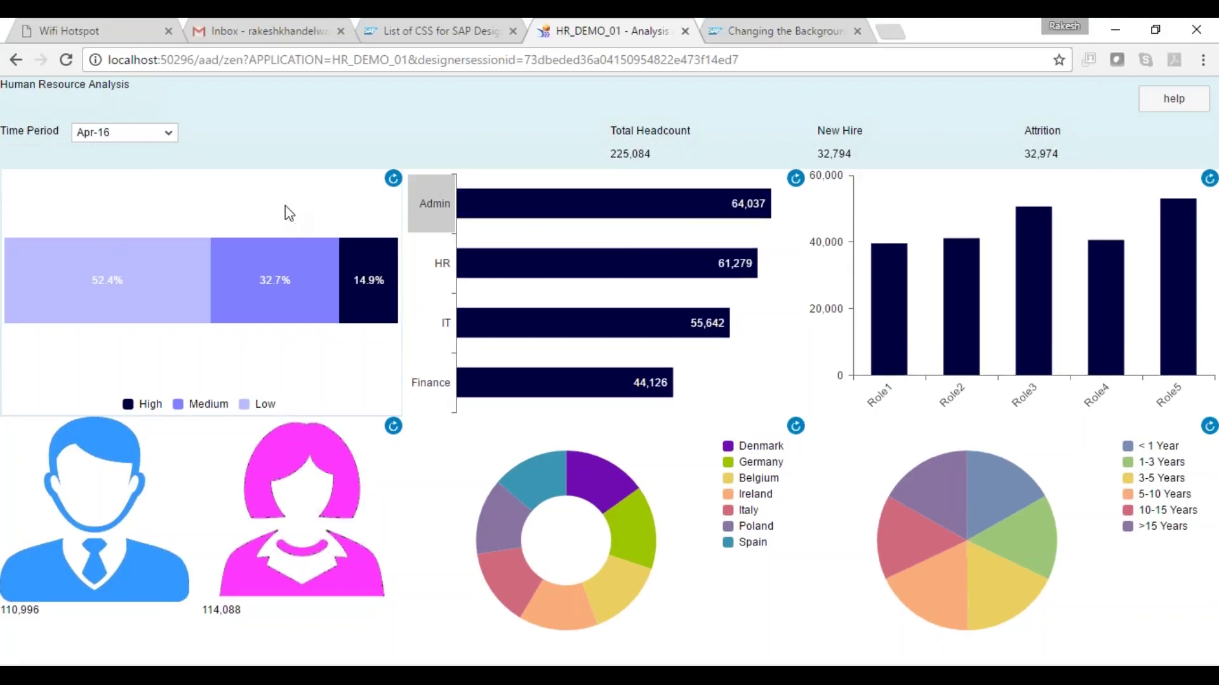
# Open Chrome's developer tools, enlarge the page preview and inspect the Low segment of the risk chart
pyautogui.rightClick(320, 121)
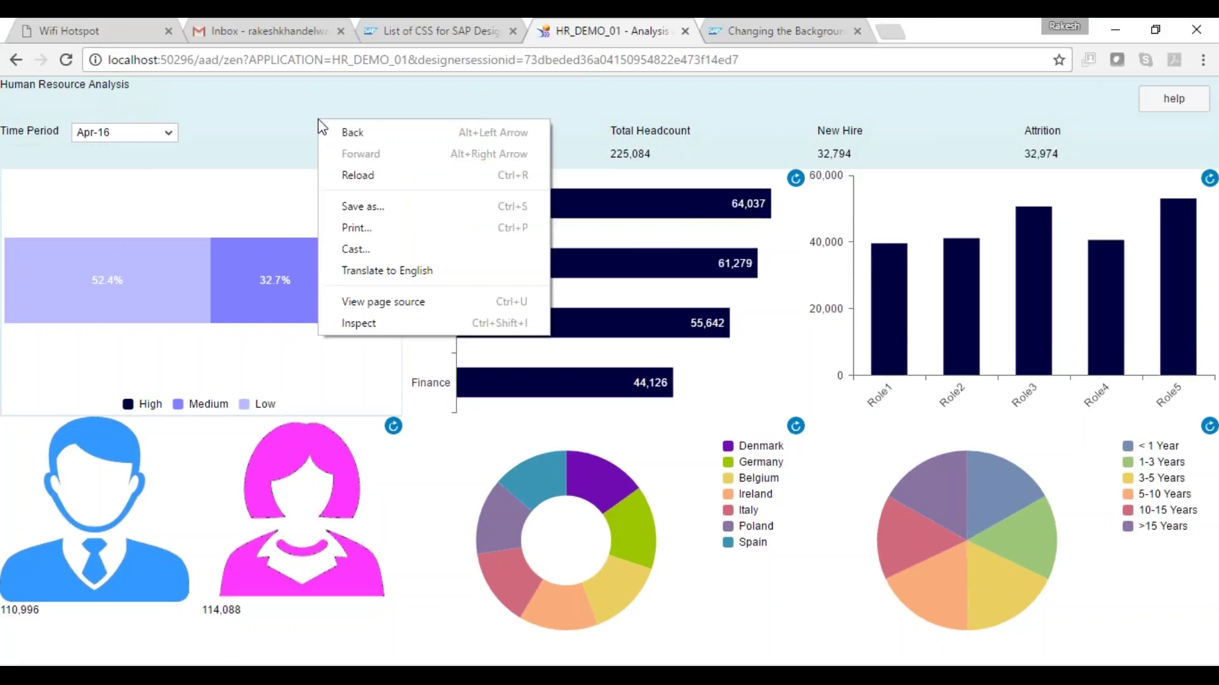
pyautogui.press('Escape')
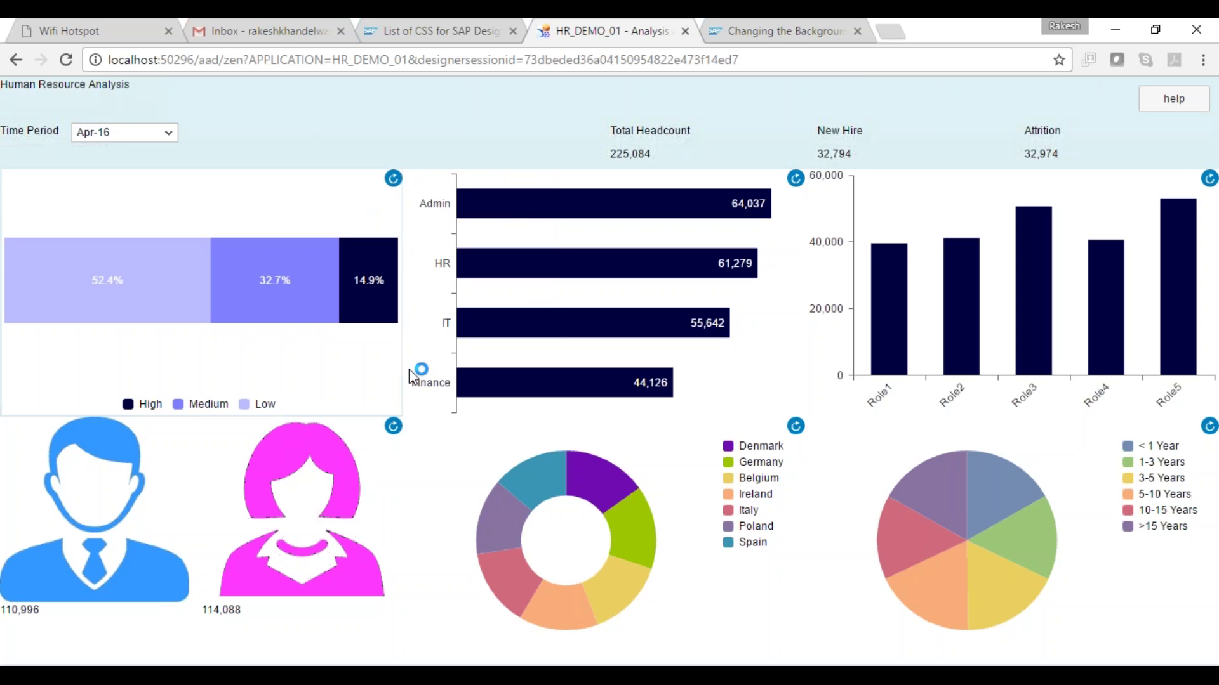
pyautogui.hotkey('ctrl', 'shift', 'i')
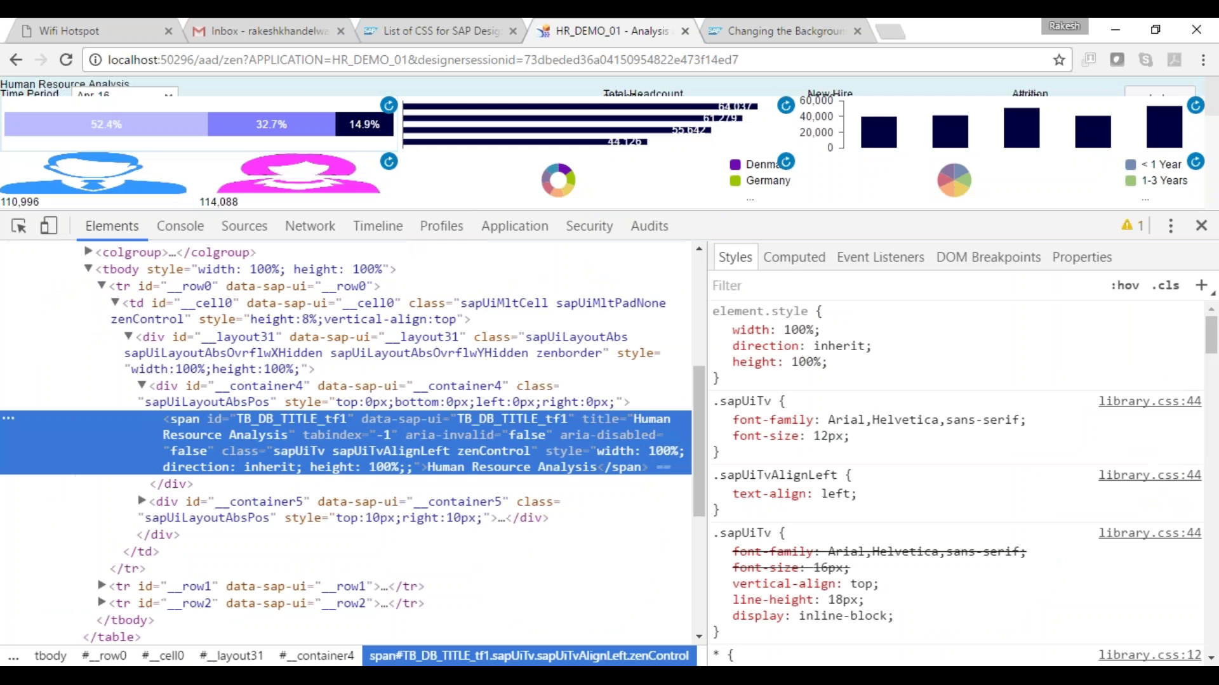
pyautogui.moveTo(476, 213); pyautogui.dragTo(479, 404)
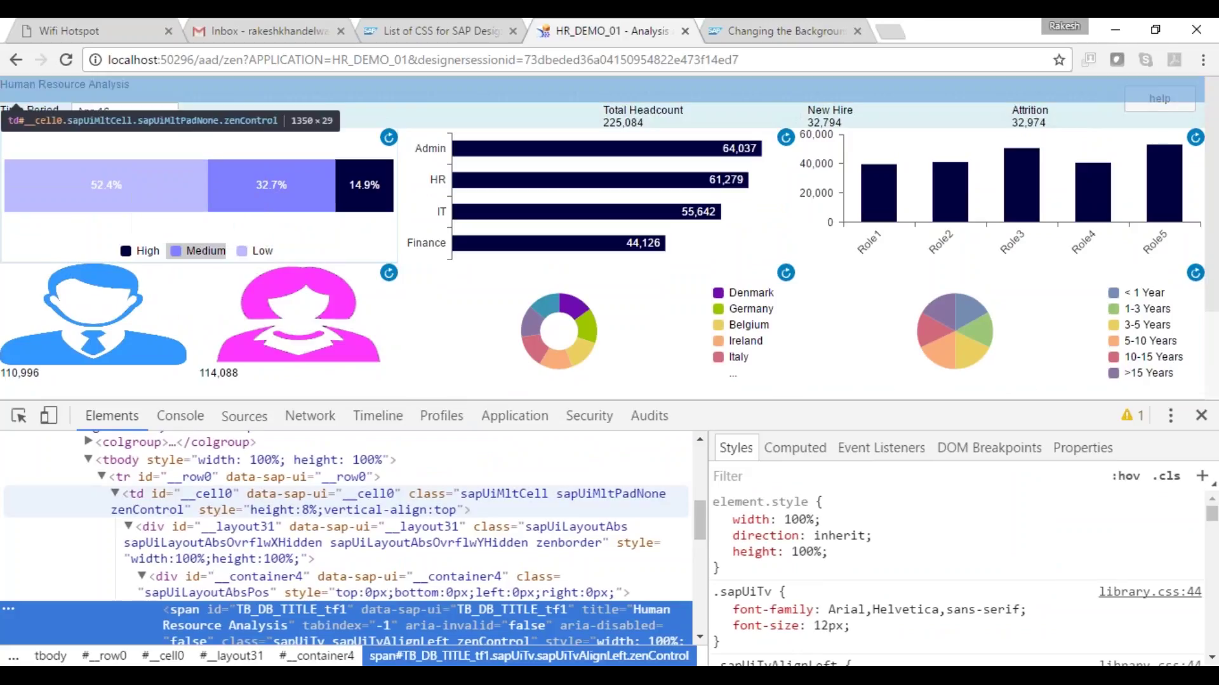
pyautogui.click(18, 422)
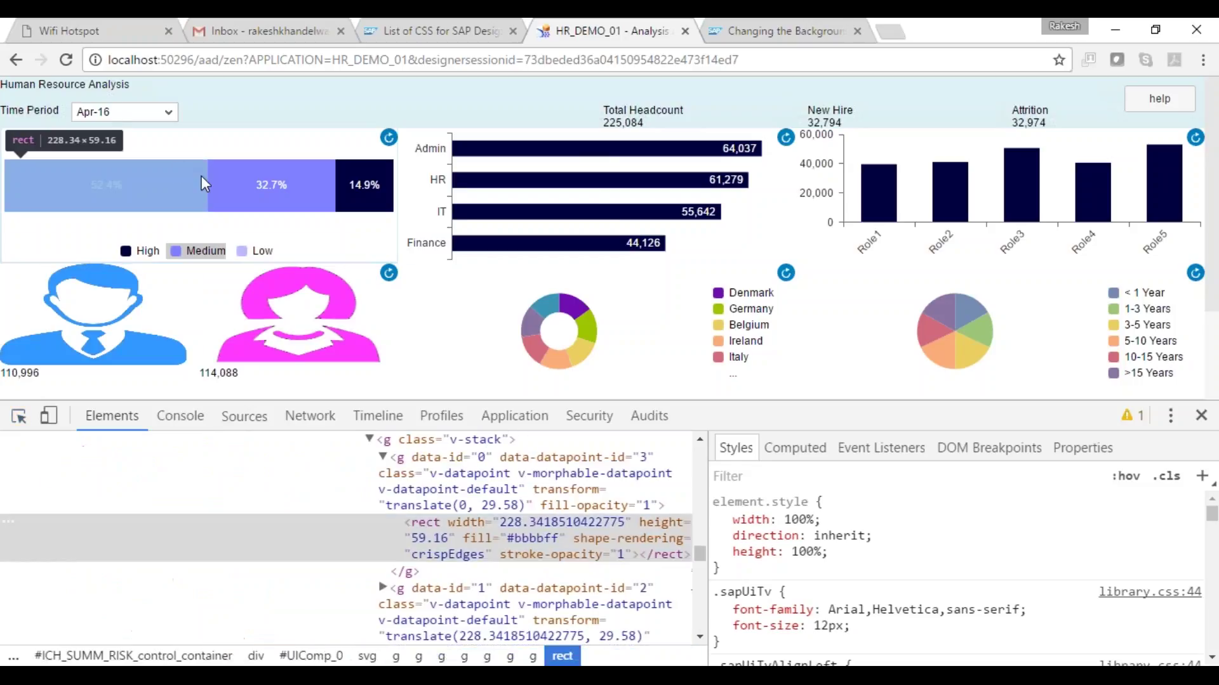
pyautogui.click(201, 177)
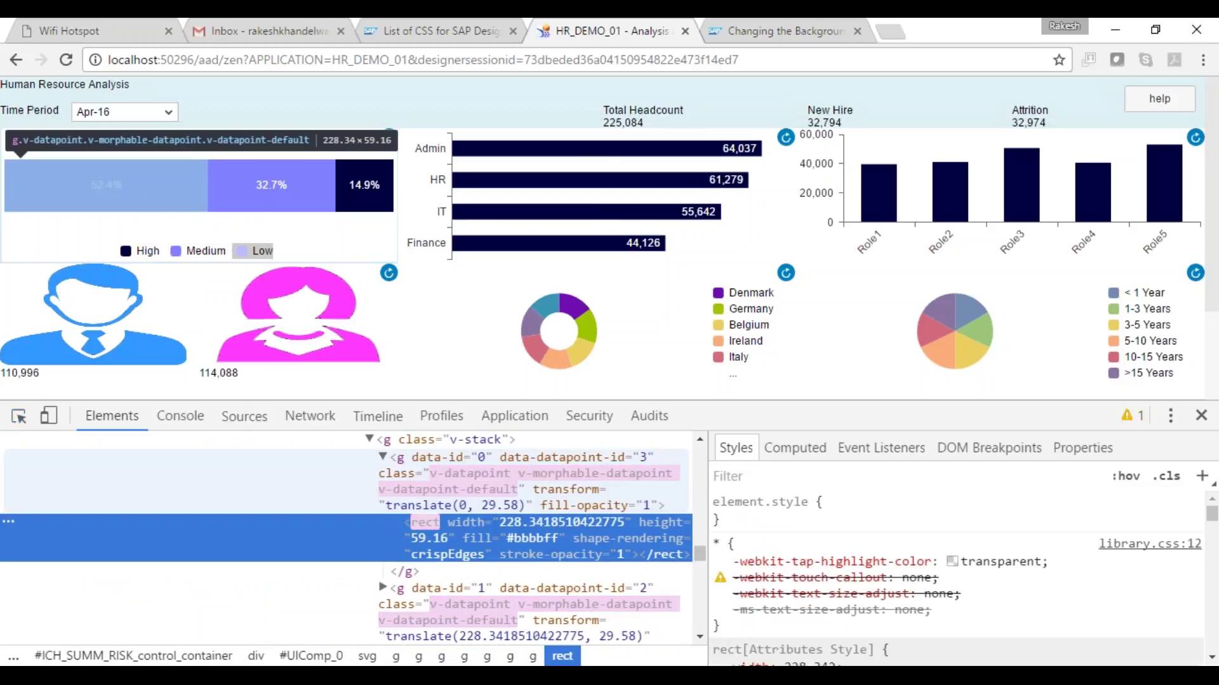
# Examine the Low segment's v-datapoint group element, including its class and fill-opacity attributes
pyautogui.click(454, 478)
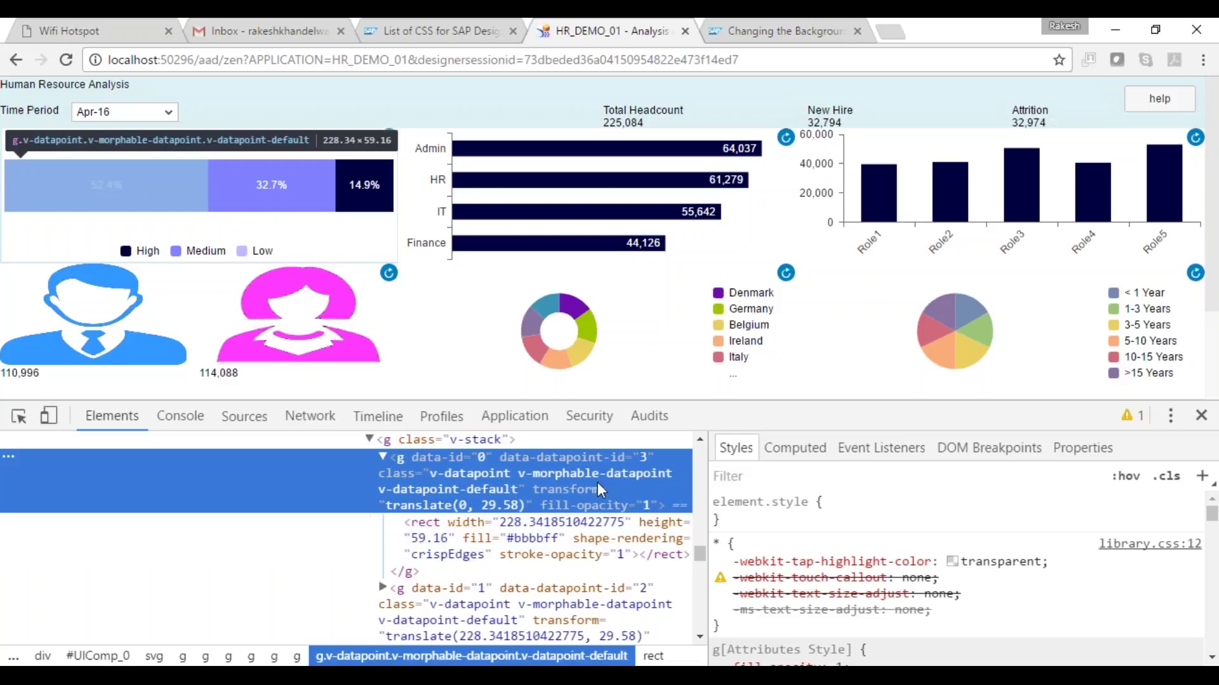
pyautogui.doubleClick(635, 506)
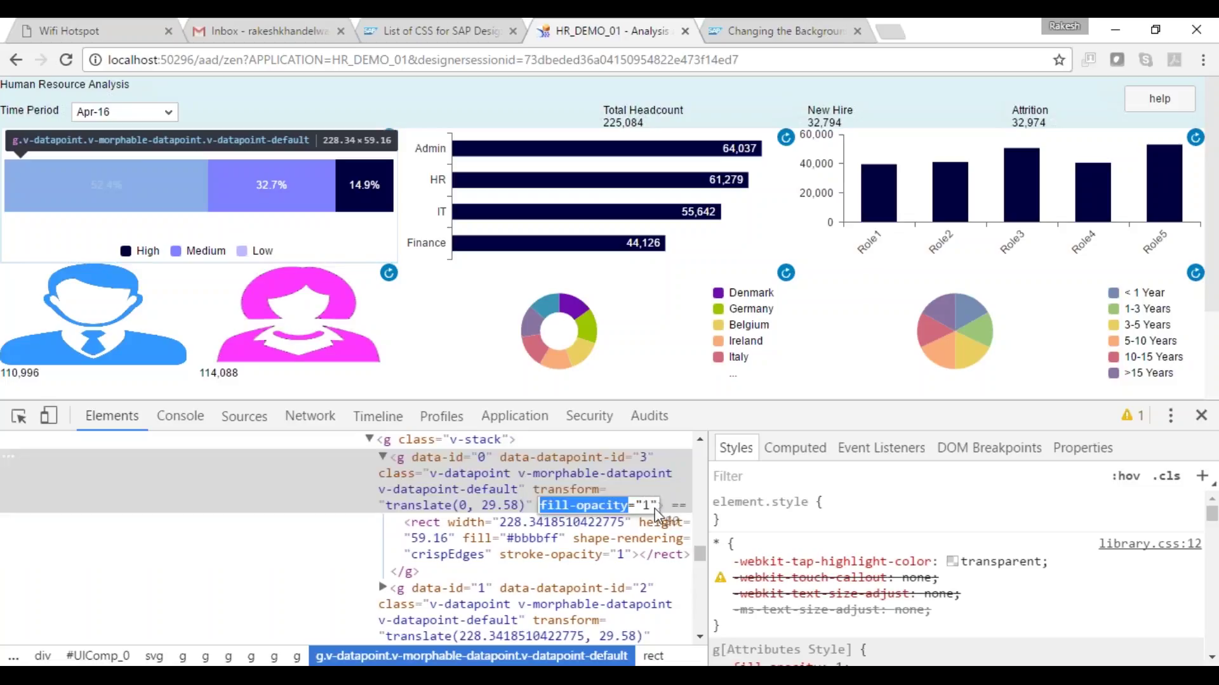
pyautogui.click(652, 511)
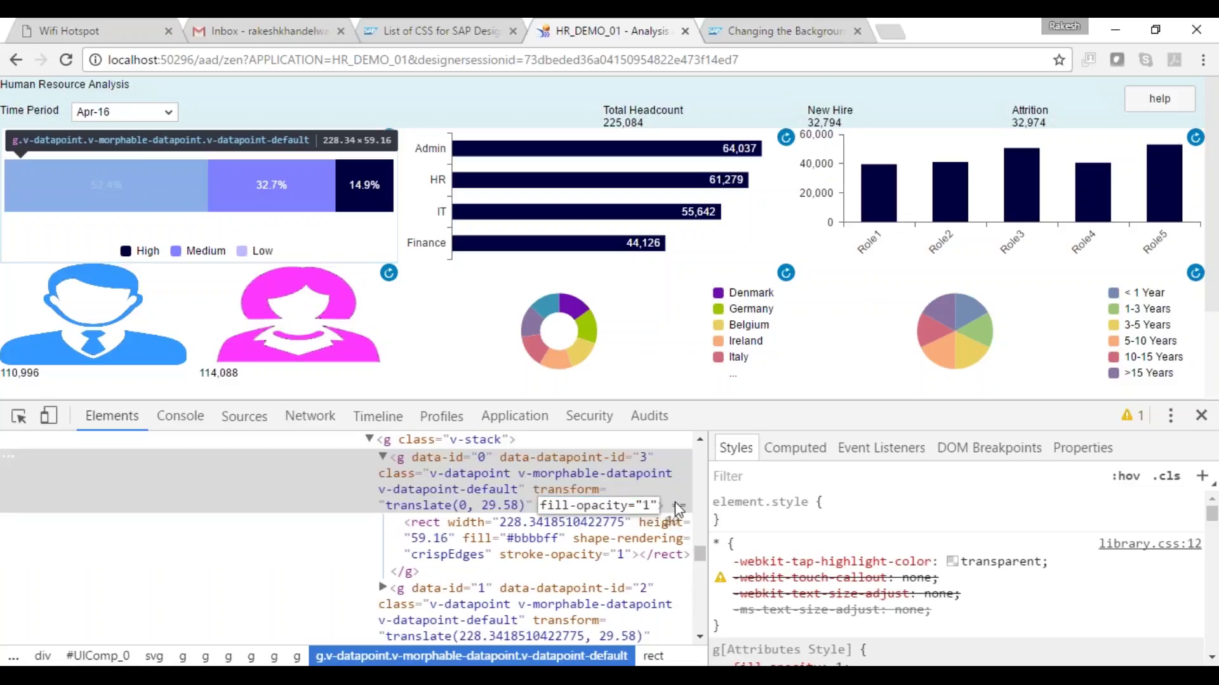
pyautogui.click(567, 459)
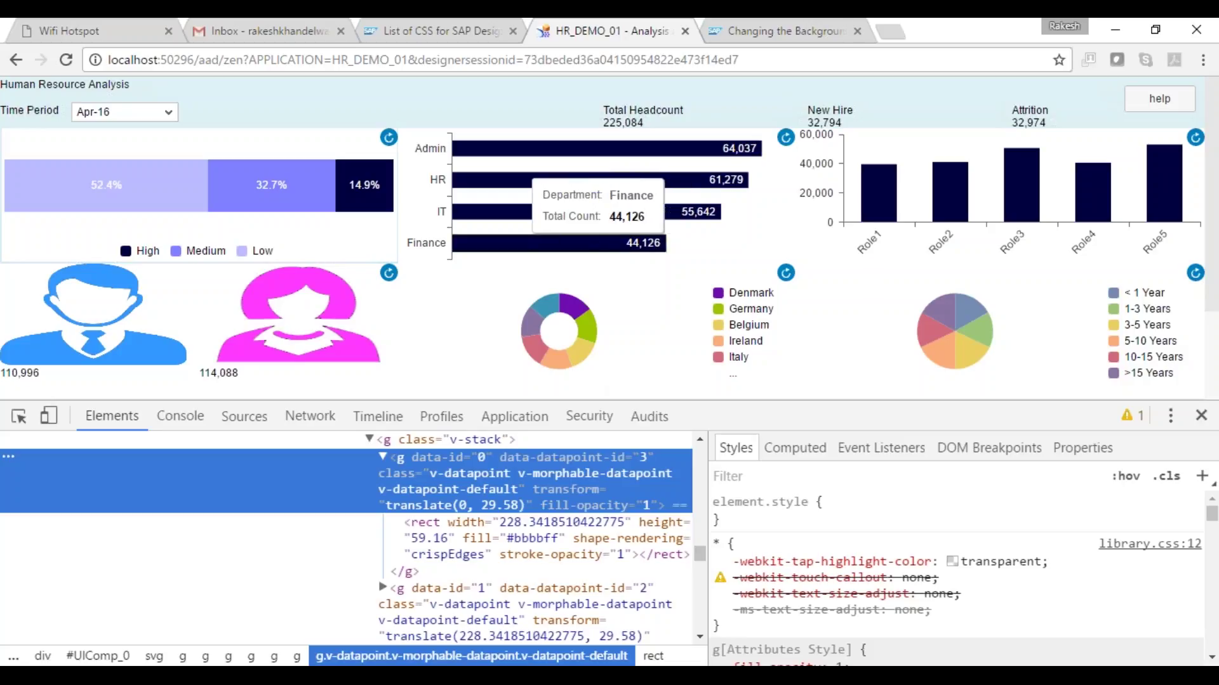
# Switch back to Design Studio and check TEXT_2's additional properties and standard properties
pyautogui.click(625, 631)
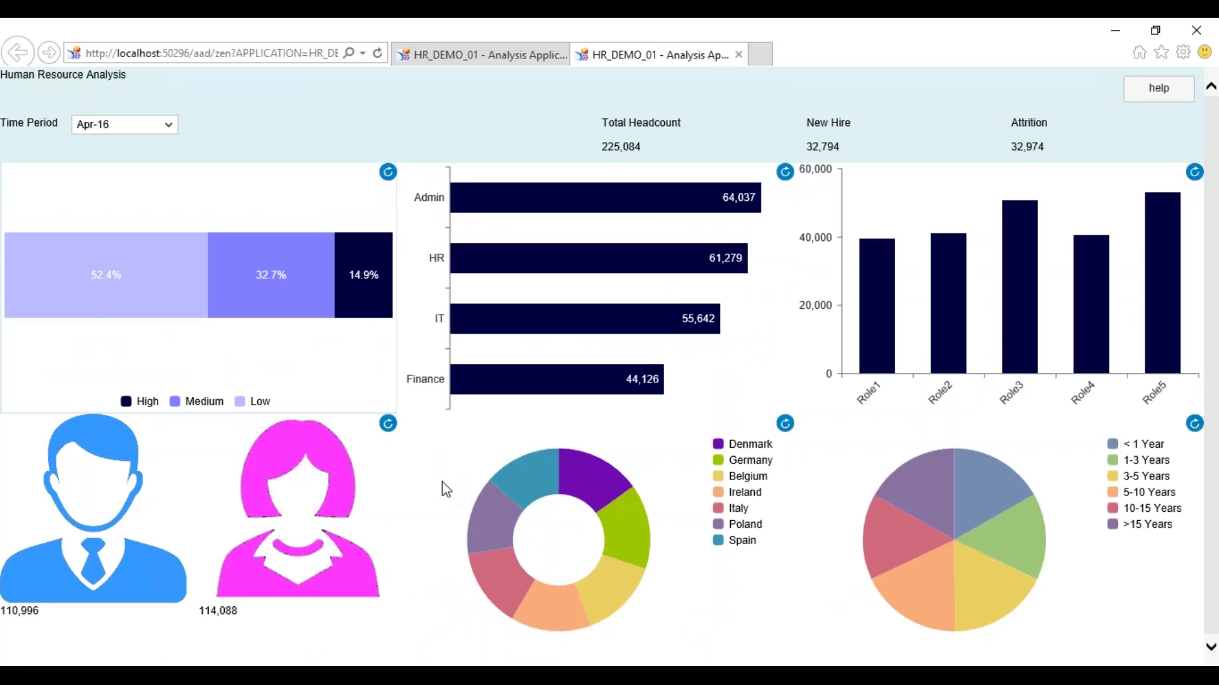
pyautogui.hotkey('alt', 'Tab')
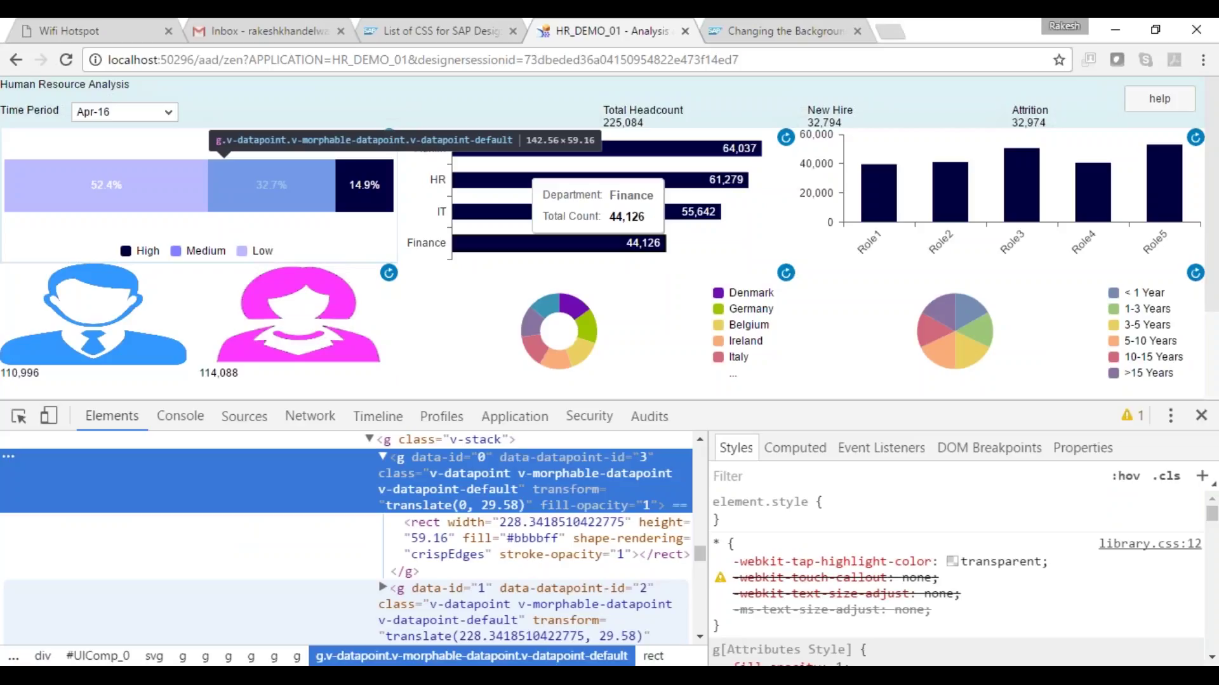
pyautogui.hotkey('alt', 'Tab')
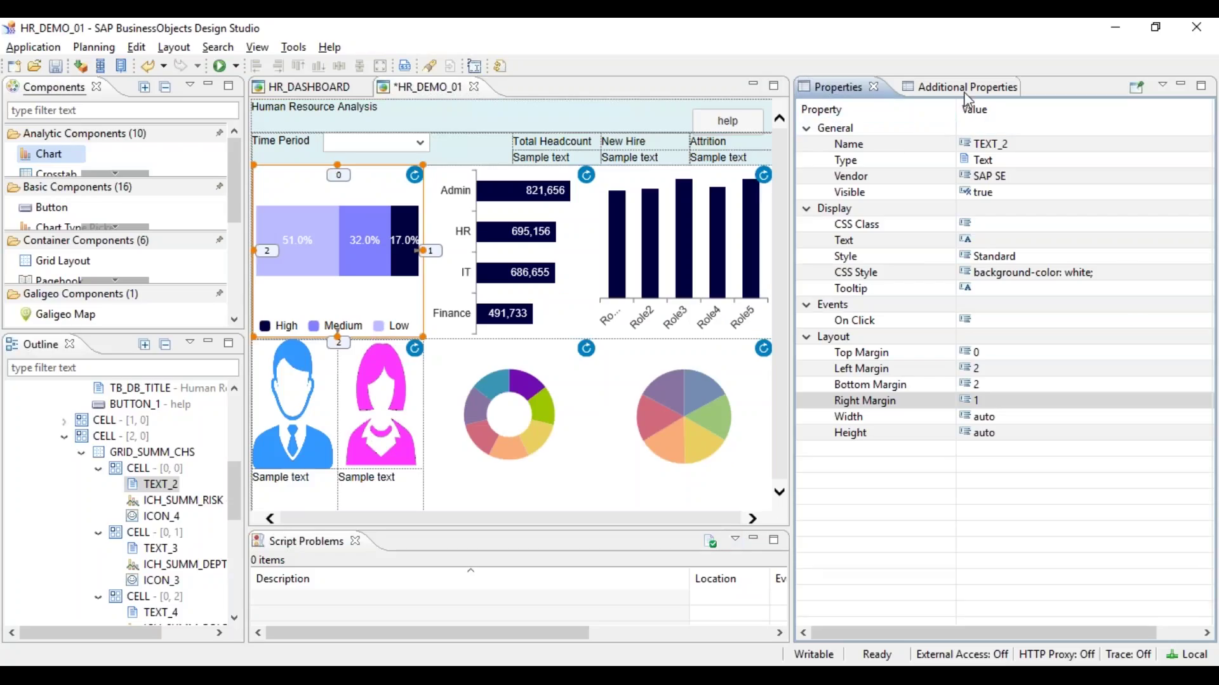
pyautogui.click(965, 94)
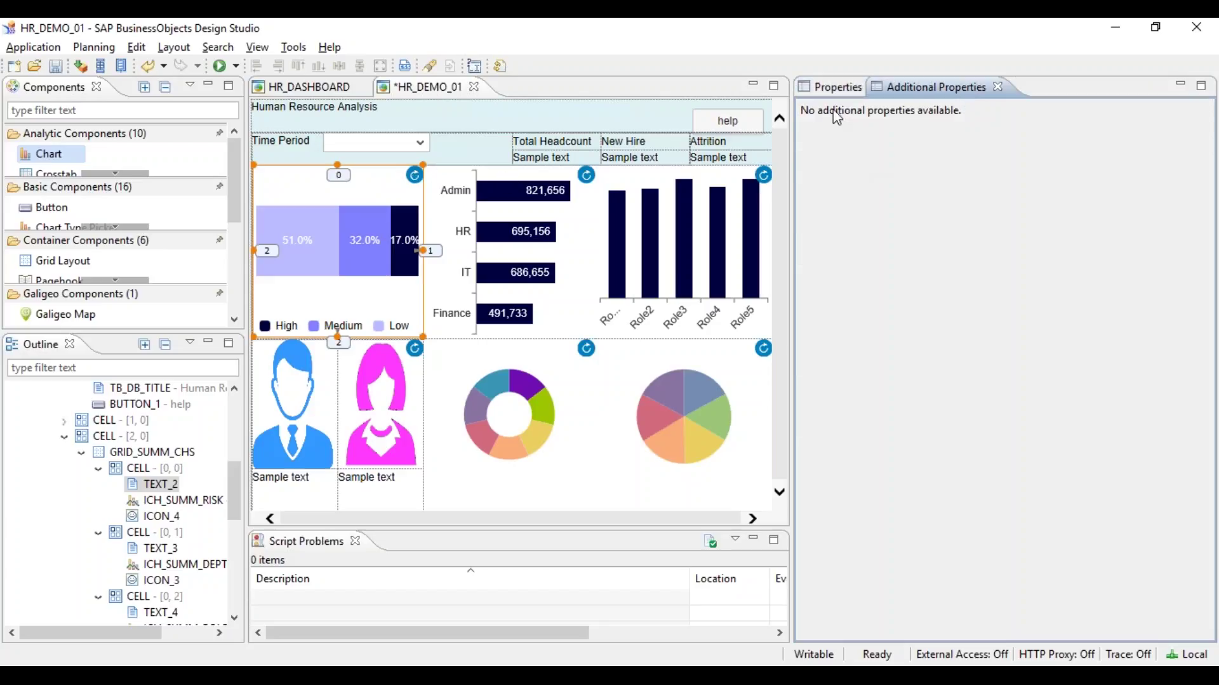
pyautogui.click(824, 88)
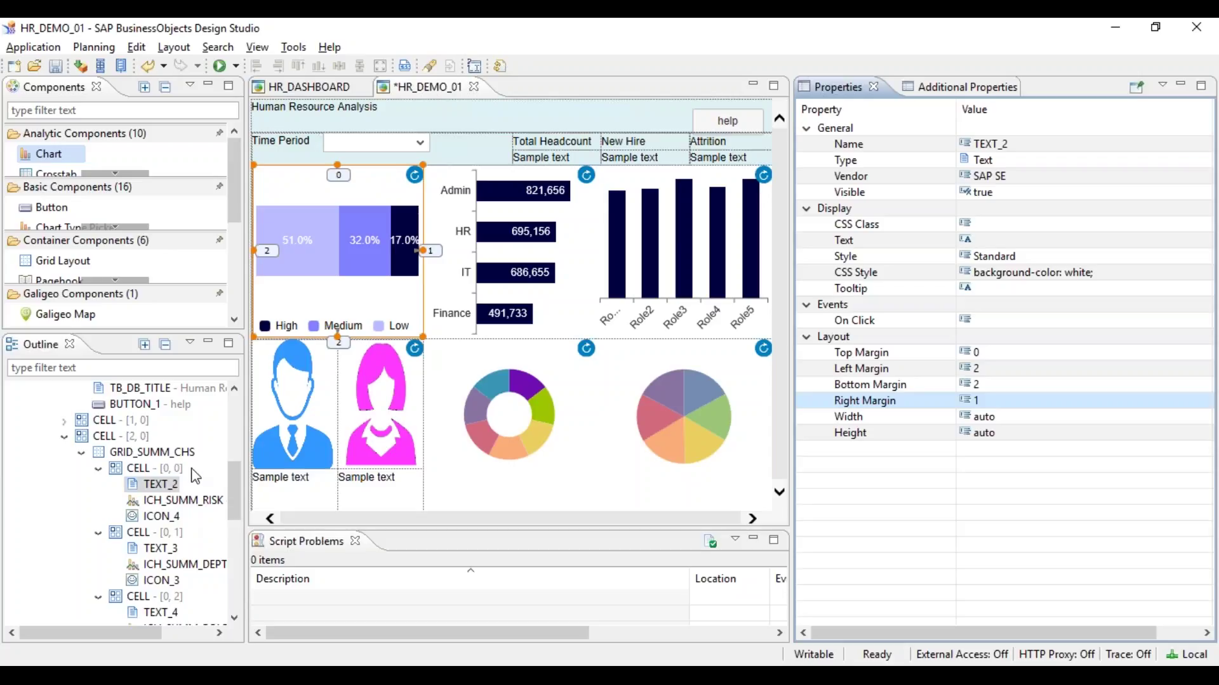
pyautogui.click(153, 487)
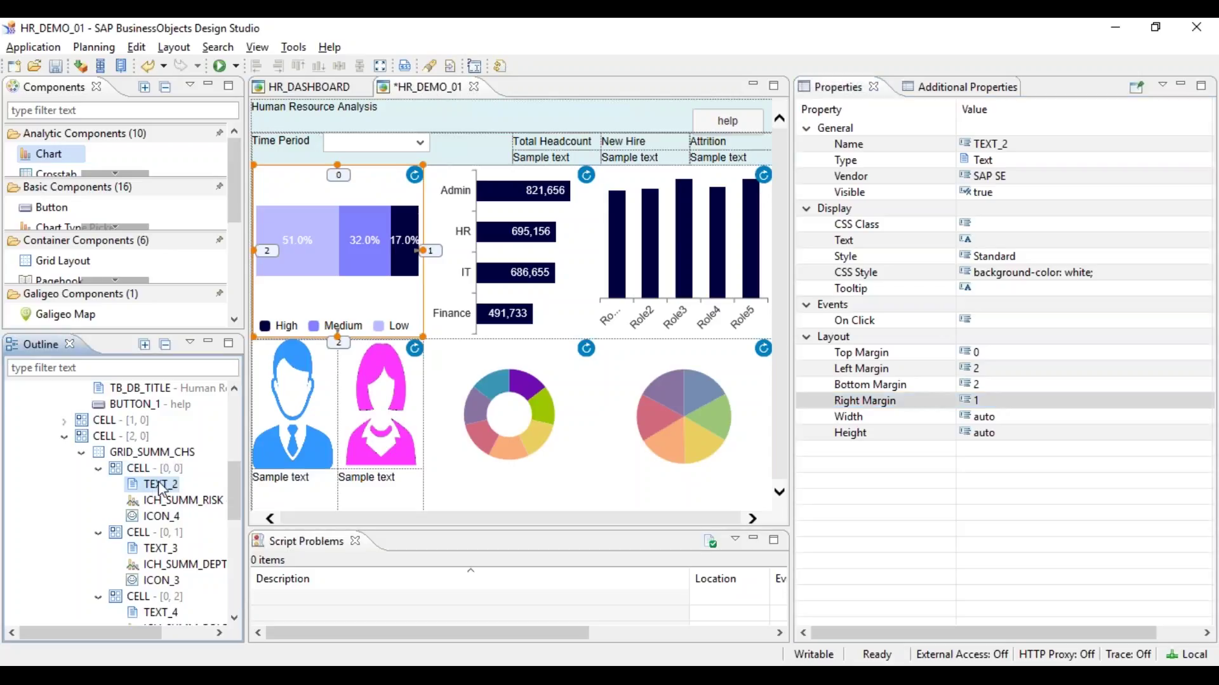
# Set the left margin of TEXT_3, the background behind the ICH_SUMM_DEPT chart, to 1 and its bottom margin to 2
pyautogui.click(160, 549)
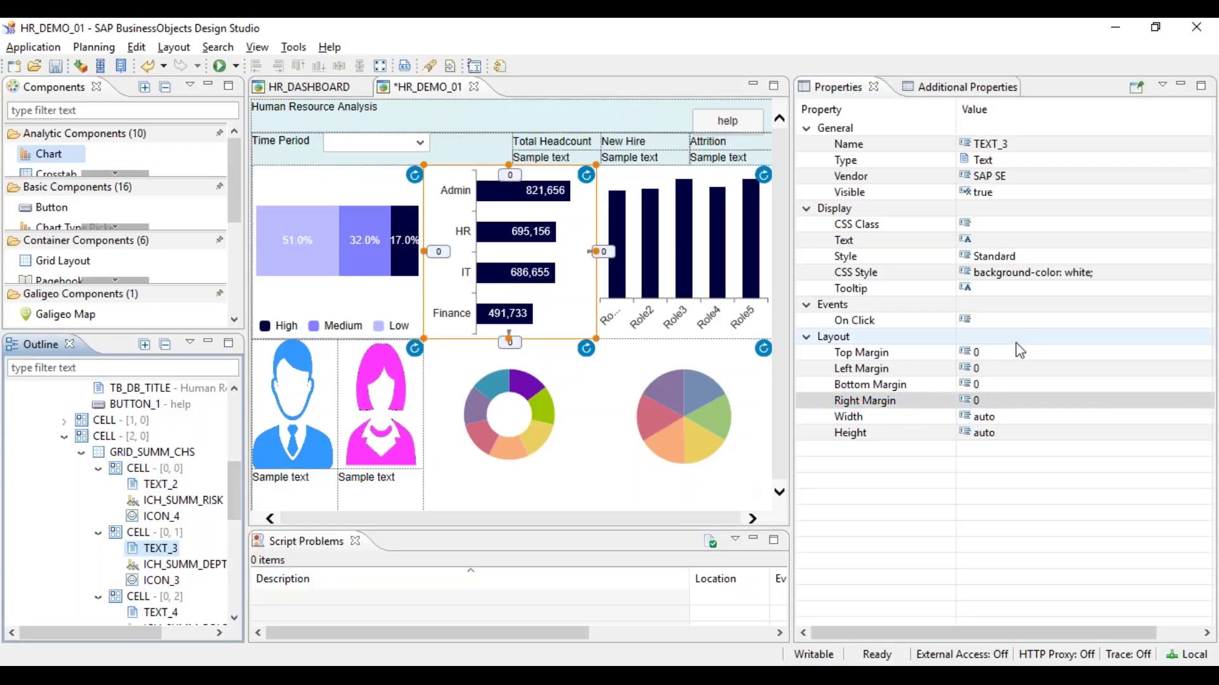
pyautogui.click(1016, 369)
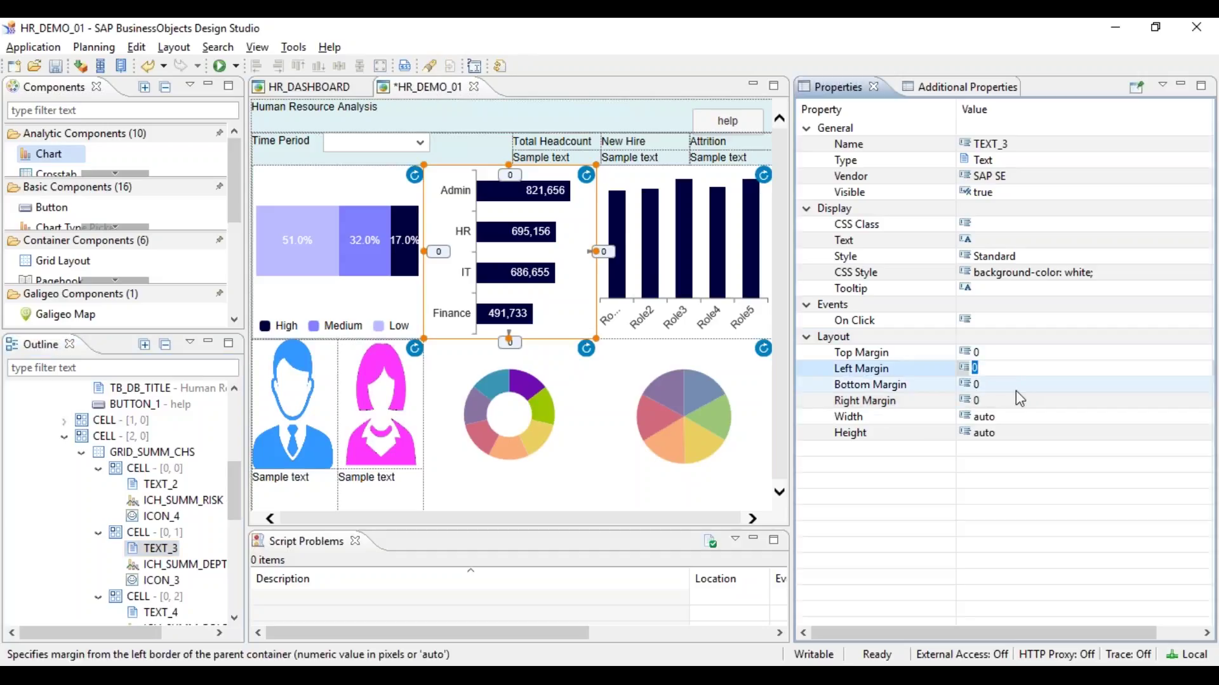
pyautogui.write('1')
pyautogui.press('Return')
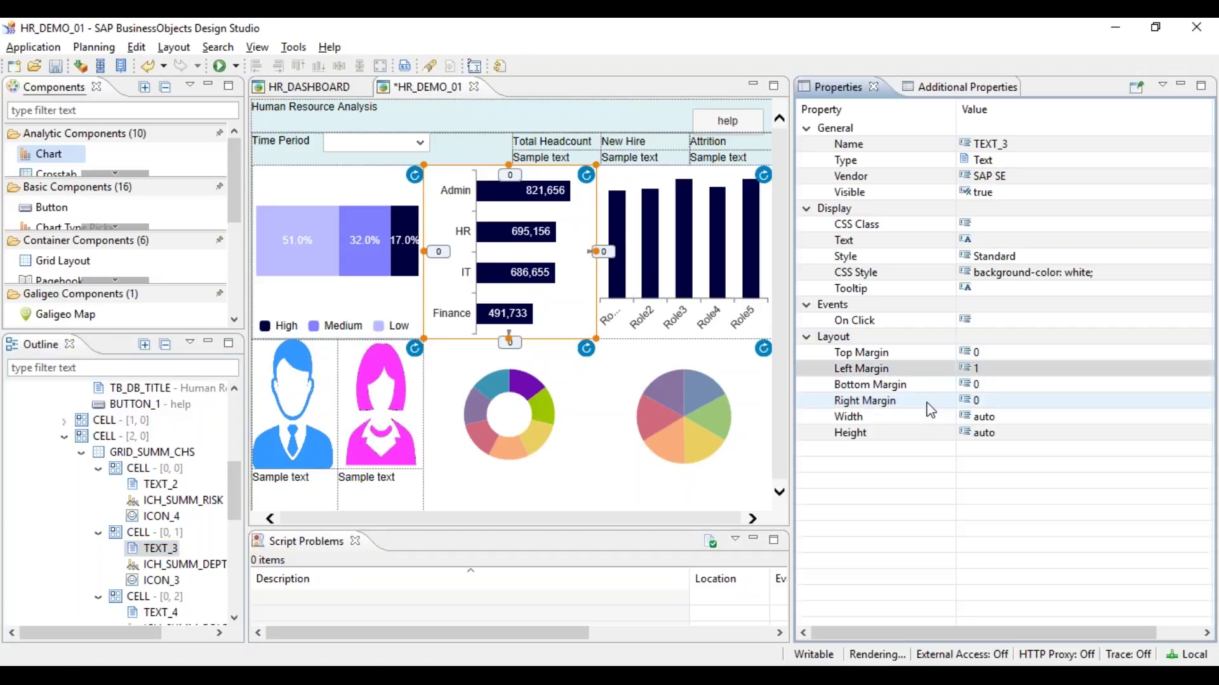
pyautogui.click(998, 386)
pyautogui.write('2')
pyautogui.press('Return')
# Try a right margin of 2 on TEXT_3 and settle on 1
pyautogui.click(998, 401)
pyautogui.write('2')
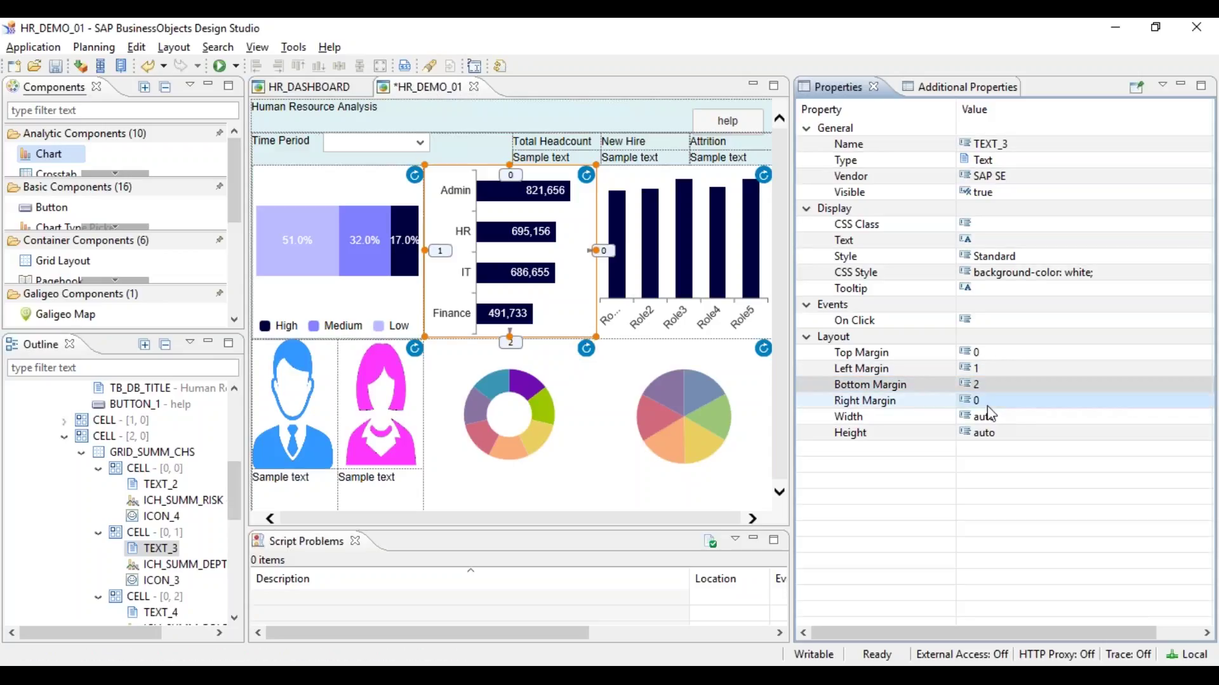
pyautogui.press('Return')
pyautogui.click(971, 401)
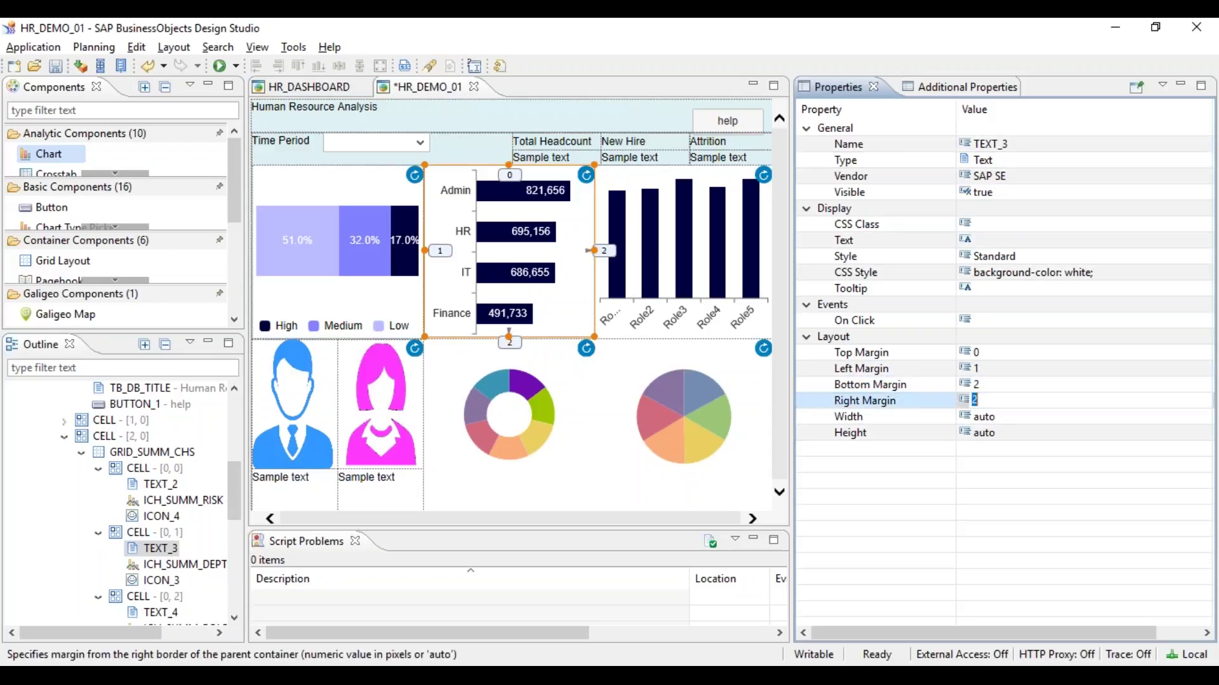
# Set the left margin of the ICH_SUMM_ROLE column chart to 1
pyautogui.scroll(-1, 159, 507)
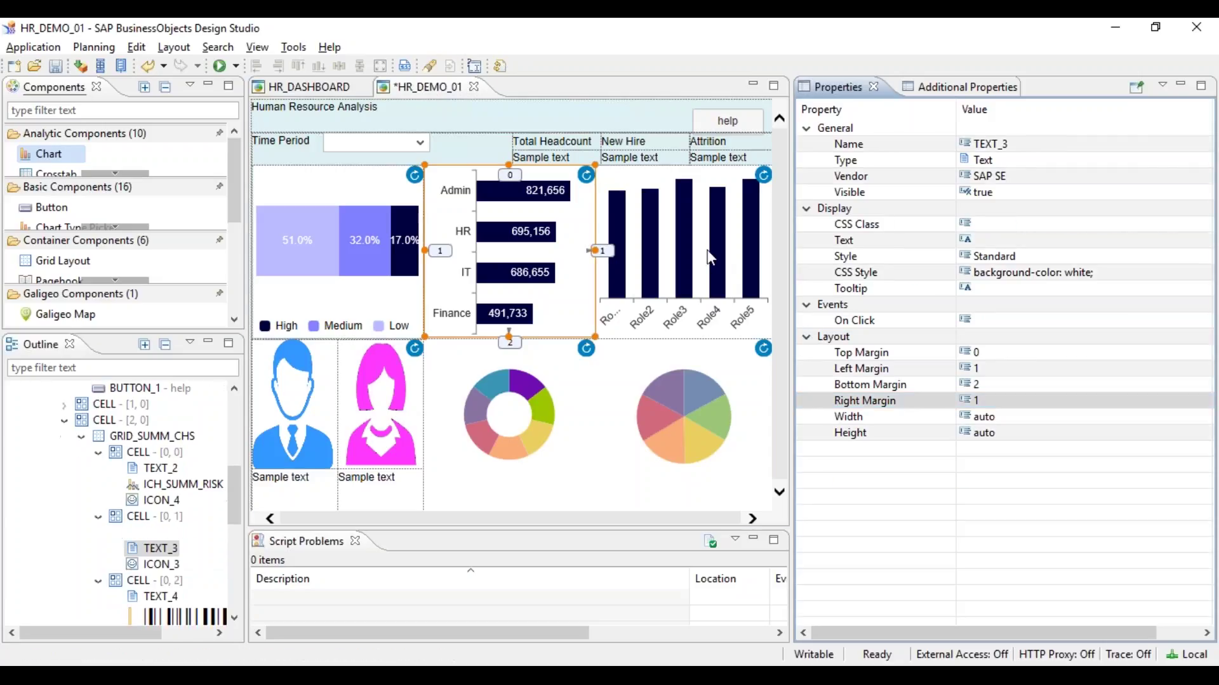
pyautogui.click(184, 612)
pyautogui.click(991, 417)
pyautogui.write('1')
pyautogui.press('Return')
pyautogui.click(990, 448)
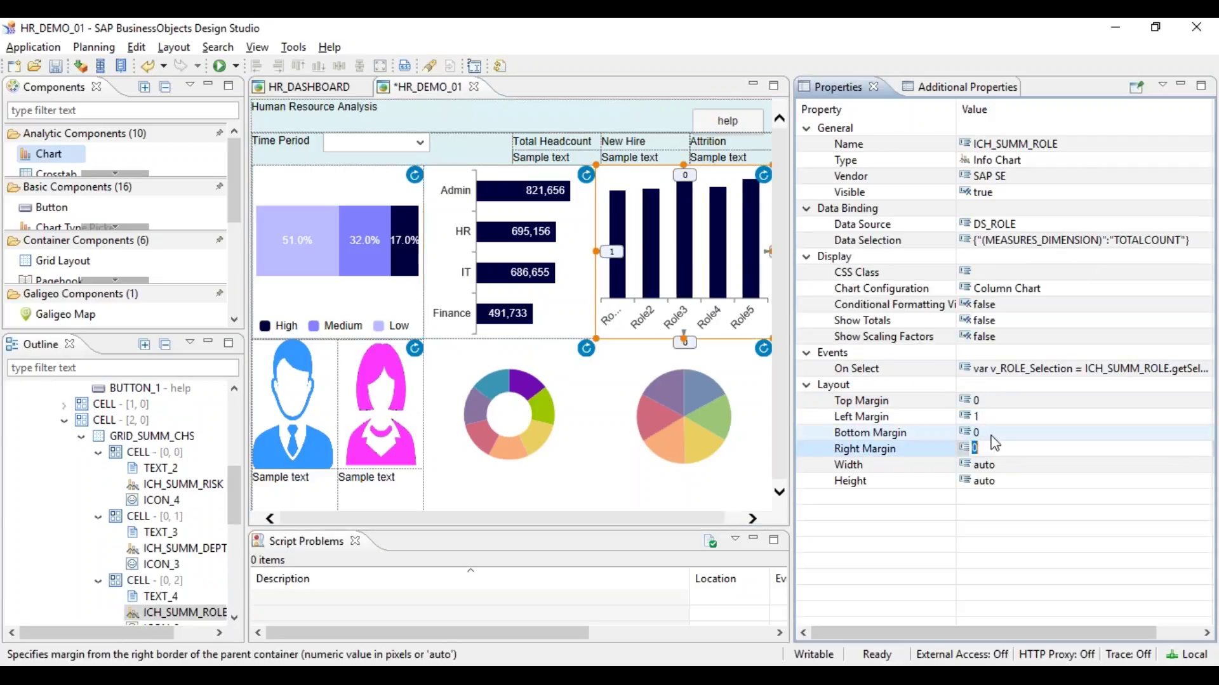
# Set both the bottom margin and the right margin of ICH_SUMM_ROLE to 2
pyautogui.click(990, 433)
pyautogui.write('2')
pyautogui.press('Return')
pyautogui.click(990, 448)
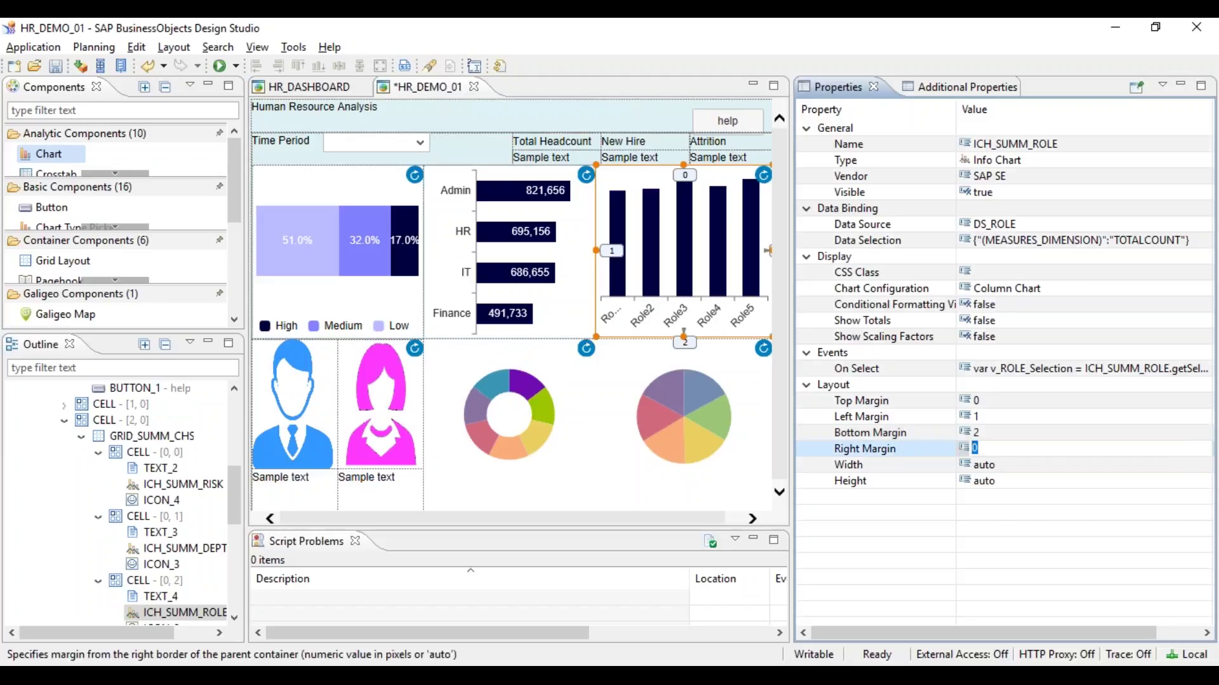
pyautogui.write('2')
pyautogui.press('Return')
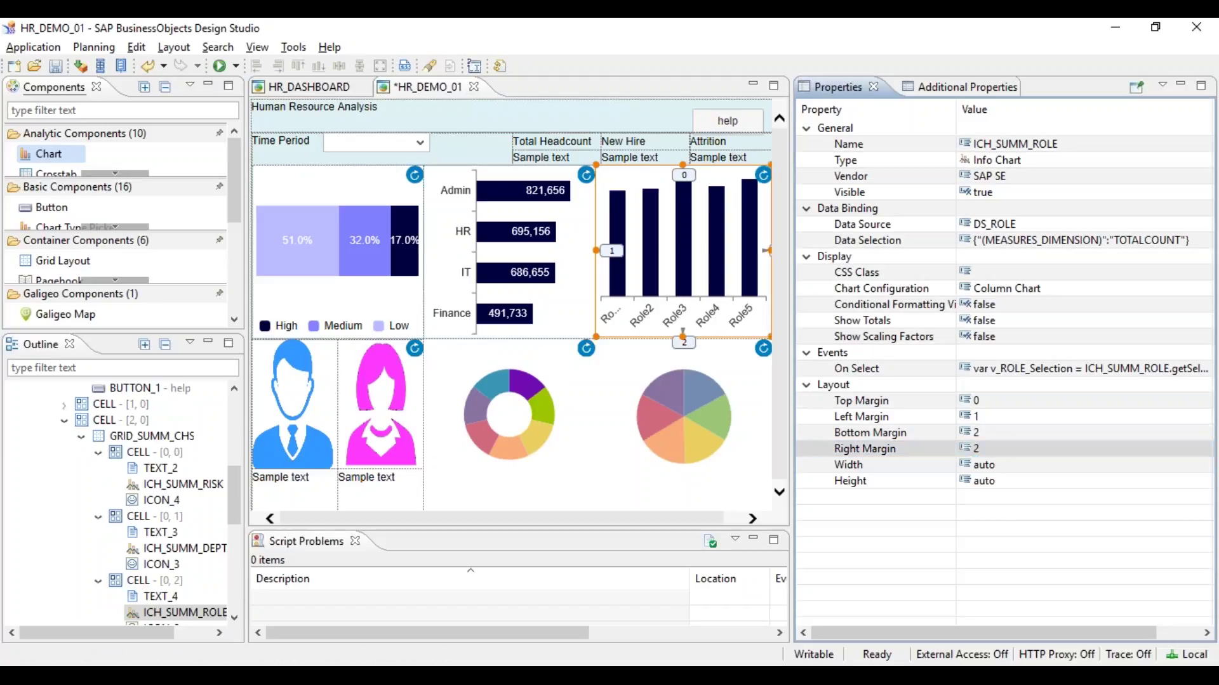
# Run the dashboard again, close the extra preview tabs and check the gaps between the summary charts
pyautogui.click(219, 66)
pyautogui.click(565, 56)
pyautogui.click(565, 55)
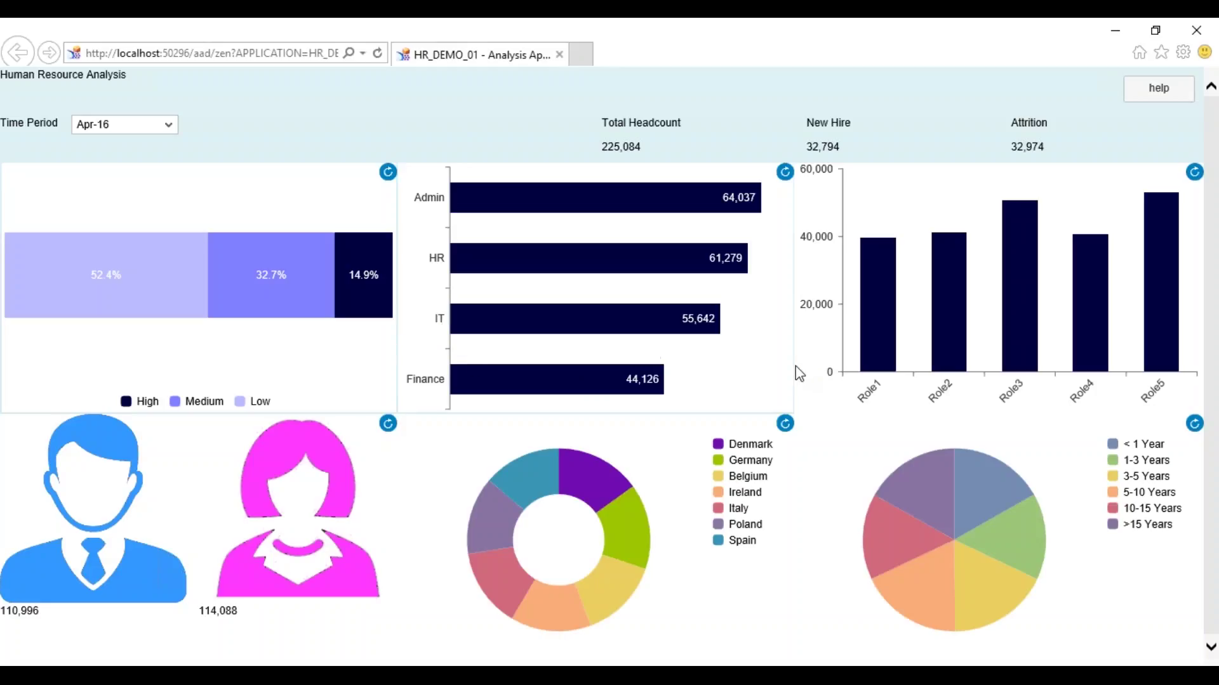
pyautogui.hotkey('alt', 'Tab')
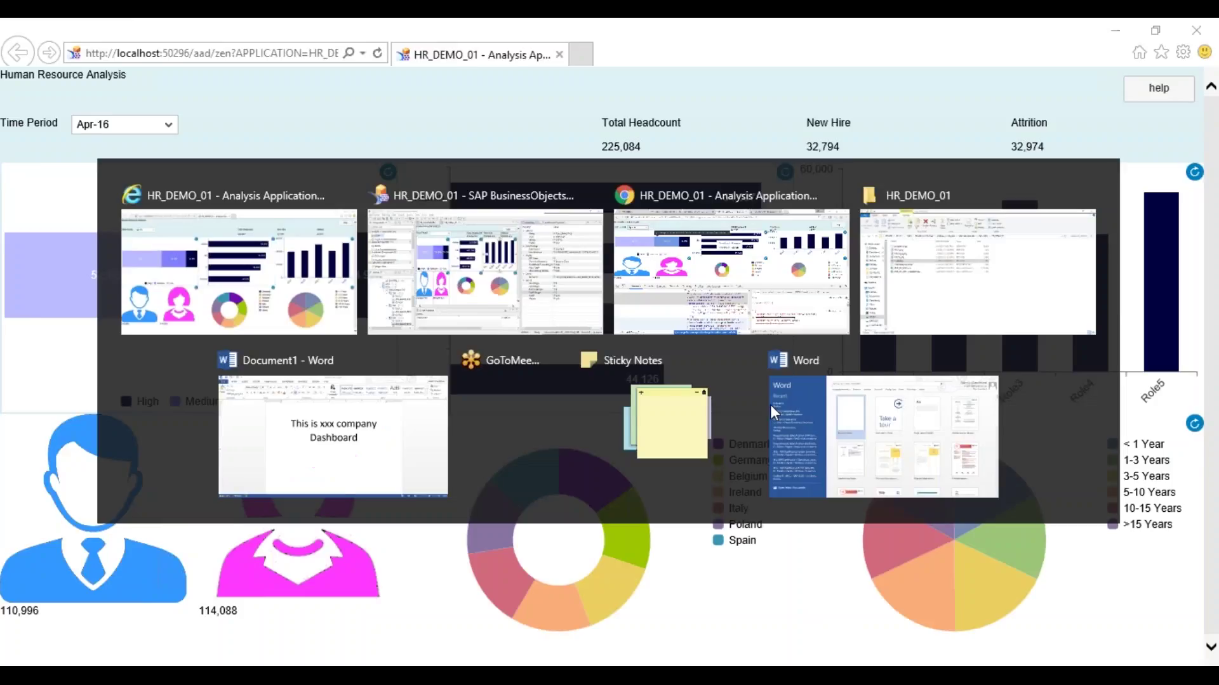
# In Design Studio, set the left margin of TEXT_4, the background behind ICH_SUMM_ROLE, to 1 and its bottom margin to 2
pyautogui.click(153, 600)
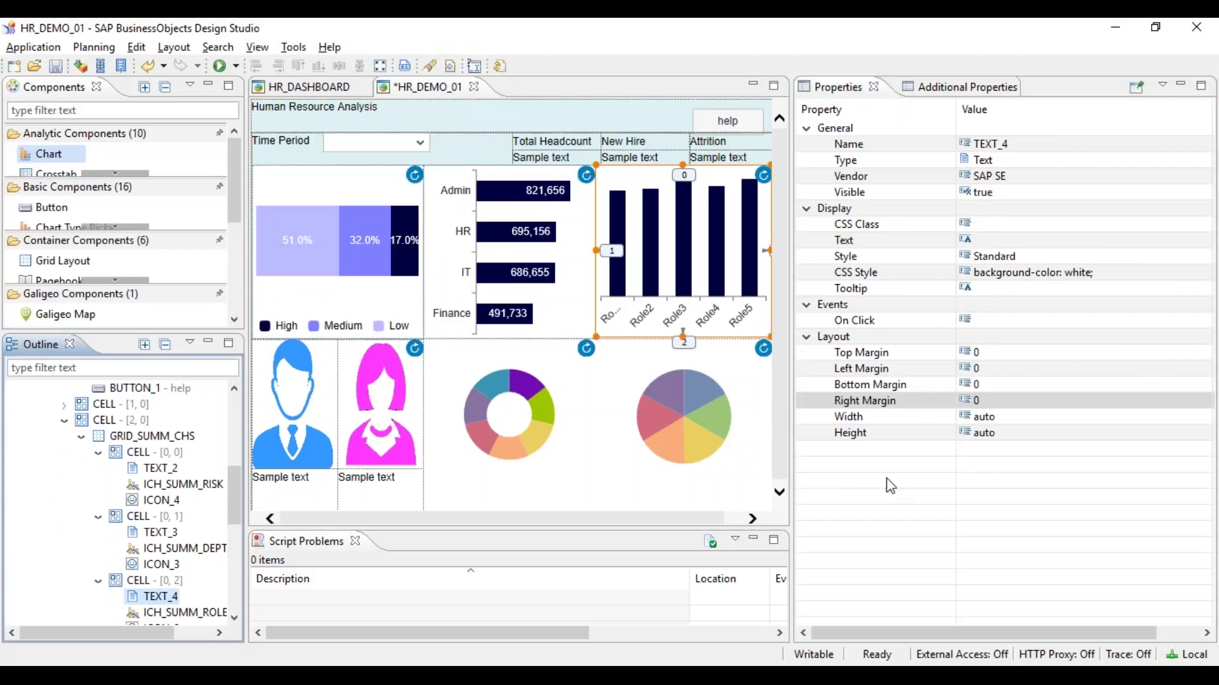
pyautogui.click(1003, 371)
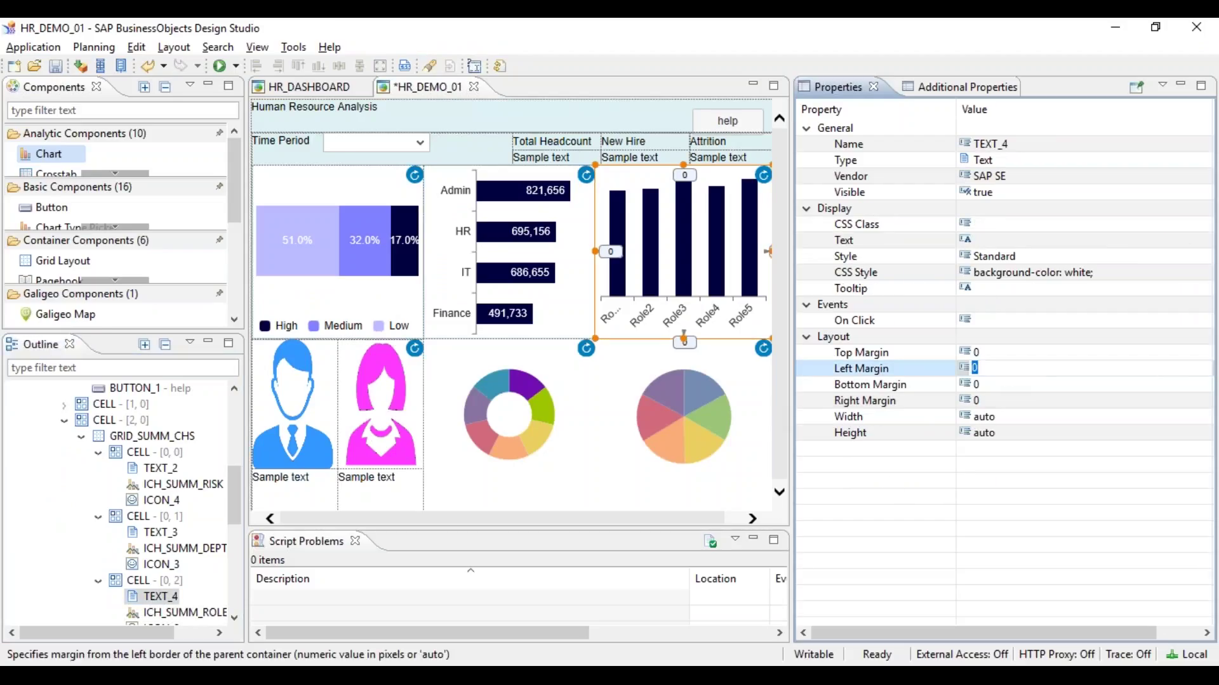
pyautogui.write('1')
pyautogui.click(1009, 384)
pyautogui.write('2')
pyautogui.press('Return')
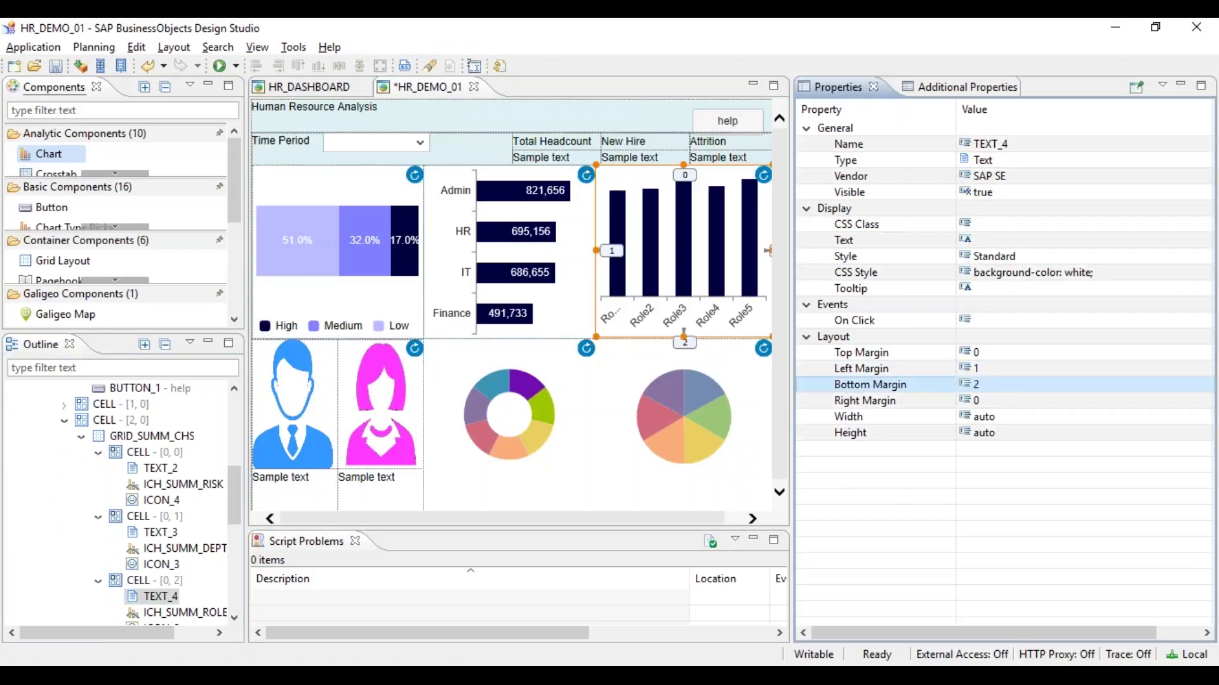
# Set the right margin of TEXT_4, the background behind the role column chart, to 2
pyautogui.click(1012, 401)
pyautogui.write('1')
pyautogui.press('Return')
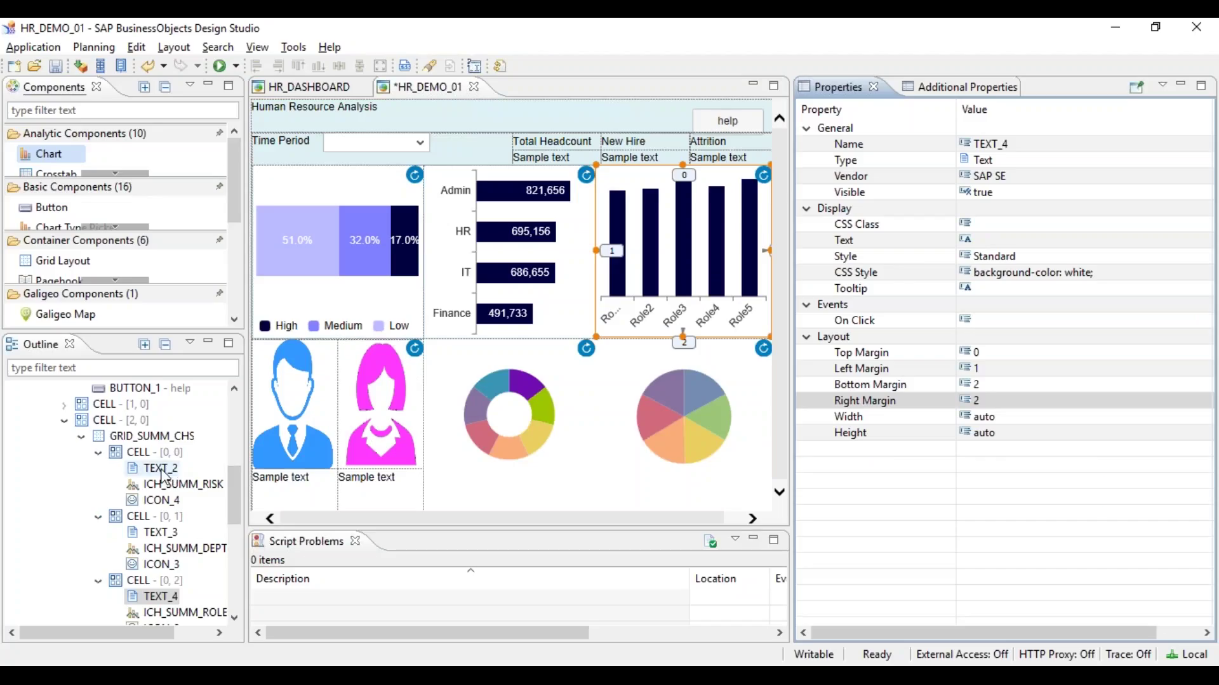
# Set the margins of TEXT_5, the background behind the gender icons, to 2 on the left, 2 at the bottom and 1 on the right
pyautogui.scroll(-1, 182, 486)
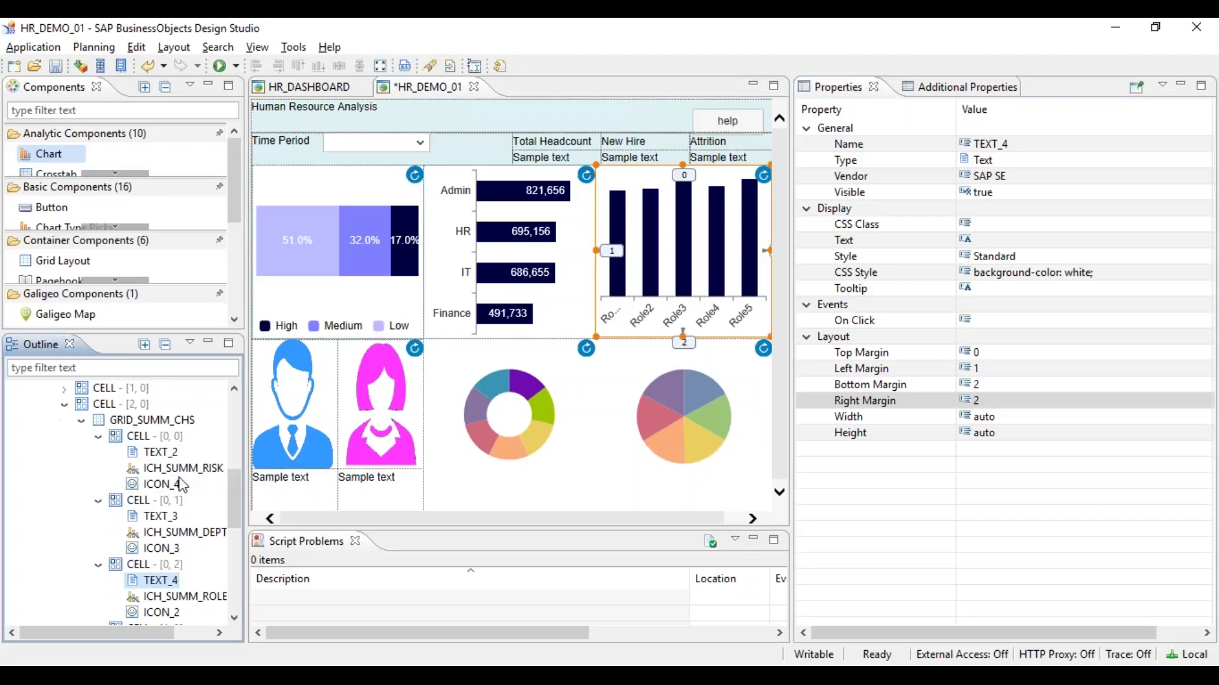
pyautogui.moveTo(235, 482); pyautogui.dragTo(238, 505)
pyautogui.click(165, 565)
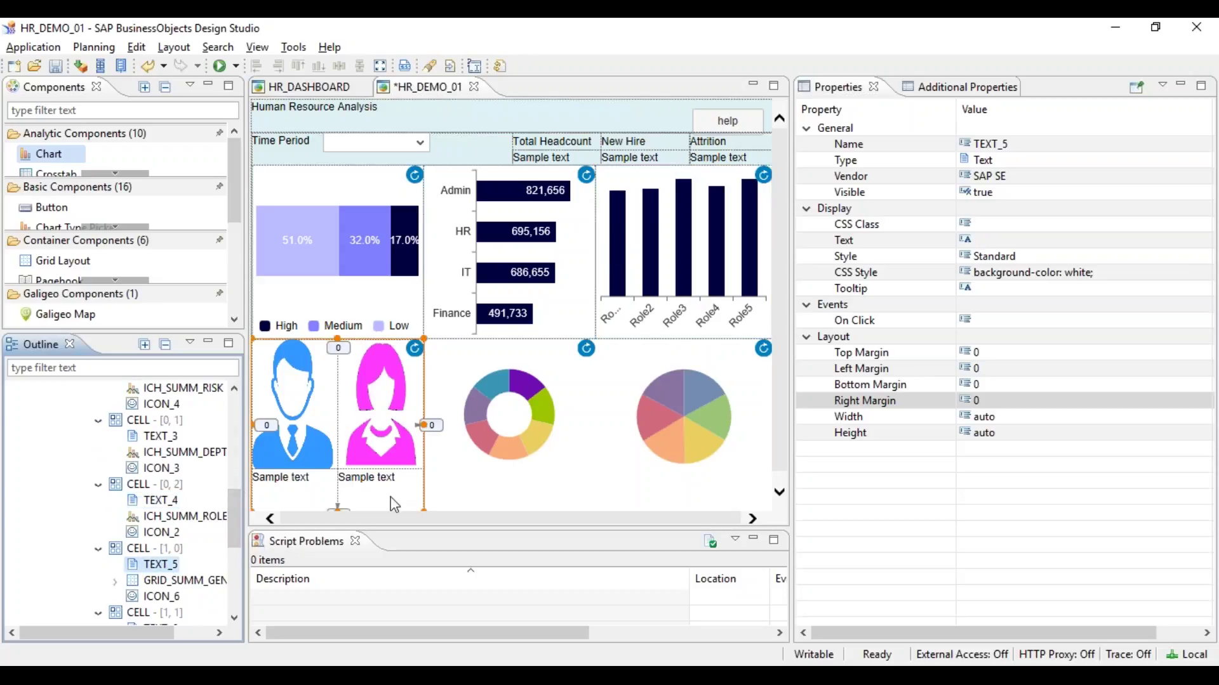
pyautogui.click(1009, 353)
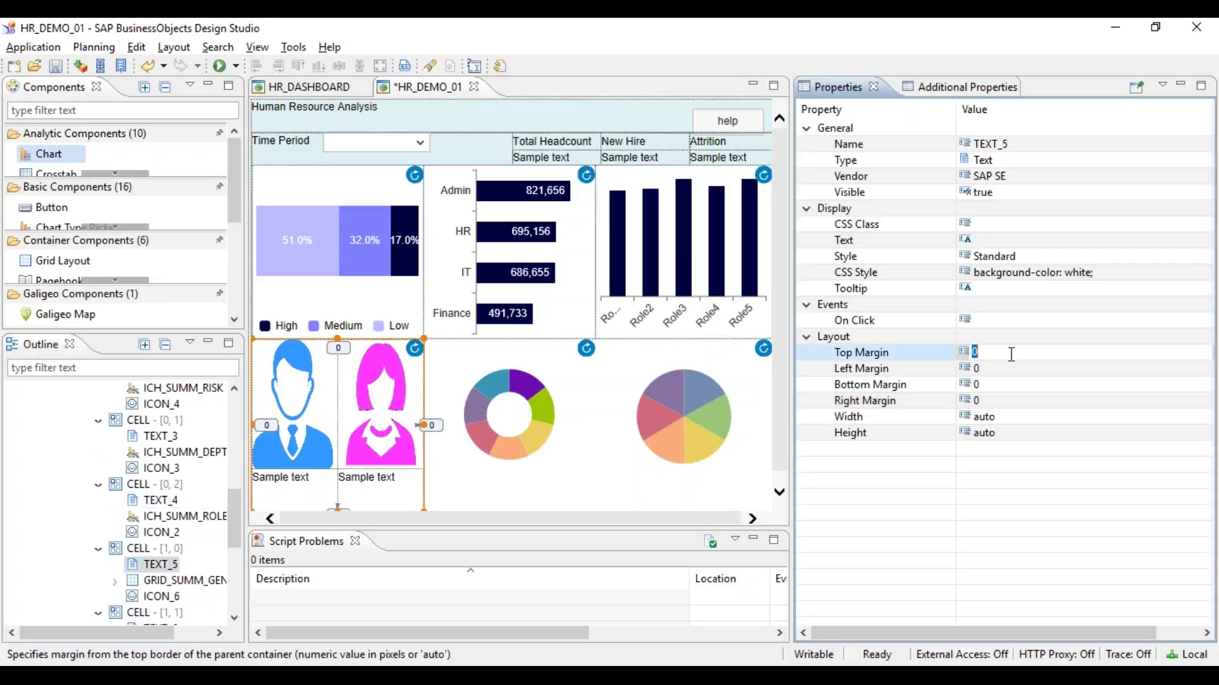
pyautogui.click(998, 369)
pyautogui.write('2')
pyautogui.click(1001, 384)
pyautogui.write('2')
pyautogui.click(999, 403)
pyautogui.write('1')
pyautogui.press('Return')
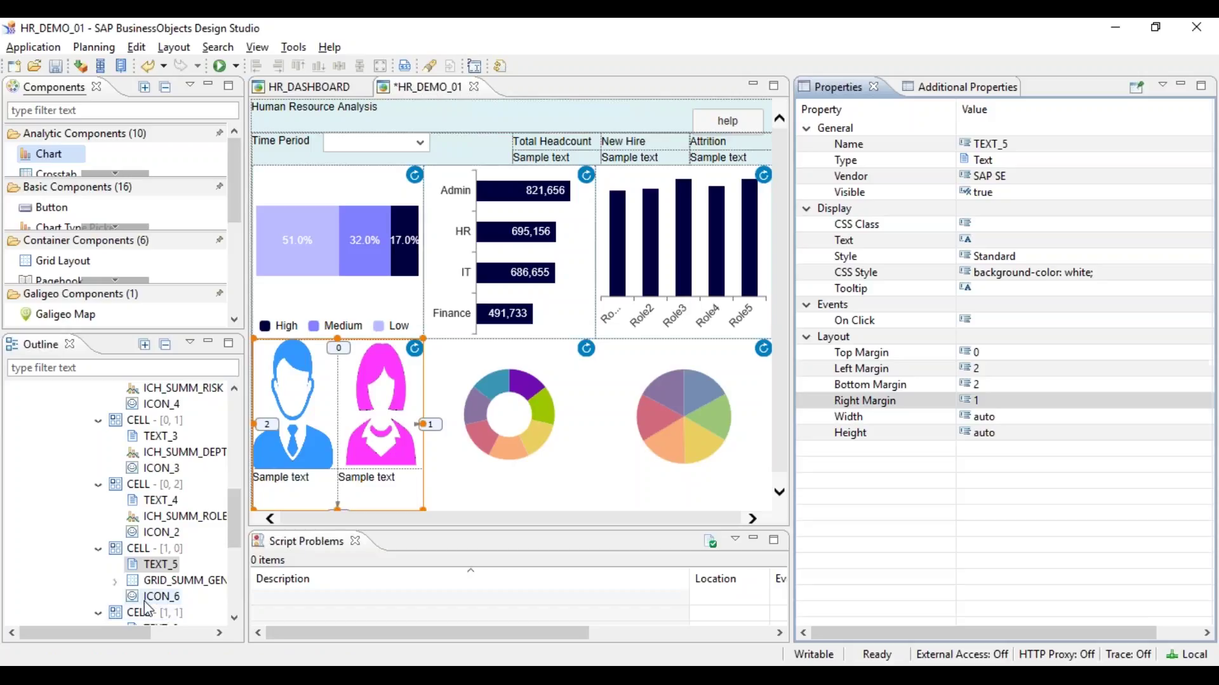
# Set the margins of TEXT_6, the background behind the country doughnut chart, to left 1, bottom 2 and right 1
pyautogui.click(465, 472)
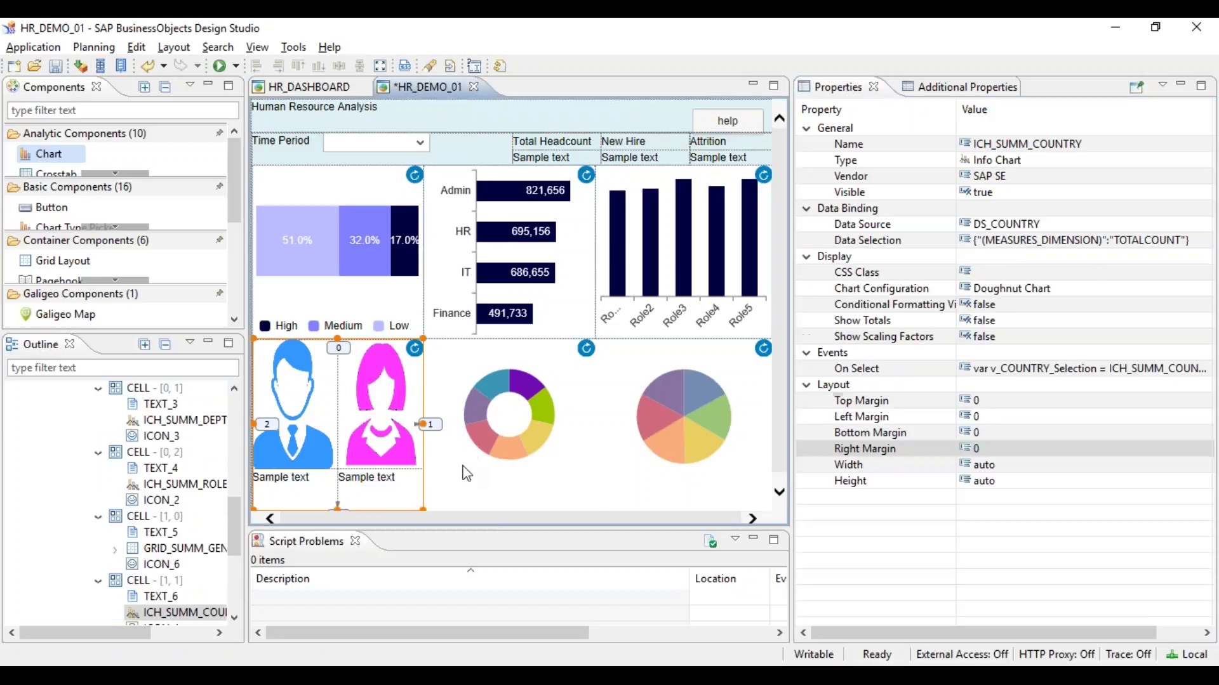
pyautogui.click(169, 598)
pyautogui.click(1001, 354)
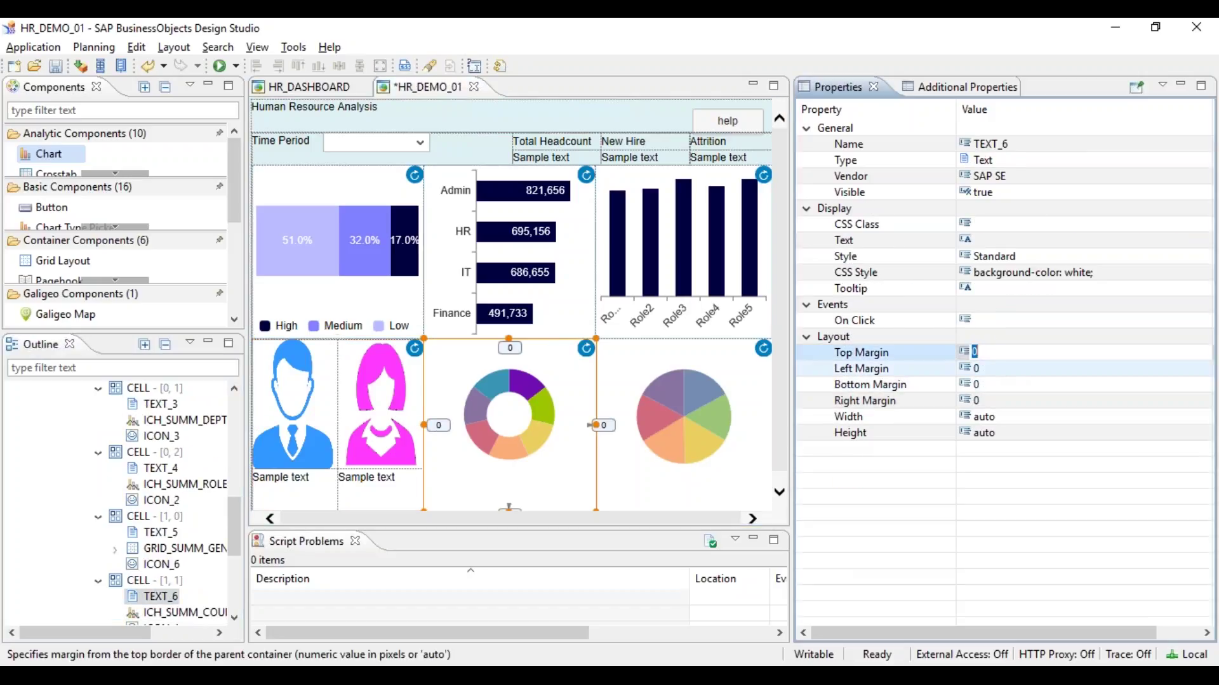
pyautogui.click(1003, 369)
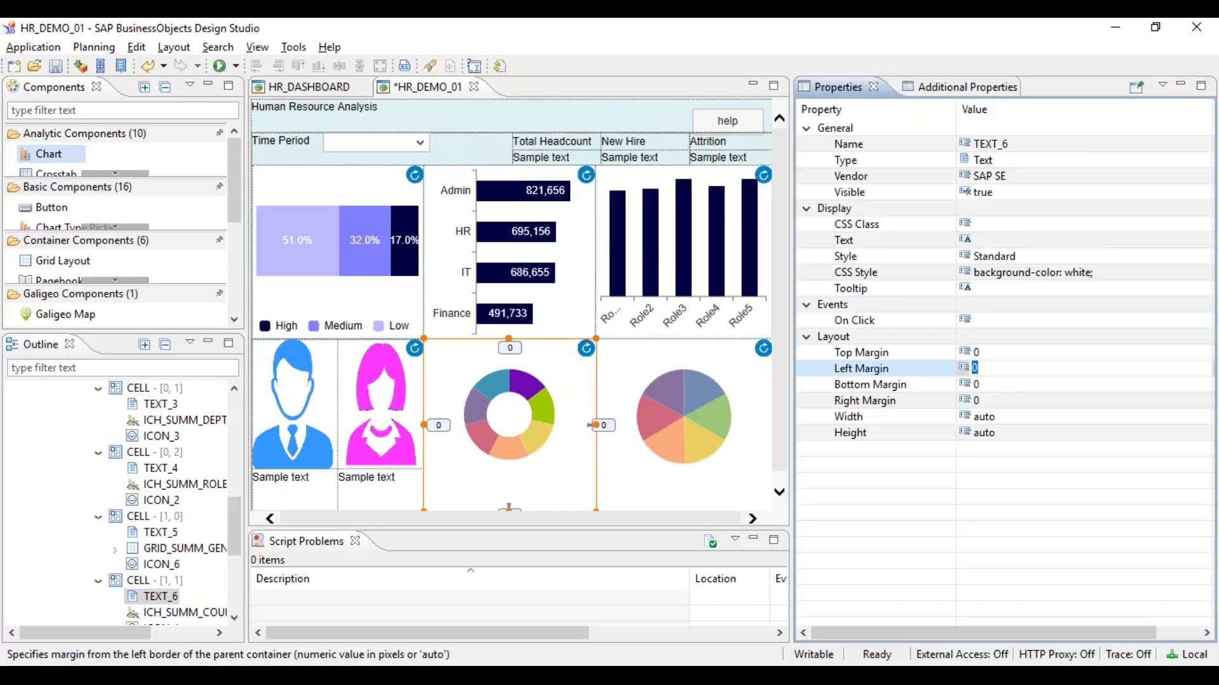
pyautogui.write('1')
pyautogui.click(998, 384)
pyautogui.write('2')
pyautogui.press('Return')
pyautogui.click(998, 389)
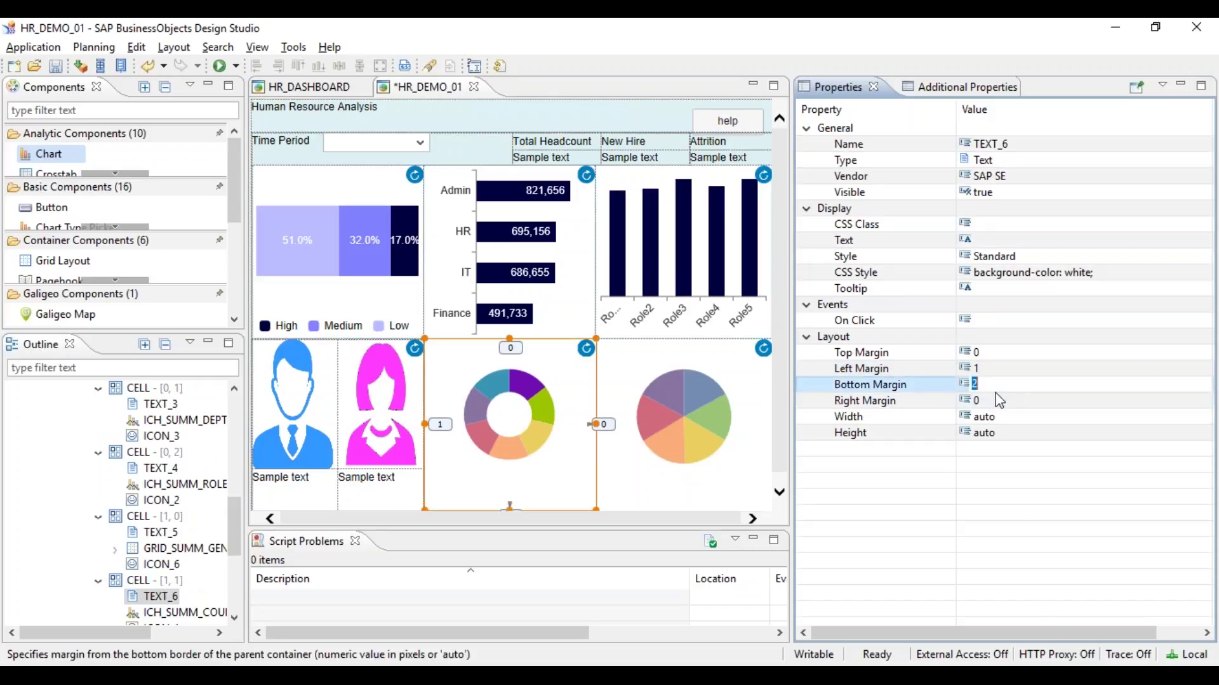
pyautogui.click(998, 400)
pyautogui.write('1')
pyautogui.press('Return')
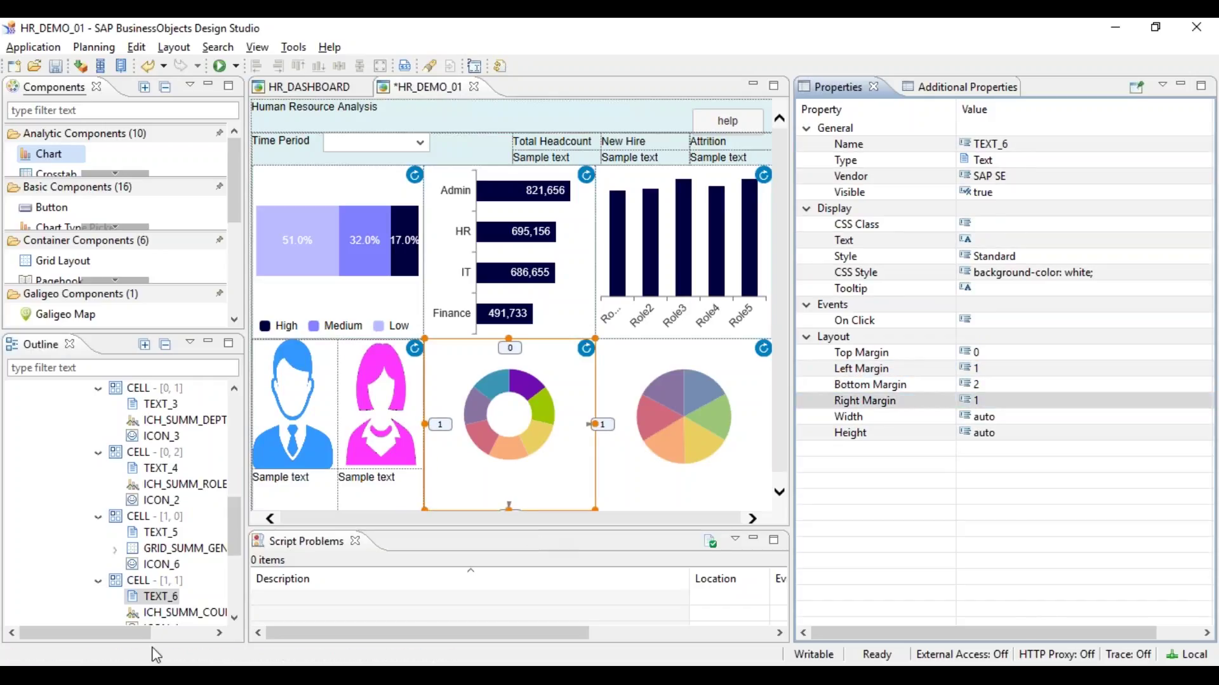
# Set the margins of TEXT_7, the background behind the length-of-service pie chart, to left 1, bottom 2 and right 2
pyautogui.click(661, 489)
pyautogui.click(152, 597)
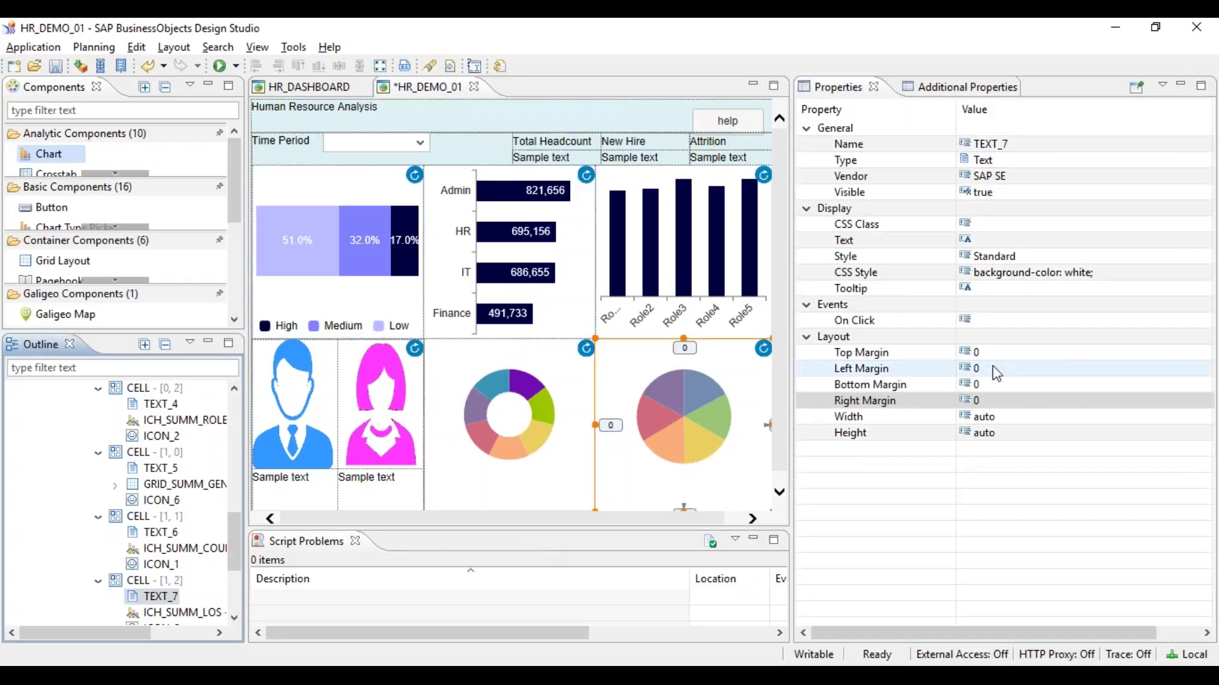
pyautogui.click(978, 368)
pyautogui.write('1')
pyautogui.press('Return')
pyautogui.click(989, 387)
pyautogui.write('2')
pyautogui.press('Return')
pyautogui.click(989, 402)
pyautogui.write('2')
pyautogui.press('Return')
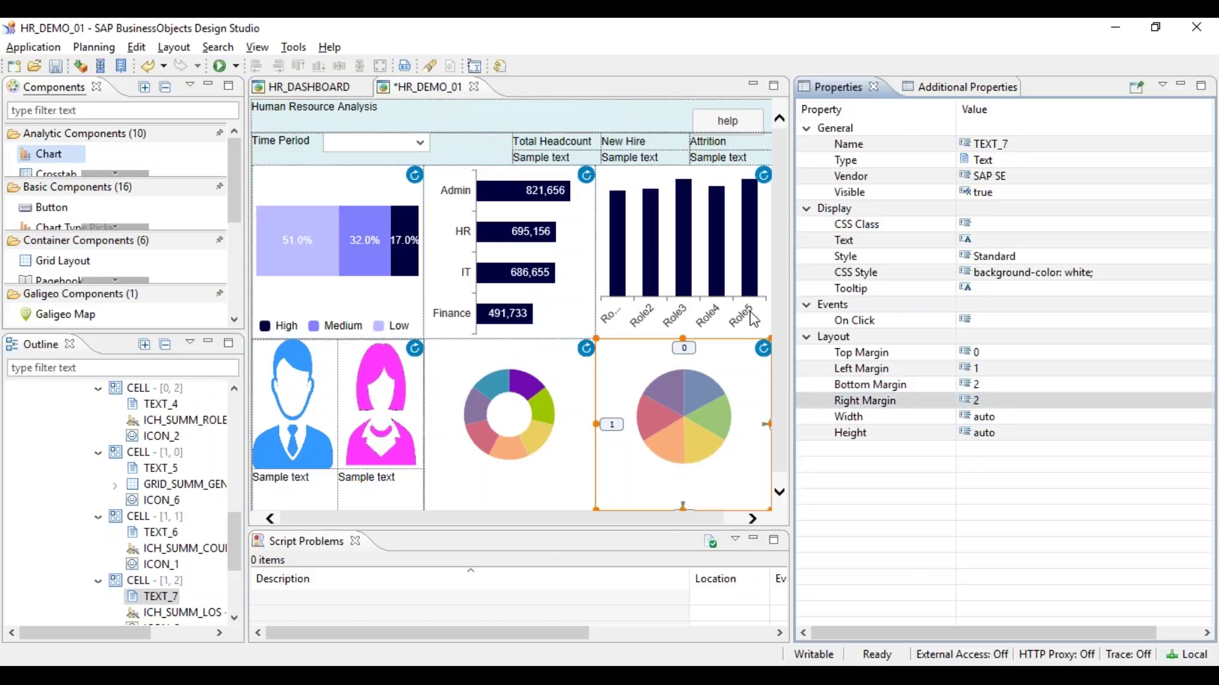
# Run the dashboard in the browser and check the gaps around all six summary panels
pyautogui.click(220, 66)
pyautogui.click(563, 56)
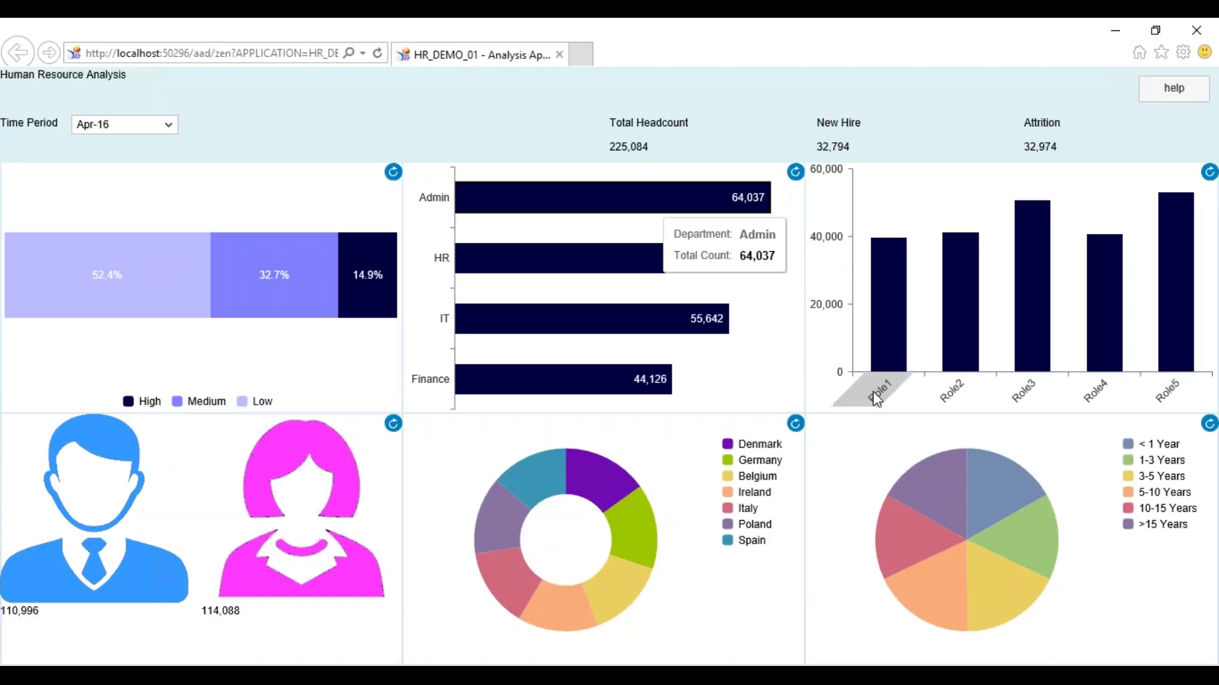
pyautogui.moveTo(1034, 486)
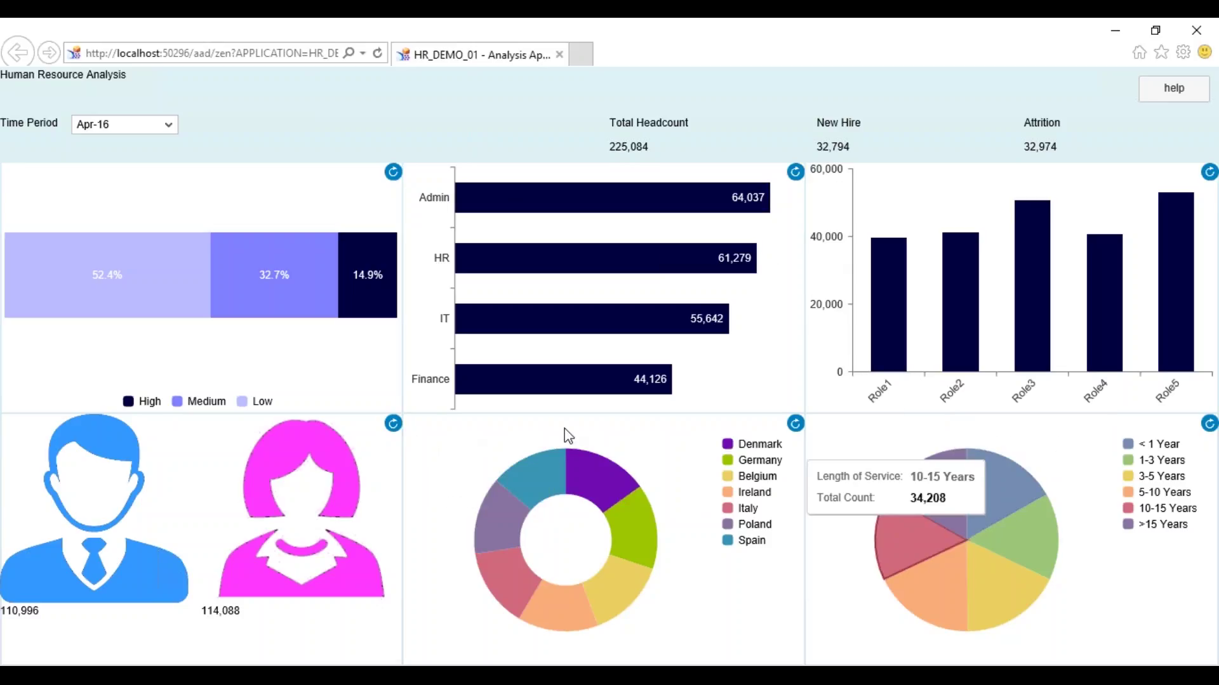
# In Design Studio, add a Text component to cell [0, 0] of GRID_SUMM_CHS and set its text to "Risk Valuation"
pyautogui.hotkey('alt', 'Tab')
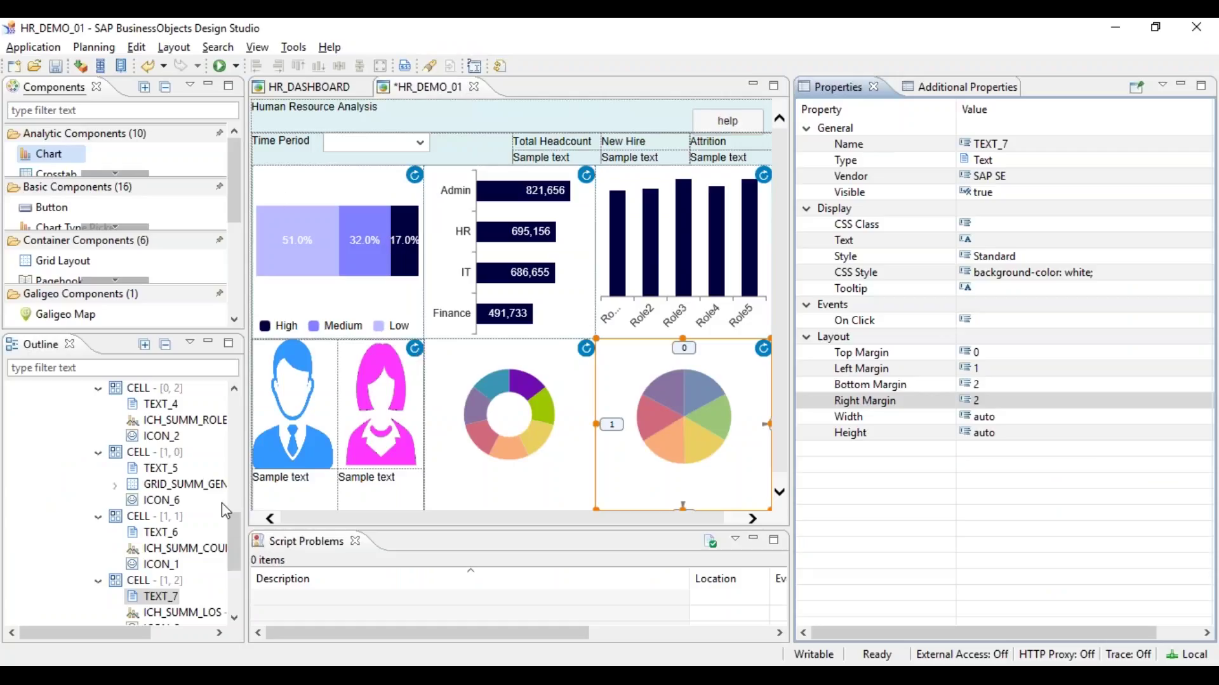
pyautogui.moveTo(234, 551); pyautogui.dragTo(252, 511)
pyautogui.click(152, 410)
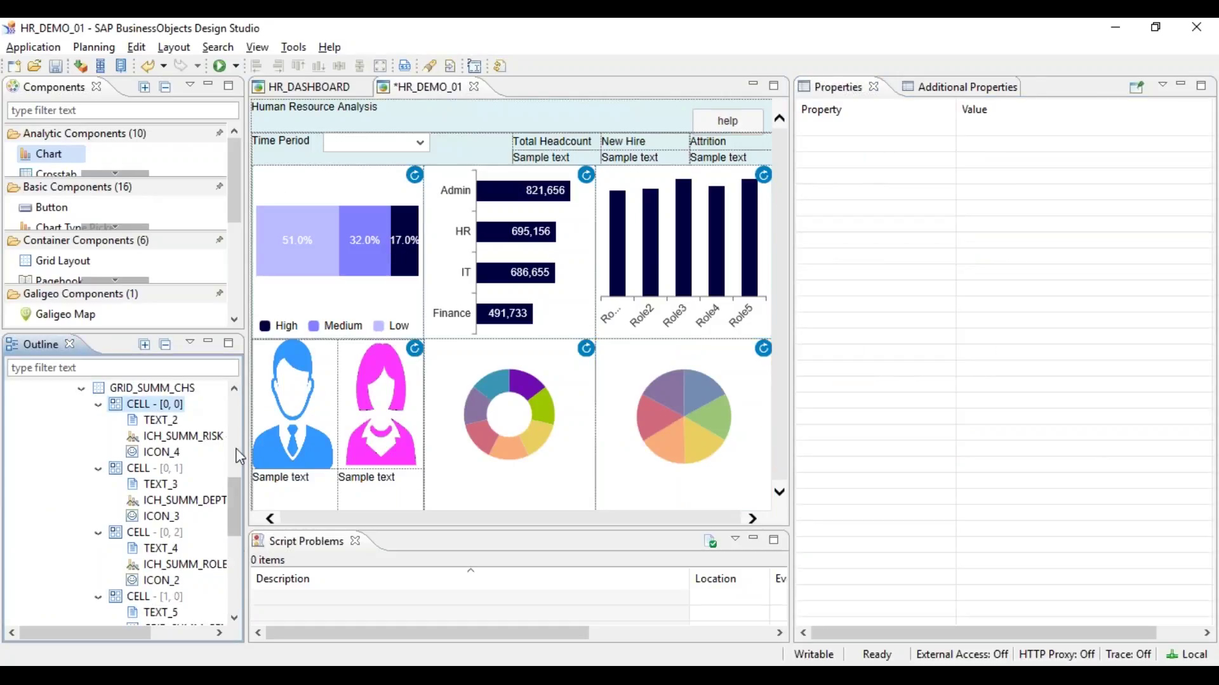
pyautogui.click(332, 193)
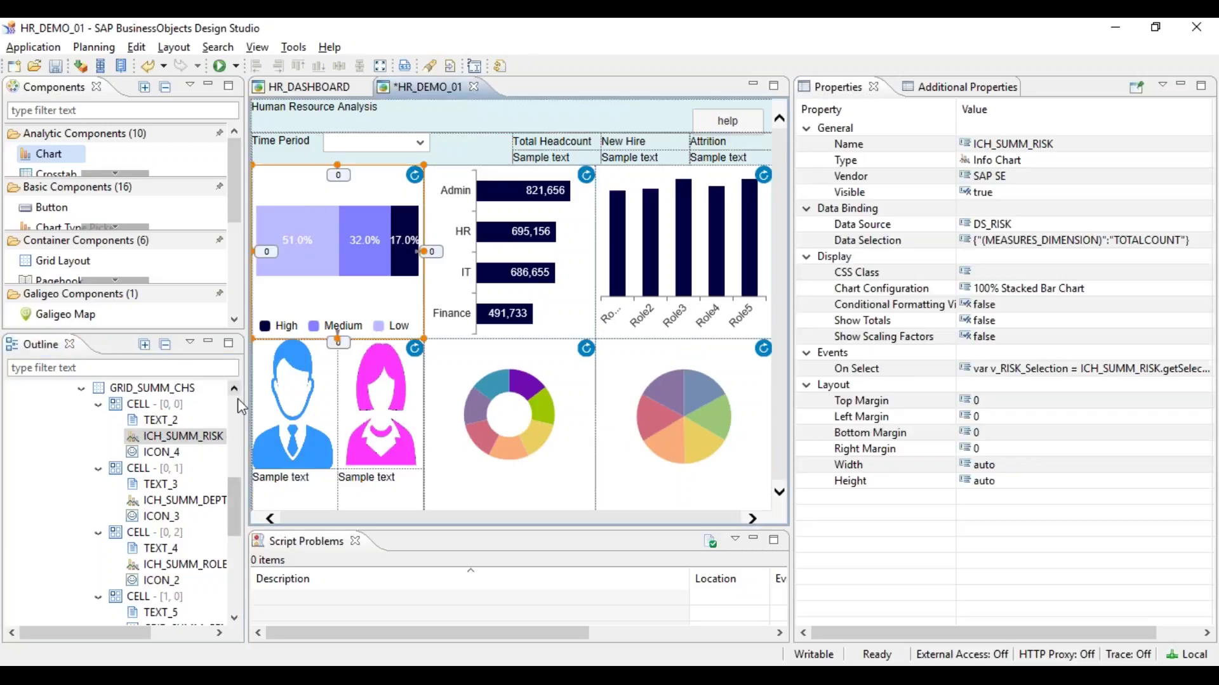
pyautogui.rightClick(152, 409)
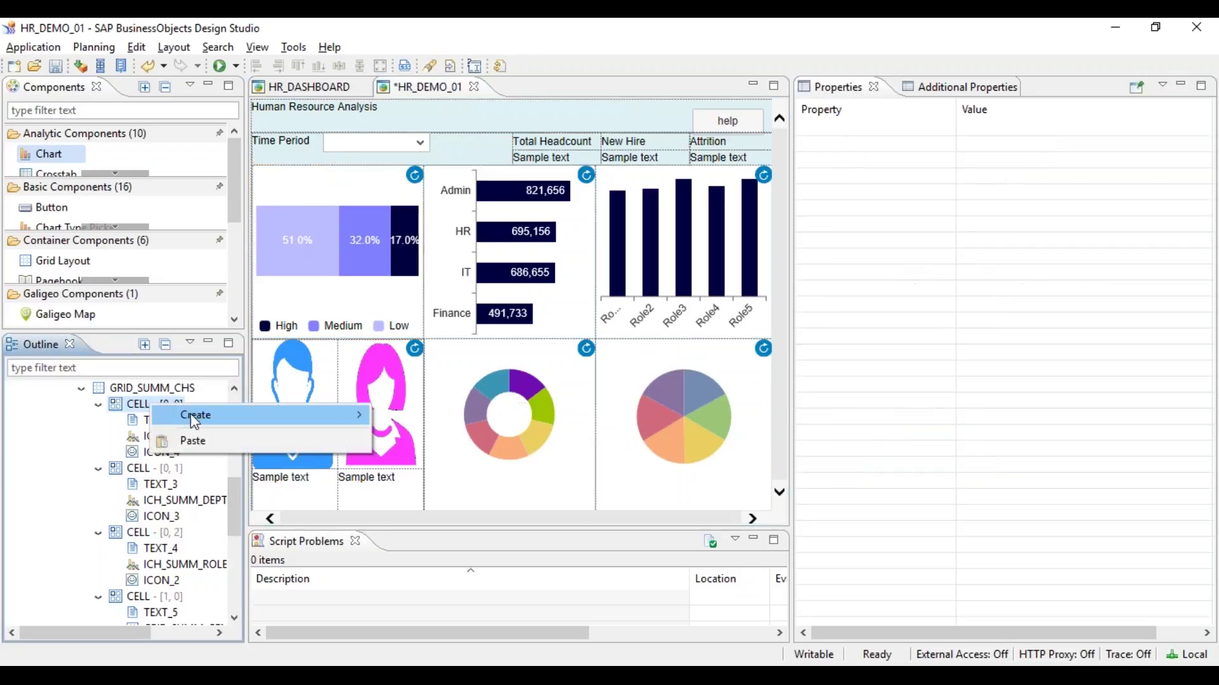
pyautogui.moveTo(209, 415)
pyautogui.moveTo(434, 437)
pyautogui.click(643, 421)
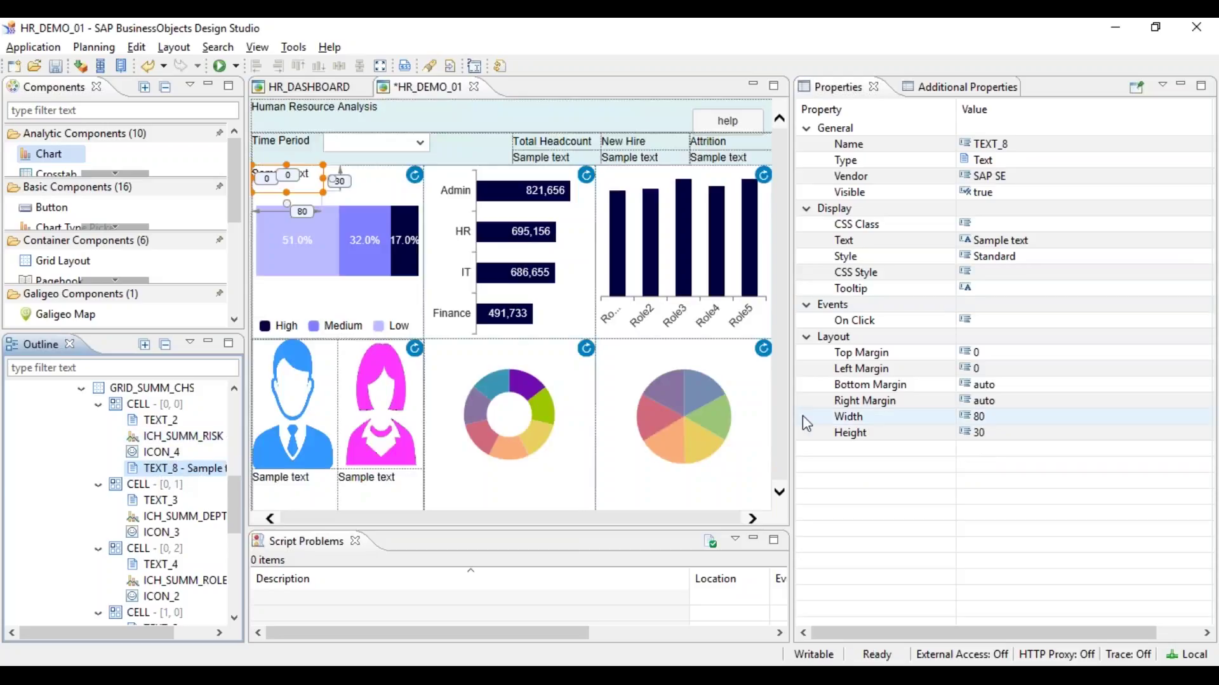
pyautogui.click(1016, 242)
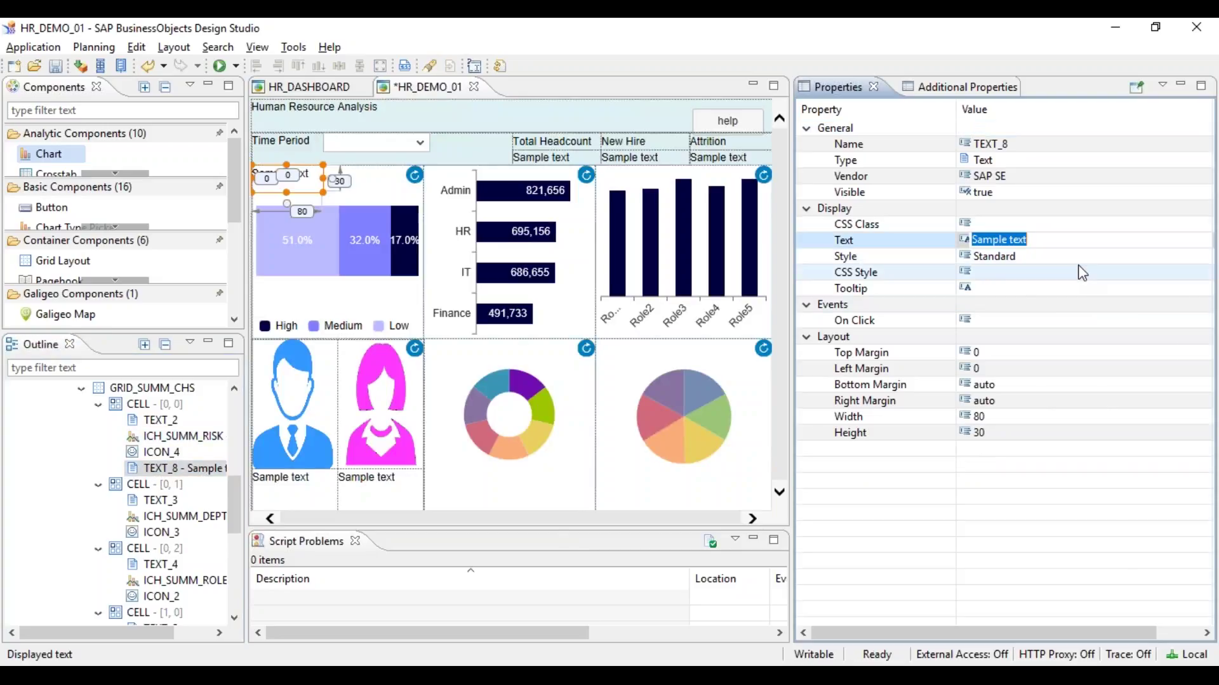
pyautogui.write('Risk Valuation')
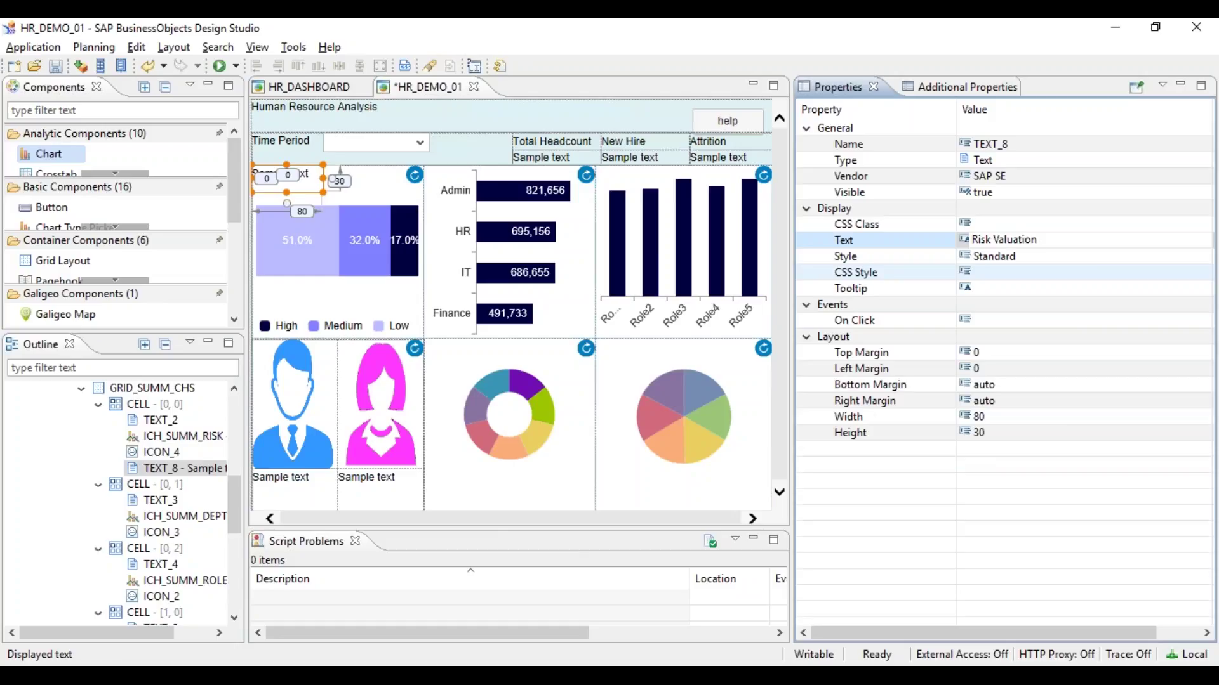
pyautogui.press('Return')
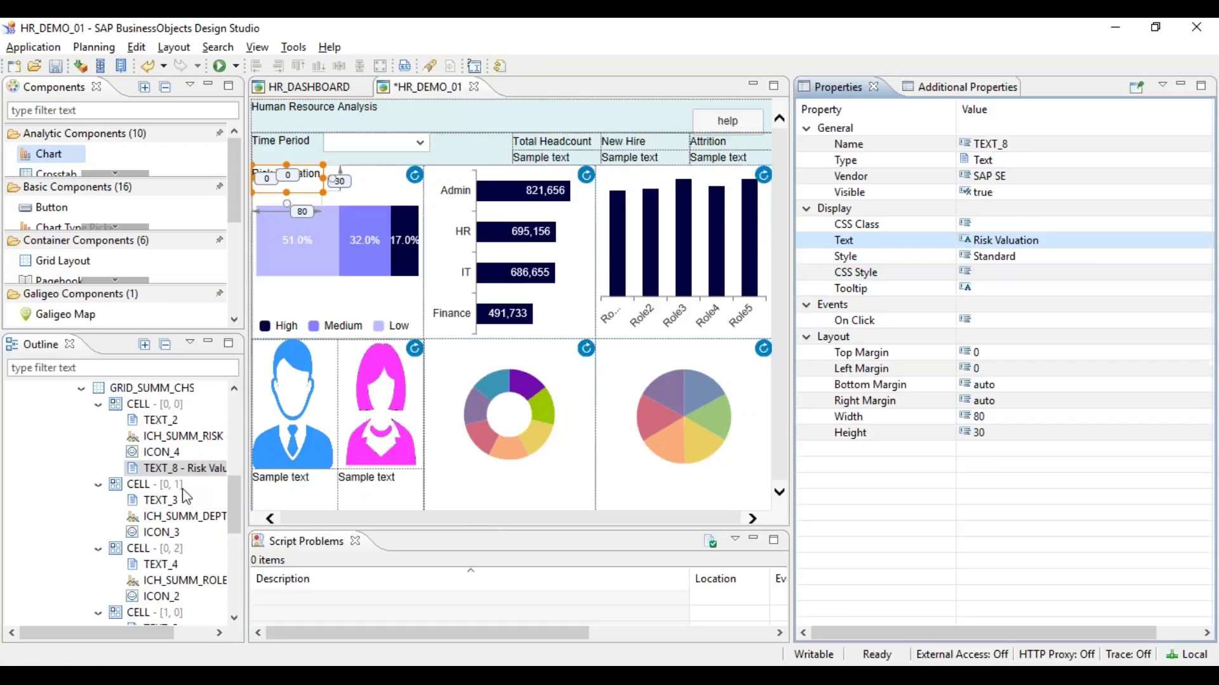
# Add a second Text component to cell [0, 0] and set its text to "By Headcount", using HR_DASHBOARD as the wording reference
pyautogui.rightClick(152, 406)
pyautogui.moveTo(266, 417)
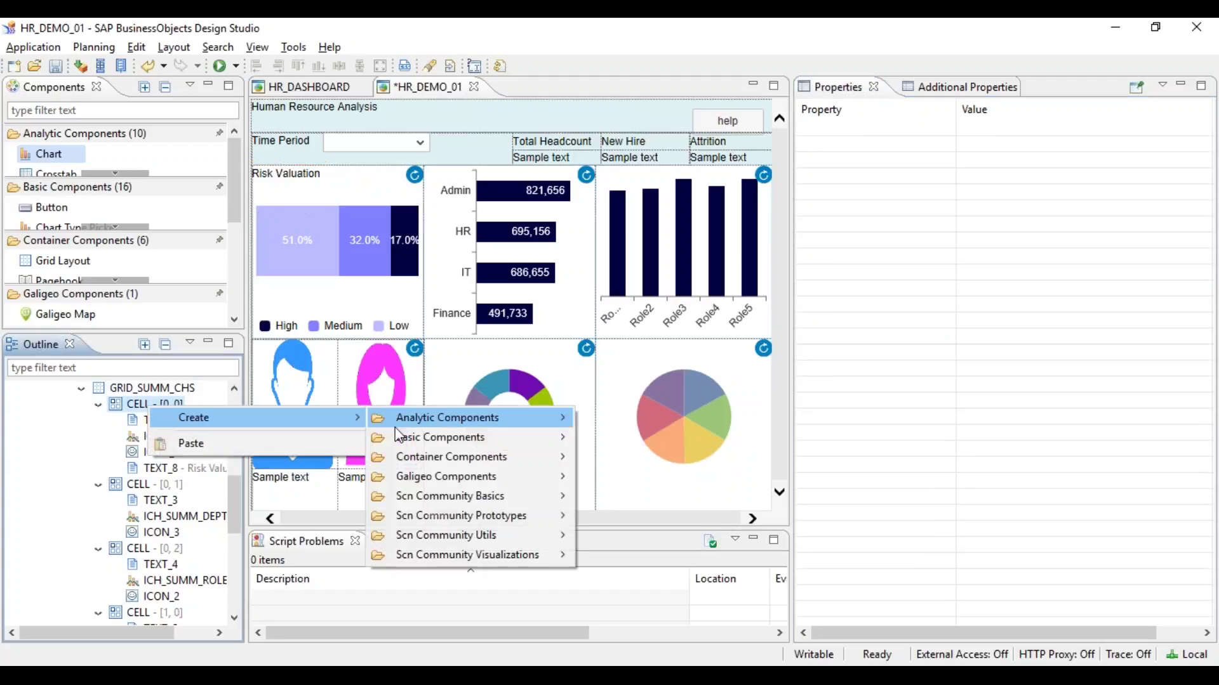
pyautogui.moveTo(454, 443)
pyautogui.click(637, 417)
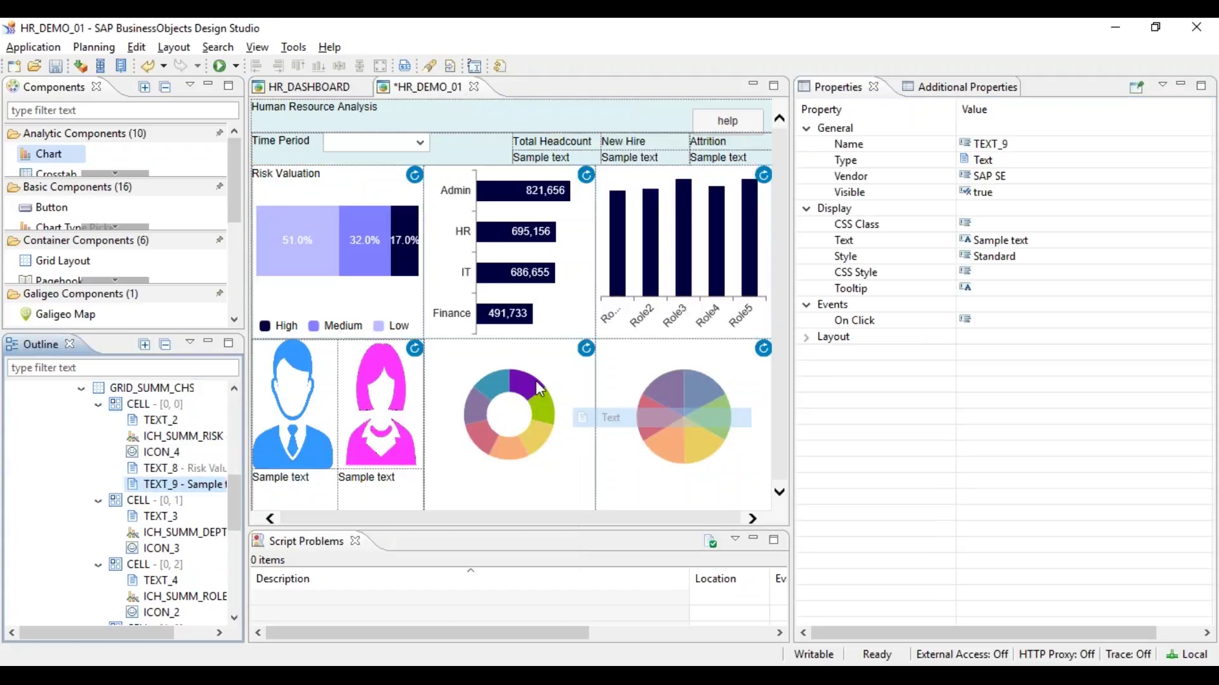
pyautogui.click(316, 89)
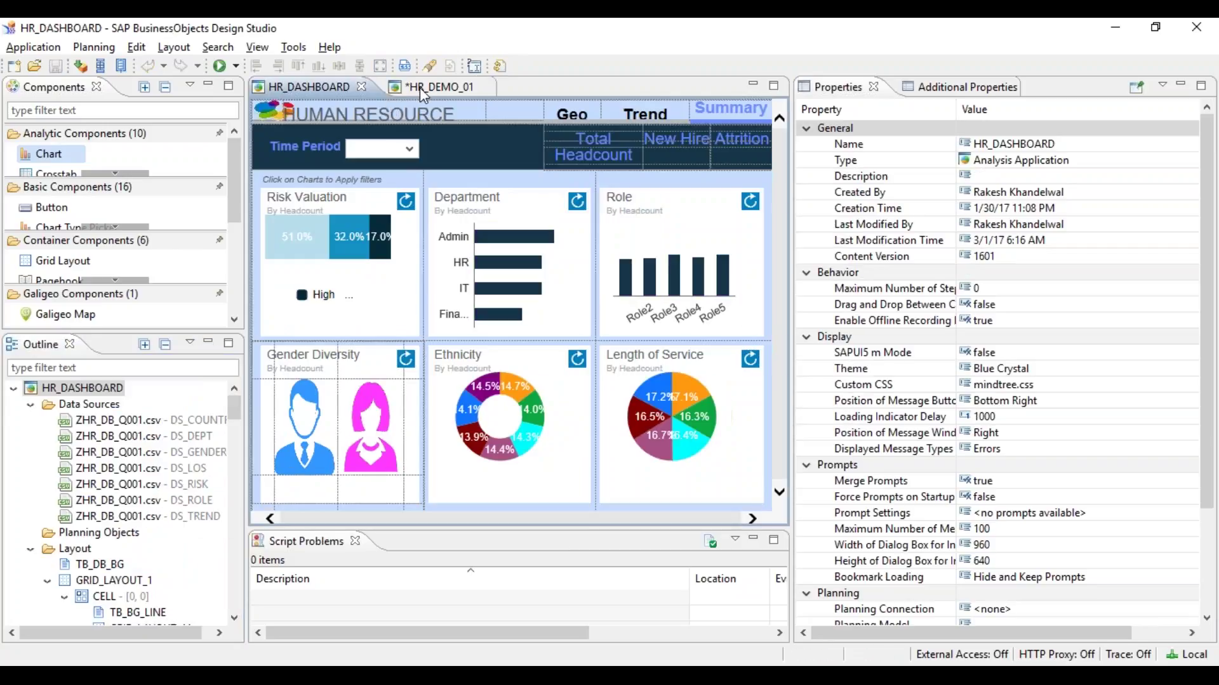
pyautogui.click(427, 87)
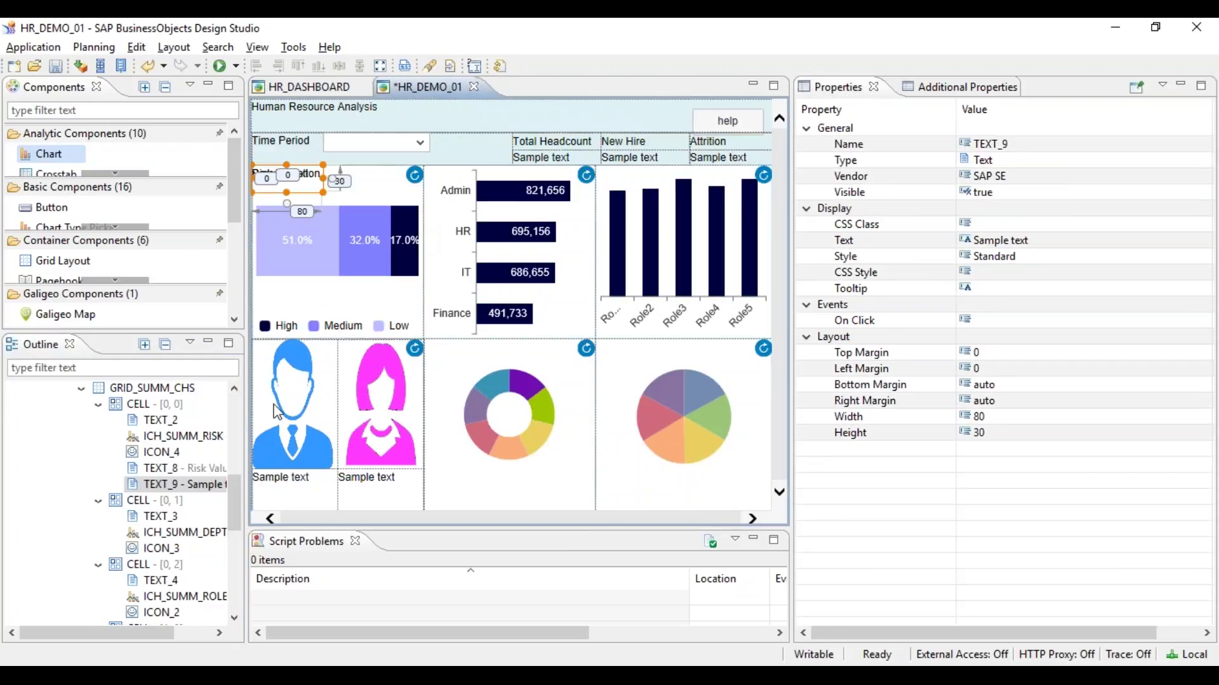
pyautogui.click(999, 240)
pyautogui.write('By Headco')
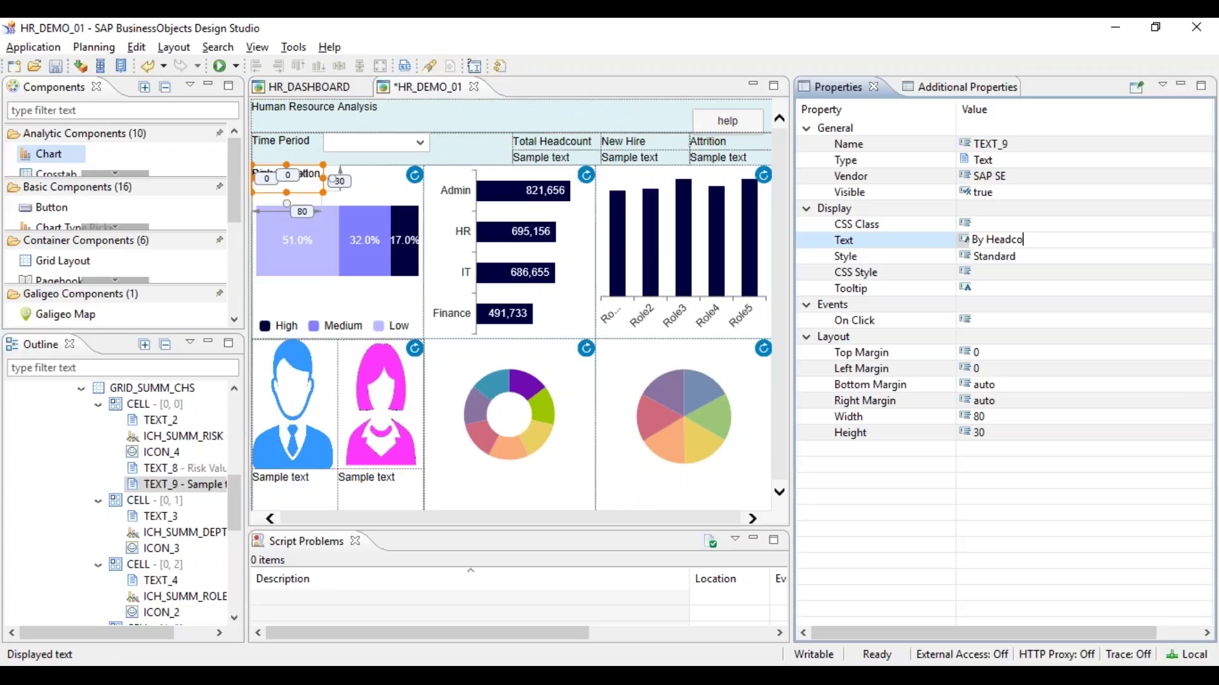
pyautogui.write('unt')
pyautogui.press('Return')
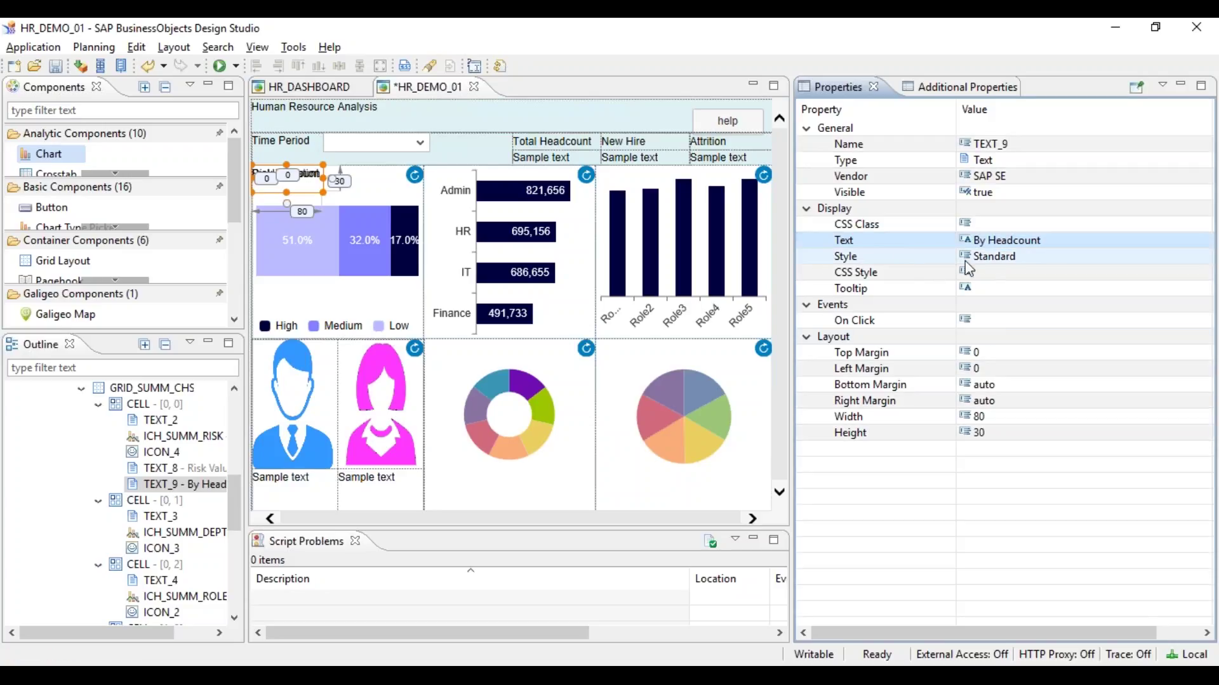
# Move the "By Headcount" text below the Risk Valuation title with a top margin of 10, and increase that margin to 15
pyautogui.click(1005, 352)
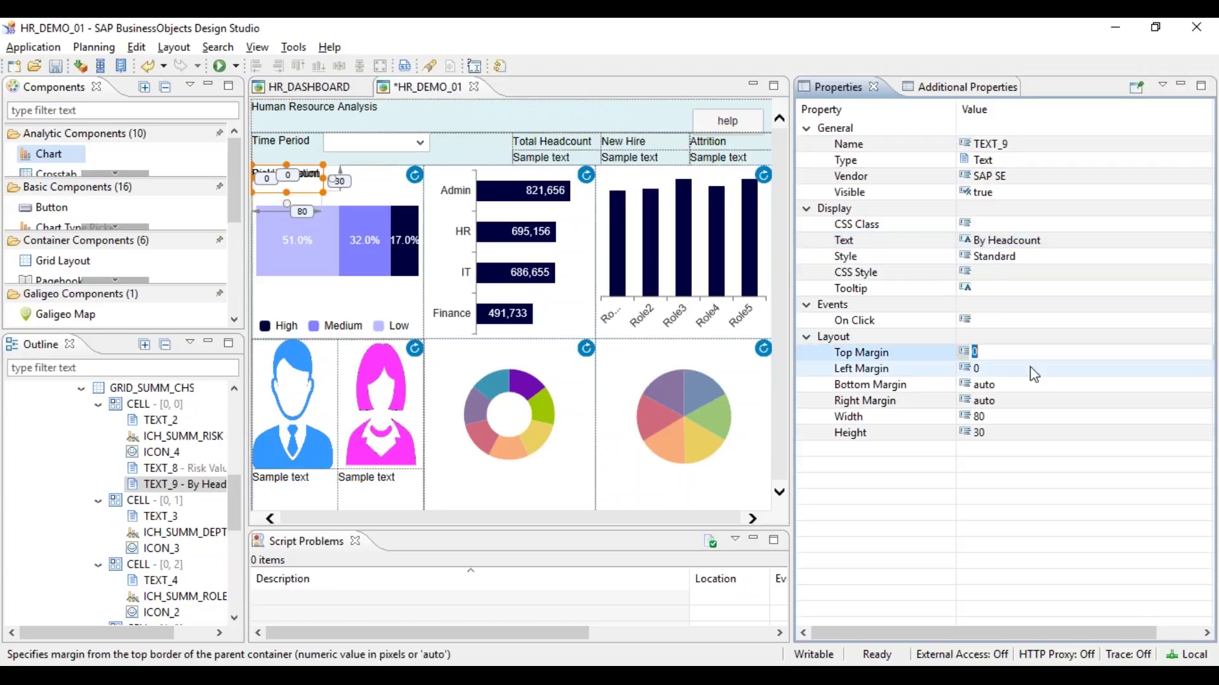
pyautogui.write('10')
pyautogui.press('Return')
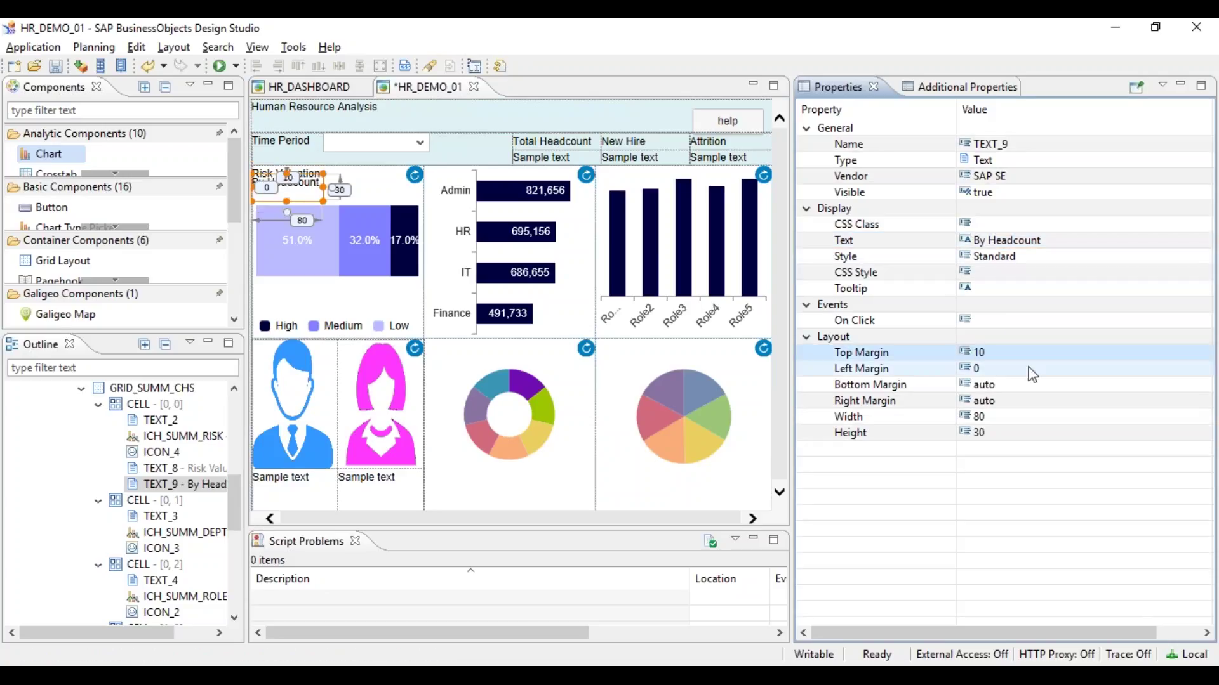
pyautogui.click(1016, 353)
pyautogui.write('1')
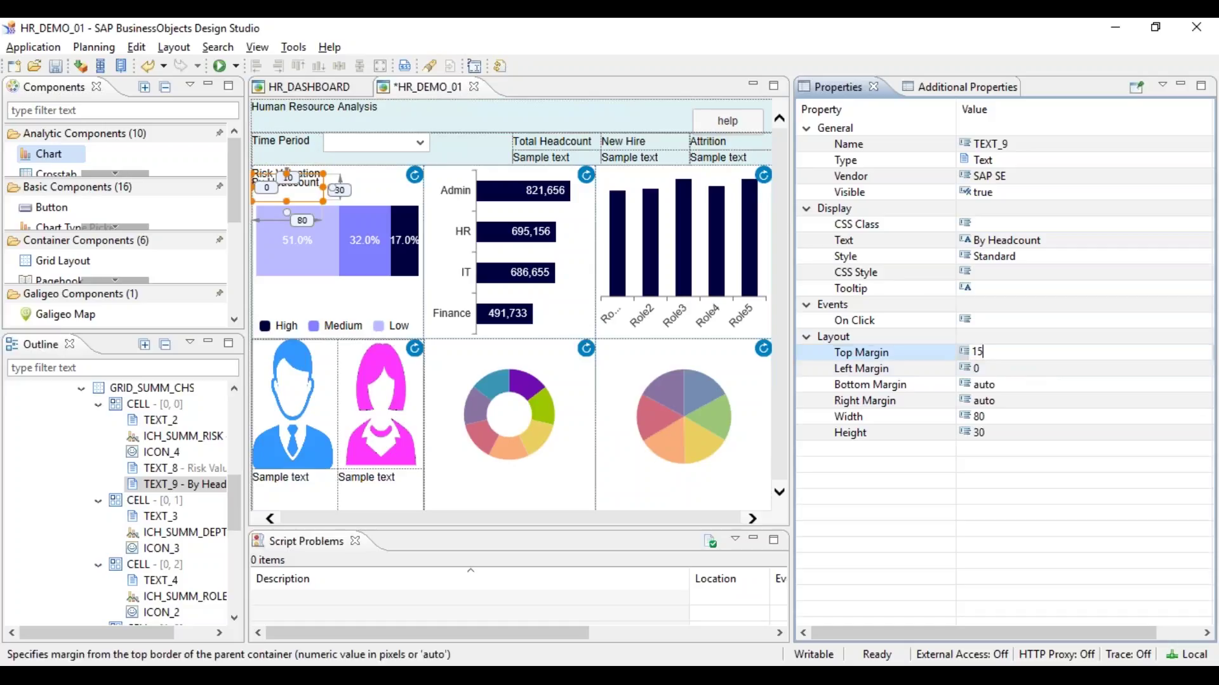
pyautogui.write('5')
pyautogui.press('Return')
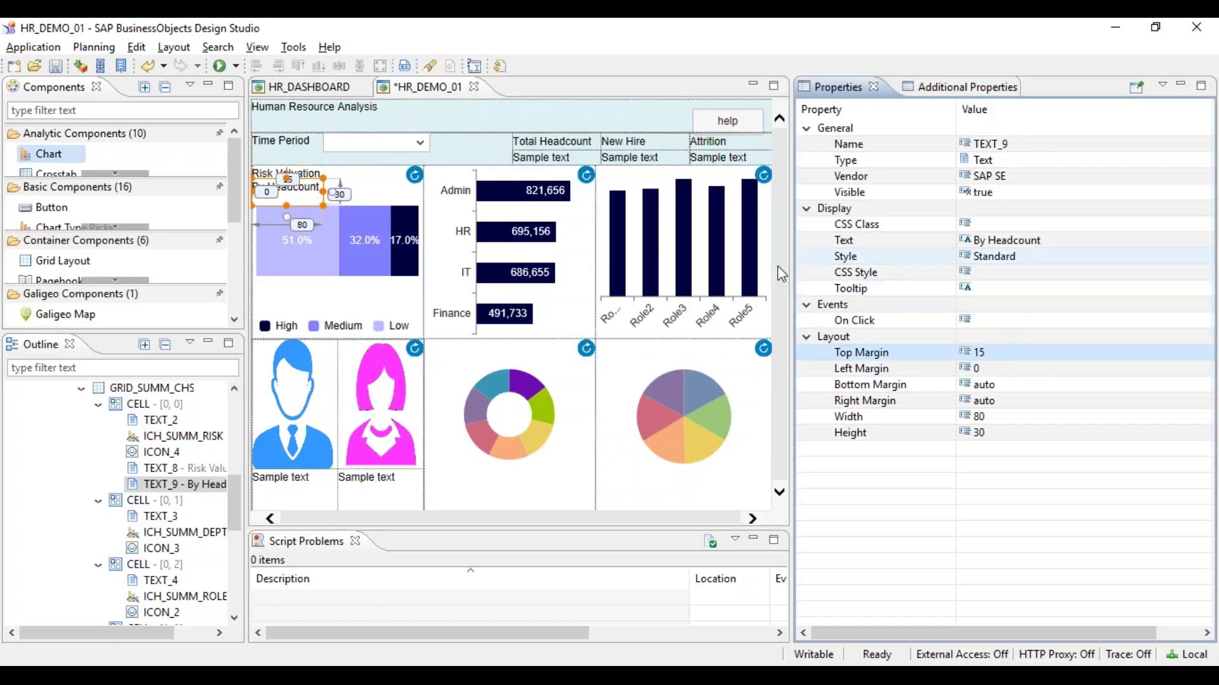
# Examine the CSS style and layout margins of the Risk Valuation title in HR_DASHBOARD and return to HR_DEMO_01
pyautogui.click(314, 87)
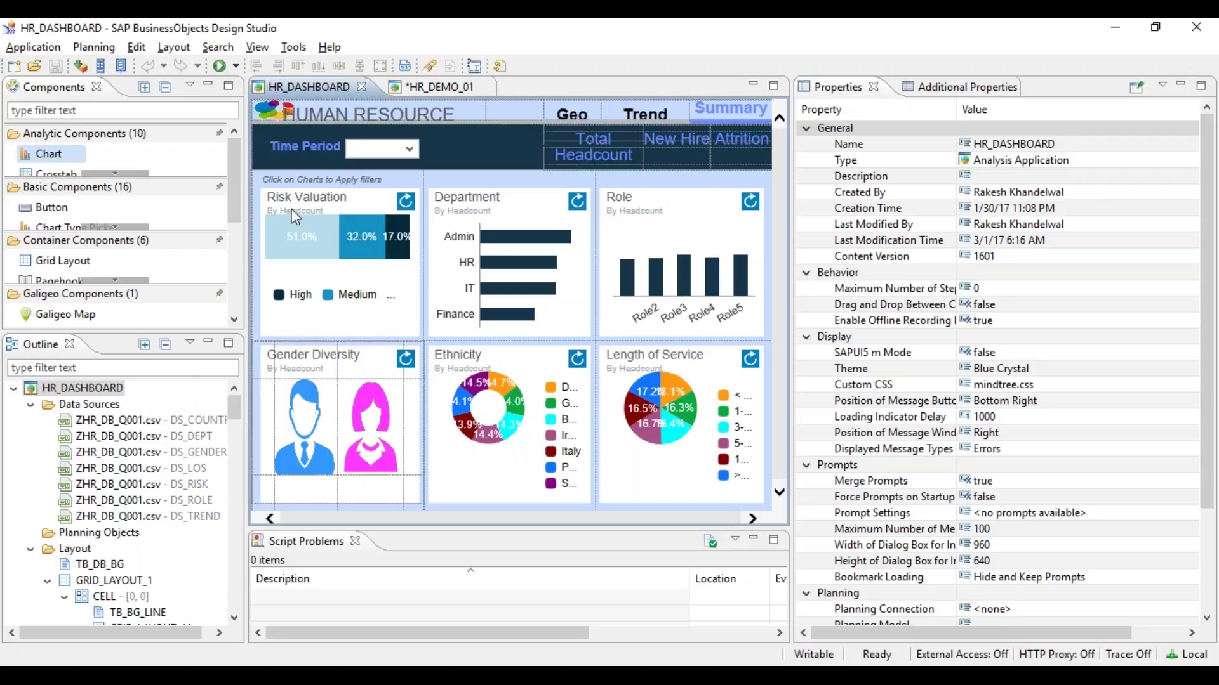
pyautogui.click(302, 198)
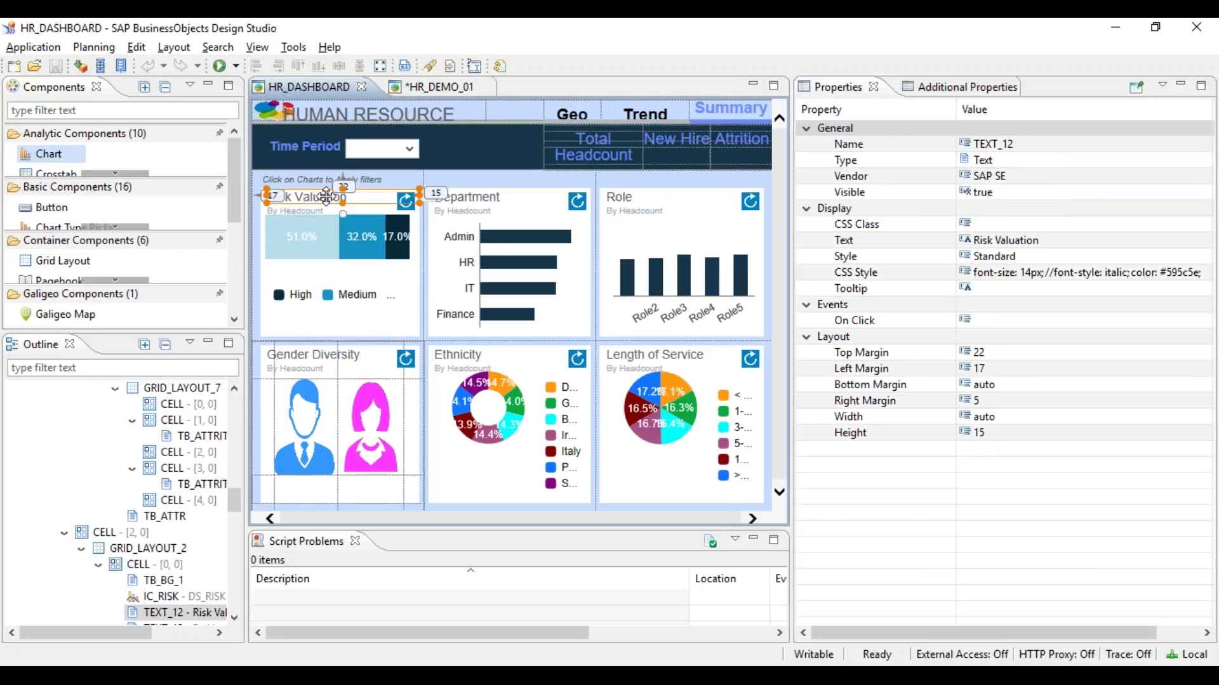
pyautogui.click(441, 87)
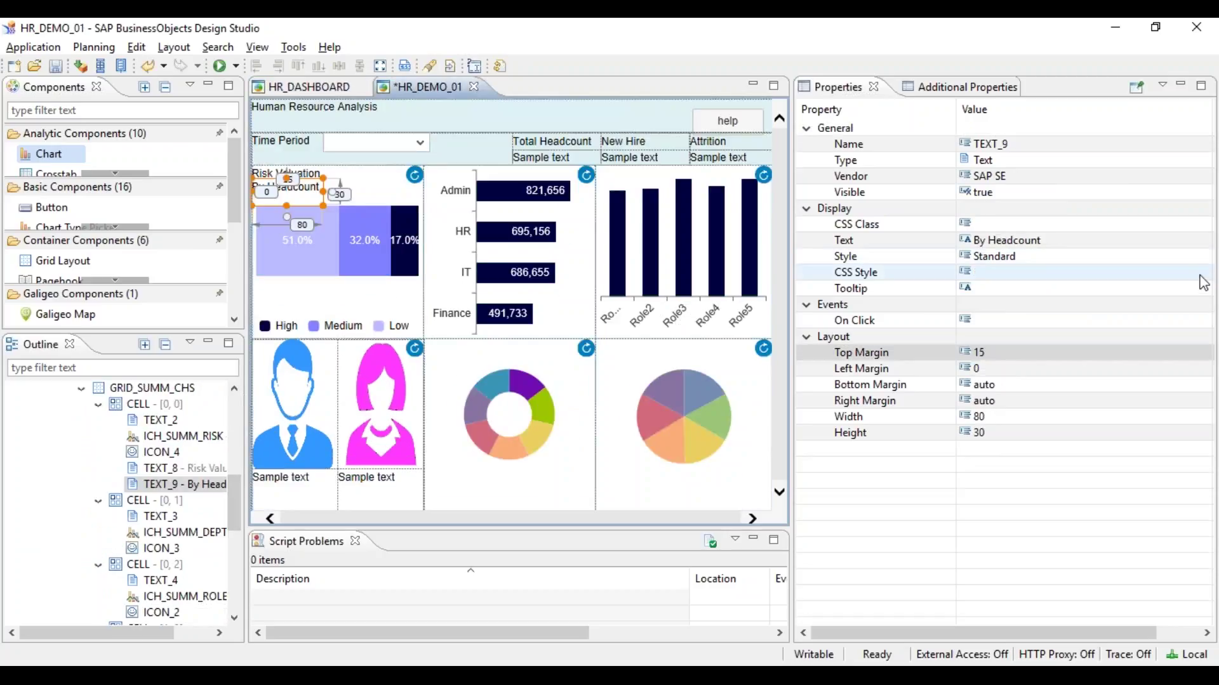
# Give the "By Headcount" text in cell [0, 0] the CSS style "font-size: 10px; fint-weight: bold;"
pyautogui.click(1200, 273)
pyautogui.click(1201, 273)
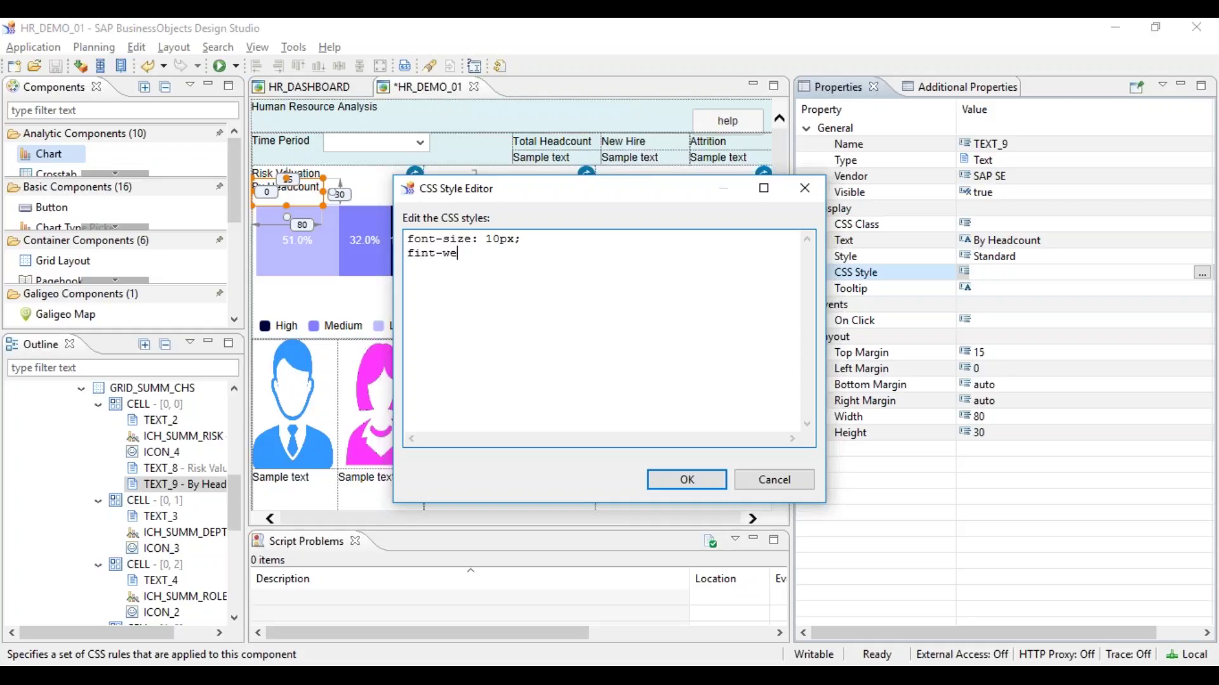
pyautogui.write('bold;')
pyautogui.click(680, 480)
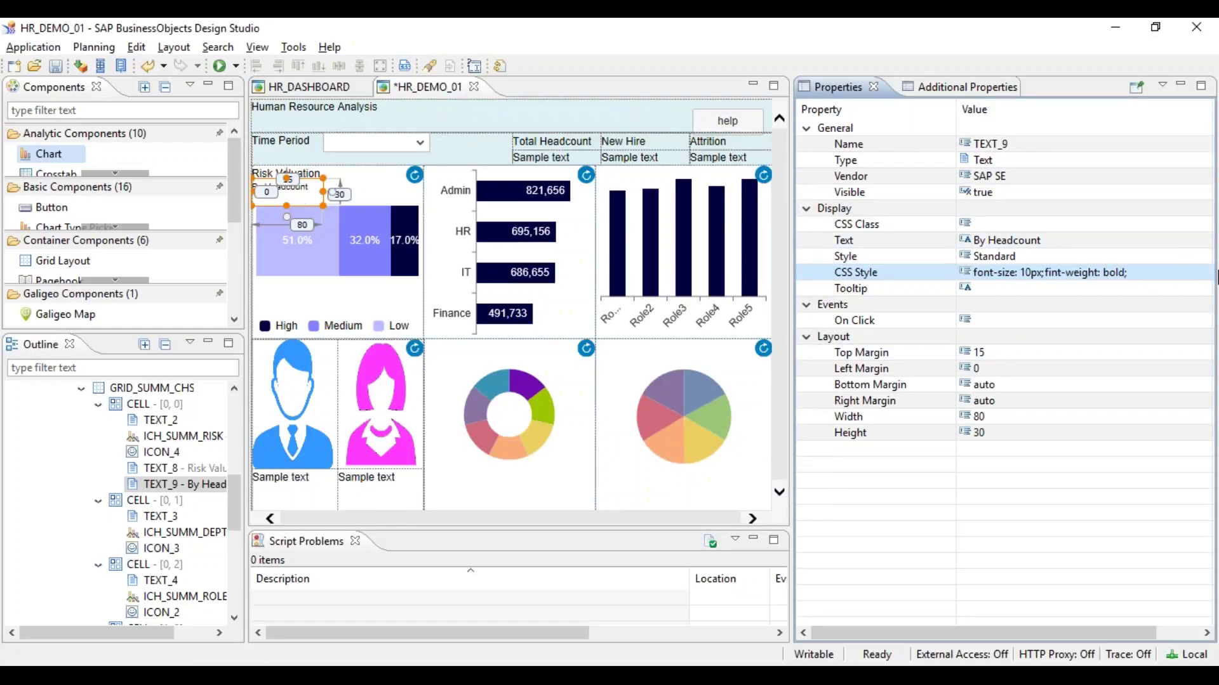
# Add the rule "color: rgba(214,214,214,.5);" to the CSS style of the "By Headcount" text
pyautogui.click(1204, 273)
pyautogui.click(1202, 273)
pyautogui.press('Return')
pyautogui.write('color')
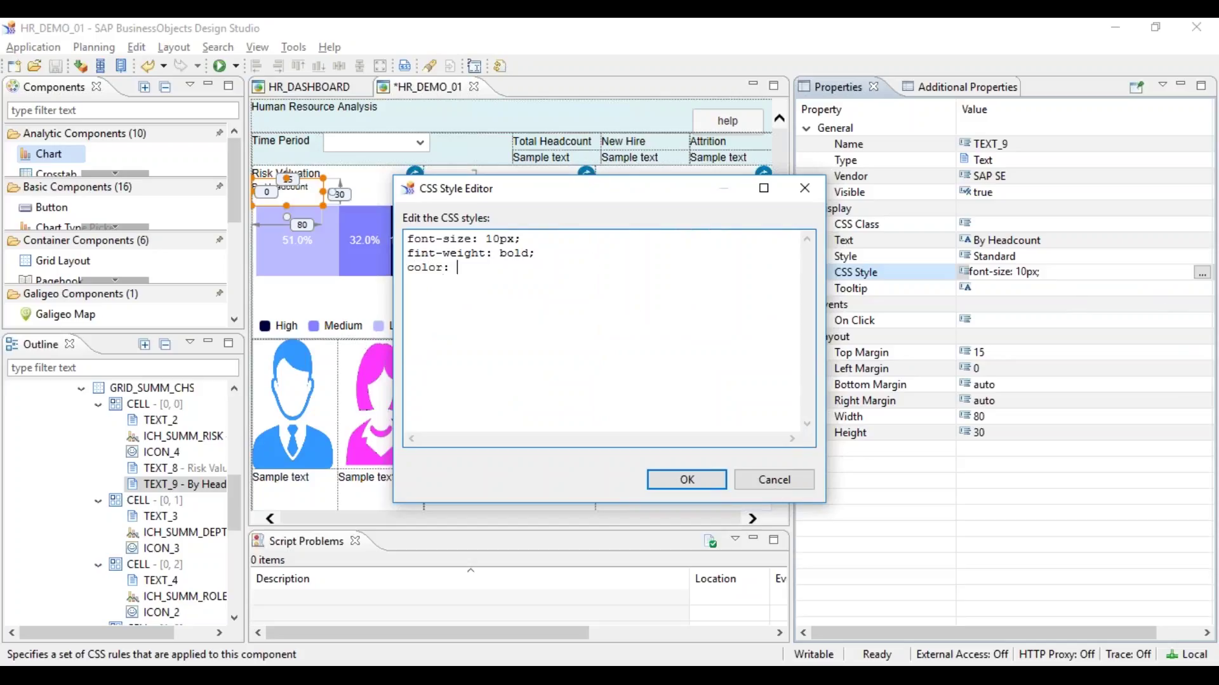
pyautogui.write(': ')
pyautogui.write('r')
pyautogui.write('gba(255,240.')
pyautogui.press('BackSpace')
pyautogui.press('BackSpace')
pyautogui.press('BackSpace')
pyautogui.write('4,1')
pyautogui.write('214,214,')
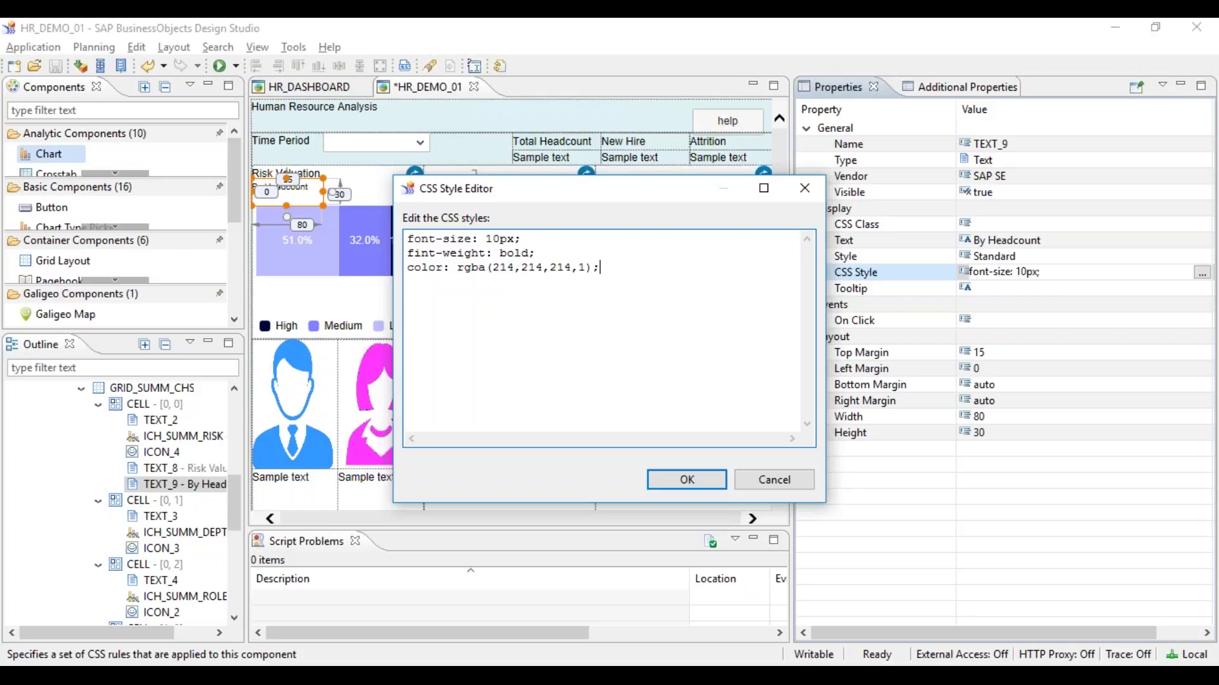
pyautogui.press('Left')
pyautogui.hotkey('shift', 'Left')
pyautogui.write('.5')
pyautogui.click(712, 480)
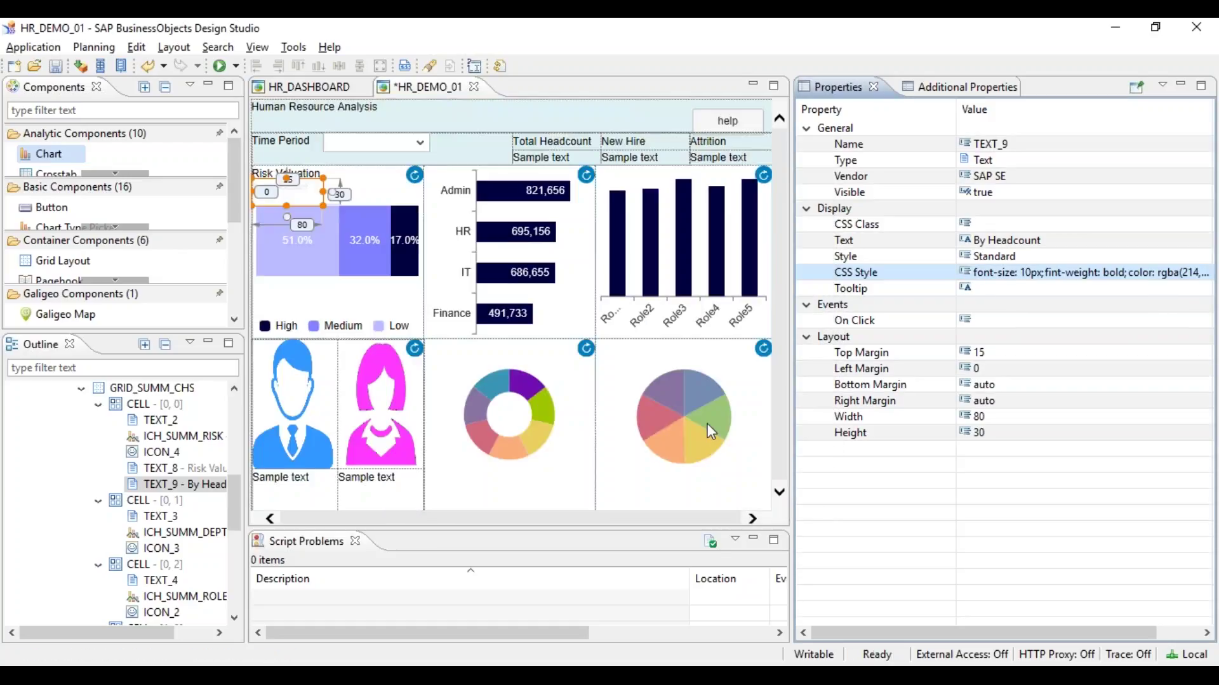
# Raise the alpha value of the "By Headcount" text's CSS color to .8 and check the subtitle on the canvas
pyautogui.click(1201, 275)
pyautogui.click(361, 147)
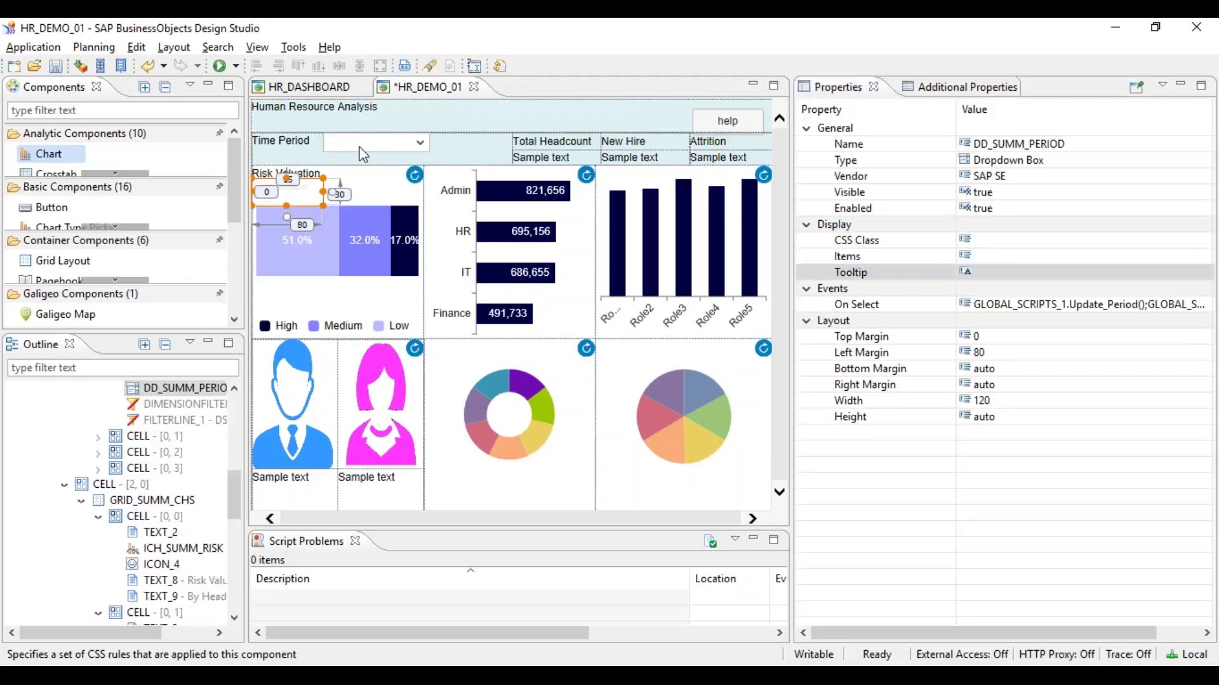
pyautogui.click(287, 192)
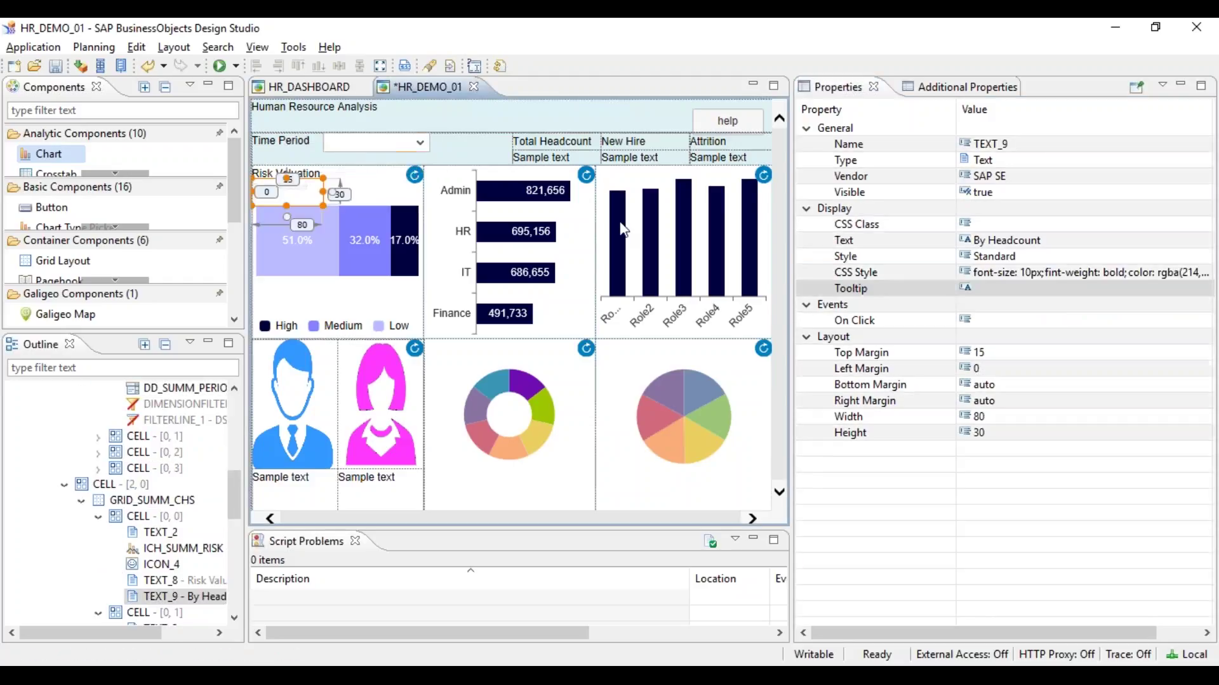
pyautogui.click(1171, 271)
pyautogui.click(1202, 273)
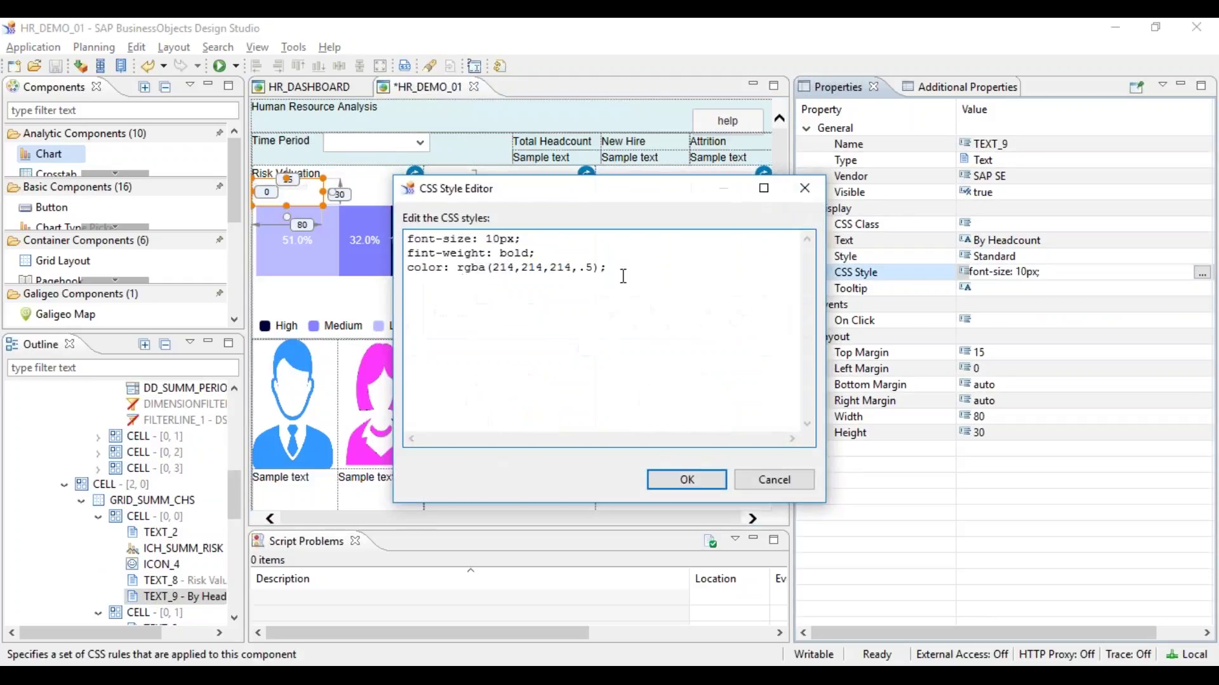
pyautogui.doubleClick(584, 270)
pyautogui.write('8')
pyautogui.click(676, 474)
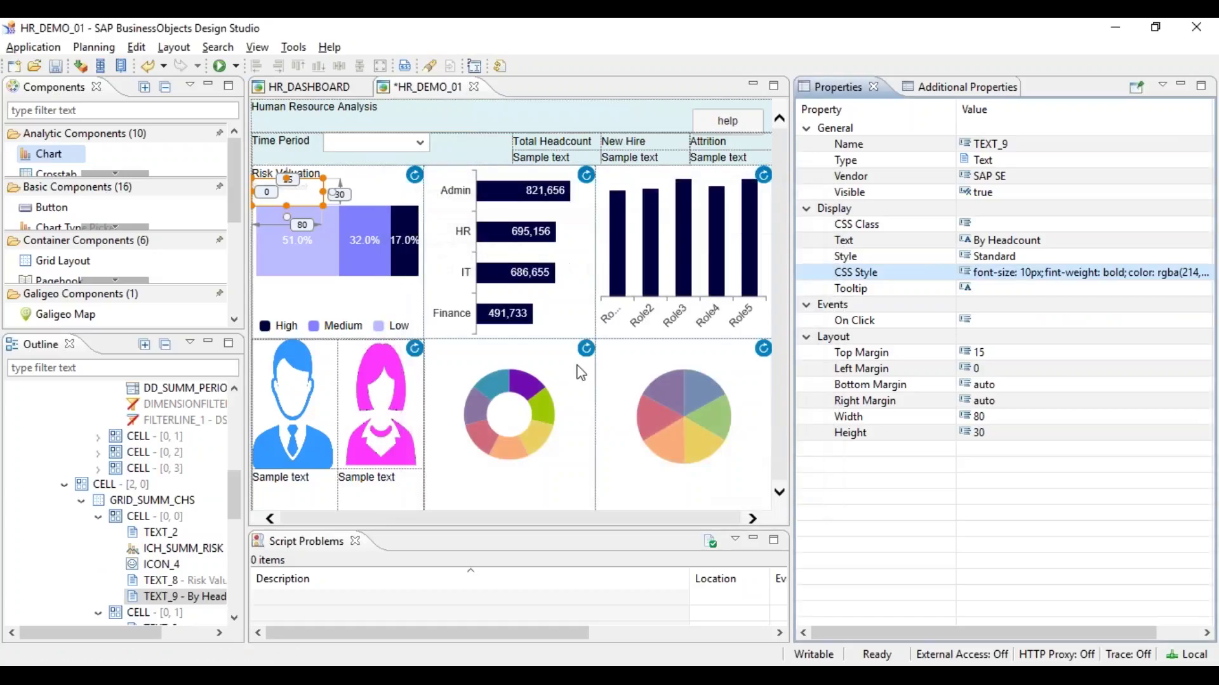
pyautogui.click(359, 180)
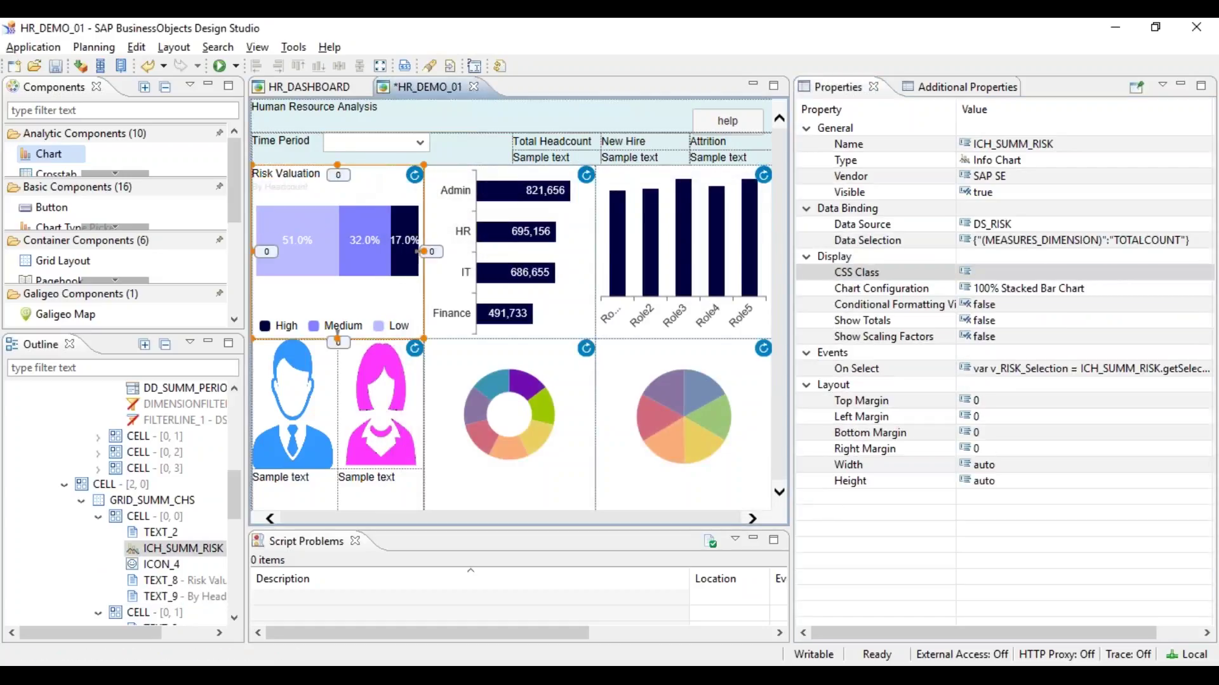
pyautogui.click(302, 182)
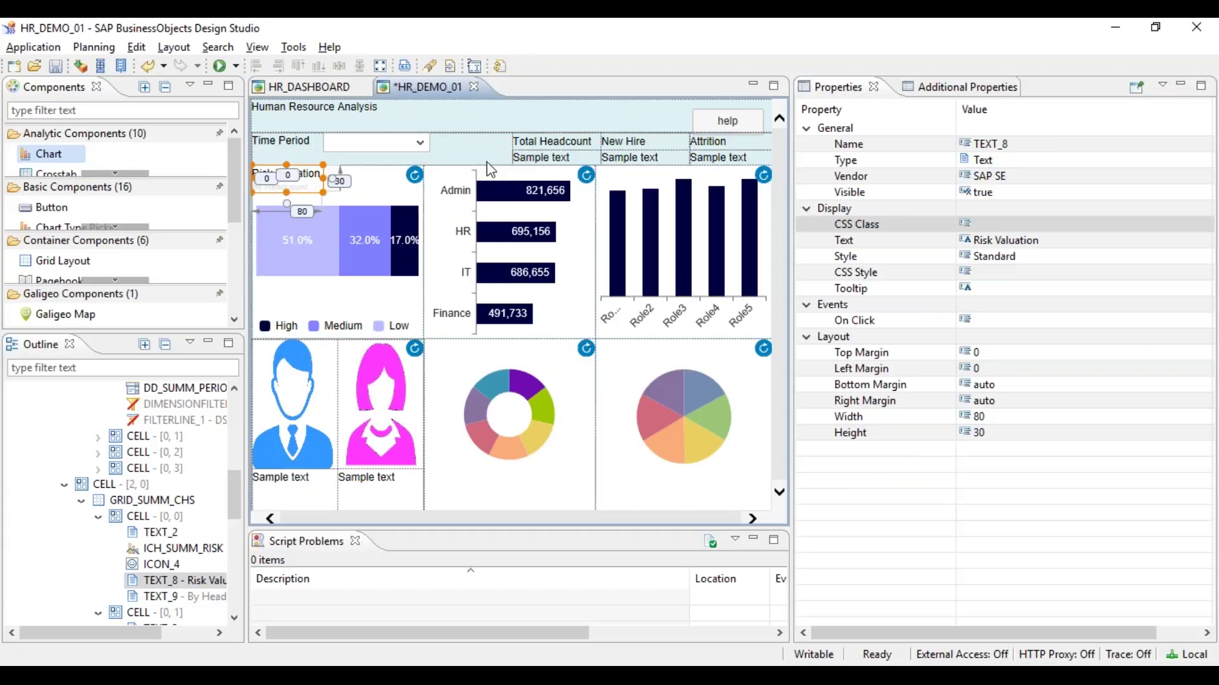
pyautogui.click(450, 180)
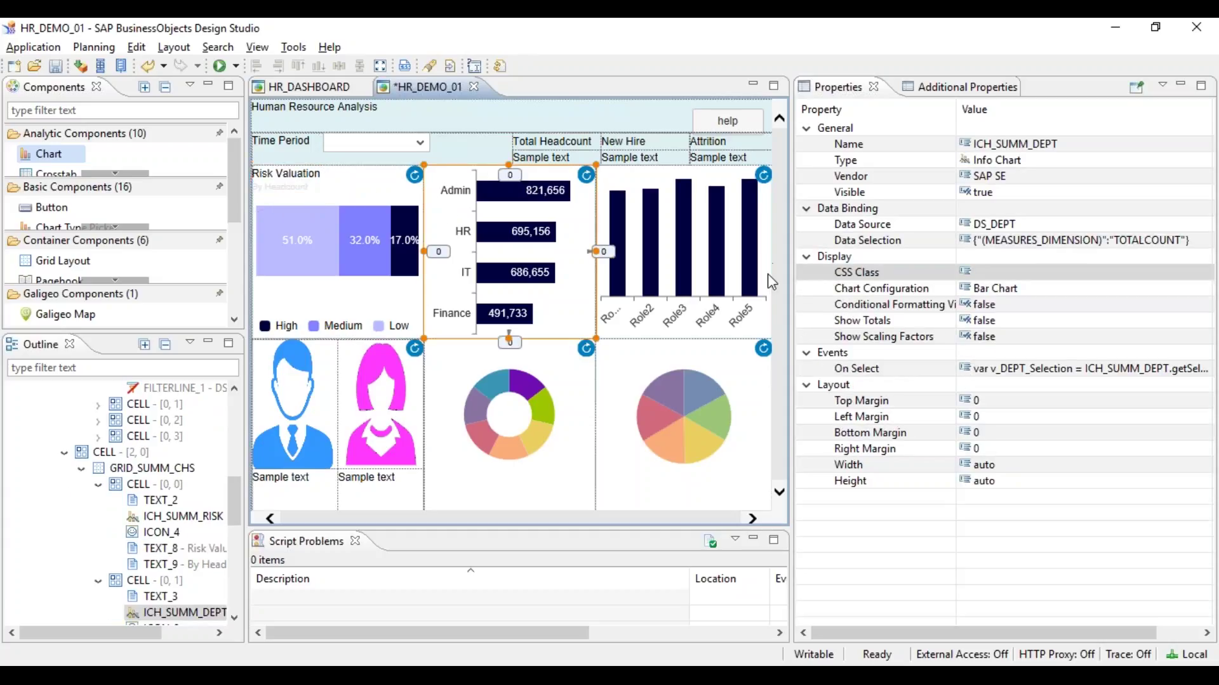
# Add an Image component to cell [0, 0] of GRID_MAIN and place it ahead of TB_DB_TITLE in the outline
pyautogui.click(294, 115)
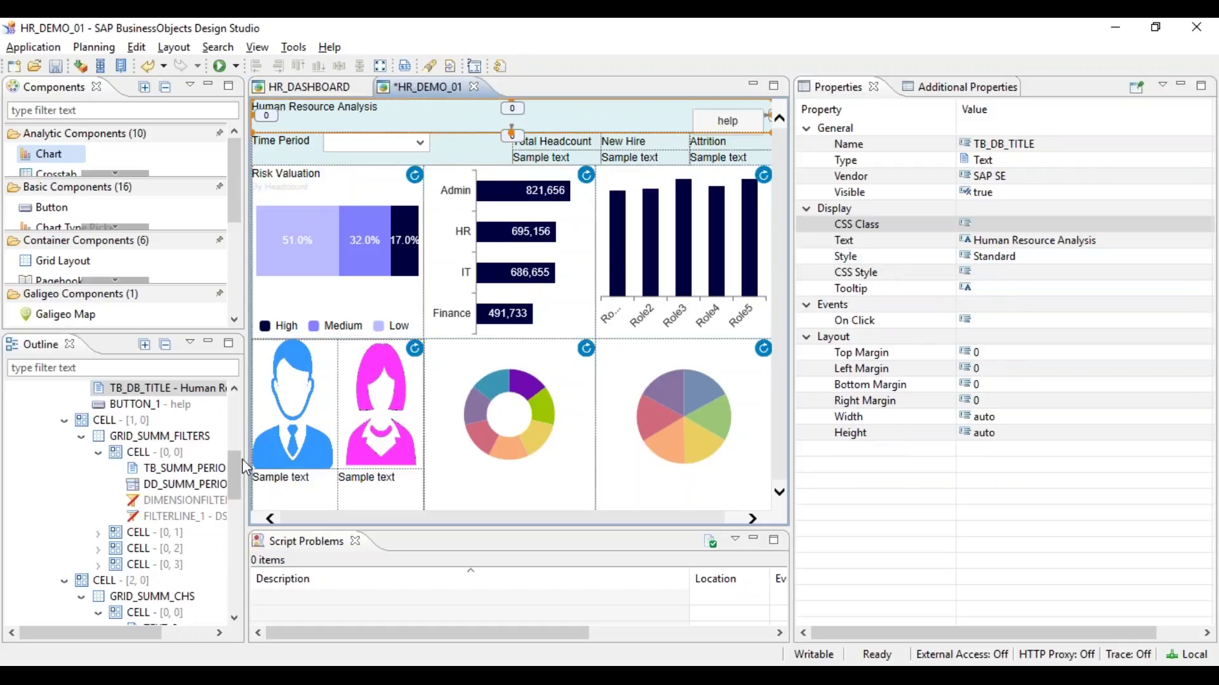
pyautogui.scroll(3, 242, 459)
pyautogui.rightClick(129, 519)
pyautogui.moveTo(196, 532)
pyautogui.moveTo(430, 553)
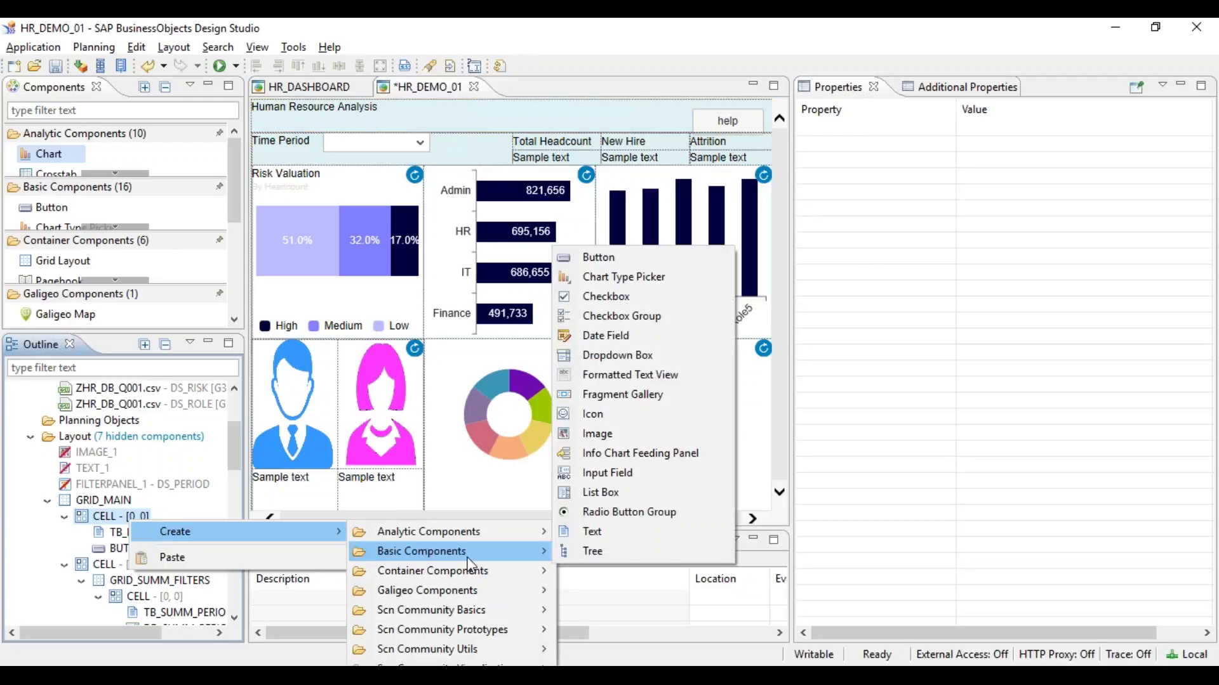
pyautogui.click(589, 434)
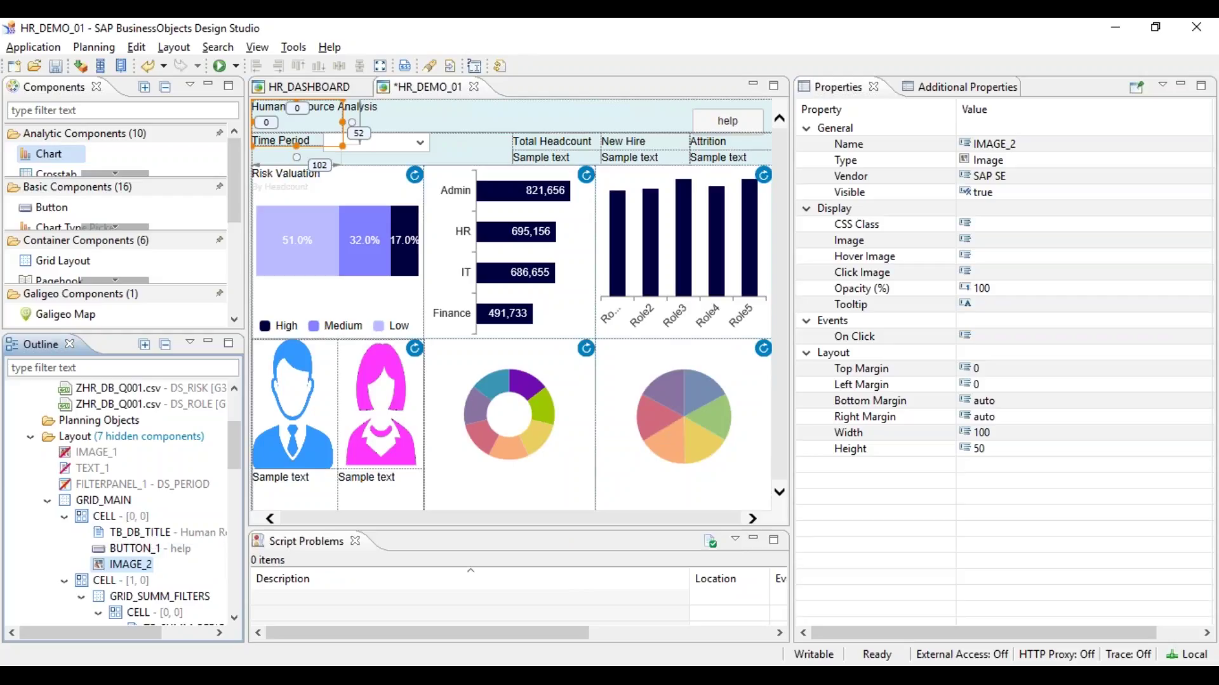
pyautogui.moveTo(130, 564); pyautogui.dragTo(168, 525)
# Set the new header image's height to 100
pyautogui.click(1019, 447)
pyautogui.write('100')
pyautogui.press('Return')
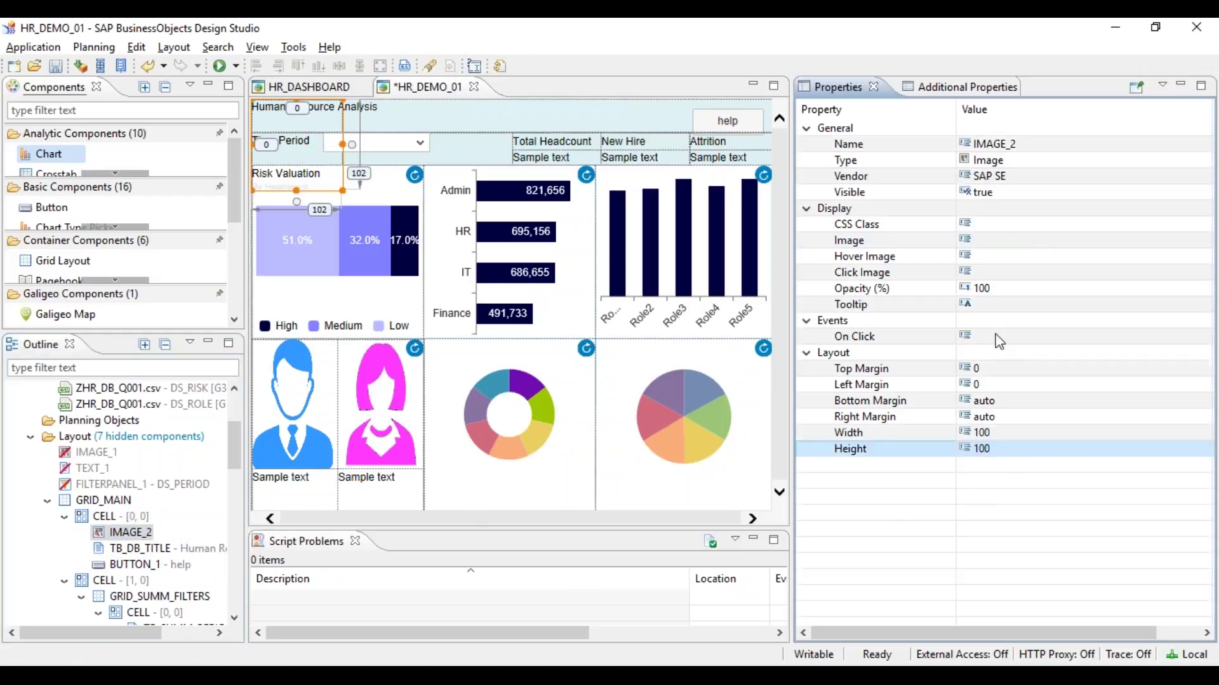
# Assign the local file HR_Logo.png as the picture of the header image
pyautogui.click(1036, 240)
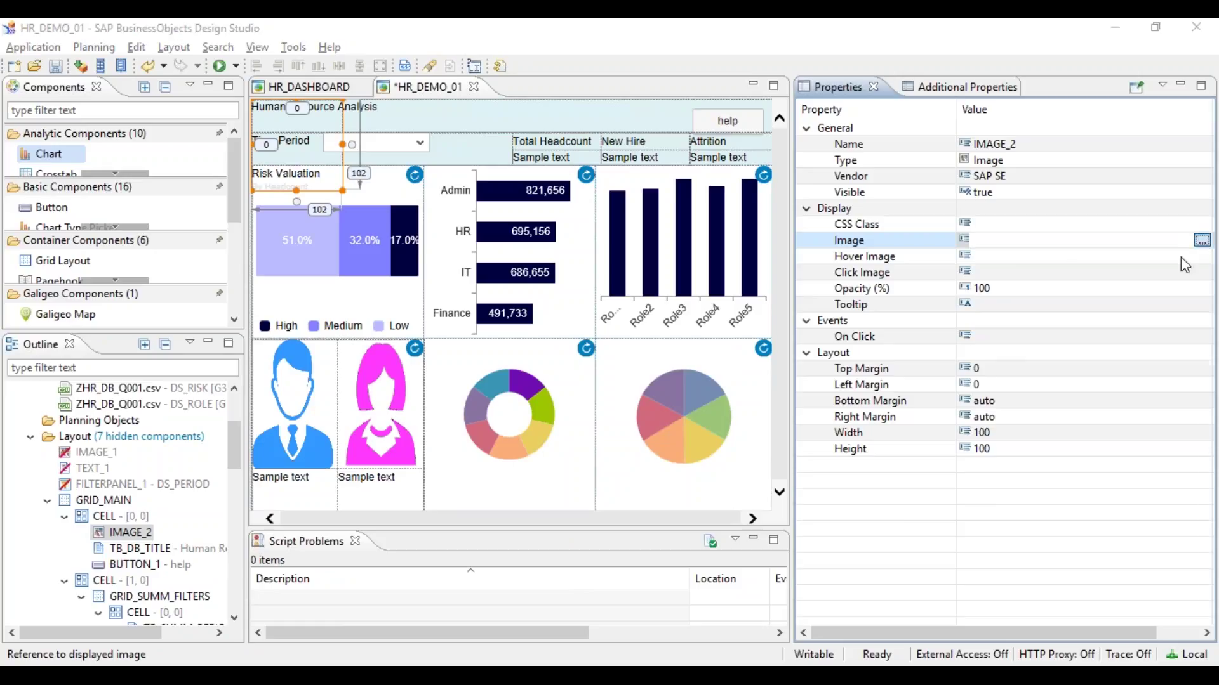
pyautogui.click(1203, 240)
pyautogui.click(309, 194)
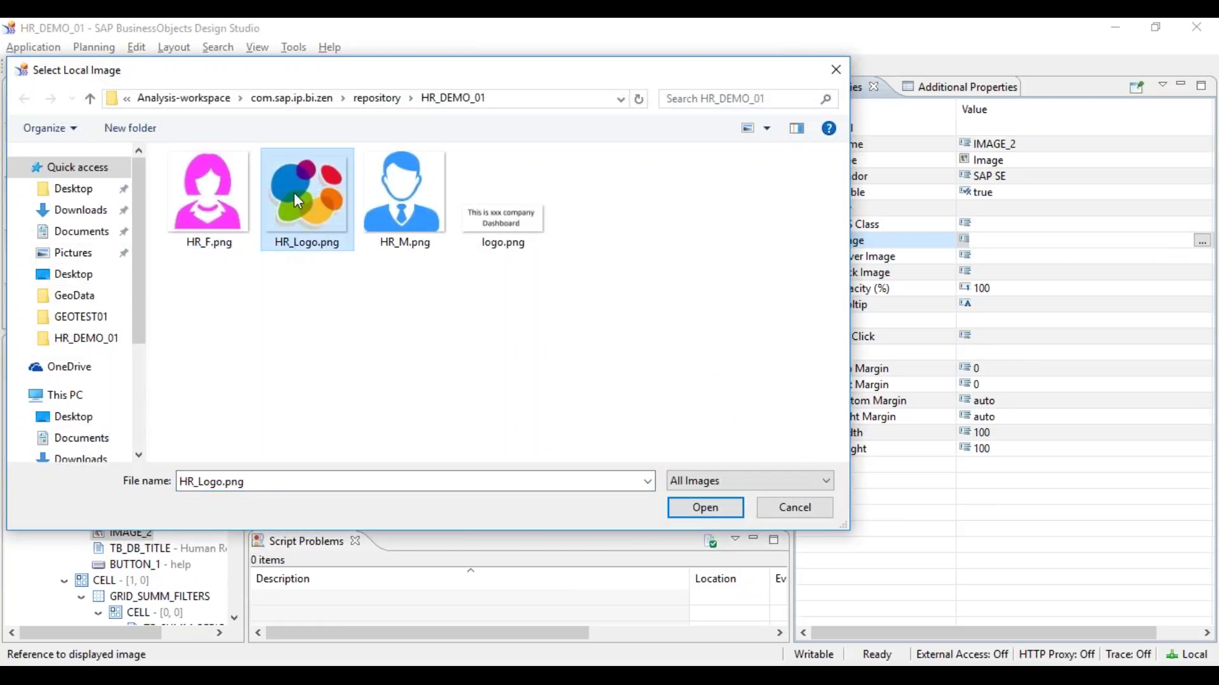
pyautogui.click(706, 510)
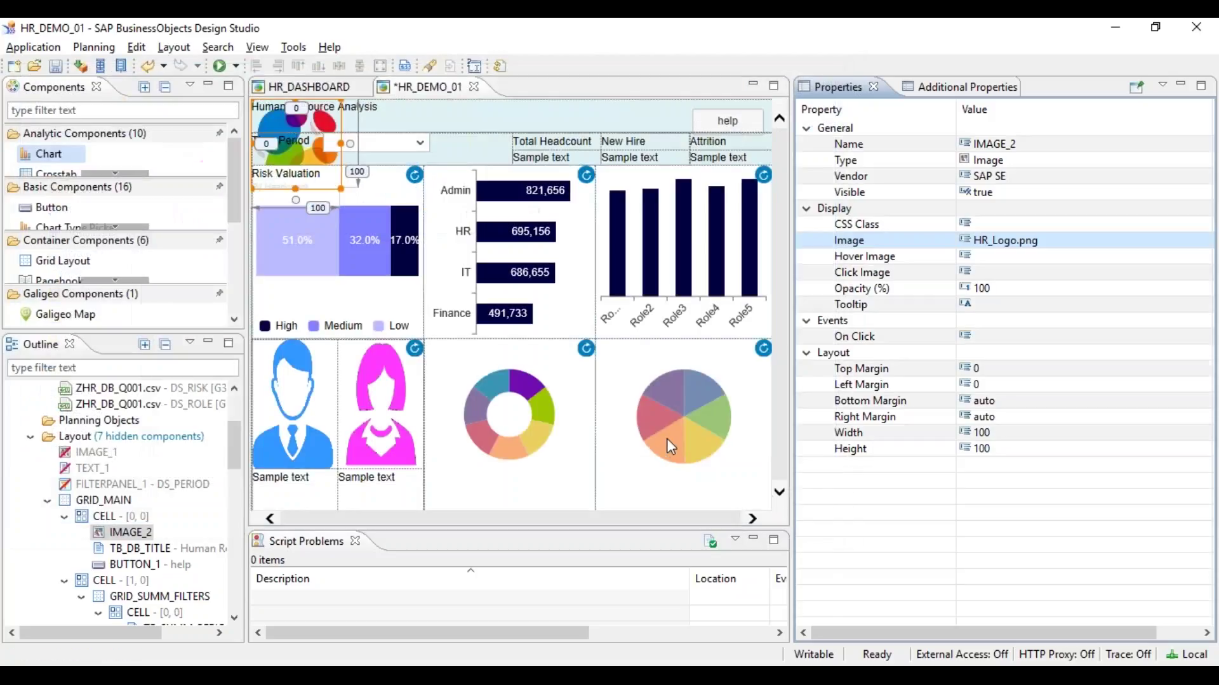
# Resize the HR_Logo.png header image to a width of 50 and a height of 50
pyautogui.click(850, 432)
pyautogui.write('50')
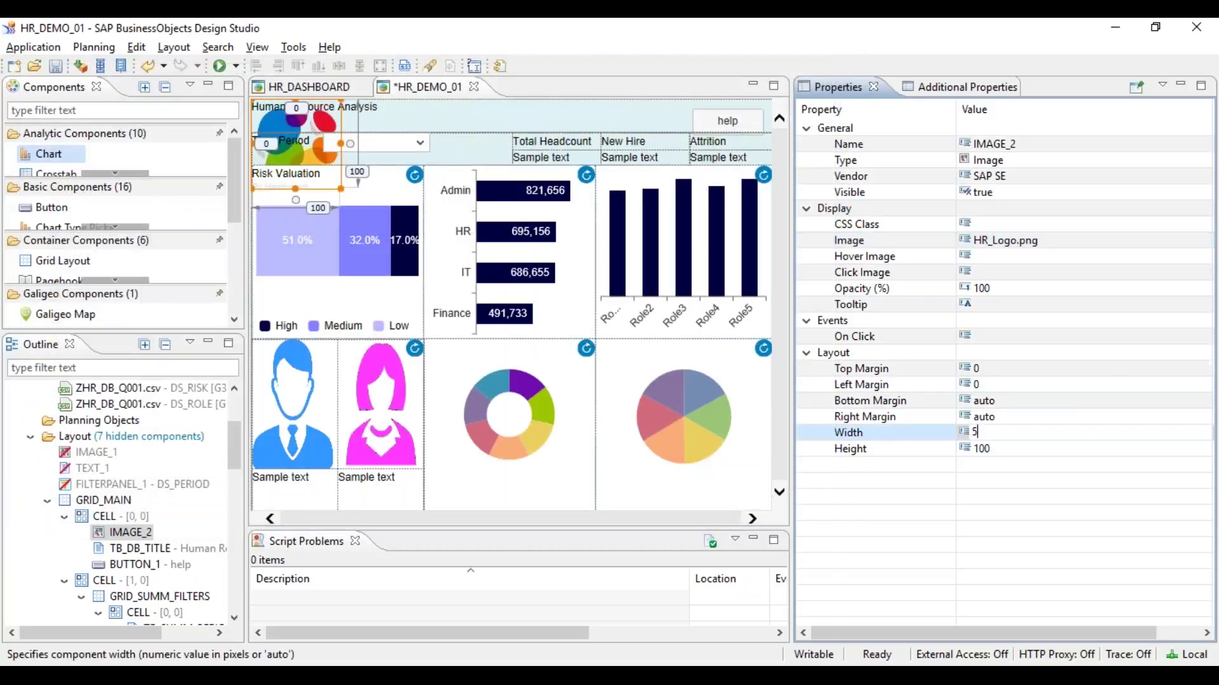
pyautogui.press('Return')
pyautogui.click(1012, 447)
pyautogui.write('50')
pyautogui.press('Return')
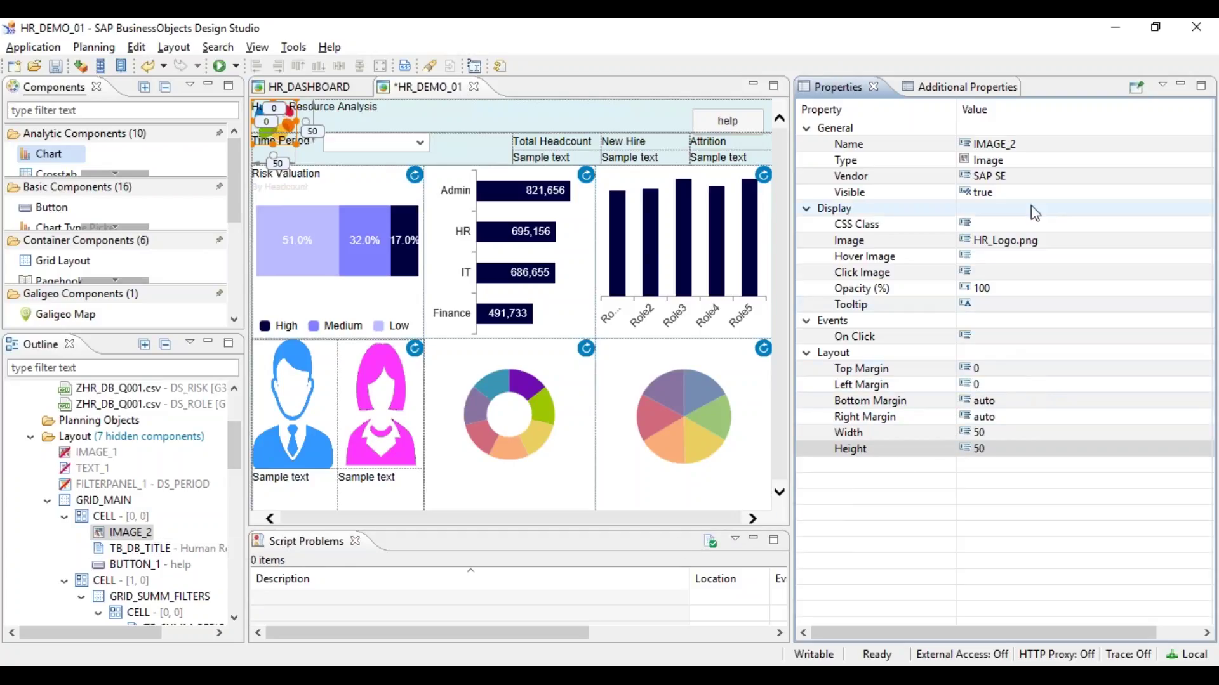
# Set the left margin of the Human Resource Analysis title text (TB_DB_TITLE) to 70
pyautogui.click(145, 553)
pyautogui.click(999, 372)
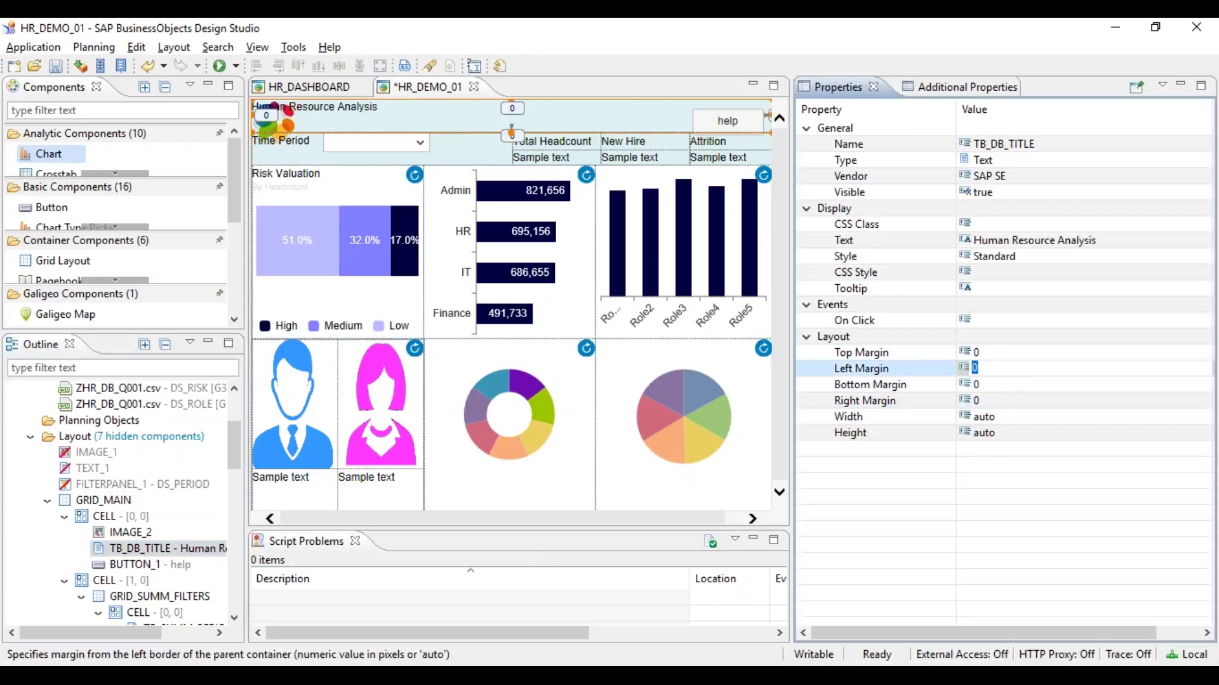
pyautogui.write('70')
pyautogui.press('Return')
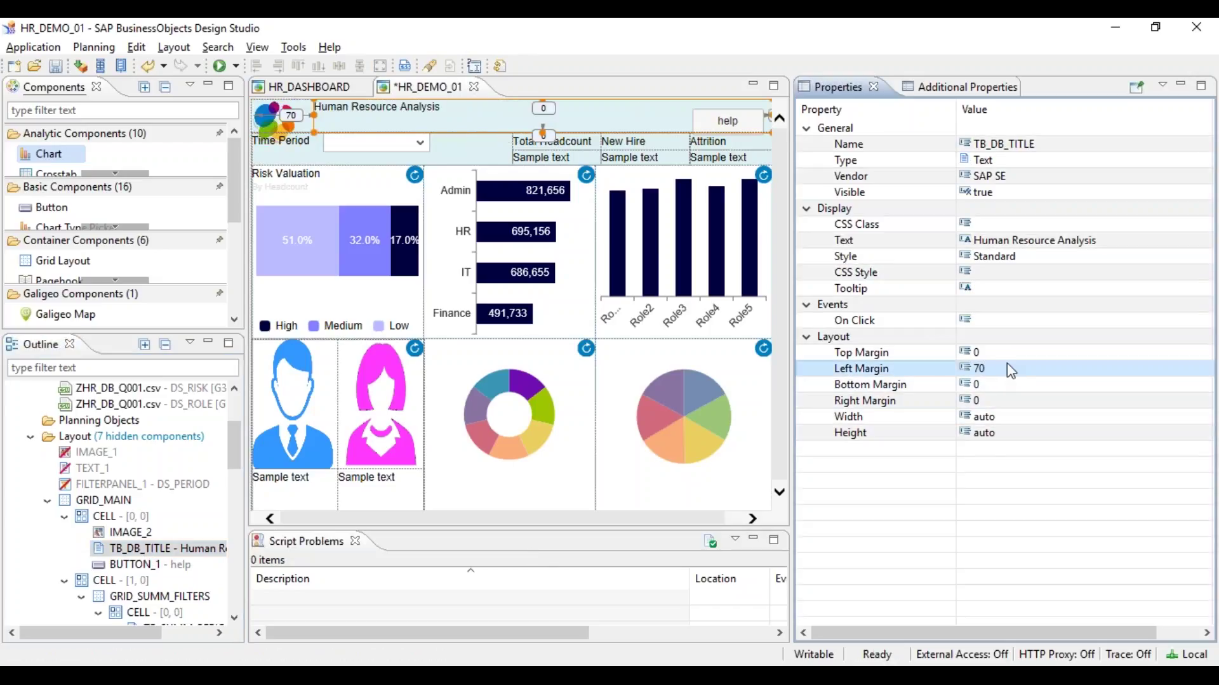
# Give the title text the CSS style rules font-size: 44 px, font-weight: bold and color: gray
pyautogui.click(1146, 238)
pyautogui.click(1174, 277)
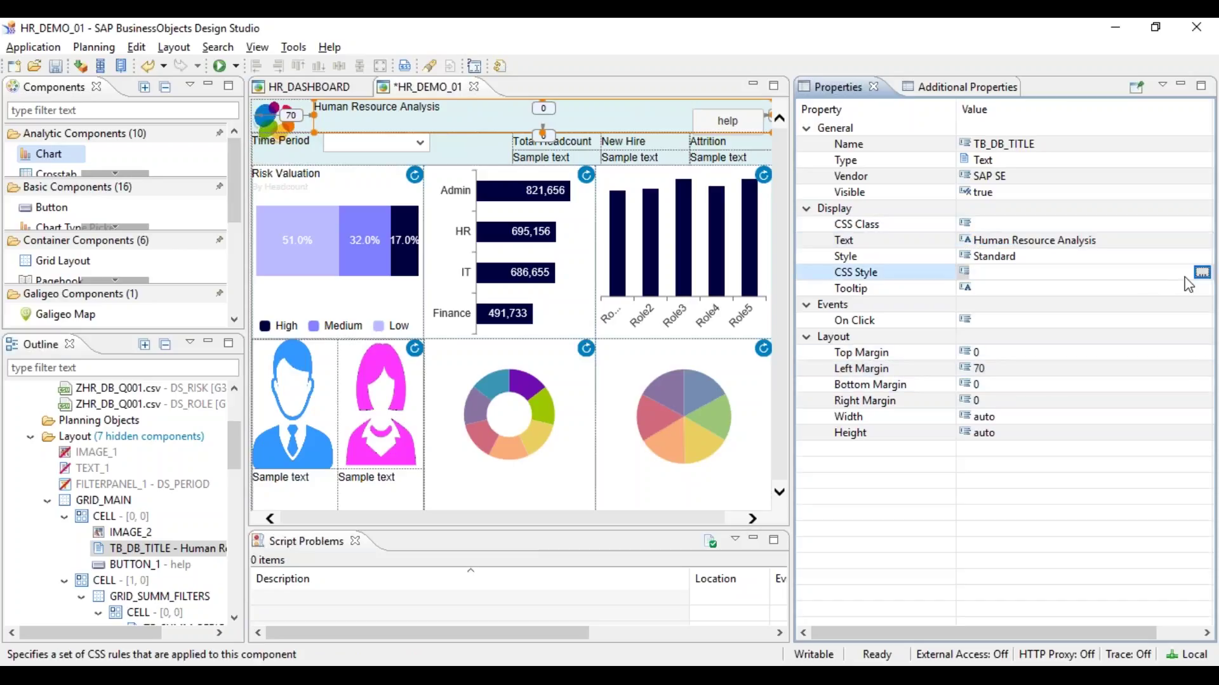
pyautogui.click(1201, 273)
pyautogui.write('font-size:l')
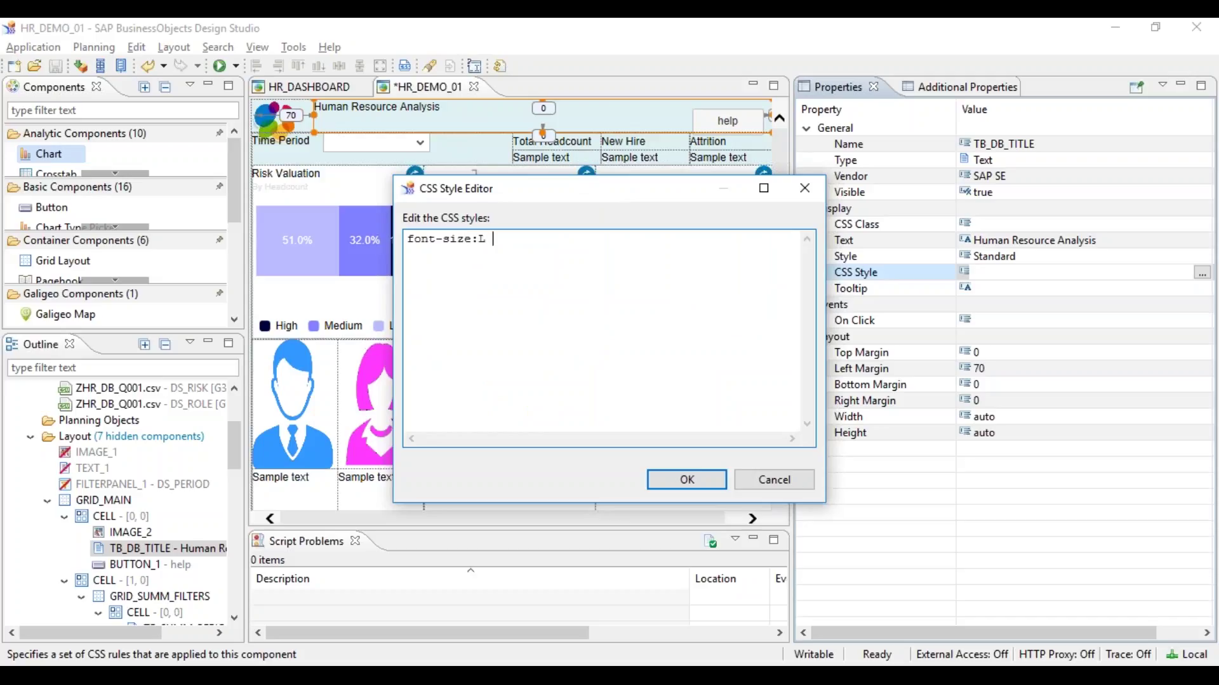
pyautogui.press('BackSpace')
pyautogui.write('44 px;')
pyautogui.press('Return')
pyautogui.write('font-weight: bold;')
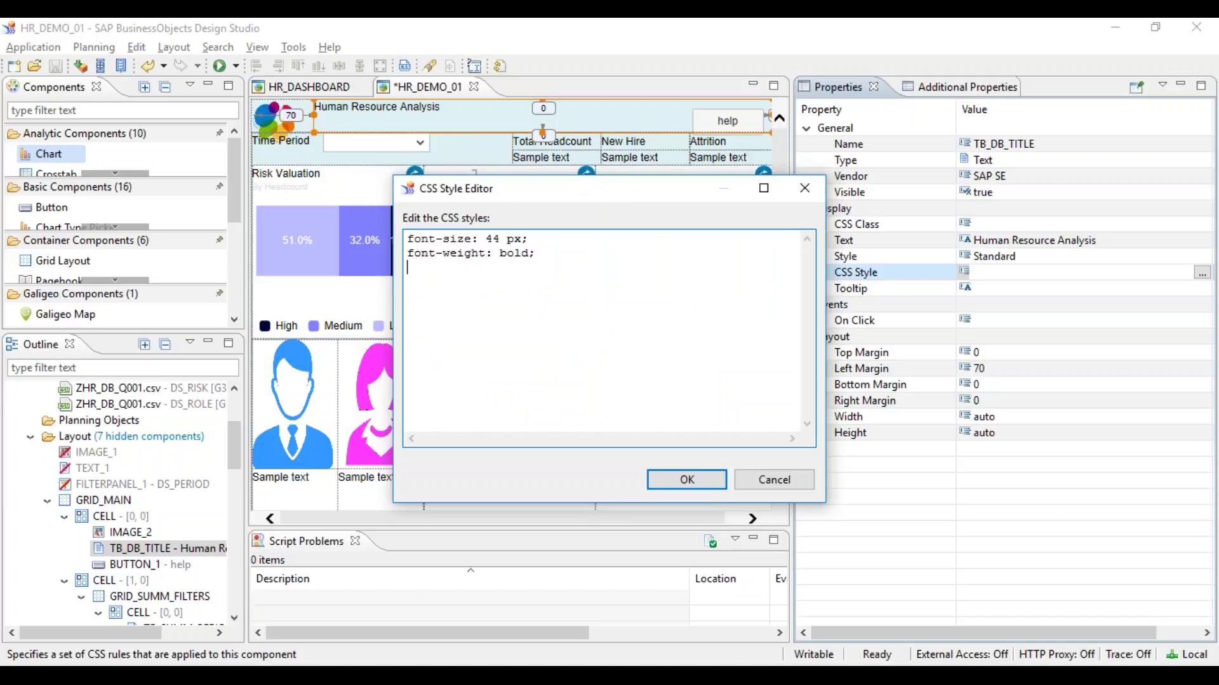
pyautogui.write(' color: gray;')
pyautogui.click(691, 481)
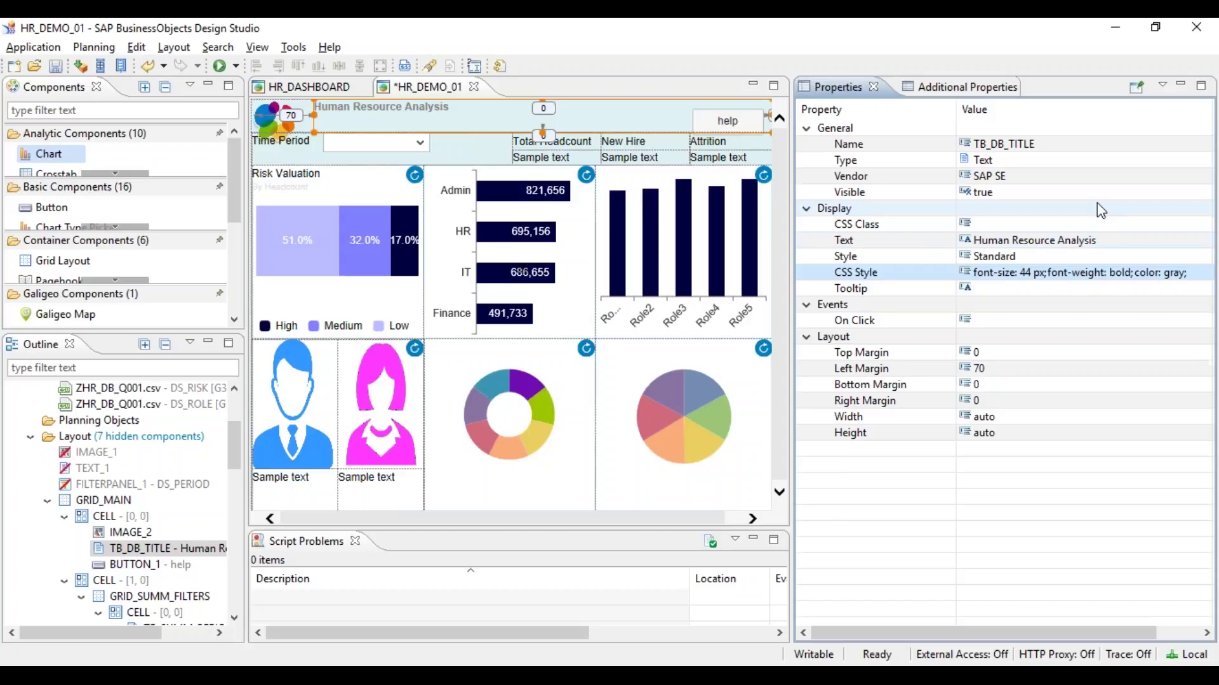
# Change the color in the title text's CSS style to #800000
pyautogui.click(1172, 269)
pyautogui.click(1201, 272)
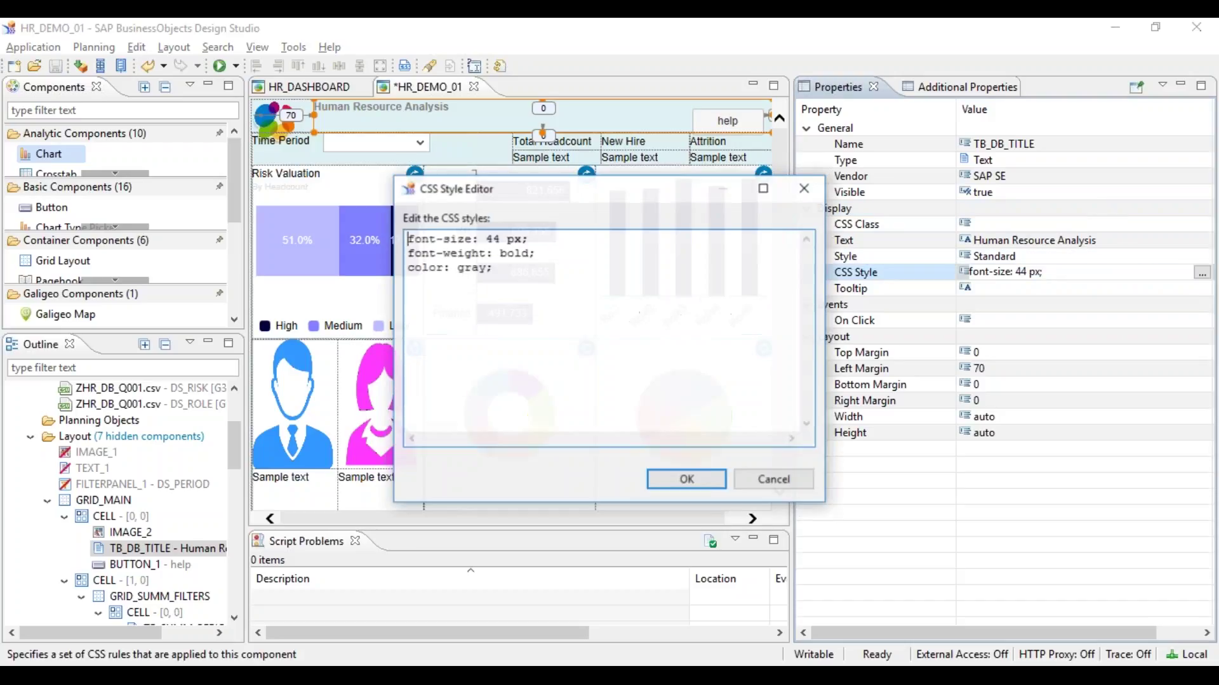
pyautogui.moveTo(495, 269); pyautogui.dragTo(462, 270)
pyautogui.write('#')
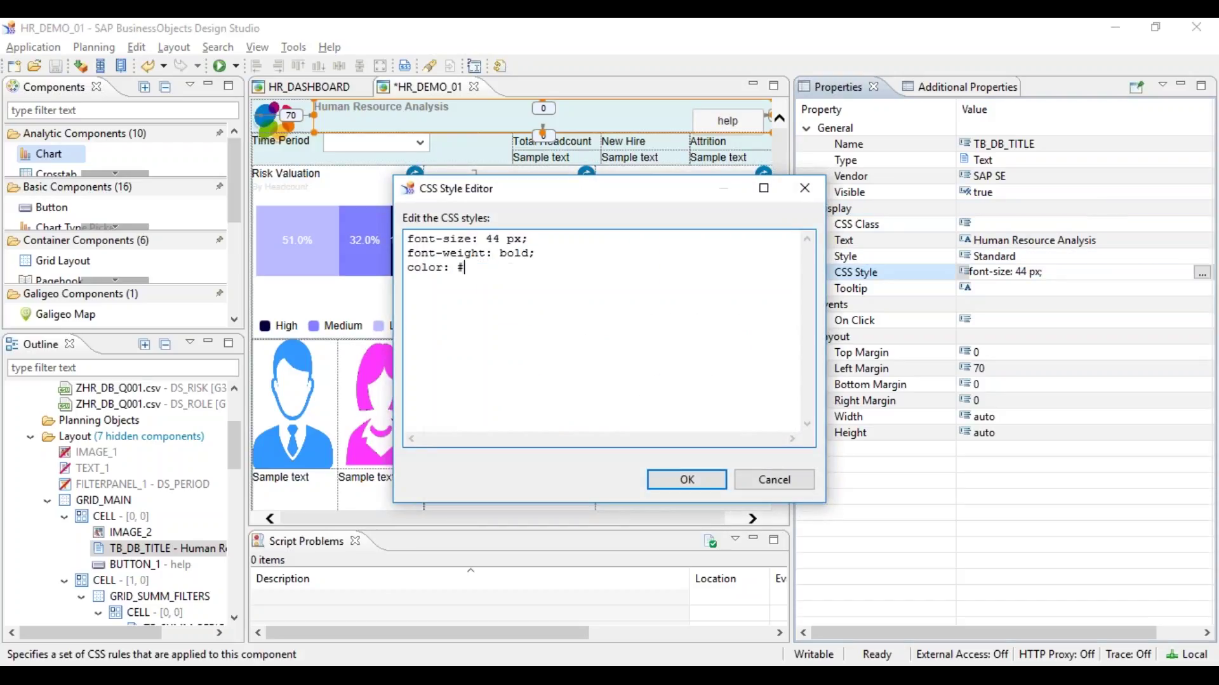
pyautogui.write('800000')
pyautogui.click(686, 480)
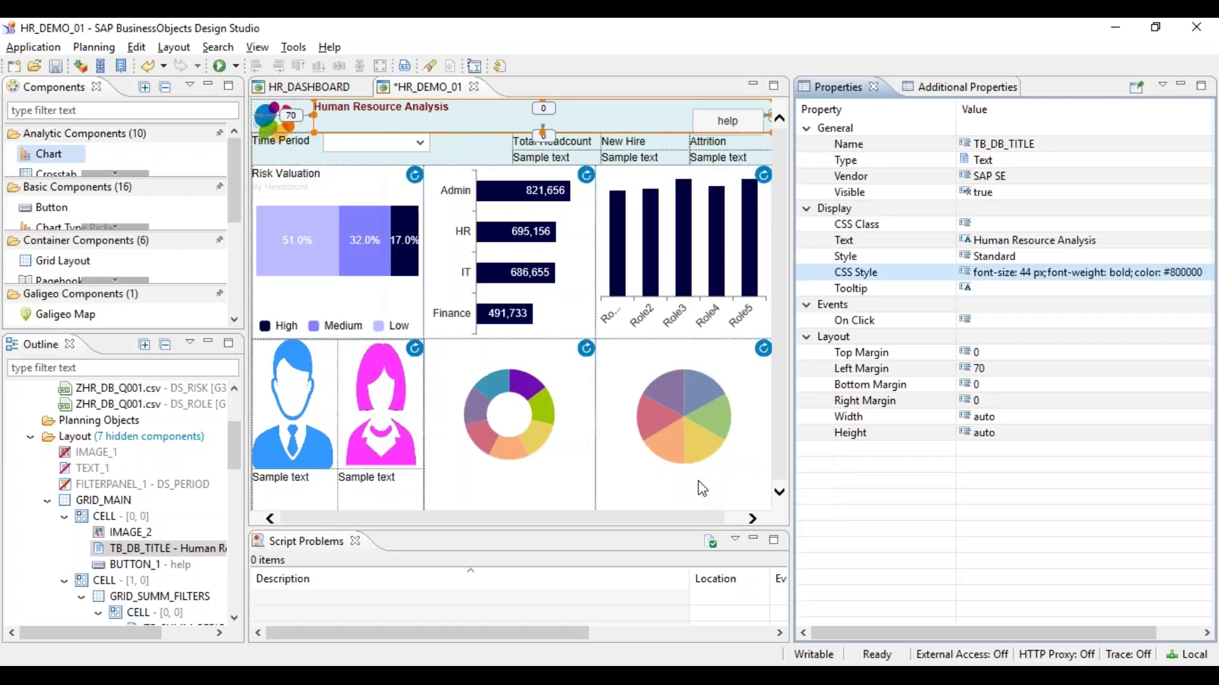
# Try a font size of 90 px in the title text's CSS style
pyautogui.click(1184, 274)
pyautogui.click(1202, 273)
pyautogui.doubleClick(495, 239)
pyautogui.write('90')
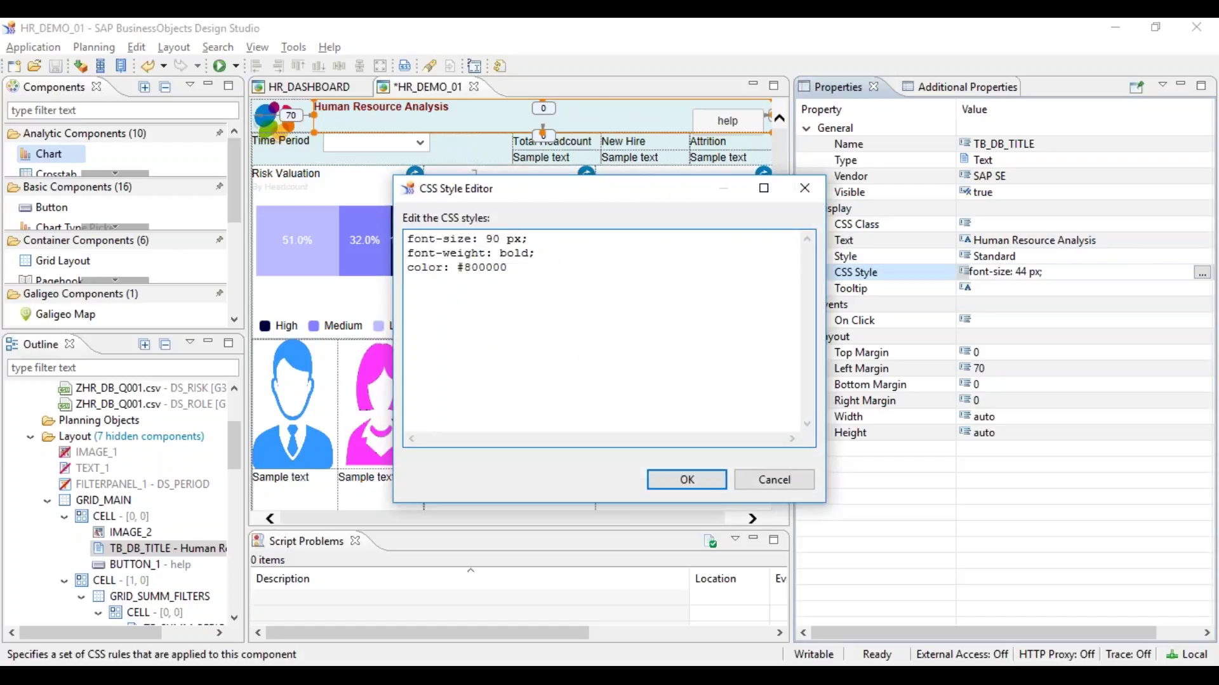
pyautogui.click(711, 484)
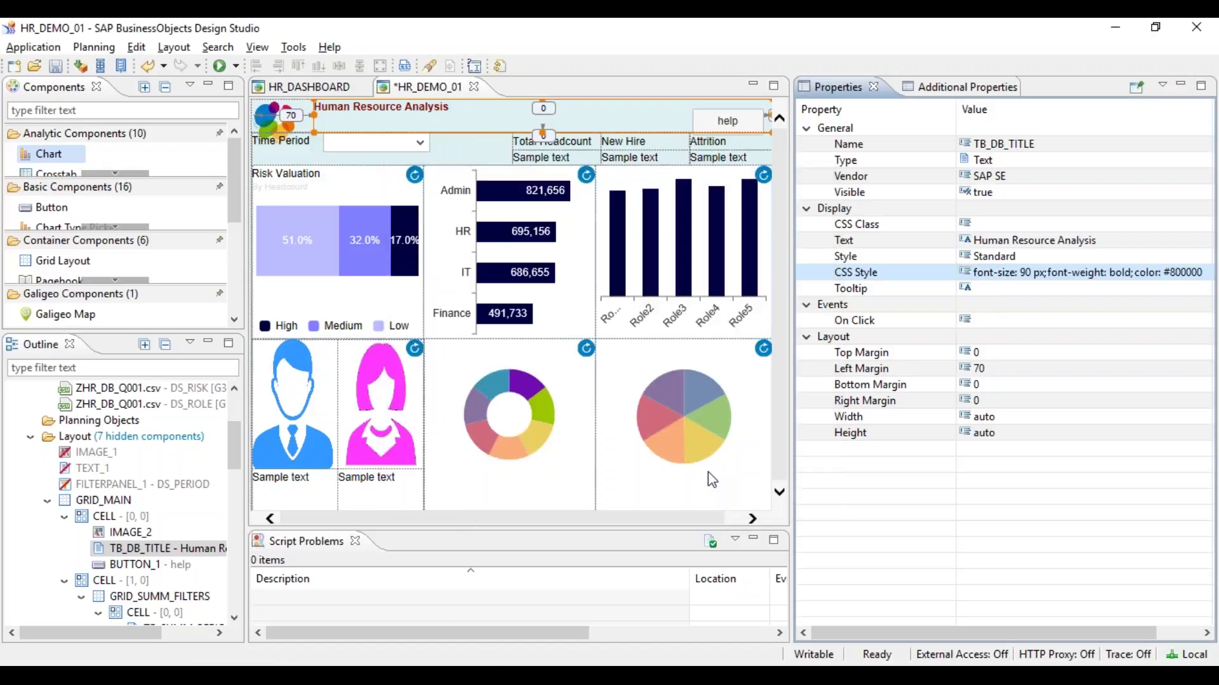
# Rewrite the font-size rule in the title's CSS style as 44px, with no space before the unit
pyautogui.click(1185, 275)
pyautogui.click(1202, 273)
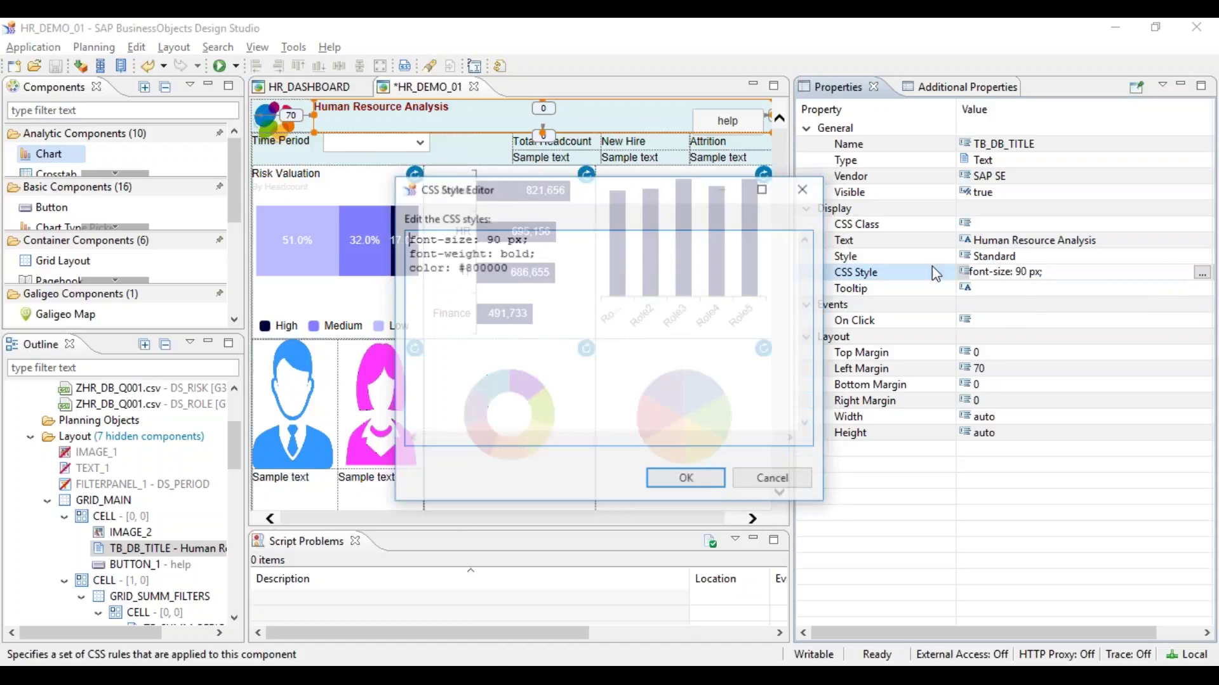
pyautogui.tripleClick(568, 234)
pyautogui.write('font-si')
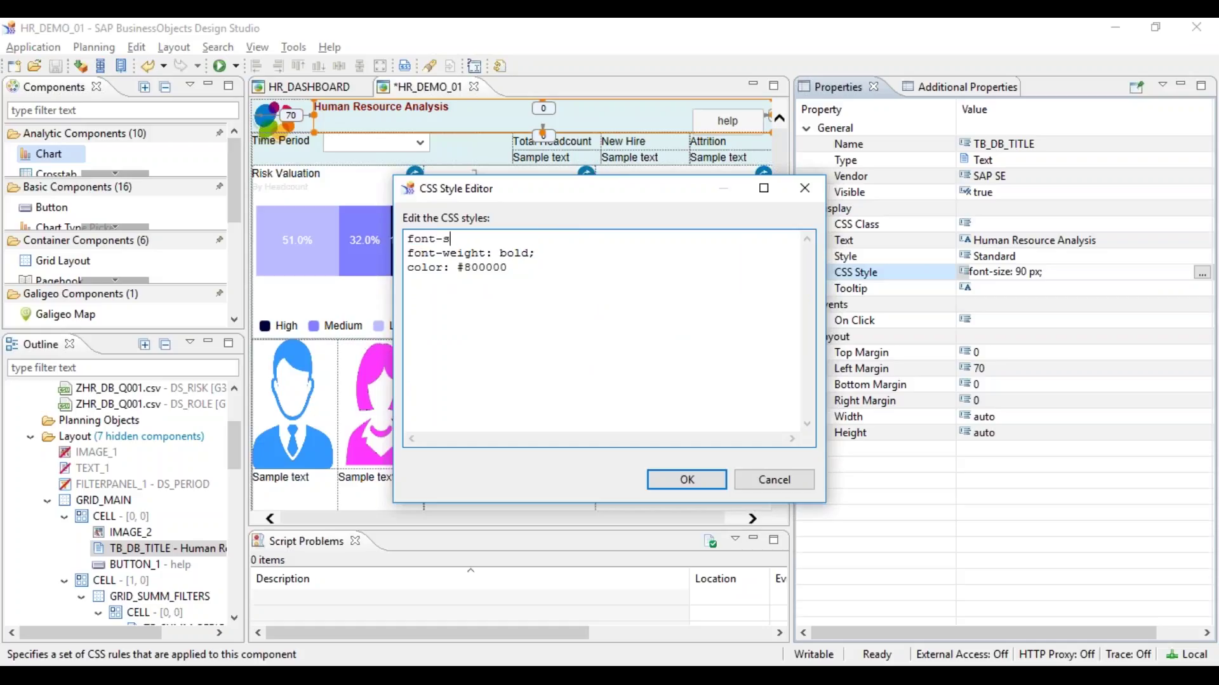
pyautogui.write('ze: 44 ')
pyautogui.write('x;')
pyautogui.click(688, 484)
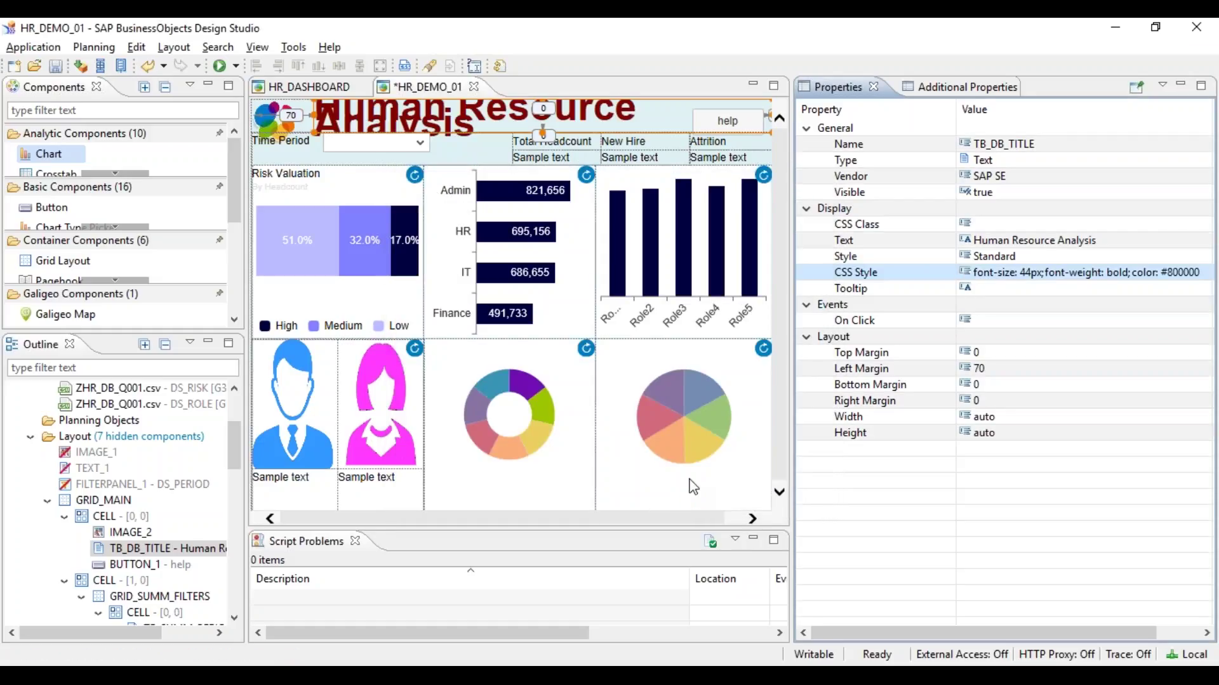
# Reduce the font size in the title text's CSS style to 32px
pyautogui.click(1200, 272)
pyautogui.click(1202, 273)
pyautogui.moveTo(487, 238); pyautogui.dragTo(500, 239)
pyautogui.write('32')
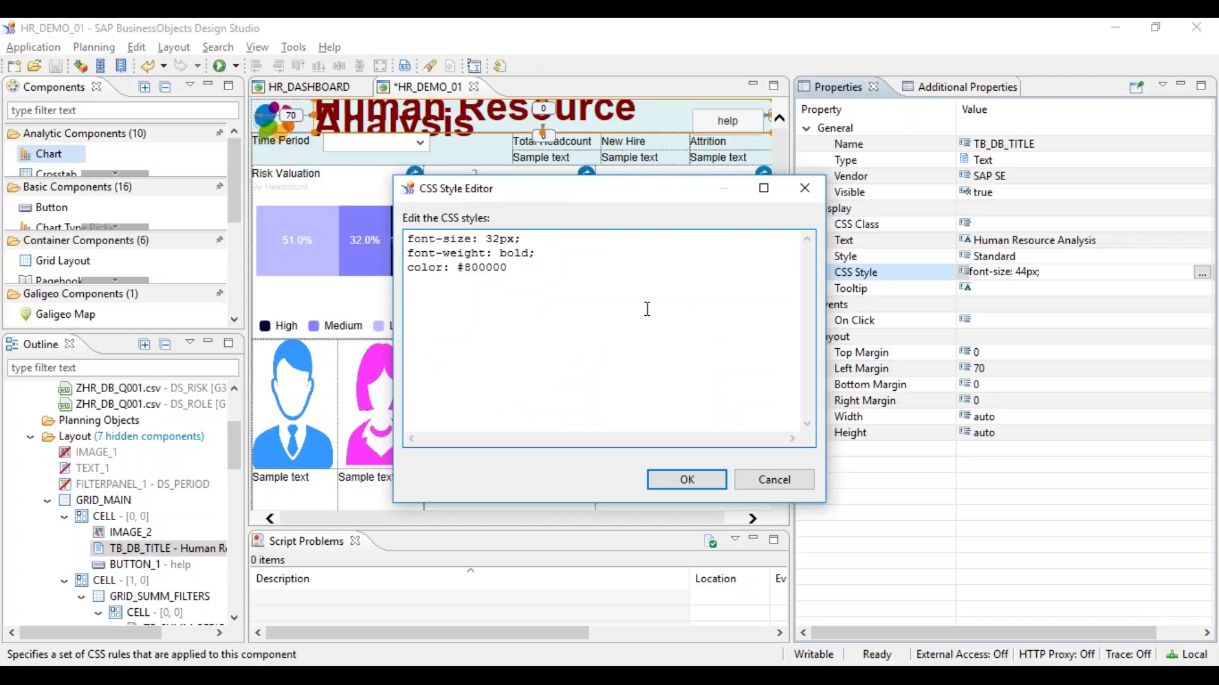
pyautogui.click(698, 480)
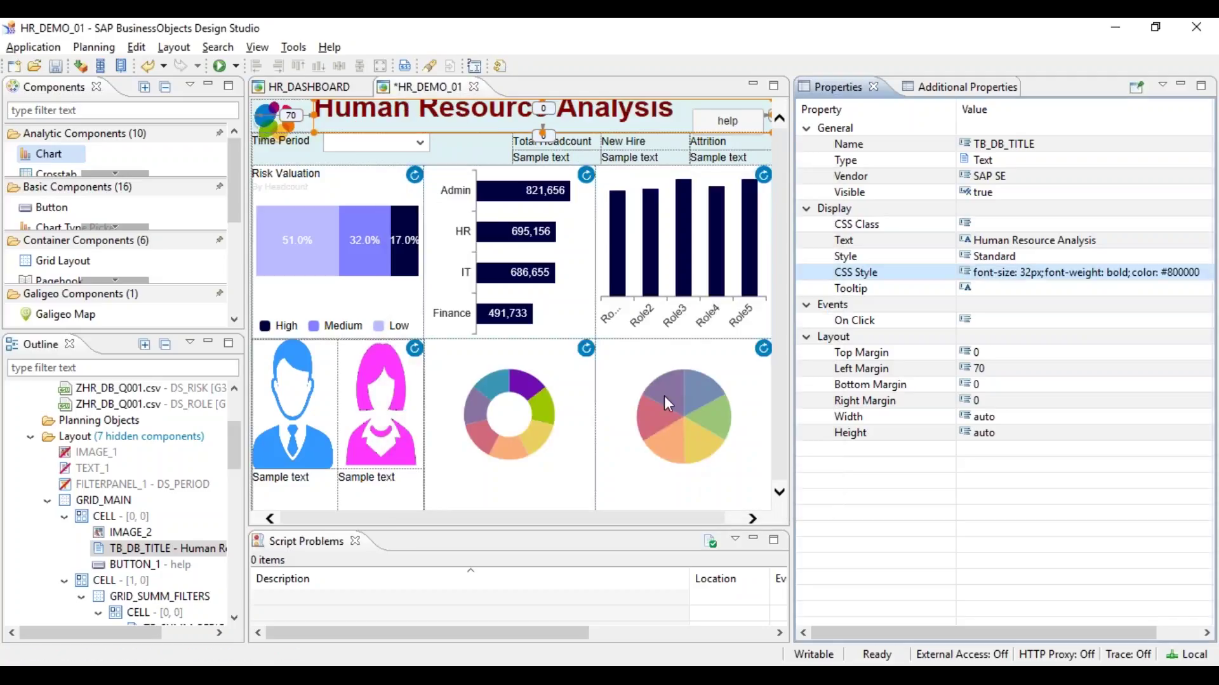
# Set the title text's top margin to 5
pyautogui.click(1038, 353)
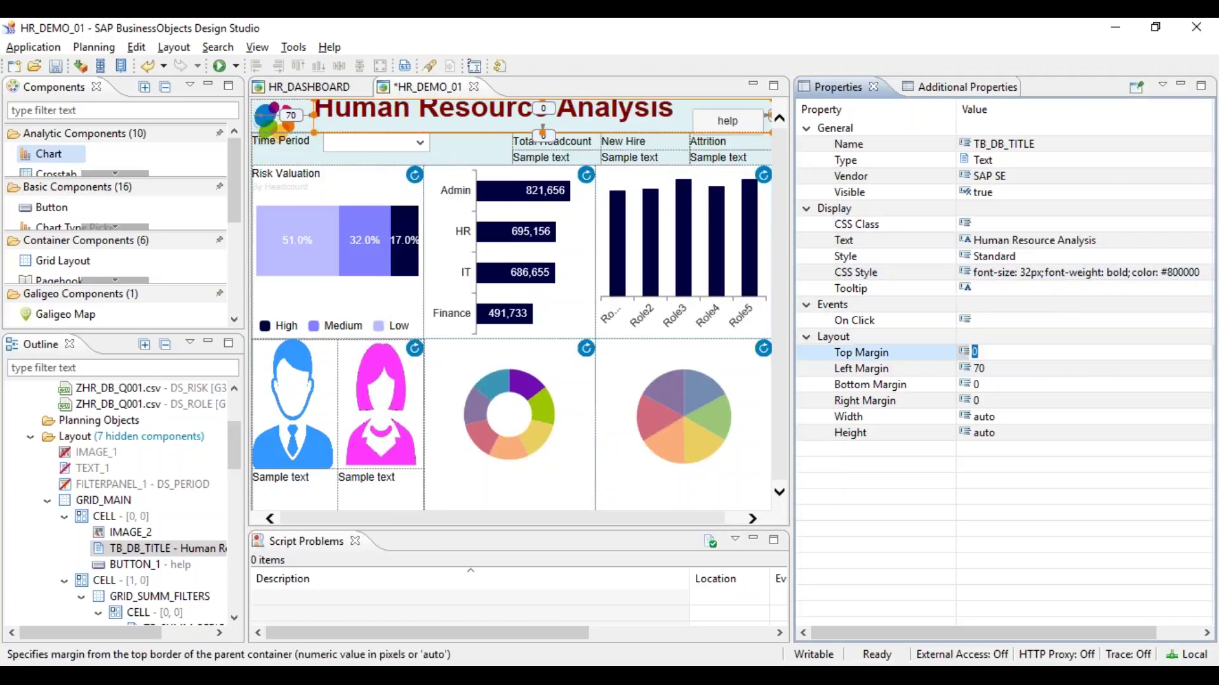
pyautogui.write('5')
pyautogui.press('Return')
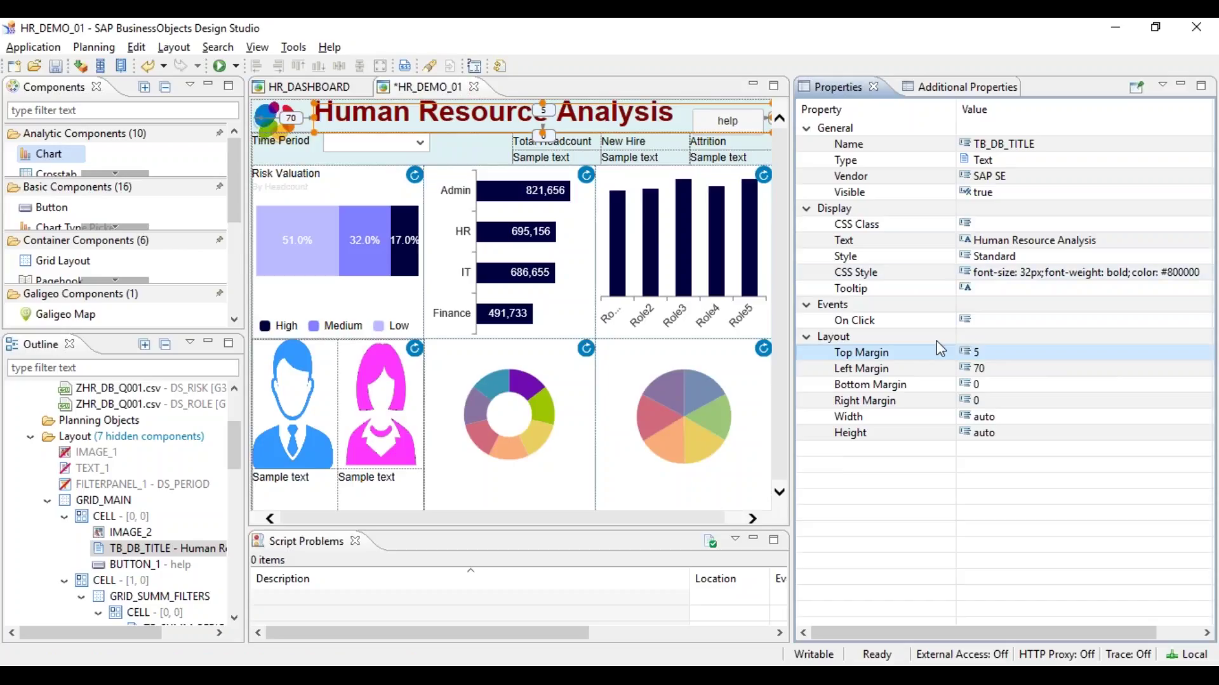
# Preview HR_DEMO_01 in the browser, closing the outdated preview tab, and return to Design Studio after checking the header
pyautogui.click(219, 66)
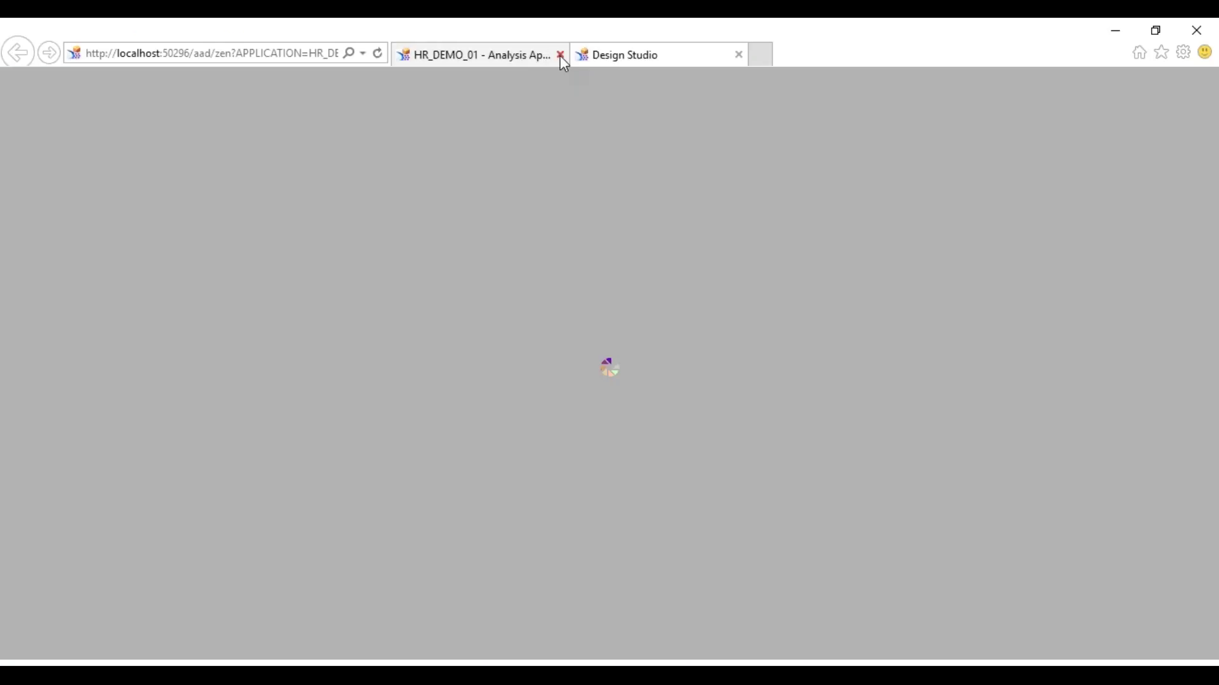
pyautogui.click(560, 55)
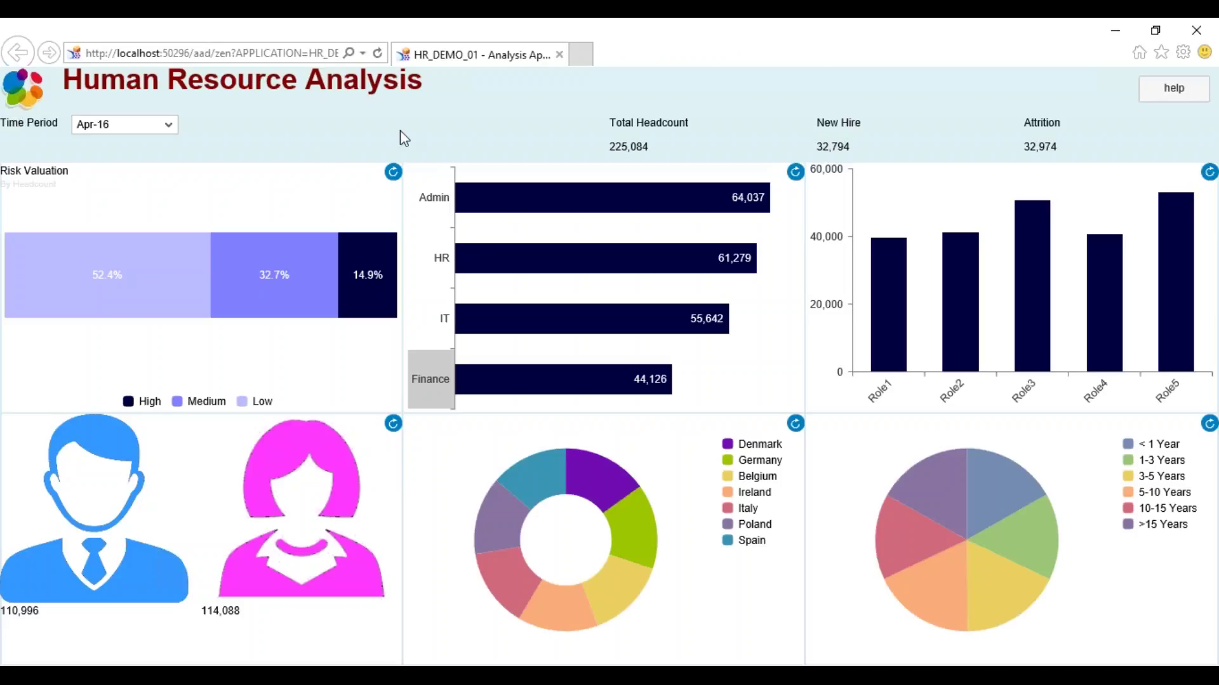
pyautogui.tripleClick(613, 129)
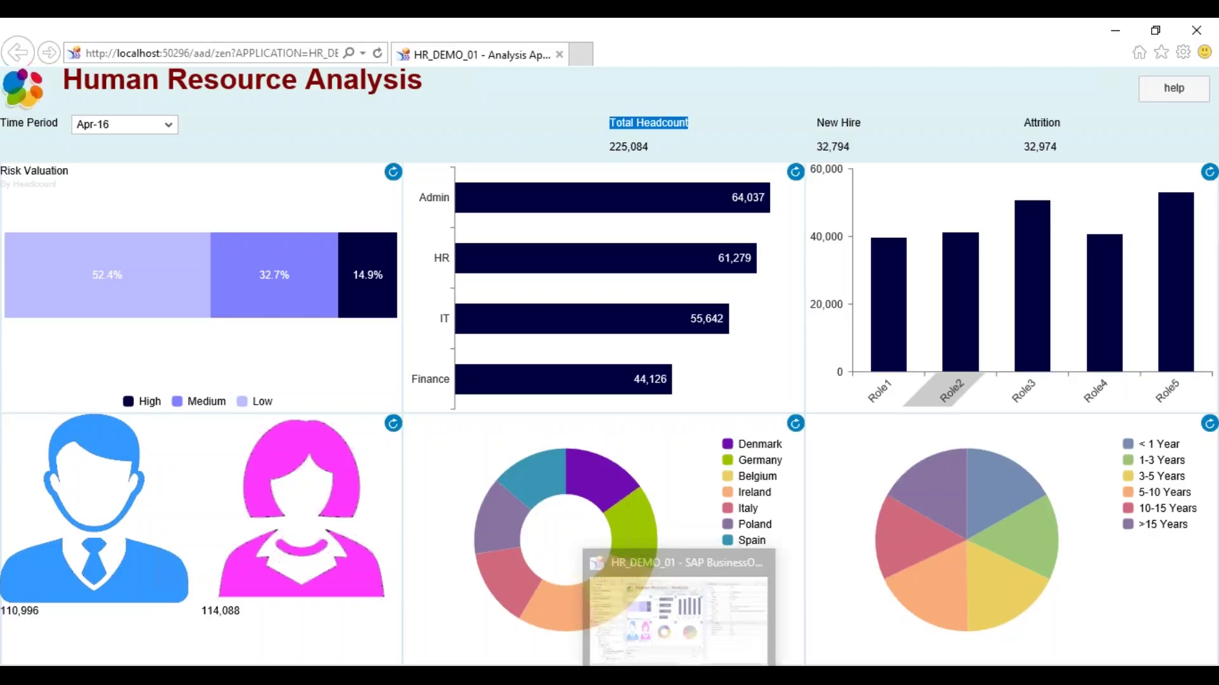
pyautogui.click(678, 676)
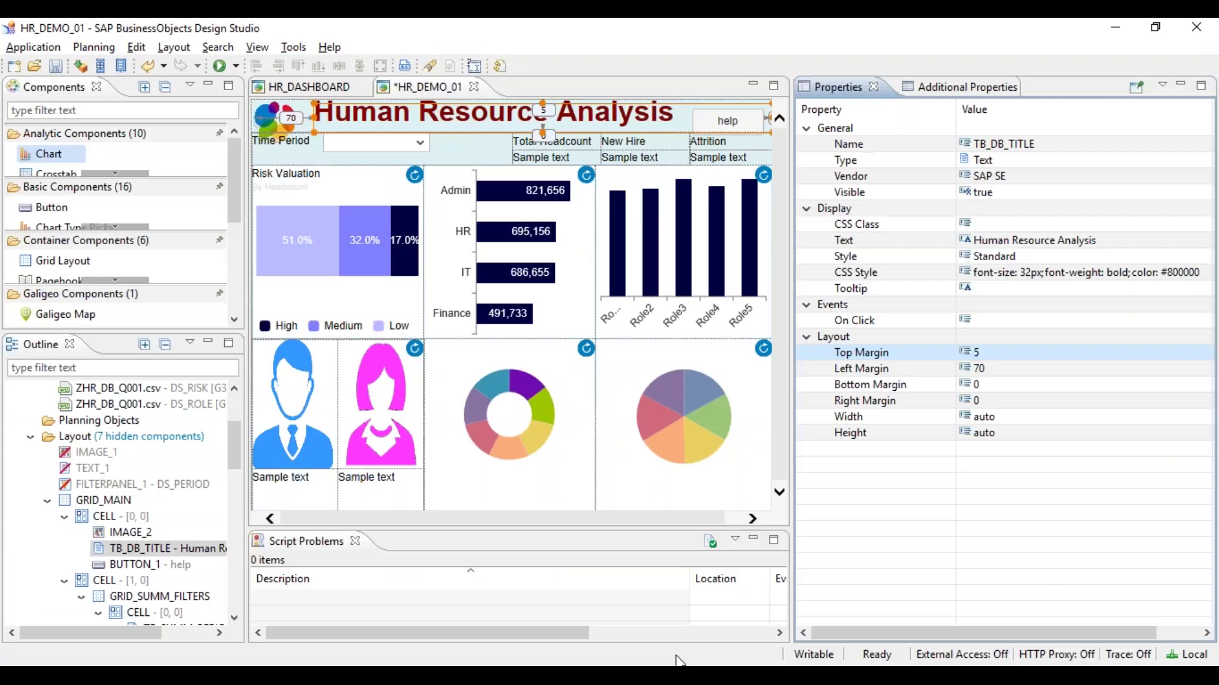
# Run the HR_DASHBOARD application in the browser and examine its chart filter note and Time Period choices
pyautogui.click(323, 89)
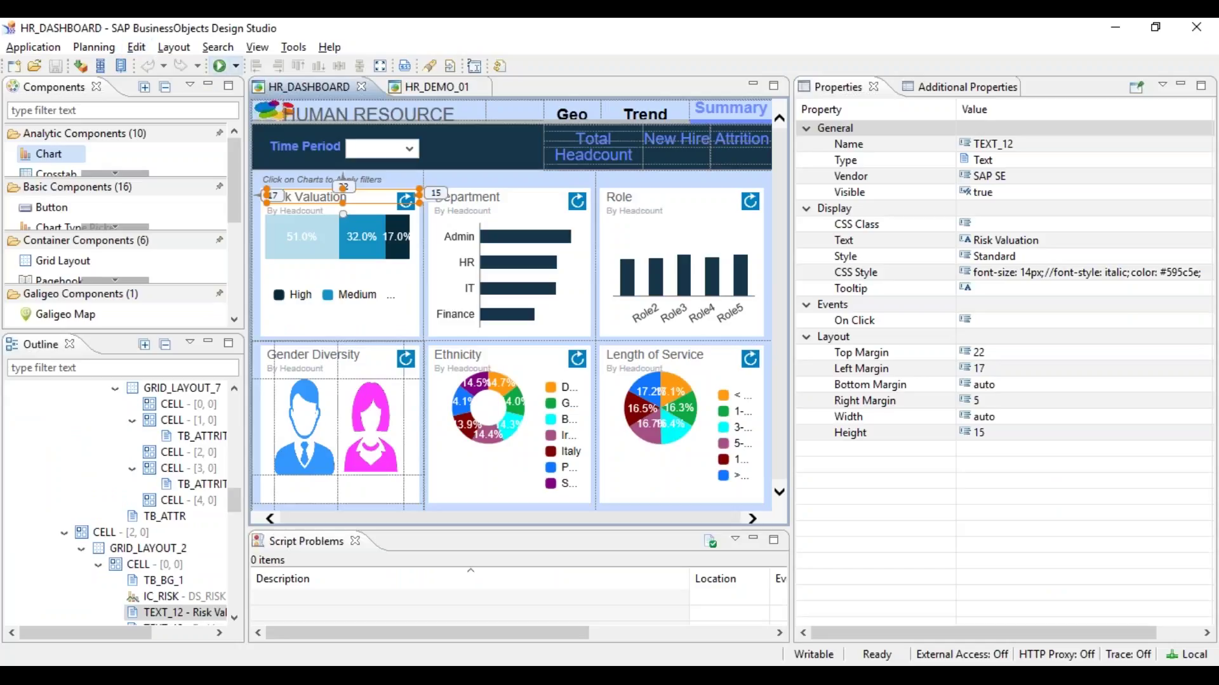
pyautogui.click(220, 67)
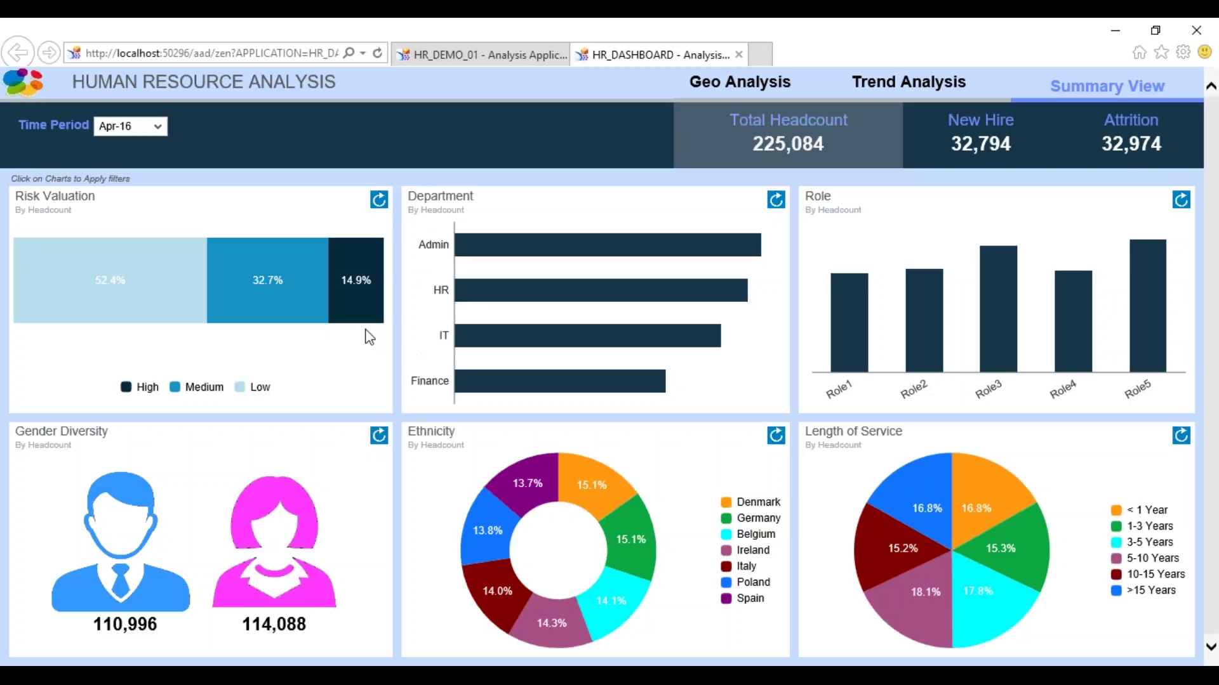
pyautogui.moveTo(10, 179); pyautogui.dragTo(131, 181)
pyautogui.click(132, 180)
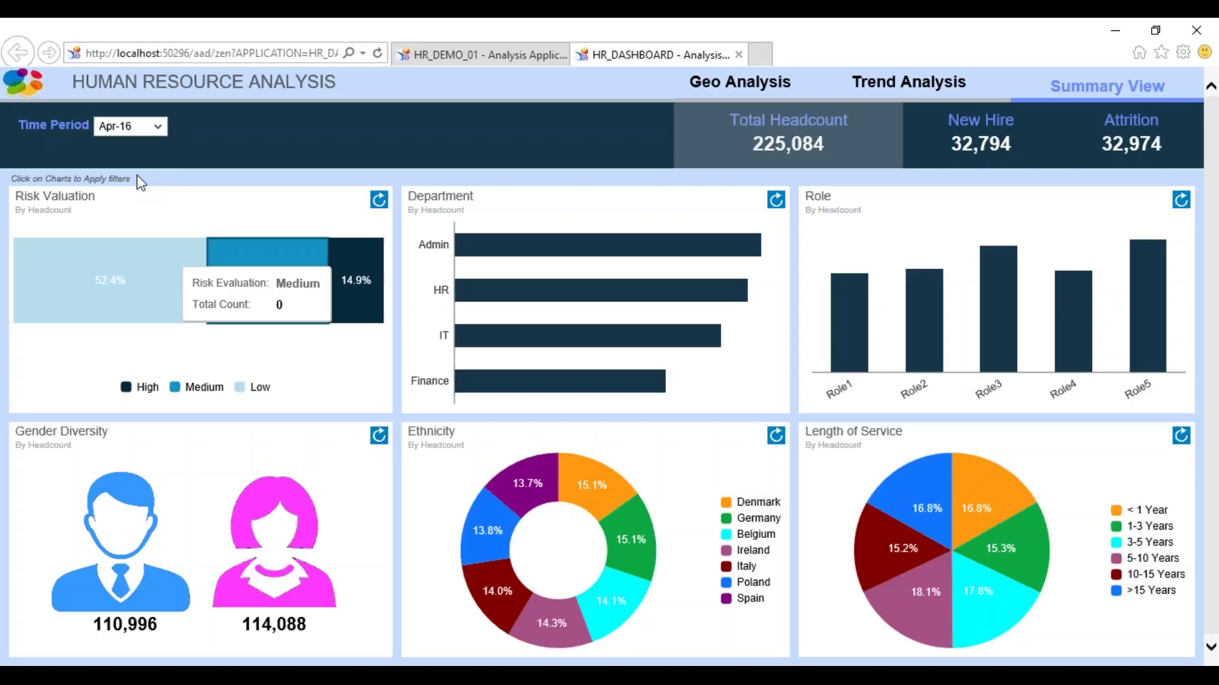
pyautogui.moveTo(130, 180); pyautogui.dragTo(24, 181)
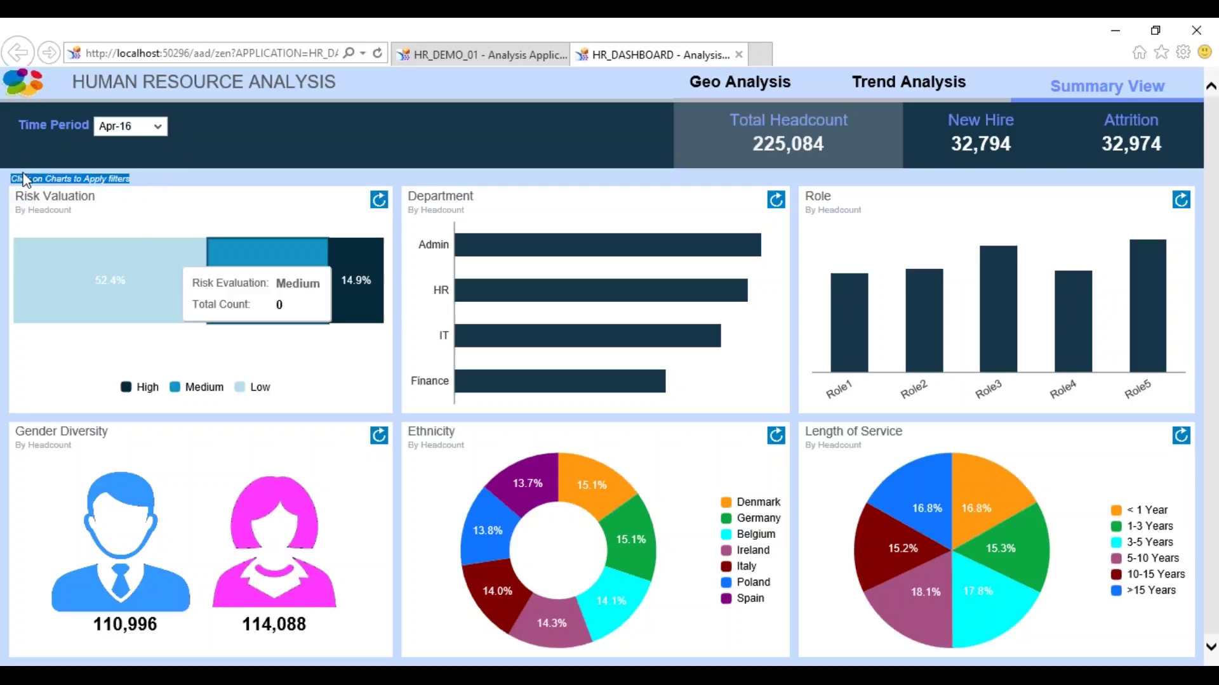
pyautogui.click(167, 178)
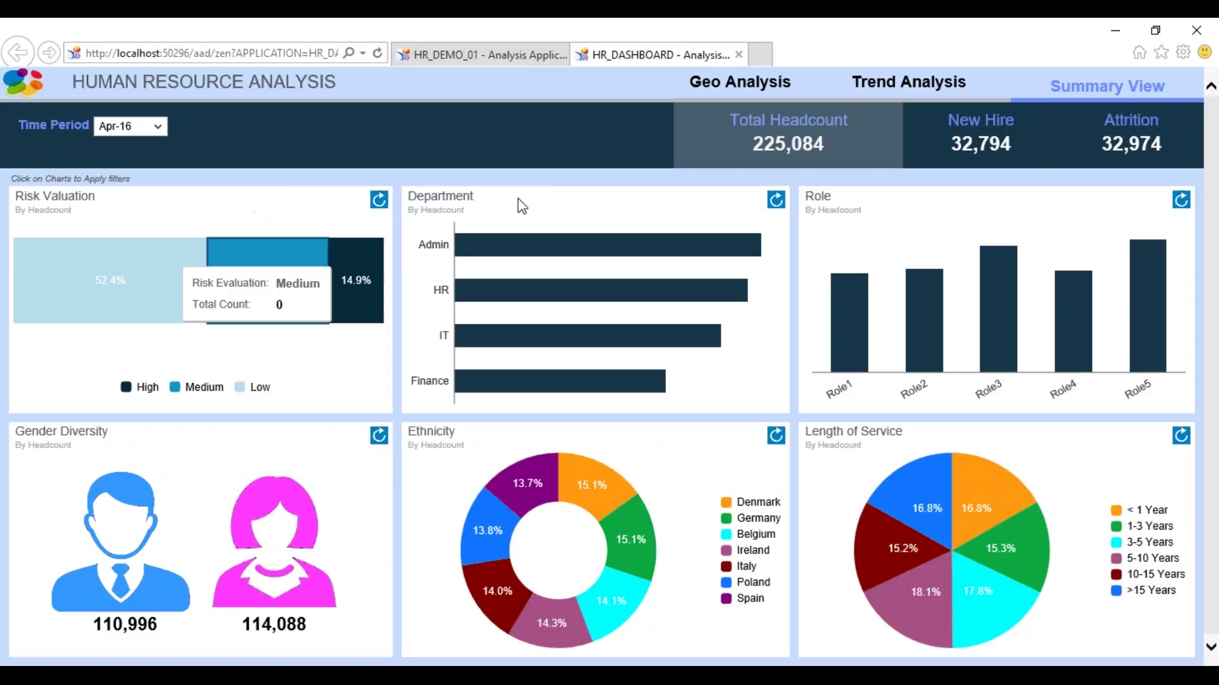
pyautogui.click(165, 125)
pyautogui.click(197, 125)
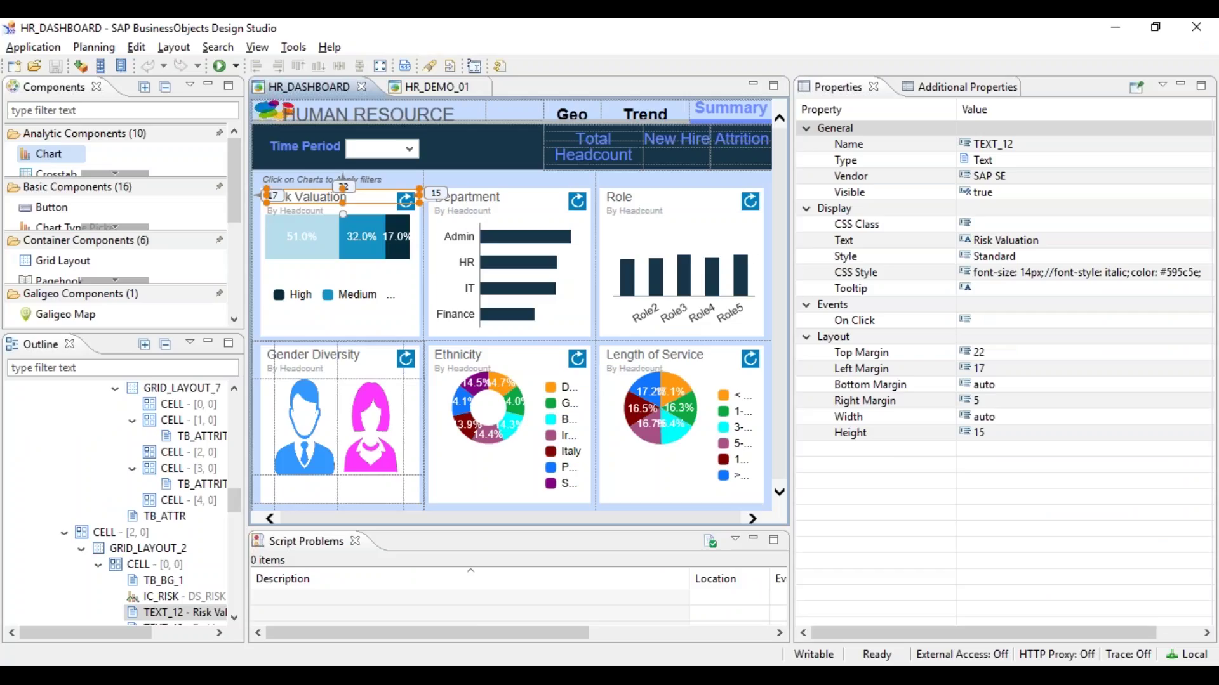
# Inspect the DS_COUNTRY data source of HR_DASHBOARD and the actions available for it
pyautogui.moveTo(234, 498); pyautogui.dragTo(237, 405)
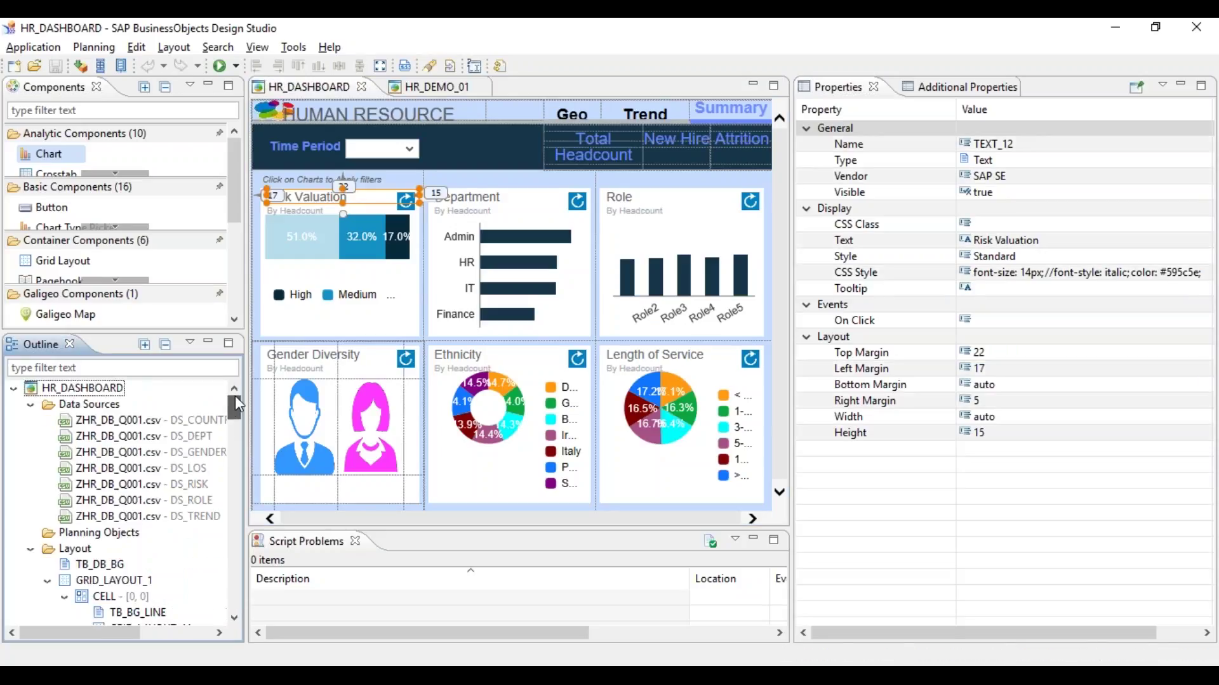
pyautogui.click(159, 427)
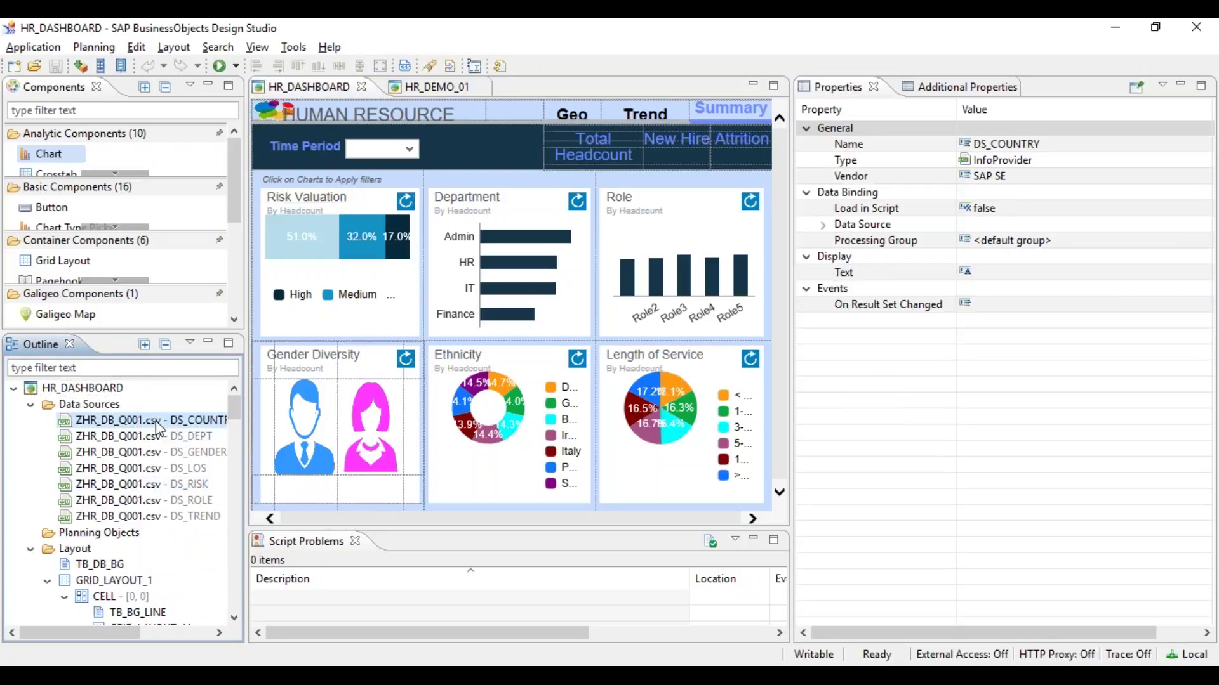
pyautogui.rightClick(159, 429)
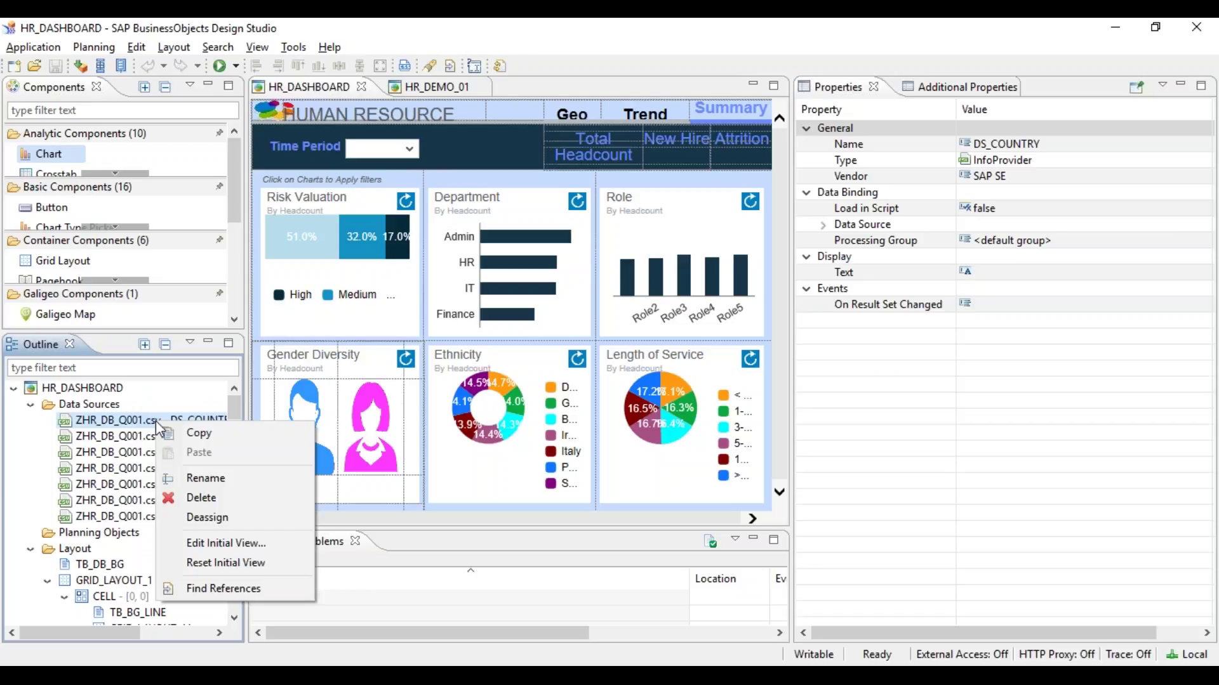
pyautogui.click(105, 429)
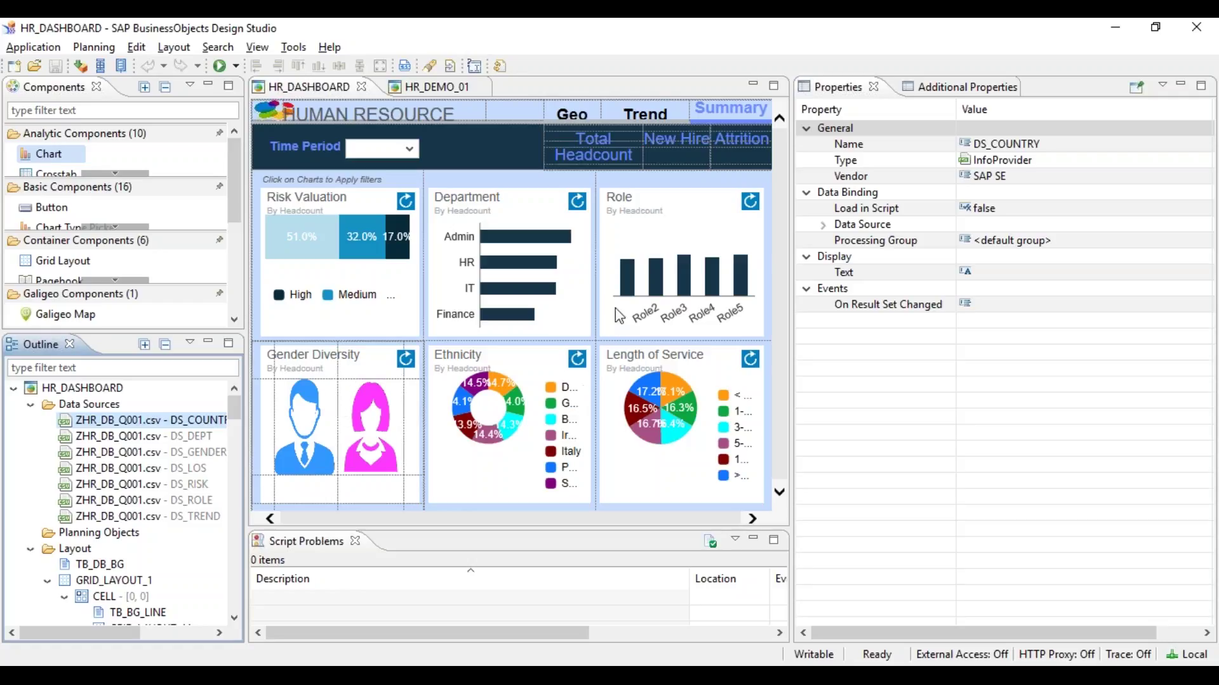
# In HR_DEMO_01, replace Department with Cal. year / month in the rows of DS_DEPT's initial view, and preview the dashboard in the browser
pyautogui.click(411, 88)
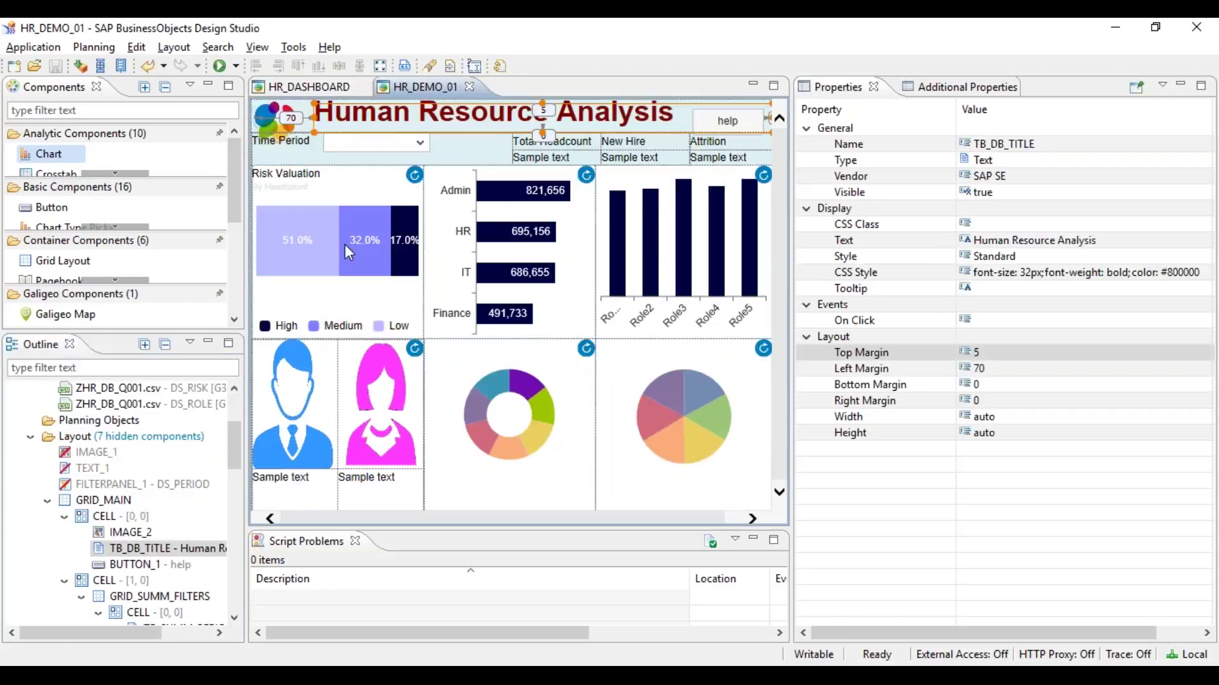
pyautogui.click(511, 245)
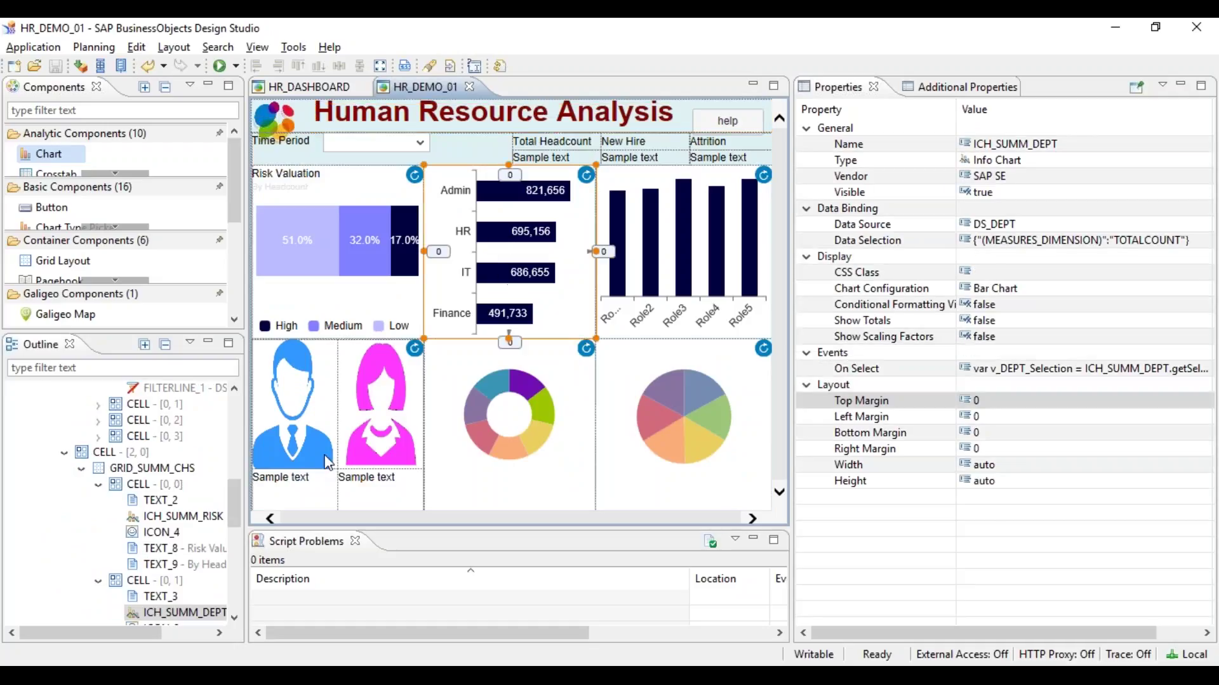
pyautogui.rightClick(166, 615)
pyautogui.press('Escape')
pyautogui.moveTo(234, 492); pyautogui.dragTo(233, 408)
pyautogui.rightClick(162, 458)
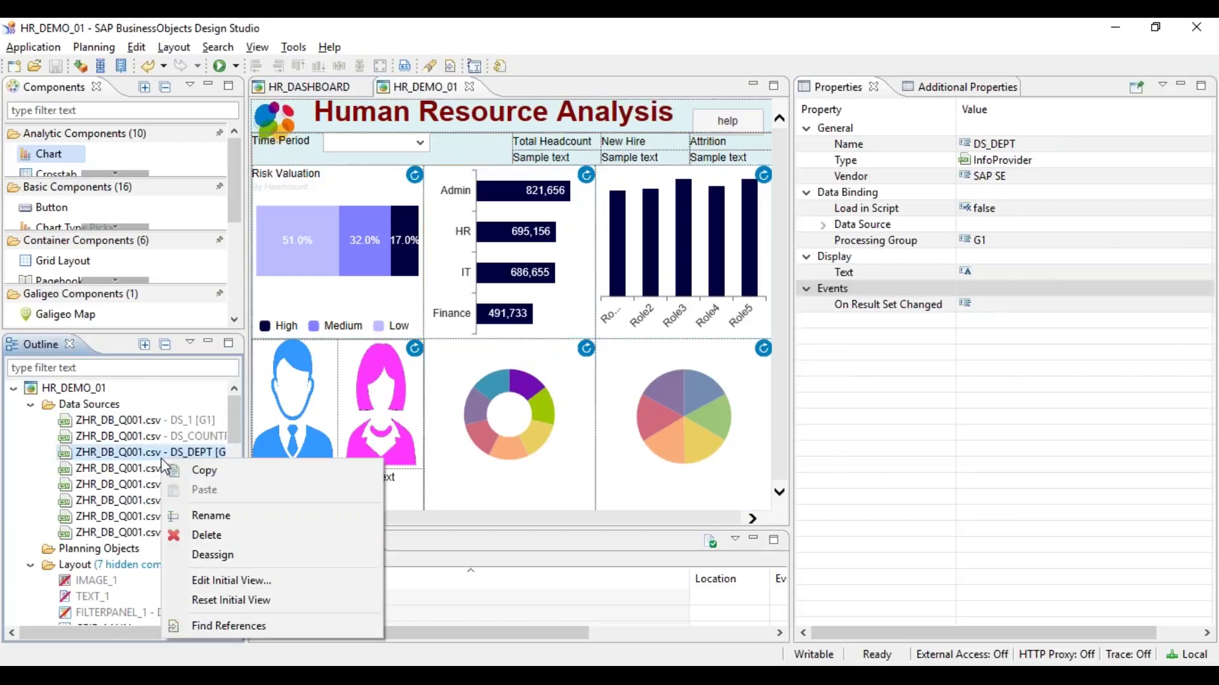
pyautogui.click(231, 581)
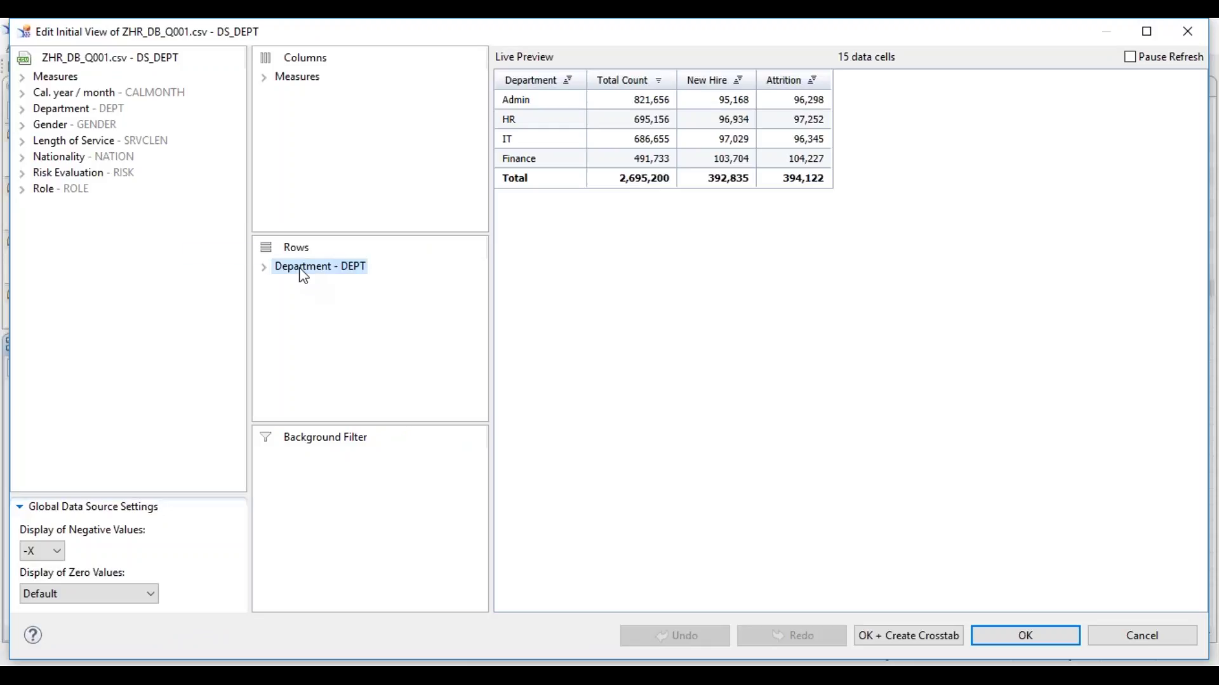
pyautogui.moveTo(304, 277); pyautogui.dragTo(89, 151)
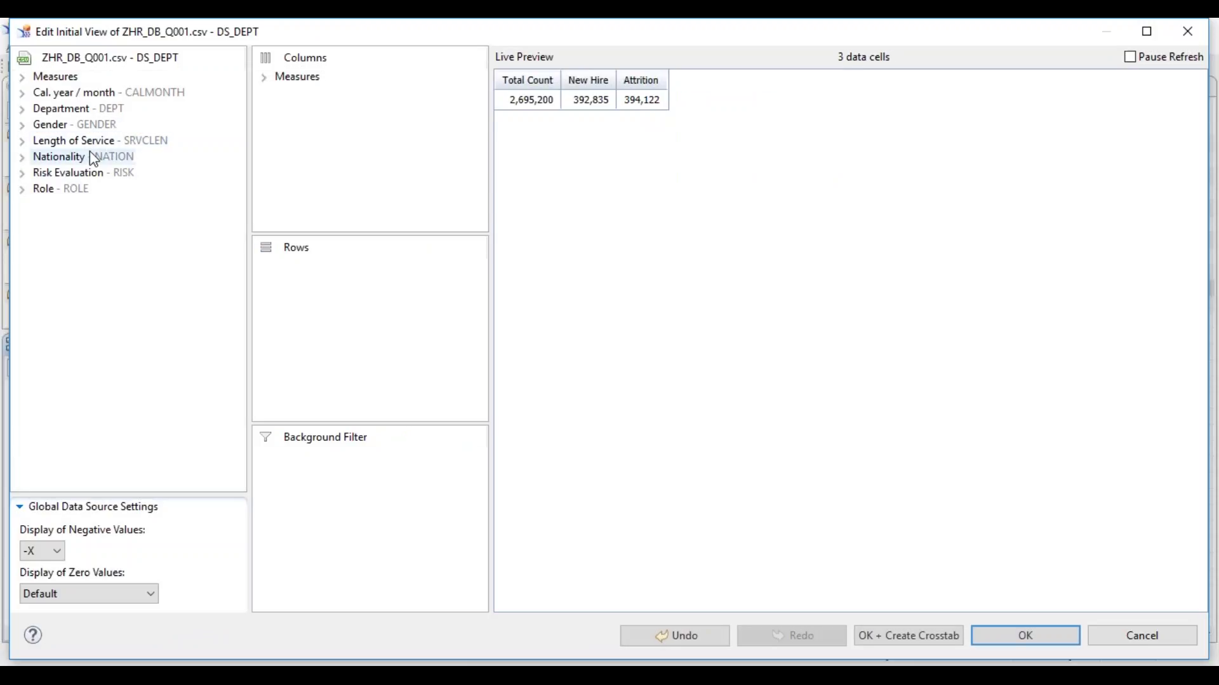
pyautogui.moveTo(66, 96); pyautogui.dragTo(317, 269)
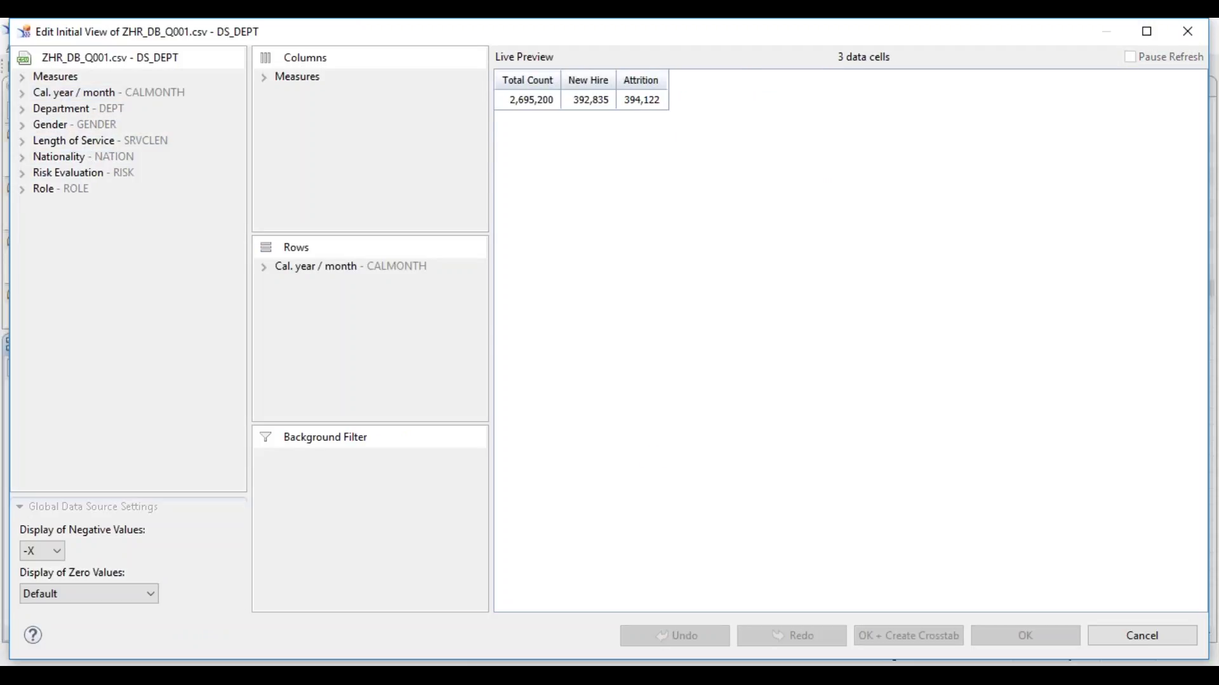
pyautogui.click(1003, 637)
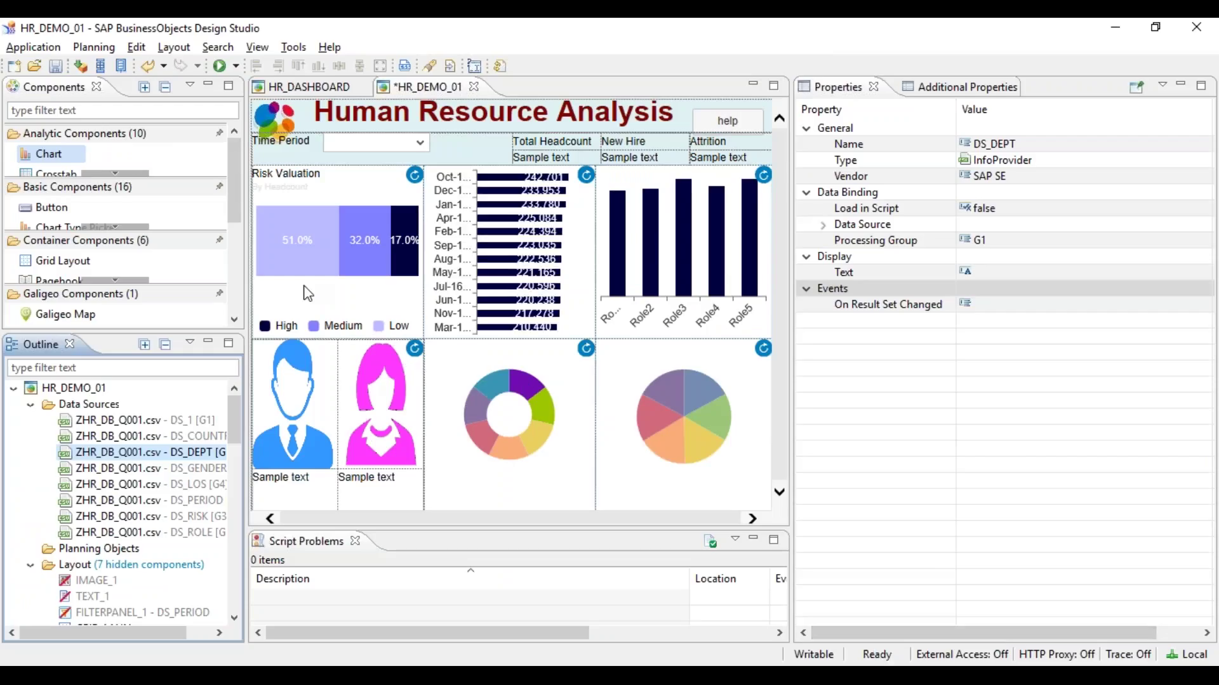
pyautogui.click(218, 67)
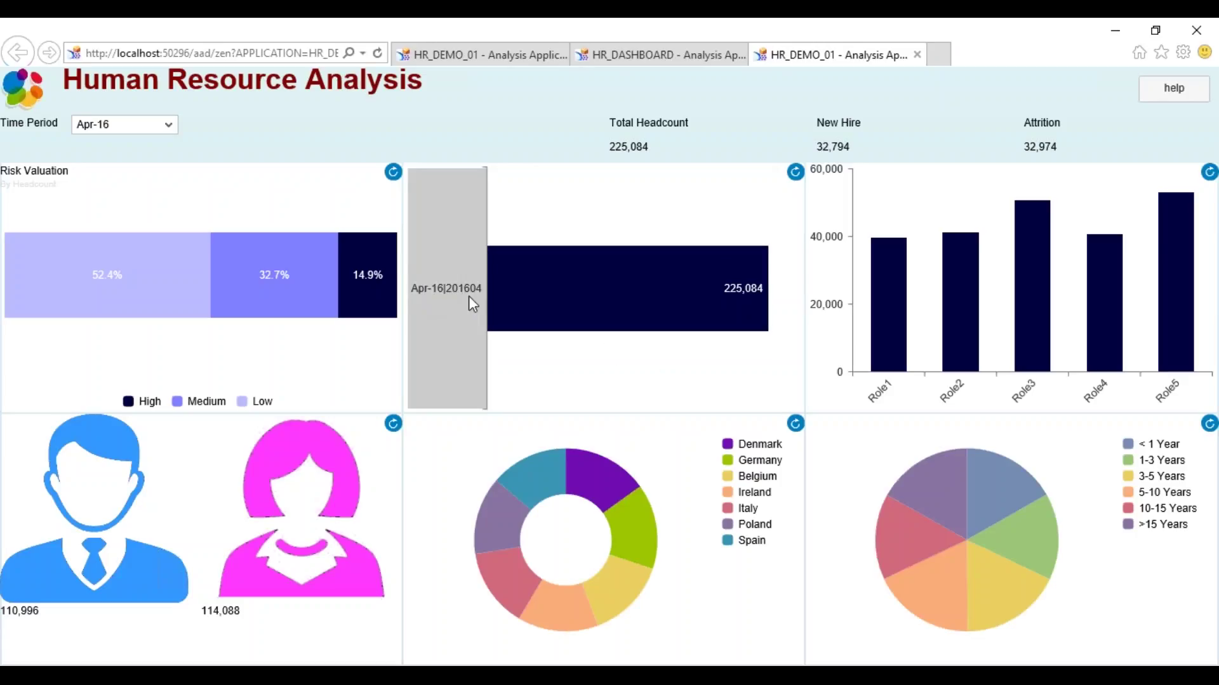
pyautogui.hotkey('alt', 'Tab')
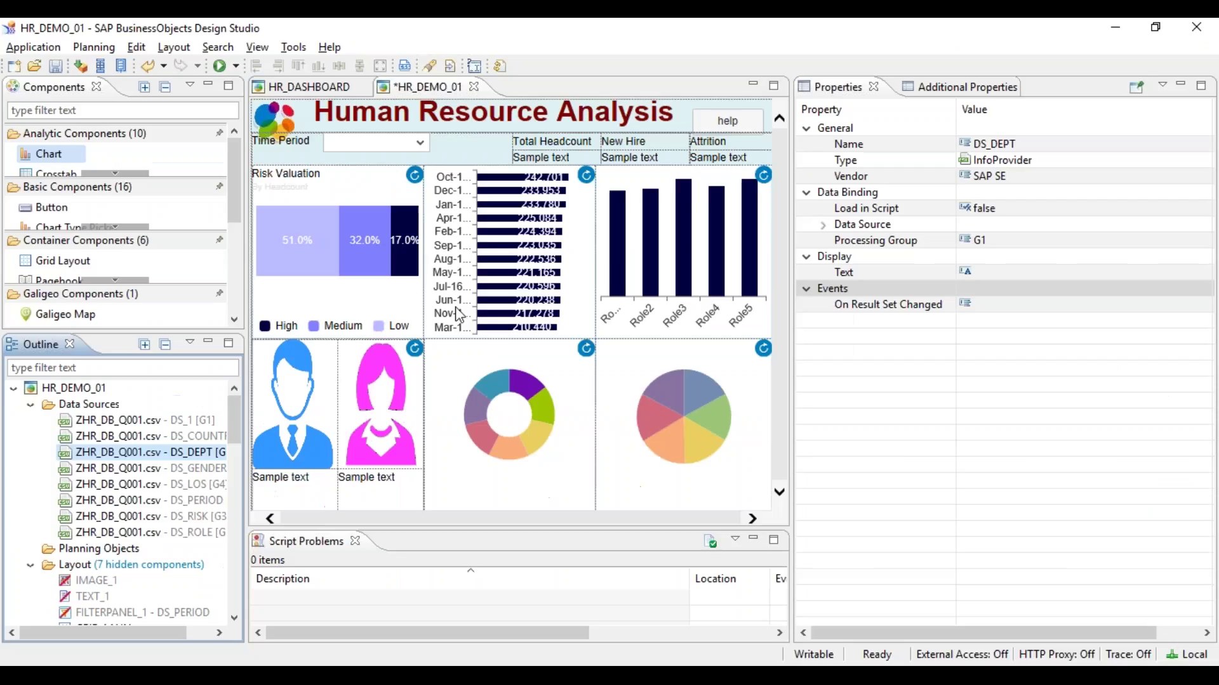
# Set the member display of Cal. year / month to Text only in the initial view of DS_DEPT
pyautogui.rightClick(166, 453)
pyautogui.click(227, 579)
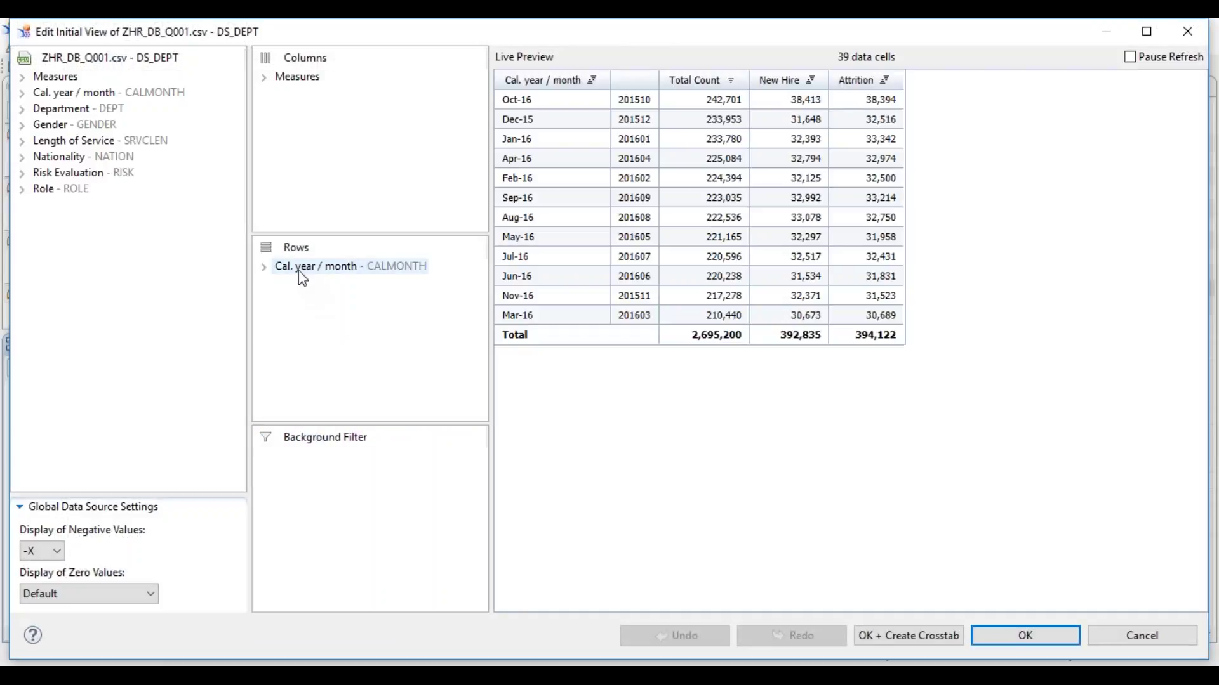
pyautogui.rightClick(298, 270)
pyautogui.moveTo(405, 375)
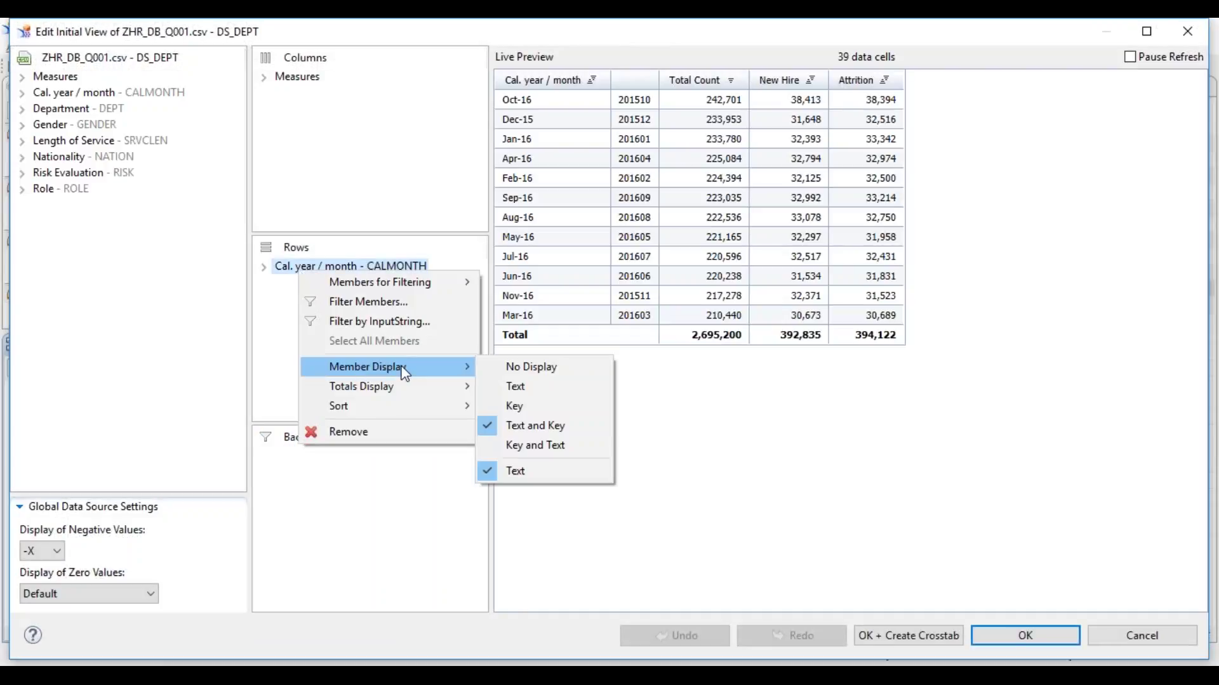
pyautogui.click(536, 386)
pyautogui.click(1023, 637)
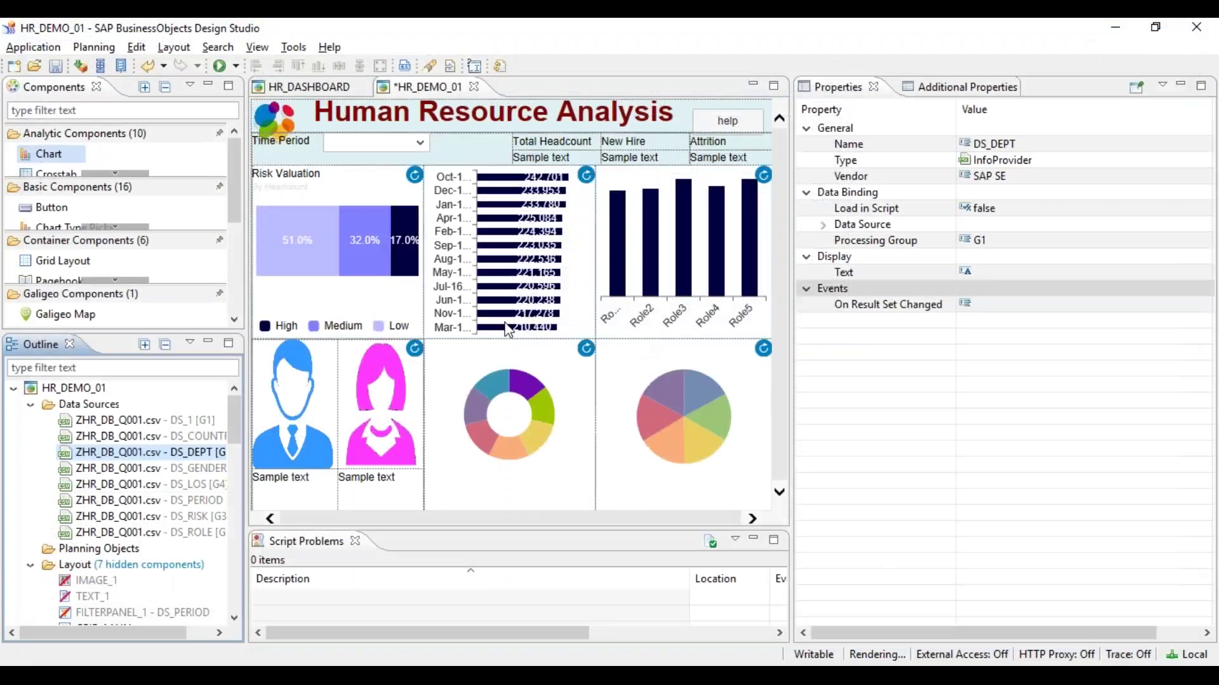
# Run HR_DEMO_01 in the browser, examine the department chart's label and the Time Period choices, and return to Design Studio
pyautogui.click(216, 70)
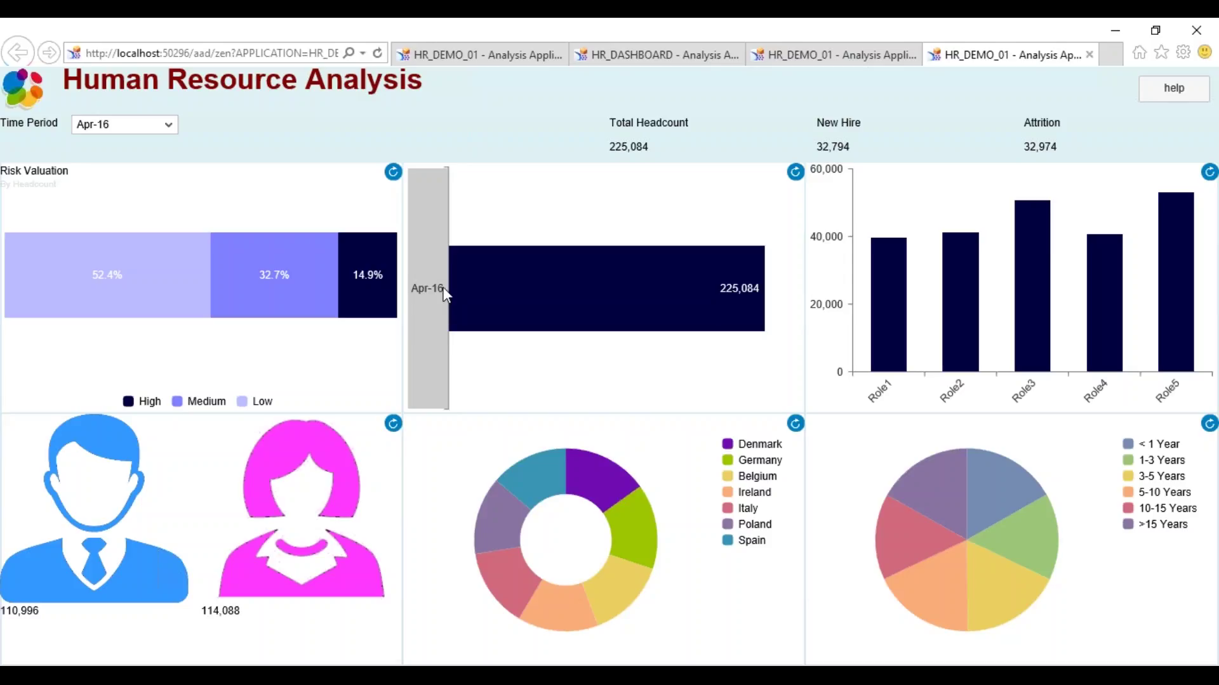
pyautogui.moveTo(457, 306)
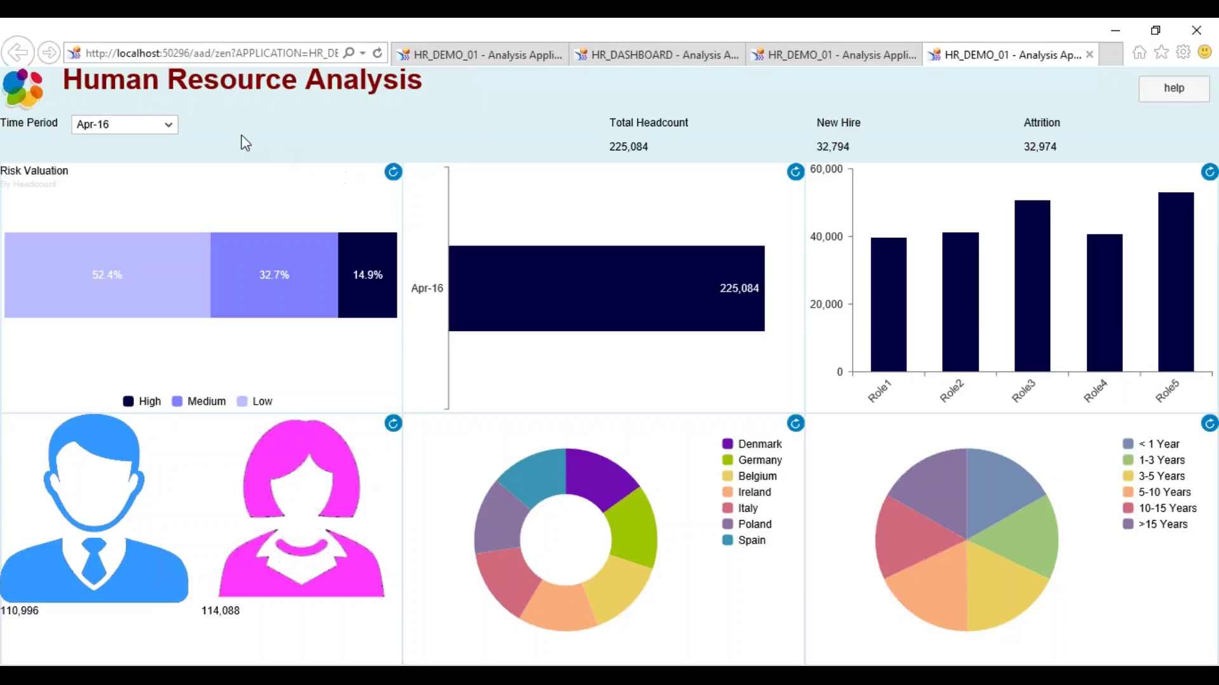
pyautogui.click(168, 125)
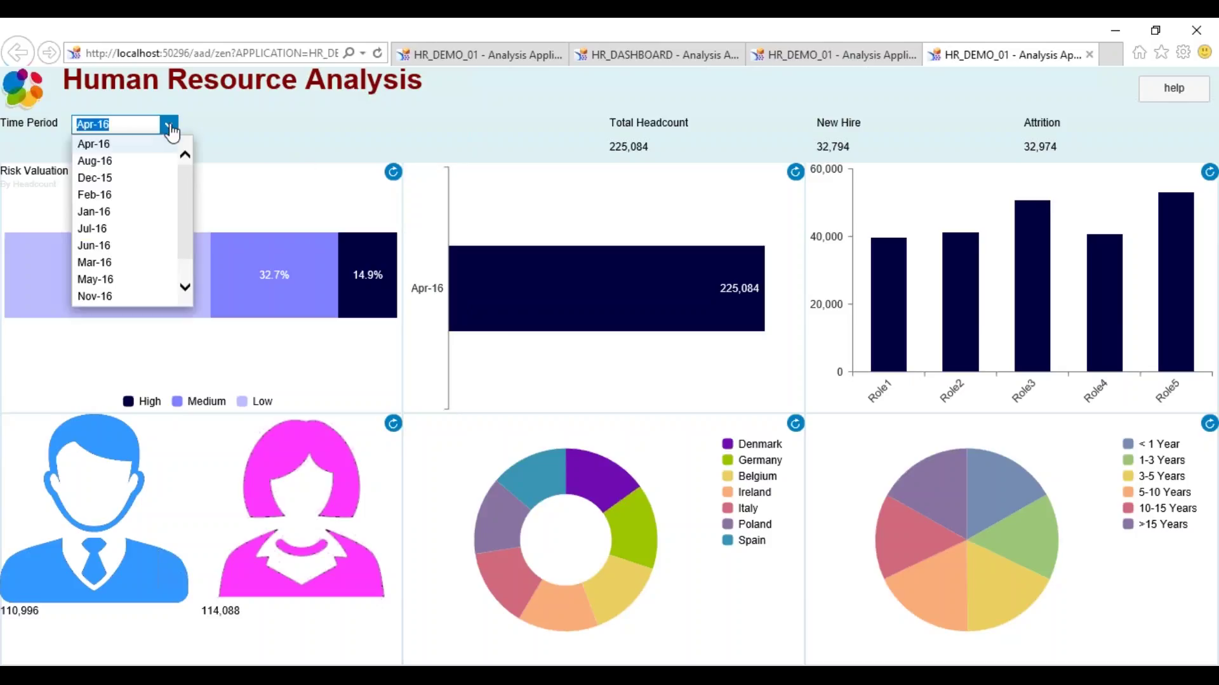
pyautogui.click(474, 143)
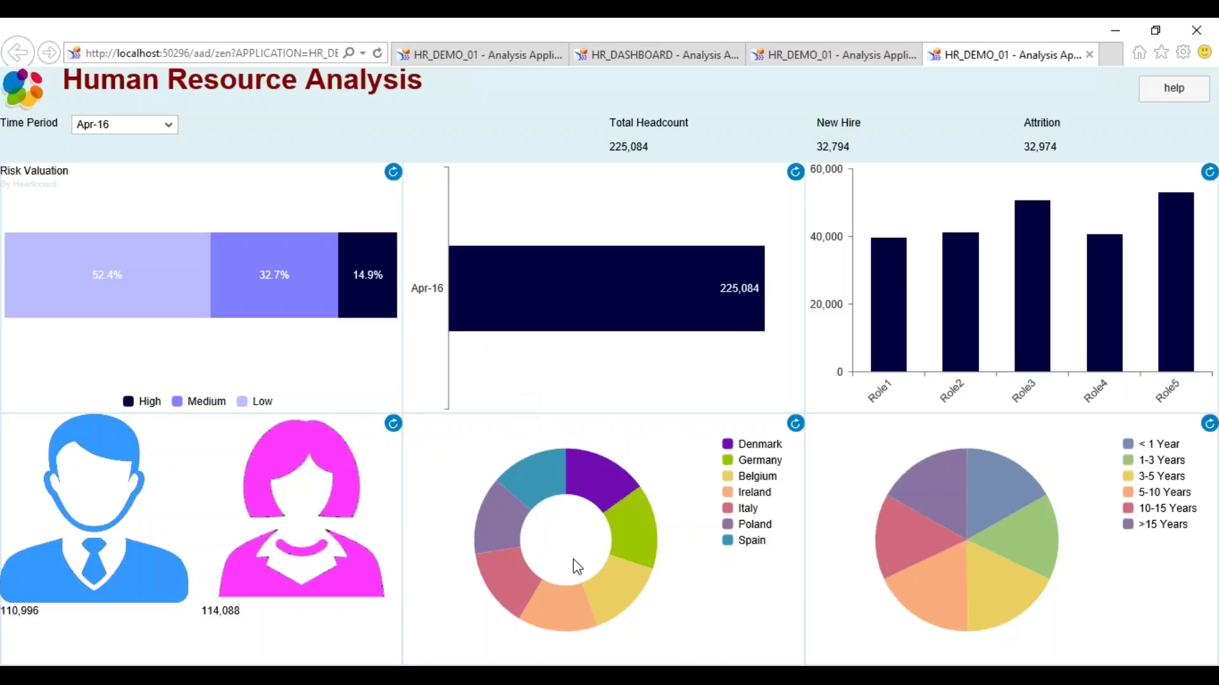
pyautogui.moveTo(678, 679)
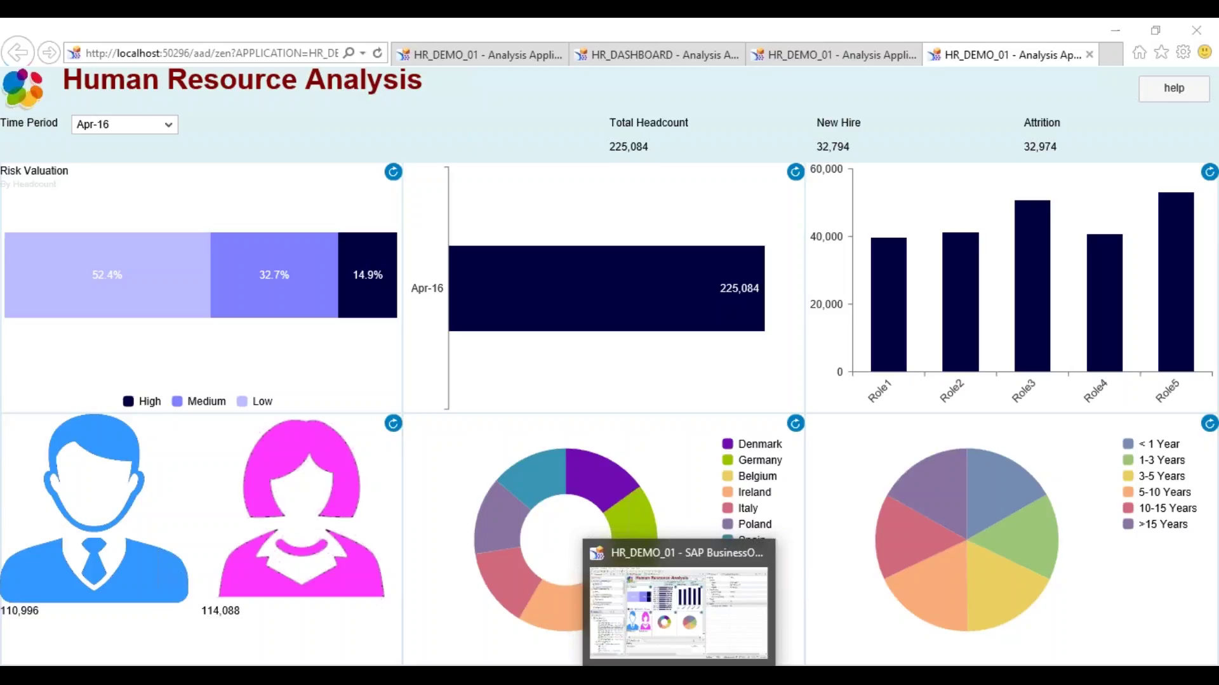
pyautogui.click(677, 610)
# Check which data sources can be assigned to the department bar chart, keeping DS_DEPT
pyautogui.click(554, 242)
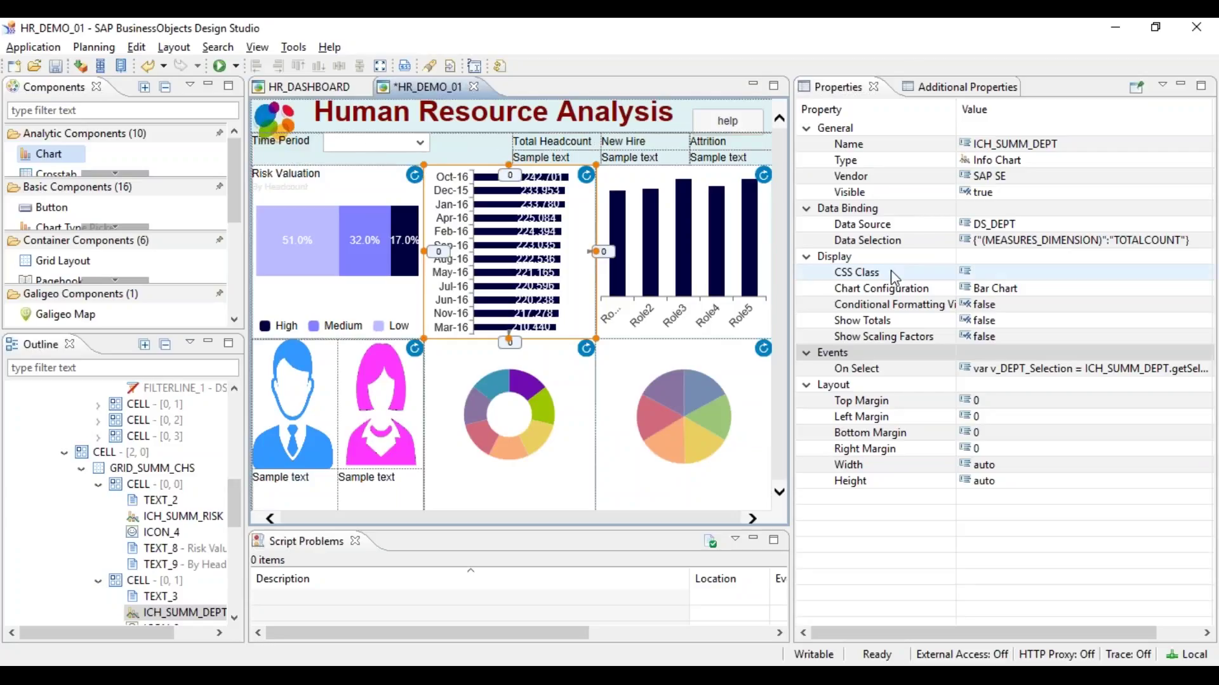
pyautogui.click(1098, 227)
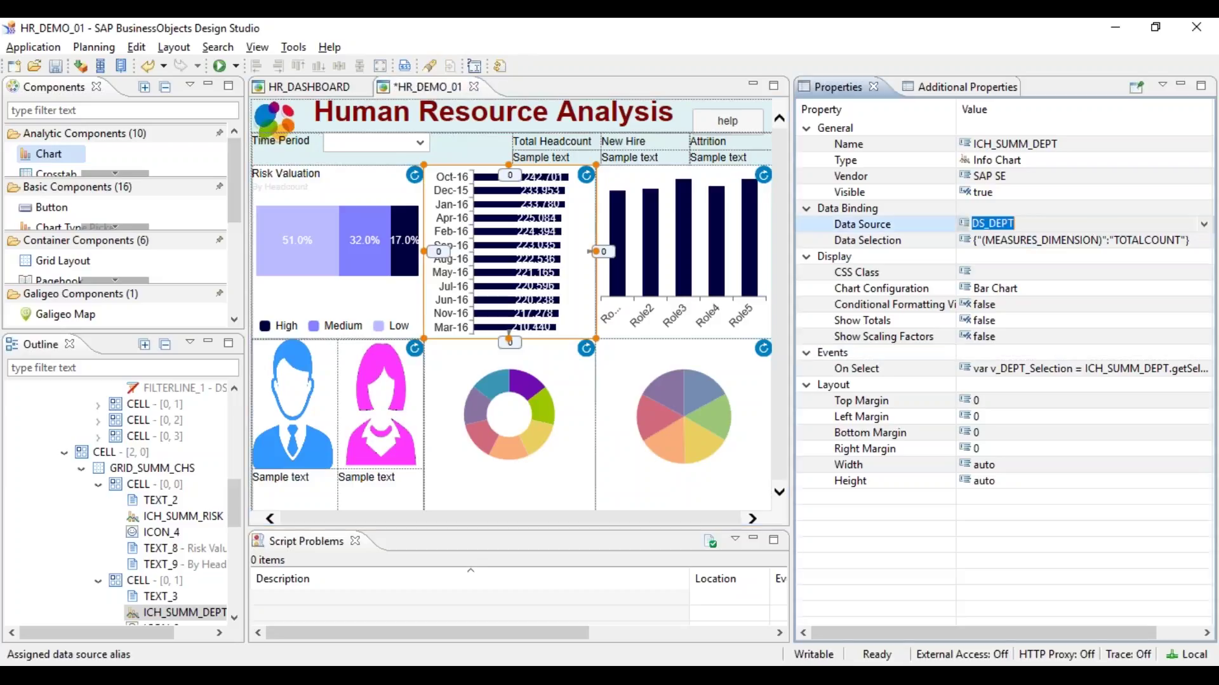
pyautogui.click(1204, 224)
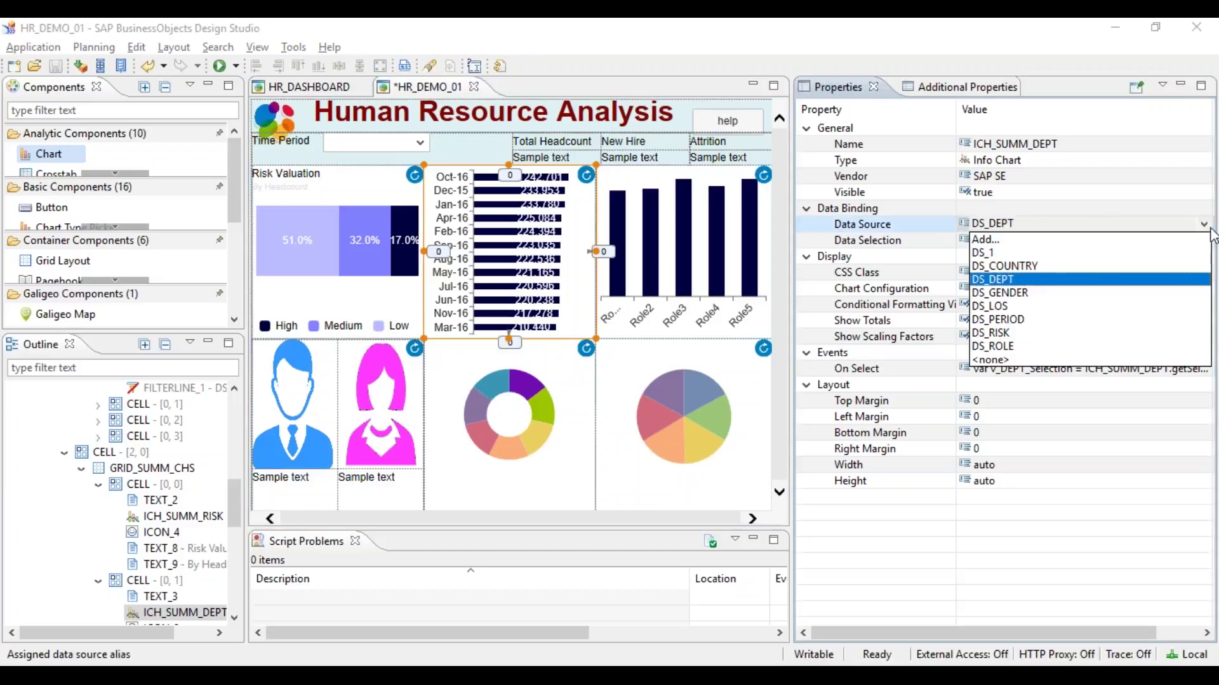
pyautogui.click(1208, 225)
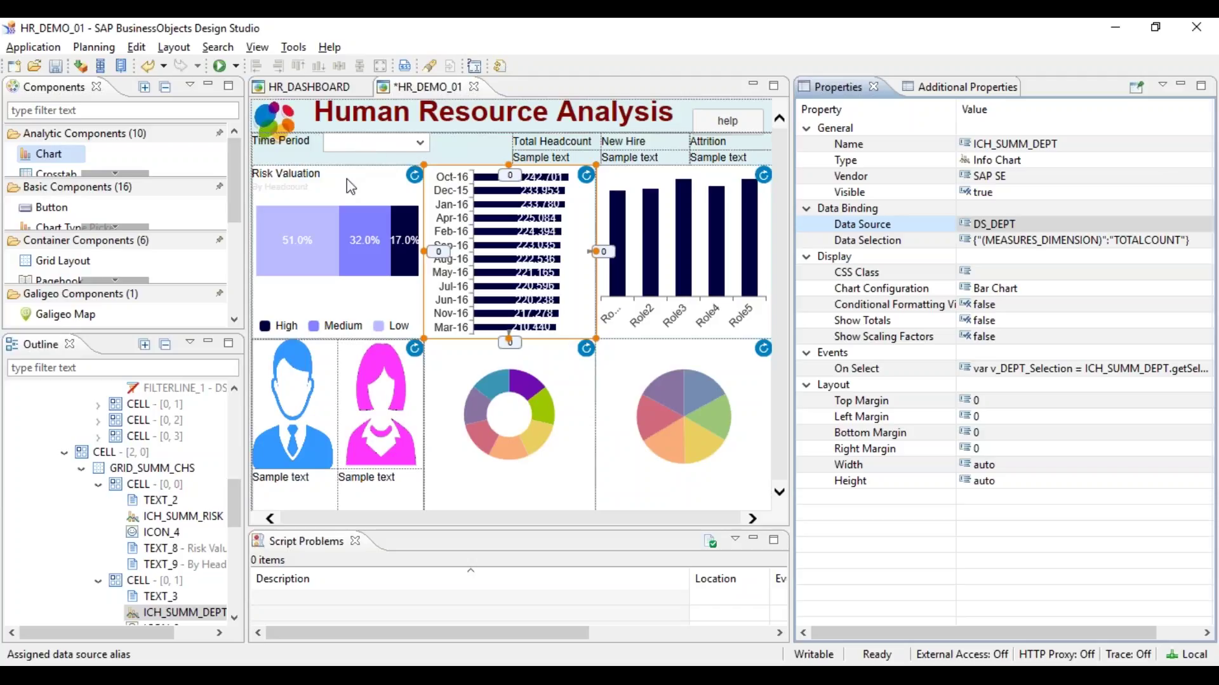
# Examine the On Startup script of the HR_DEMO_01 application and close it without changes
pyautogui.moveTo(227, 492); pyautogui.dragTo(246, 397)
pyautogui.click(75, 387)
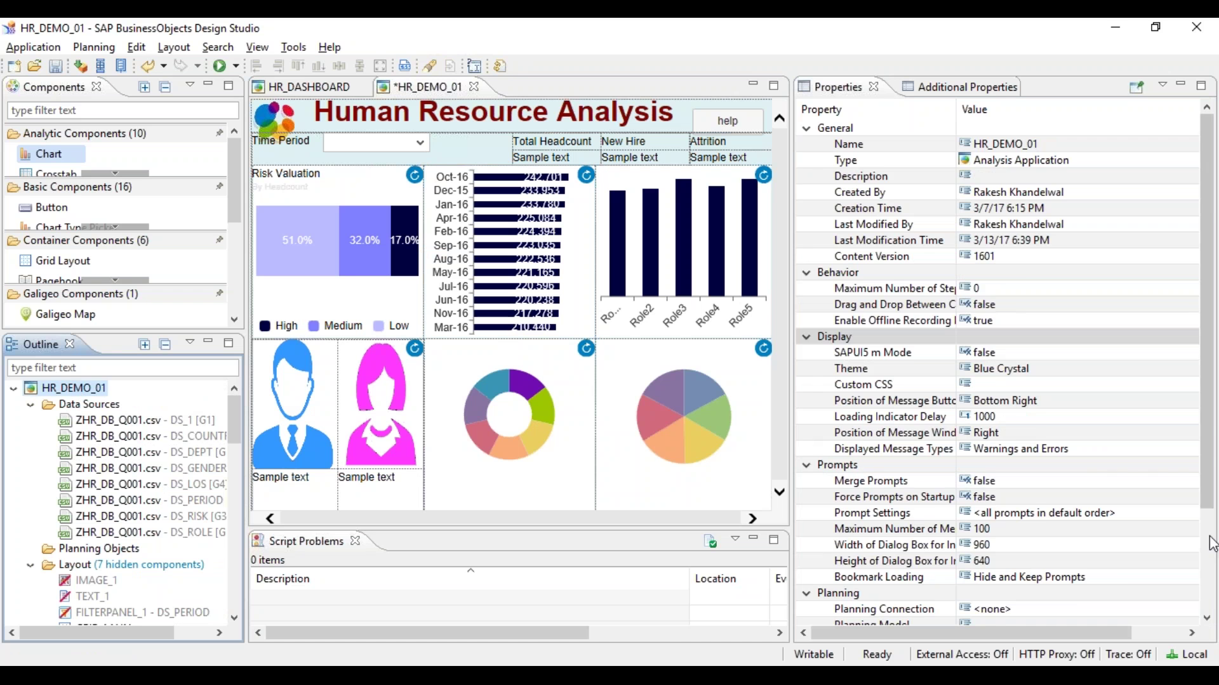
pyautogui.moveTo(1209, 544); pyautogui.dragTo(1210, 644)
pyautogui.click(888, 577)
pyautogui.click(1189, 576)
pyautogui.click(675, 311)
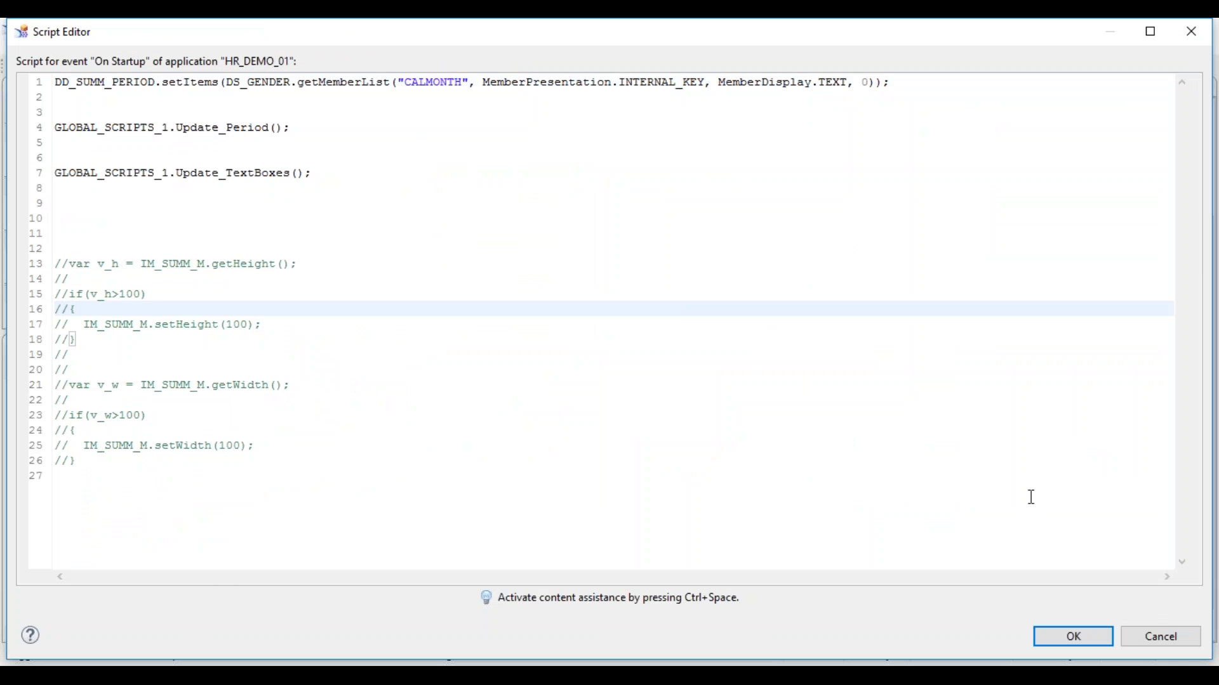
pyautogui.click(1161, 637)
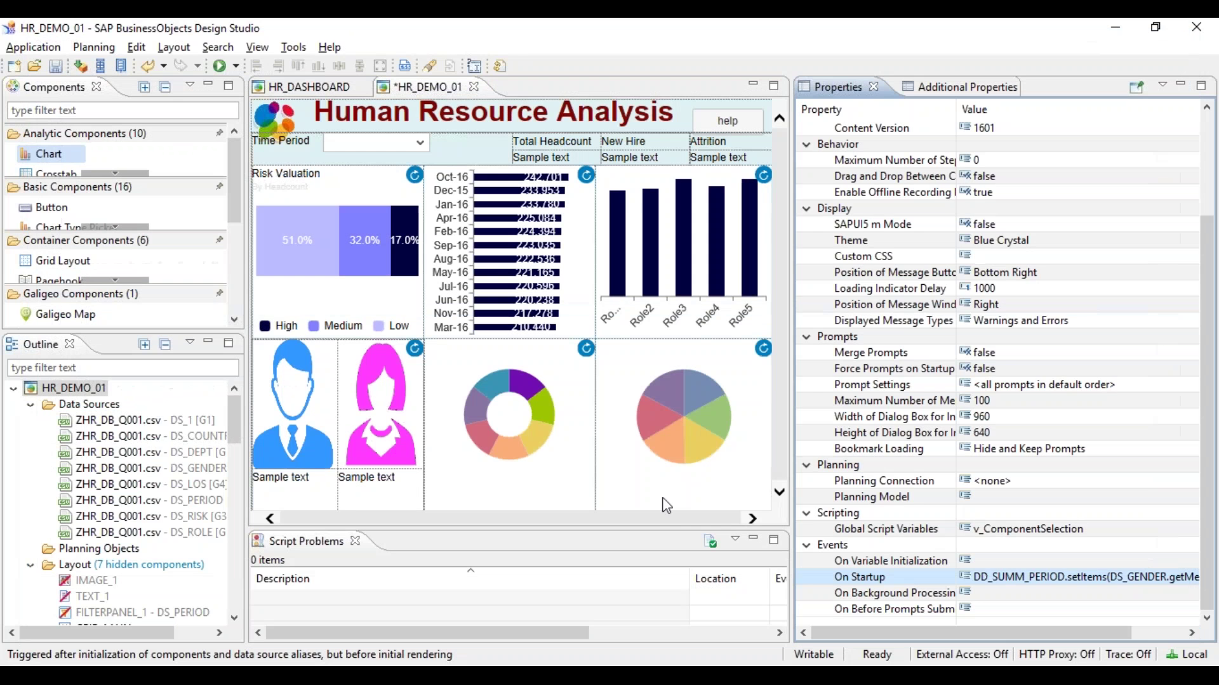
# Examine the member display options for Cal. year / month in DS_DEPT's initial view
pyautogui.click(177, 453)
pyautogui.rightClick(177, 454)
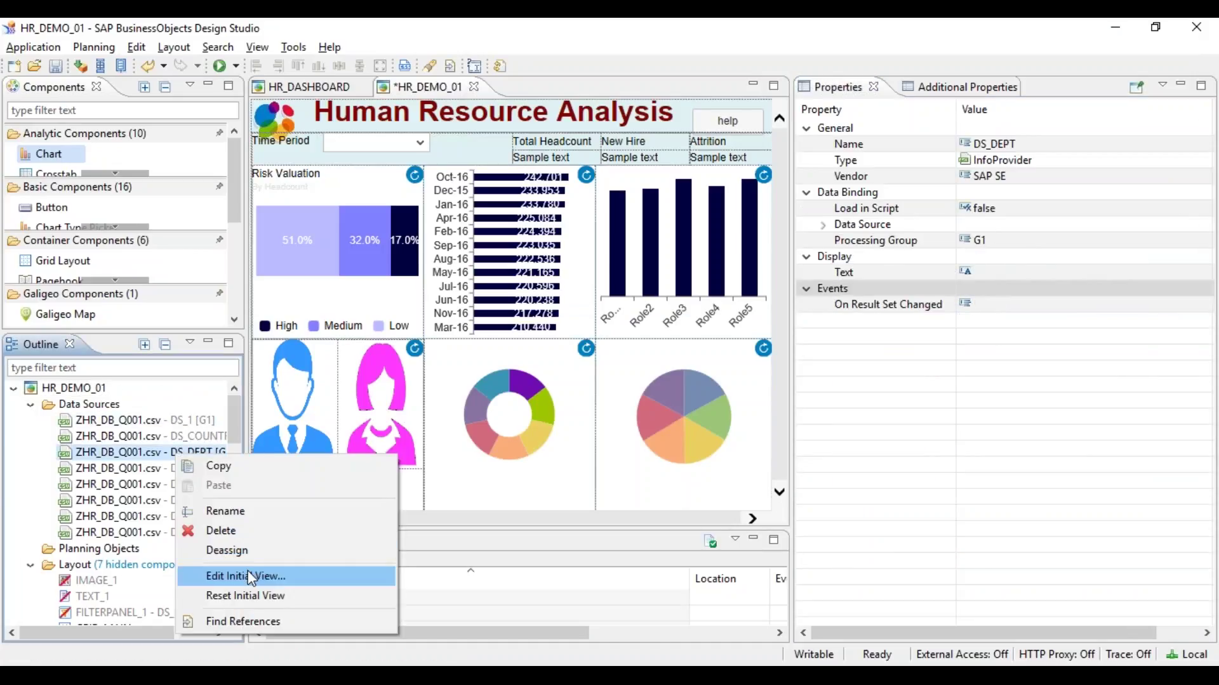
pyautogui.click(245, 577)
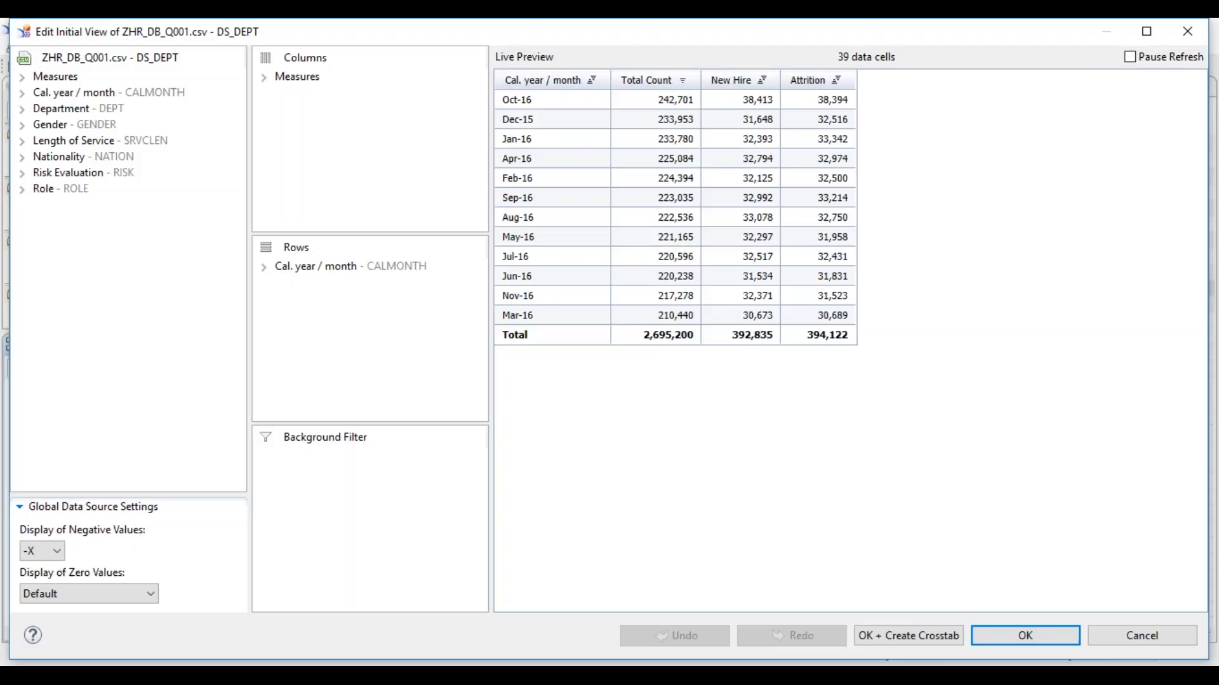
pyautogui.rightClick(338, 269)
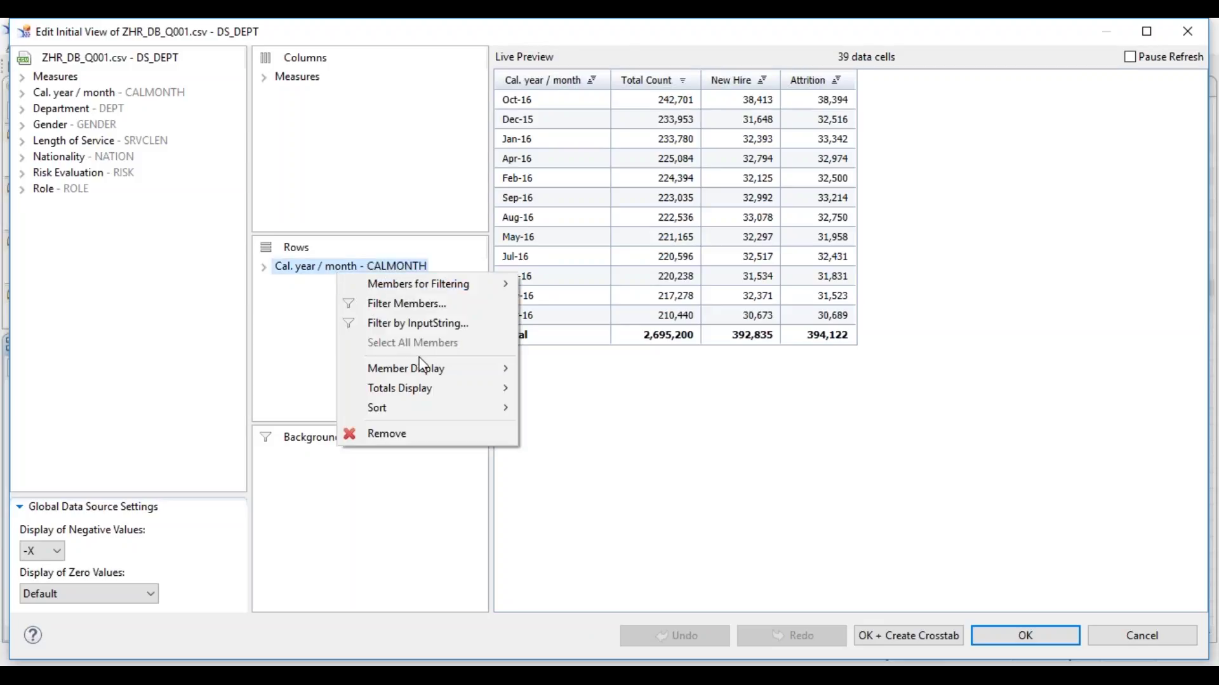
pyautogui.moveTo(423, 365)
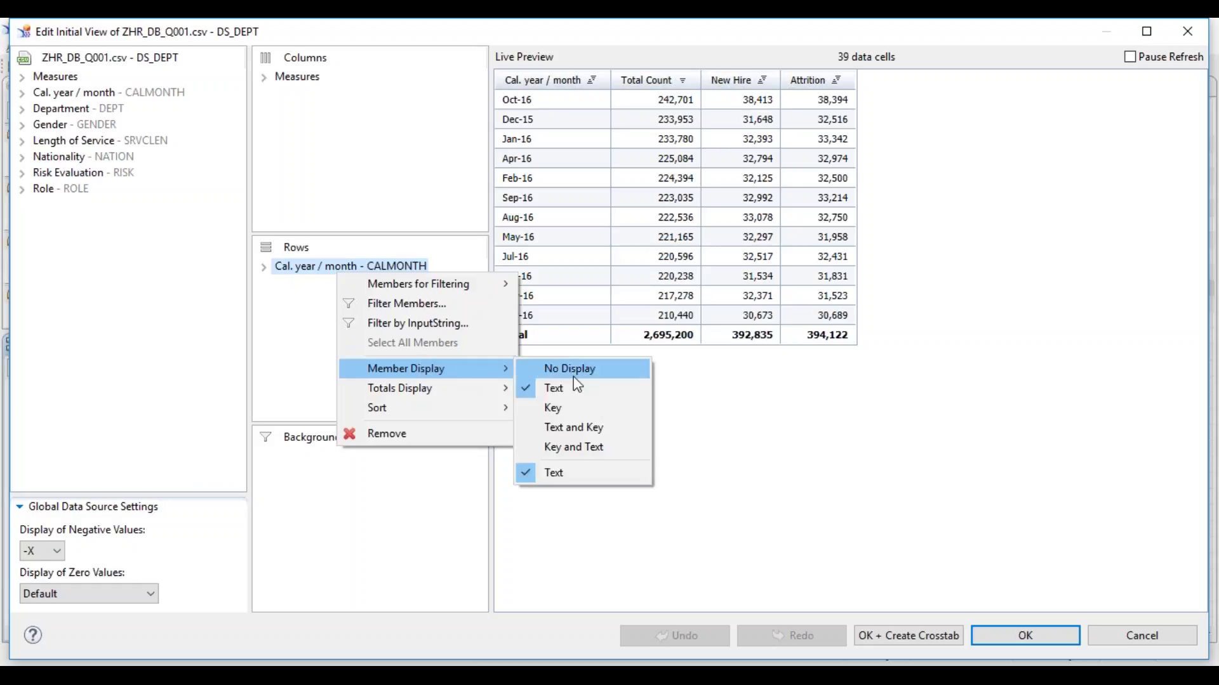
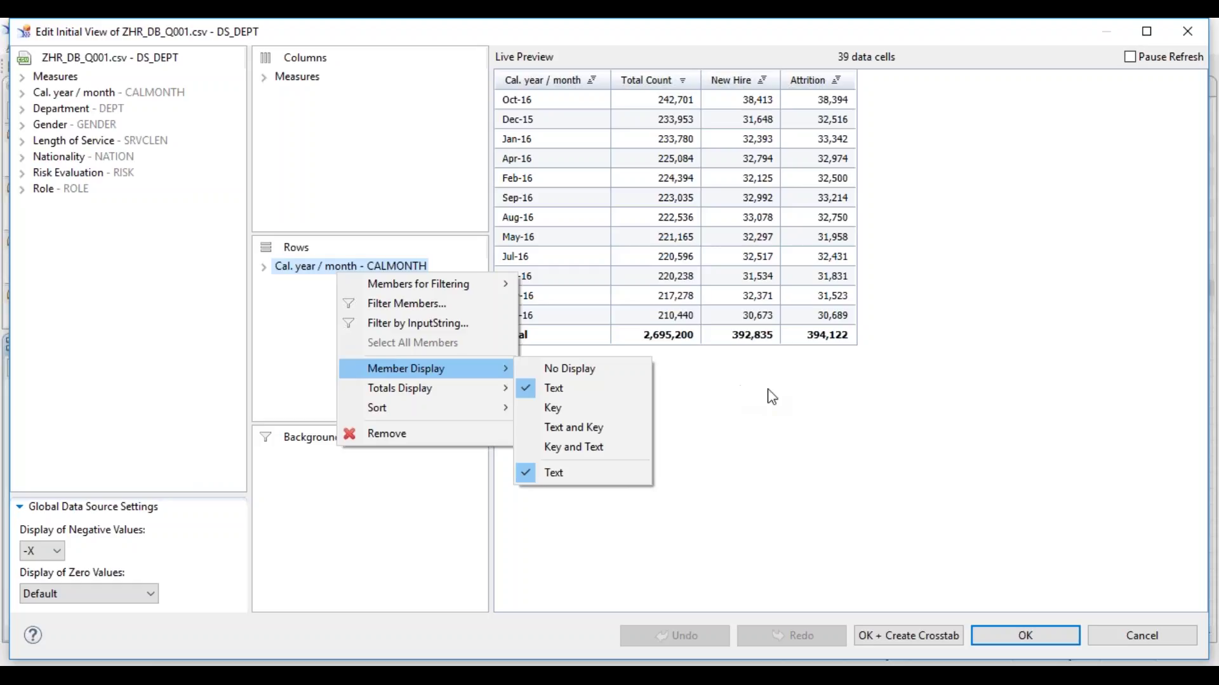
pyautogui.click(775, 404)
# Replace Cal. year / month with Department in the rows of DS_DEPT's initial view and apply it
pyautogui.moveTo(332, 269); pyautogui.dragTo(184, 283)
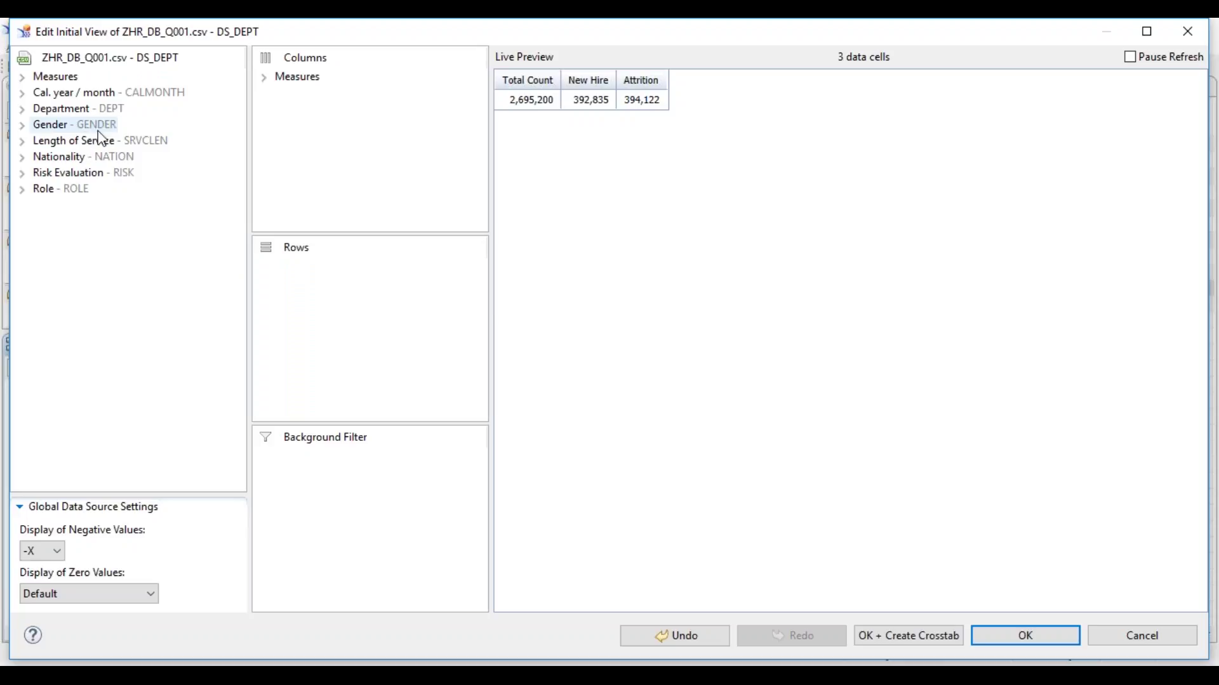
pyautogui.moveTo(76, 109); pyautogui.dragTo(356, 257)
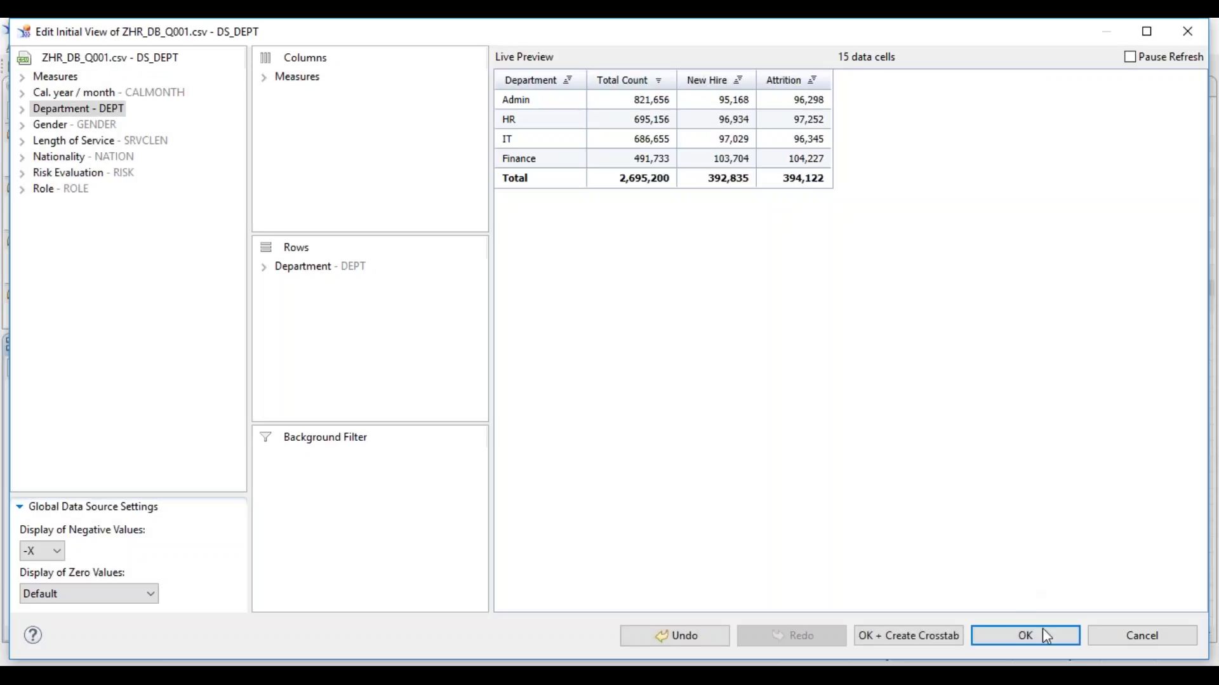
pyautogui.click(1047, 636)
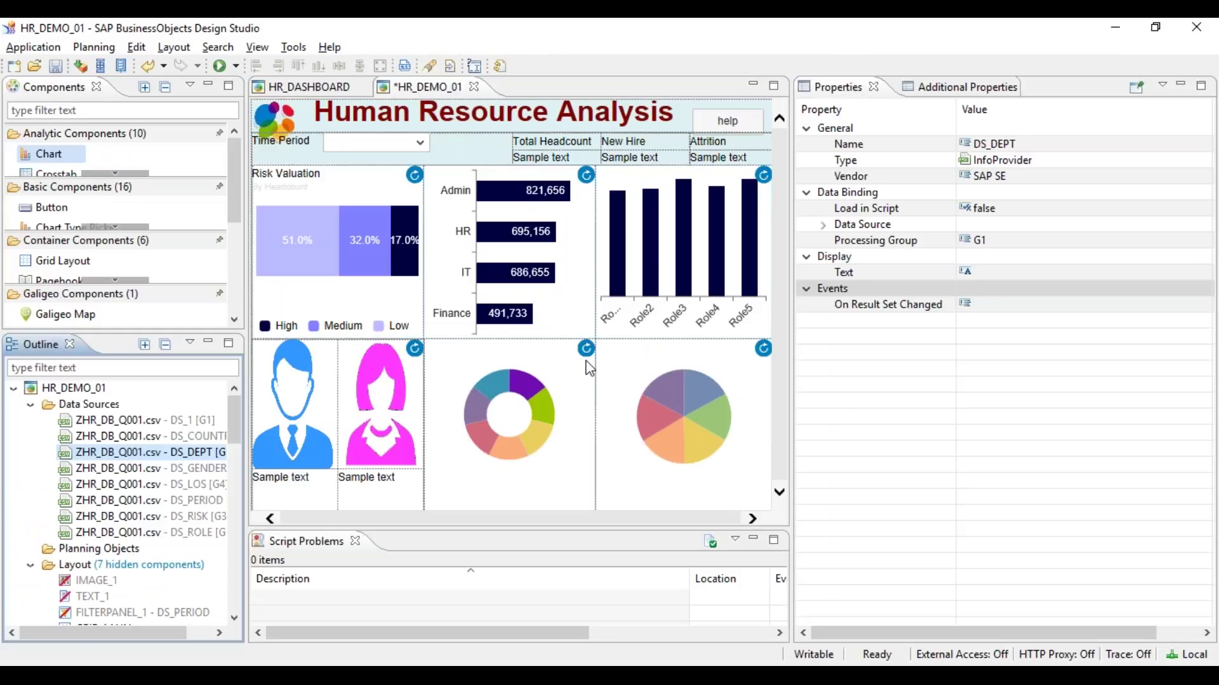
# Set the Visible property of the country doughnut chart to false
pyautogui.click(500, 363)
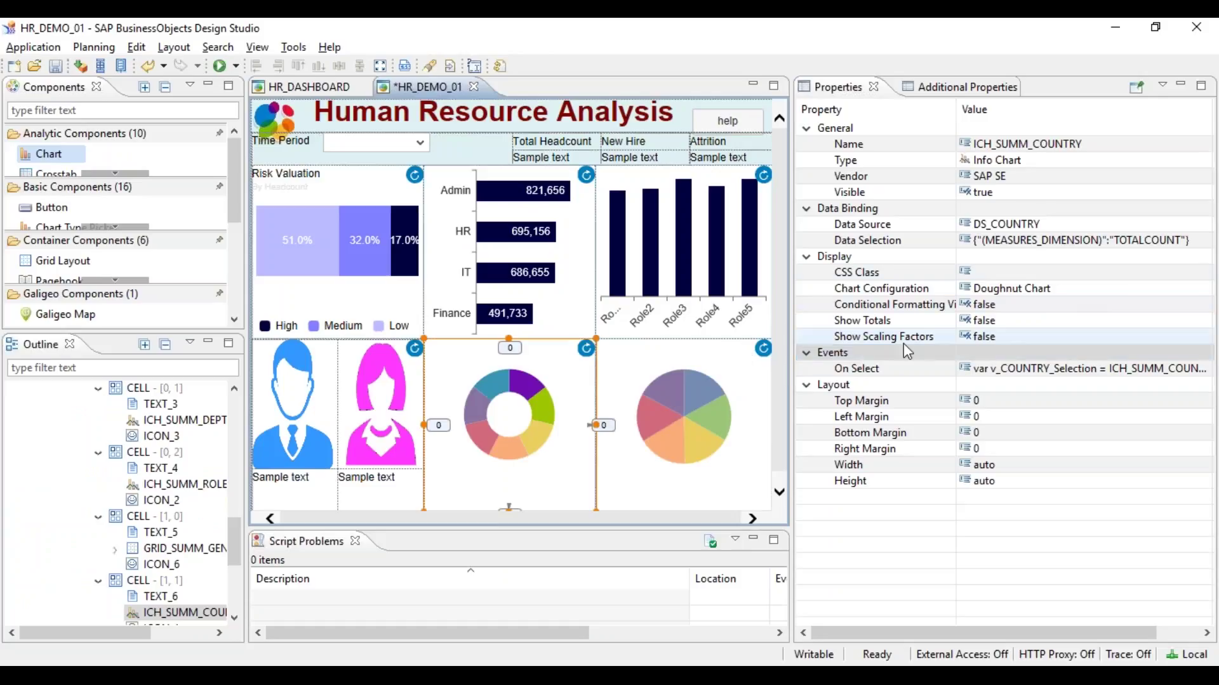
pyautogui.click(1095, 191)
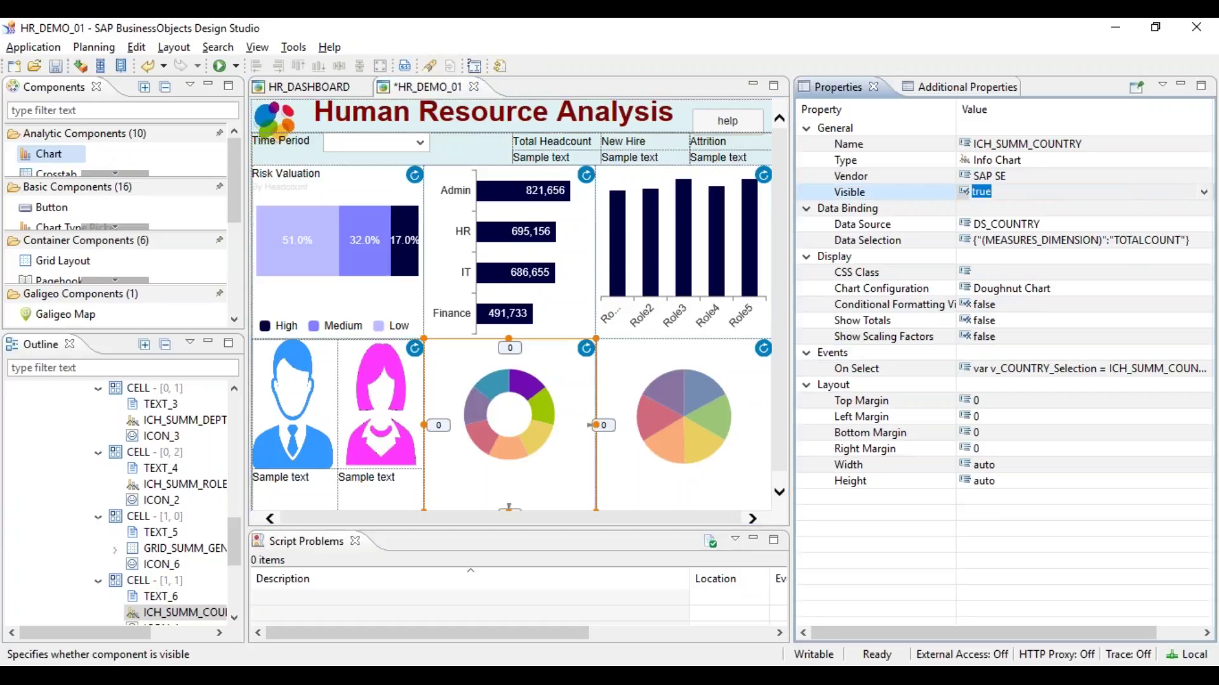
pyautogui.click(1204, 191)
pyautogui.click(1028, 207)
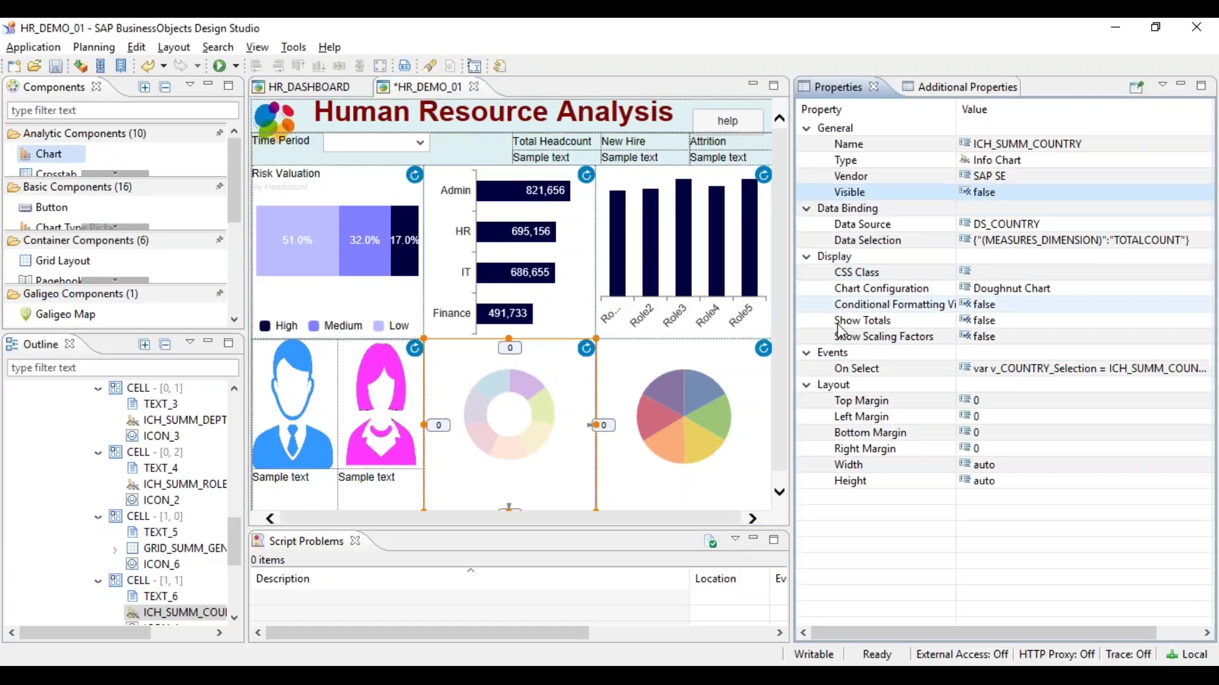
# Hide the country doughnut chart in the editor and create a Grid Layout in its parent CELL [1, 1]
pyautogui.rightClick(194, 611)
pyautogui.click(222, 571)
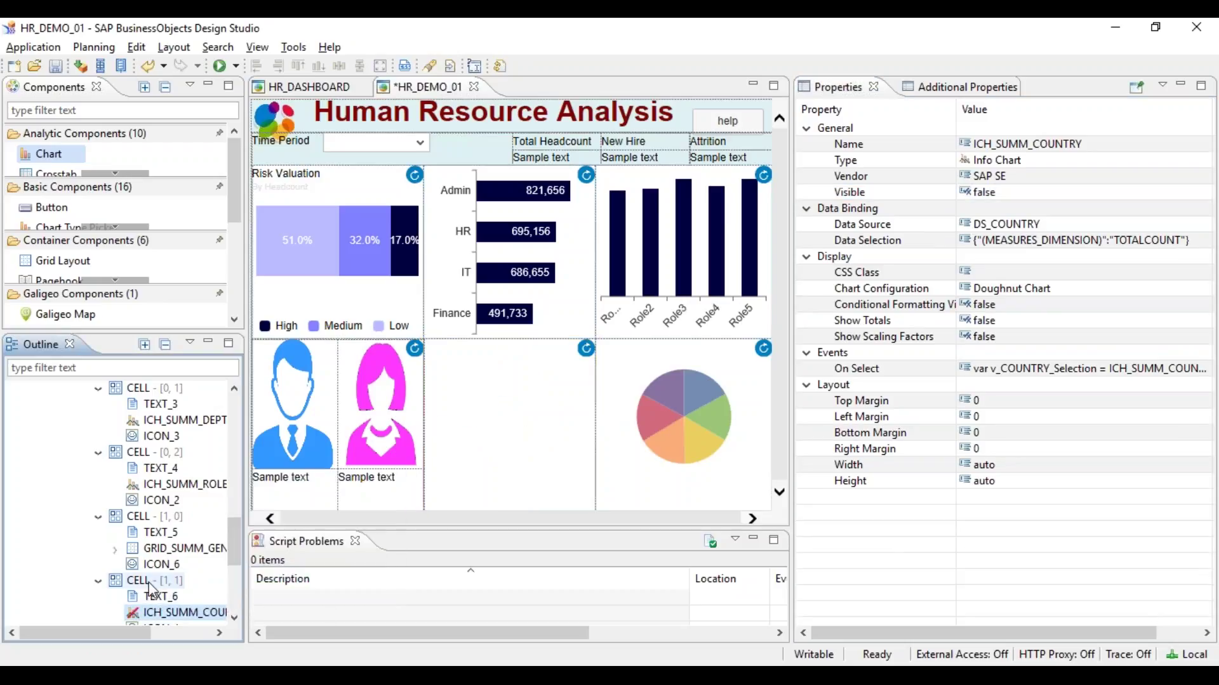
pyautogui.rightClick(152, 584)
pyautogui.moveTo(185, 589)
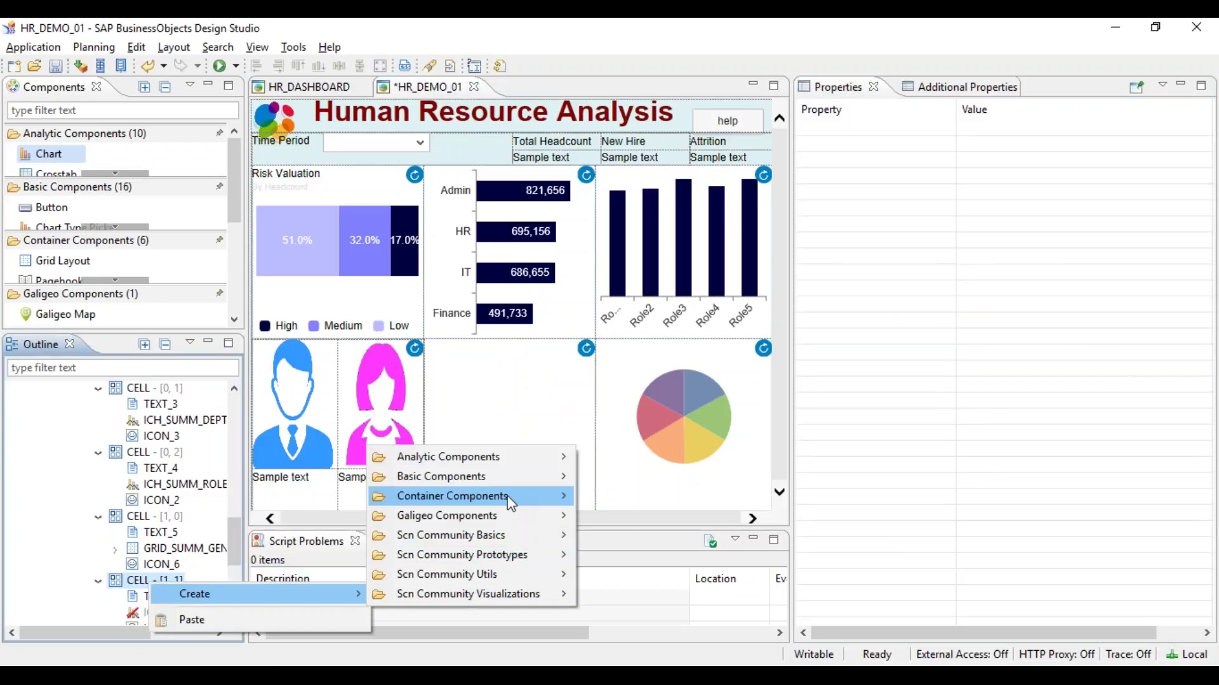
pyautogui.moveTo(519, 502)
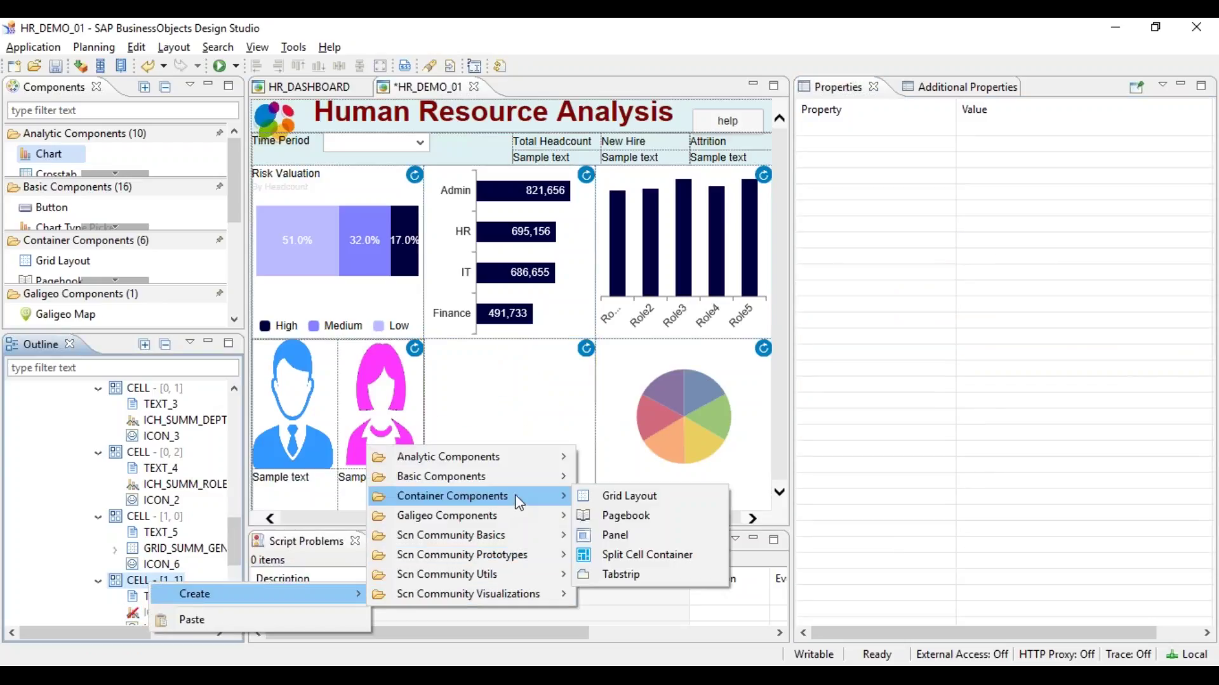
pyautogui.click(590, 496)
# Set the bottom and right margins of GRID_LAYOUT_1 to 0
pyautogui.click(977, 288)
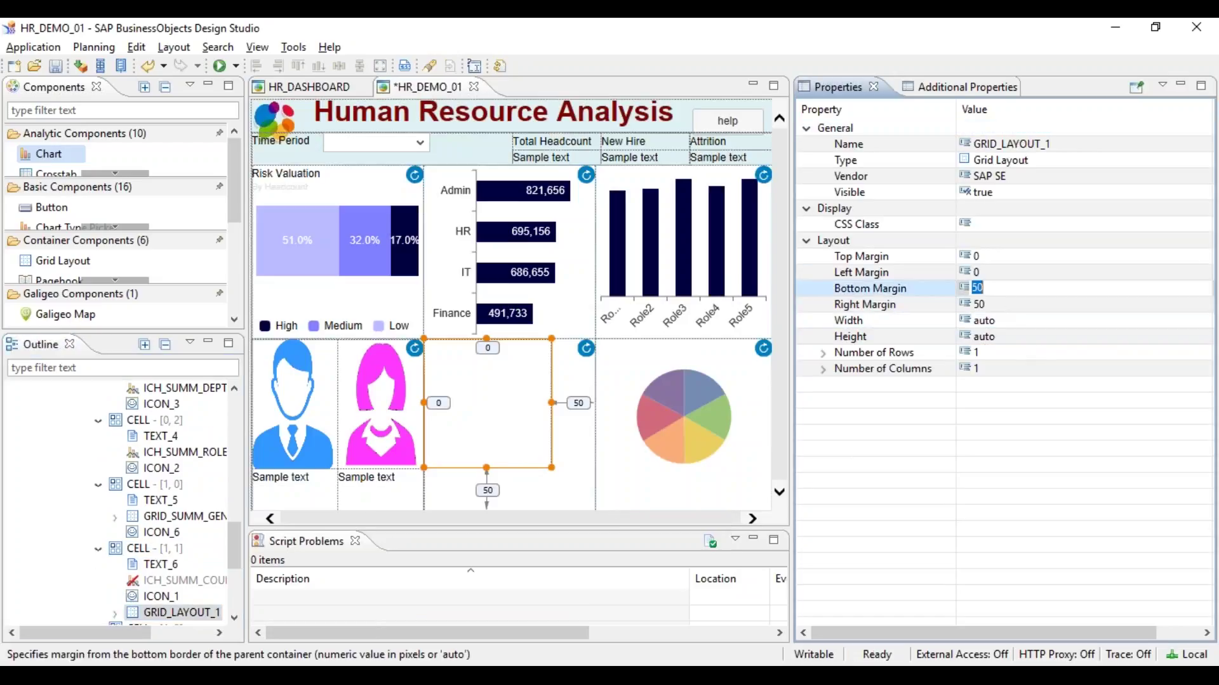
pyautogui.write('0')
pyautogui.click(995, 304)
pyautogui.write('0')
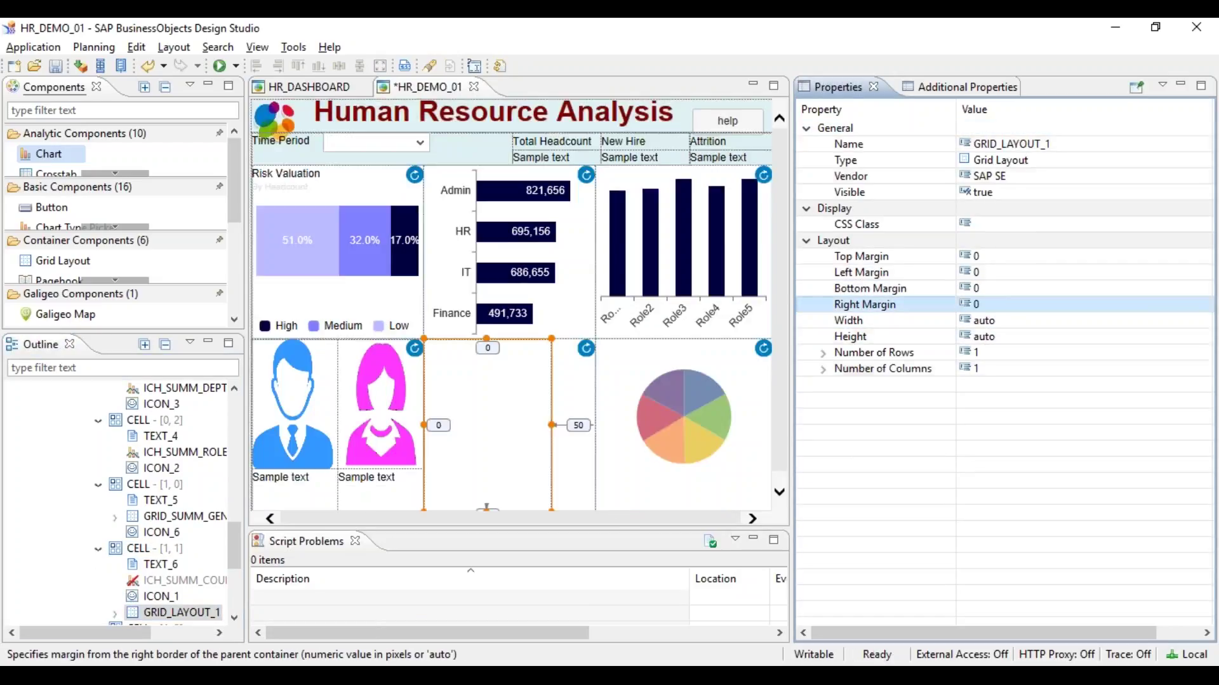
pyautogui.press('Return')
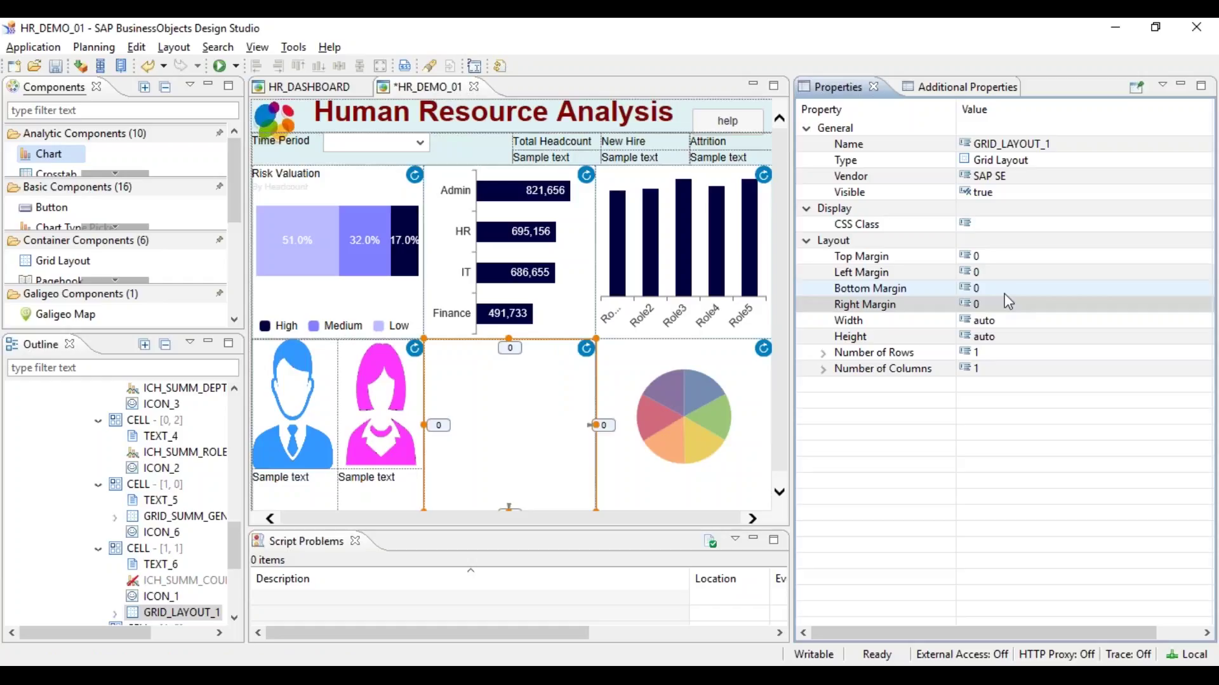
# Set GRID_LAYOUT_1 to 4 rows and 5 columns
pyautogui.click(981, 353)
pyautogui.write('4')
pyautogui.press('Return')
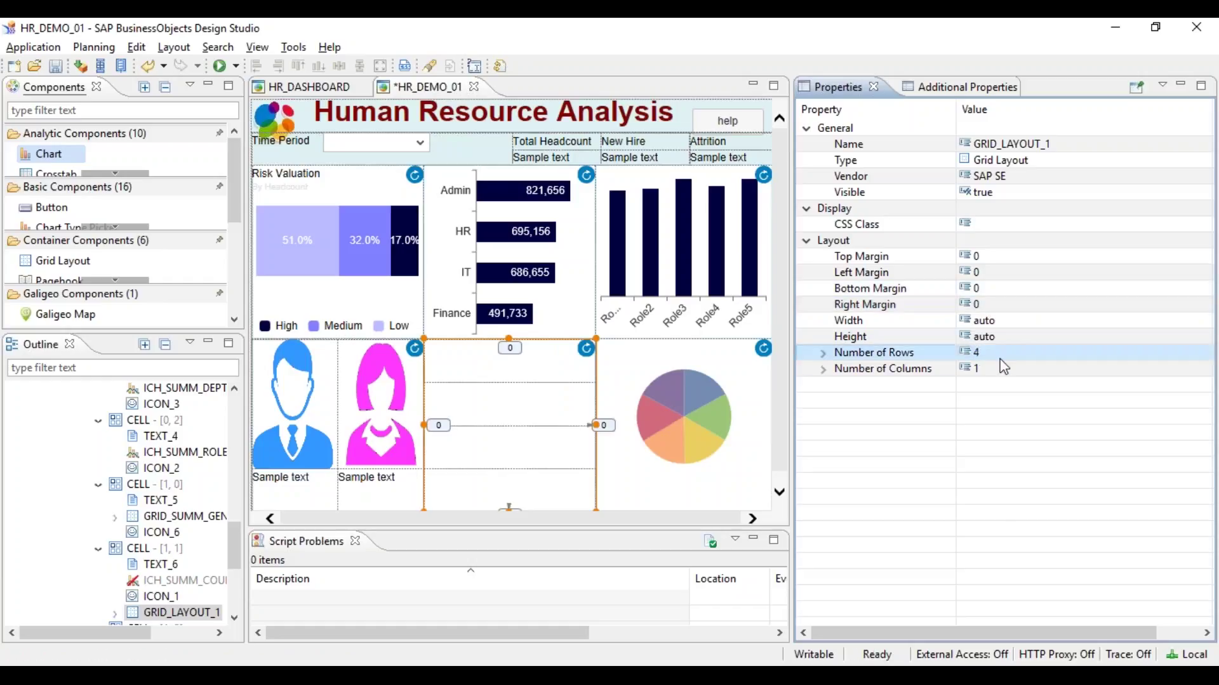
pyautogui.click(994, 372)
pyautogui.write('5')
pyautogui.press('Return')
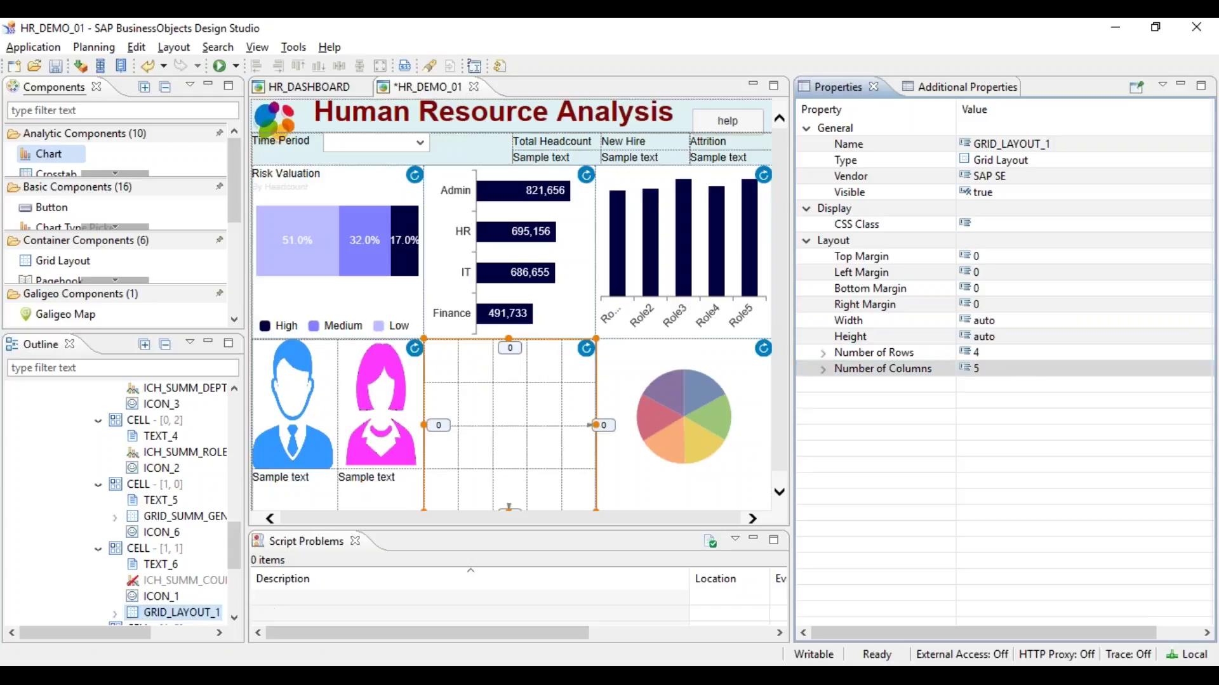
# Create a Text component in CELL [0, 0] of GRID_LAYOUT_1
pyautogui.click(116, 613)
pyautogui.click(175, 406)
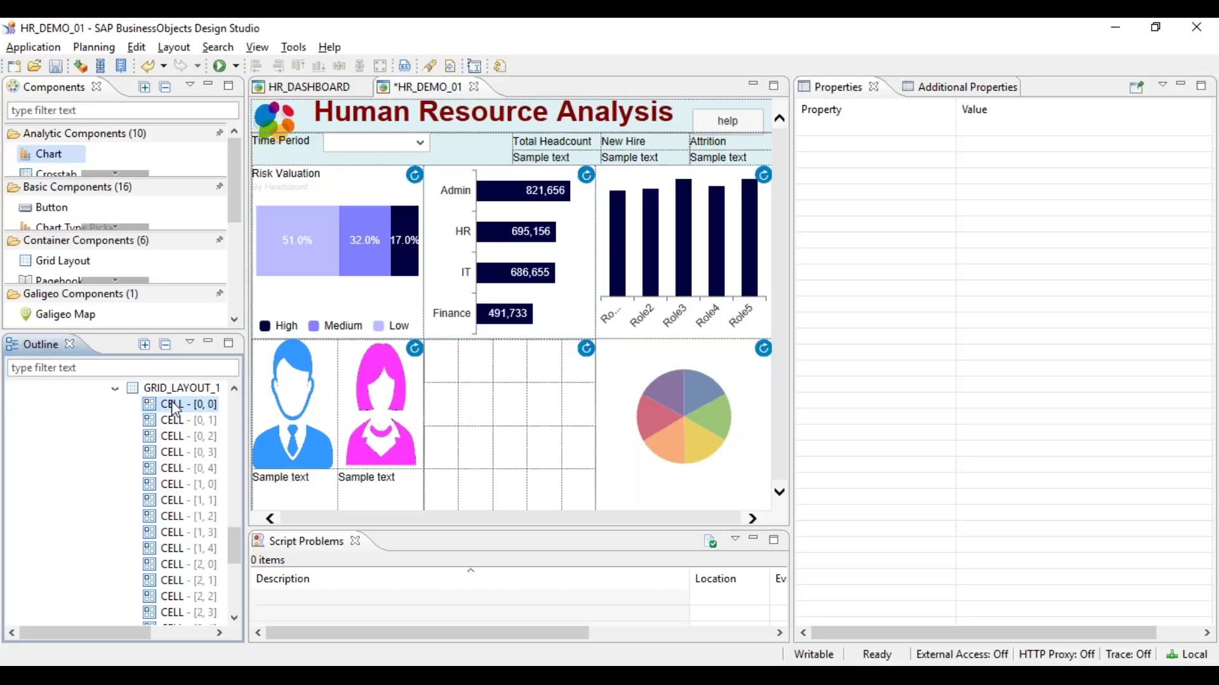
pyautogui.rightClick(174, 405)
pyautogui.moveTo(223, 418)
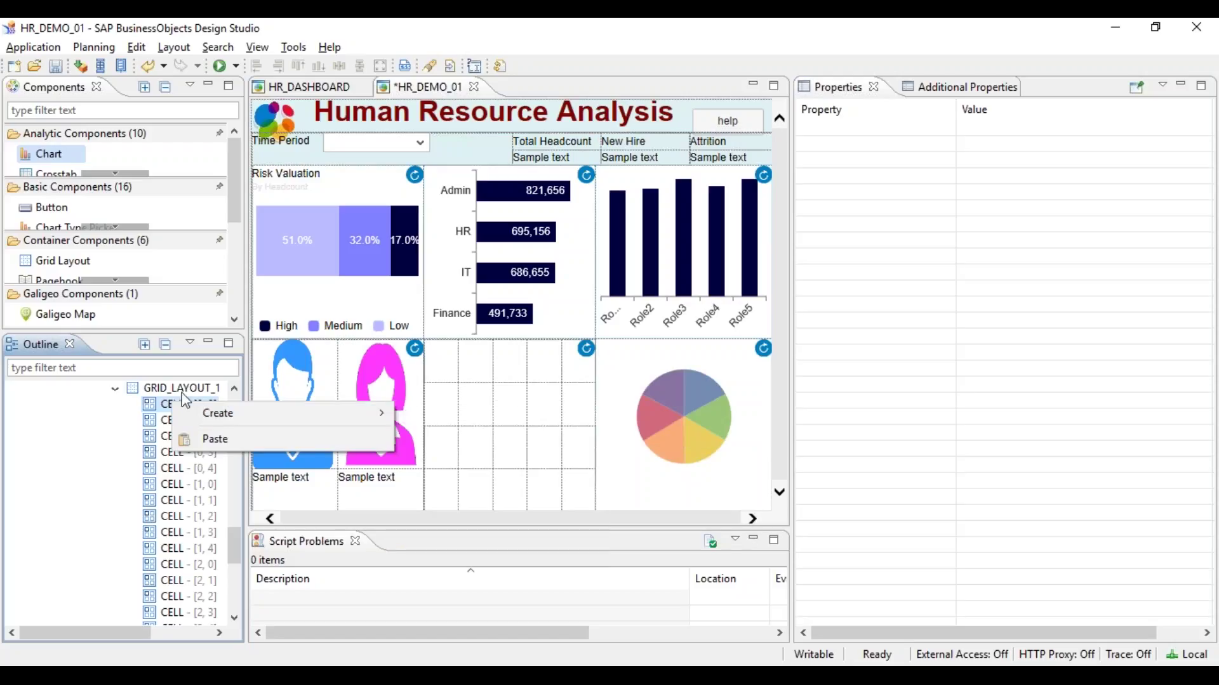
pyautogui.moveTo(463, 433)
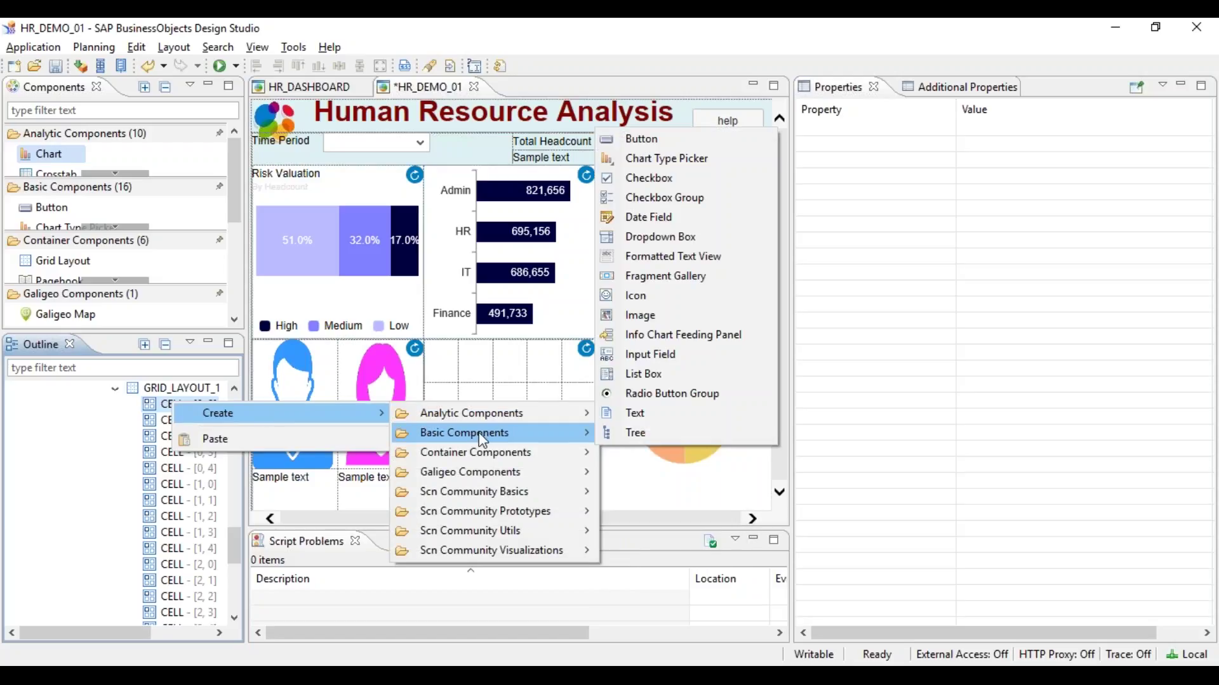
pyautogui.click(635, 415)
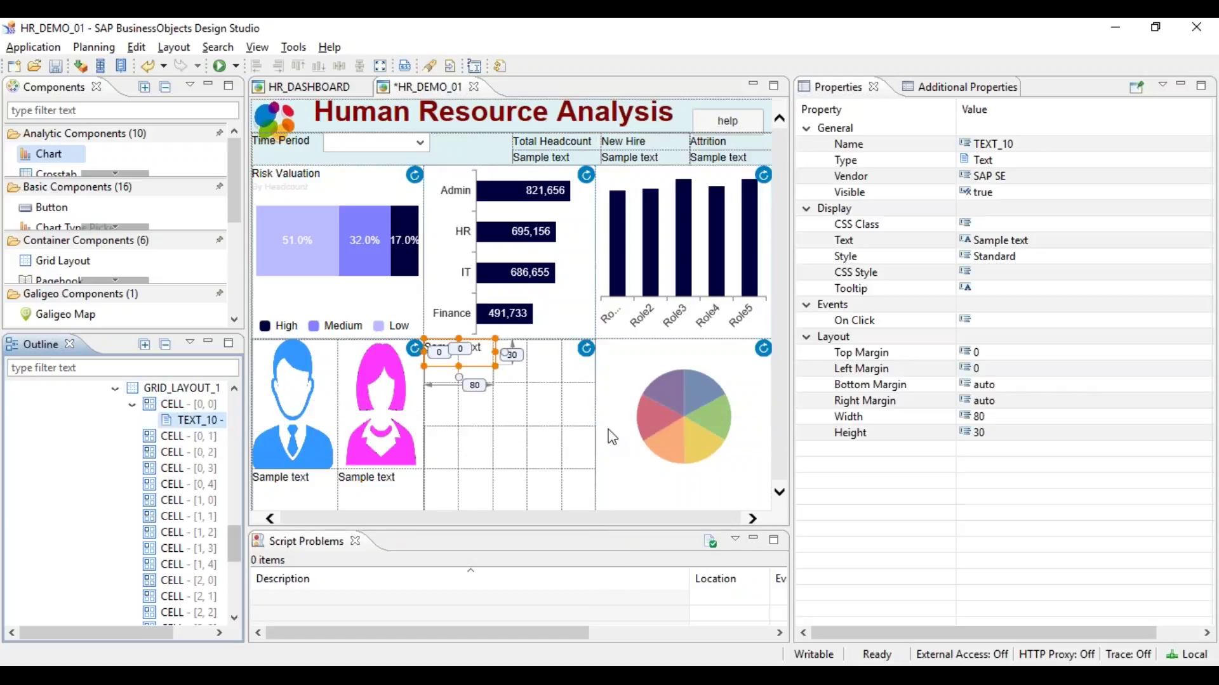
# Set the width and height of the text component in CELL [0, 0] to auto
pyautogui.click(1016, 434)
pyautogui.click(1006, 417)
pyautogui.write('auto')
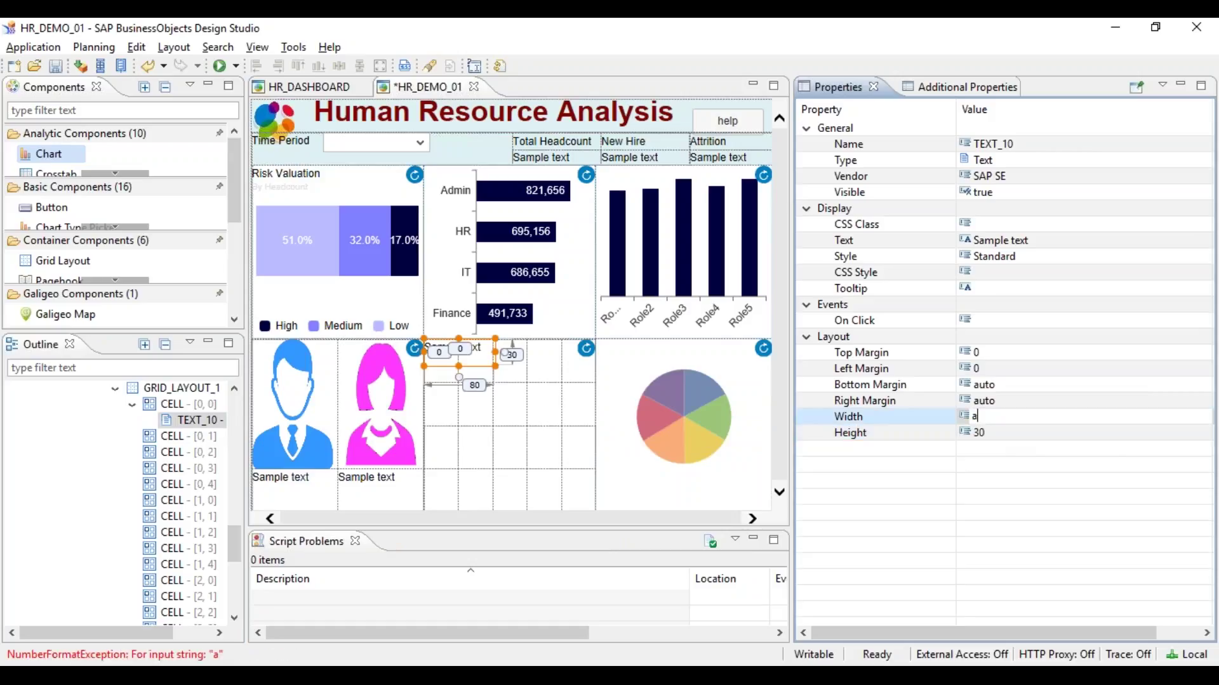
pyautogui.press('Return')
pyautogui.click(1006, 433)
pyautogui.write('auto')
pyautogui.press('Return')
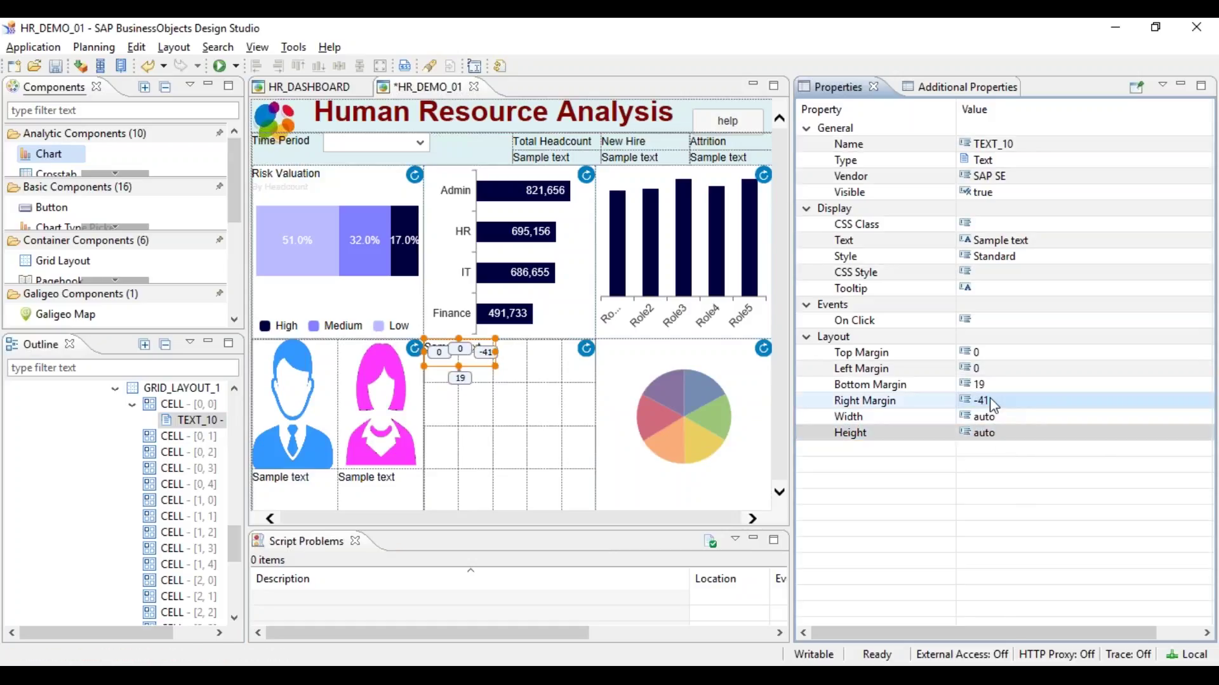
# Set the right and bottom margins of the text component in CELL [0, 0] to 0
pyautogui.click(989, 402)
pyautogui.write('0')
pyautogui.press('Return')
pyautogui.click(988, 385)
pyautogui.write('0')
pyautogui.press('Return')
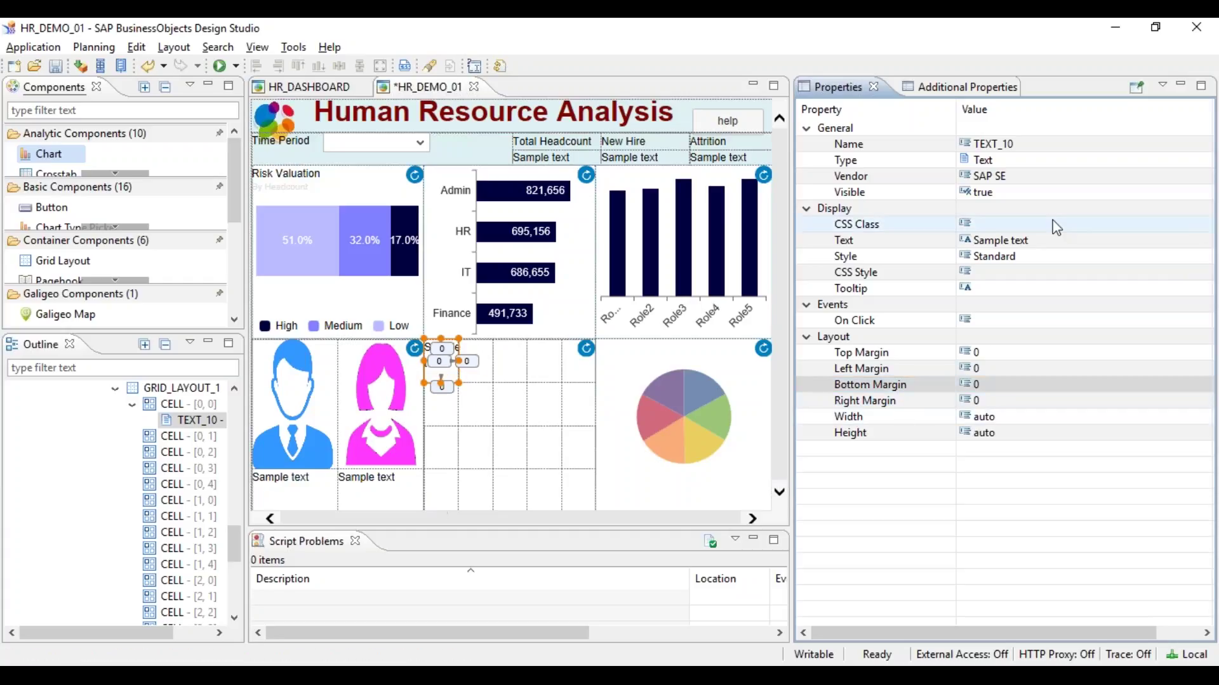
# Clear the sample text from the text component in CELL [0, 0]
pyautogui.click(1053, 240)
pyautogui.press('BackSpace')
pyautogui.press('Return')
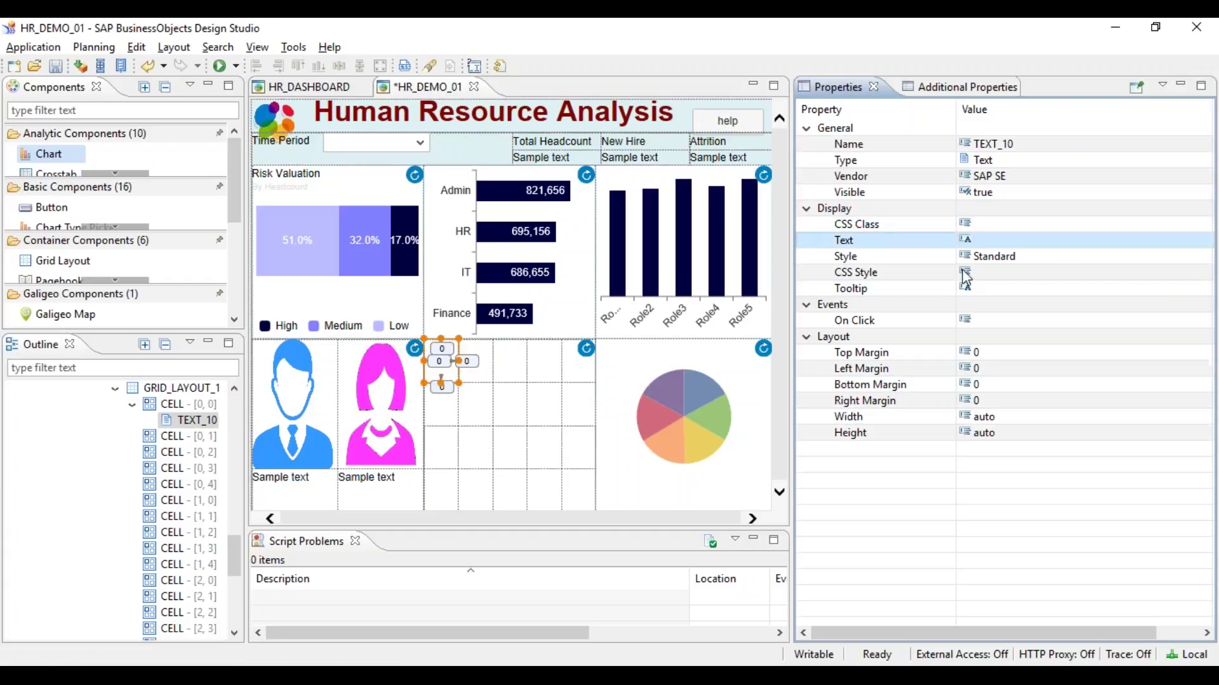
pyautogui.click(1045, 242)
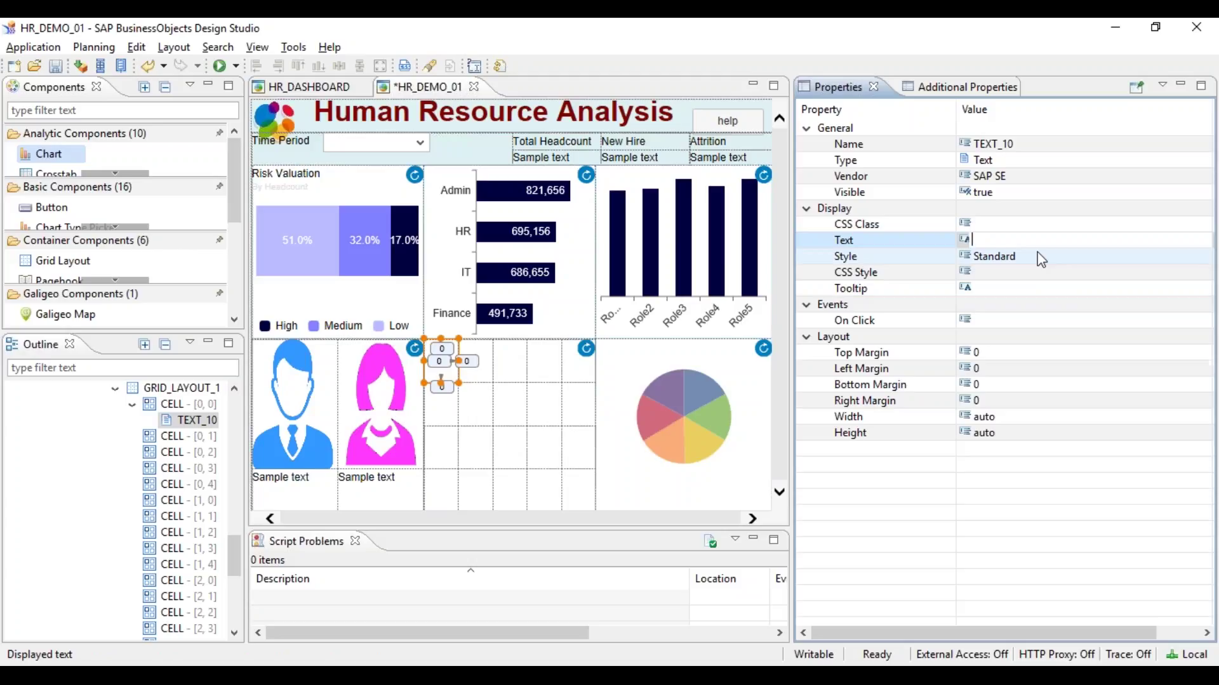
# Check the DS_DEPT and DS_GENDER data sources and return to the text component in the new grid
pyautogui.moveTo(238, 534); pyautogui.dragTo(238, 402)
pyautogui.rightClick(196, 456)
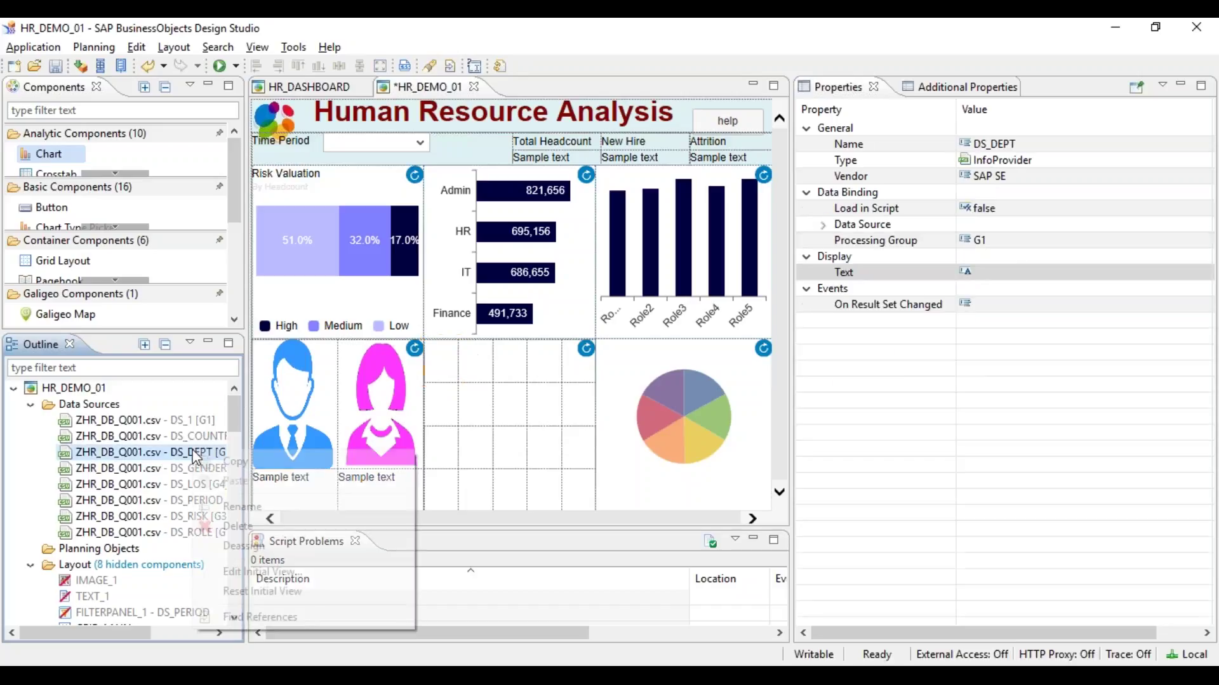
pyautogui.click(190, 468)
pyautogui.click(191, 468)
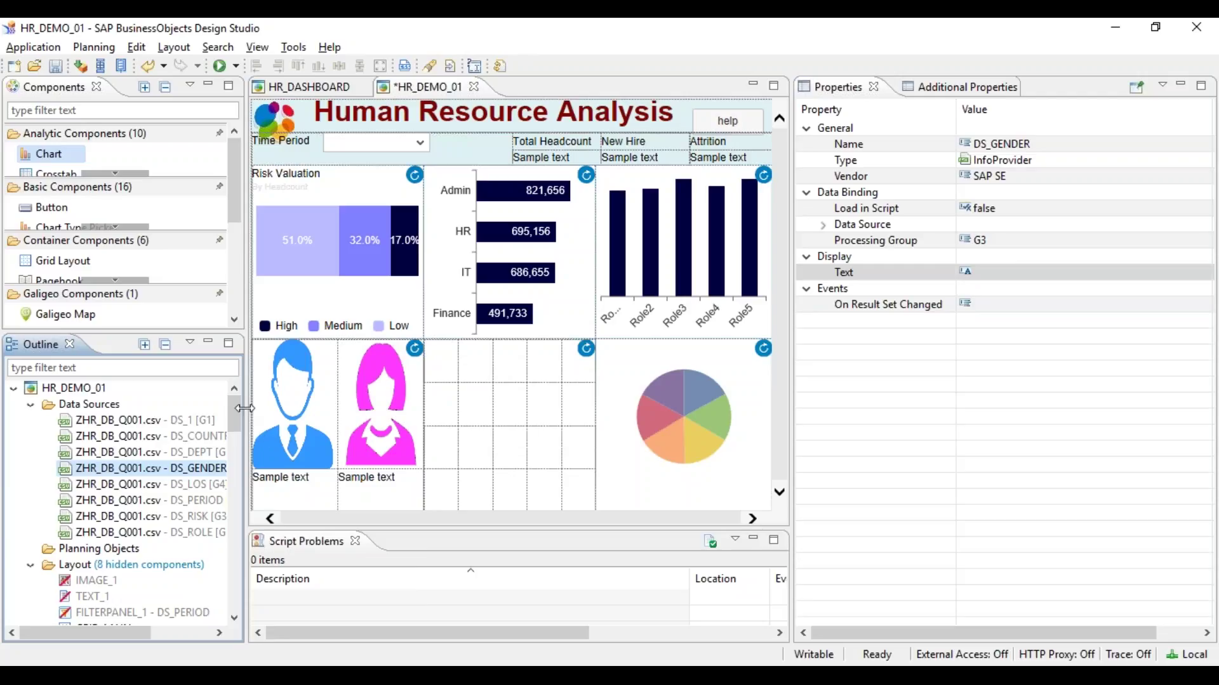
pyautogui.click(443, 353)
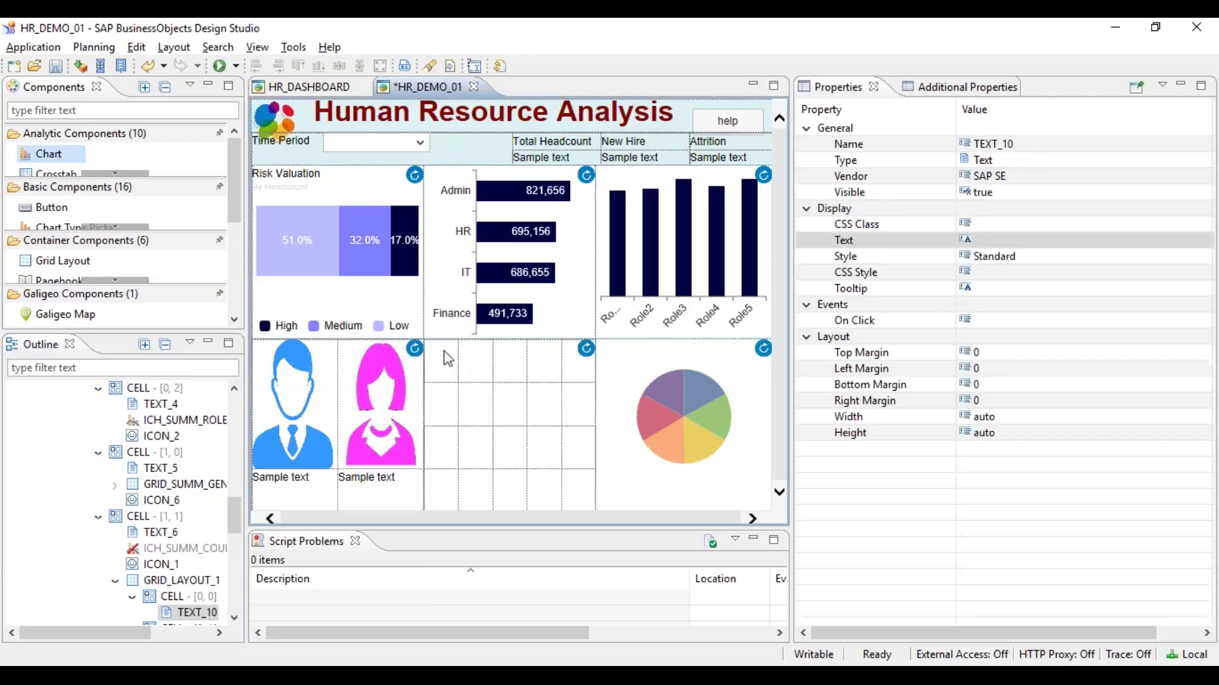
# Resize GRID_LAYOUT_1 to 3 rows and 3 columns
pyautogui.click(197, 583)
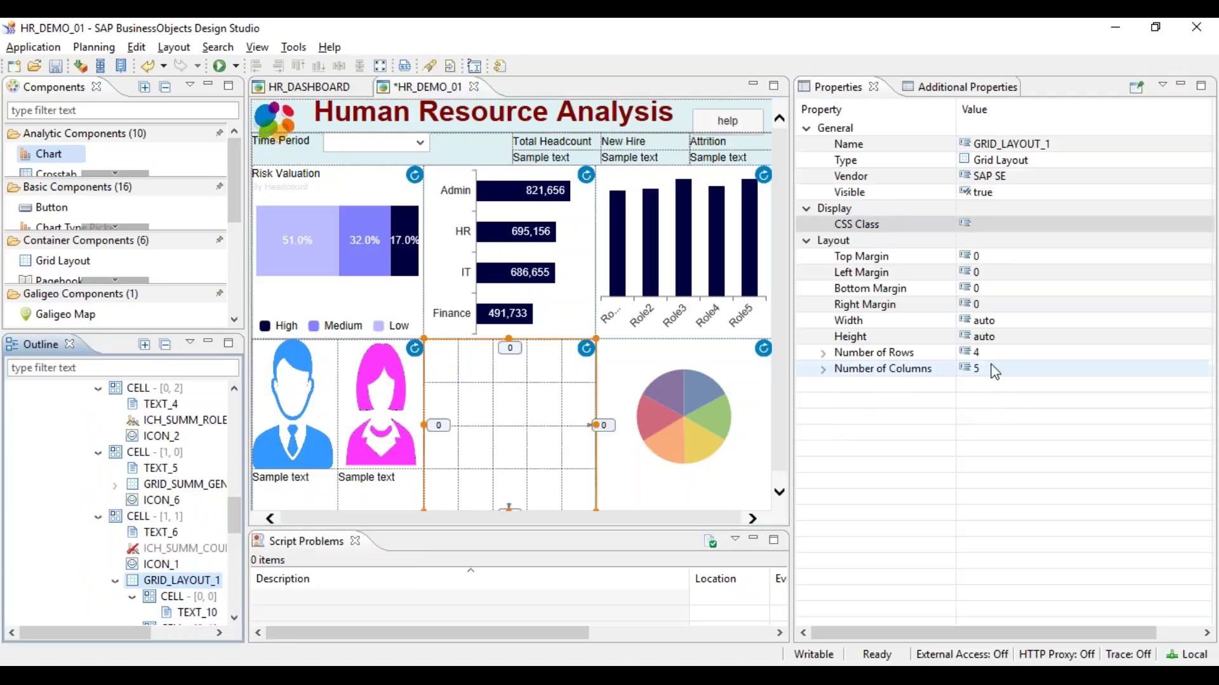
pyautogui.click(975, 352)
pyautogui.write('3')
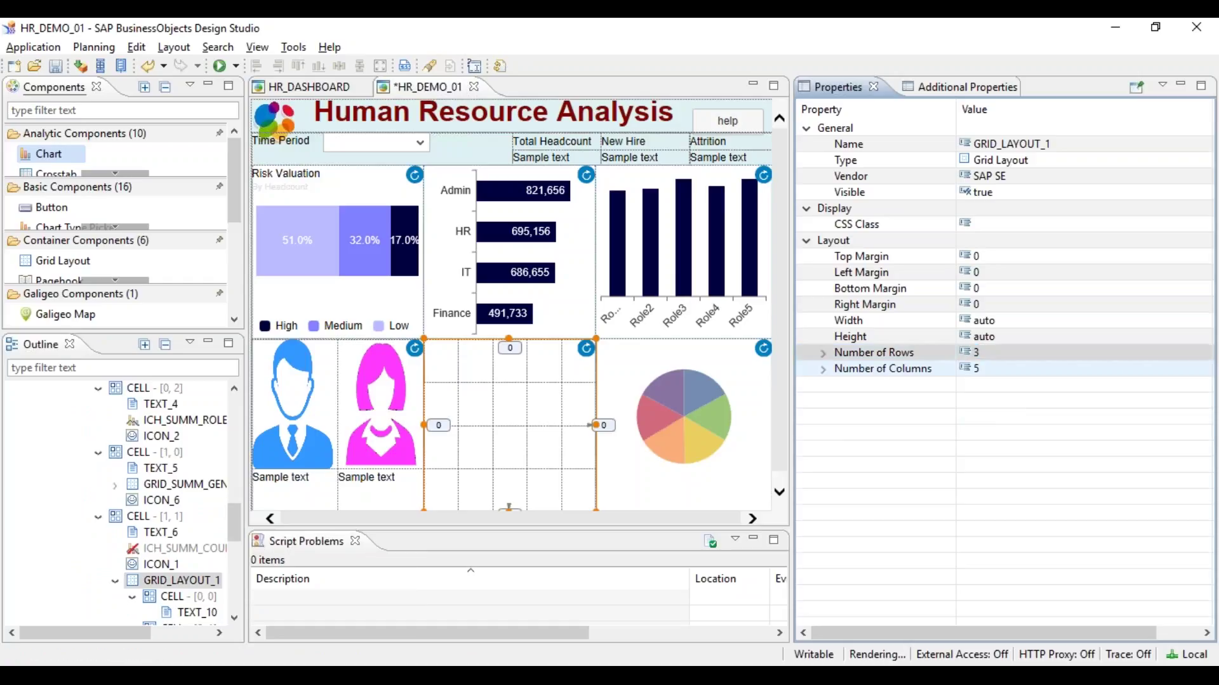
pyautogui.press('Tab')
pyautogui.write('3')
pyautogui.press('Return')
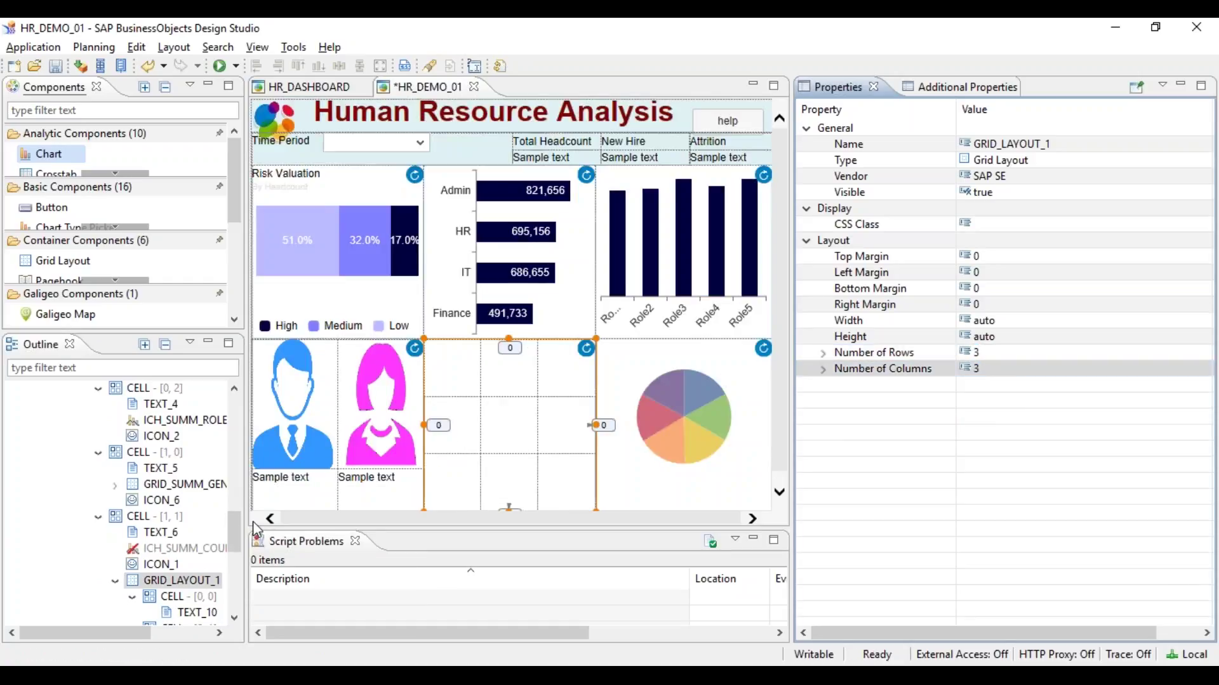
# Reduce the number of columns of GRID_LAYOUT_1 to 2
pyautogui.click(193, 612)
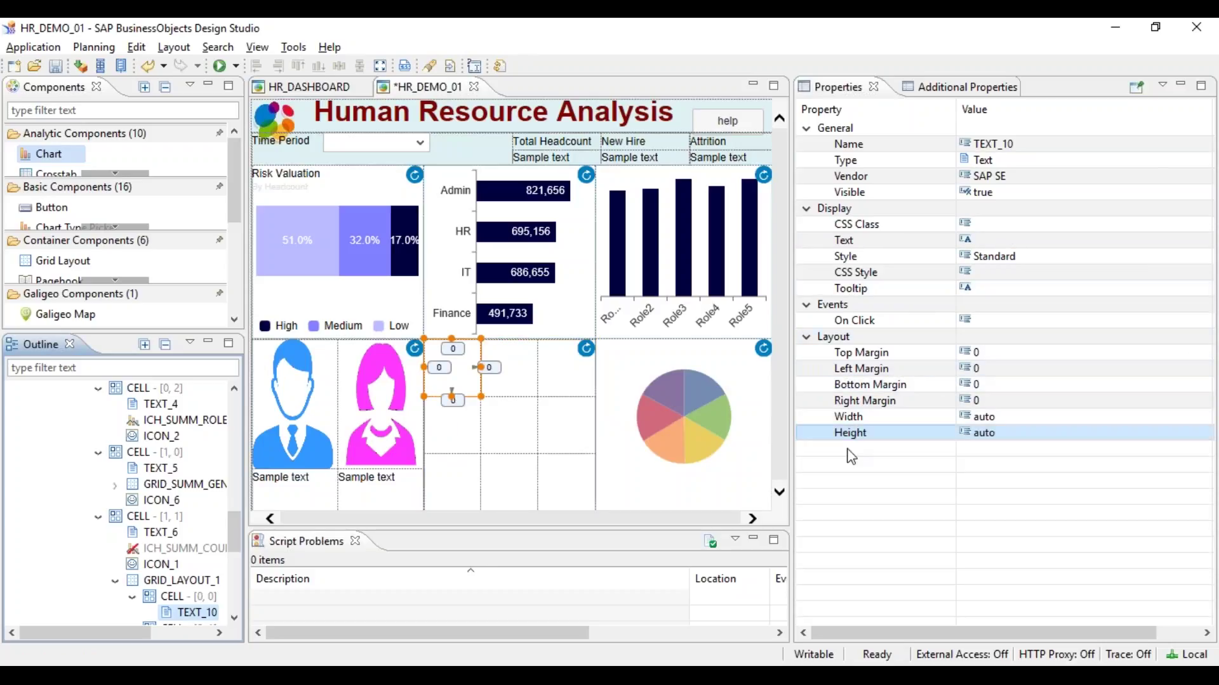
pyautogui.click(179, 581)
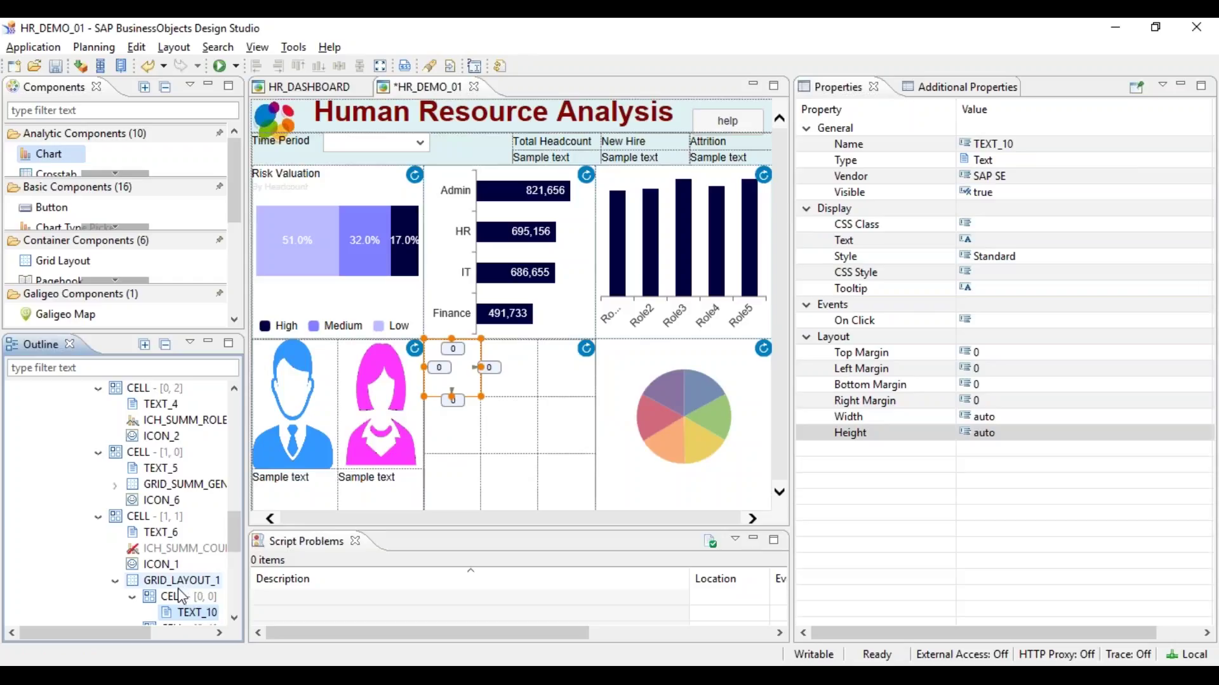
pyautogui.click(1042, 369)
pyautogui.write('2')
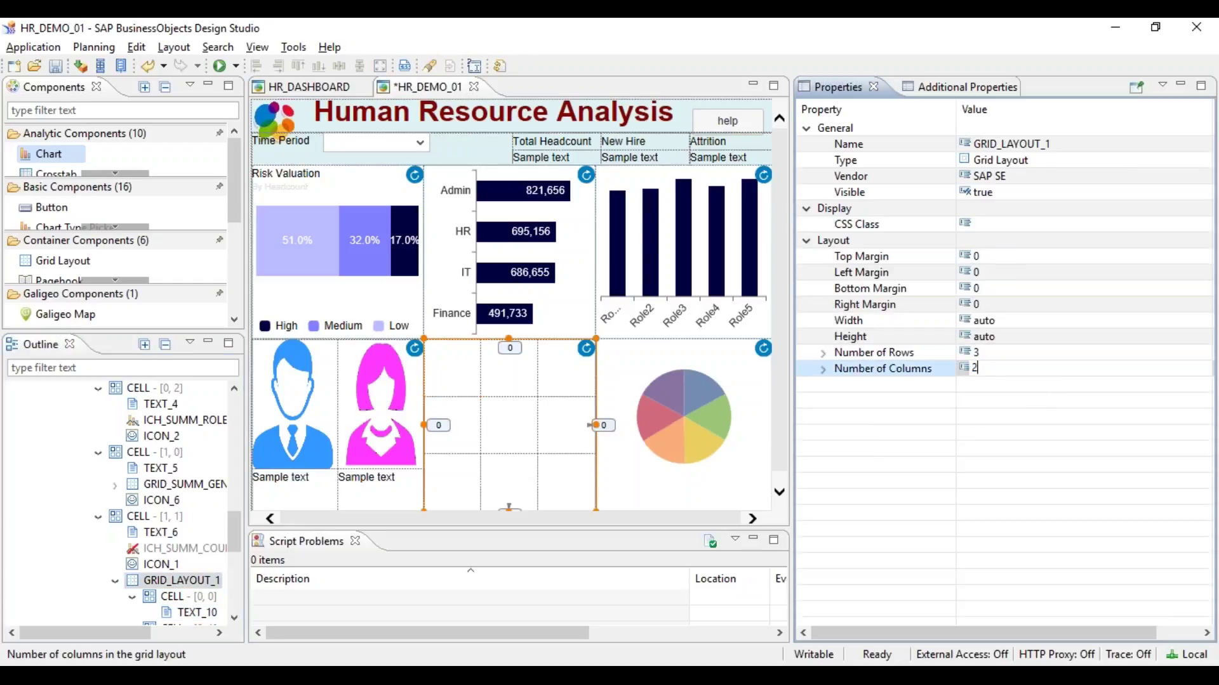
pyautogui.press('Return')
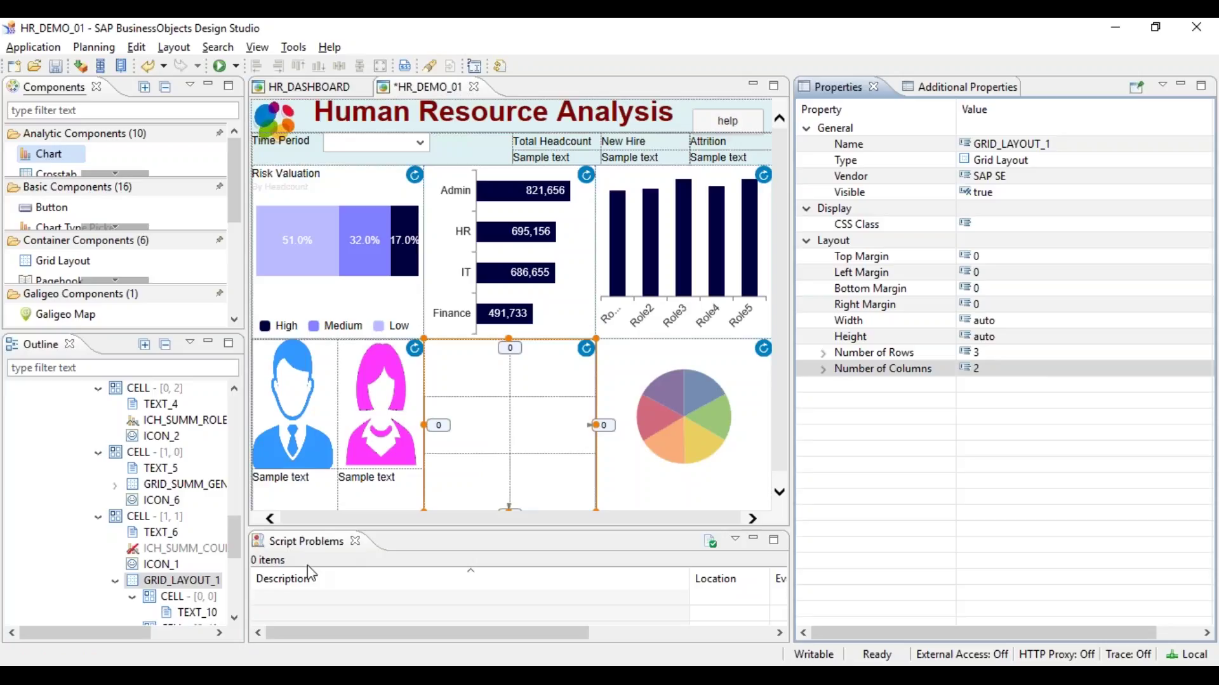
# Set the displayed text of TEXT_10 in the grid's first cell to Male
pyautogui.click(191, 613)
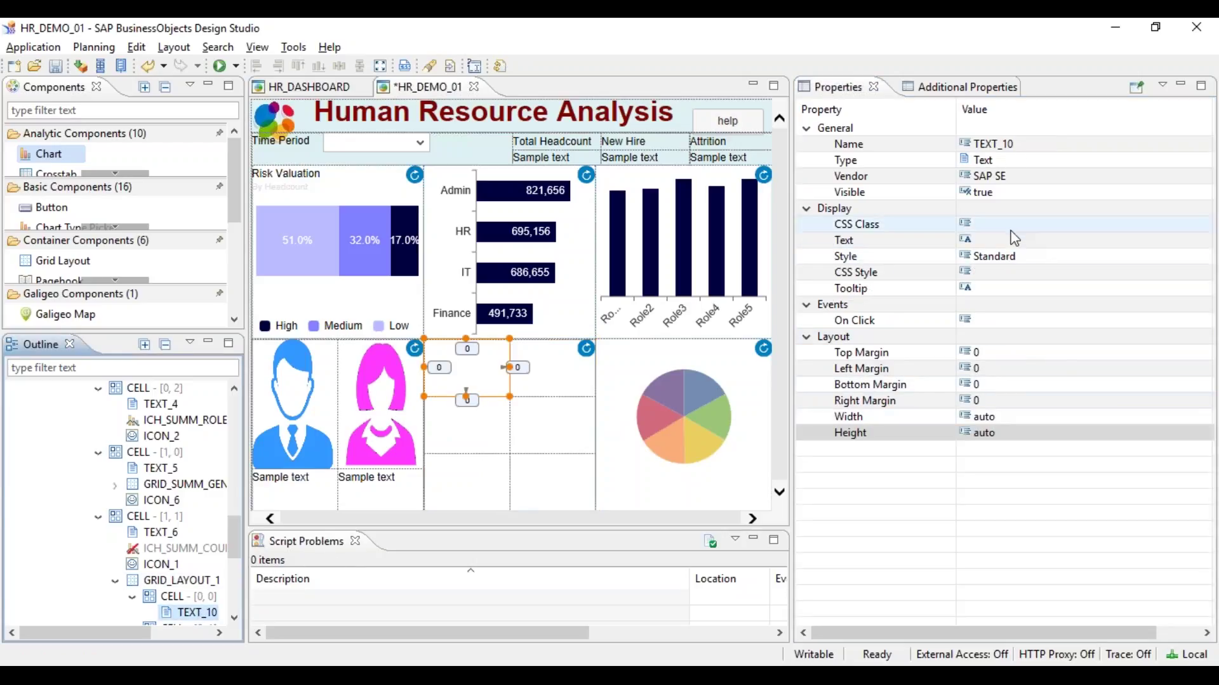
pyautogui.click(1015, 240)
pyautogui.write('Male')
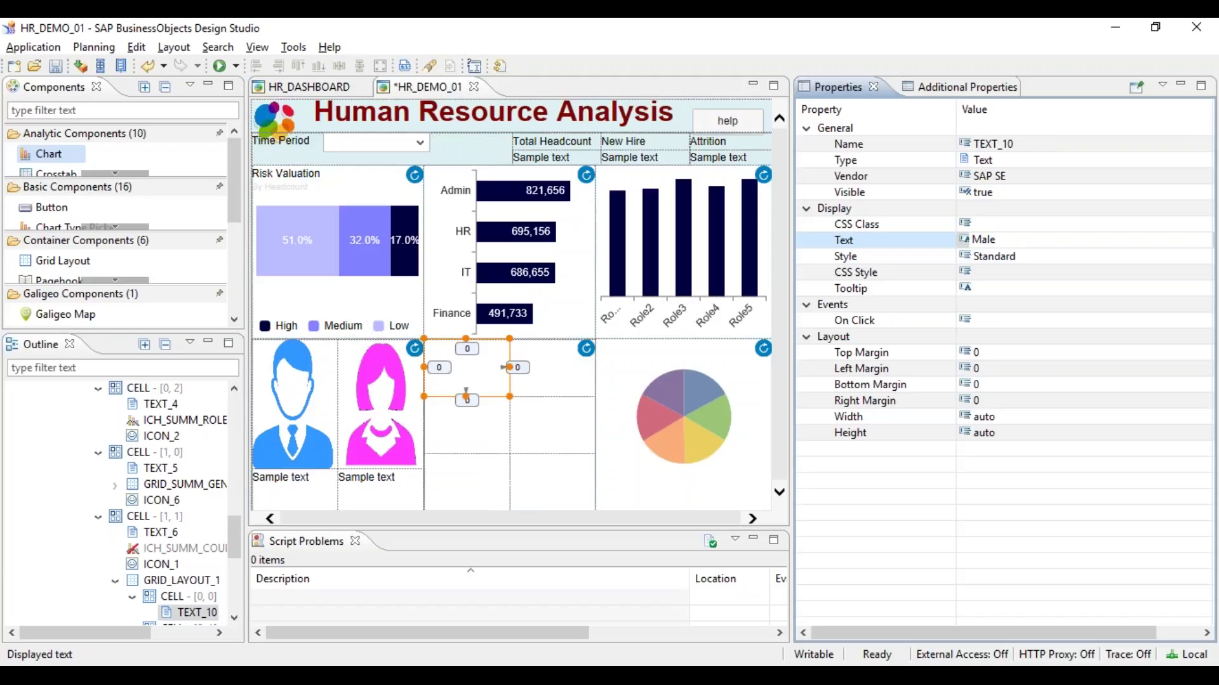
pyautogui.press('Return')
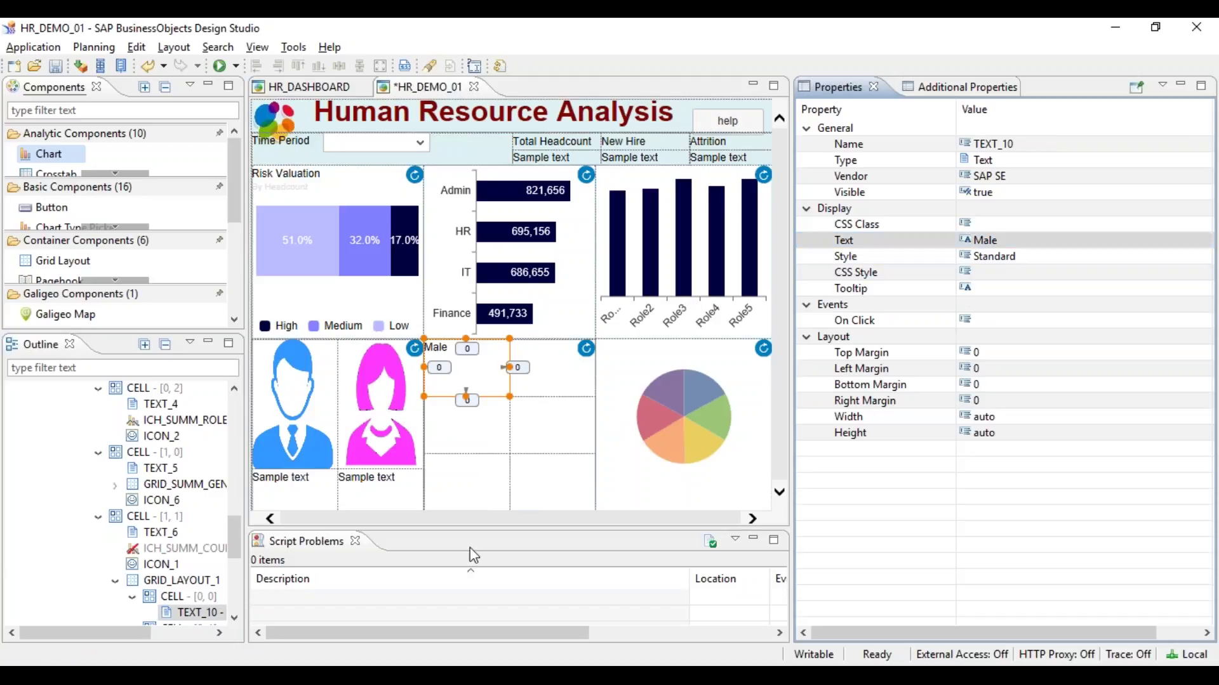
# Paste a copy of the Male text component into CELL [0, 1] of the grid and set its text to Female
pyautogui.moveTo(234, 543); pyautogui.dragTo(233, 561)
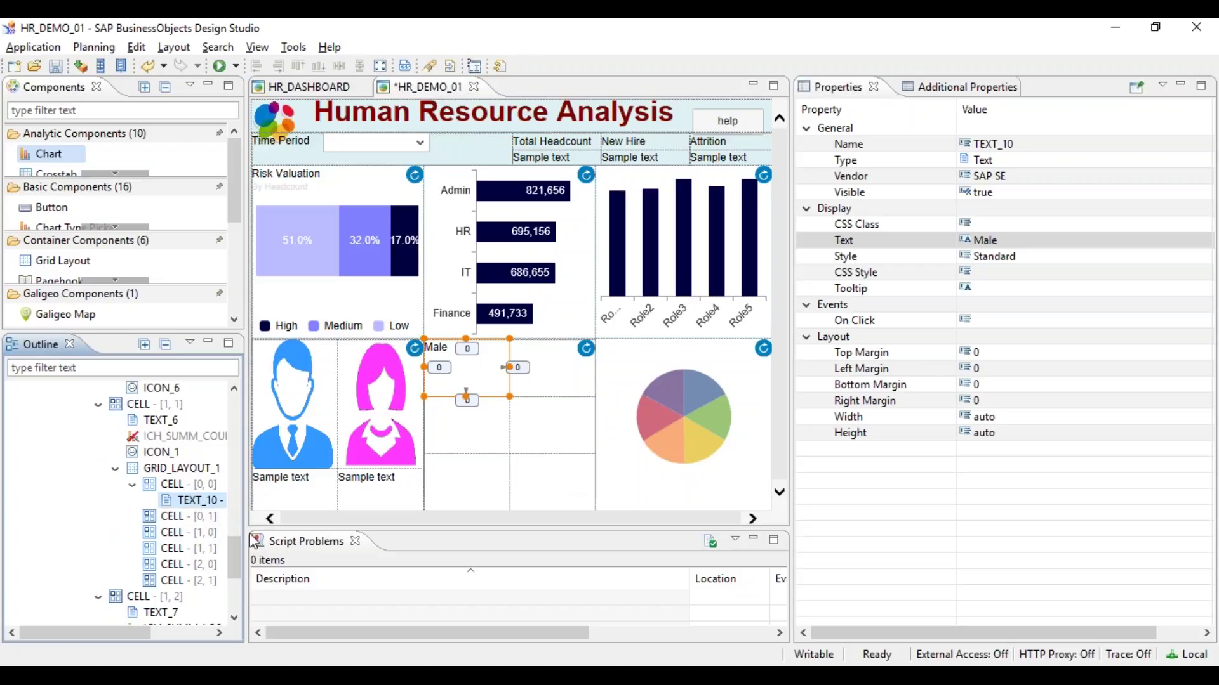
pyautogui.click(202, 516)
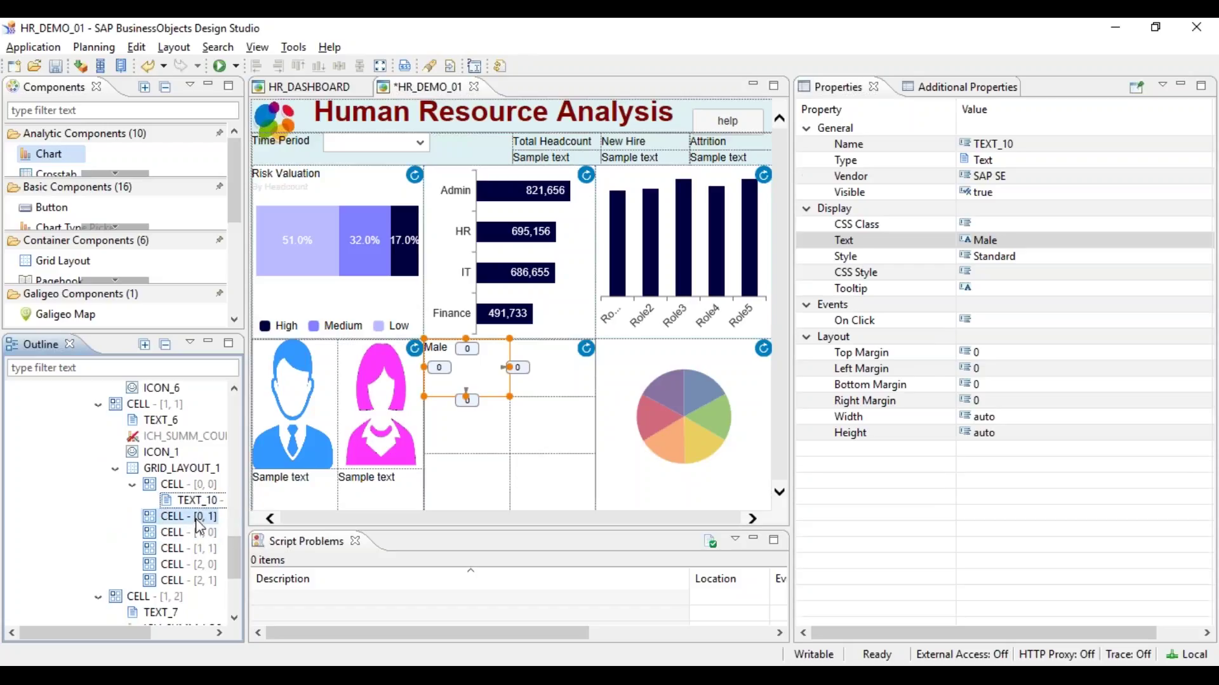
pyautogui.hotkey('ctrl', 'v')
pyautogui.click(1041, 244)
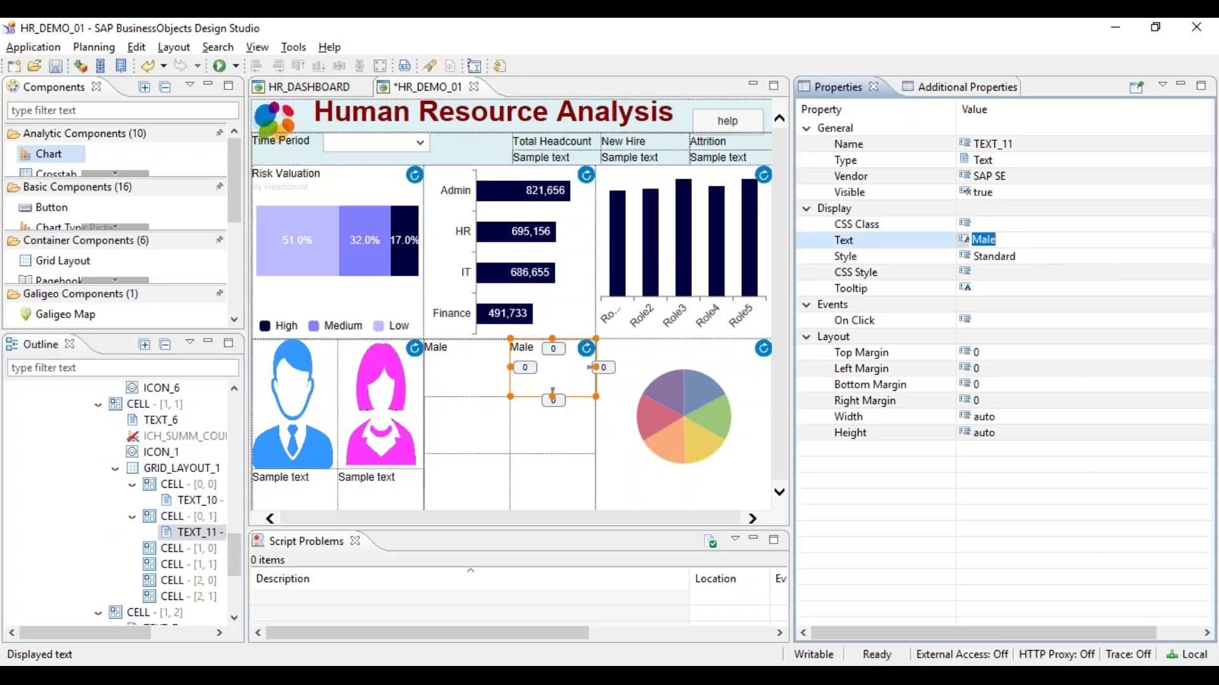
pyautogui.write('Female')
pyautogui.press('Return')
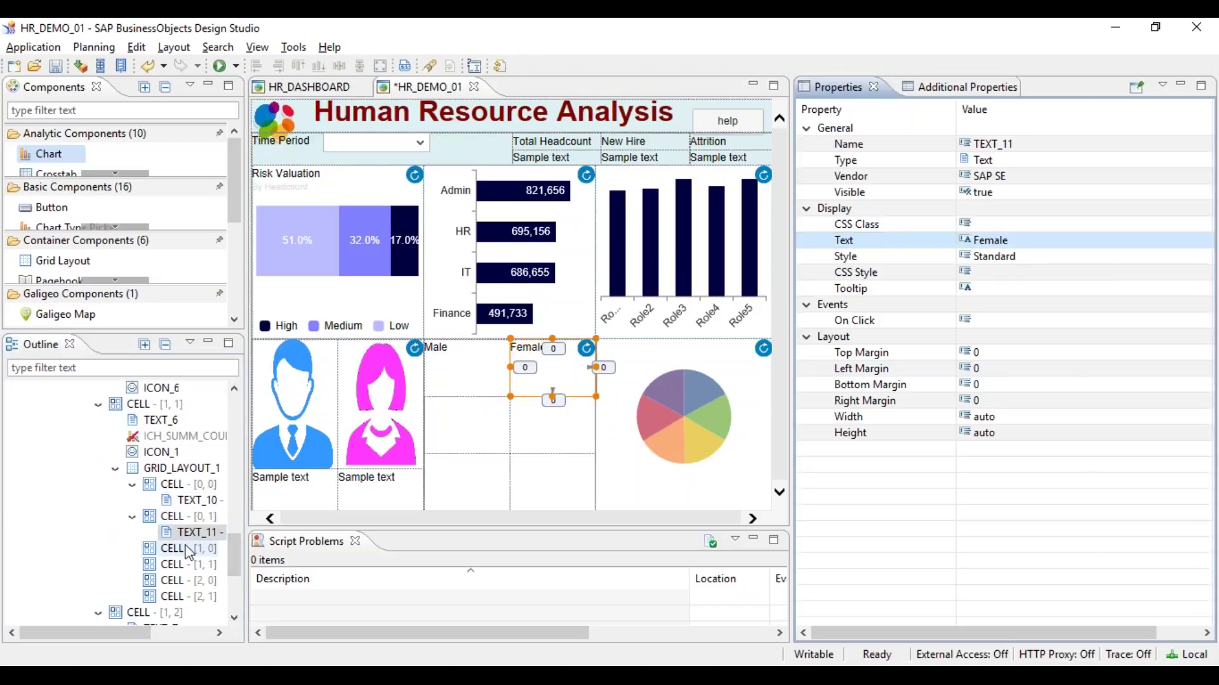
# Paste copies of the Female text component into CELL [1, 0], [1, 1], [2, 0] and [2, 1] of GRID_LAYOUT_1
pyautogui.click(186, 537)
pyautogui.click(189, 549)
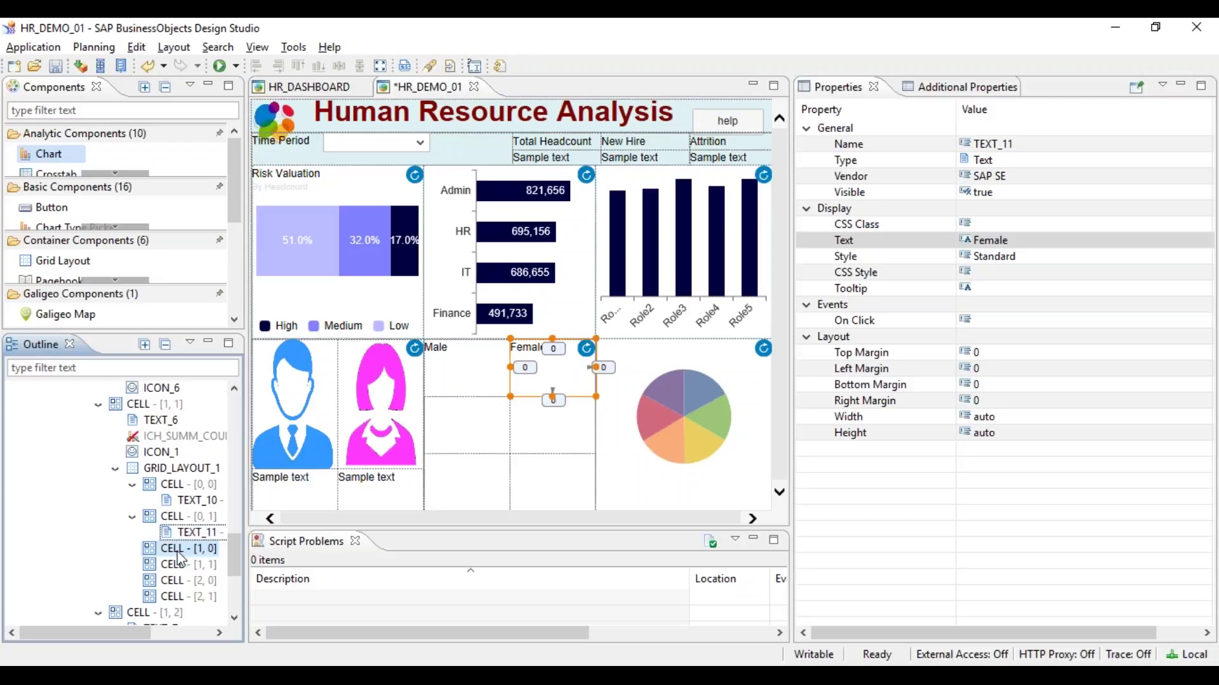
pyautogui.hotkey('ctrl', 'v')
pyautogui.click(203, 583)
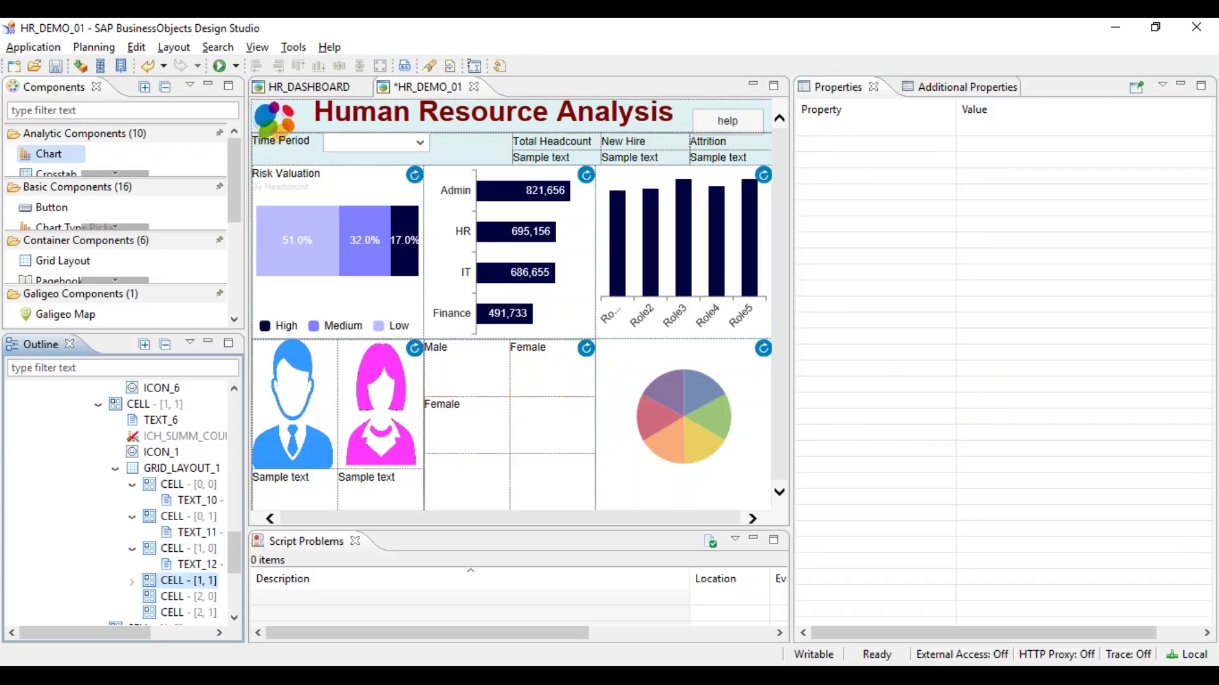
pyautogui.hotkey('ctrl', 'v')
pyautogui.click(201, 614)
pyautogui.hotkey('ctrl', 'v')
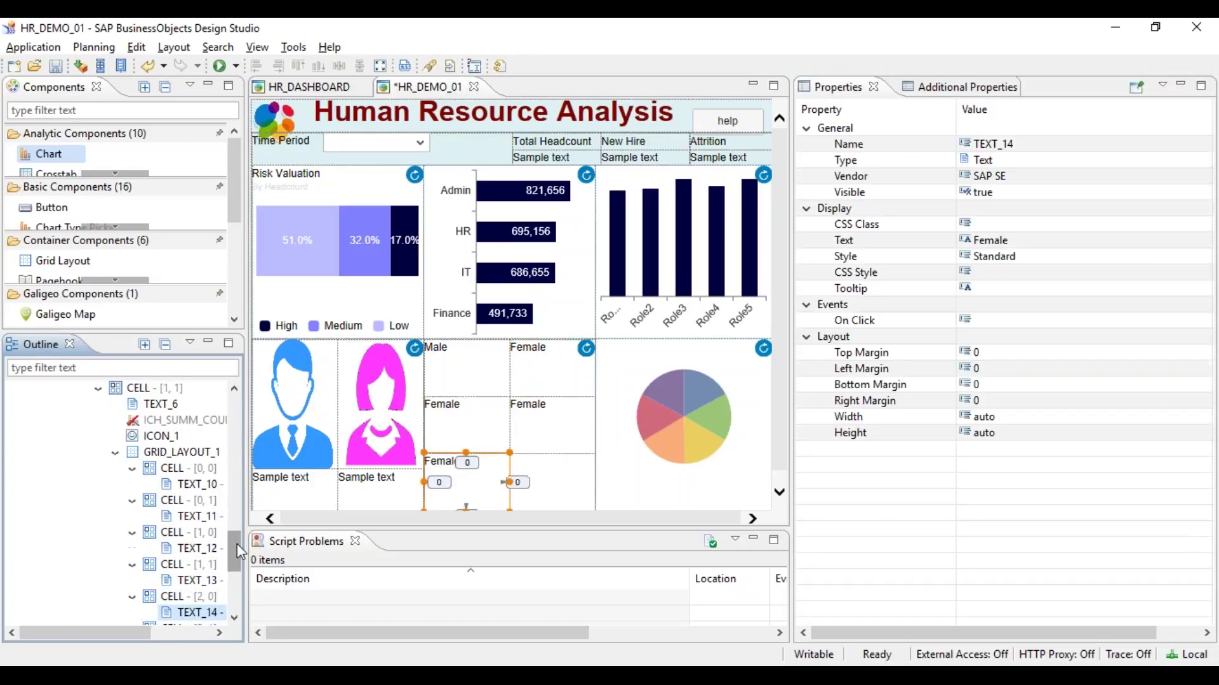
pyautogui.click(190, 549)
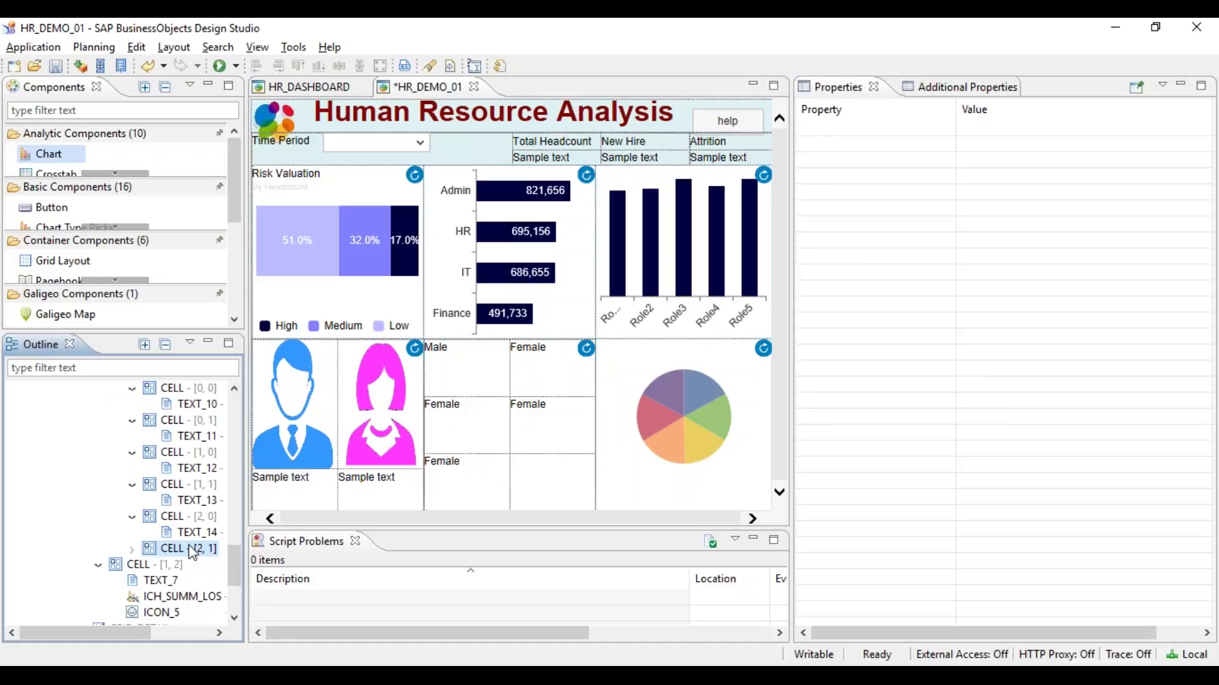
pyautogui.hotkey('ctrl', 'v')
# Clear the displayed text of TEXT_12, TEXT_13, TEXT_14 and TEXT_15 together
pyautogui.keyDown('ctrl'); pyautogui.click(202, 533); pyautogui.keyUp('ctrl')
pyautogui.keyDown('ctrl'); pyautogui.click(203, 503); pyautogui.keyUp('ctrl')
pyautogui.keyDown('ctrl'); pyautogui.click(198, 469); pyautogui.keyUp('ctrl')
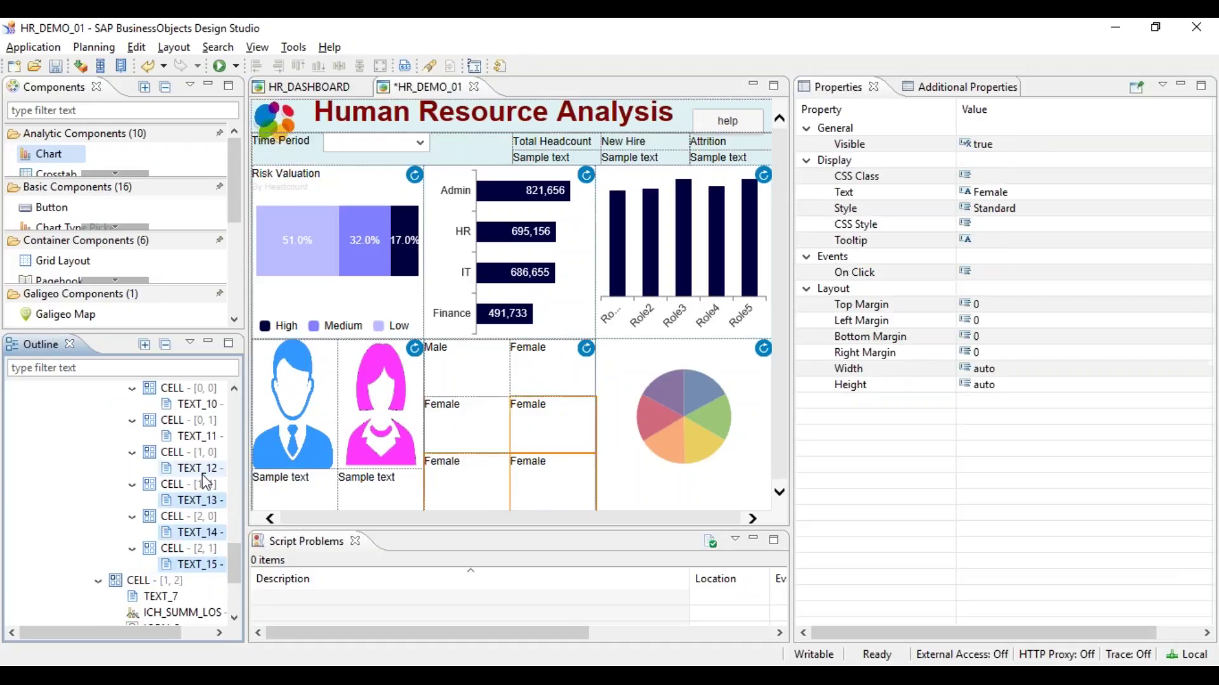
pyautogui.click(1015, 192)
pyautogui.press('BackSpace')
pyautogui.press('Return')
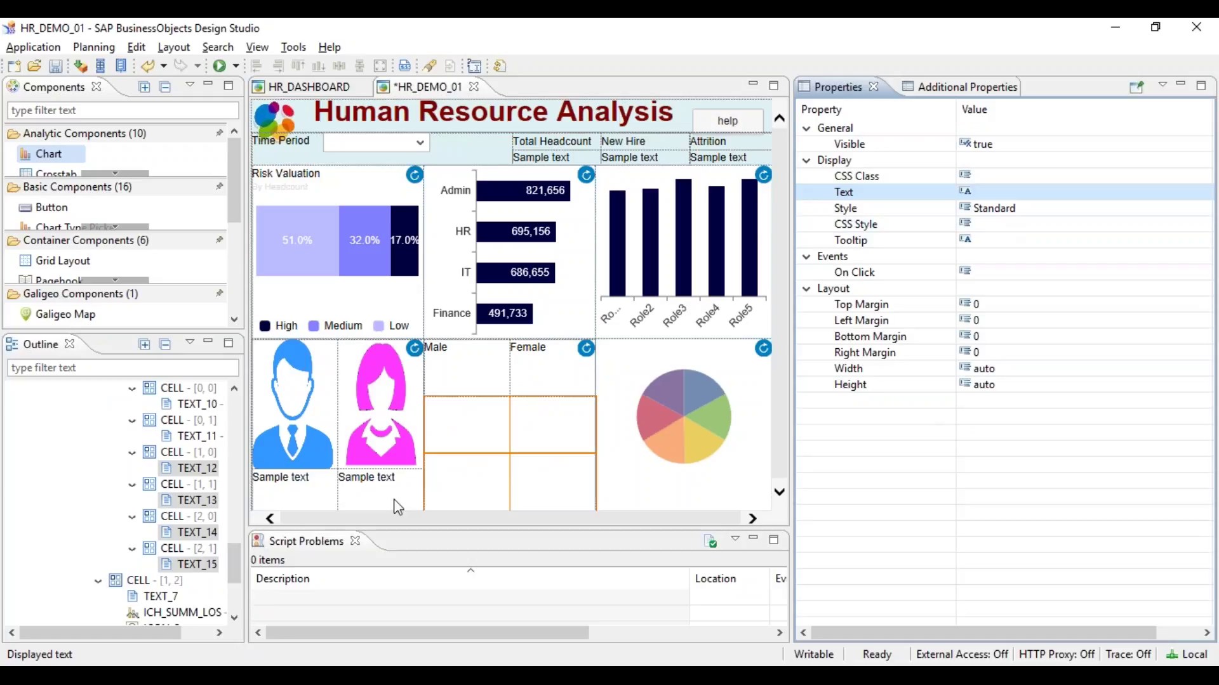
# Check the name of the text component below Male and open the On Startup script of HR_DEMO_01
pyautogui.click(195, 470)
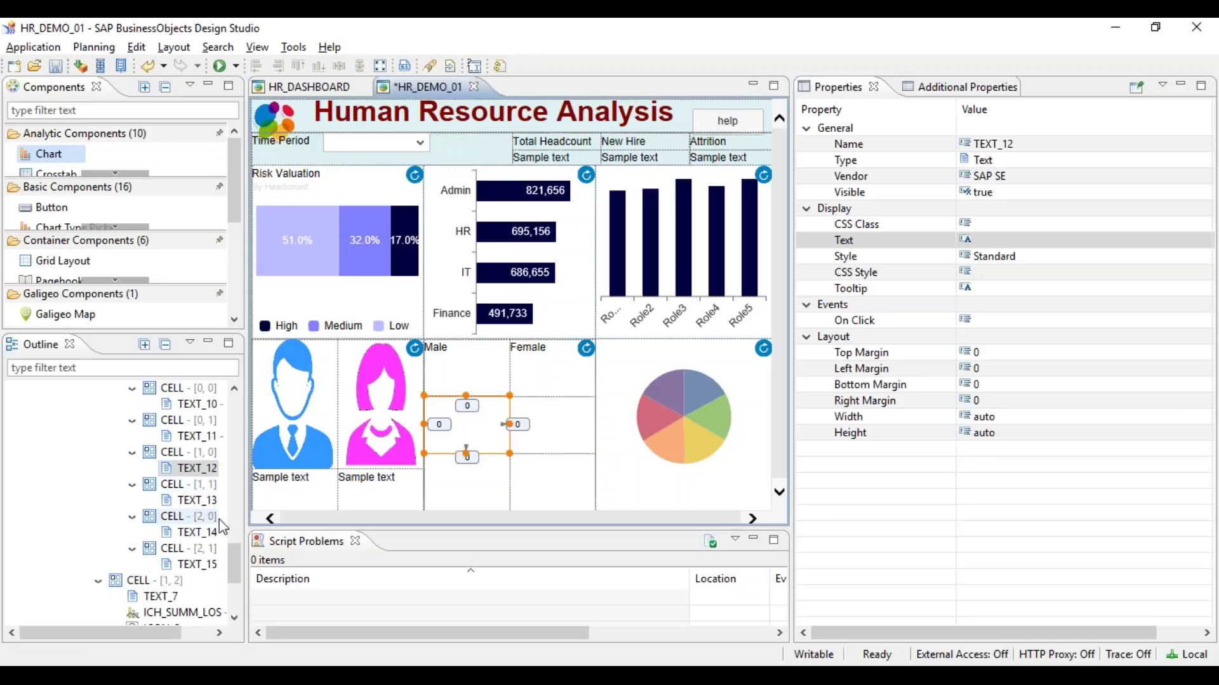
pyautogui.moveTo(235, 565); pyautogui.dragTo(228, 406)
pyautogui.click(81, 394)
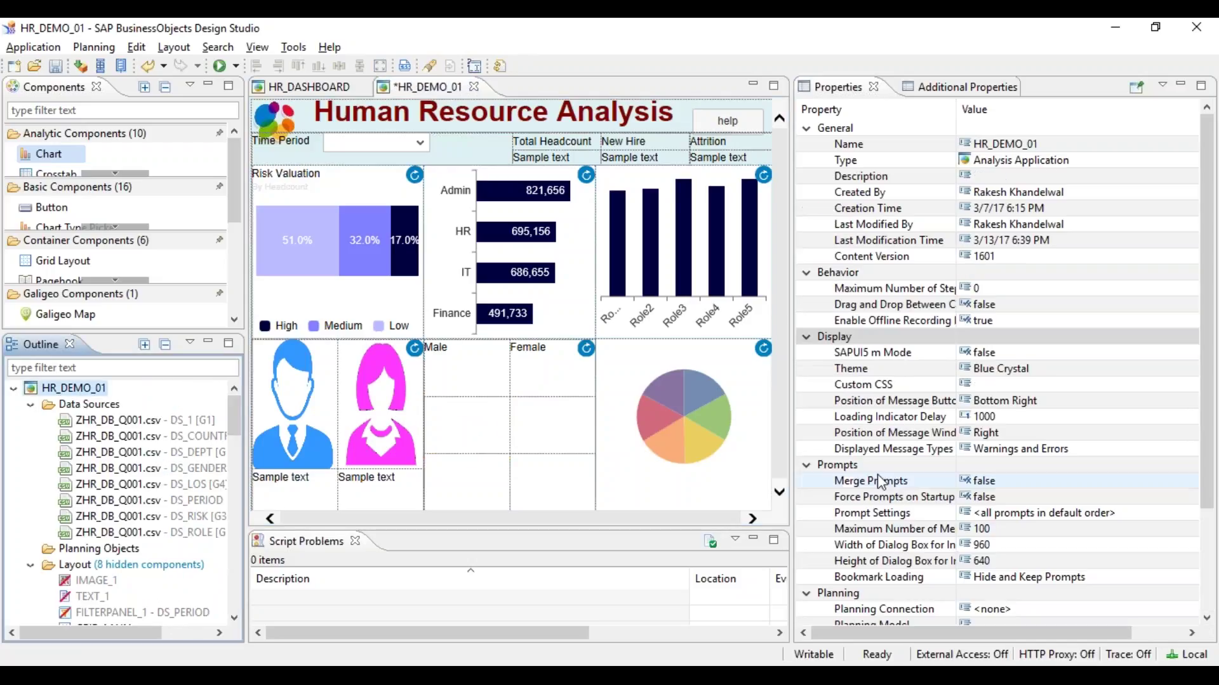
pyautogui.scroll(-3, 1210, 600)
pyautogui.click(1189, 577)
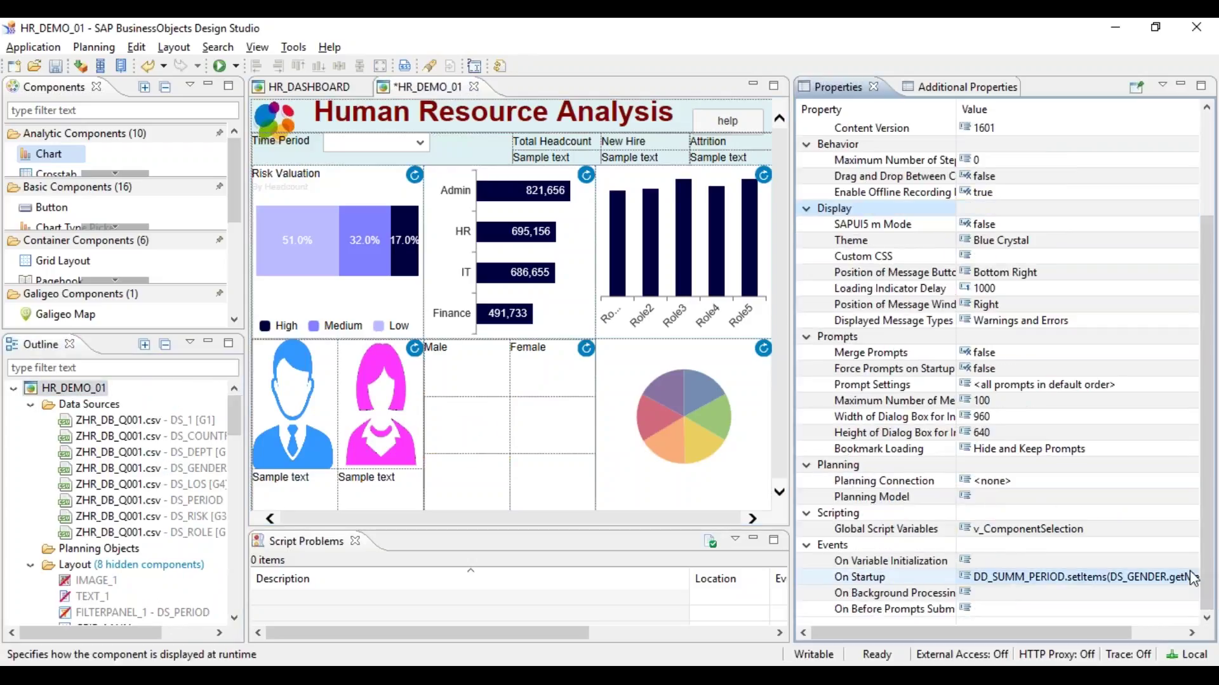
pyautogui.click(1197, 577)
pyautogui.press('Return')
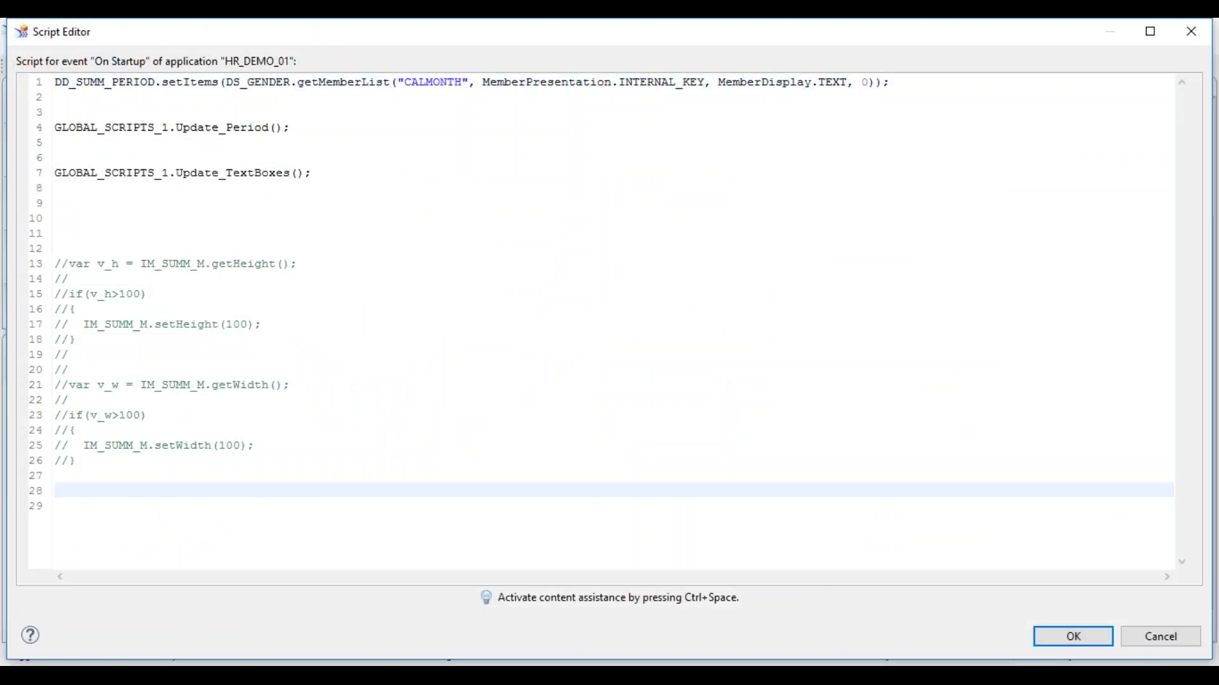
# Add a TEXT_12.setText line at the end of the script that calls DS_GENDER.getDataAsString for its value
pyautogui.write('_12.set')
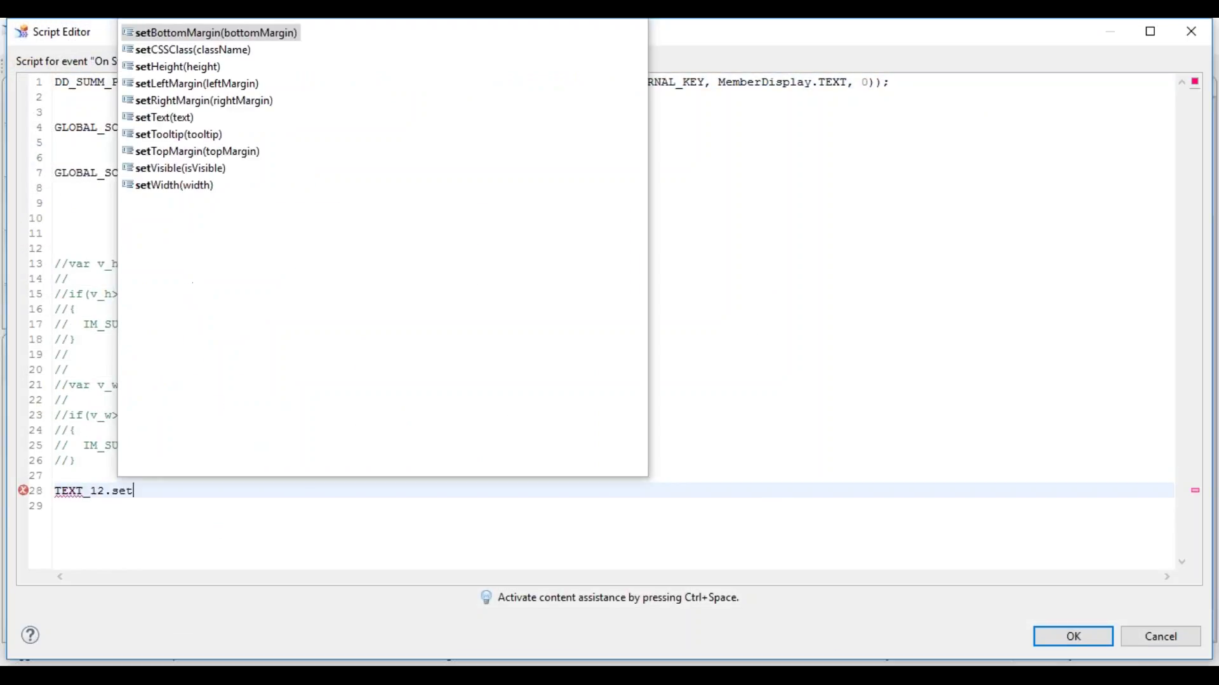
pyautogui.write('T')
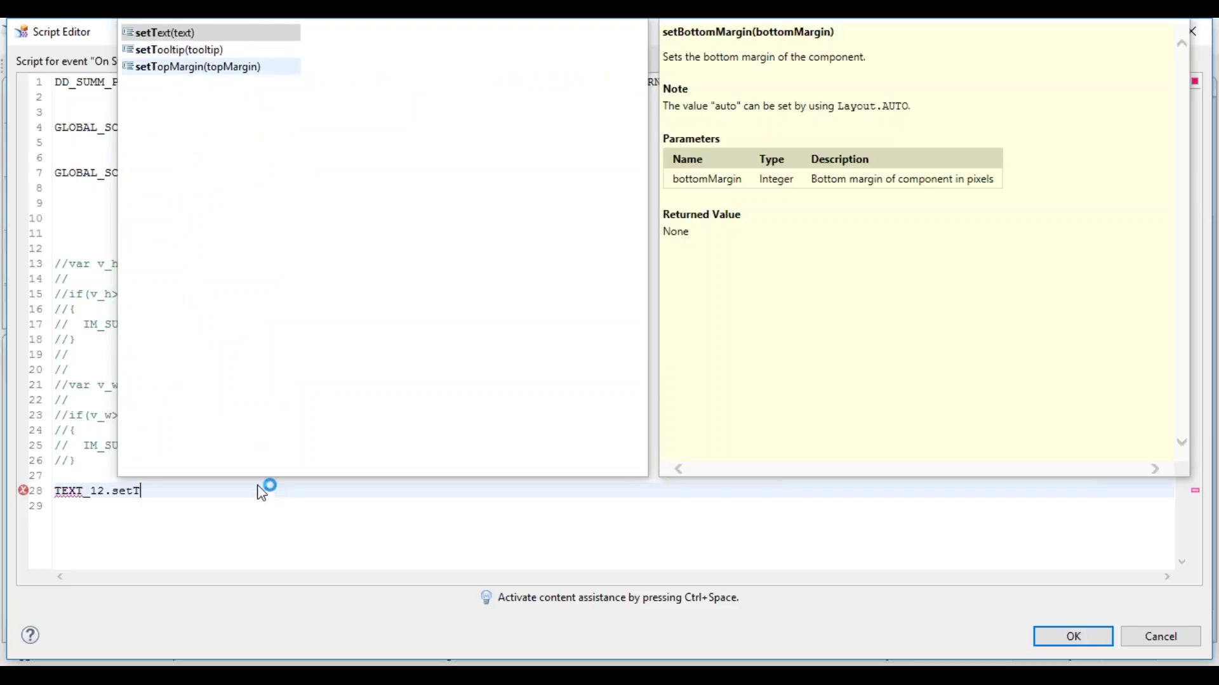
pyautogui.click(274, 488)
pyautogui.write('ext(DS')
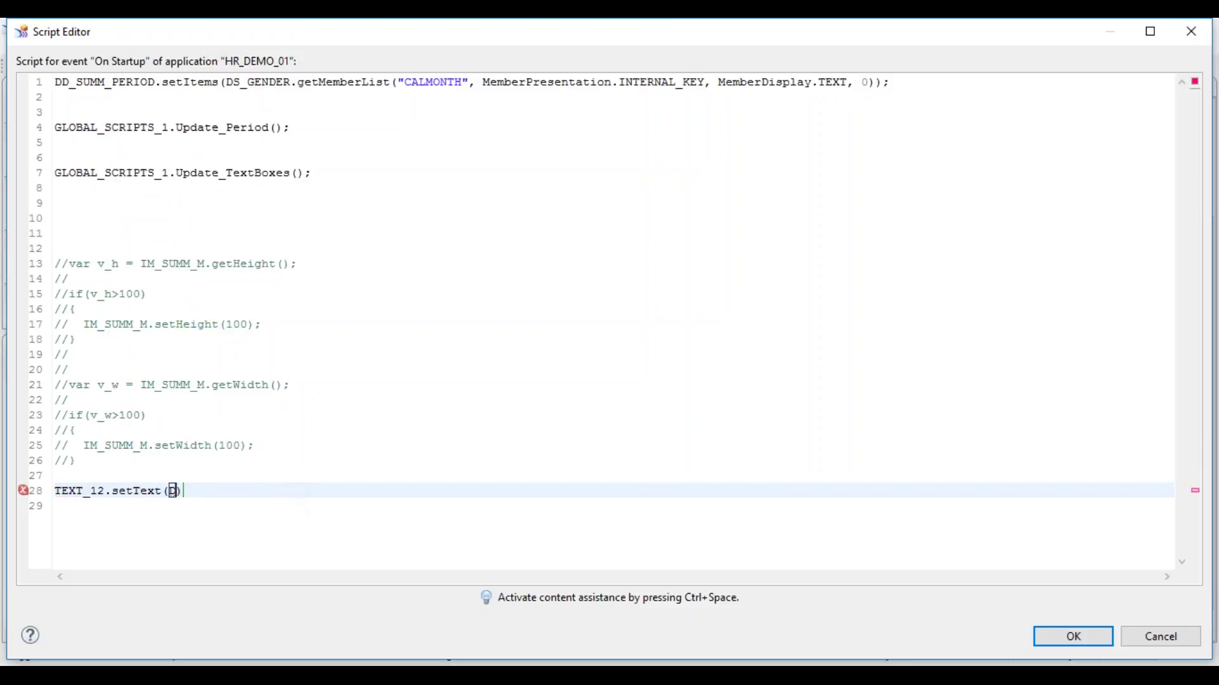
pyautogui.write('_GEN')
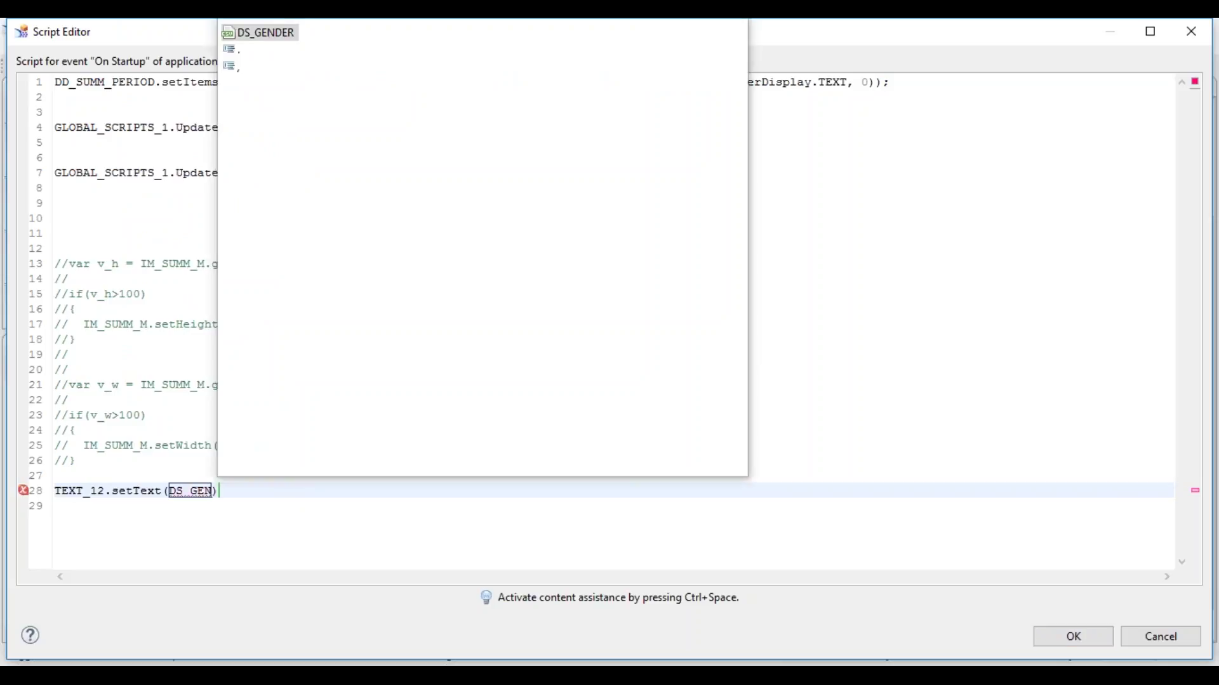
pyautogui.press('Escape')
pyautogui.write('DER.getDat')
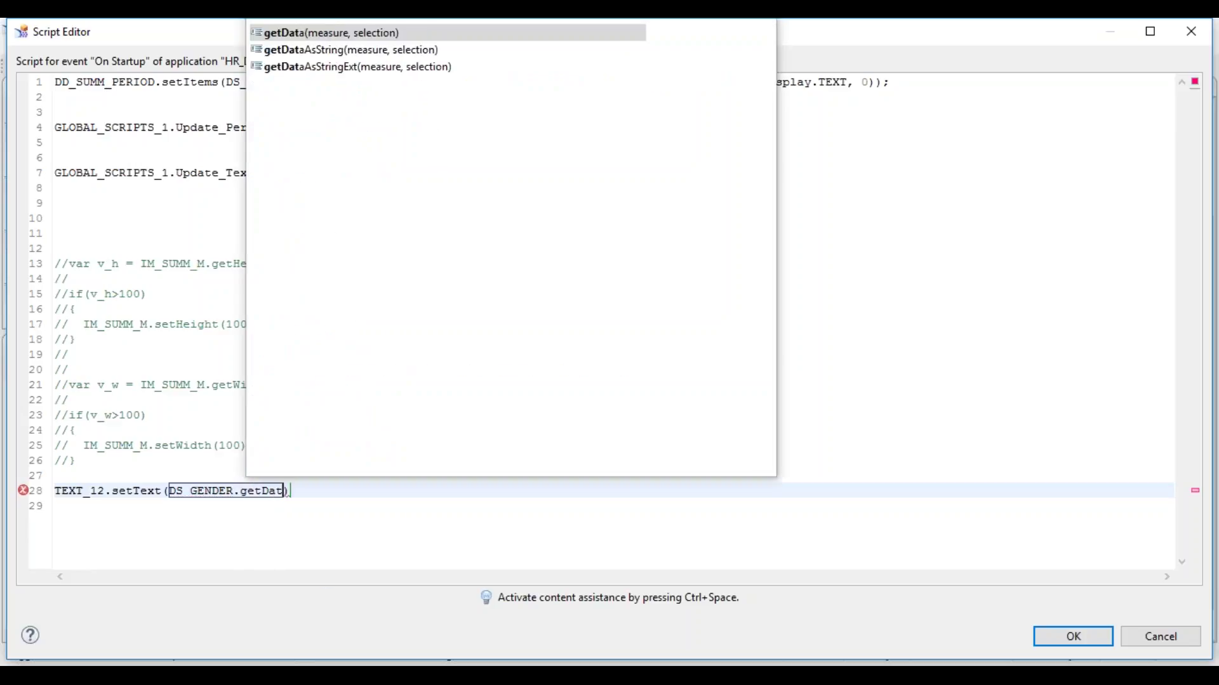
pyautogui.press('Escape')
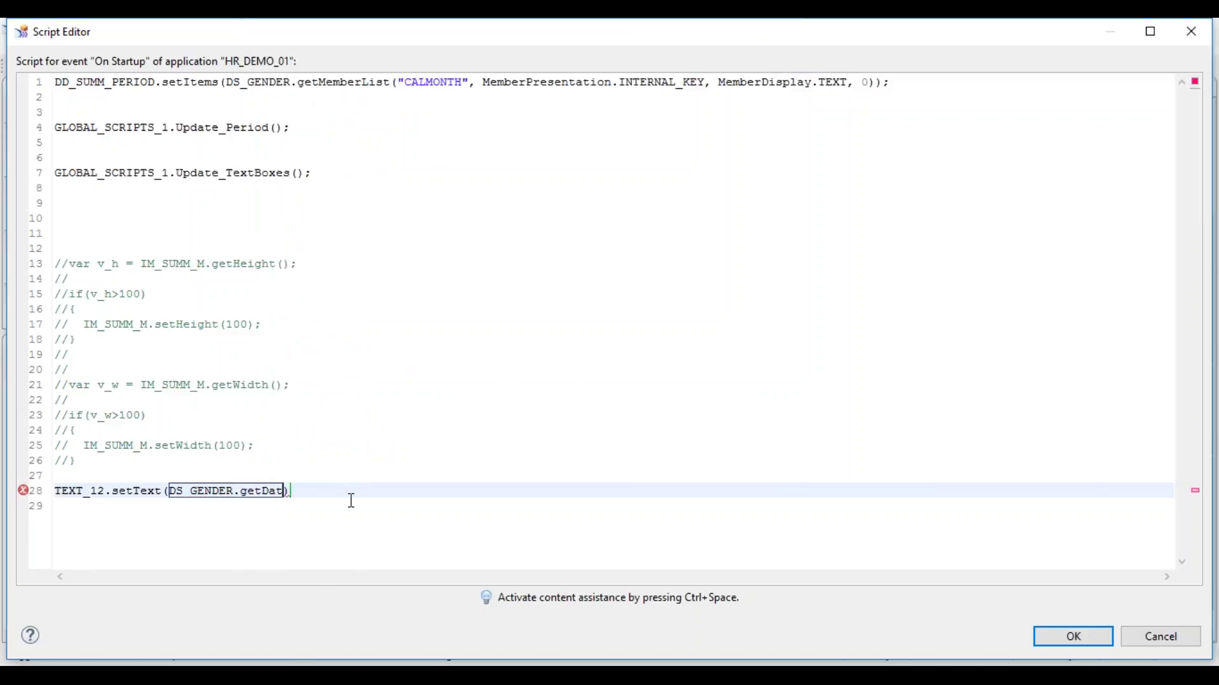
pyautogui.hotkey('ctrl', 'space')
pyautogui.press('Return')
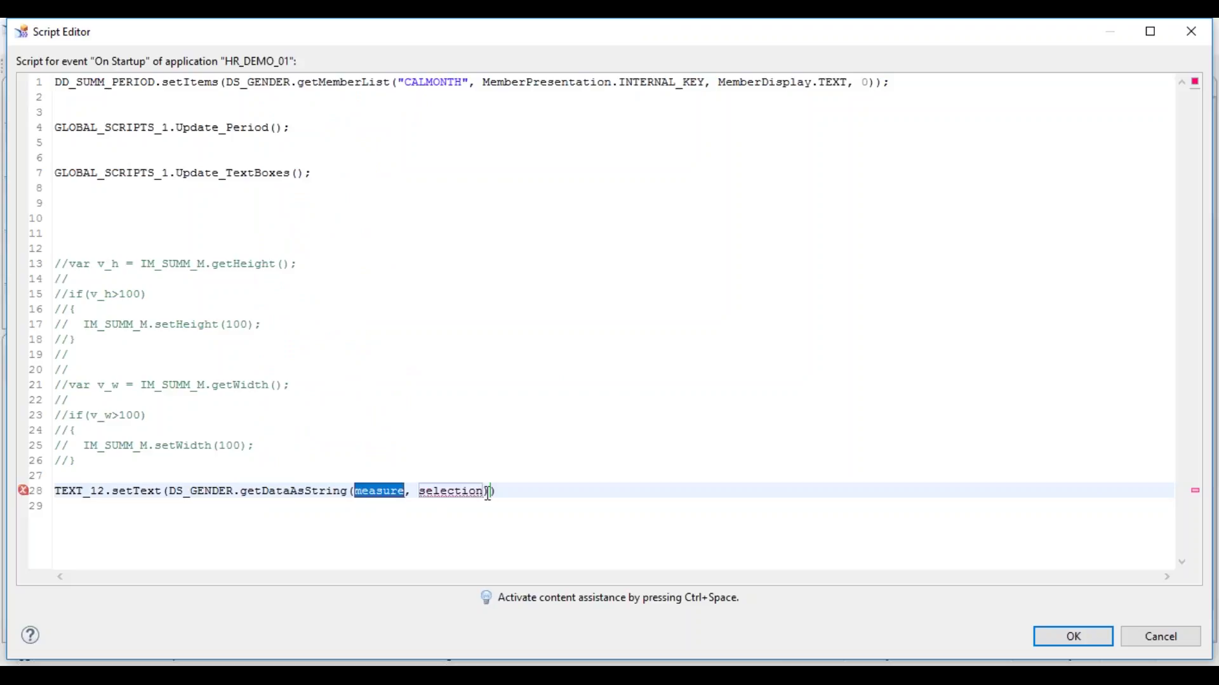
# Fill the getDataAsString arguments by selecting the Male Total Count data cell, and save the script
pyautogui.hotkey('ctrl', 'space')
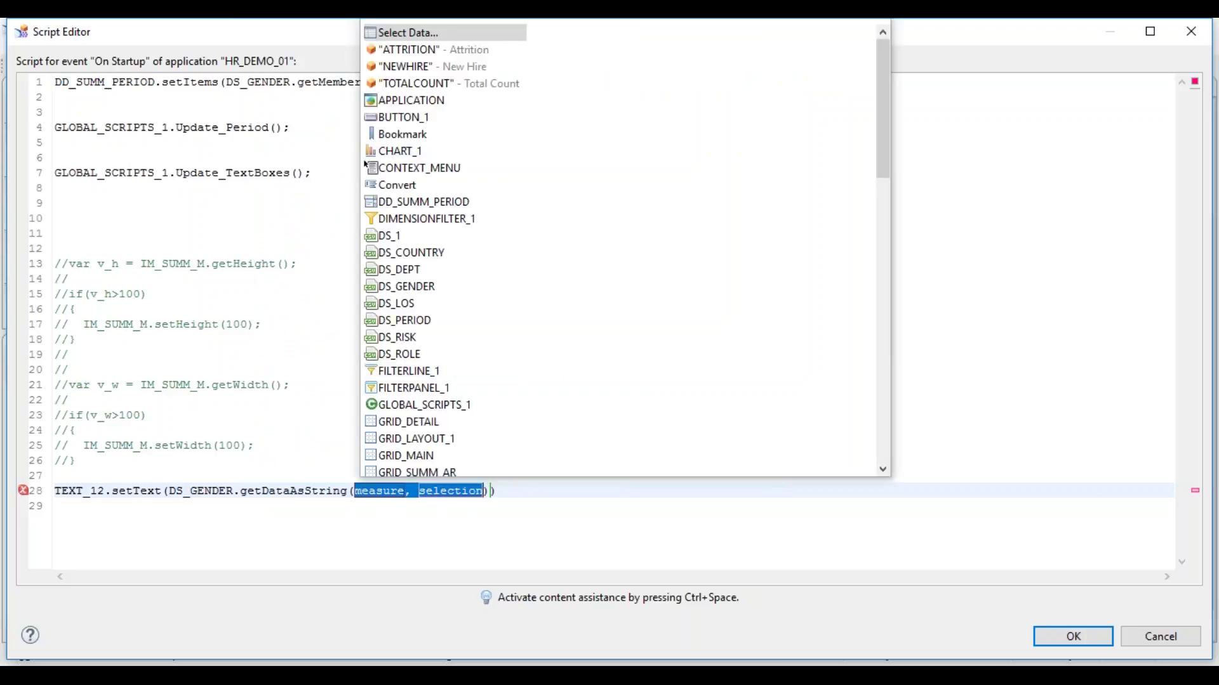
pyautogui.doubleClick(403, 33)
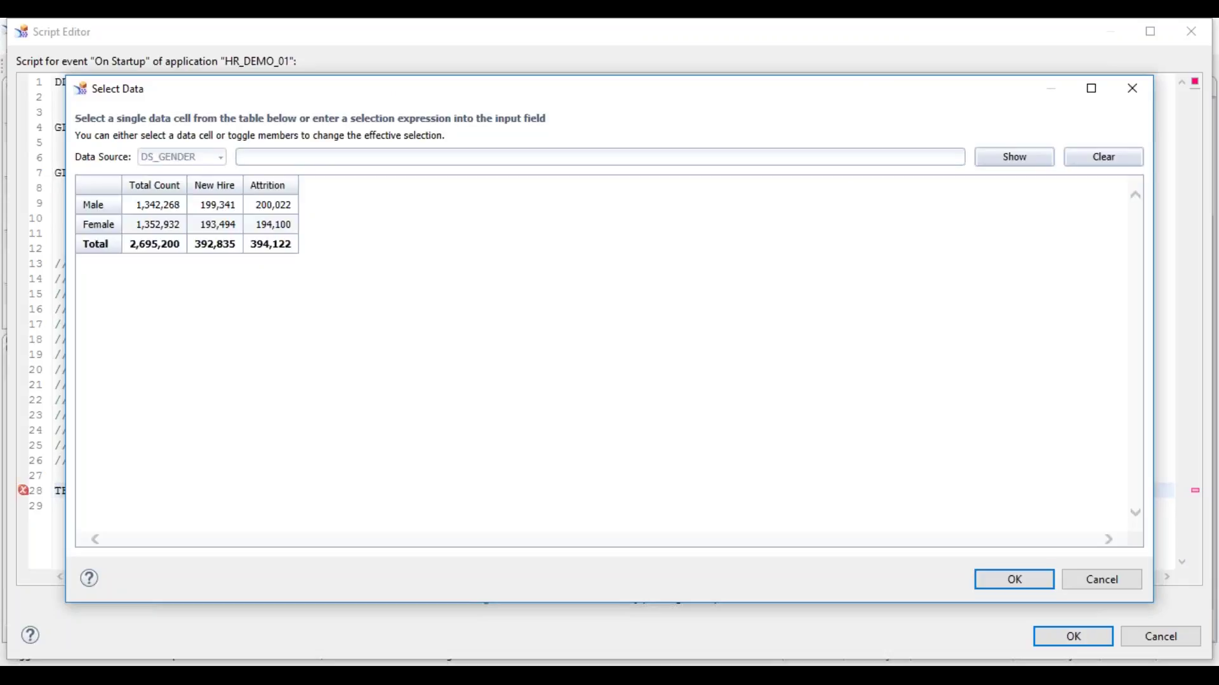
pyautogui.click(1037, 587)
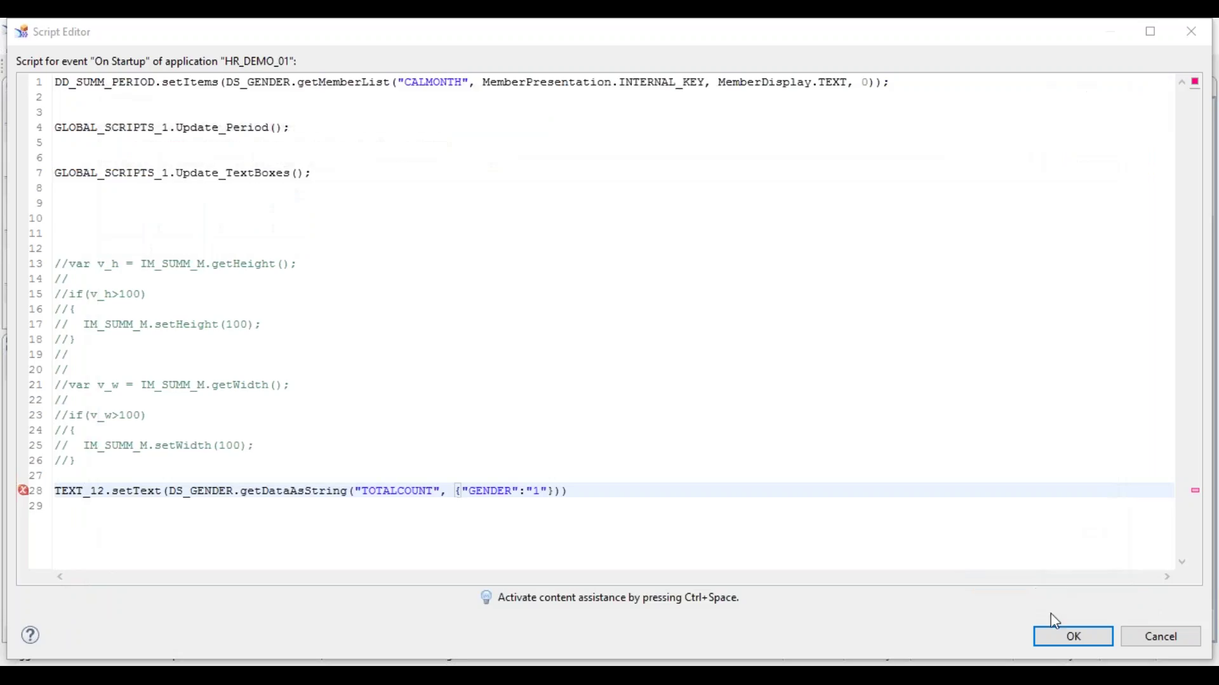
pyautogui.click(1071, 636)
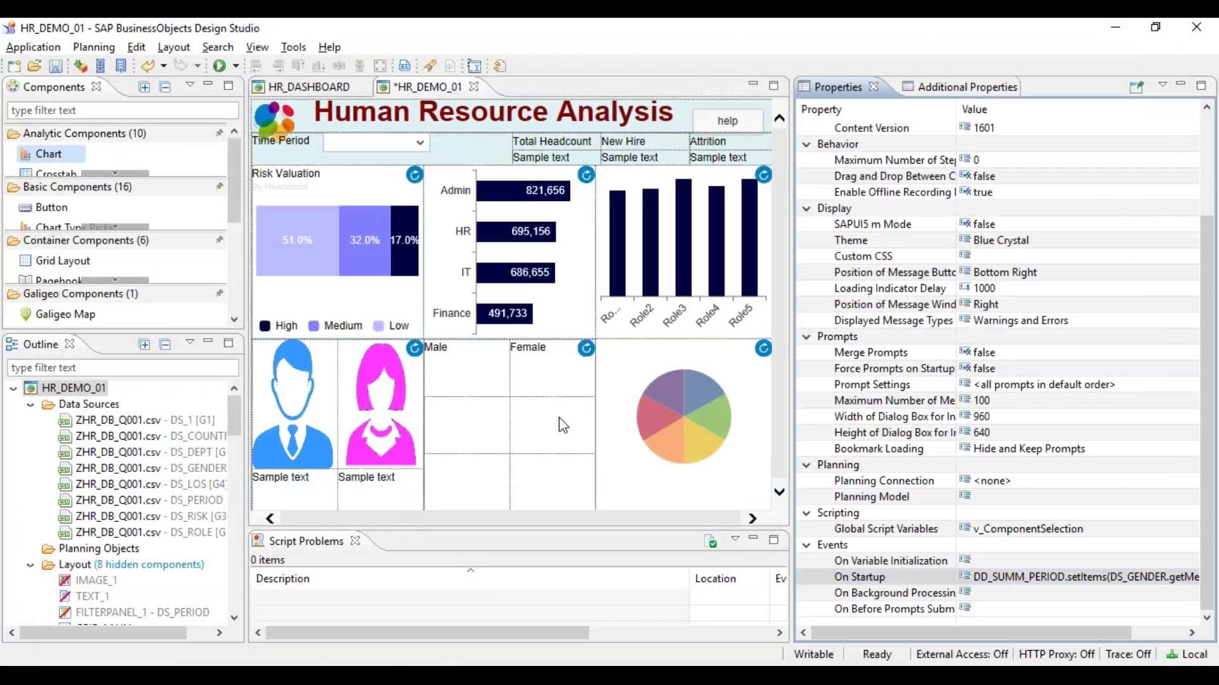
# Check the name of the text component below Female and reopen the On Startup script of HR_DEMO_01
pyautogui.click(544, 424)
pyautogui.scroll(10, 230, 564)
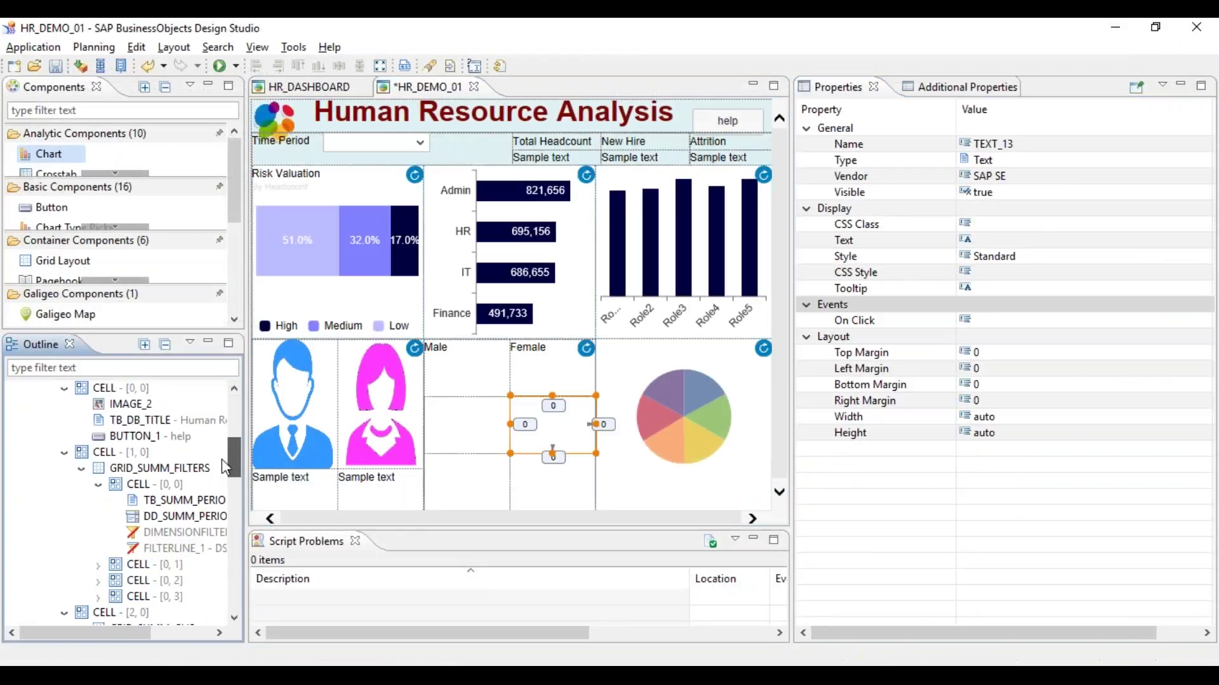
pyautogui.click(73, 388)
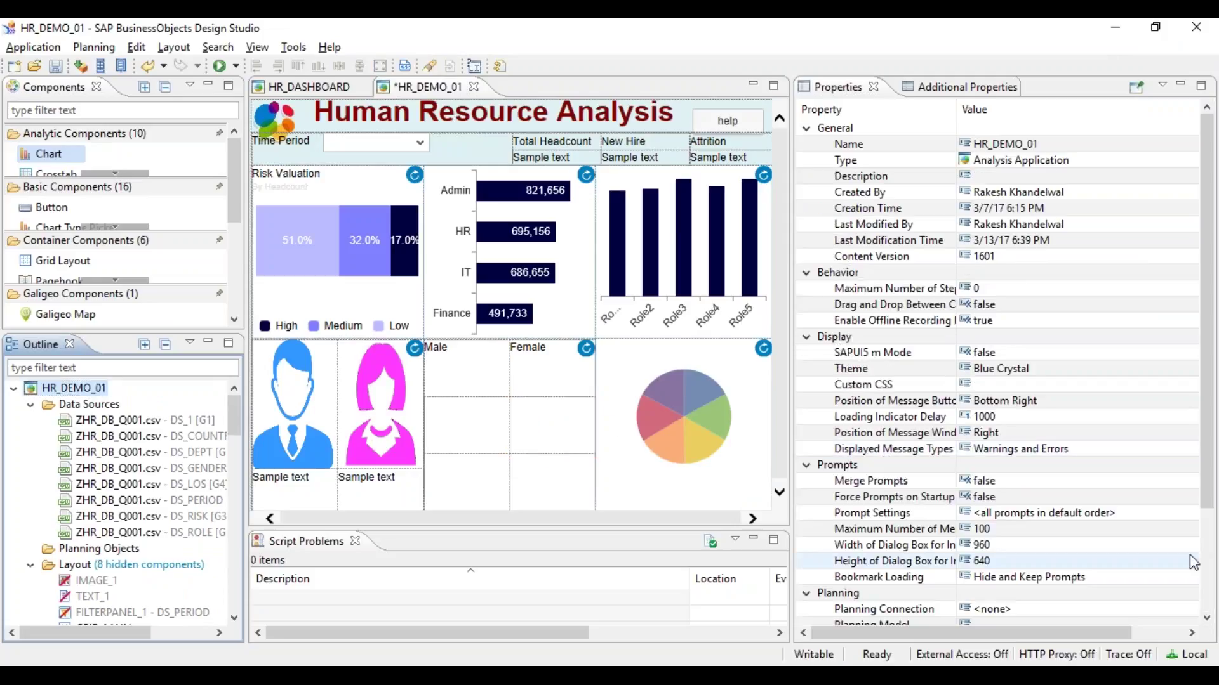
pyautogui.scroll(-3, 1194, 575)
pyautogui.click(1193, 578)
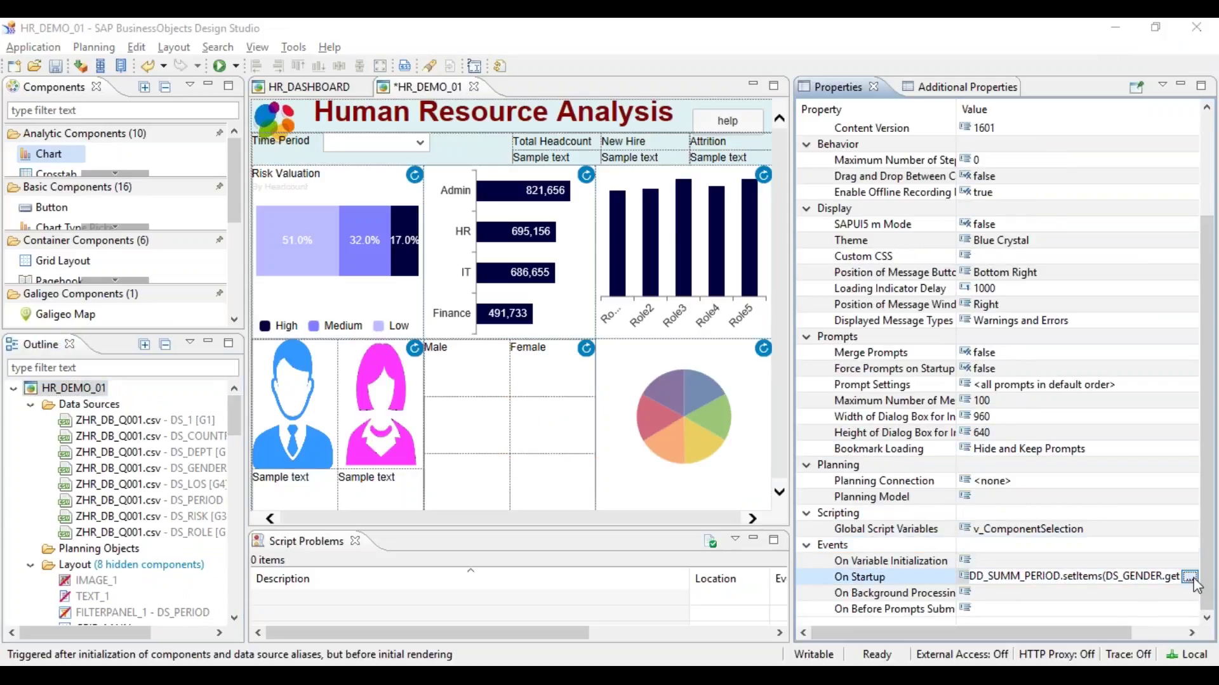
pyautogui.click(1193, 577)
# Duplicate the TEXT_12.setText line onto the line directly below it
pyautogui.click(582, 490)
pyautogui.tripleClick(582, 489)
pyautogui.hotkey('ctrl', 'c')
pyautogui.click(581, 489)
pyautogui.press('Return')
pyautogui.hotkey('ctrl', 'v')
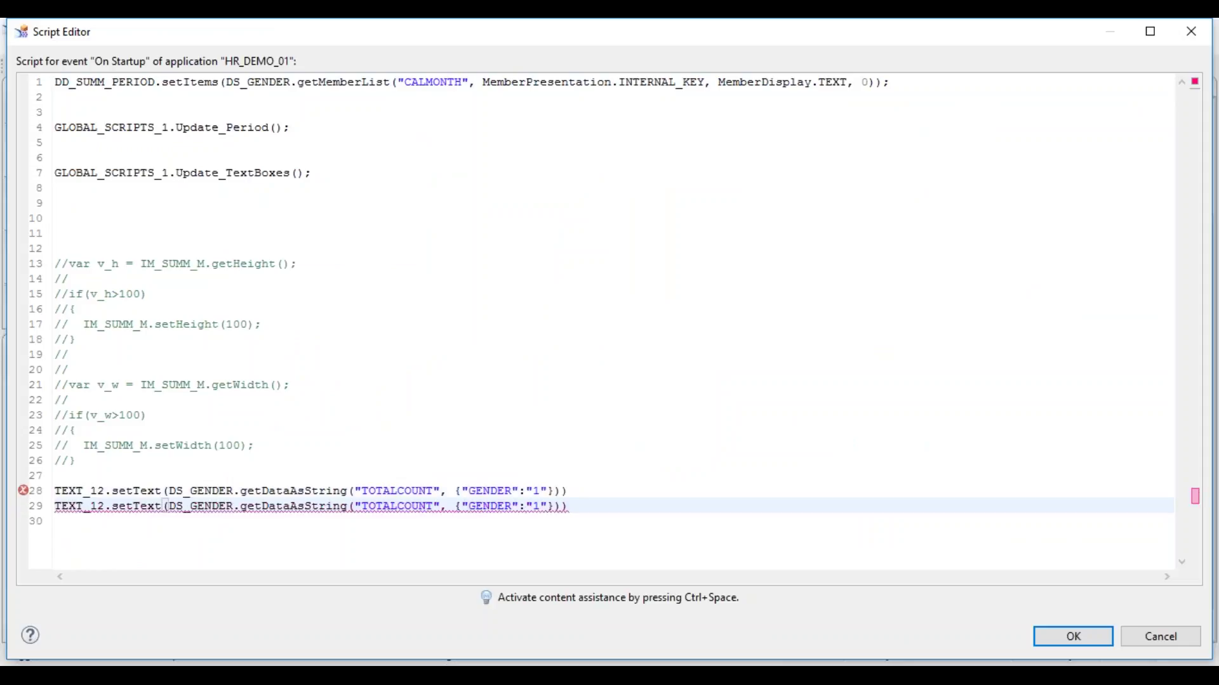
# End both setText lines with a semicolon, adapt the copy to write the female total count to TEXT_13, and save the script
pyautogui.press('Up')
pyautogui.write(';')
pyautogui.press('Down')
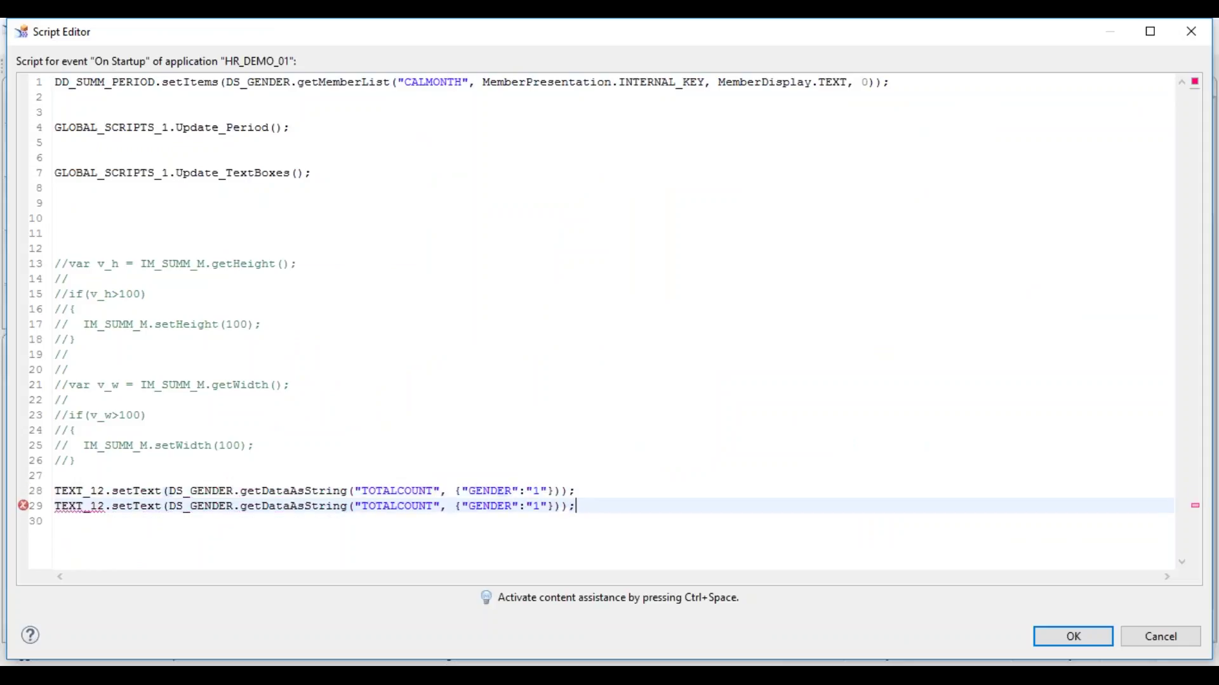
pyautogui.press('Left')
pyautogui.press('Left')
pyautogui.press('Left')
pyautogui.click(1060, 638)
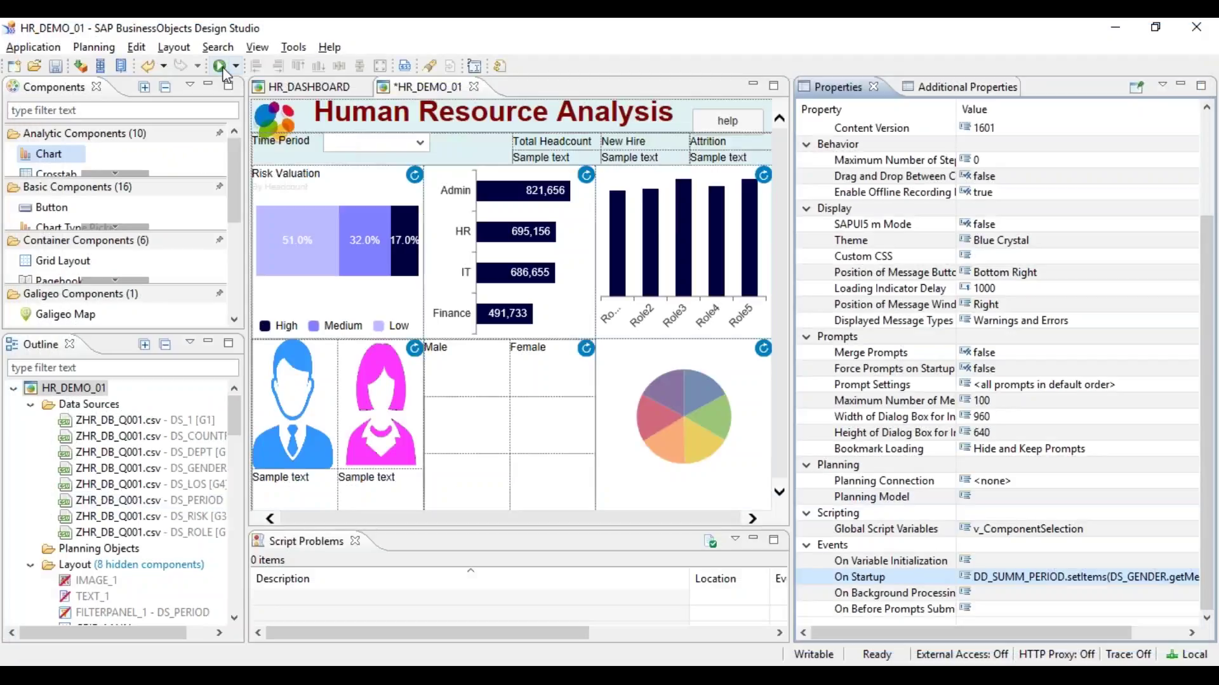
# Run HR_DEMO_01 in the browser to check the Male and Female values in the grid, and return to Design Studio
pyautogui.click(222, 66)
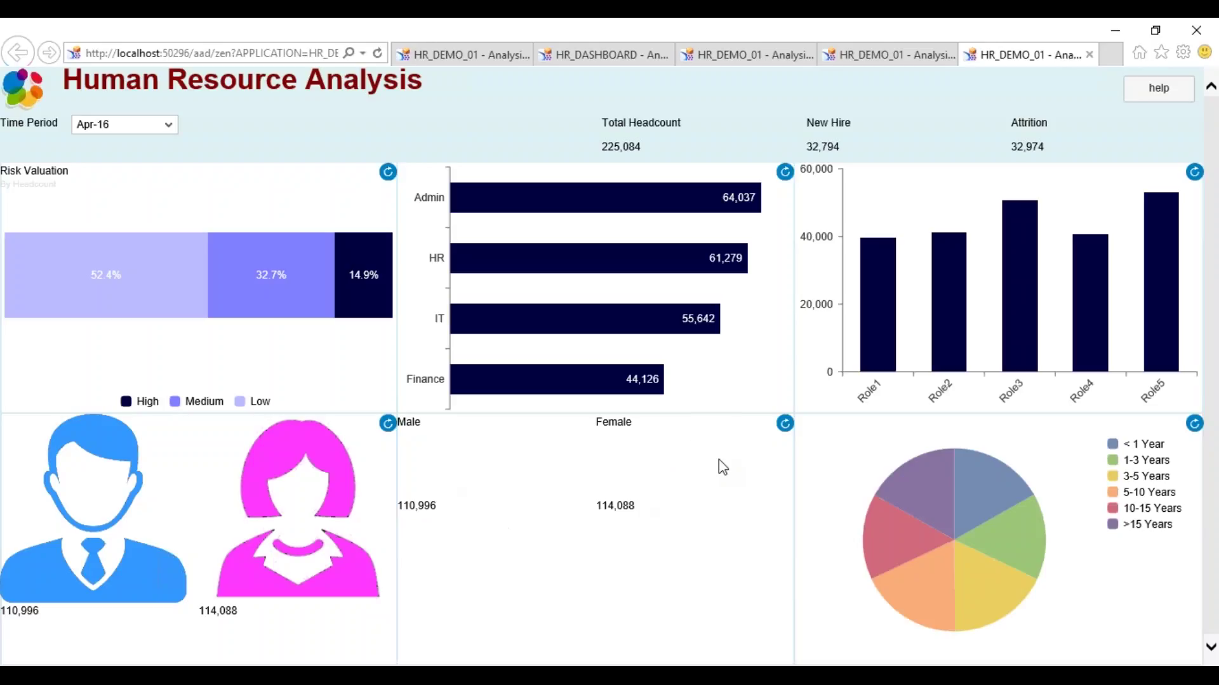
pyautogui.hotkey('alt', 'Tab')
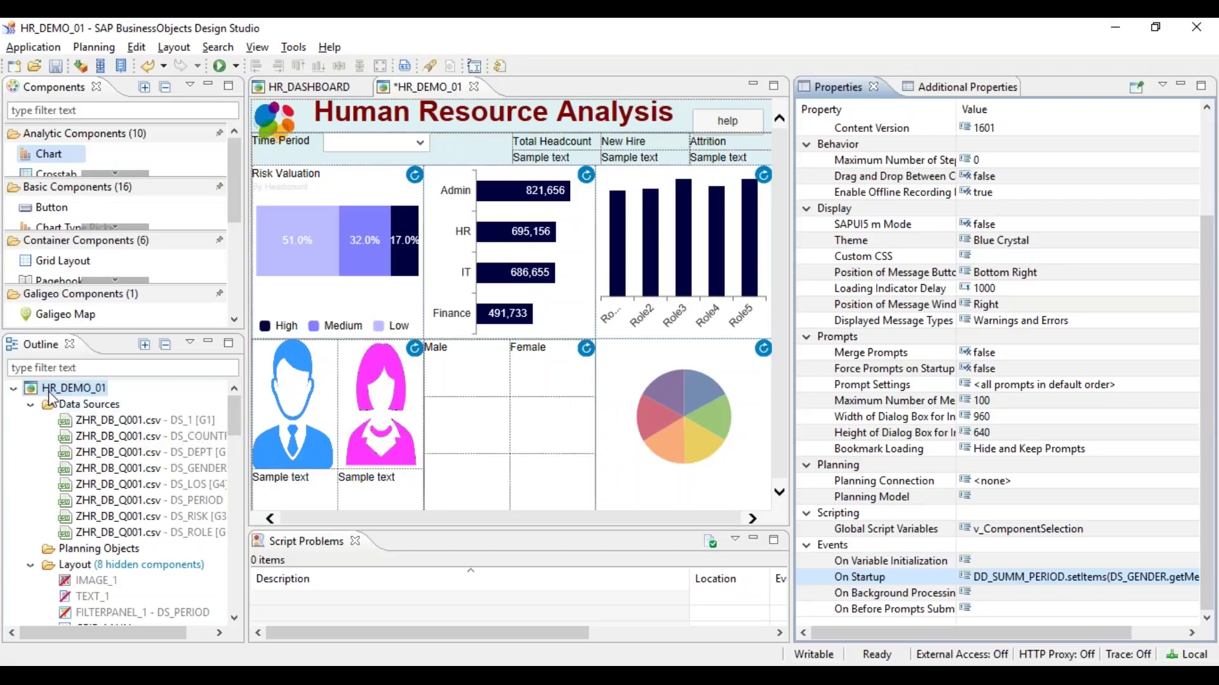
pyautogui.click(891, 579)
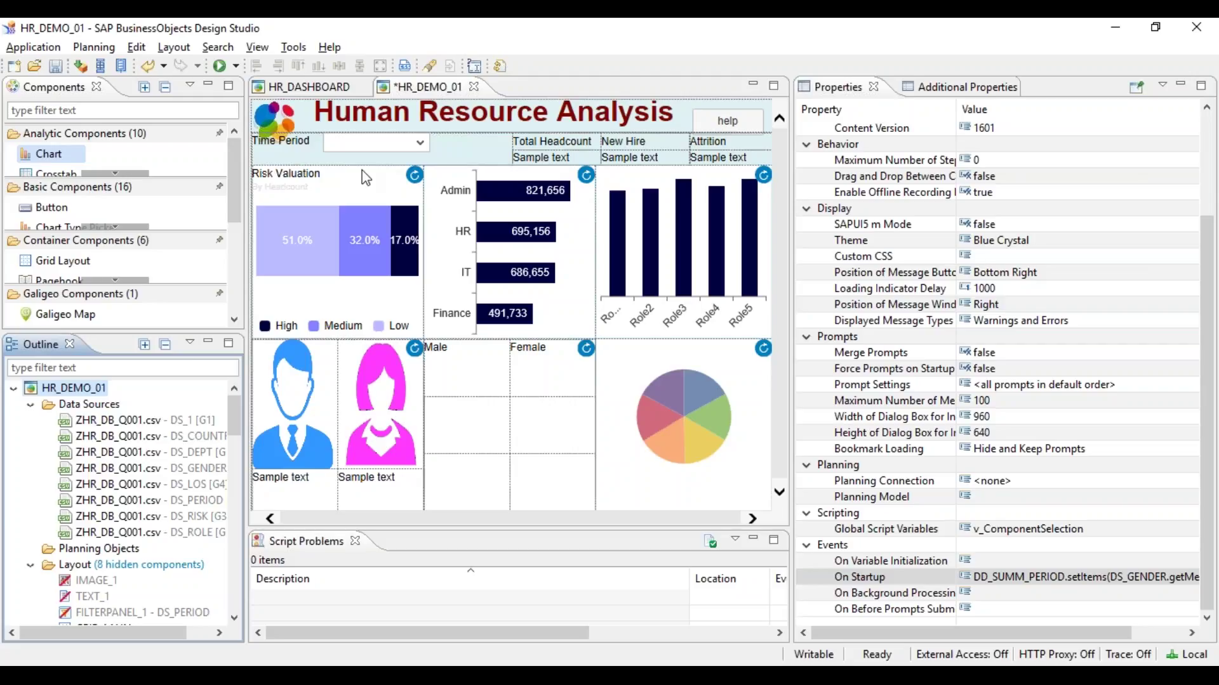
# Inspect the CSS style of the TEXT_2 background text behind the Risk Valuation chart and close its editor without changes
pyautogui.click(304, 181)
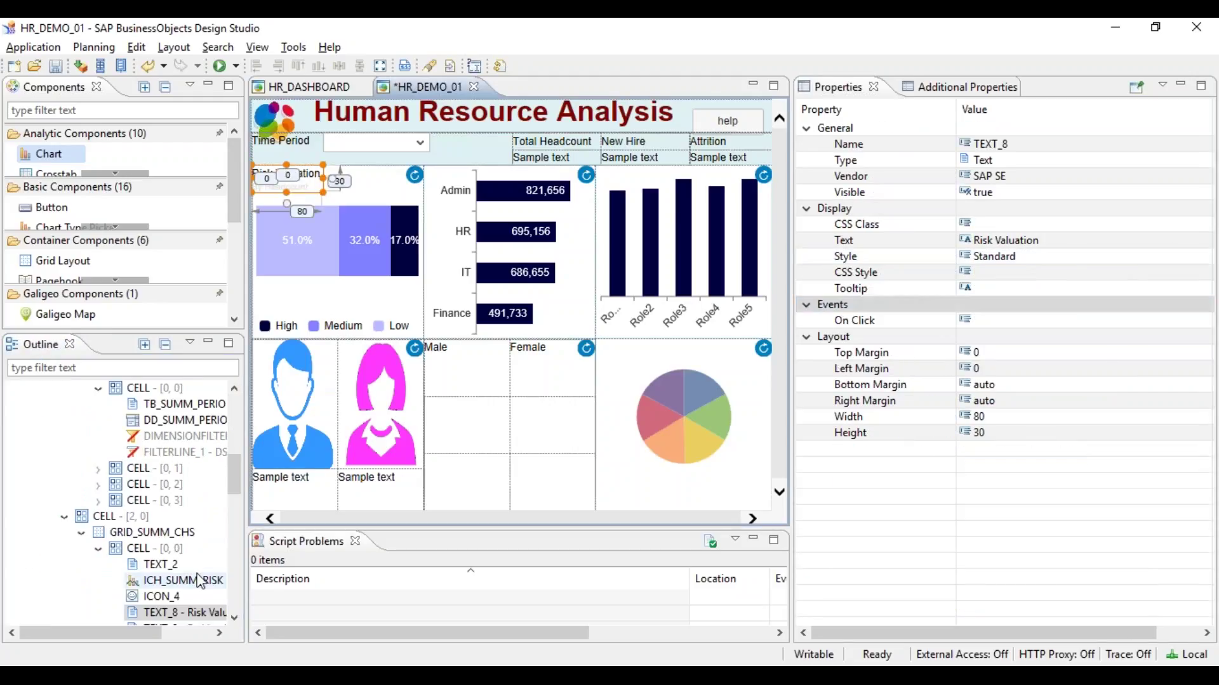
pyautogui.click(180, 600)
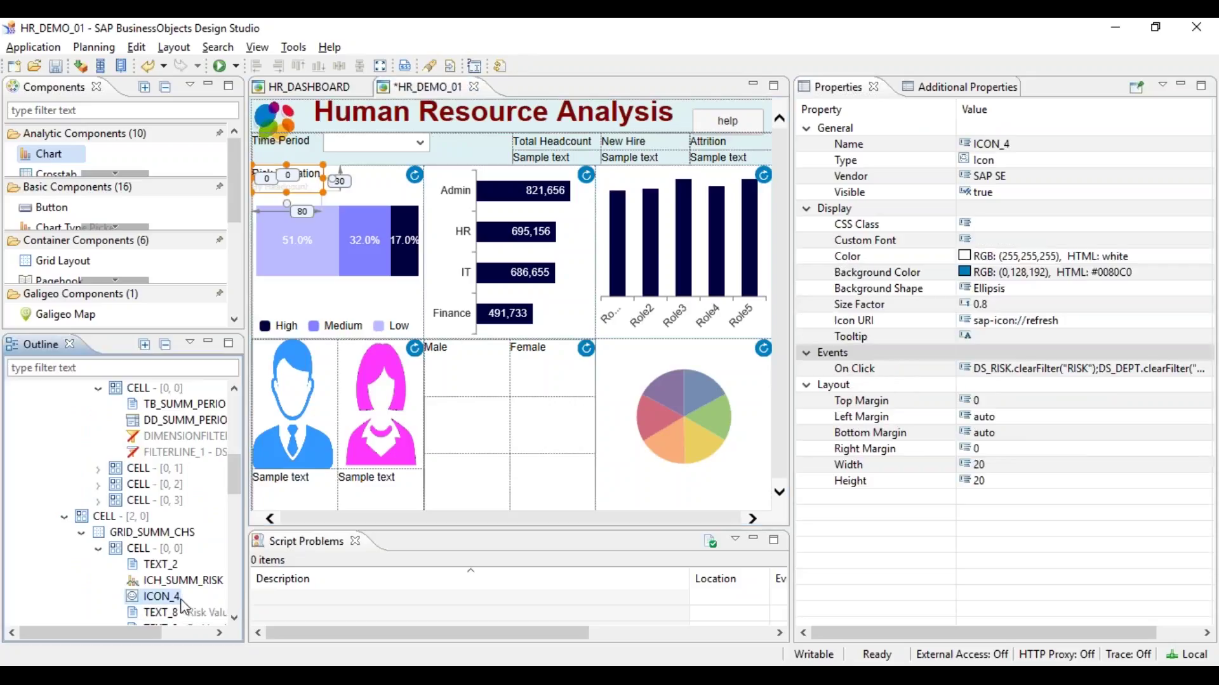
pyautogui.click(176, 571)
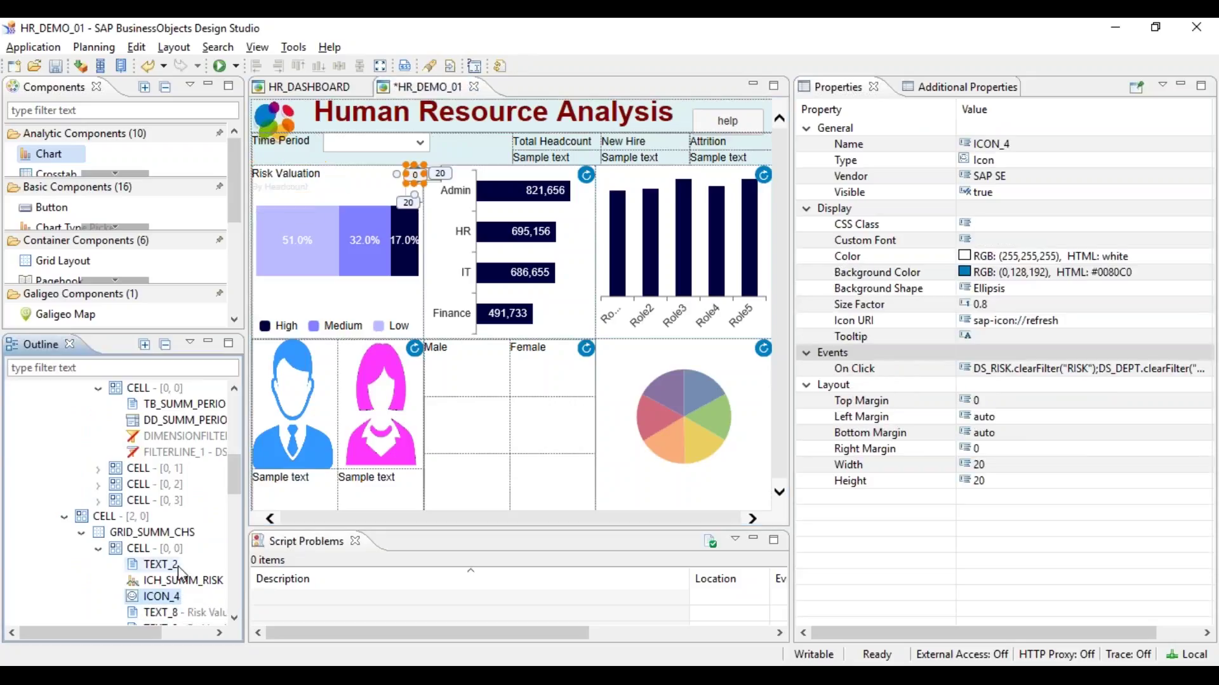
pyautogui.click(180, 613)
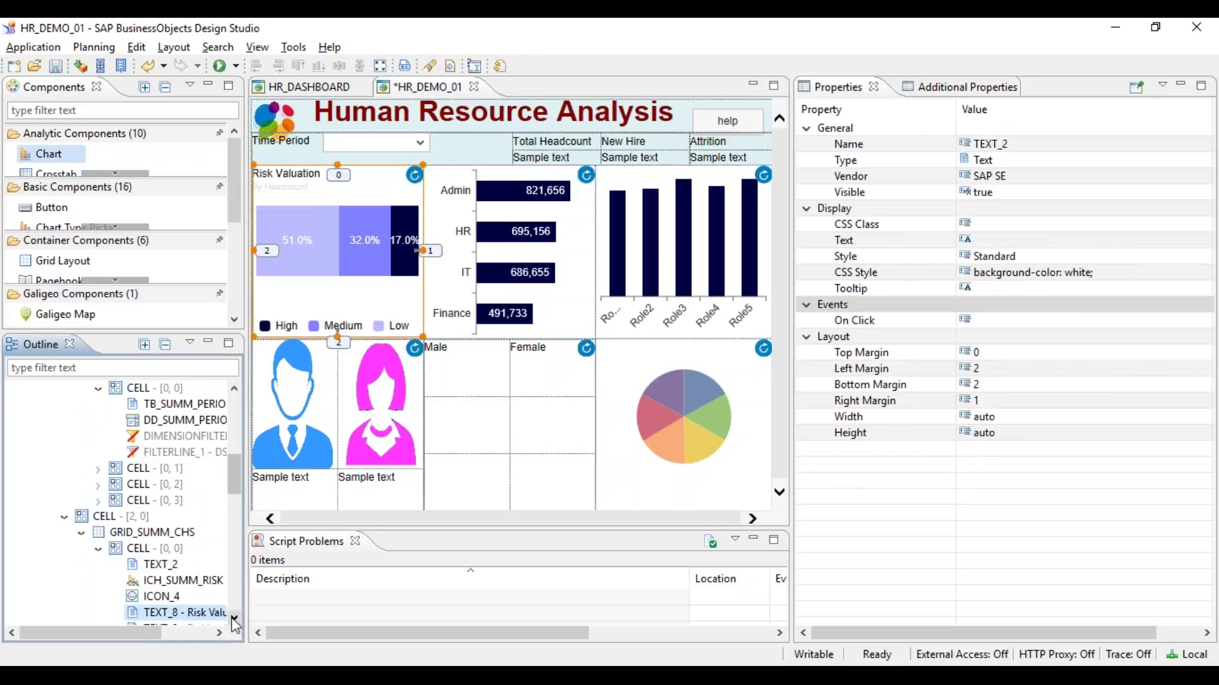
pyautogui.click(1152, 273)
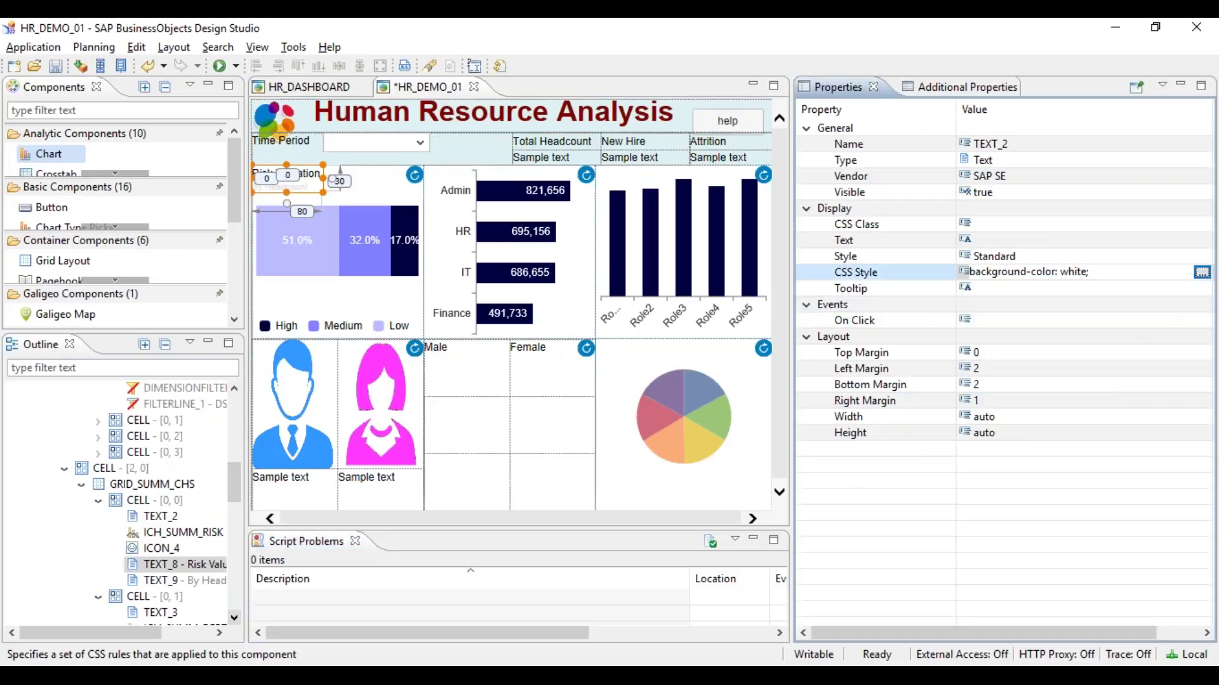
pyautogui.click(1202, 275)
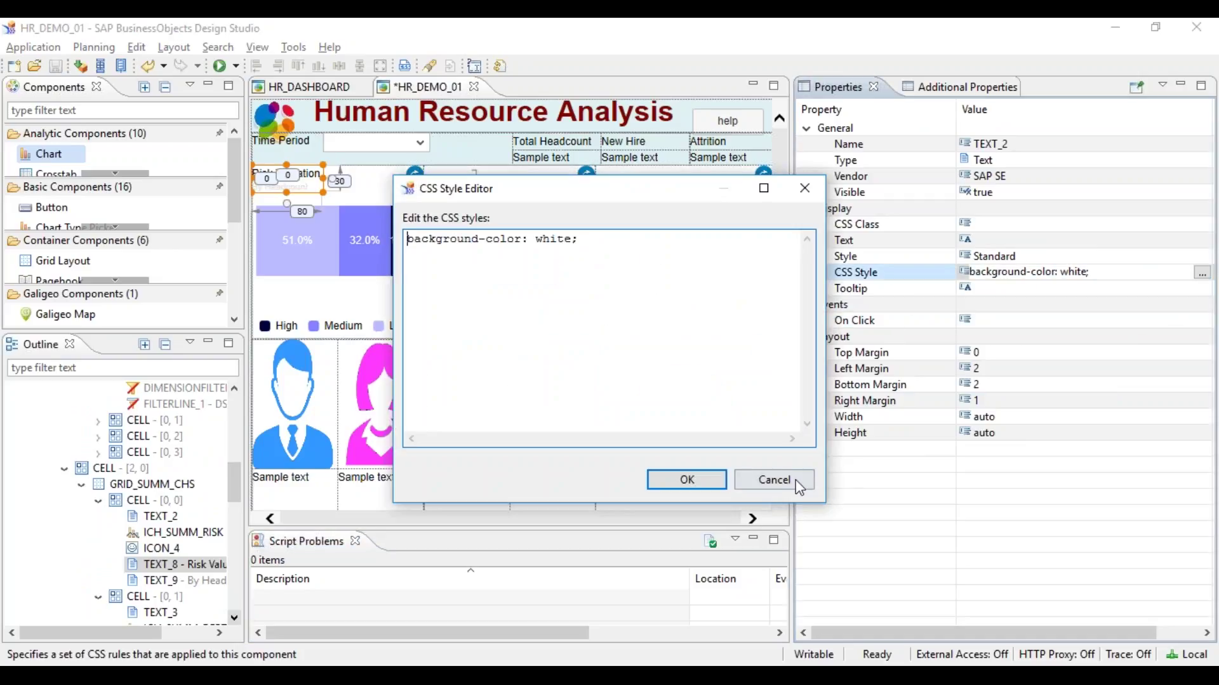
pyautogui.click(771, 480)
# Look at the Custom CSS file selection for the HR_DEMO_01 application and close it without choosing a file
pyautogui.moveTo(237, 477); pyautogui.dragTo(238, 397)
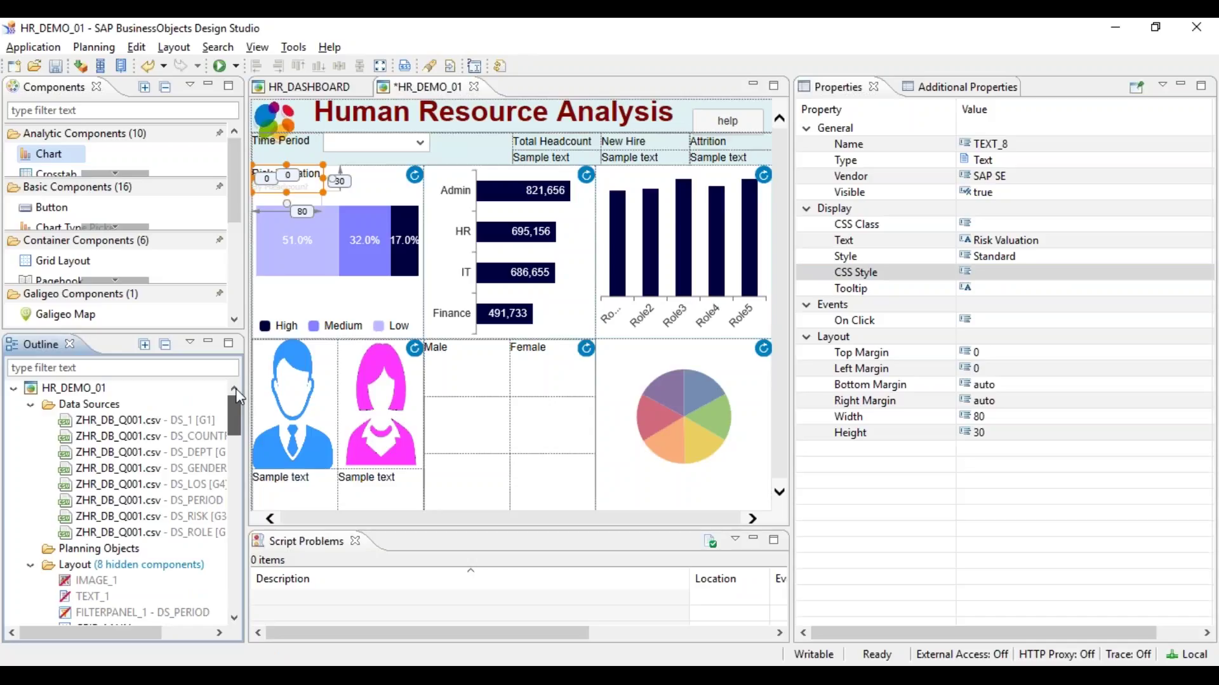
pyautogui.click(100, 390)
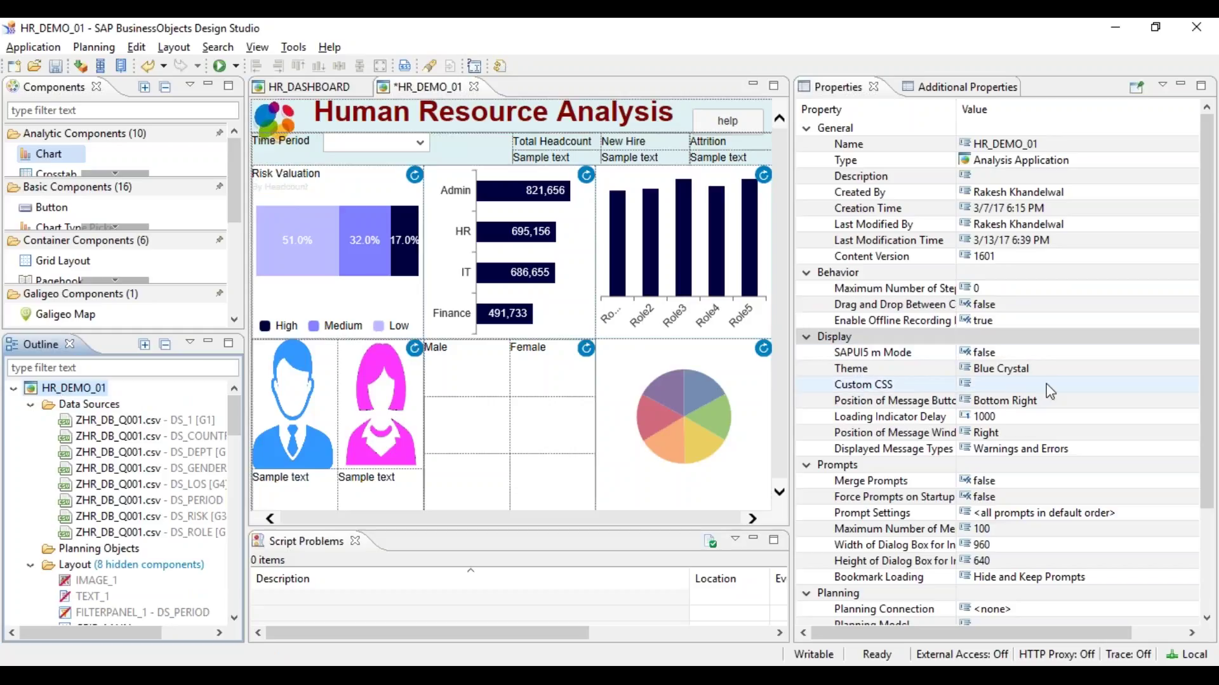
pyautogui.click(1063, 386)
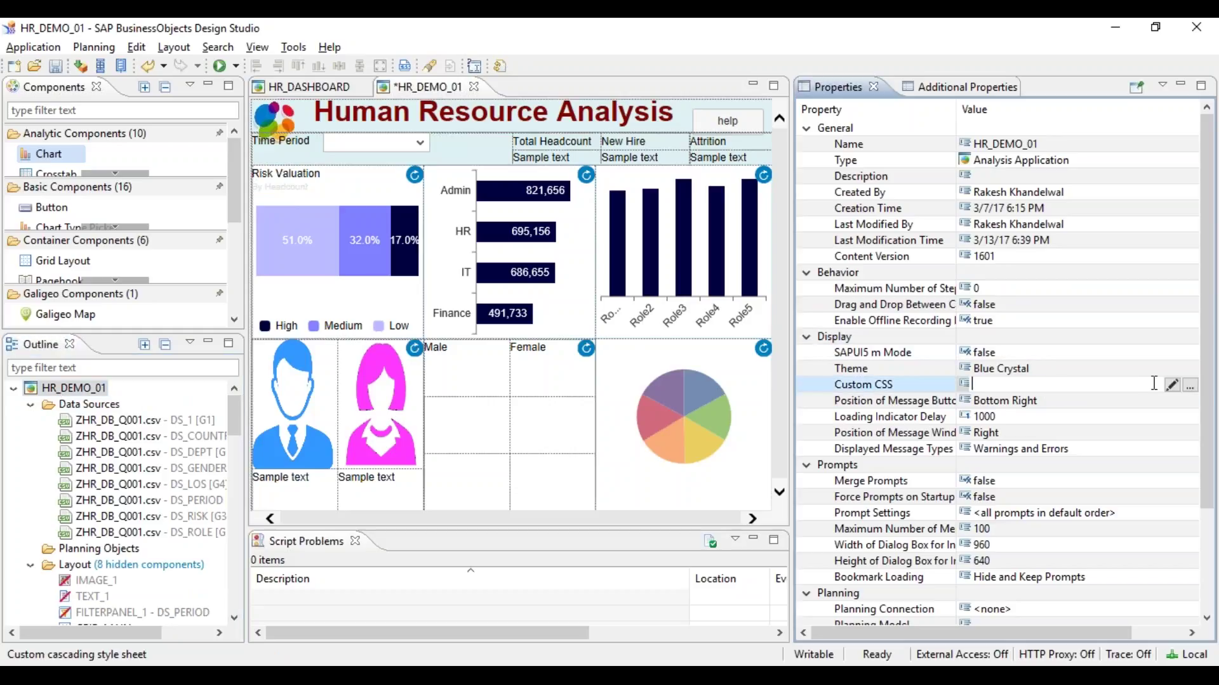
pyautogui.click(1189, 387)
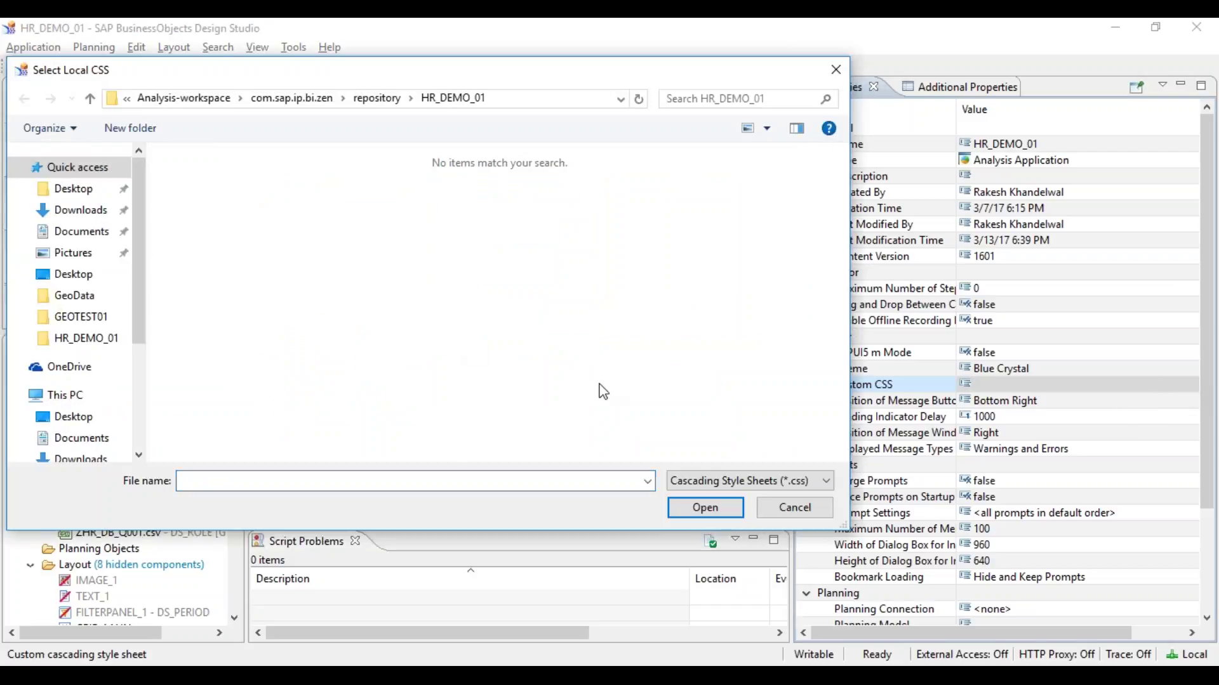
pyautogui.click(796, 507)
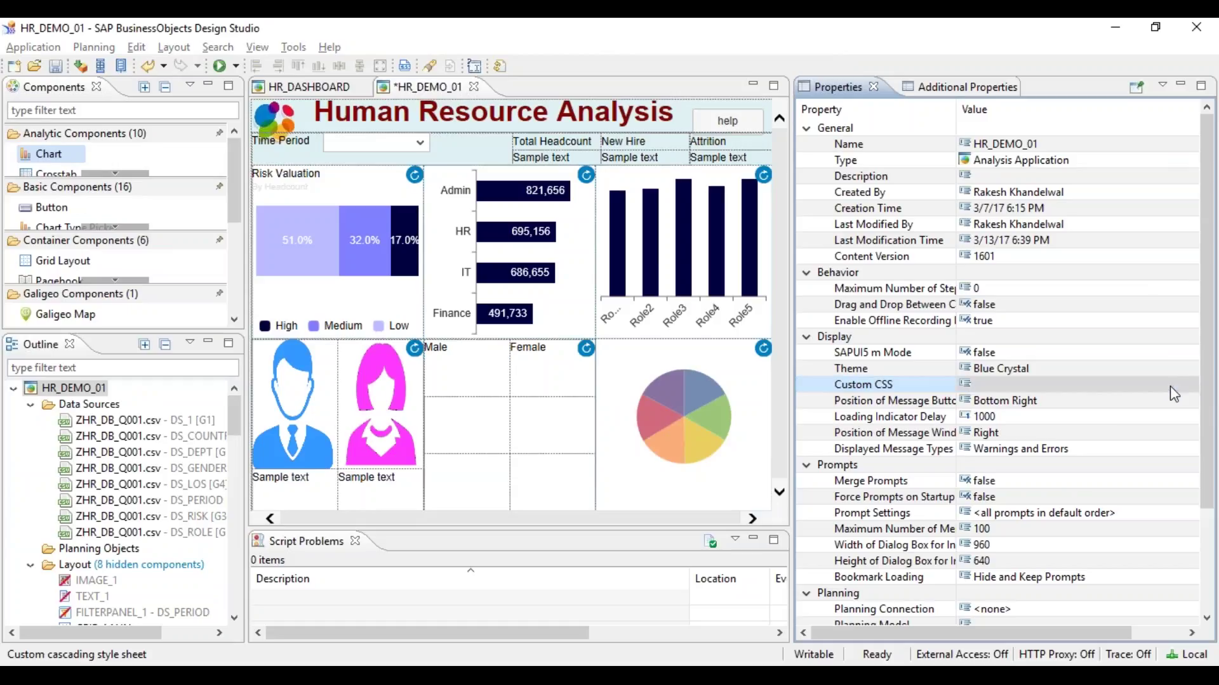
pyautogui.click(1171, 387)
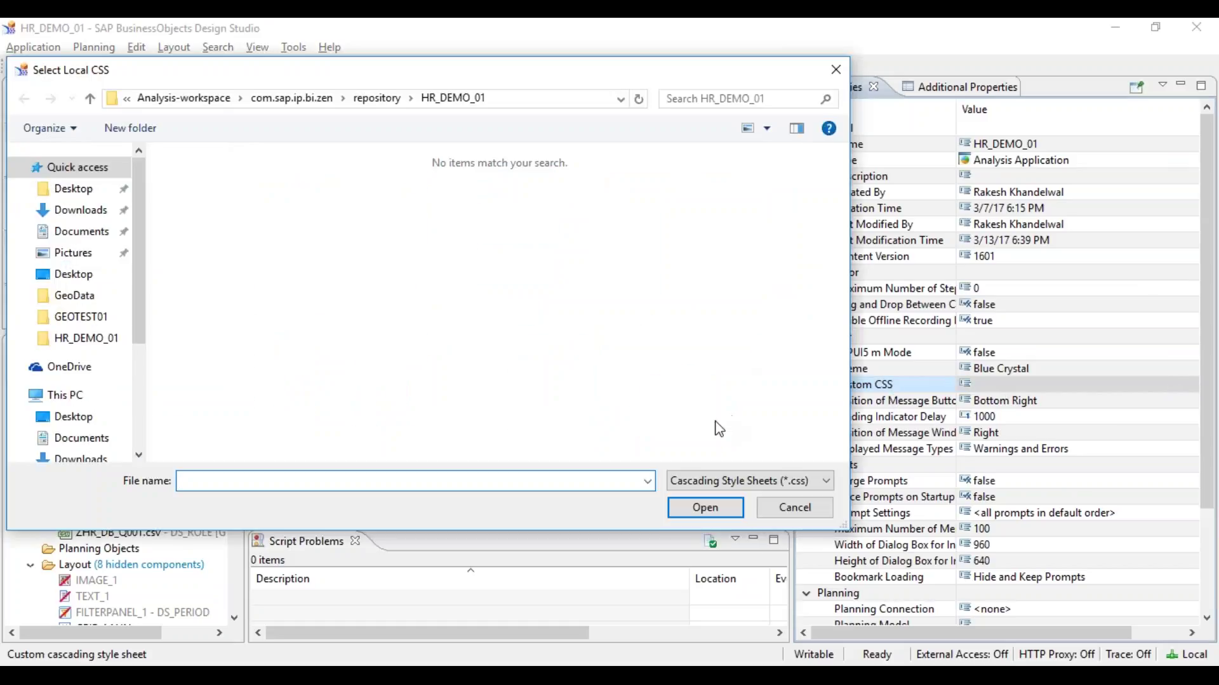
pyautogui.click(799, 512)
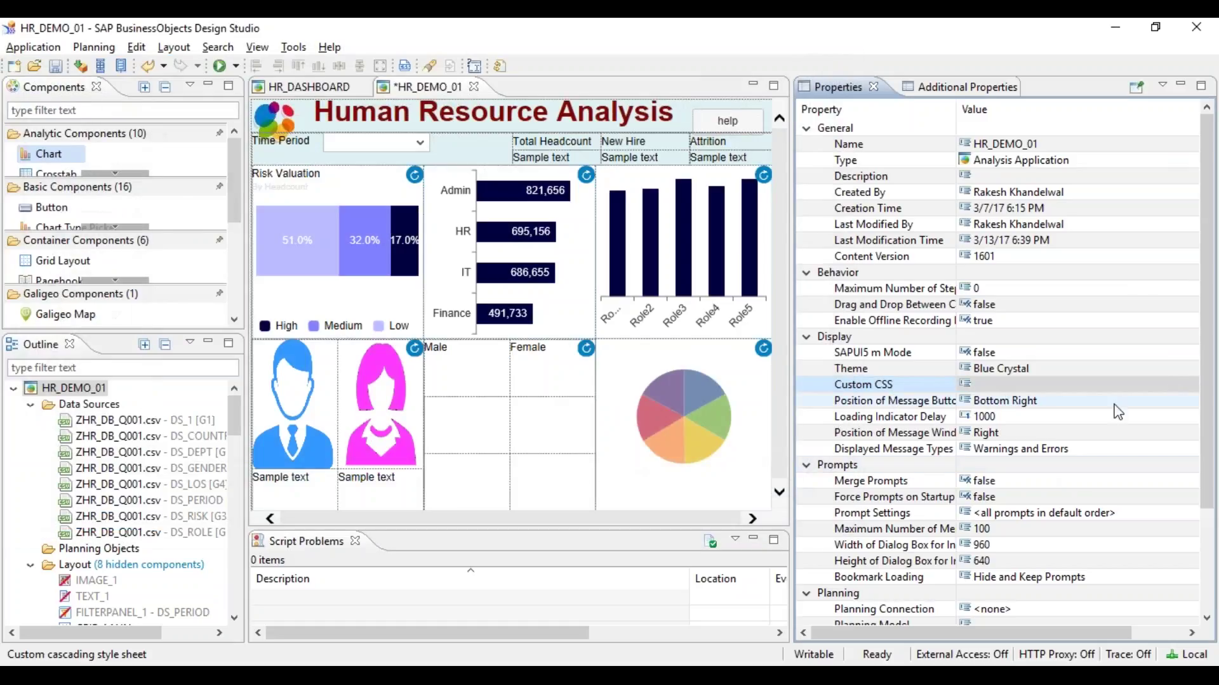
pyautogui.click(1172, 388)
pyautogui.click(1171, 386)
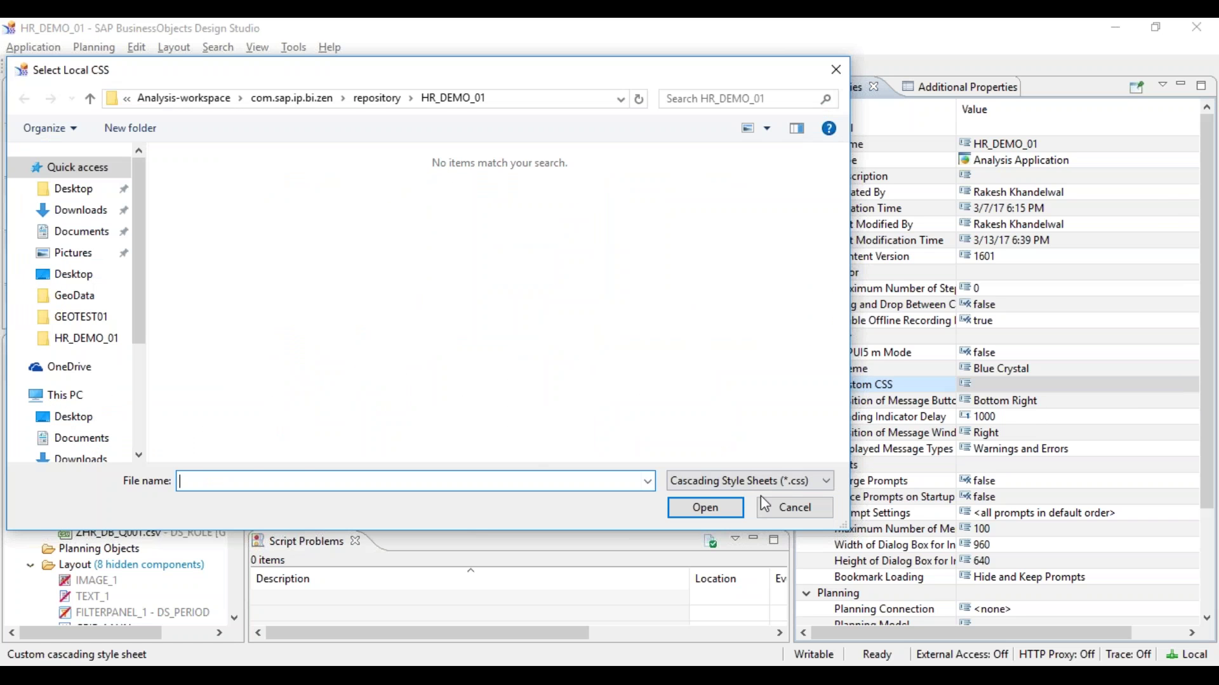
pyautogui.click(788, 506)
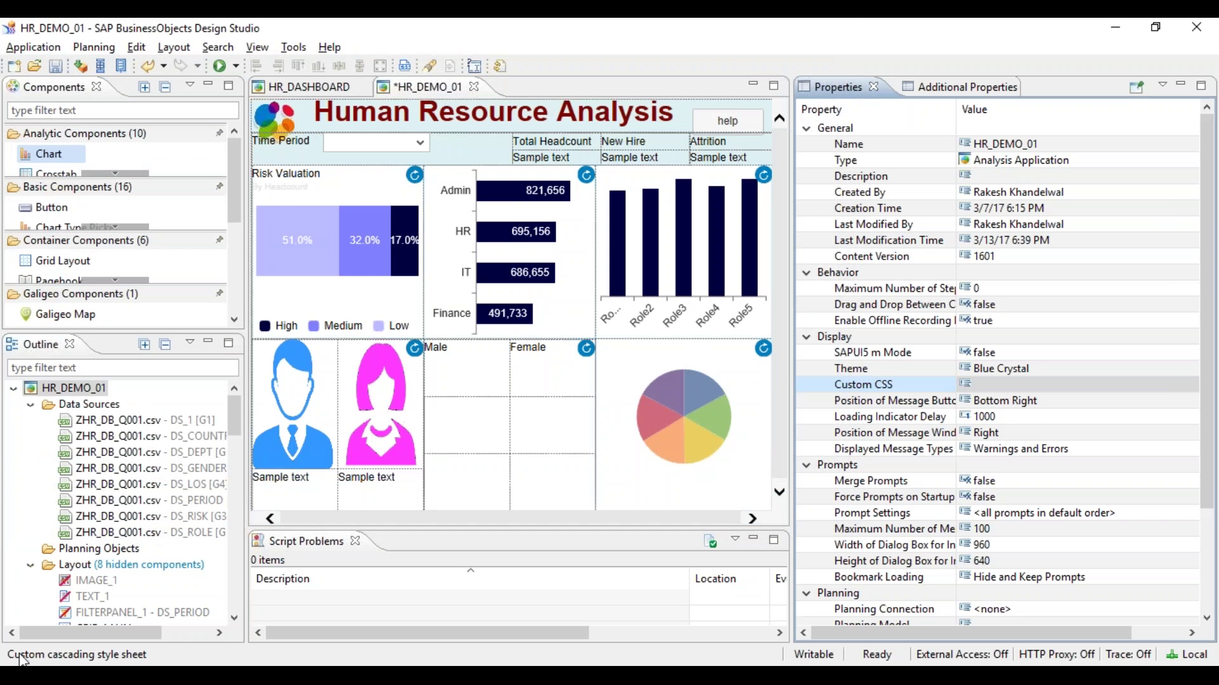
# Switch to Notepad and start saving an empty document under the name sample.css
pyautogui.press('super')
pyautogui.write('notepad')
pyautogui.press('Return')
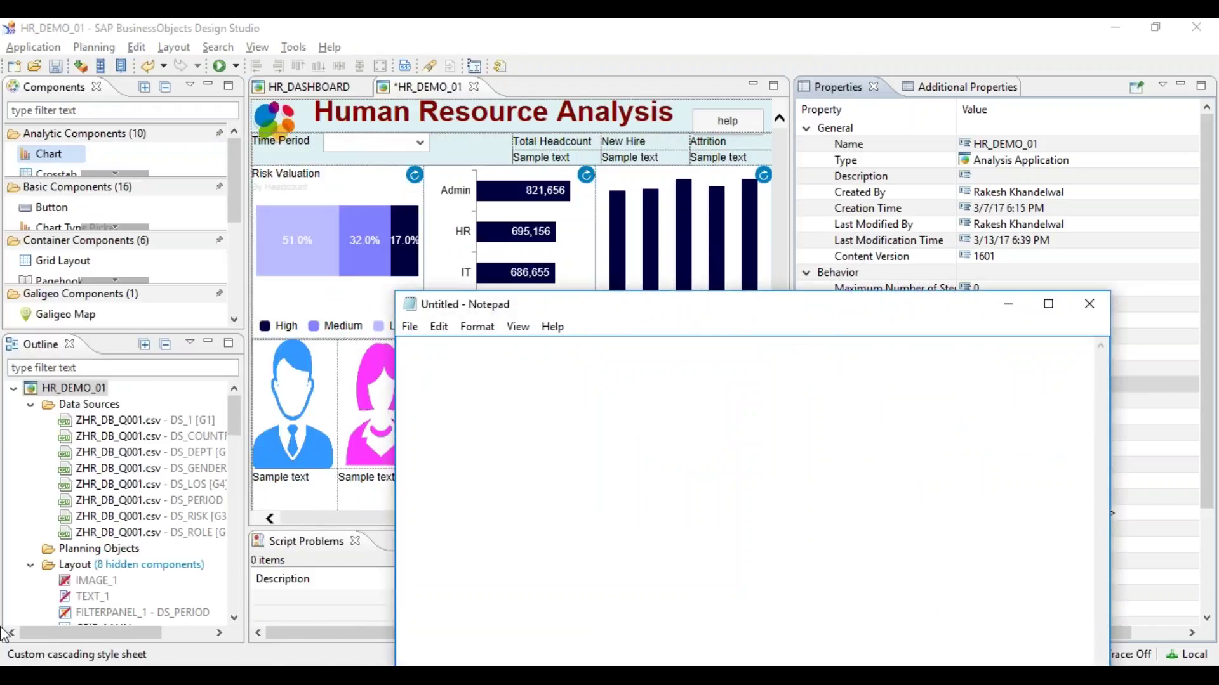
pyautogui.click(411, 327)
pyautogui.click(470, 406)
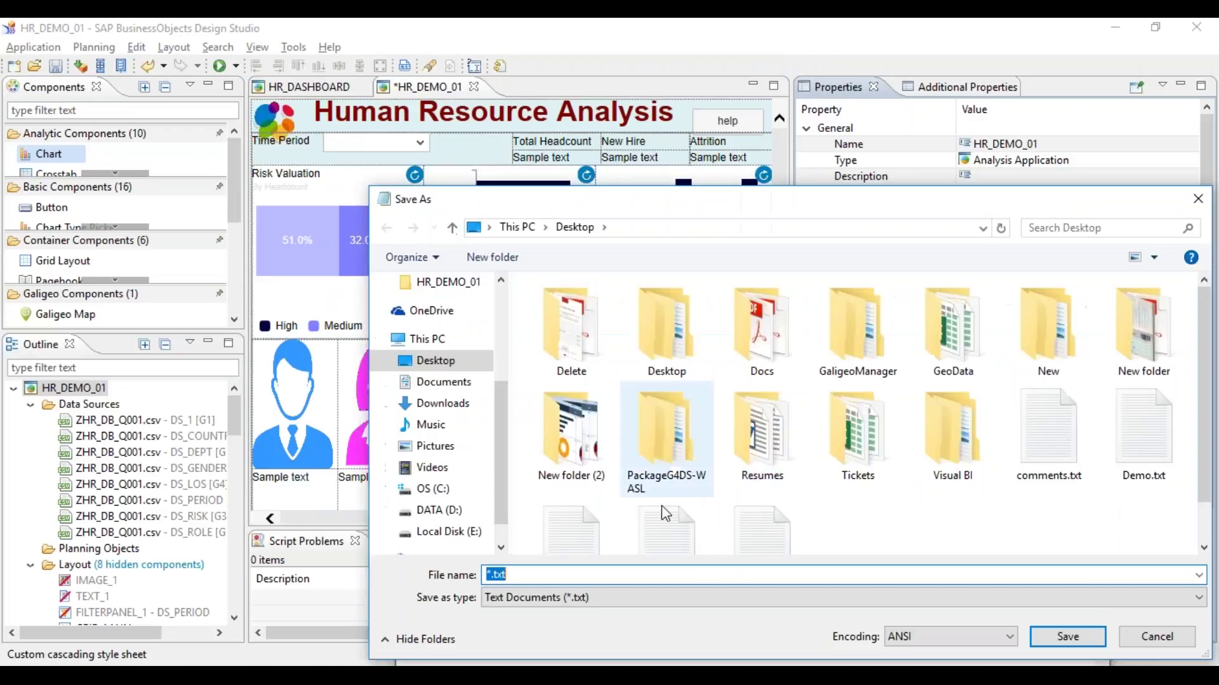
pyautogui.click(685, 554)
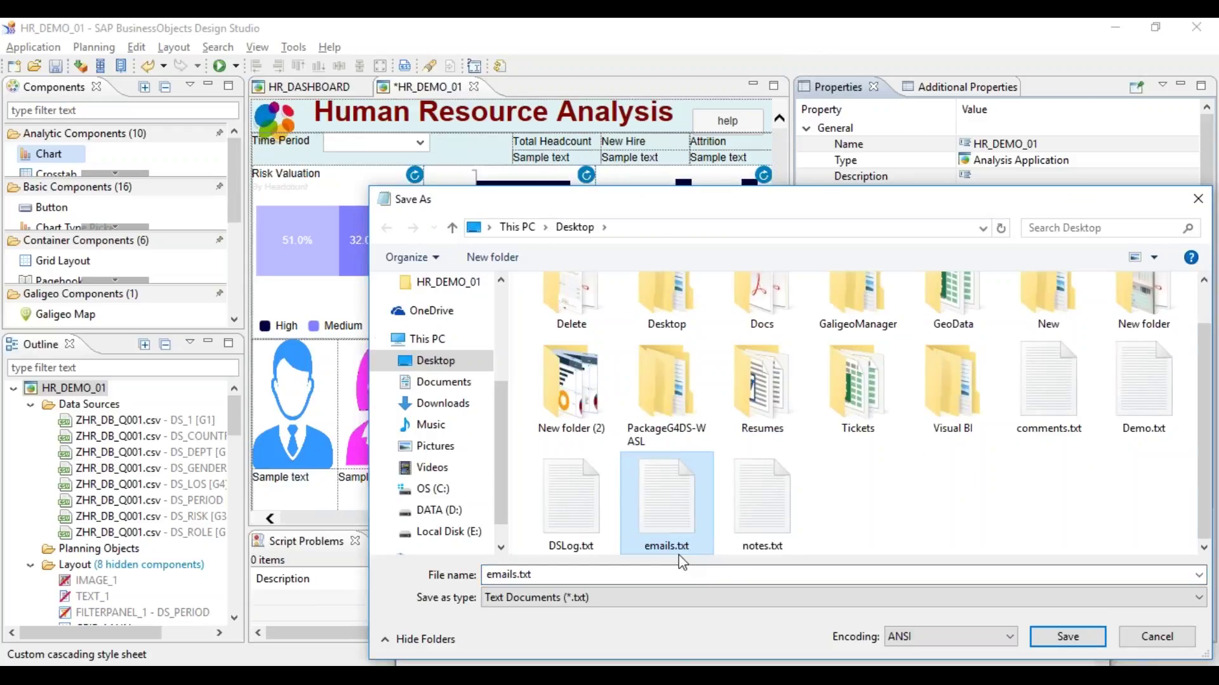
pyautogui.click(508, 574)
pyautogui.write('sample.cs')
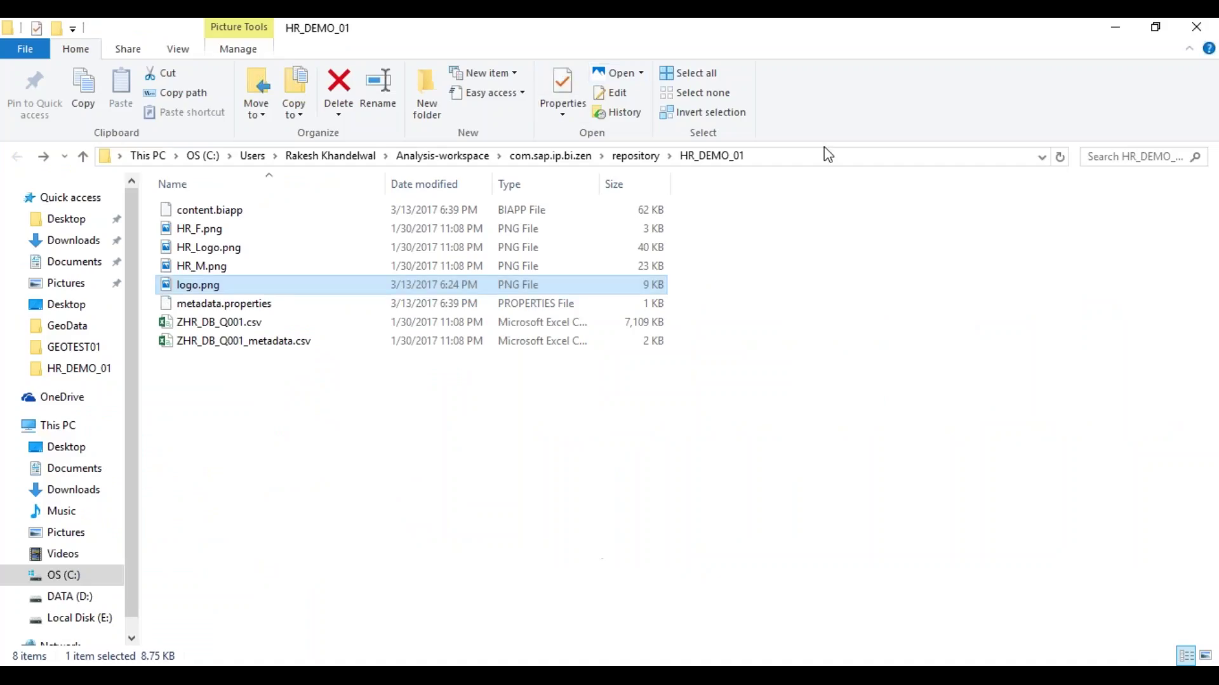
# Copy the HR_DEMO_01 repository folder path from File Explorer and set that folder as the Notepad document's save location
pyautogui.click(830, 157)
pyautogui.hotkey('ctrl', 'c')
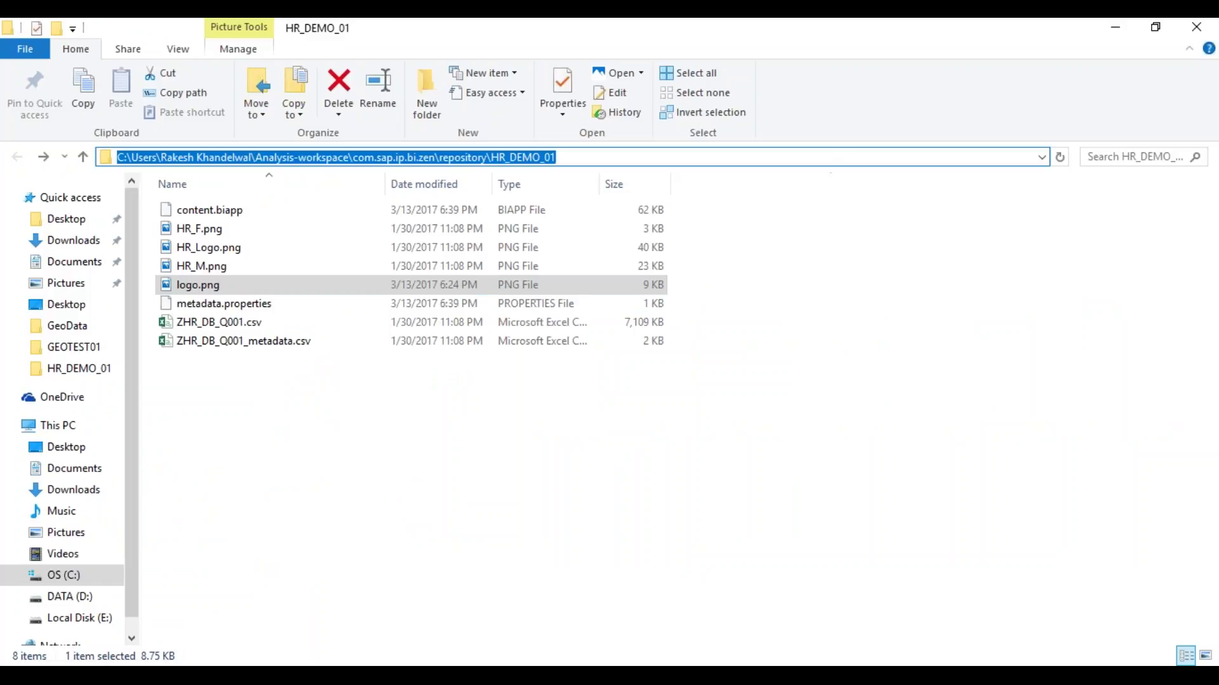
pyautogui.hotkey('alt', 'Tab')
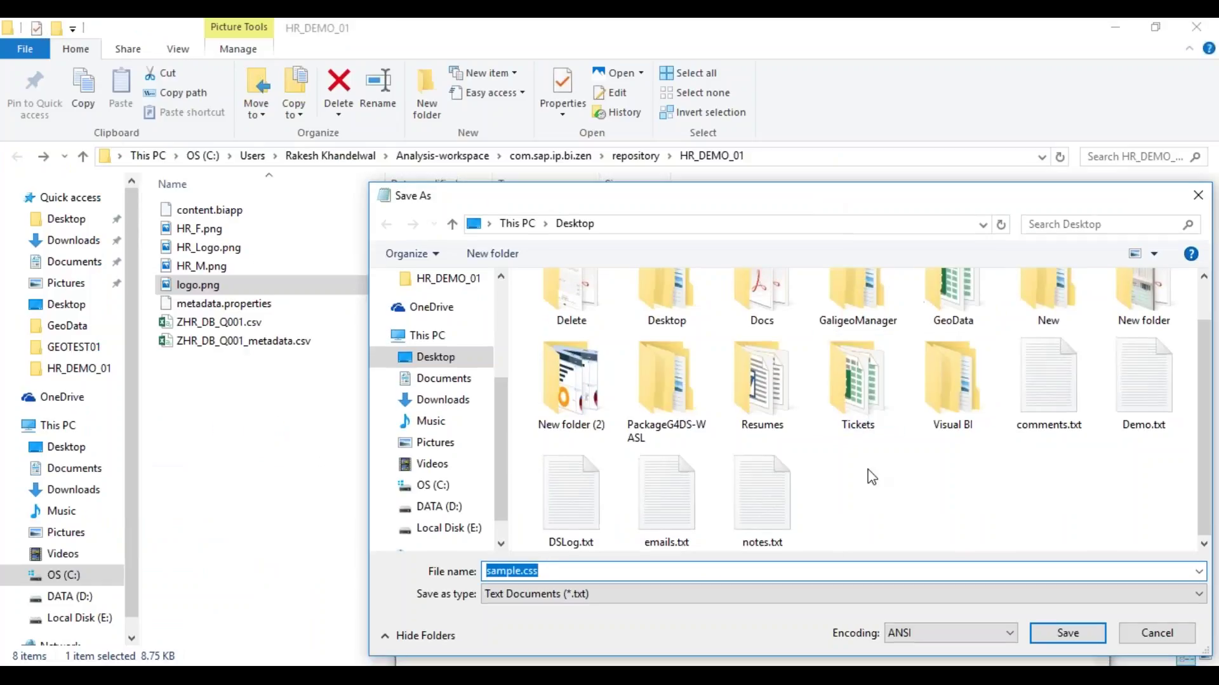
pyautogui.hotkey('ctrl', 'v')
pyautogui.press('Return')
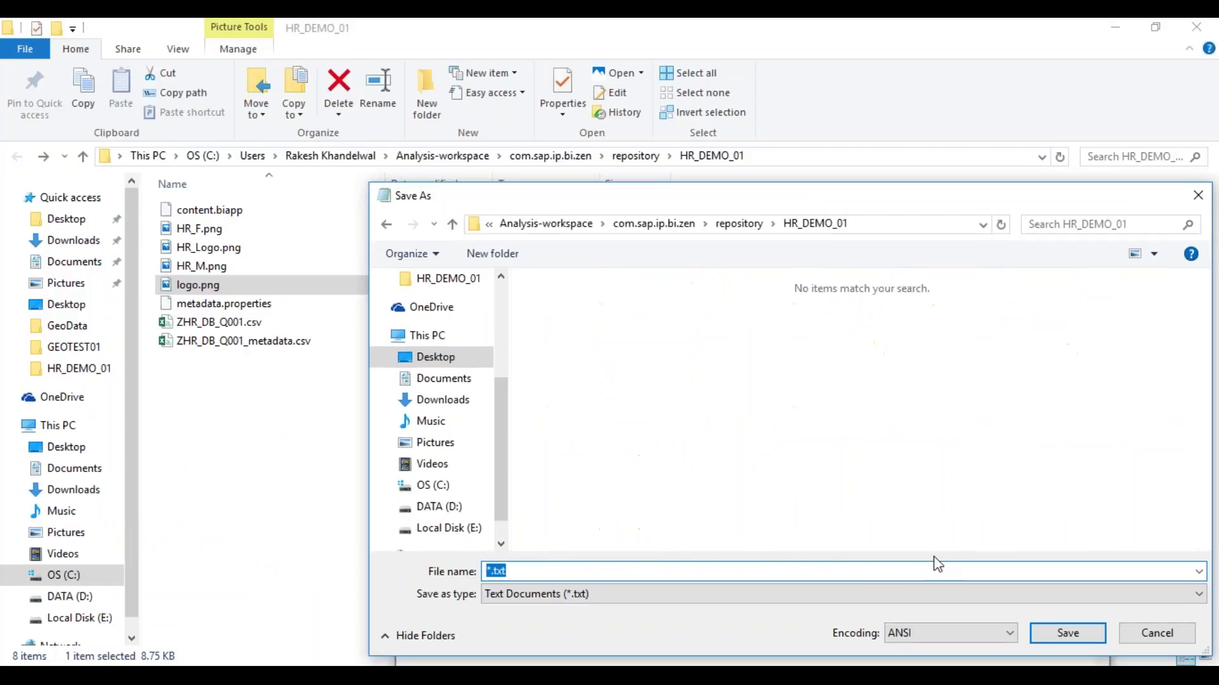
# Save the empty document as sample.css in the HR_DEMO_01 folder with the file type All Files
pyautogui.write('sample.css')
pyautogui.click(661, 595)
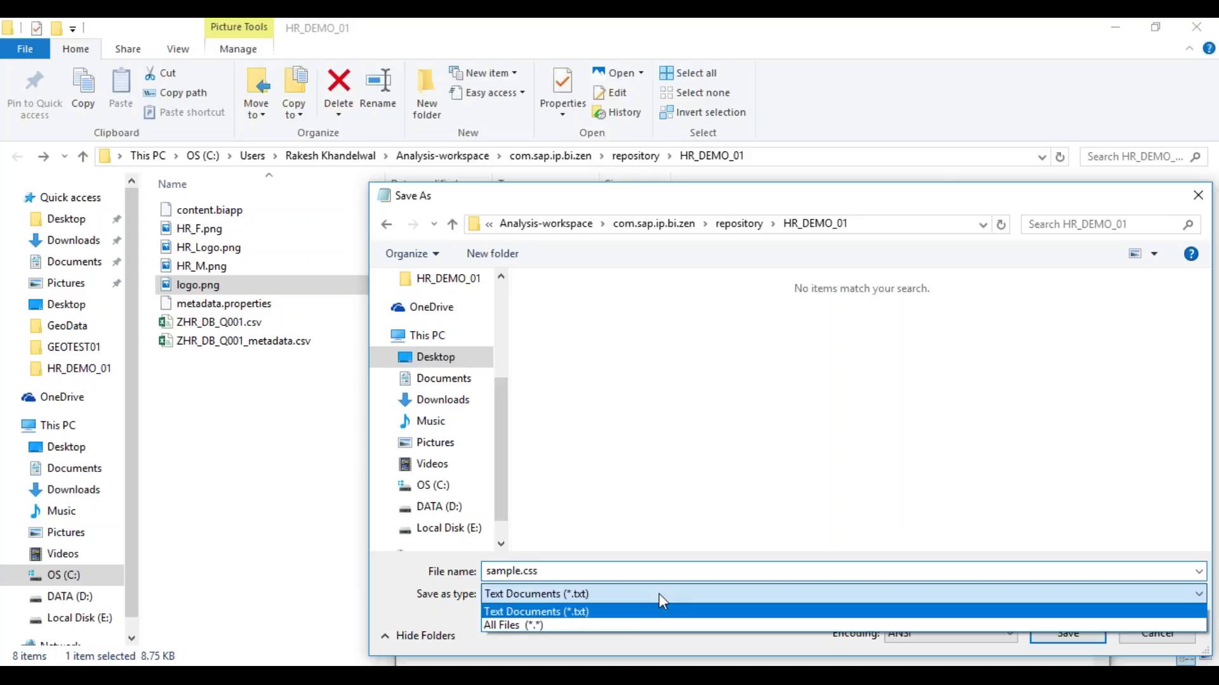
pyautogui.click(577, 635)
pyautogui.click(581, 596)
pyautogui.click(574, 612)
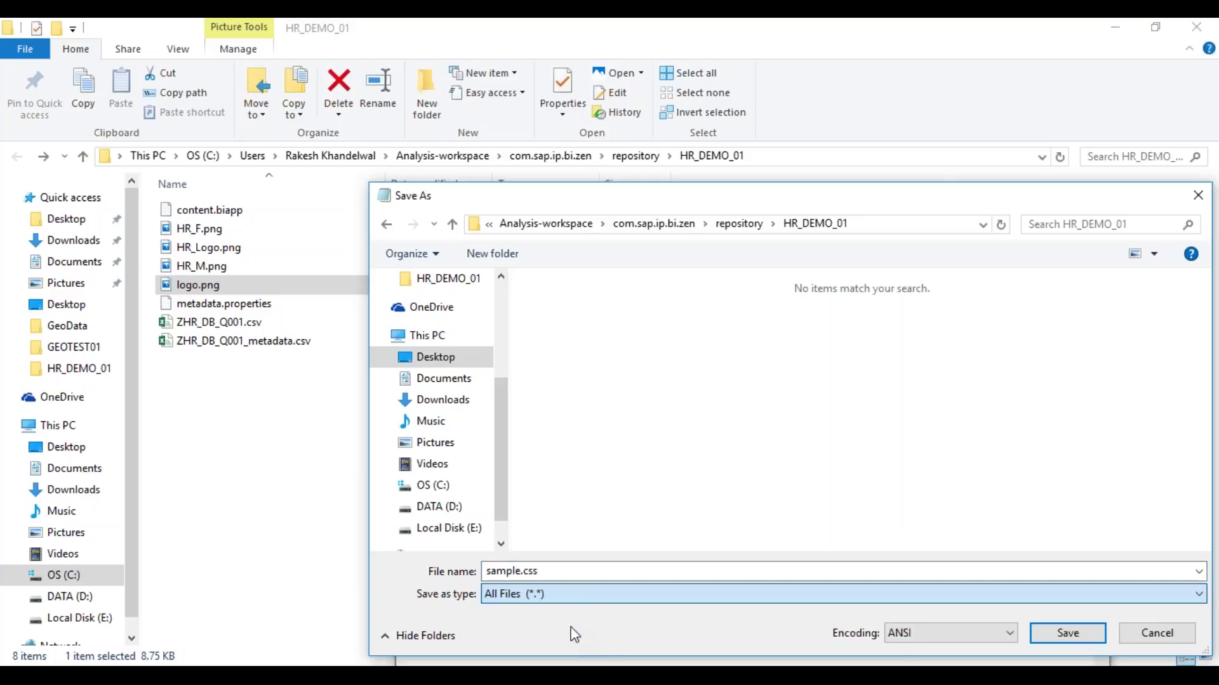
pyautogui.click(1067, 633)
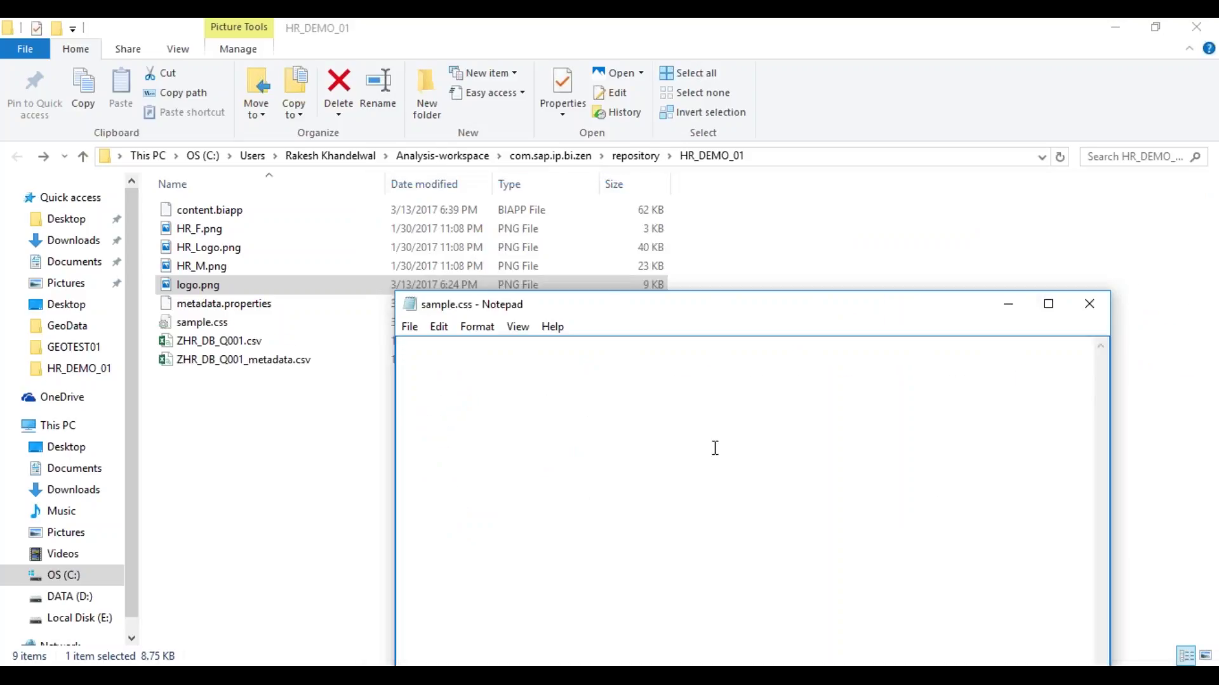
# Return to Design Studio, assign sample.css as the Custom CSS of HR_DEMO_01, and open the stylesheet for editing
pyautogui.click(200, 322)
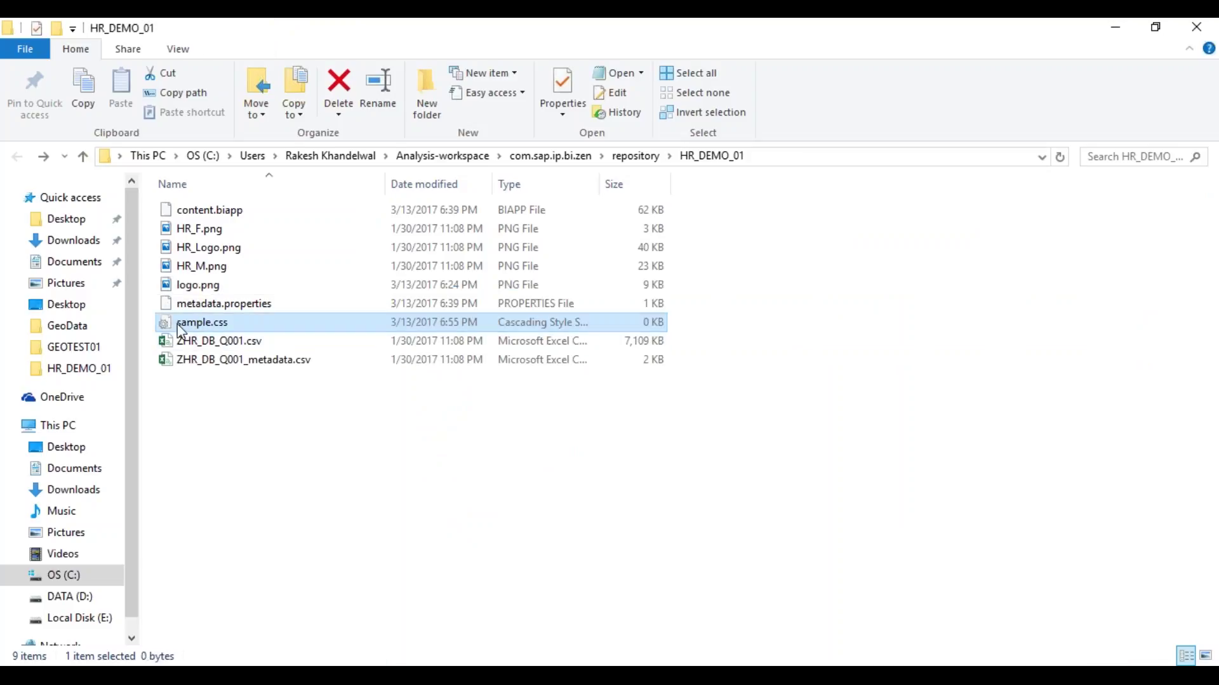
pyautogui.hotkey('alt', 'Tab')
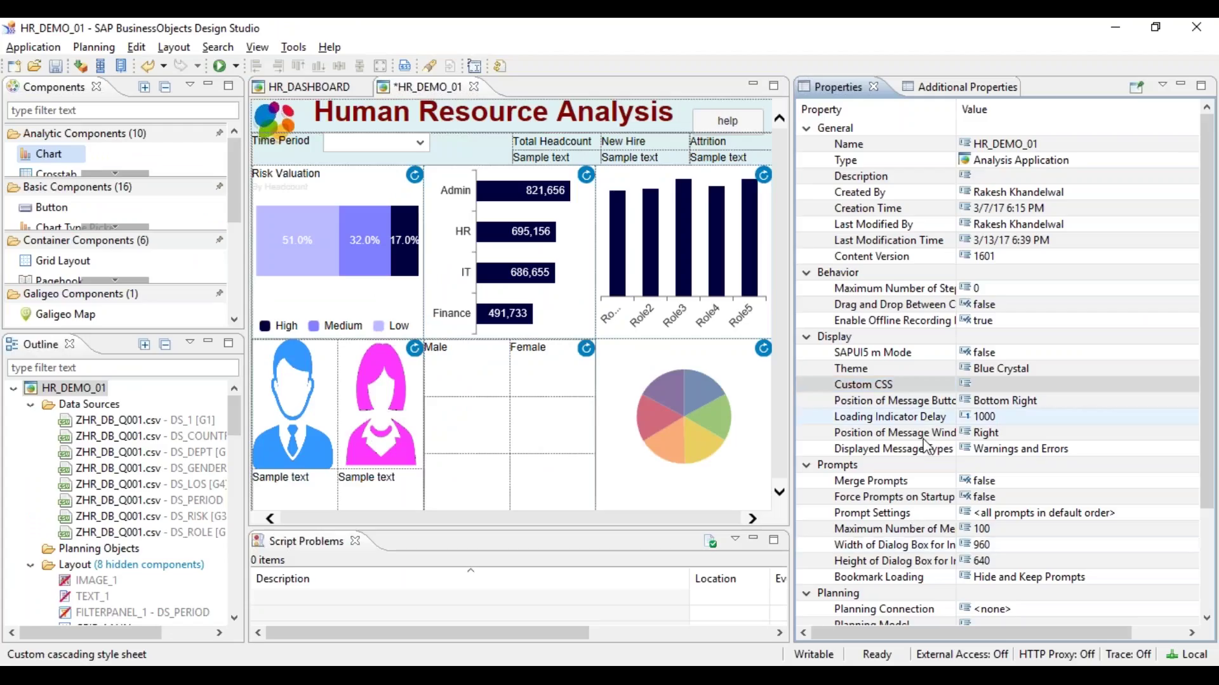
pyautogui.click(1117, 385)
pyautogui.click(1176, 387)
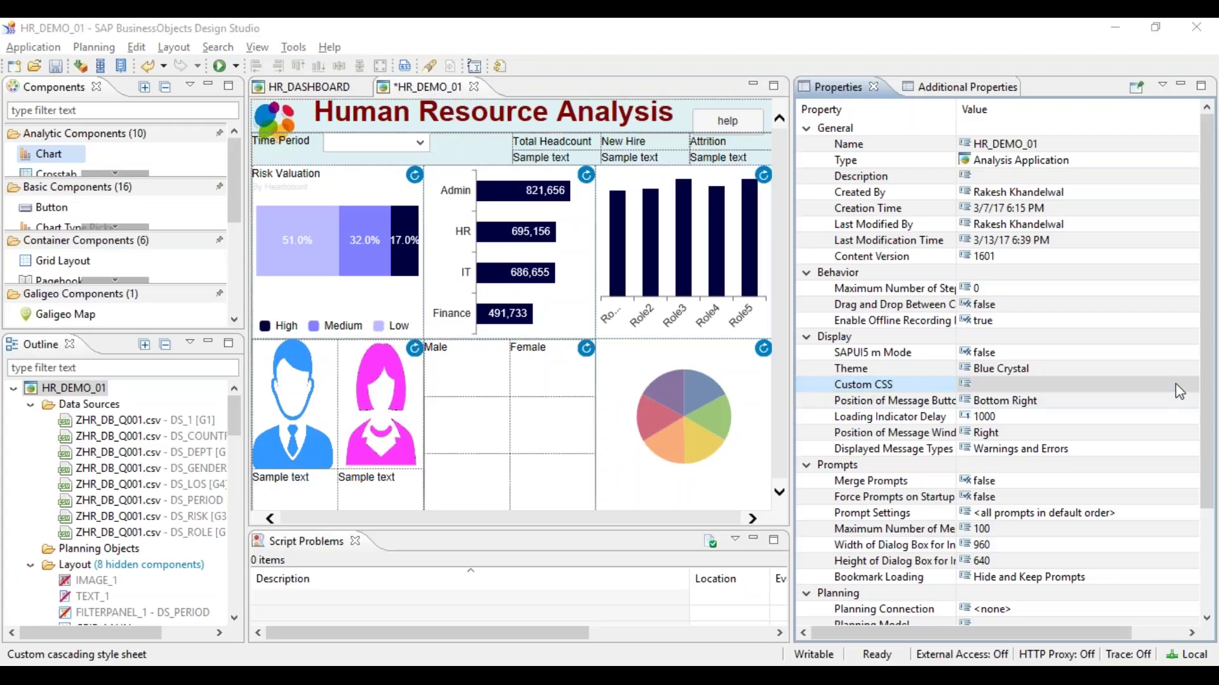
pyautogui.doubleClick(219, 222)
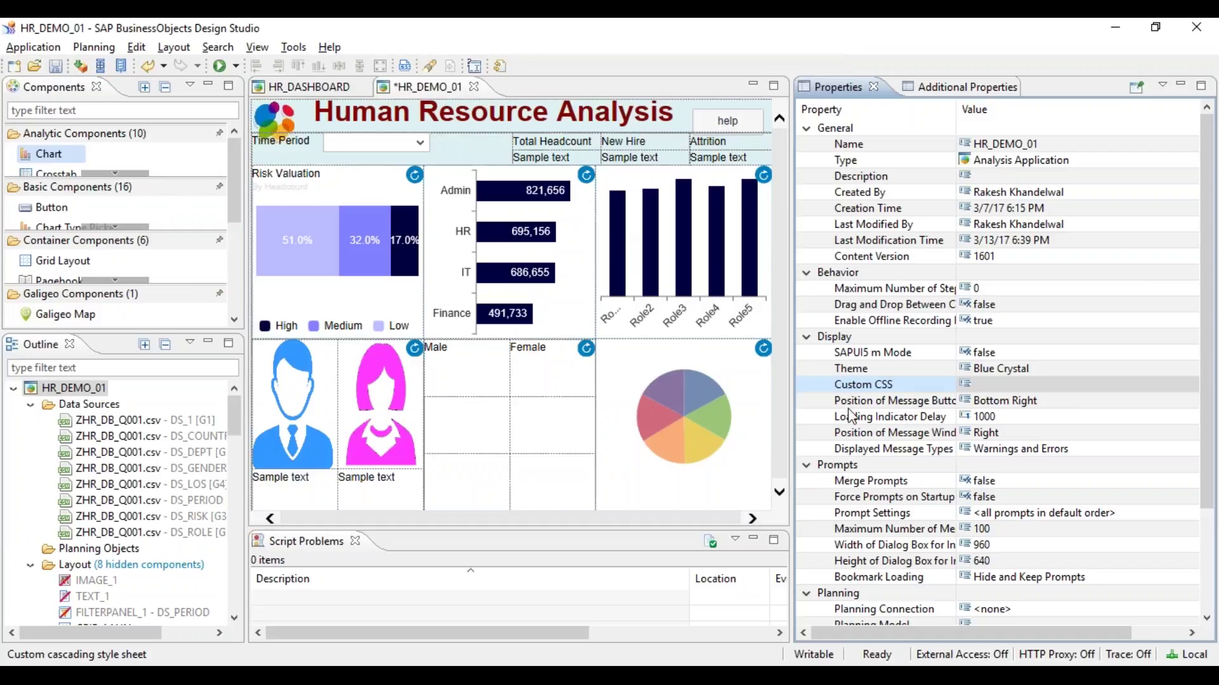
pyautogui.click(1112, 388)
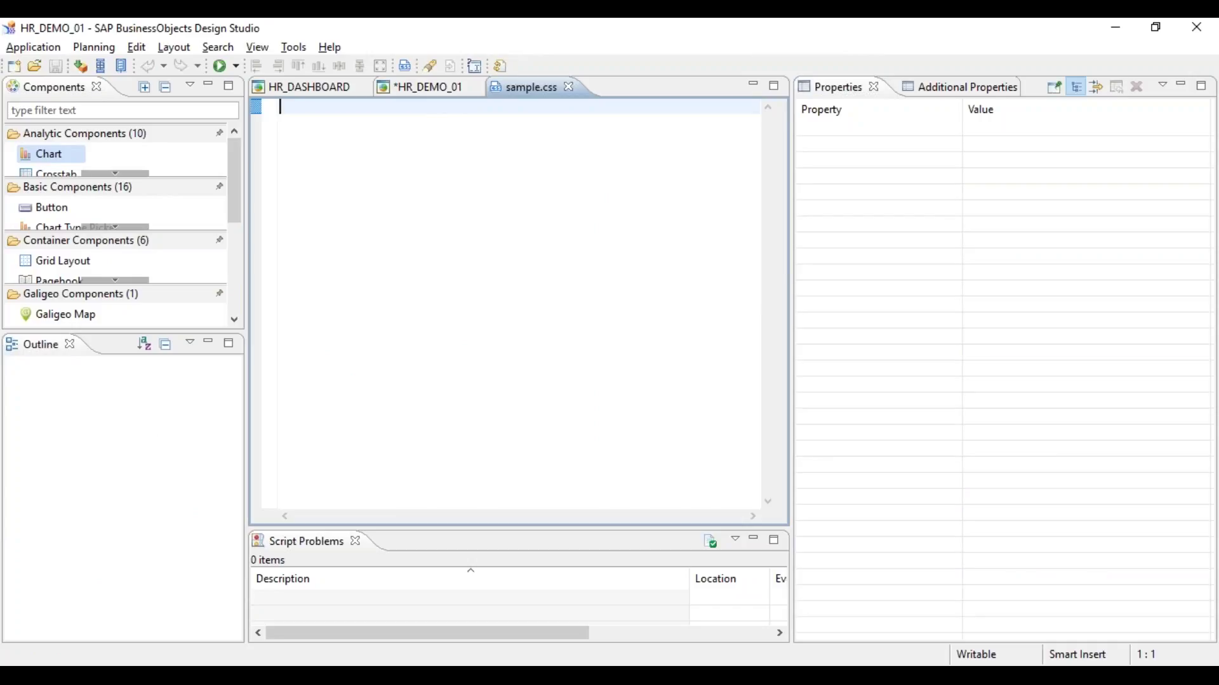
# Add a .GRID1 class rule with an empty declaration block to sample.css
pyautogui.write('.')
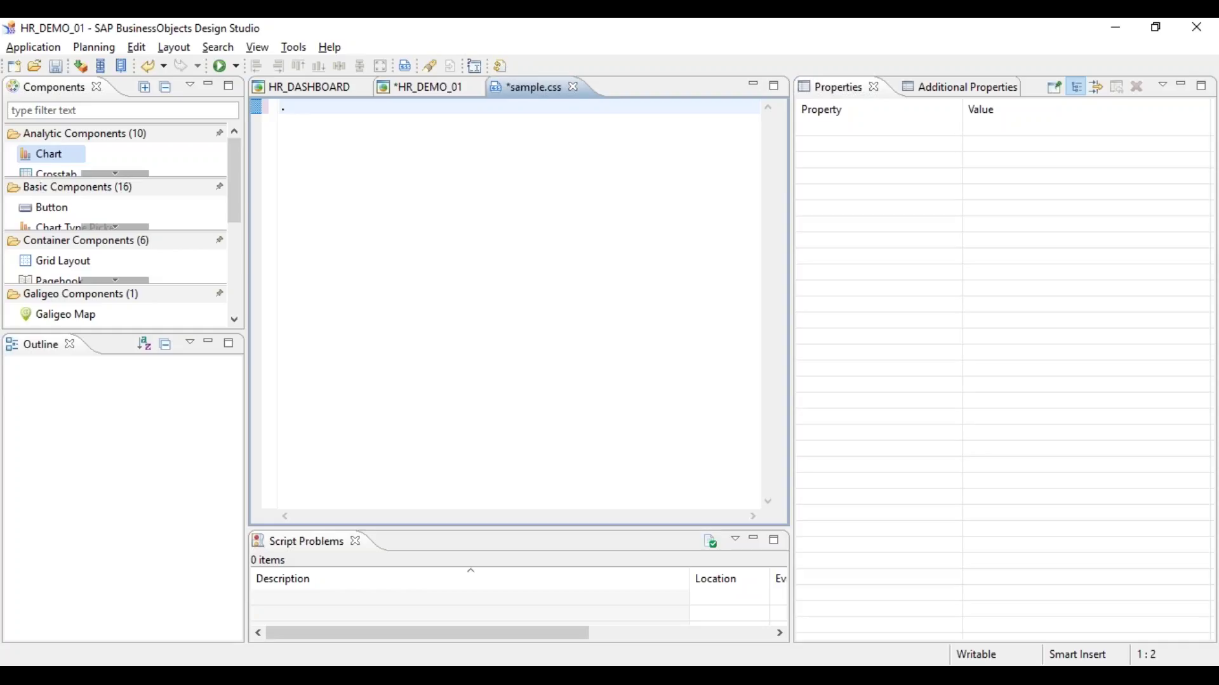
pyautogui.write('GRID1')
pyautogui.press('Return')
pyautogui.write('{')
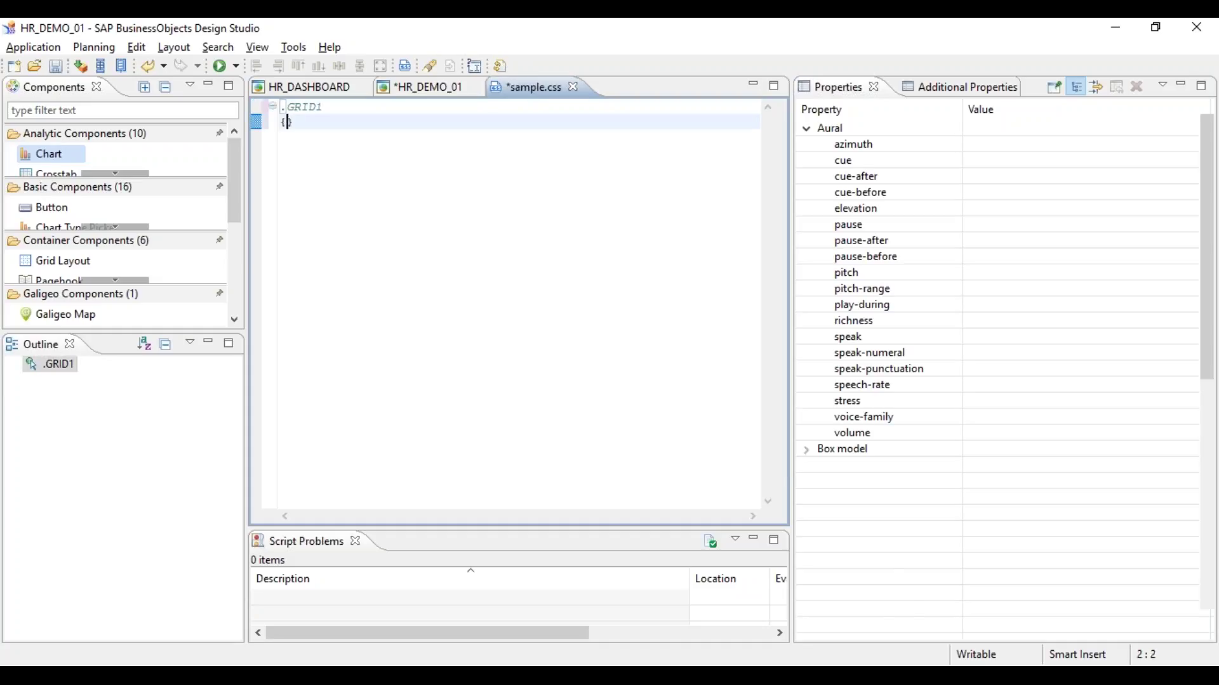
pyautogui.press('Return')
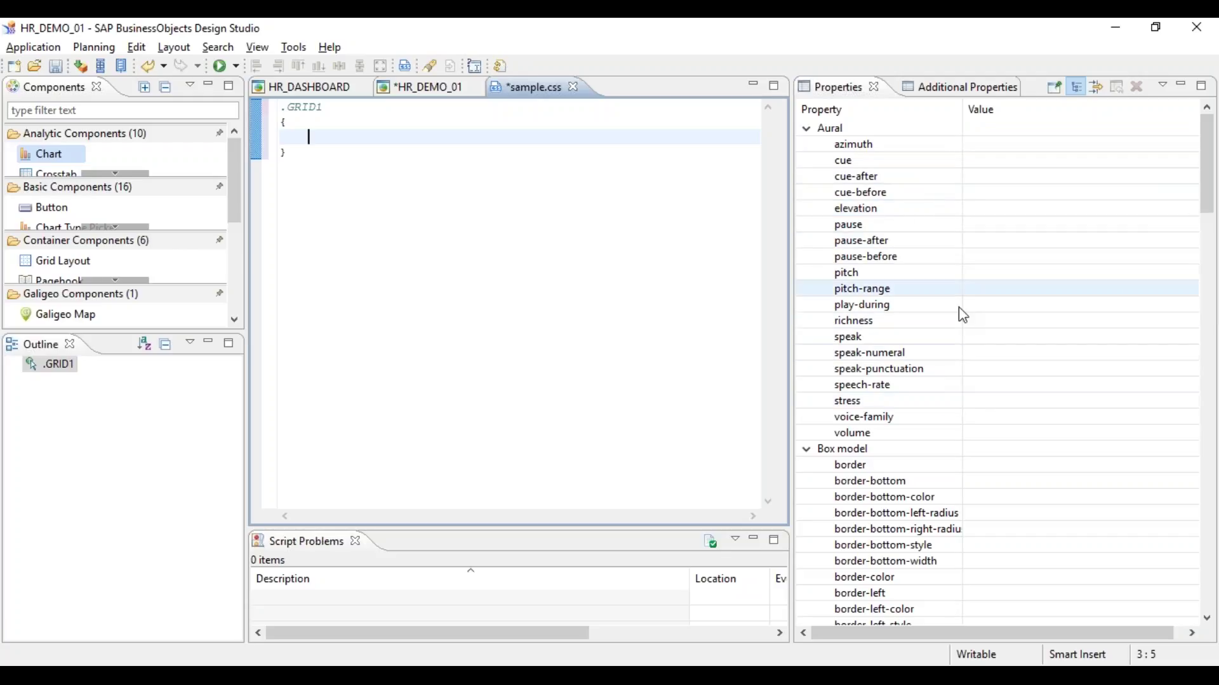
# Try to set the border property of the .GRID1 rule to "1 px;"
pyautogui.click(1075, 465)
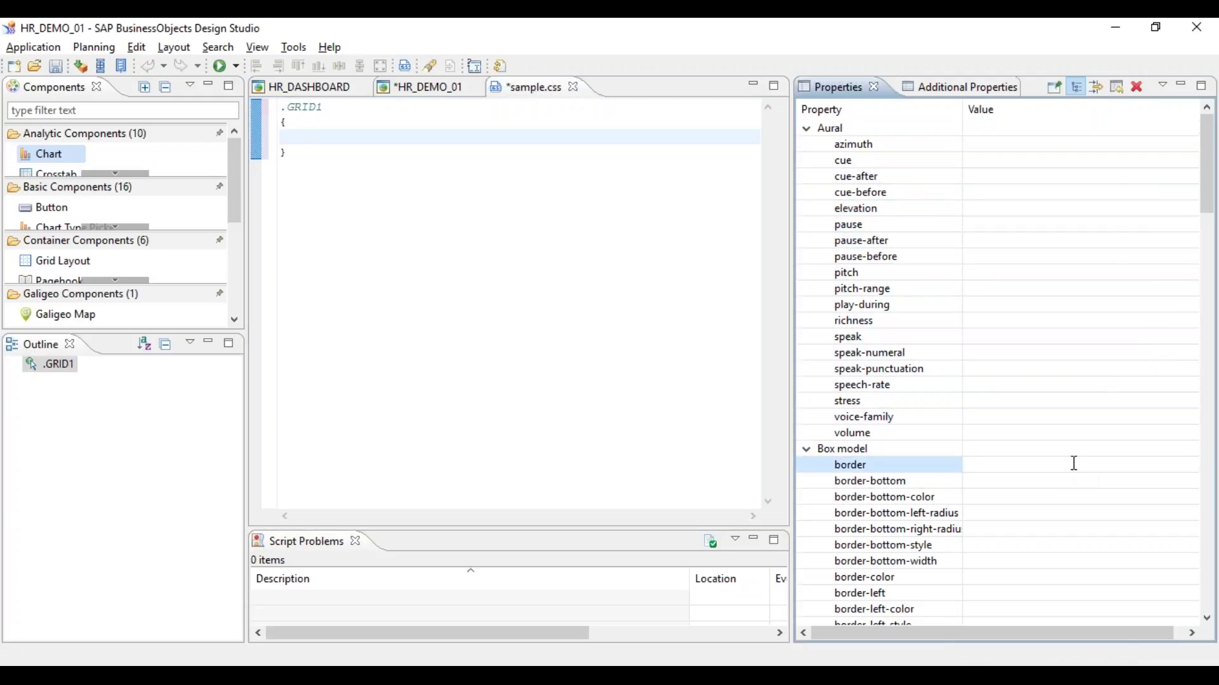
pyautogui.write('1 px')
pyautogui.press('Return')
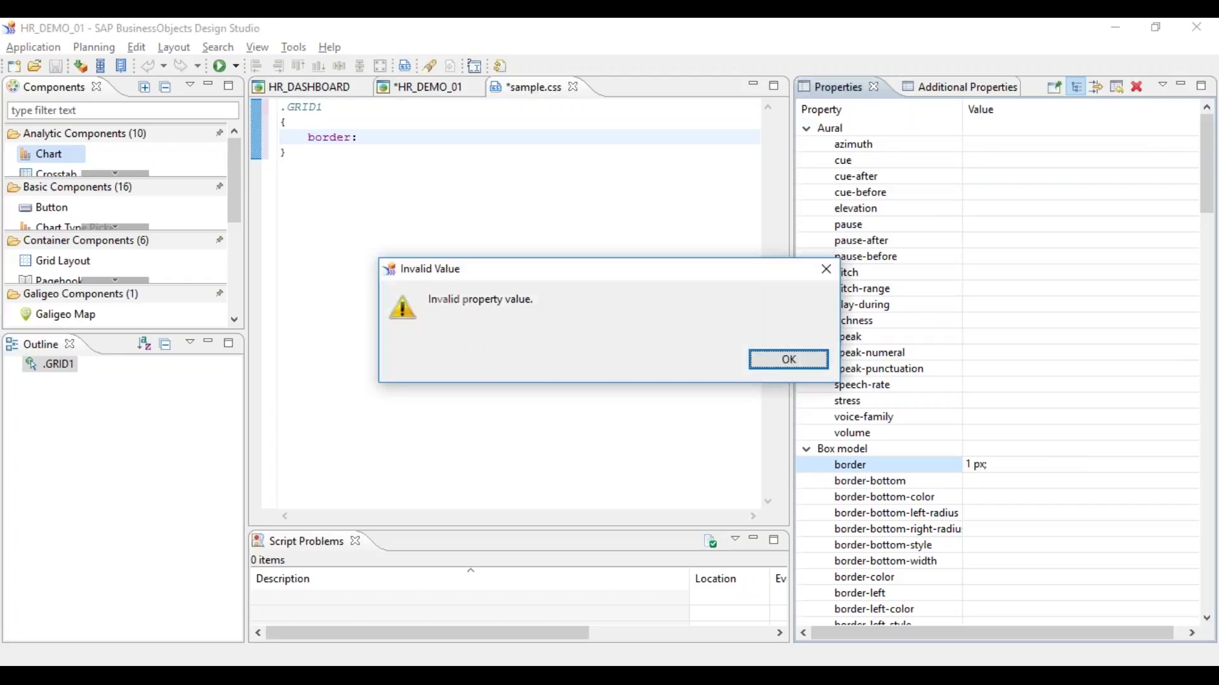
pyautogui.click(788, 360)
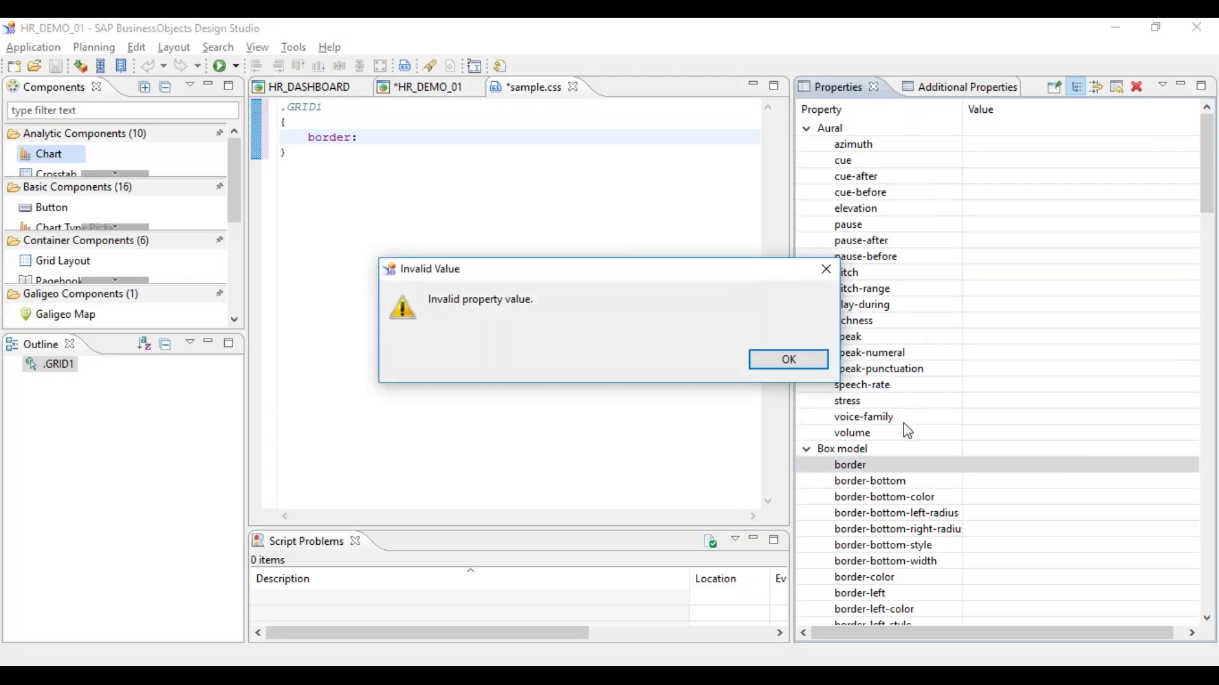
pyautogui.click(809, 373)
# Set the border property of the .GRID1 rule to 1px
pyautogui.click(996, 465)
pyautogui.write('1')
pyautogui.press('Return')
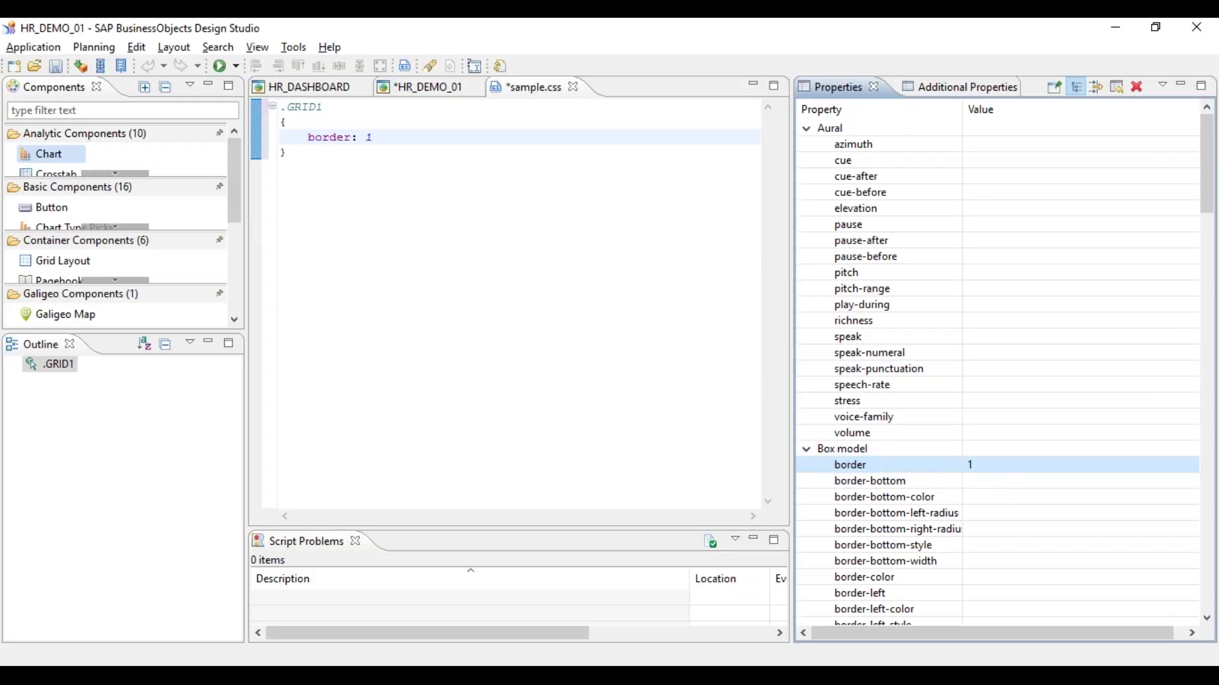
pyautogui.click(390, 137)
pyautogui.click(1016, 466)
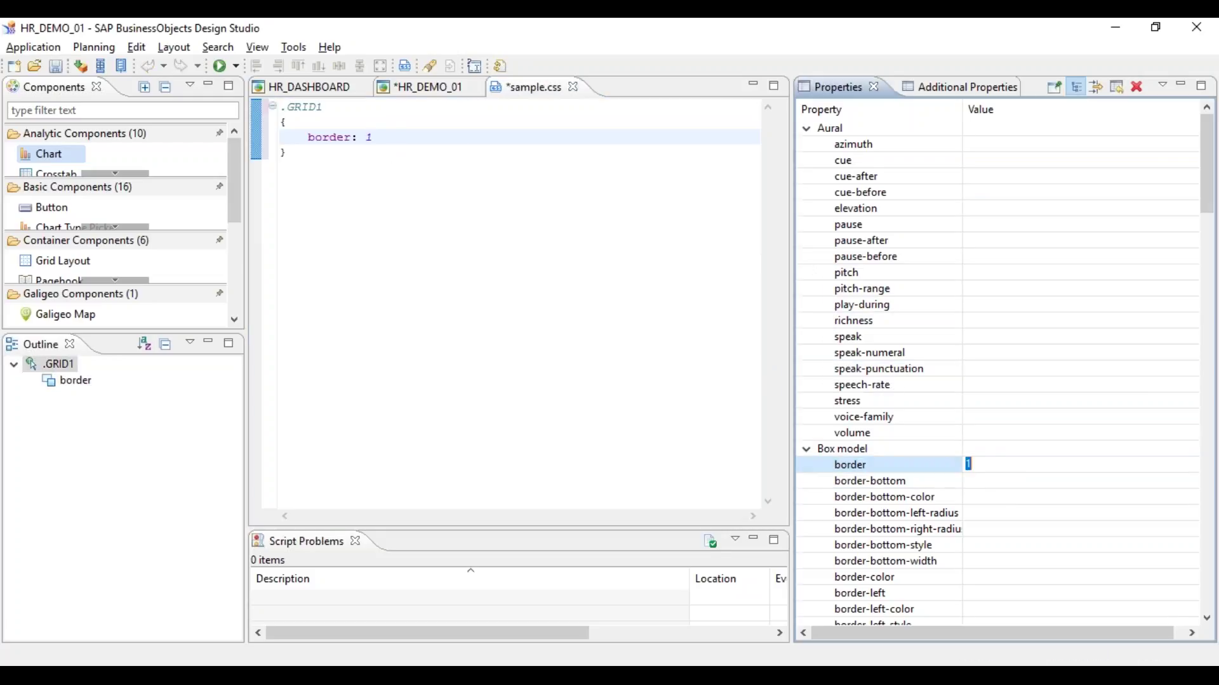
pyautogui.write('1px')
pyautogui.press('Return')
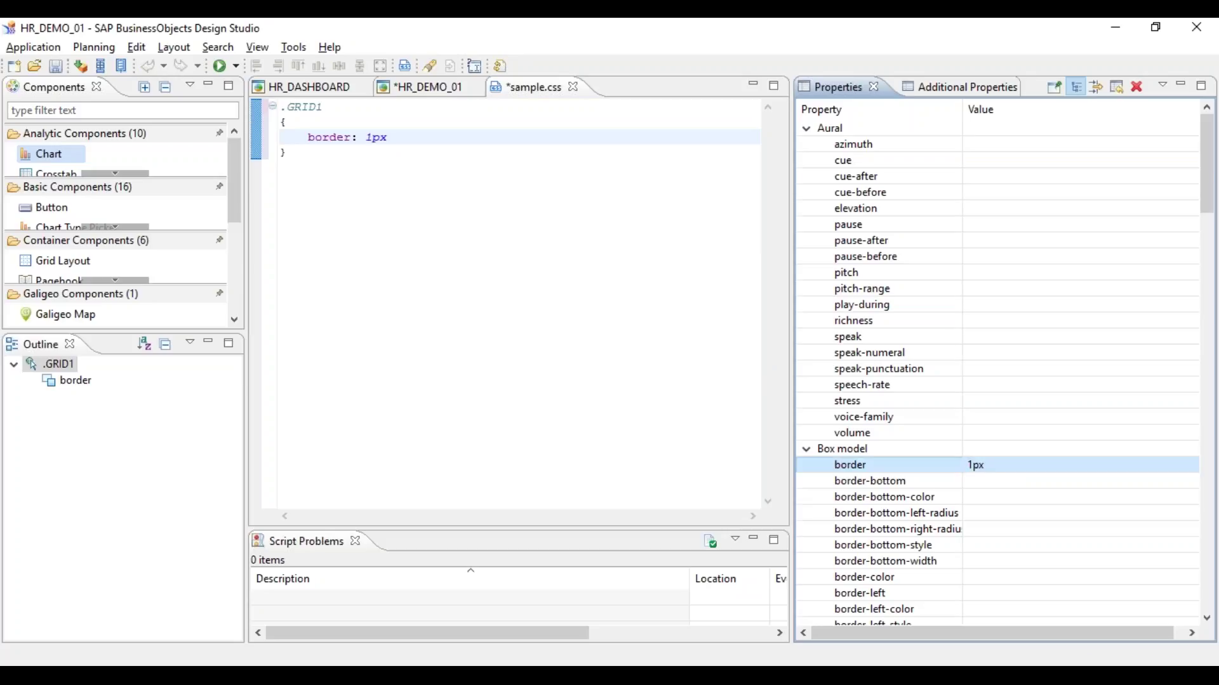
# End the border declaration in the .GRID1 rule with a semicolon and save sample.css
pyautogui.click(413, 143)
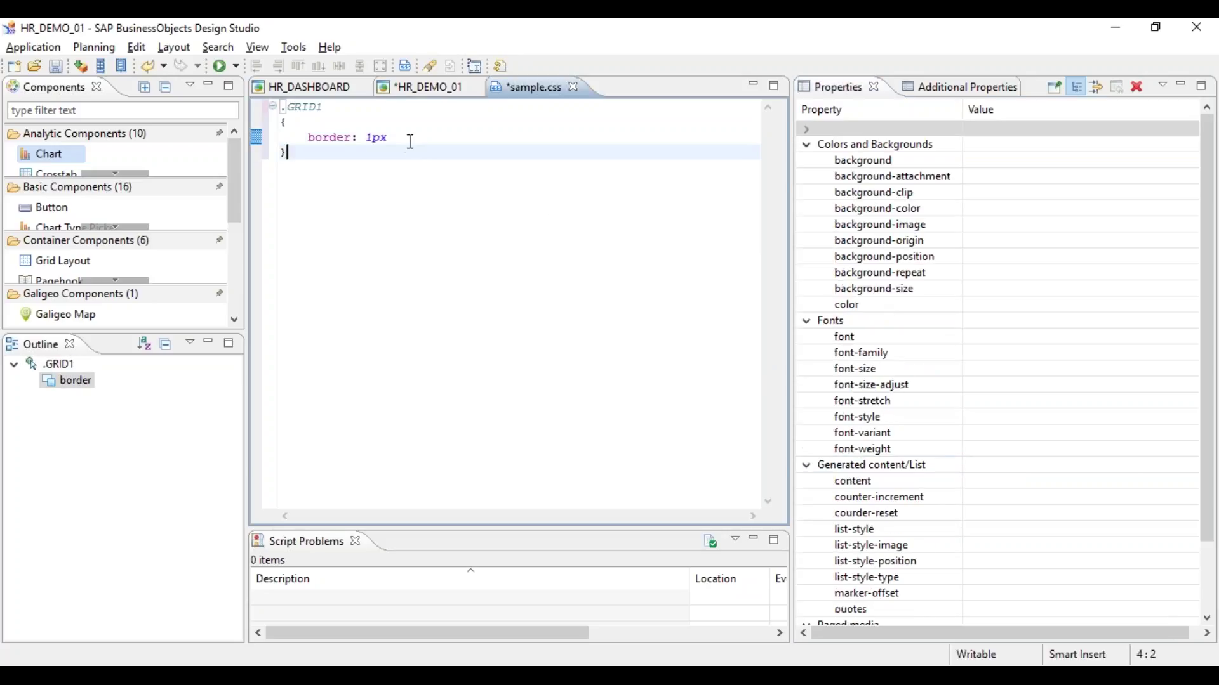
pyautogui.write(';')
pyautogui.press('Down')
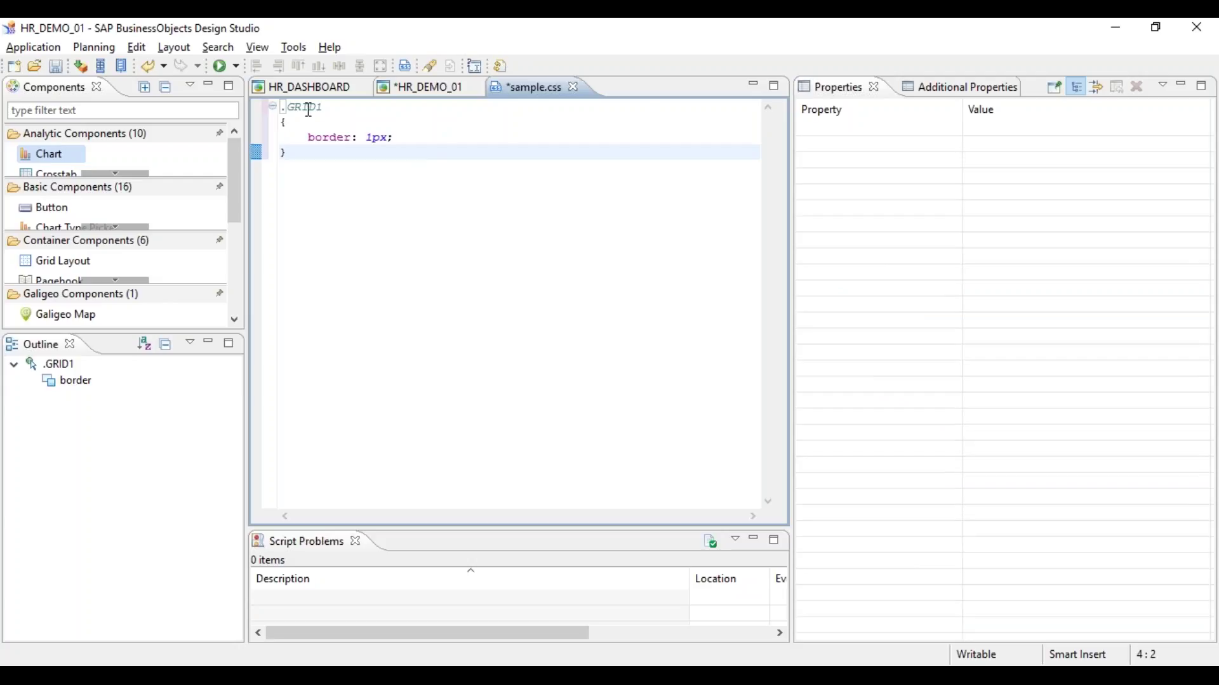
pyautogui.hotkey('ctrl', 's')
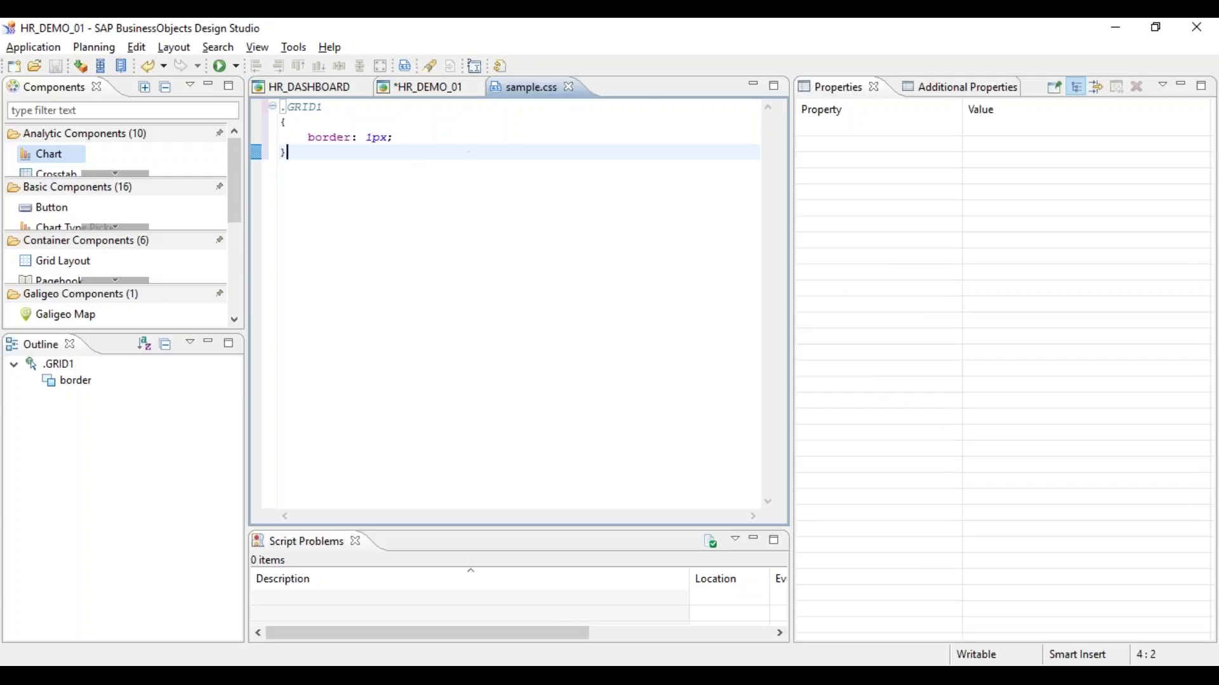
# Assign GRID1 as the CSS class of GRID_LAYOUT_1 in HR_DEMO_01 and save the application
pyautogui.click(318, 107)
pyautogui.moveTo(313, 106); pyautogui.dragTo(292, 106)
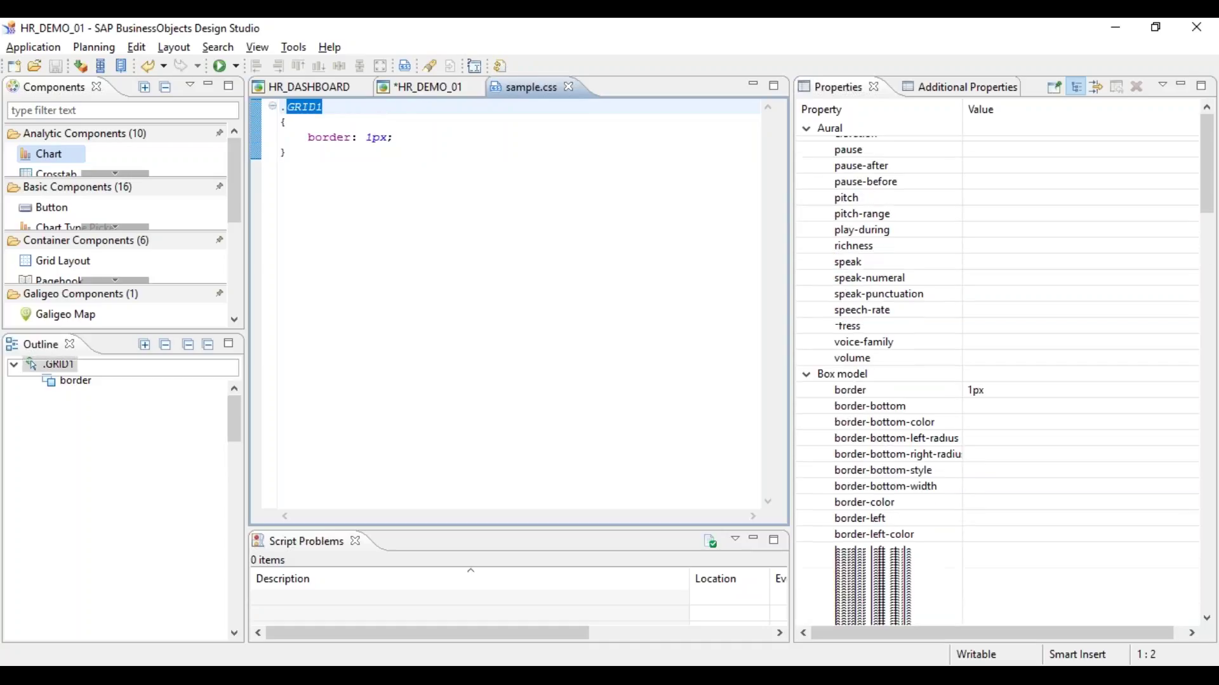
pyautogui.click(427, 86)
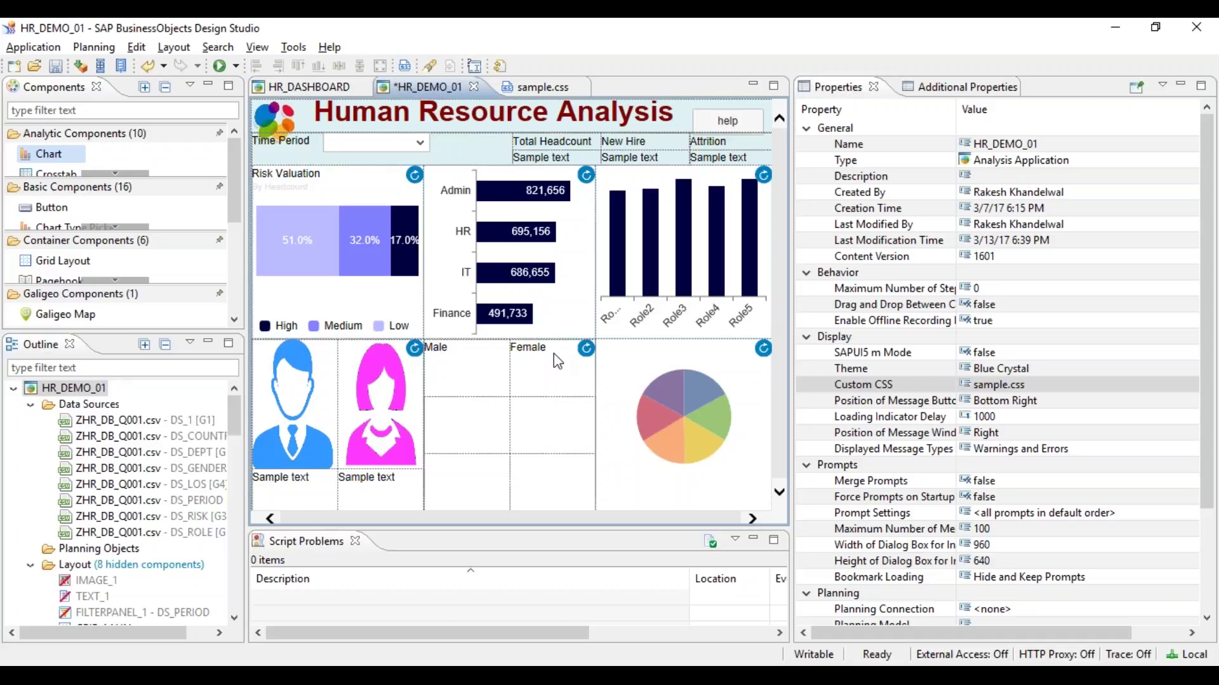
pyautogui.click(454, 370)
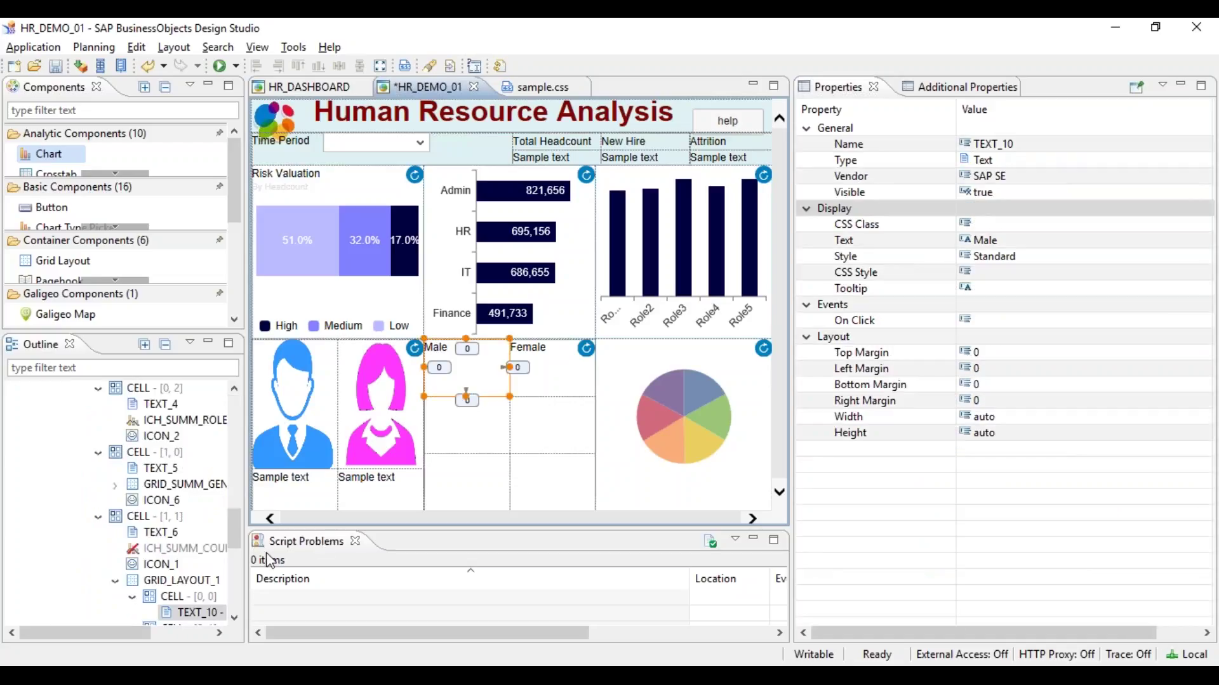
pyautogui.click(183, 581)
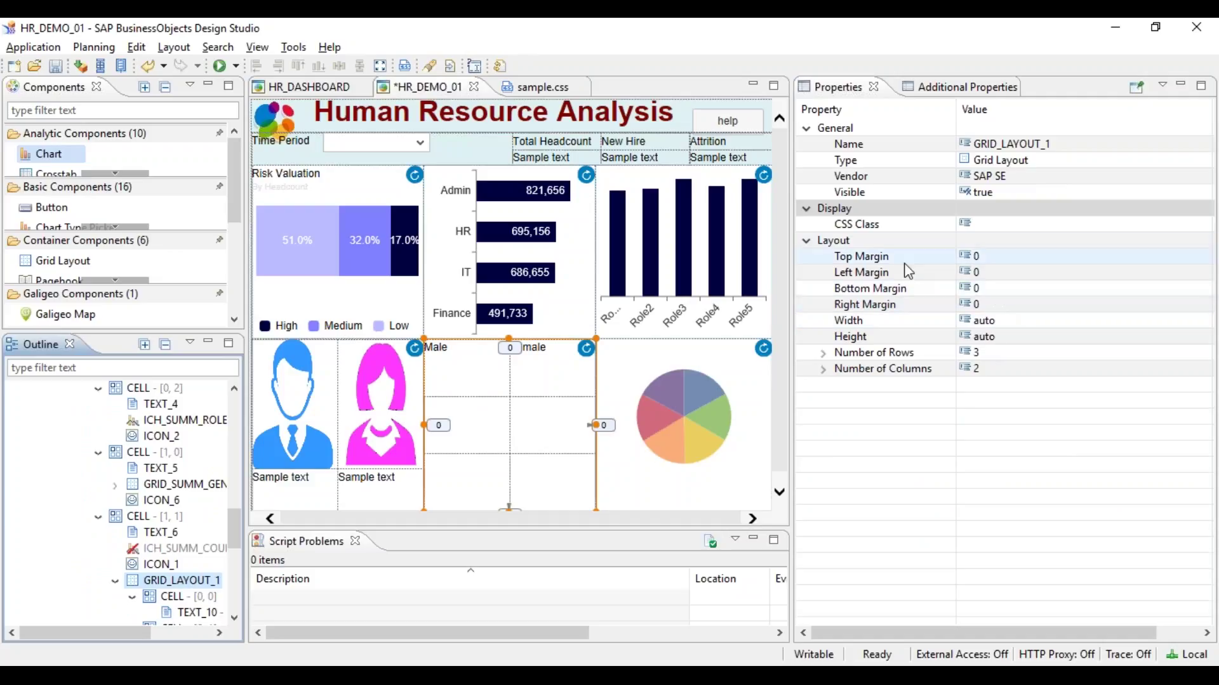
pyautogui.click(1010, 223)
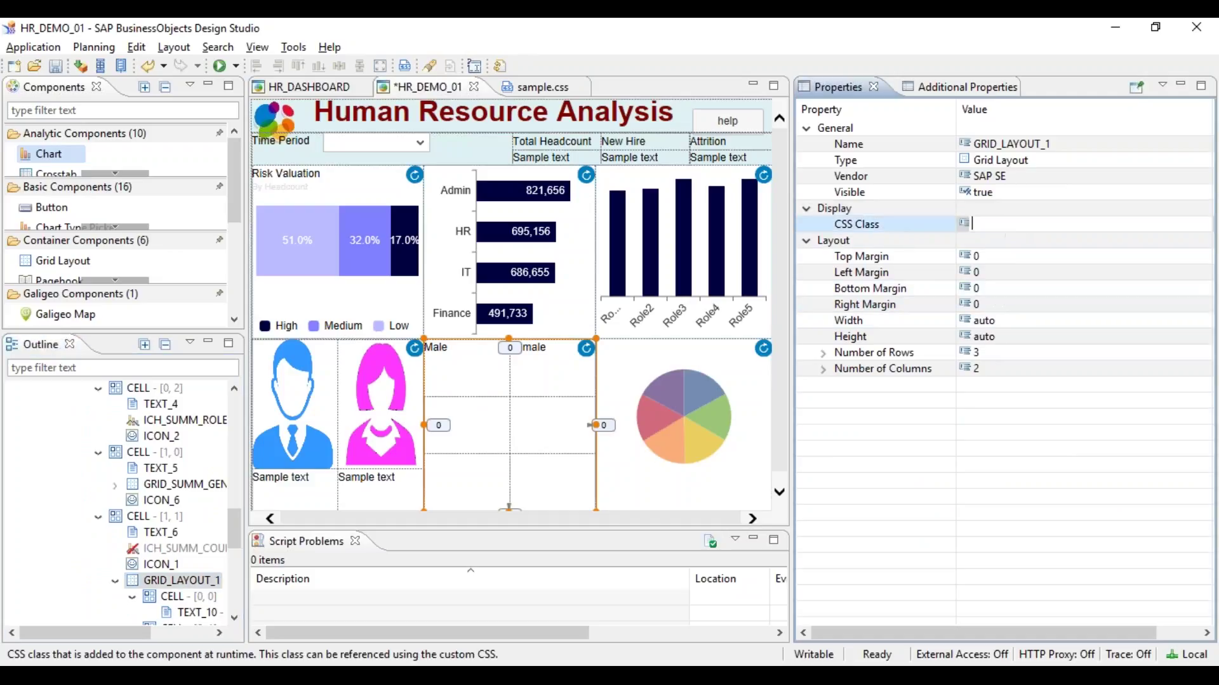
pyautogui.write('GRID1')
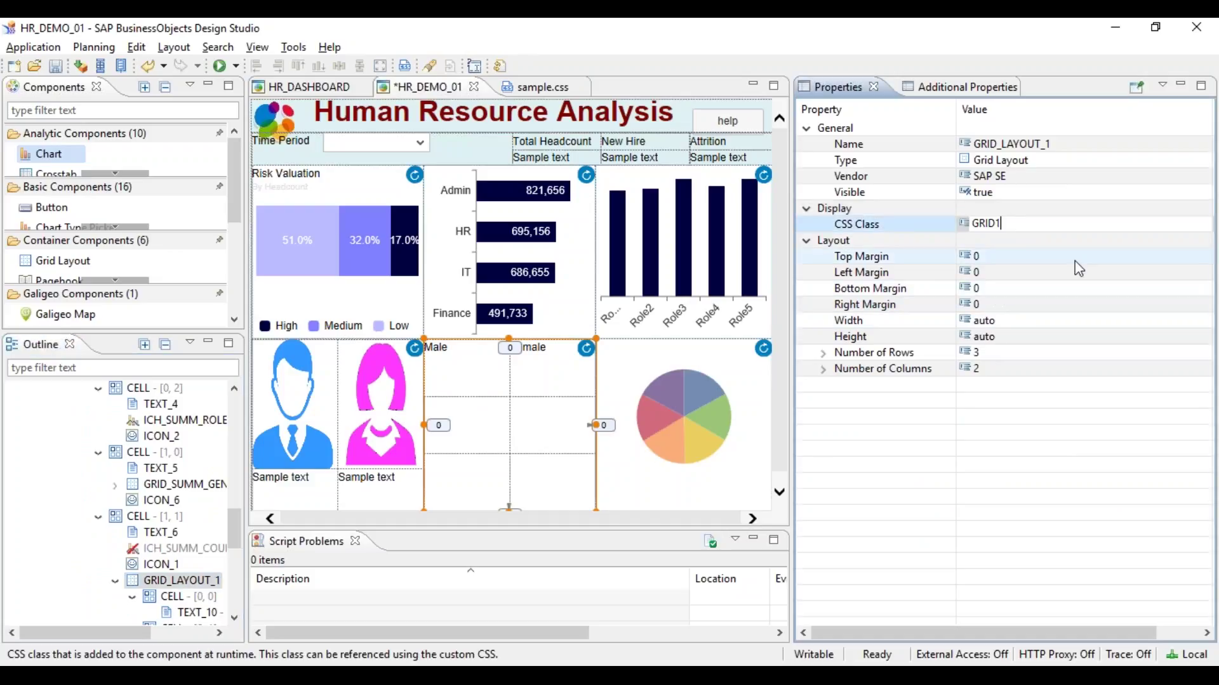
pyautogui.press('Return')
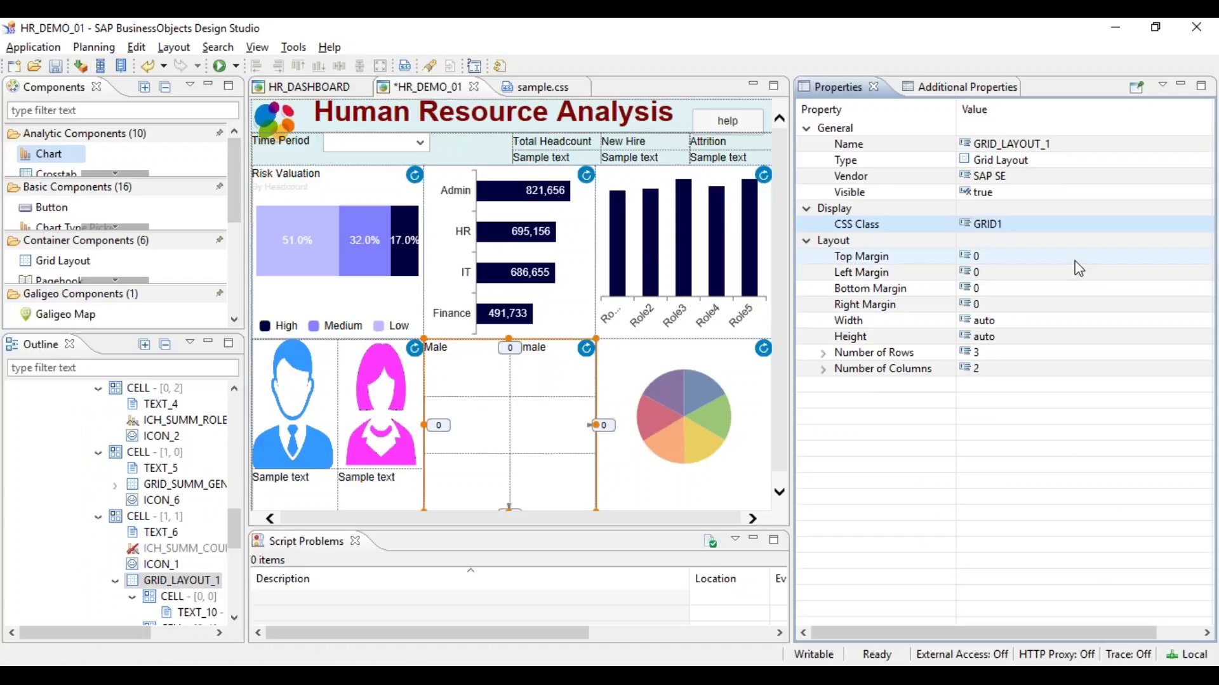
pyautogui.hotkey('ctrl', 's')
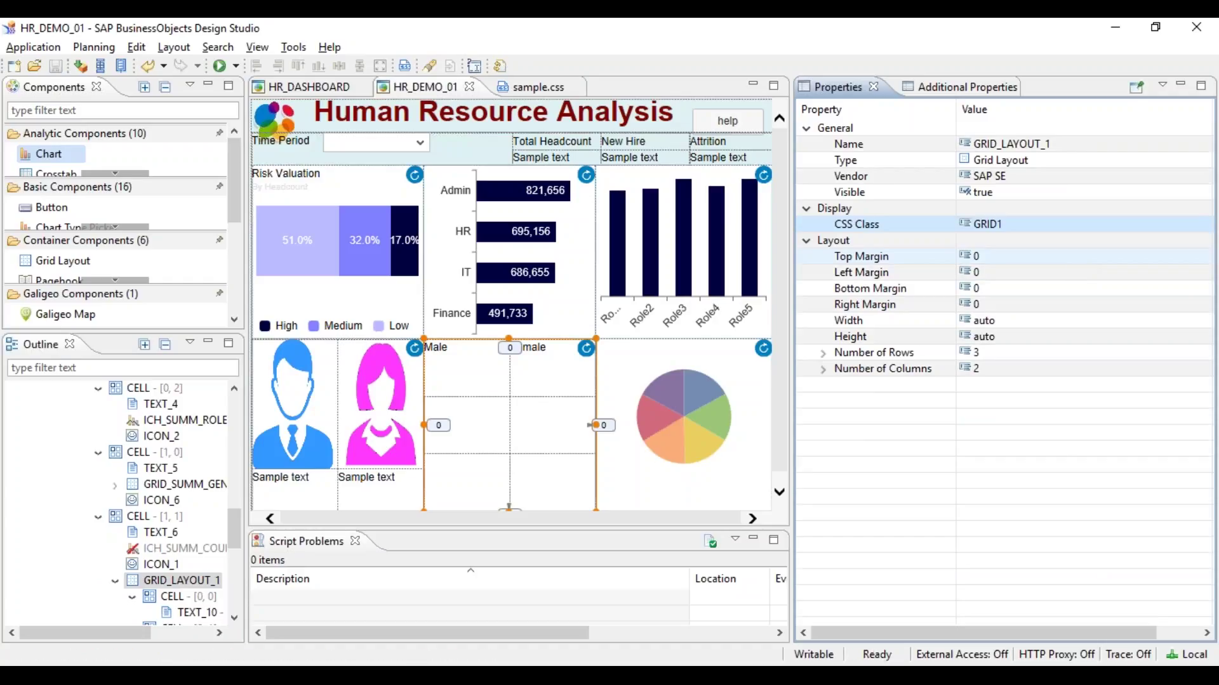
# Run HR_DEMO_01 locally, closing the older preview tabs in the browser, and check the Male/Female grid before returning to Design Studio
pyautogui.click(219, 65)
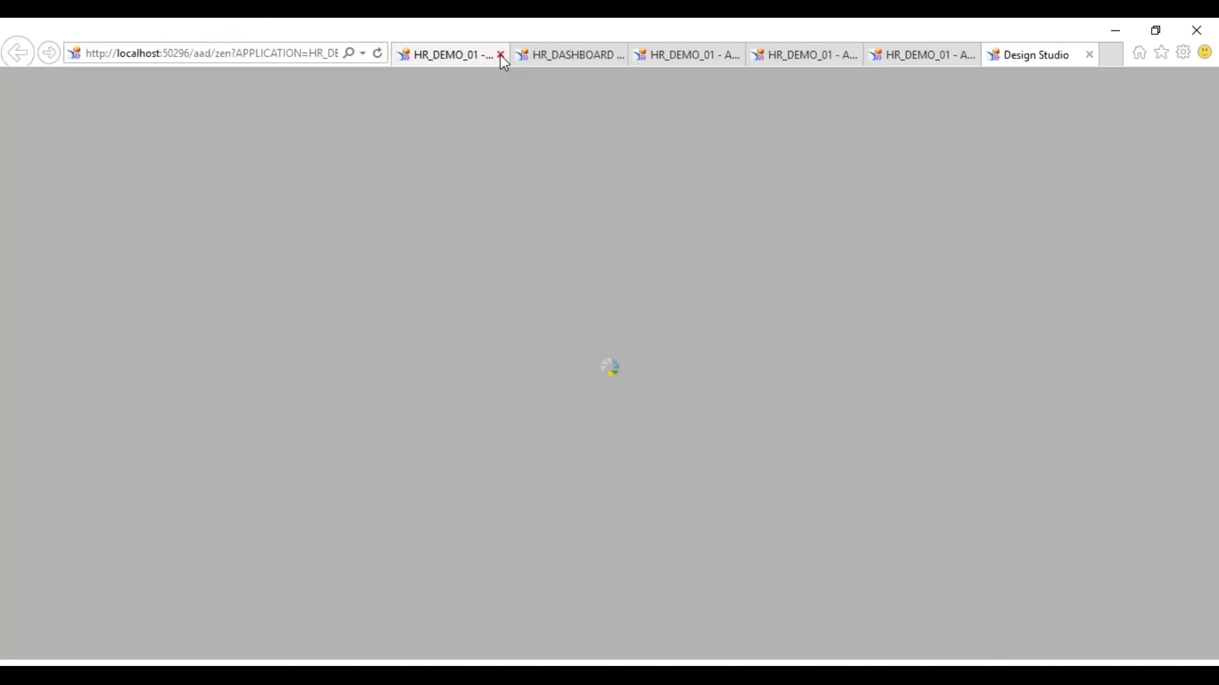
pyautogui.click(501, 55)
pyautogui.click(500, 55)
pyautogui.click(501, 55)
pyautogui.click(501, 55)
pyautogui.click(500, 55)
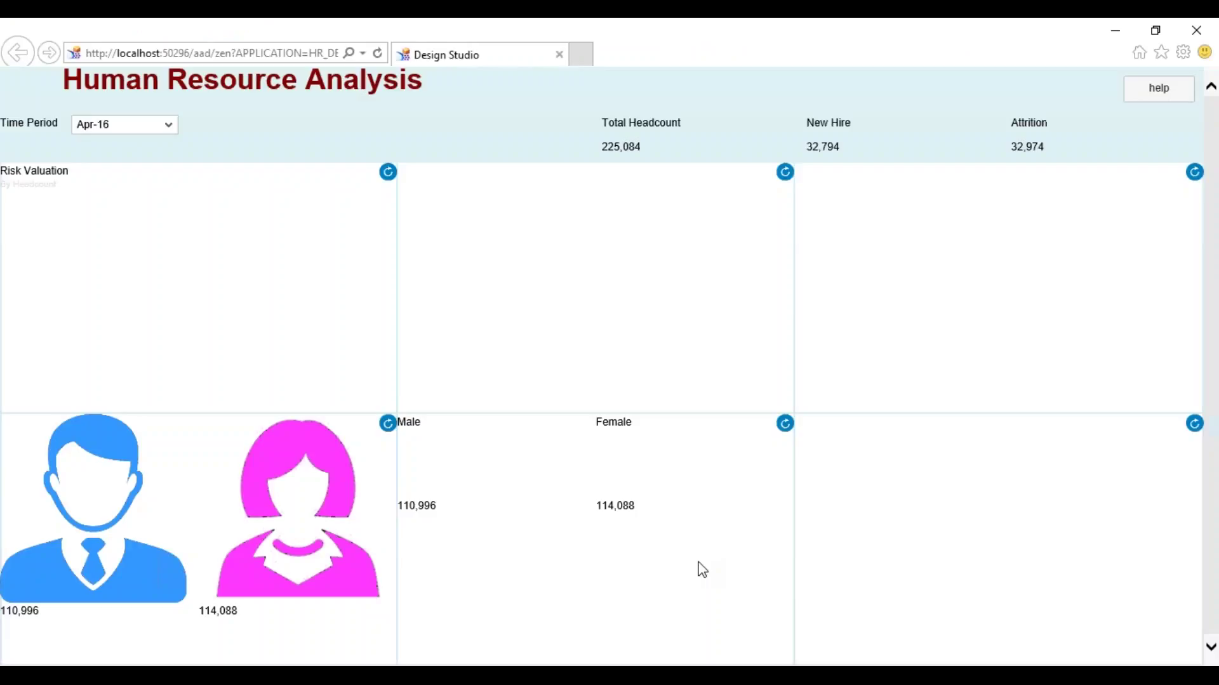
pyautogui.hotkey('alt', 'Tab')
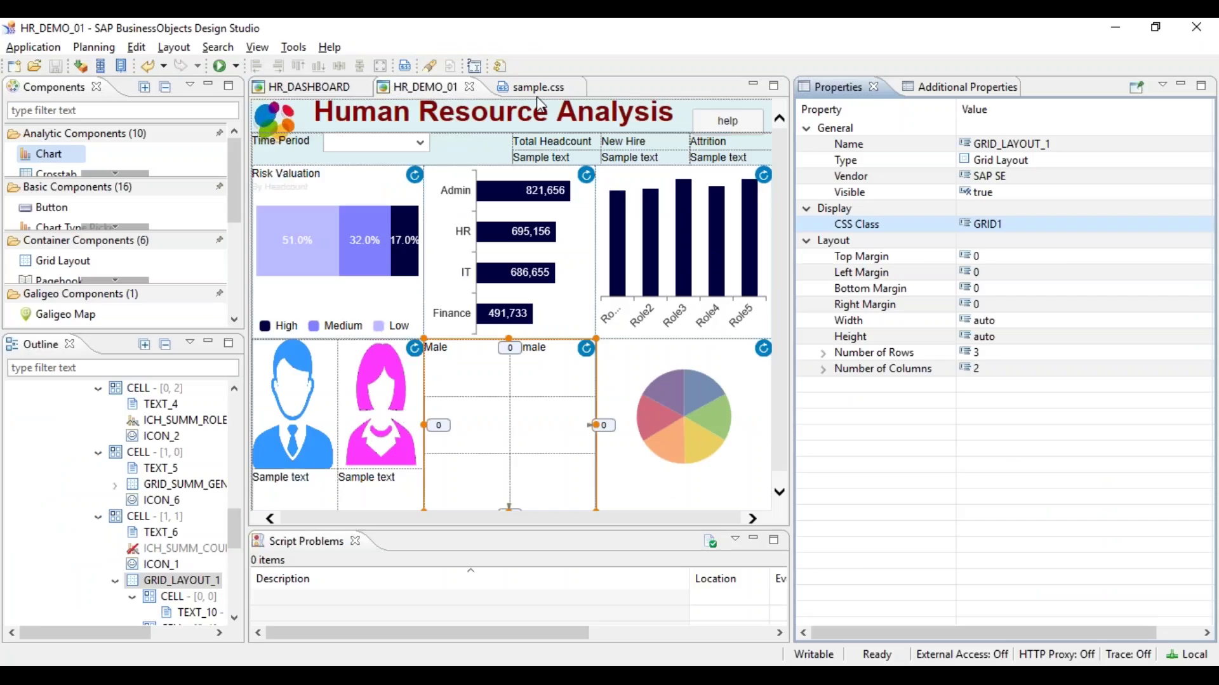
# Change the border value of the .GRID1 rule in sample.css to 1px solid black
pyautogui.click(538, 90)
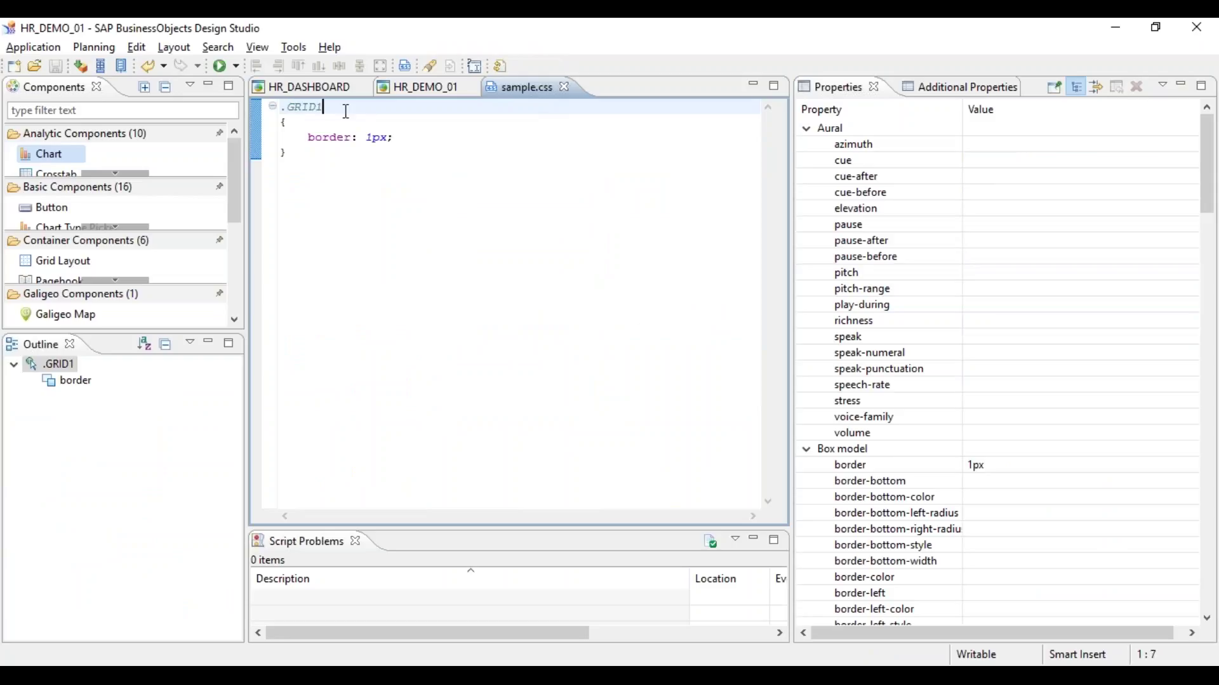
pyautogui.click(406, 138)
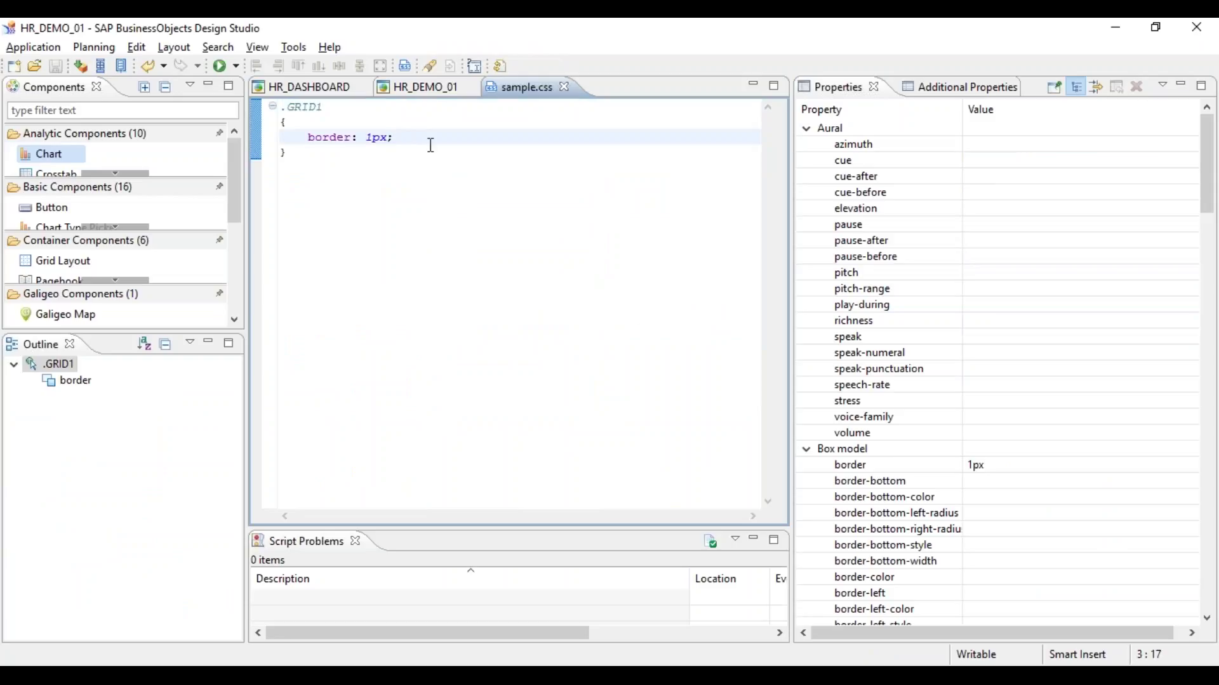
pyautogui.press('Left')
pyautogui.press('Left')
pyautogui.write('solid black')
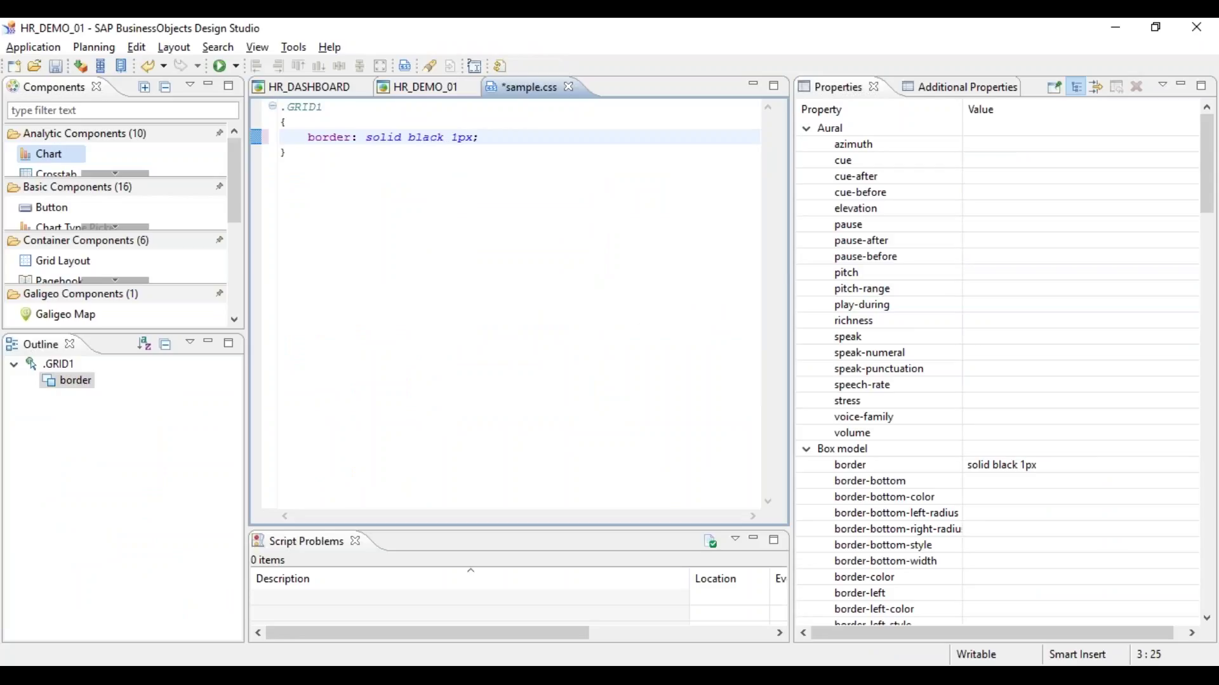
pyautogui.press('Delete')
pyautogui.press('Delete')
pyautogui.click(366, 137)
pyautogui.write('1px')
# Extend the rule's selector to .GRID1 td and save sample.css
pyautogui.click(330, 107)
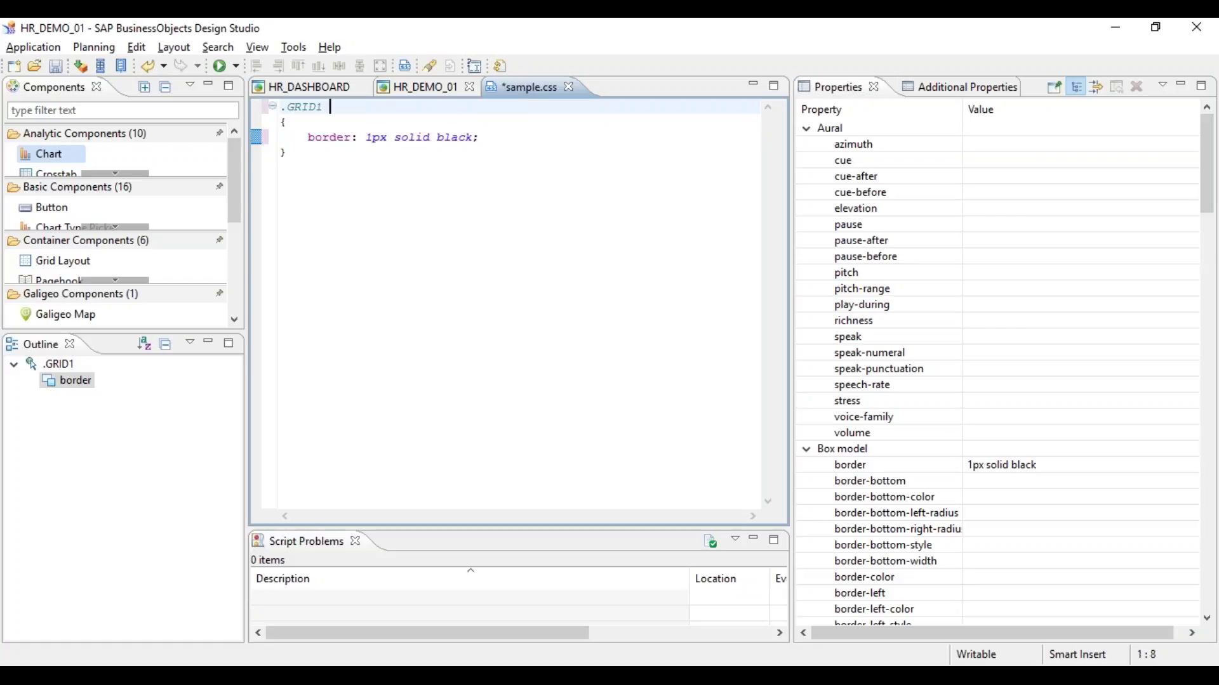
pyautogui.write('td')
pyautogui.hotkey('ctrl', 's')
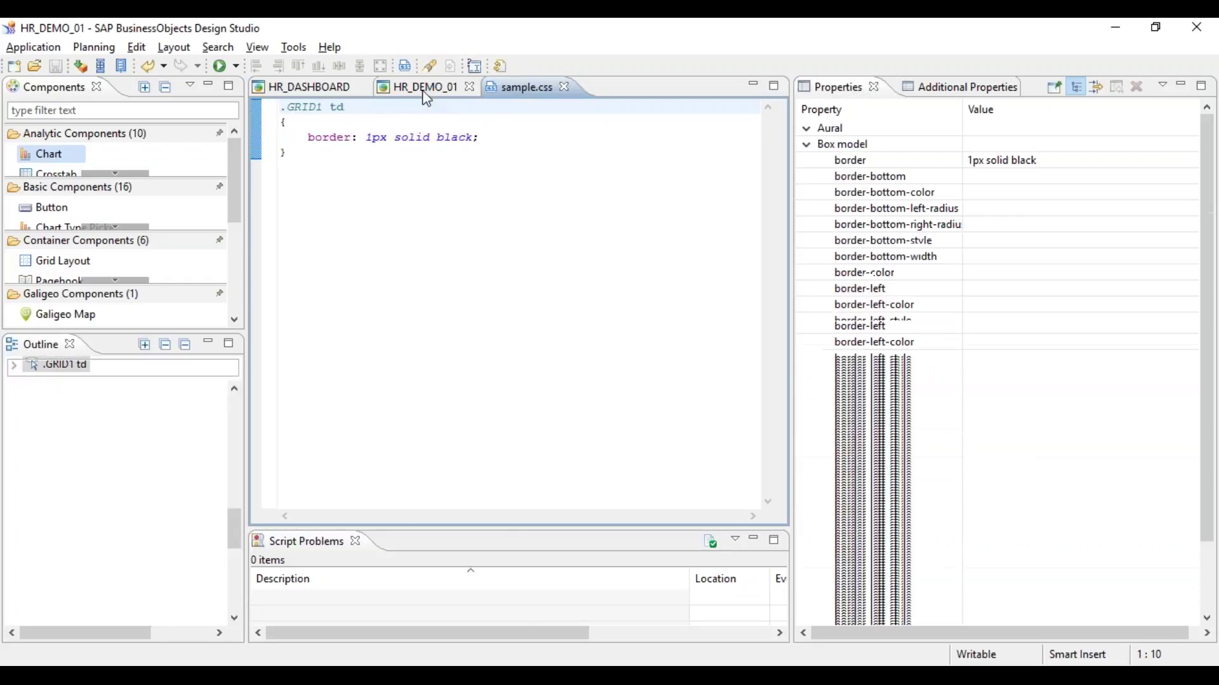
# Run HR_DEMO_01 locally again to check the cell borders of the Male/Female grid, and return to Design Studio
pyautogui.click(421, 88)
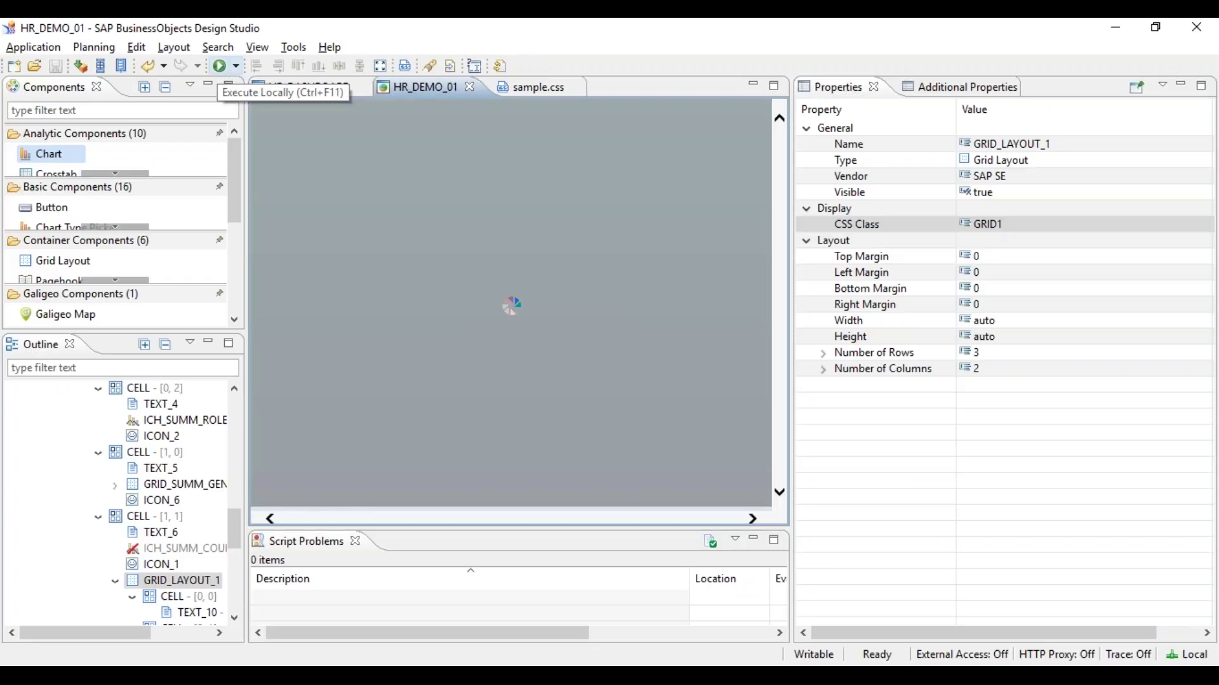
pyautogui.click(219, 66)
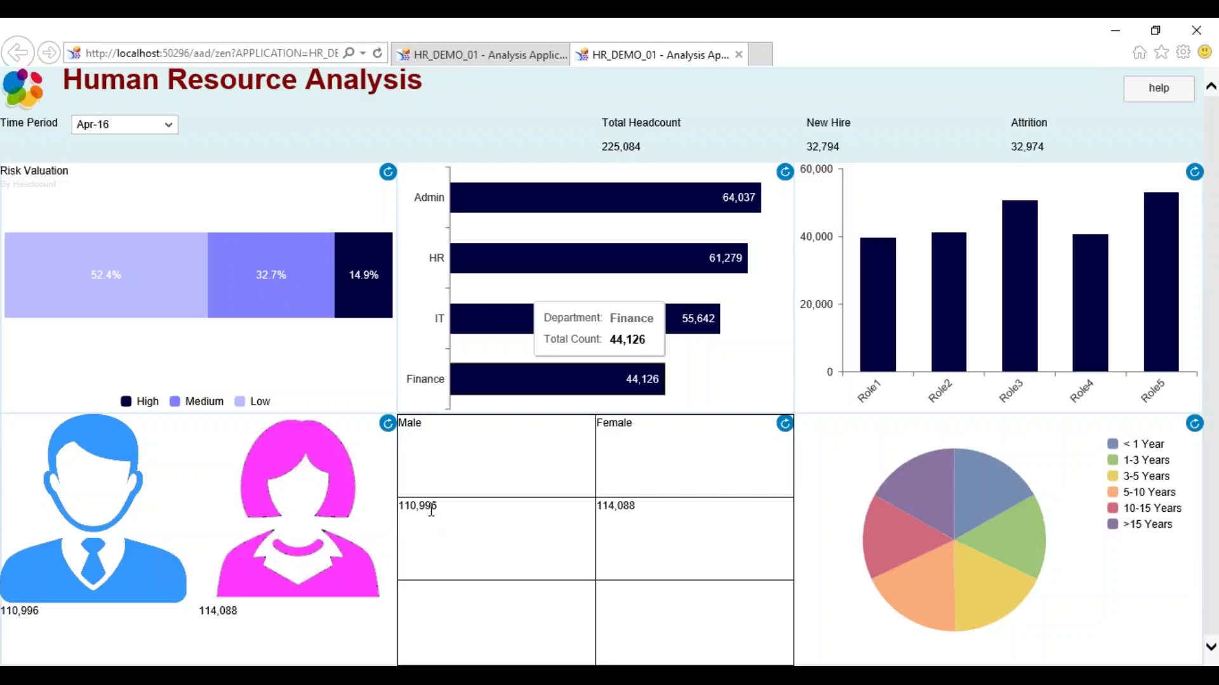
pyautogui.hotkey('alt', 'Tab')
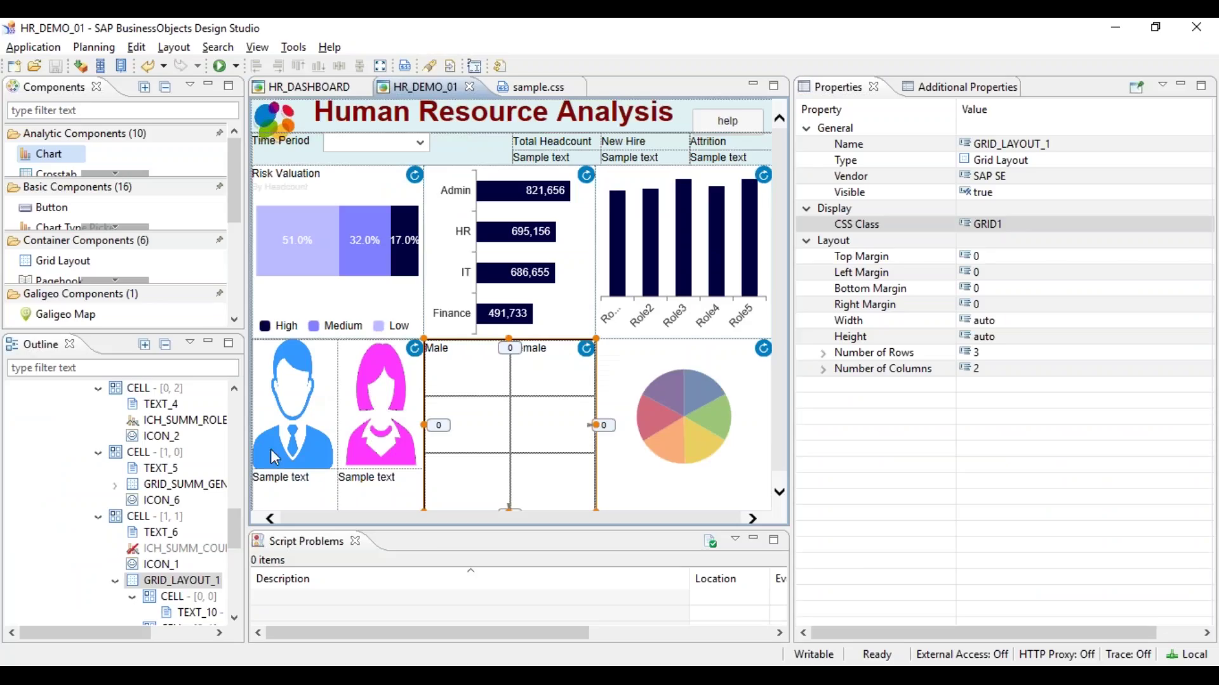
# Open the On Startup script of HR_DEMO_01 and copy the DS_GENDER.getDataAsString expression for GENDER "1" from the TEXT_12 line
pyautogui.scroll(10, 232, 444)
pyautogui.click(121, 390)
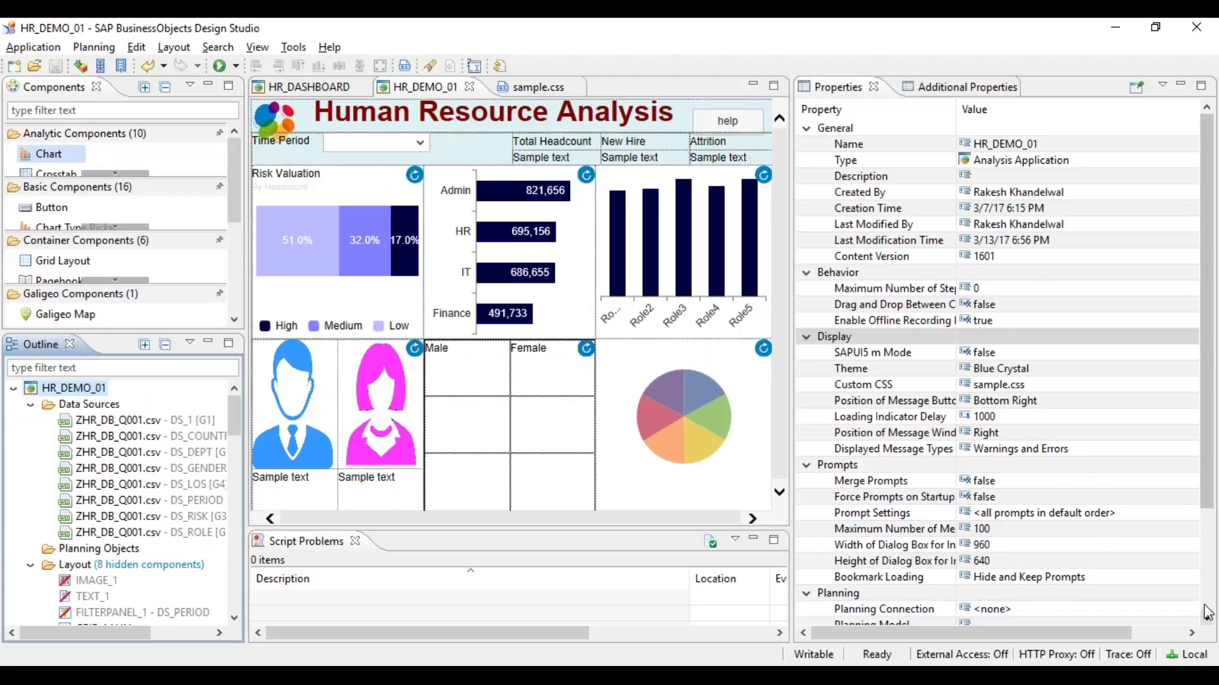
pyautogui.scroll(-3, 1194, 445)
pyautogui.click(1189, 577)
pyautogui.click(1194, 579)
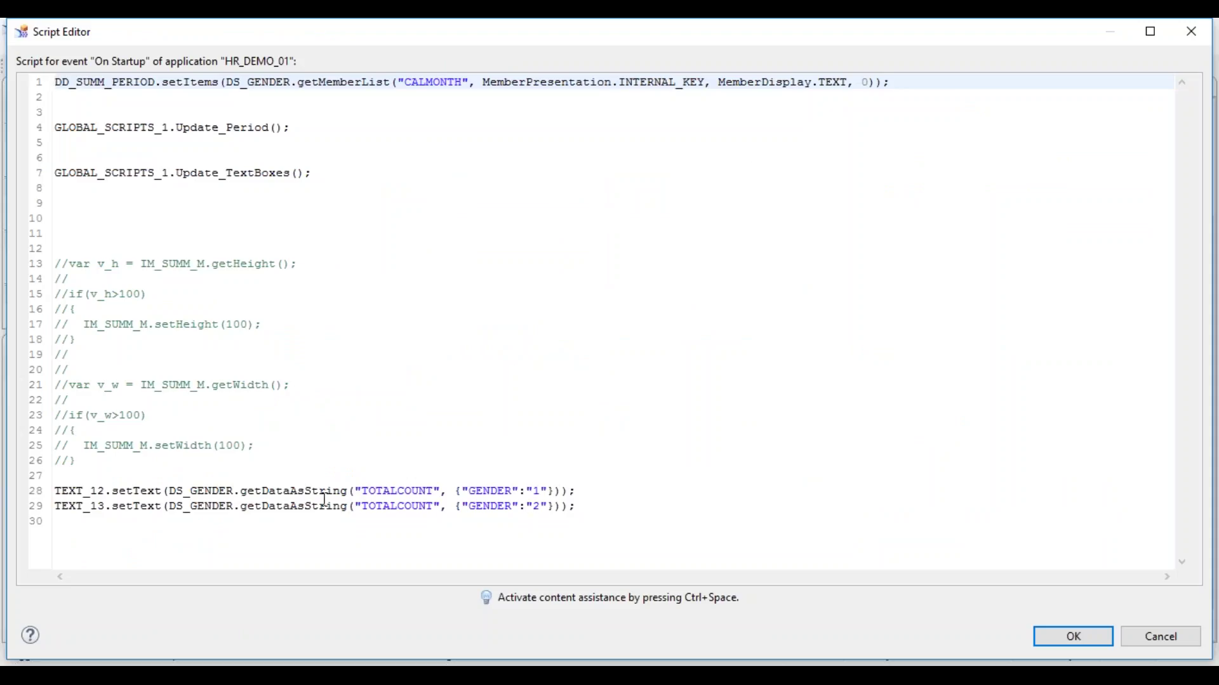
pyautogui.moveTo(182, 494); pyautogui.dragTo(558, 499)
pyautogui.hotkey('ctrl', 'c')
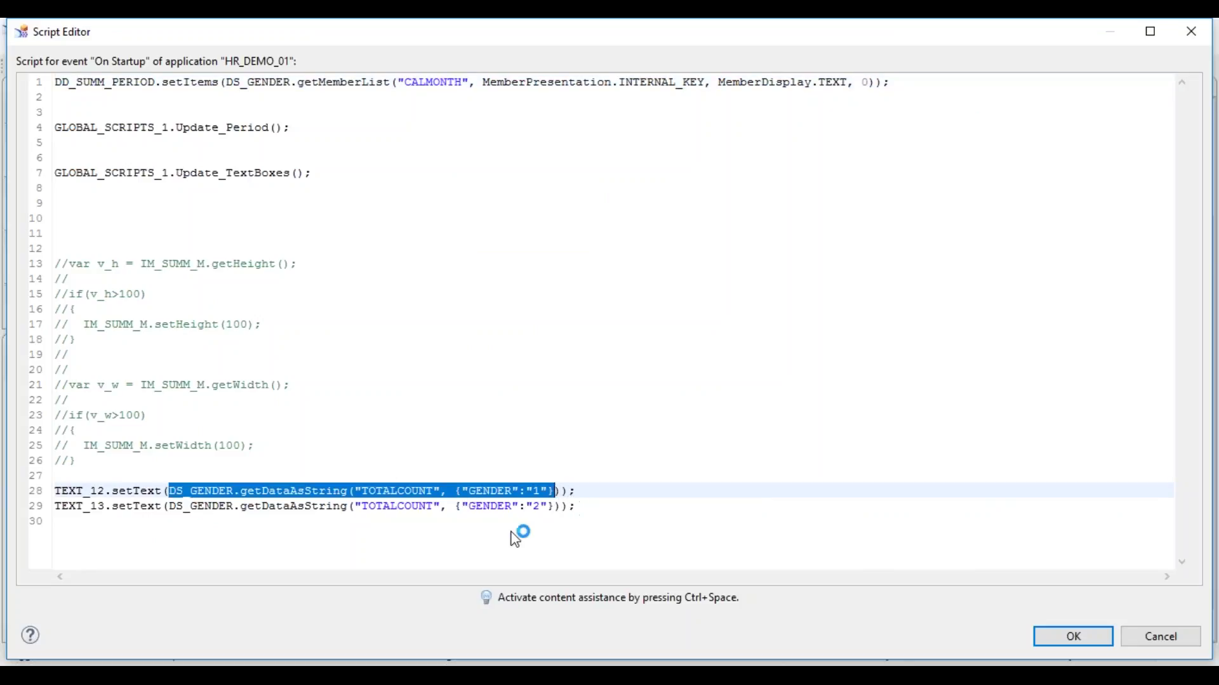
# Above the TEXT_12 line, declare a variable test and assign it the copied DS_GENDER.getDataAsString expression for TOTALCOUNT and GENDER "1"
pyautogui.click(167, 466)
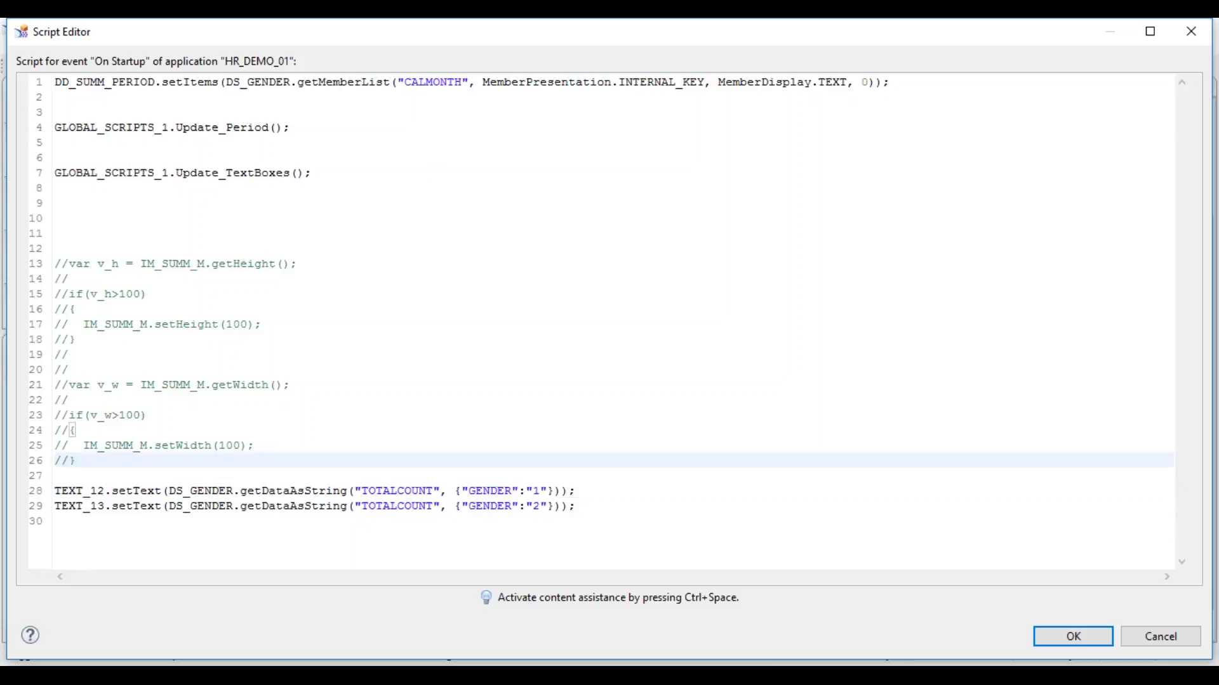
pyautogui.press('Return')
pyautogui.press('Return')
pyautogui.write('var ')
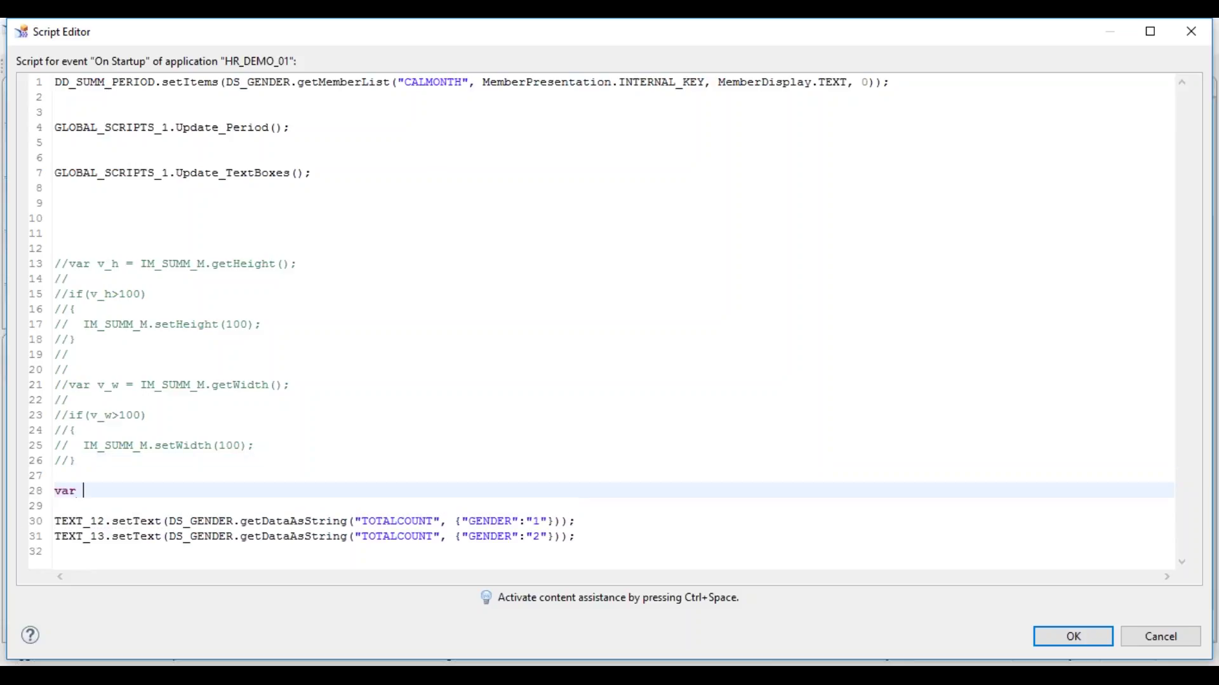
pyautogui.write('test =')
pyautogui.hotkey('ctrl', 'v')
pyautogui.write(';')
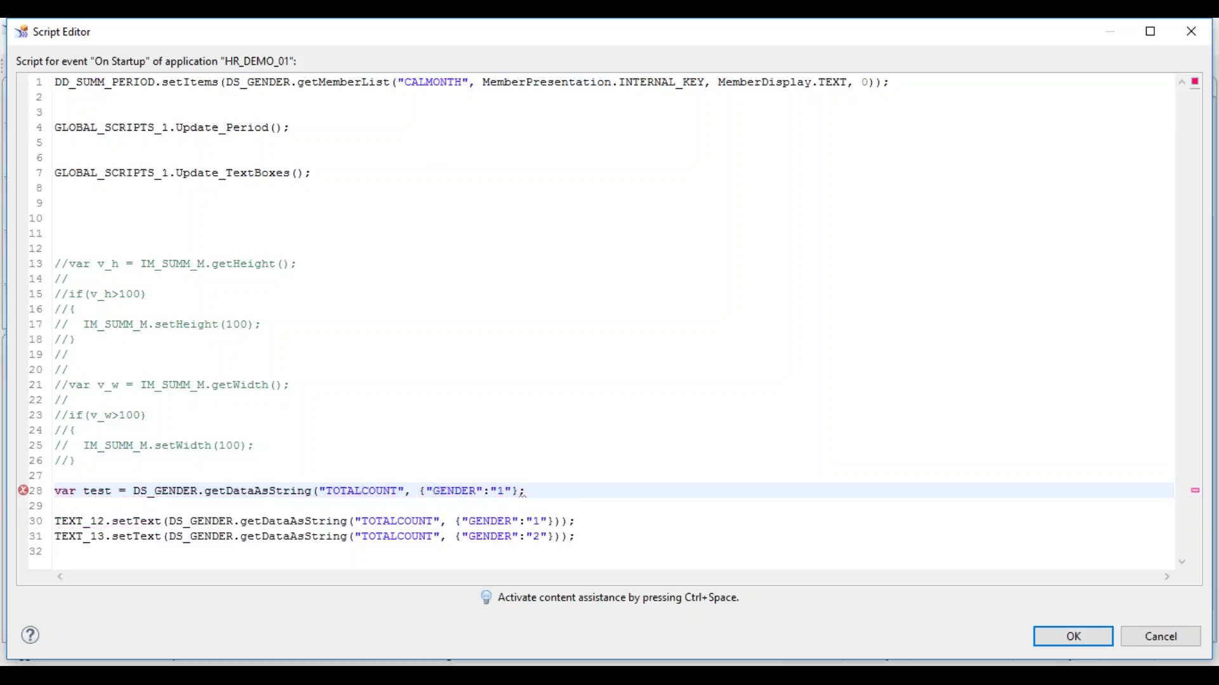
# Change the method in the test declaration to getData and strip the characters after the GENDER selection
pyautogui.moveTo(254, 492); pyautogui.dragTo(312, 493)
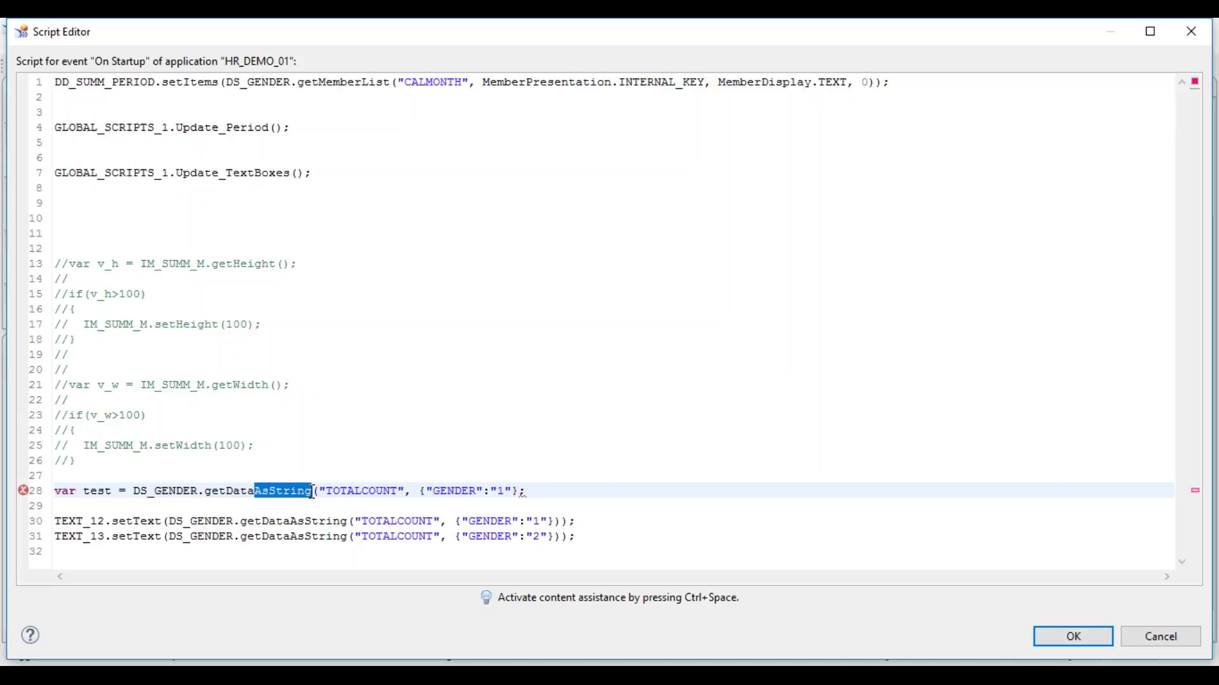
pyautogui.press('Delete')
pyautogui.click(464, 492)
pyautogui.write('.')
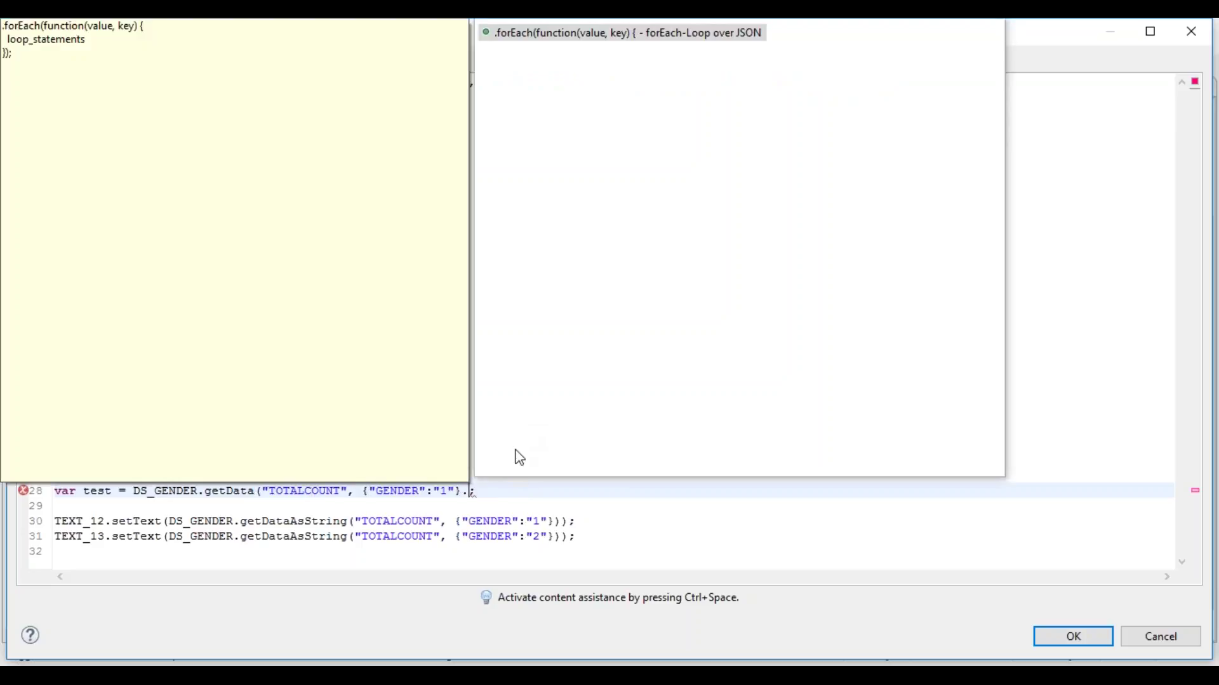
pyautogui.click(514, 492)
pyautogui.press('BackSpace')
pyautogui.press('BackSpace')
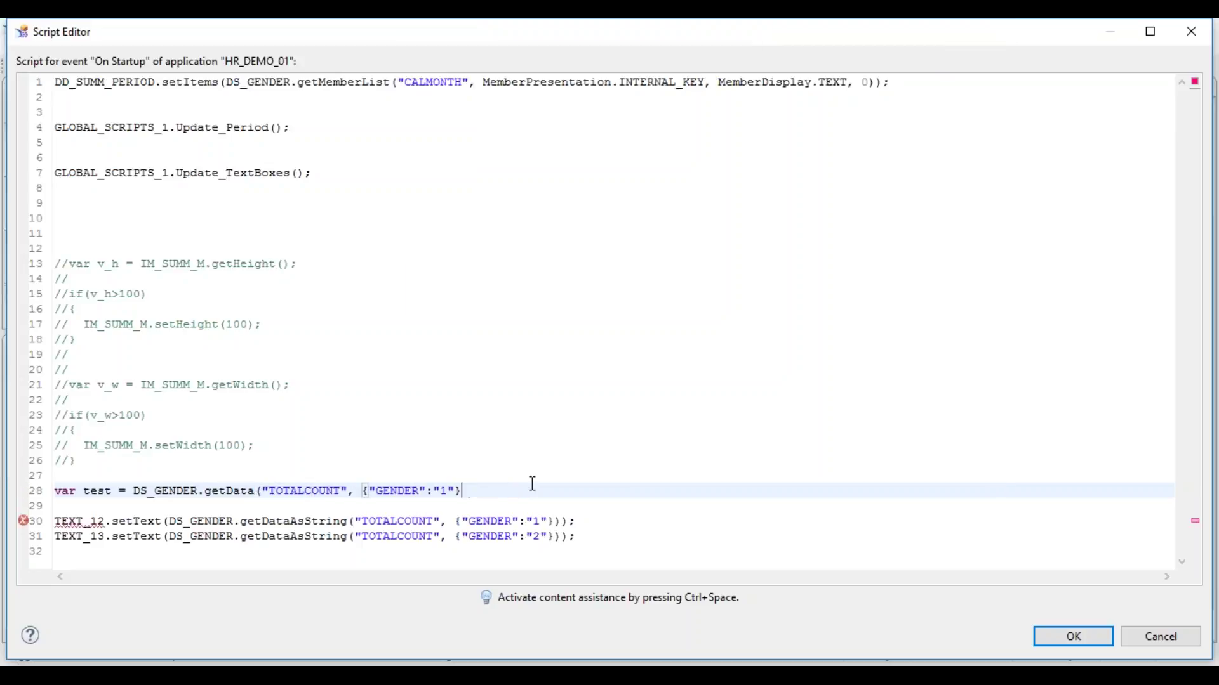
# Remove the TOTALCOUNT and GENDER arguments from the getData call, leaving empty parentheses
pyautogui.hotkey('shift', 'Left')
pyautogui.hotkey('shift', 'Left')
pyautogui.hotkey('shift', 'Left')
pyautogui.hotkey('shift', 'Left')
pyautogui.hotkey('shift', 'Left')
pyautogui.hotkey('shift', 'Left')
pyautogui.hotkey('shift', 'Left')
pyautogui.hotkey('shift', 'Left')
pyautogui.hotkey('shift', 'Left')
pyautogui.hotkey('shift', 'Left')
pyautogui.hotkey('shift', 'Left')
pyautogui.hotkey('shift', 'Left')
pyautogui.hotkey('shift', 'Left')
pyautogui.hotkey('shift', 'Left')
pyautogui.hotkey('shift', 'Left')
pyautogui.hotkey('shift', 'Left')
pyautogui.hotkey('shift', 'Left')
pyautogui.hotkey('shift', 'Left')
pyautogui.hotkey('shift', 'Left')
pyautogui.hotkey('shift', 'Left')
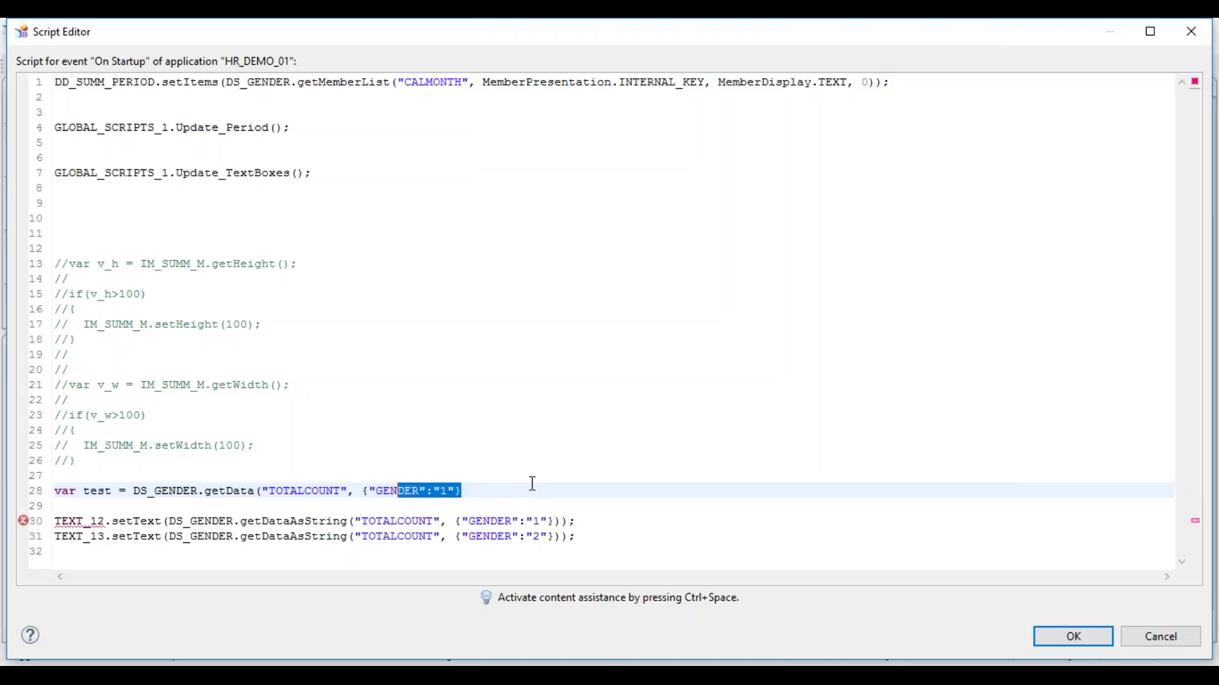
pyautogui.hotkey('shift', 'Left')
pyautogui.hotkey('shift', 'Left')
pyautogui.hotkey('shift', 'Left')
pyautogui.hotkey('shift', 'Left')
pyautogui.write(')')
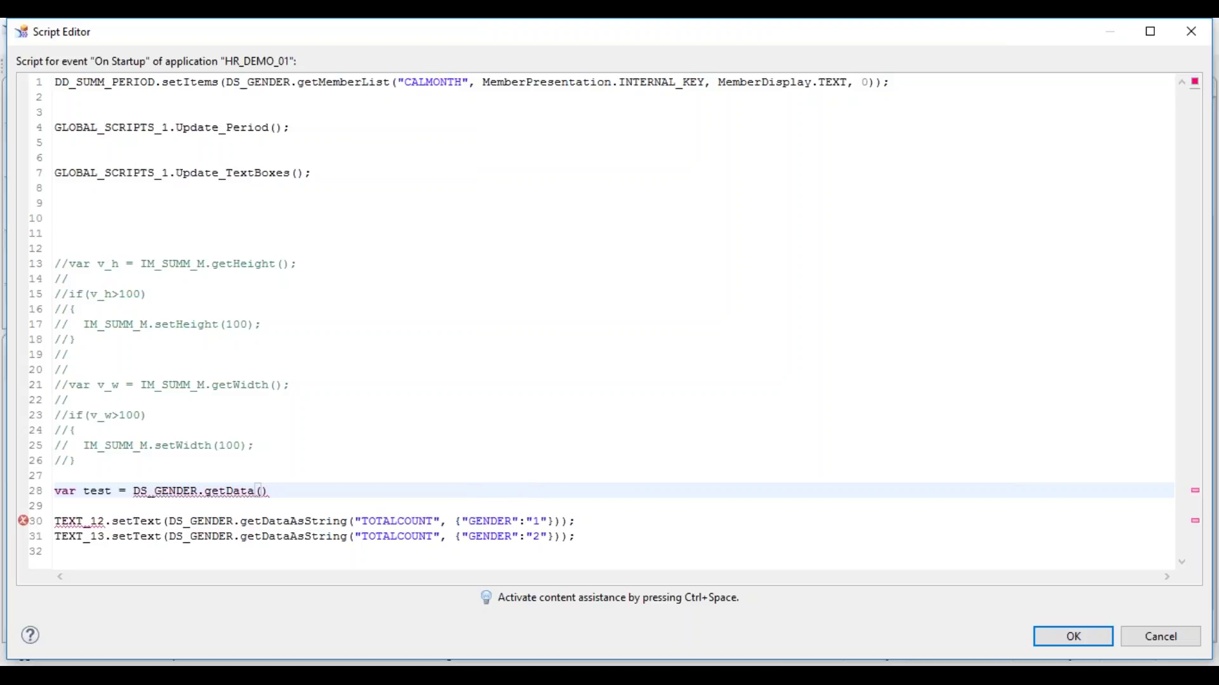
# End the test line with a semicolon and insert the Total Count cell for Male as the getData selection
pyautogui.press('End')
pyautogui.write(';')
pyautogui.press('Left')
pyautogui.press('Left')
pyautogui.hotkey('ctrl', 'space')
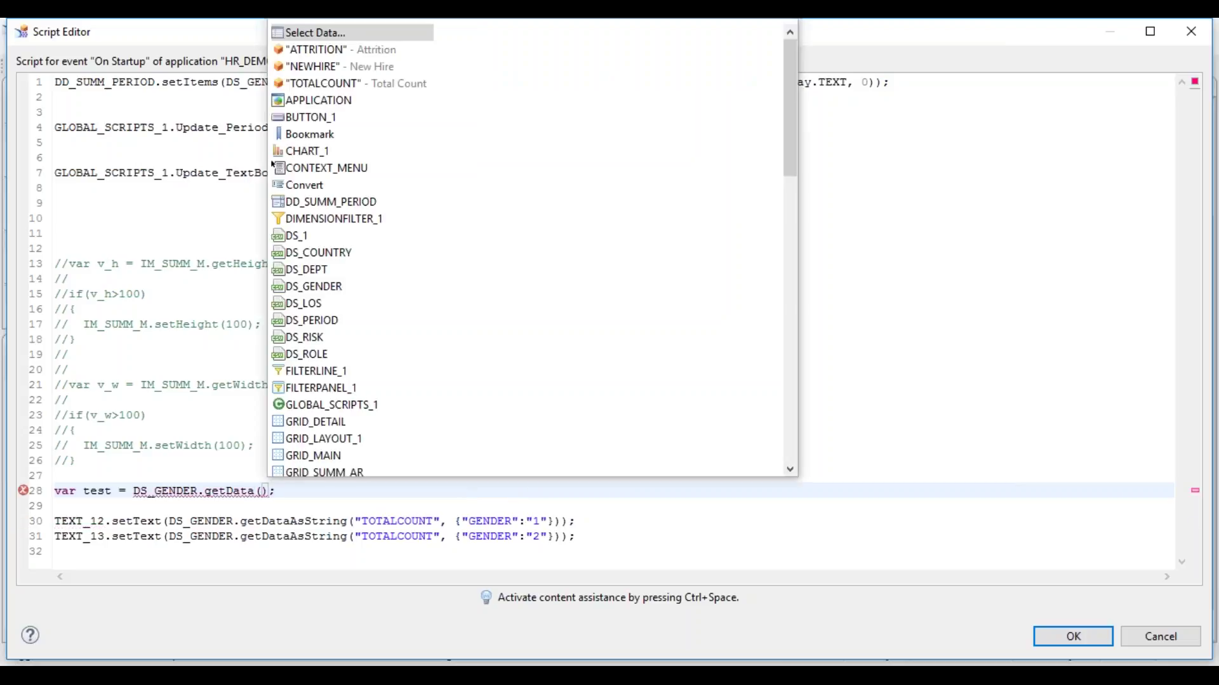
pyautogui.doubleClick(319, 35)
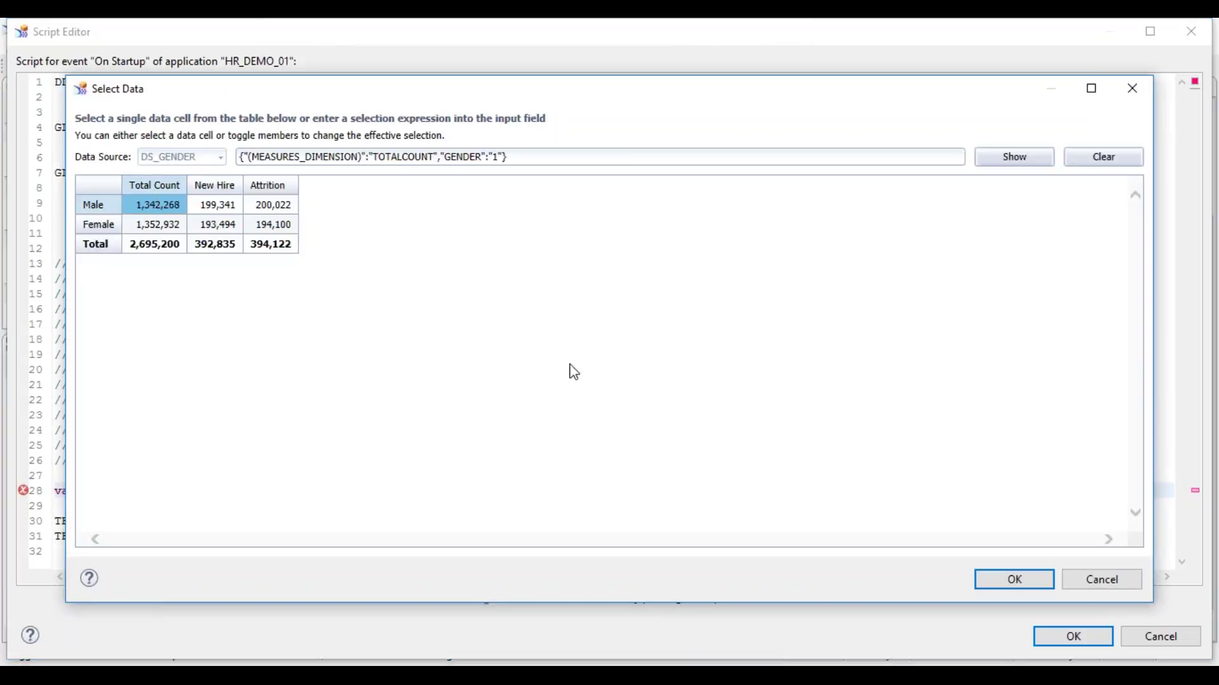
pyautogui.press('Return')
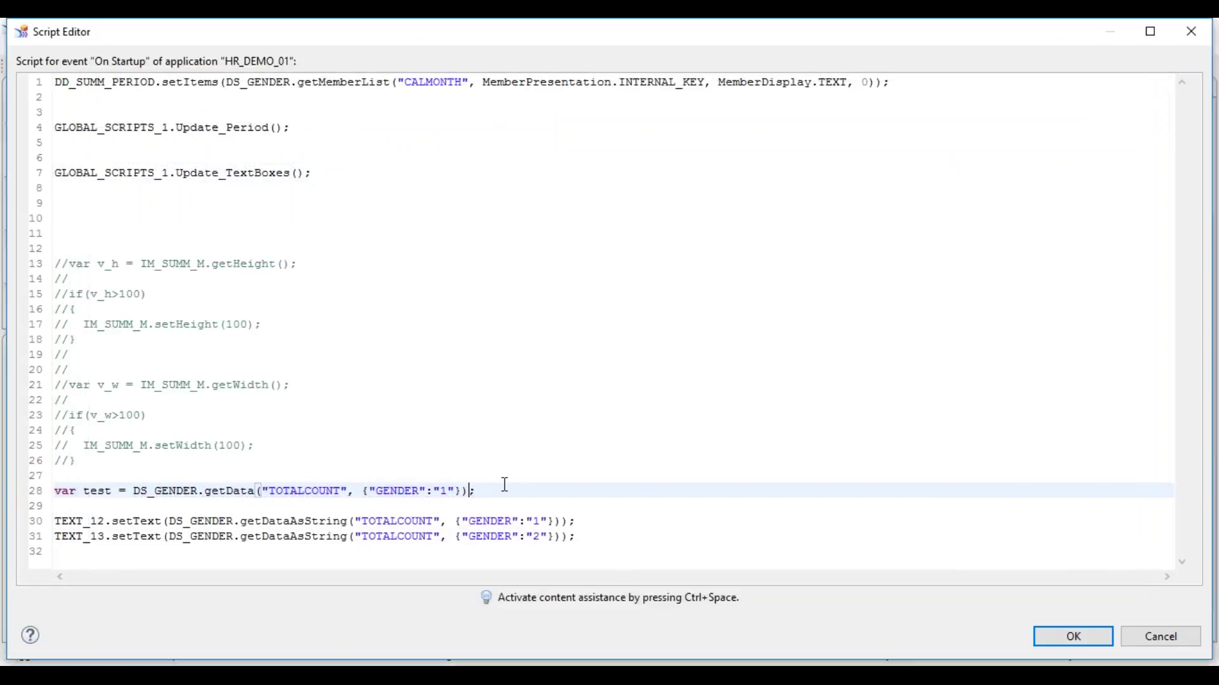
# Append .value/1000 to the getData call in the test declaration
pyautogui.click(472, 491)
pyautogui.write('.')
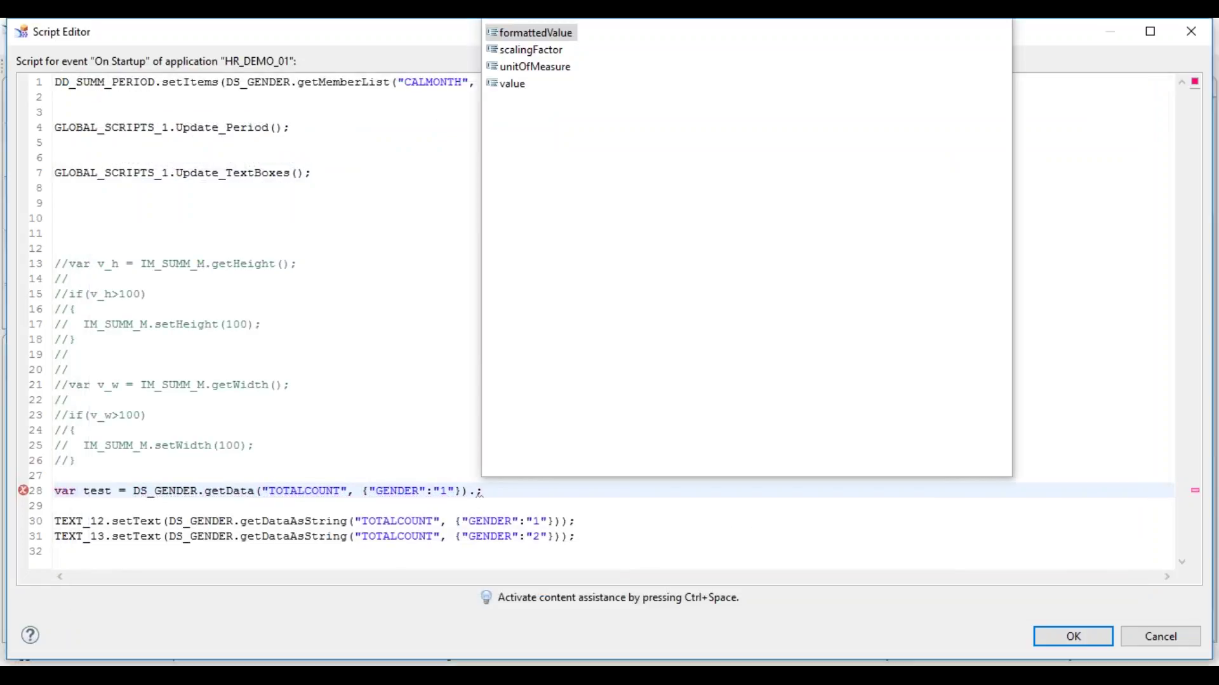
pyautogui.press('Down')
pyautogui.press('Down')
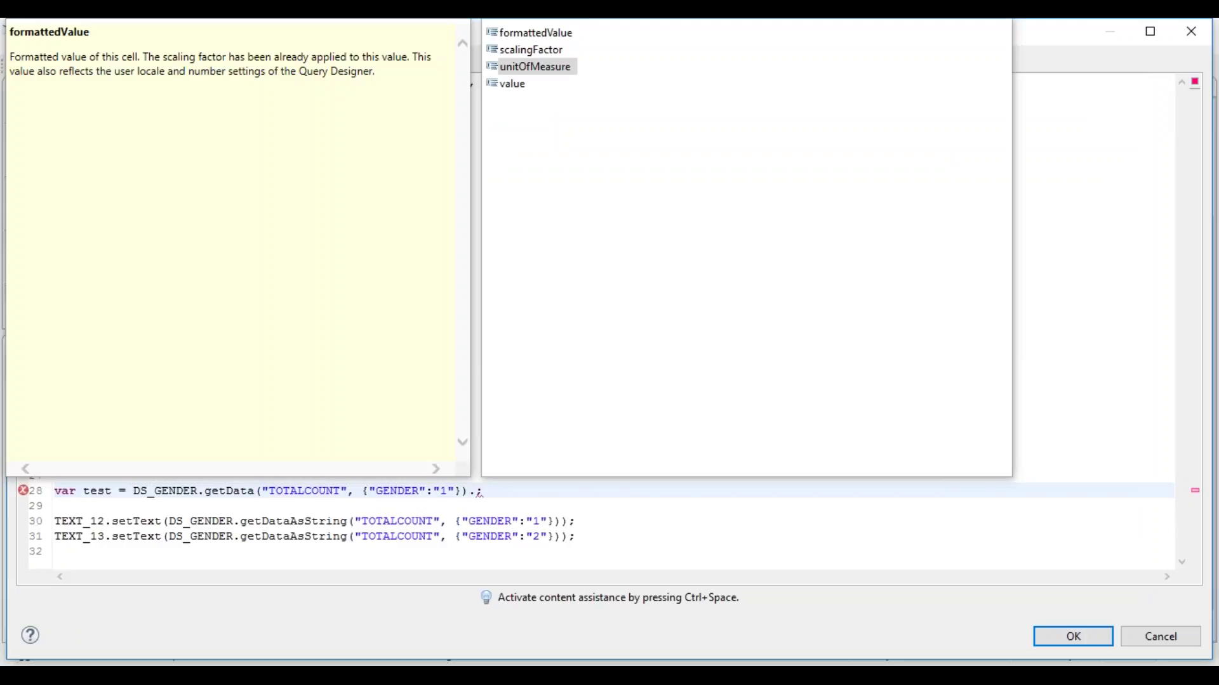
pyautogui.click(516, 86)
pyautogui.press('Escape')
pyautogui.write('value')
pyautogui.click(538, 487)
pyautogui.press('Return')
pyautogui.press('Return')
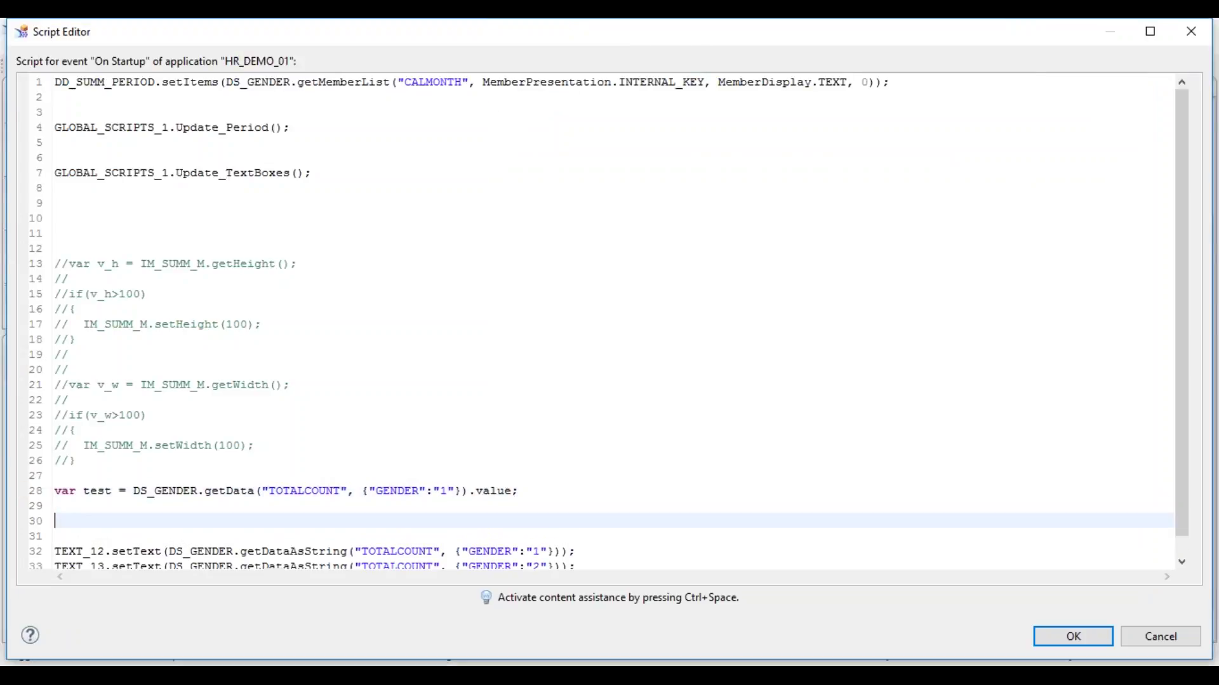
pyautogui.click(55, 505)
pyautogui.write('/1000')
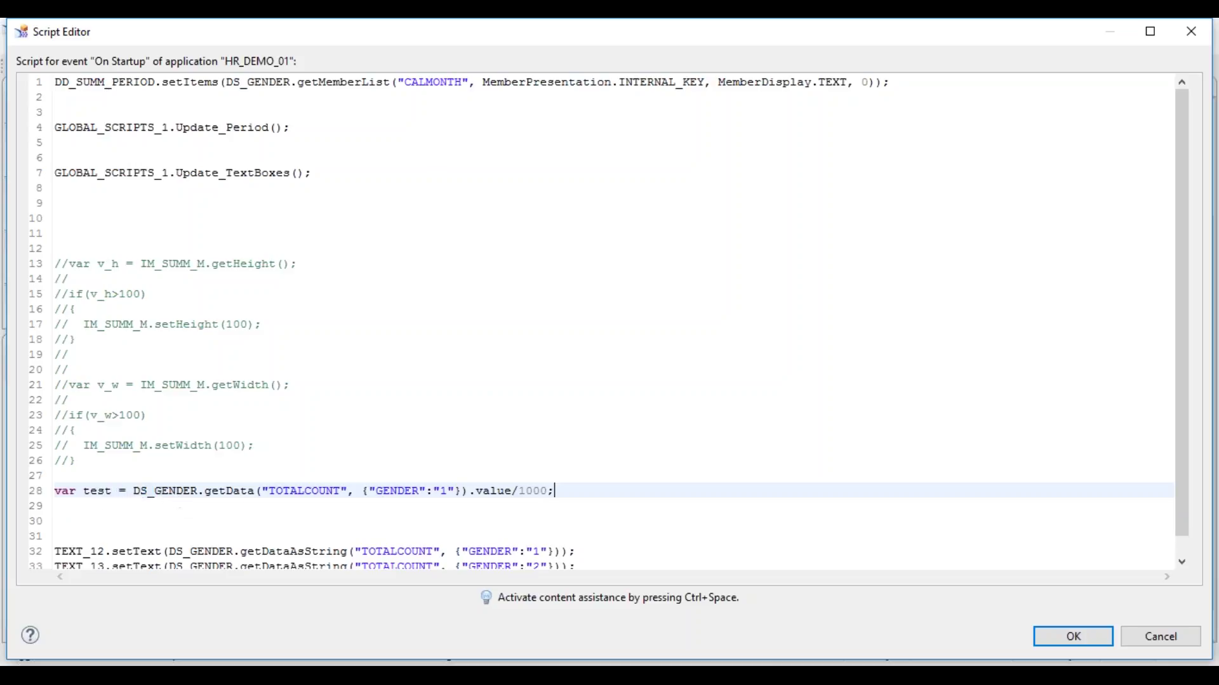
# Below the test line, start a declaration of a variable test1 that calls the Convert object
pyautogui.moveTo(133, 506)
pyautogui.press('Return')
pyautogui.press('Return')
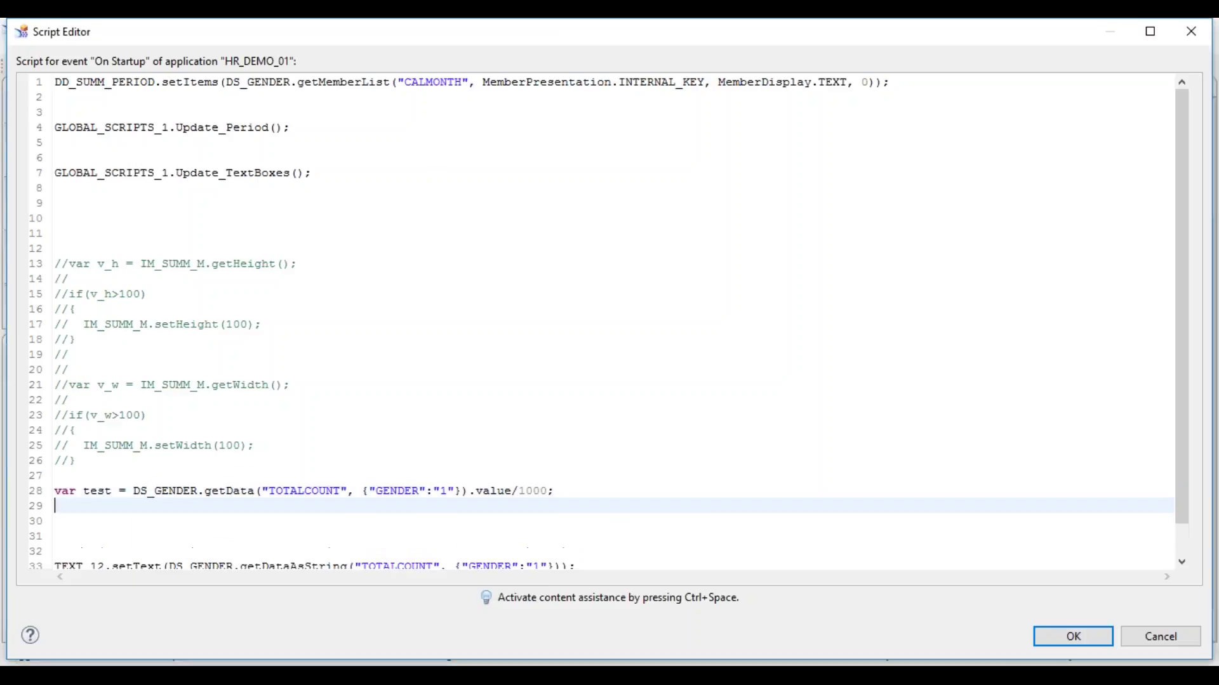
pyautogui.write('var ')
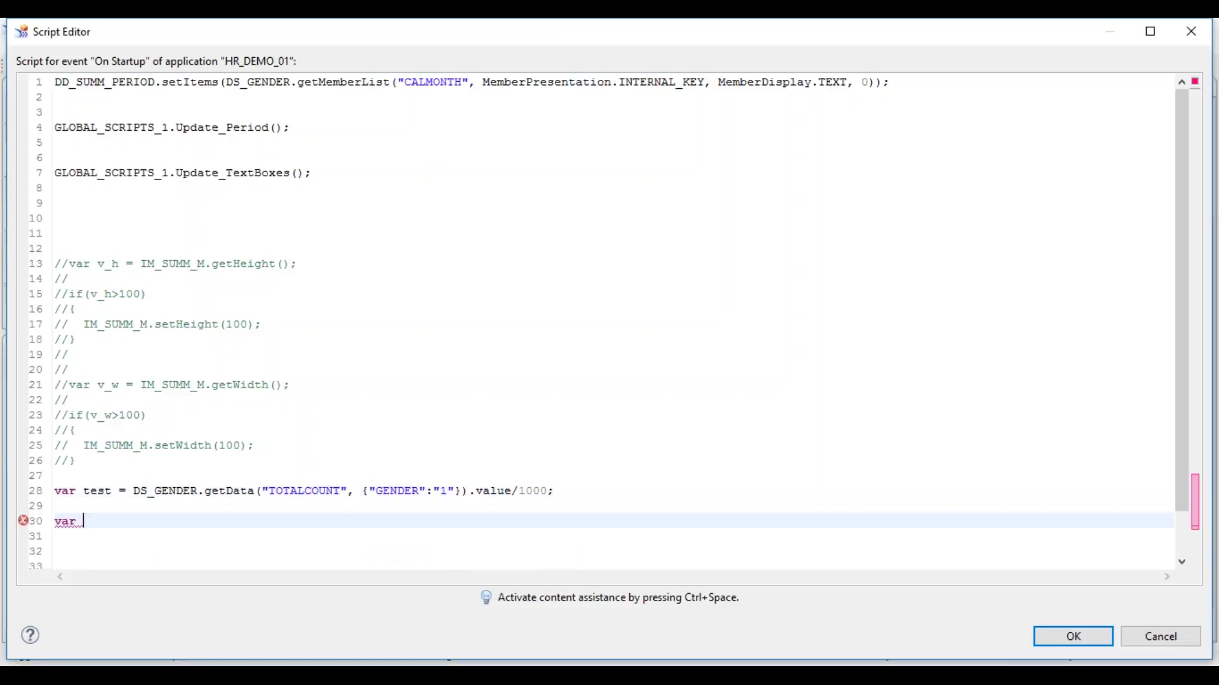
pyautogui.write('test1 = con')
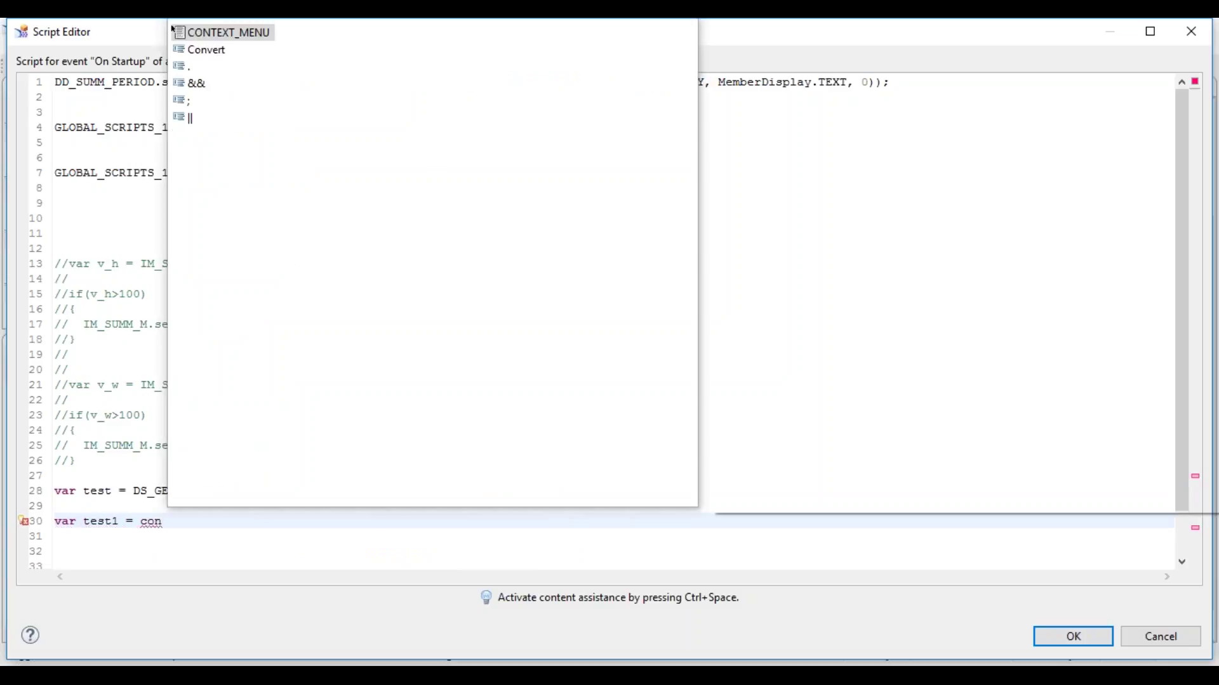
pyautogui.press('Down')
pyautogui.press('Escape')
pyautogui.hotkey('ctrl', 'space')
pyautogui.press('Down')
pyautogui.press('Return')
pyautogui.write('.')
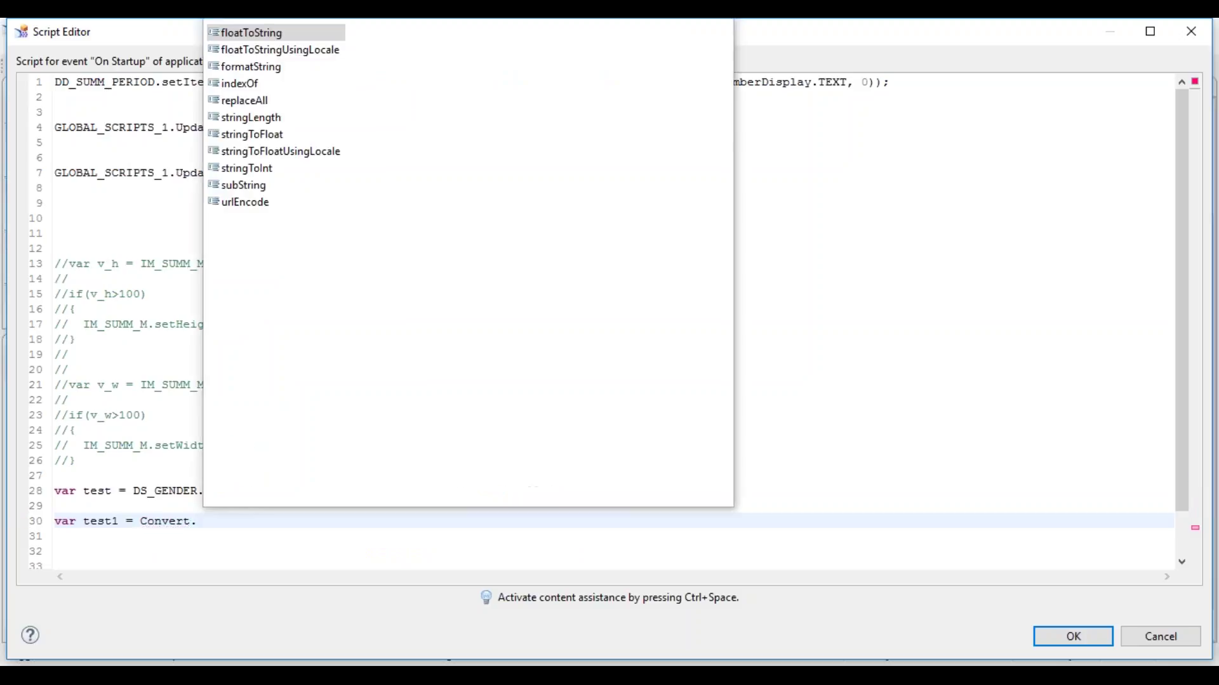
# Complete the test1 declaration with the floatToString method applied to test, closed with a semicolon
pyautogui.click(260, 40)
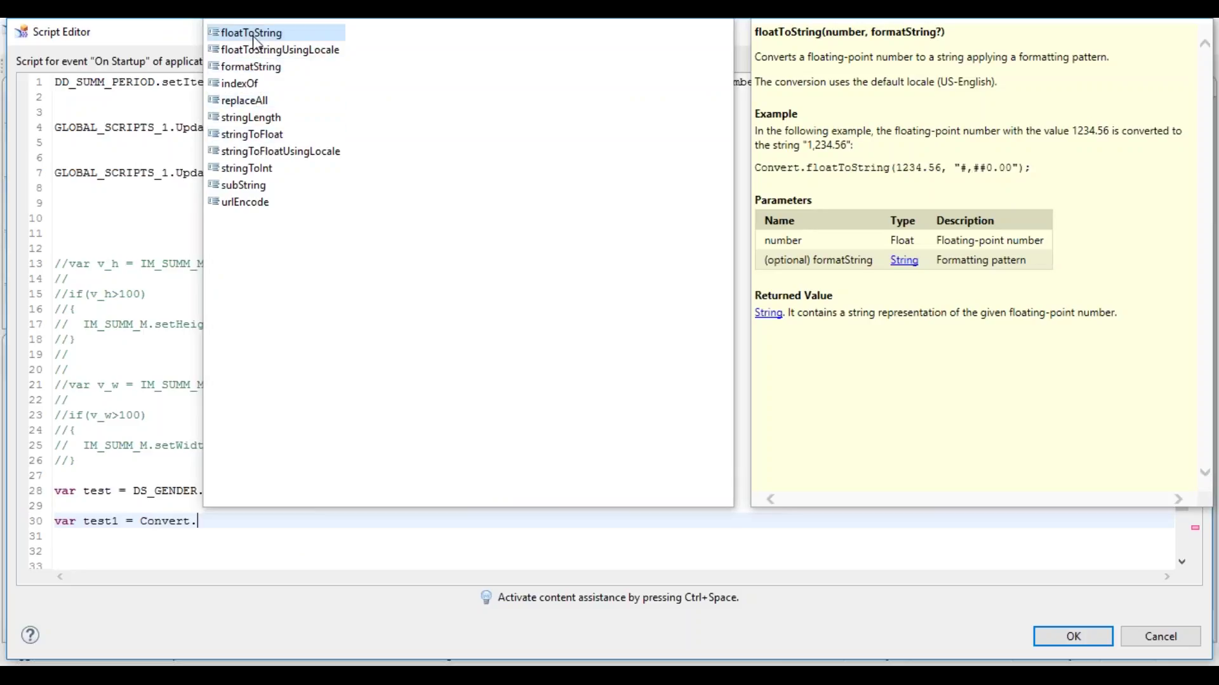
pyautogui.doubleClick(256, 35)
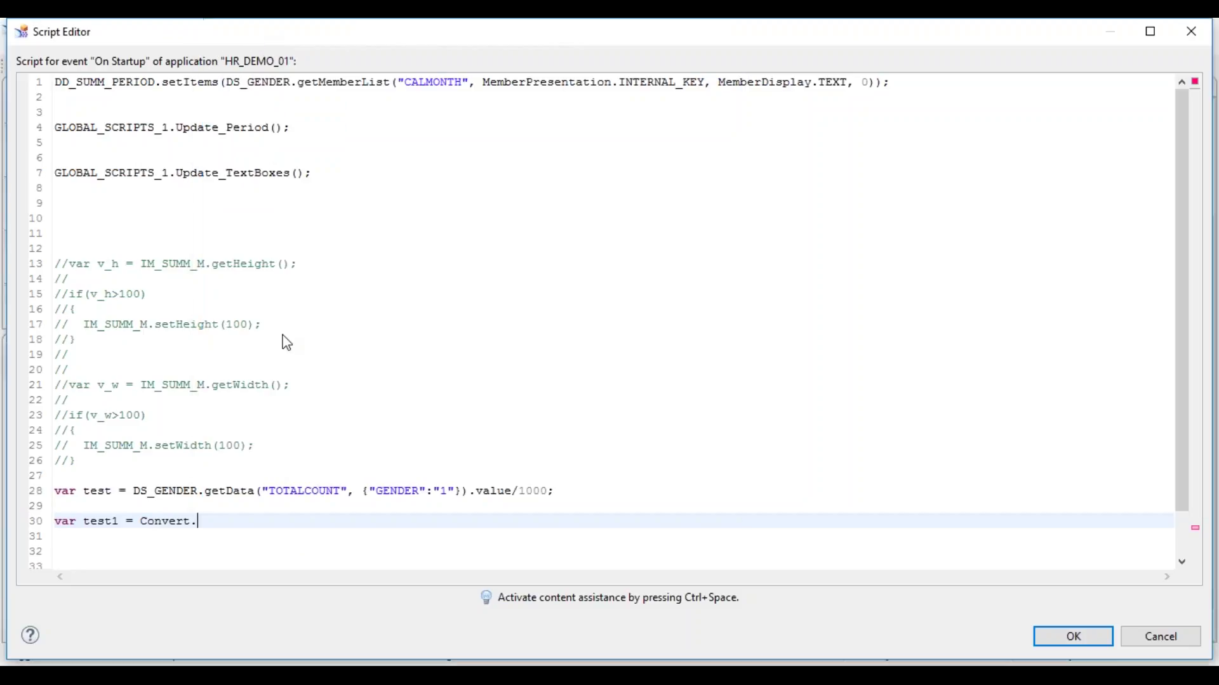
pyautogui.write('test')
pyautogui.press('Return')
pyautogui.write(';')
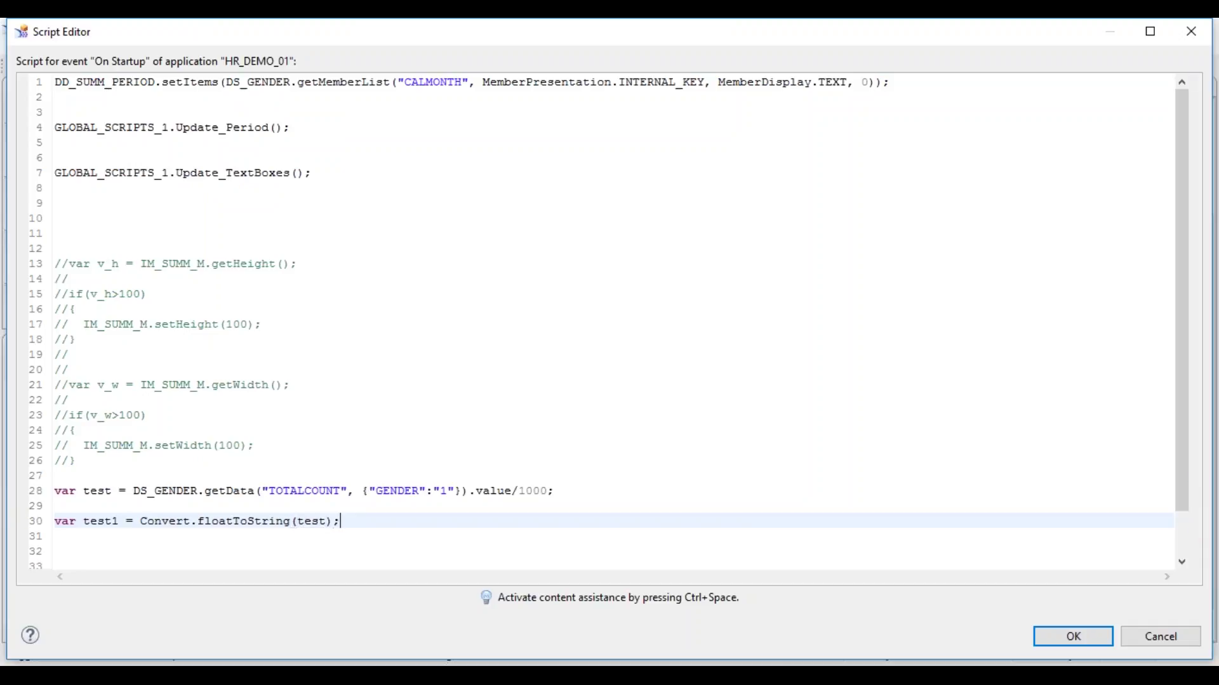
# Replace the argument of TEXT_12.setText with test1 and apply the On Startup script
pyautogui.press('Return')
pyautogui.press('Return')
pyautogui.press('Return')
pyautogui.write('TEXT_12.setText(DS_GENDER.getDataAsString("TOTALCOUNT", {"GENDER":"1"})); TEXT_13.setText(DS_GENDER.getDataAsString("TOTALCOUNT", {"GENDER":"2"}));')
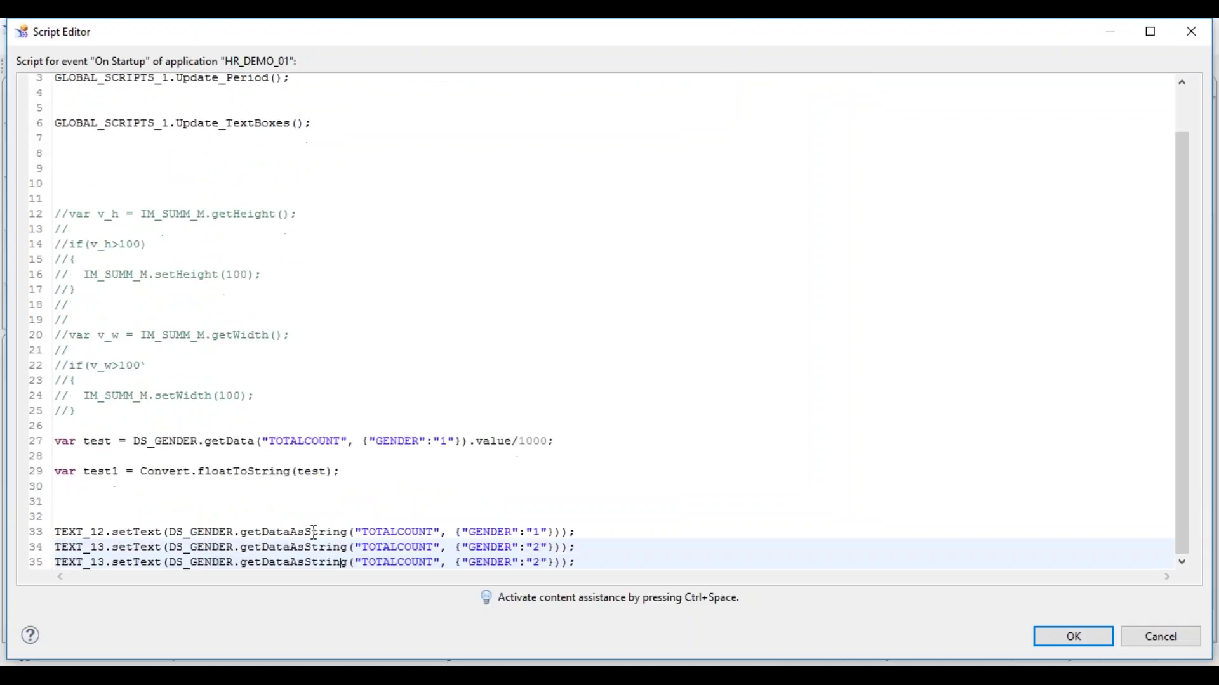
pyautogui.click(170, 532)
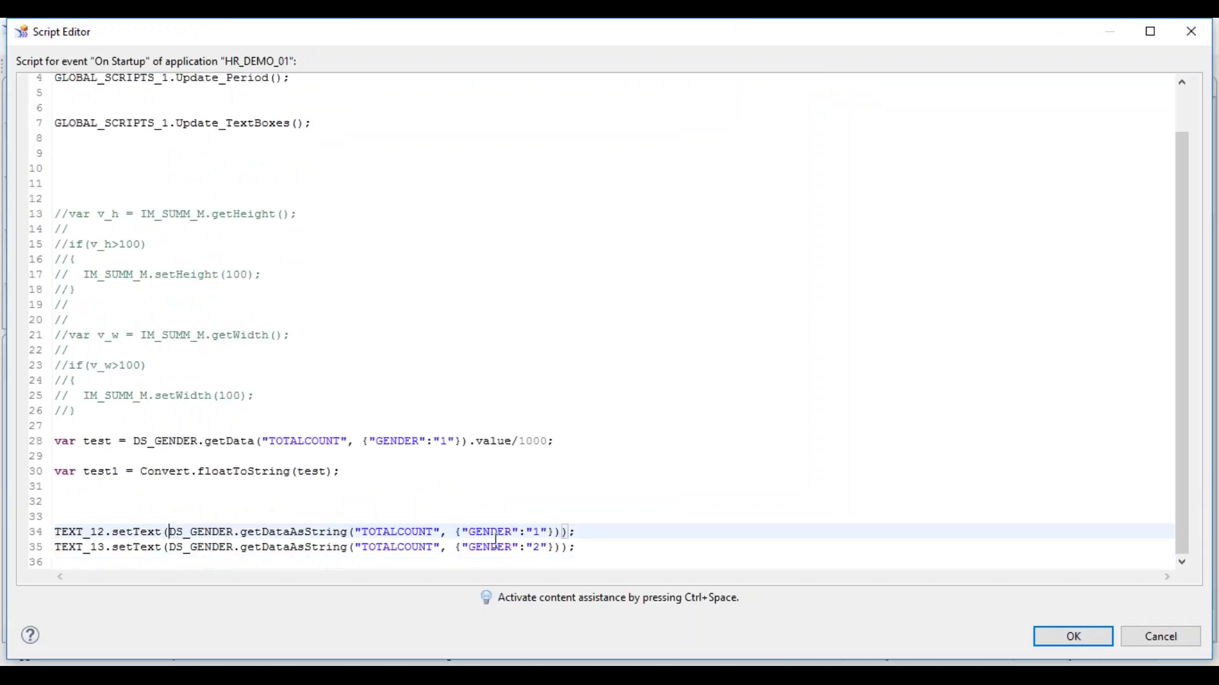
pyautogui.moveTo(170, 532); pyautogui.dragTo(563, 533)
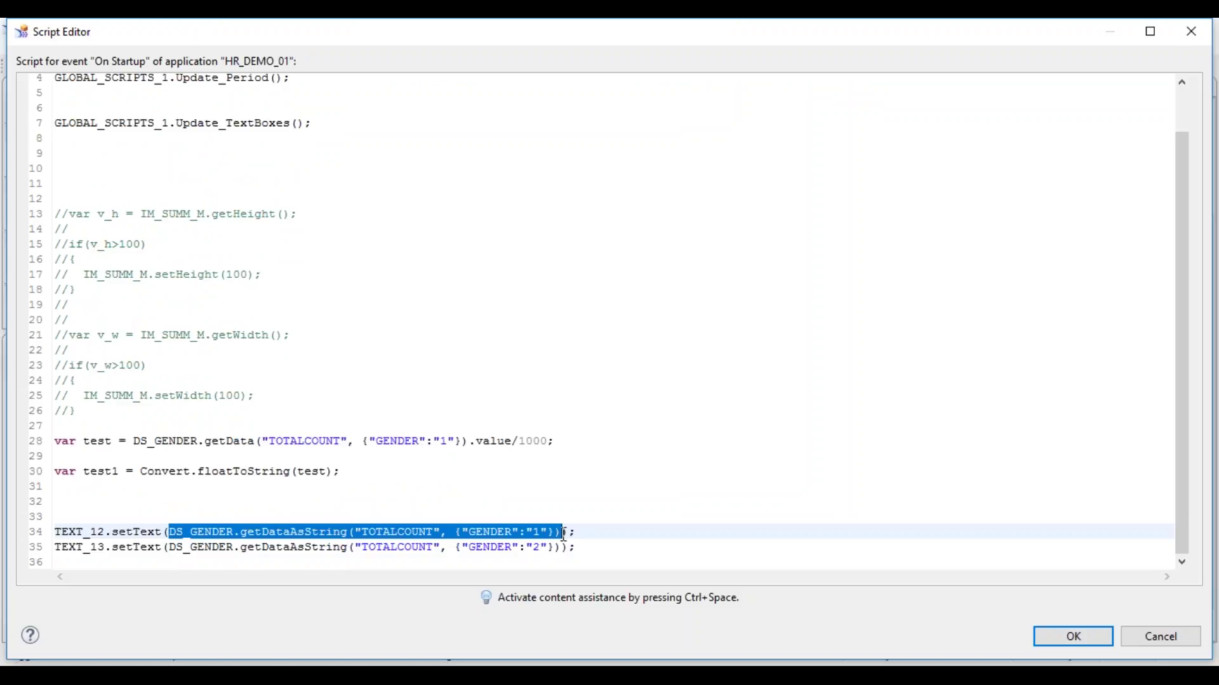
pyautogui.write('test1')
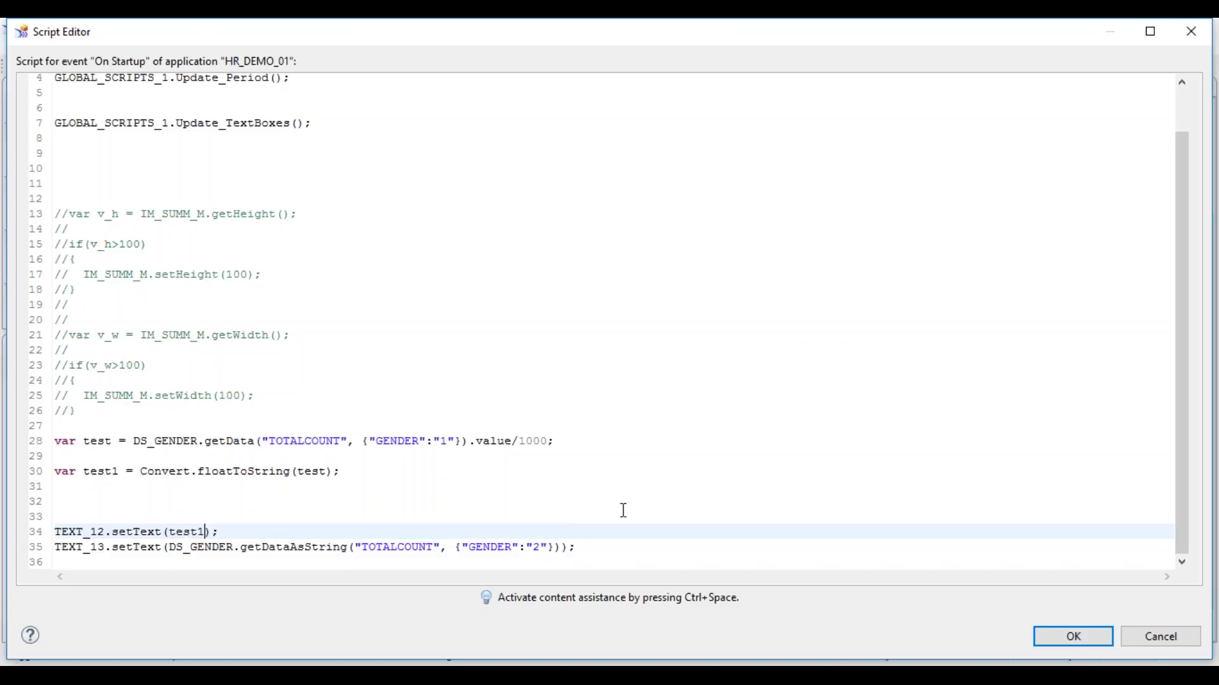
pyautogui.click(1075, 637)
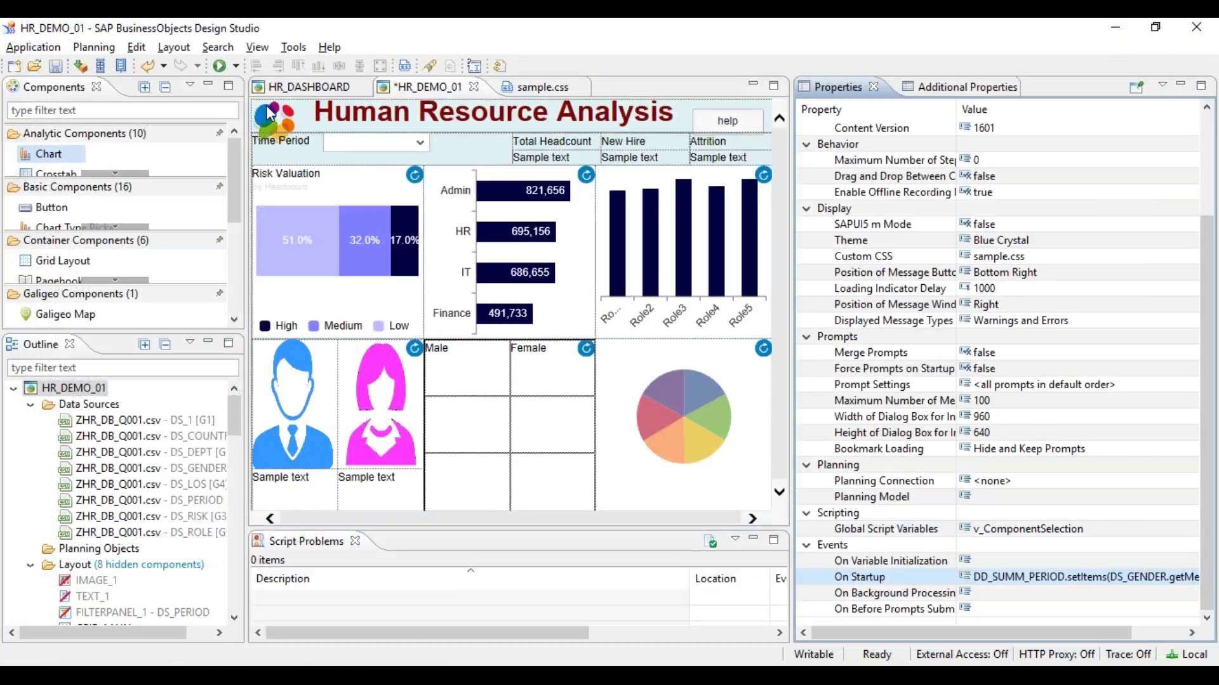
# Run HR_DEMO_01 locally to check the male count in the Male/Female grid, and return to Design Studio
pyautogui.click(226, 64)
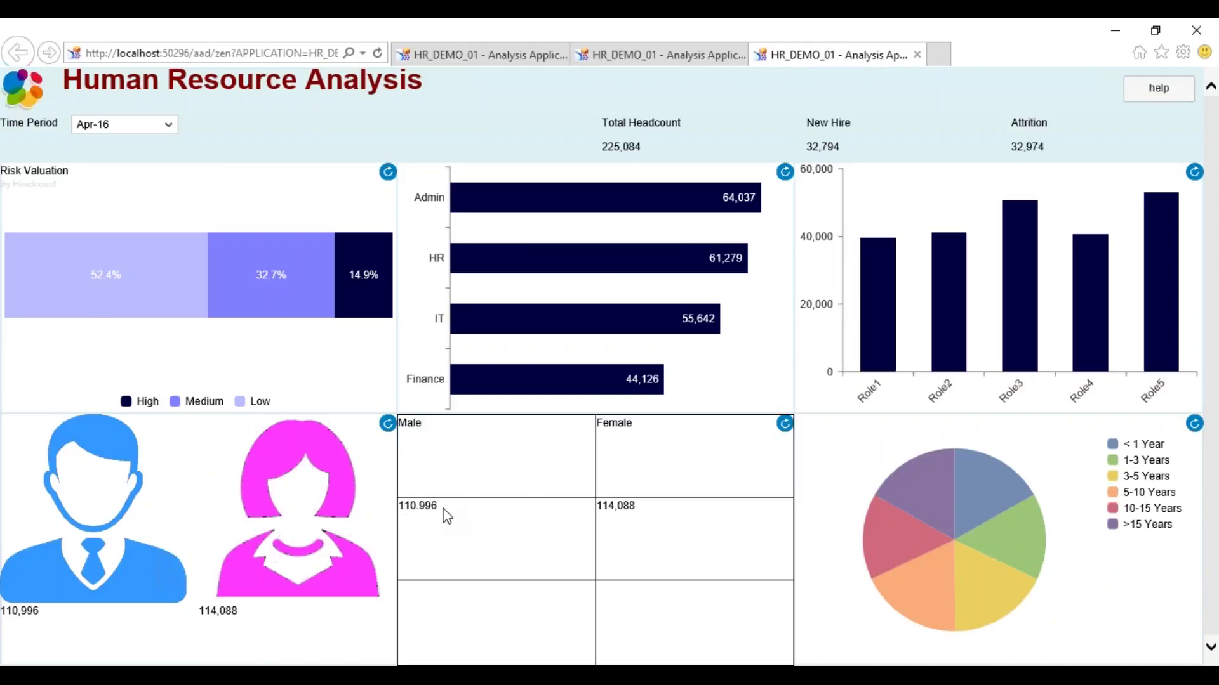
pyautogui.hotkey('alt', 'Tab')
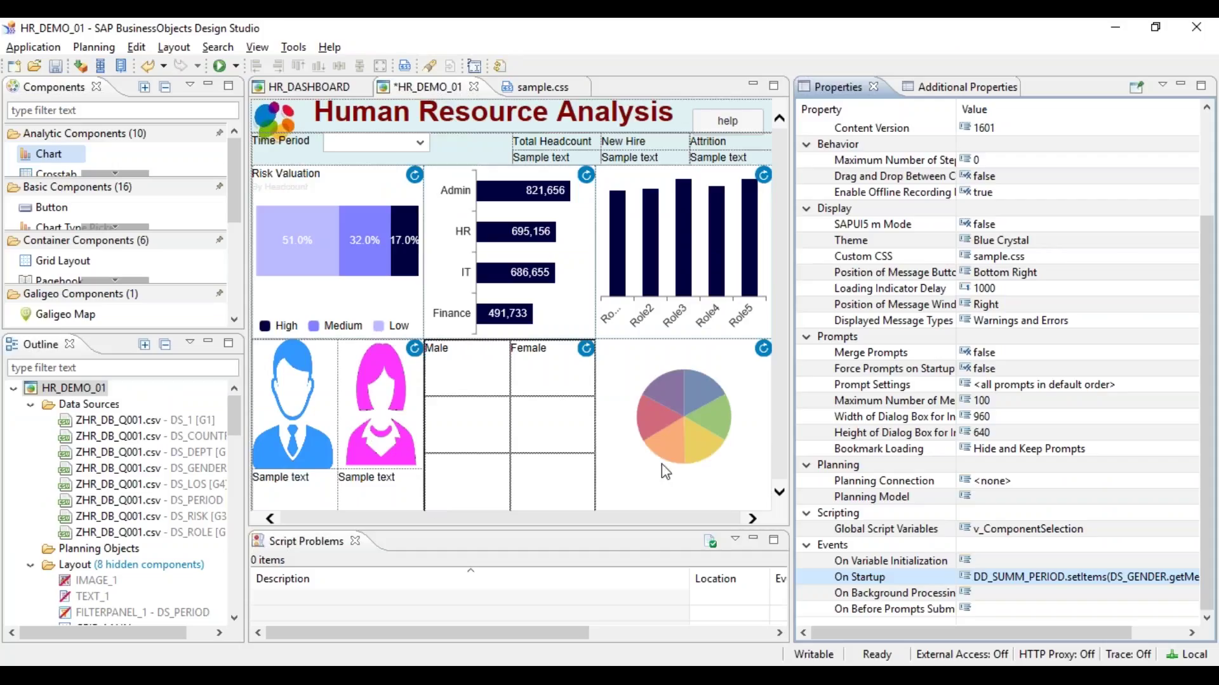
# Reopen the On Startup script of HR_DEMO_01, review the test and test1 declarations, and close it
pyautogui.click(1182, 579)
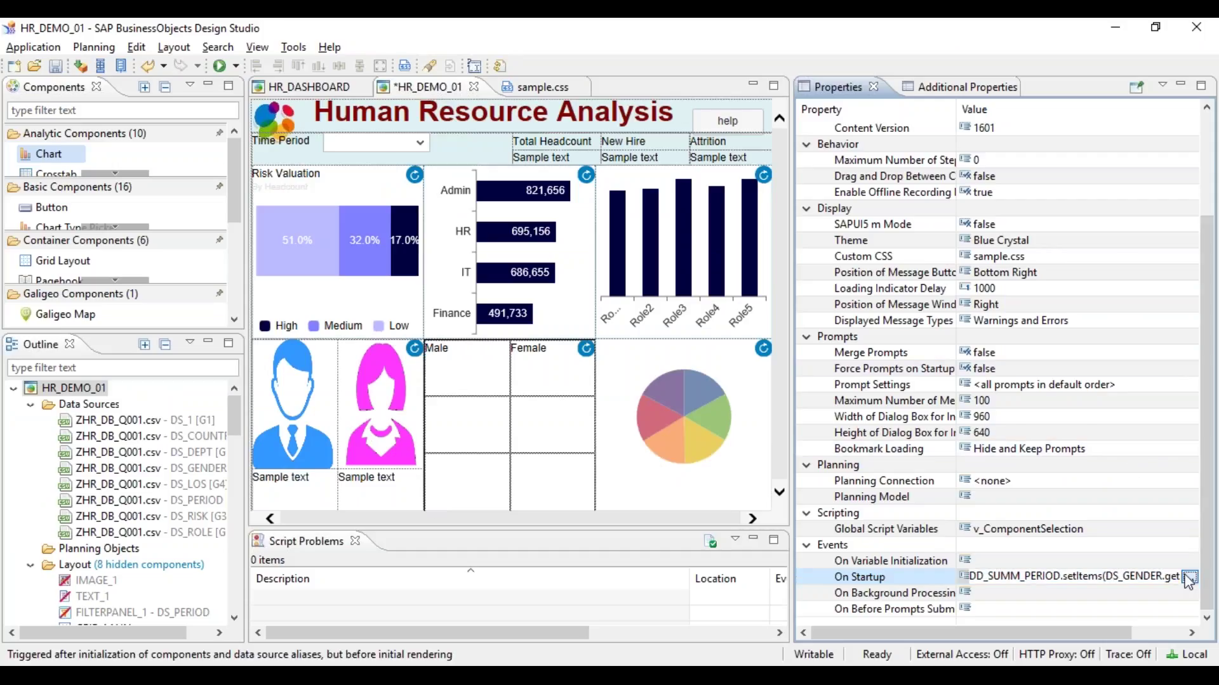
pyautogui.click(1187, 578)
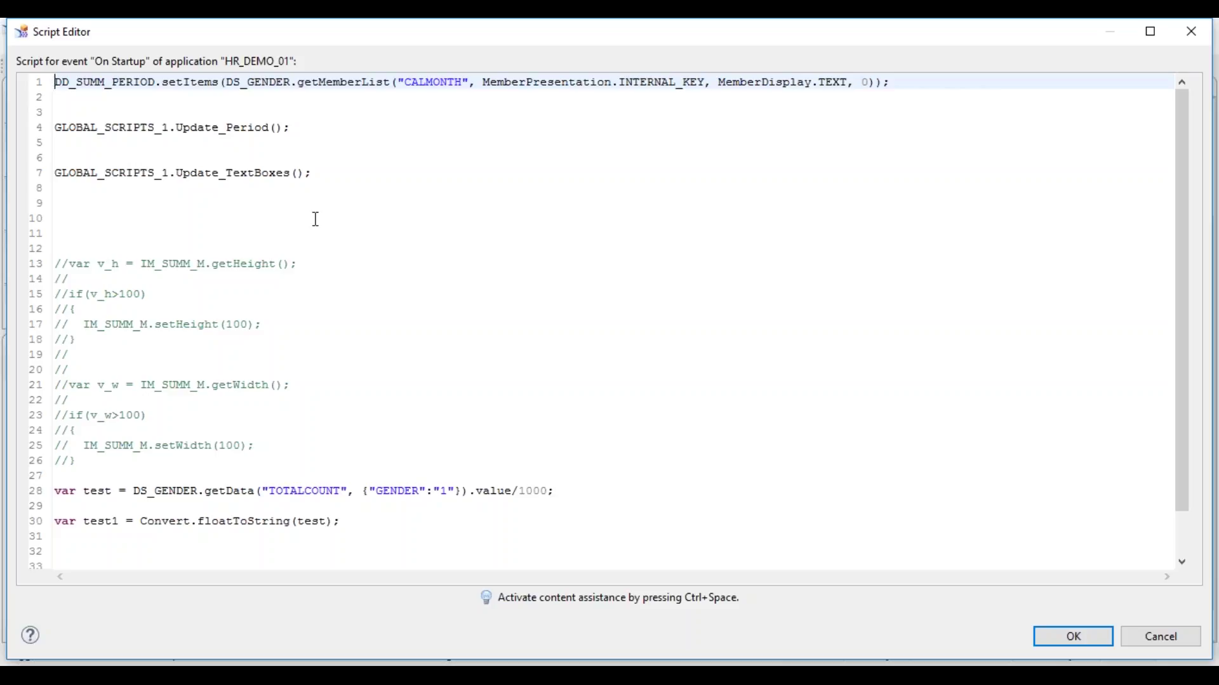
pyautogui.click(363, 513)
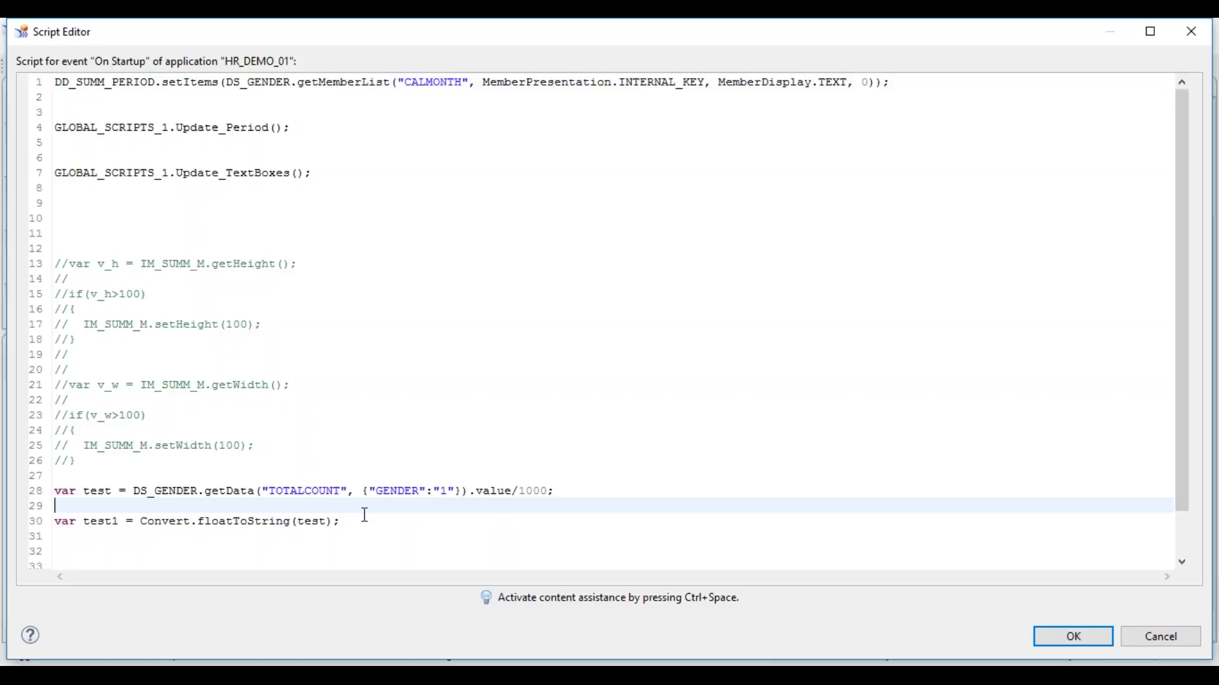
pyautogui.click(357, 535)
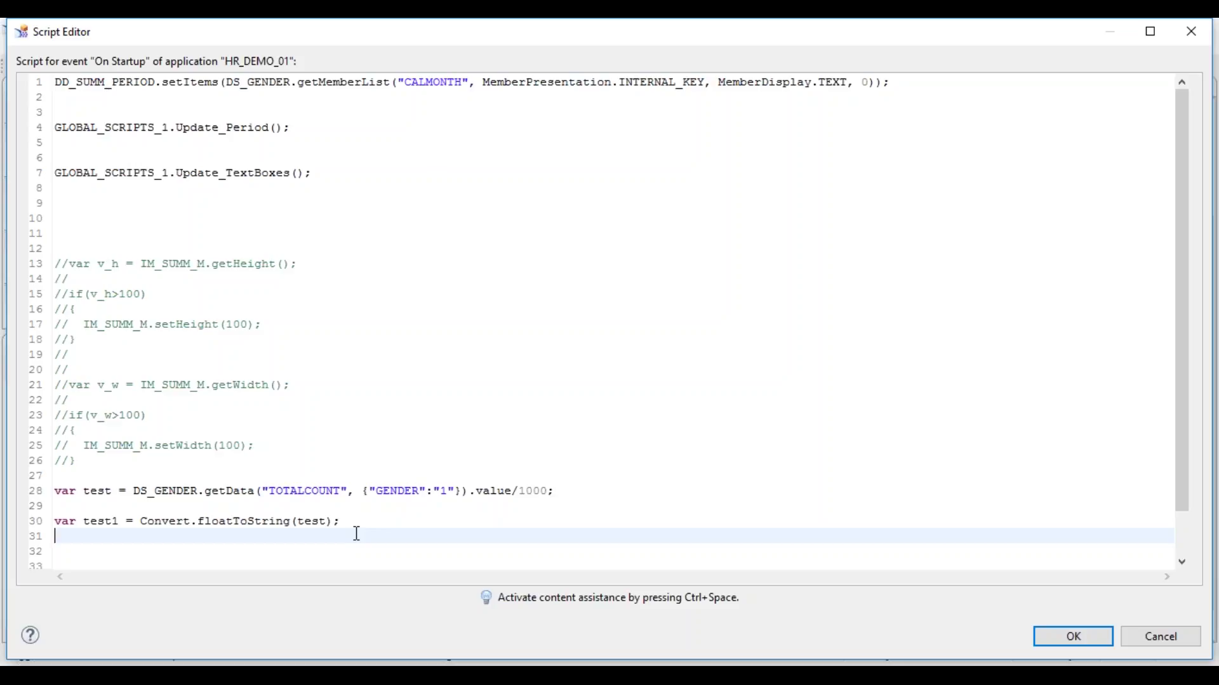
pyautogui.click(1069, 636)
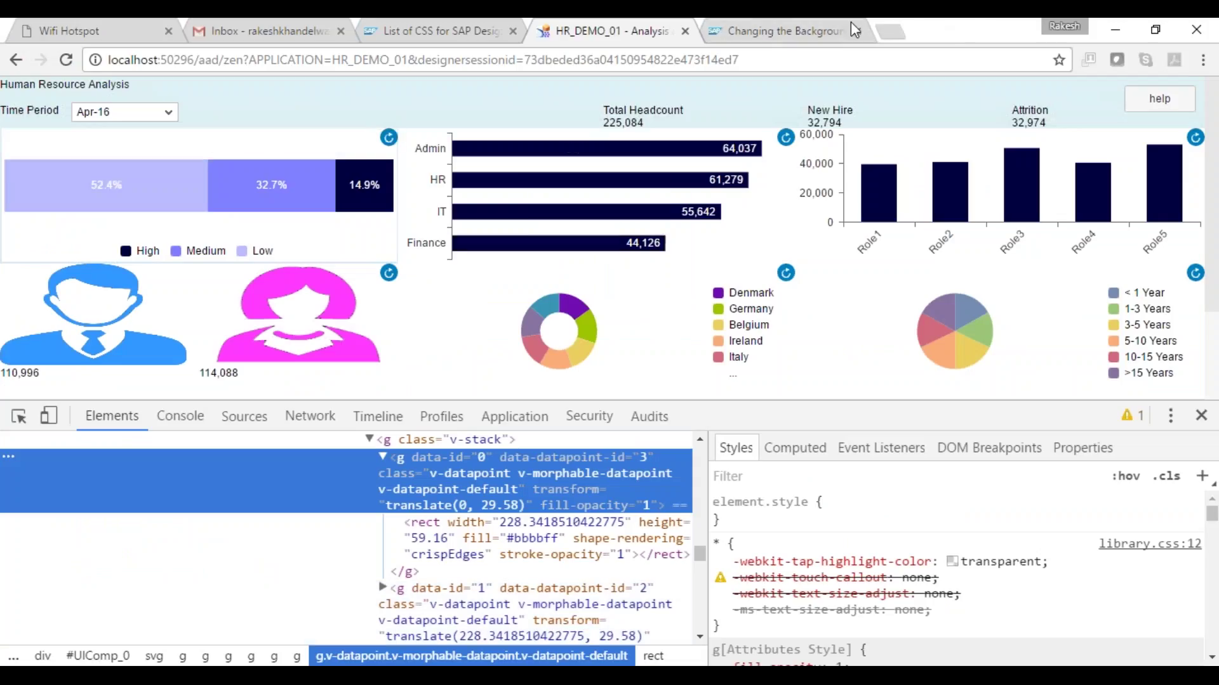
# Switch to the browser and search the web for "text box css for hover" in a new tab
pyautogui.click(887, 33)
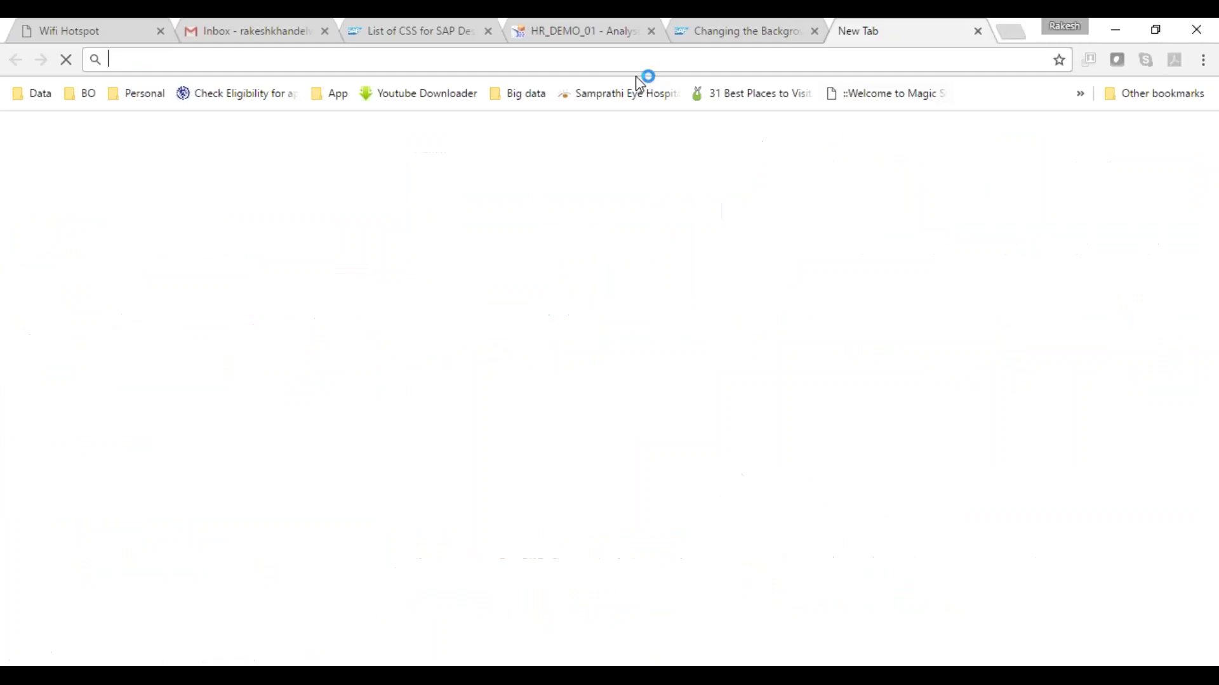
pyautogui.write('text ')
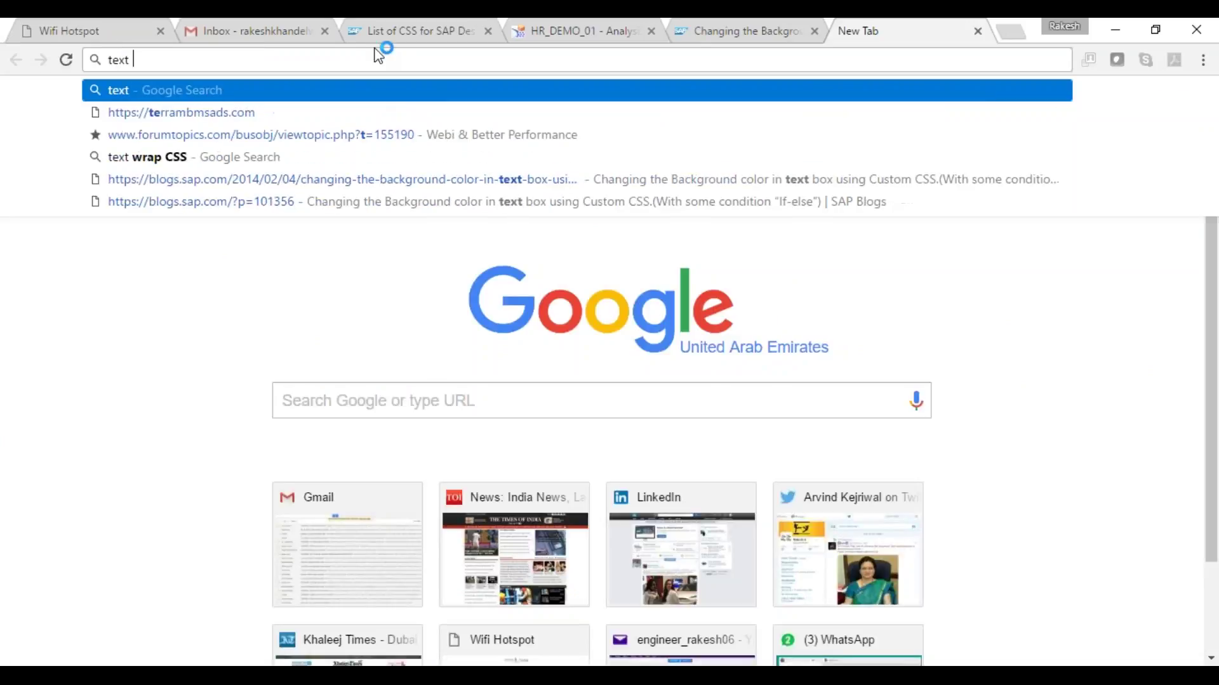
pyautogui.write('box css for hover')
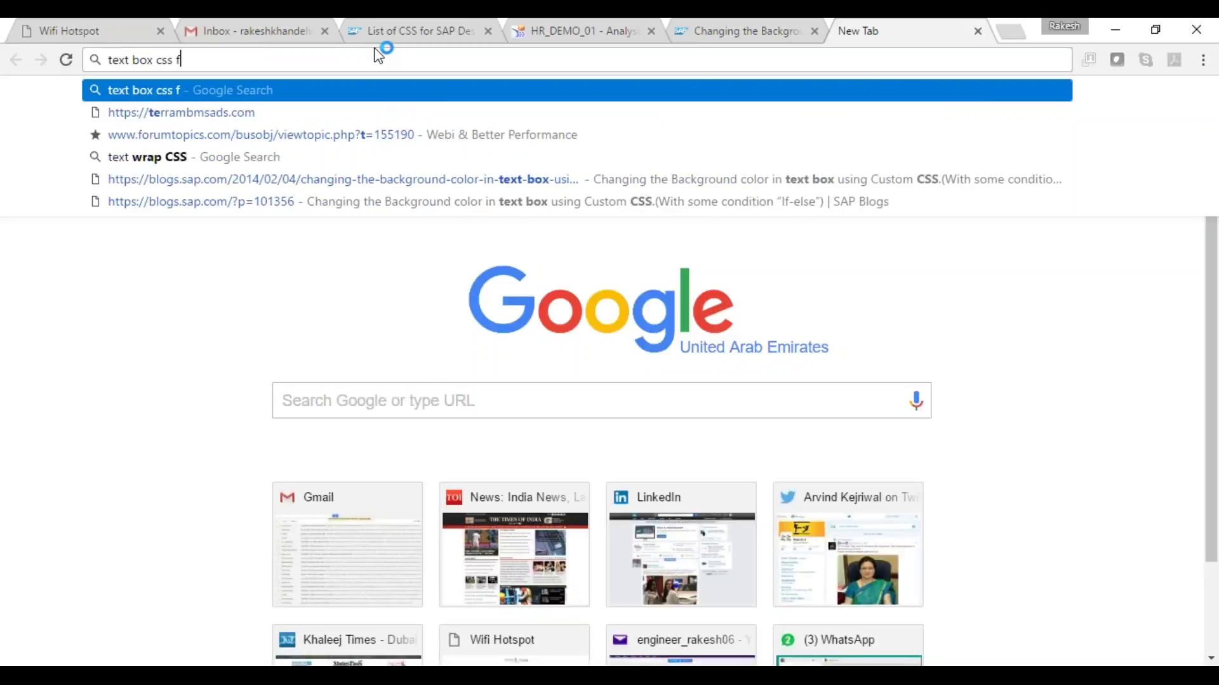
pyautogui.press('Return')
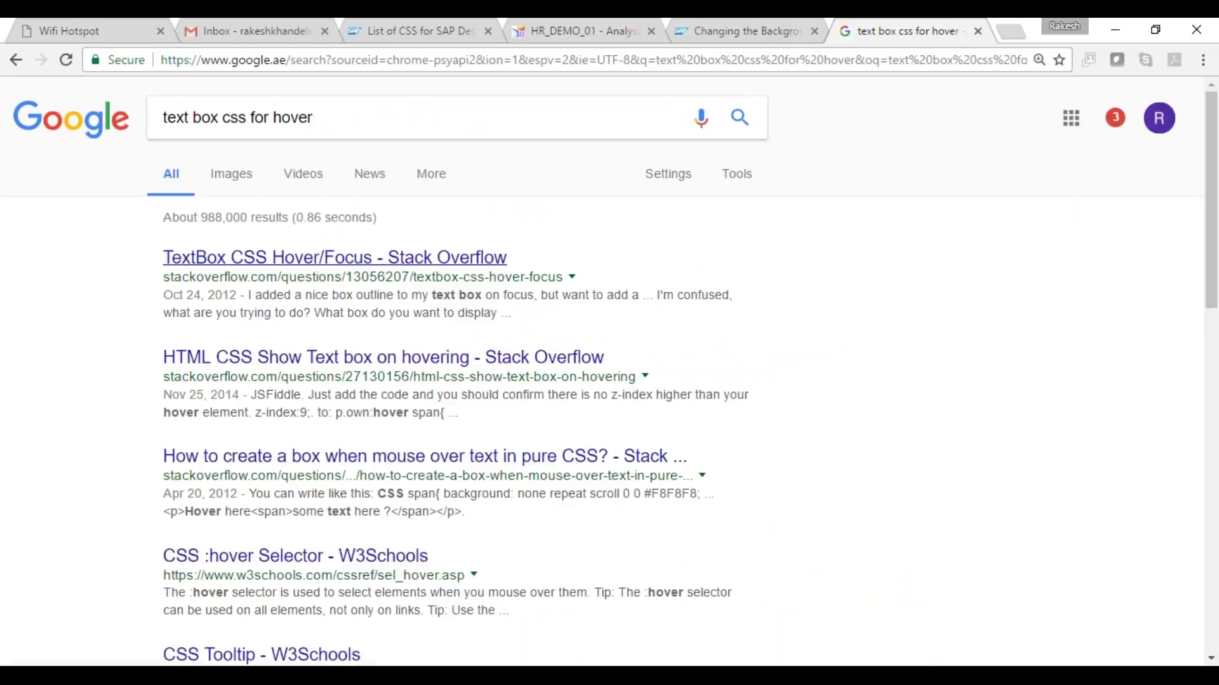
# Open the Stack Overflow question "TextBox CSS Hover/Focus", read its hover CSS and the answer's code, and return to Design Studio
pyautogui.click(274, 259)
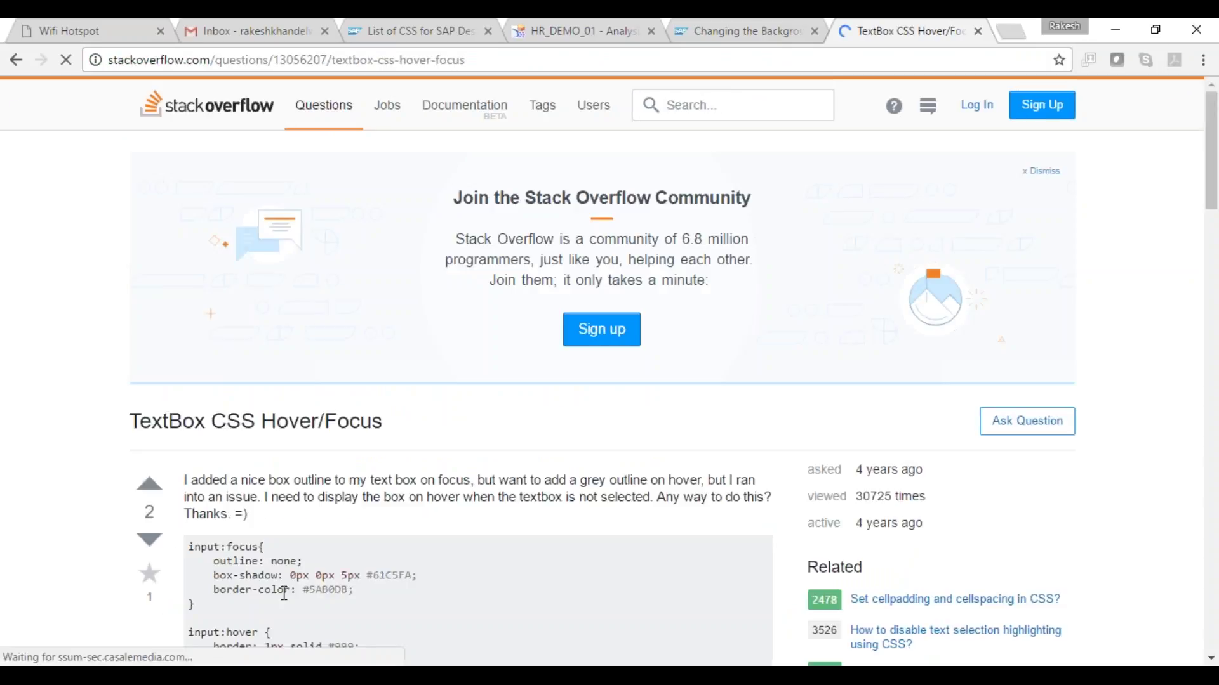
pyautogui.scroll(-2, 335, 571)
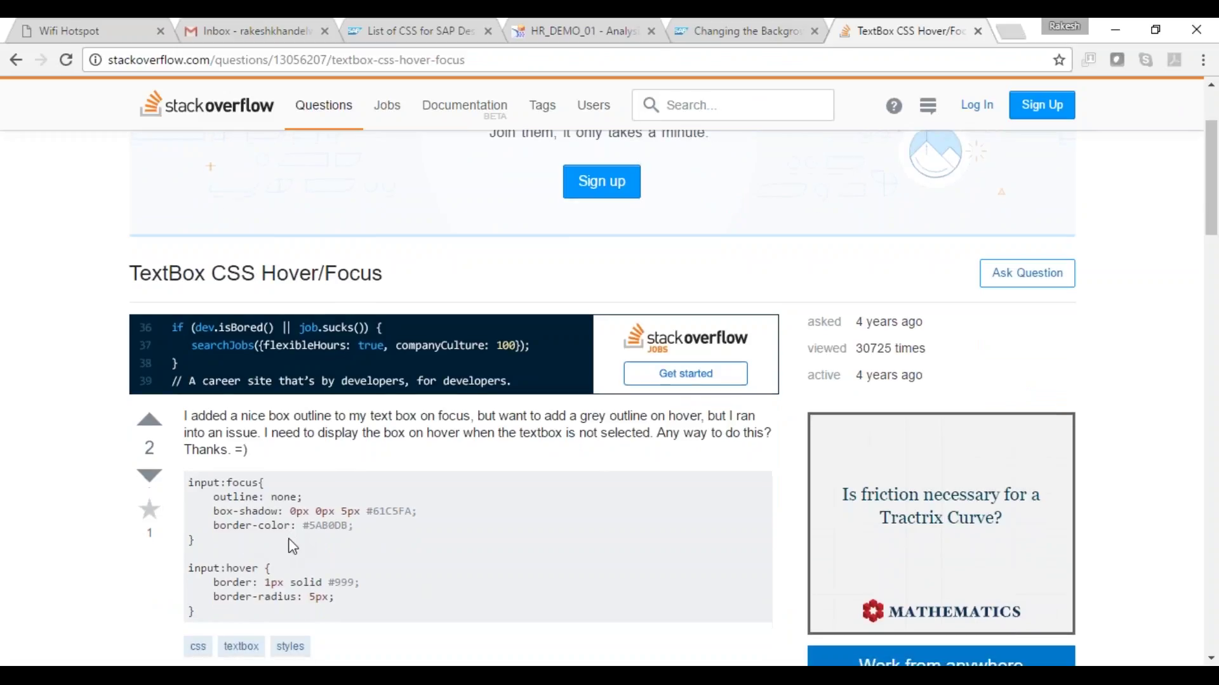
pyautogui.scroll(-2, 292, 546)
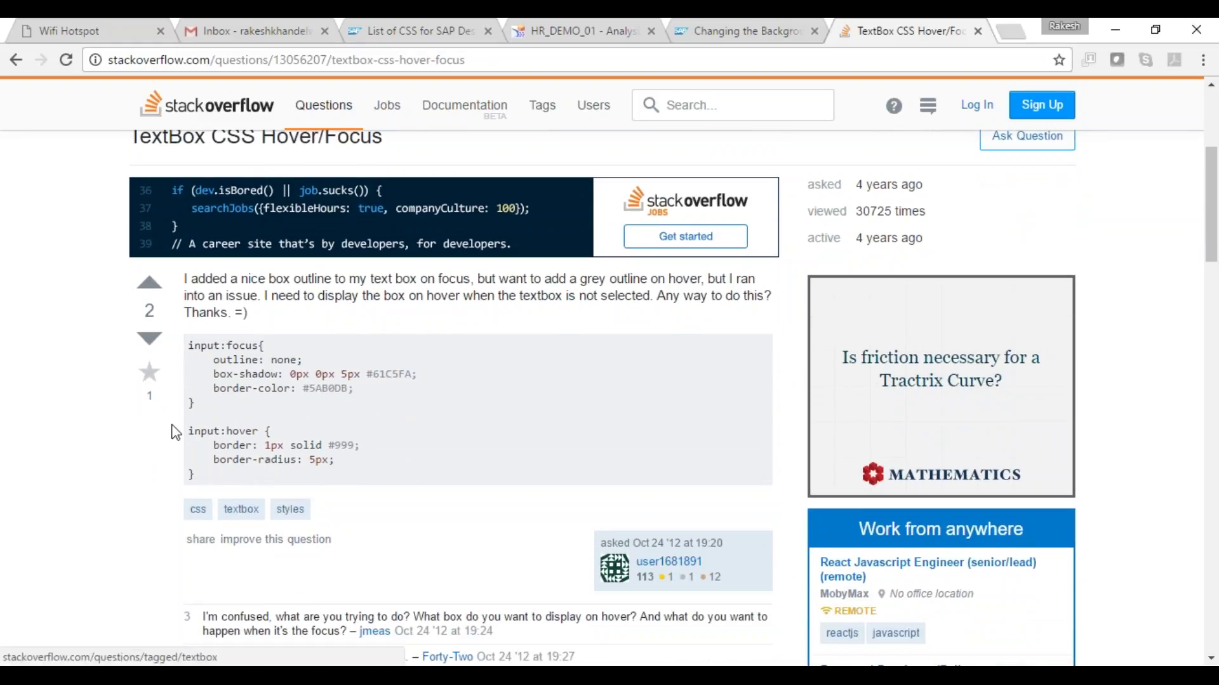
pyautogui.scroll(-3, 672, 398)
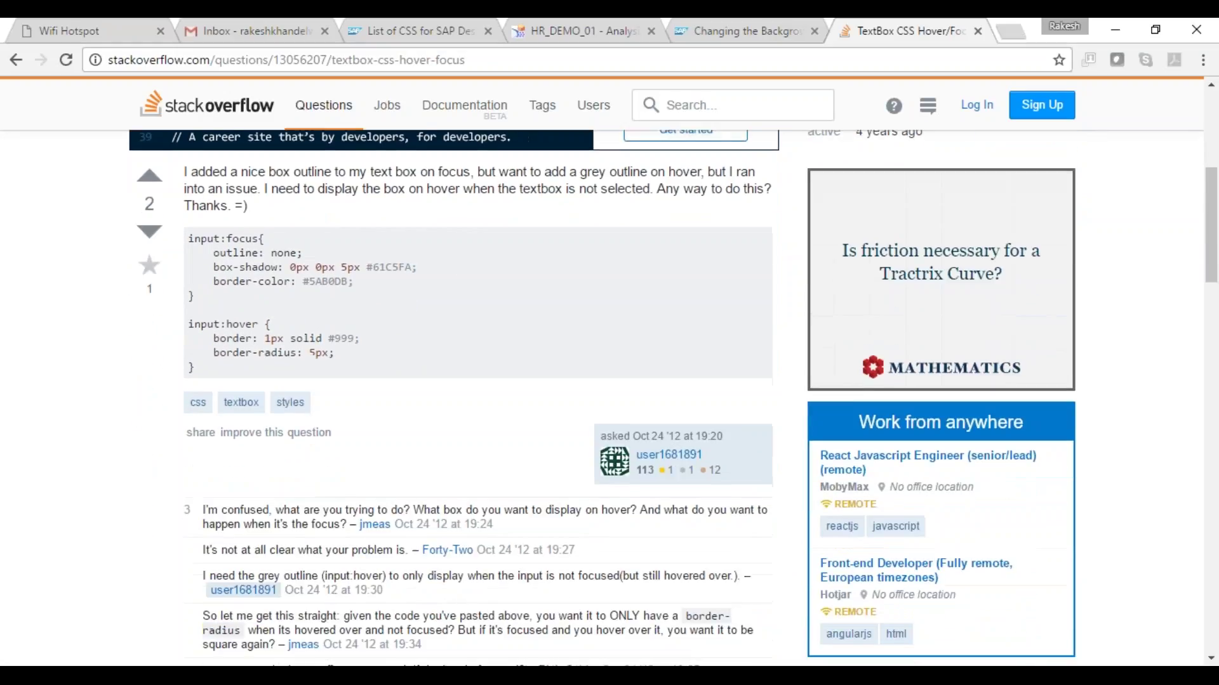
pyautogui.scroll(-4, 553, 409)
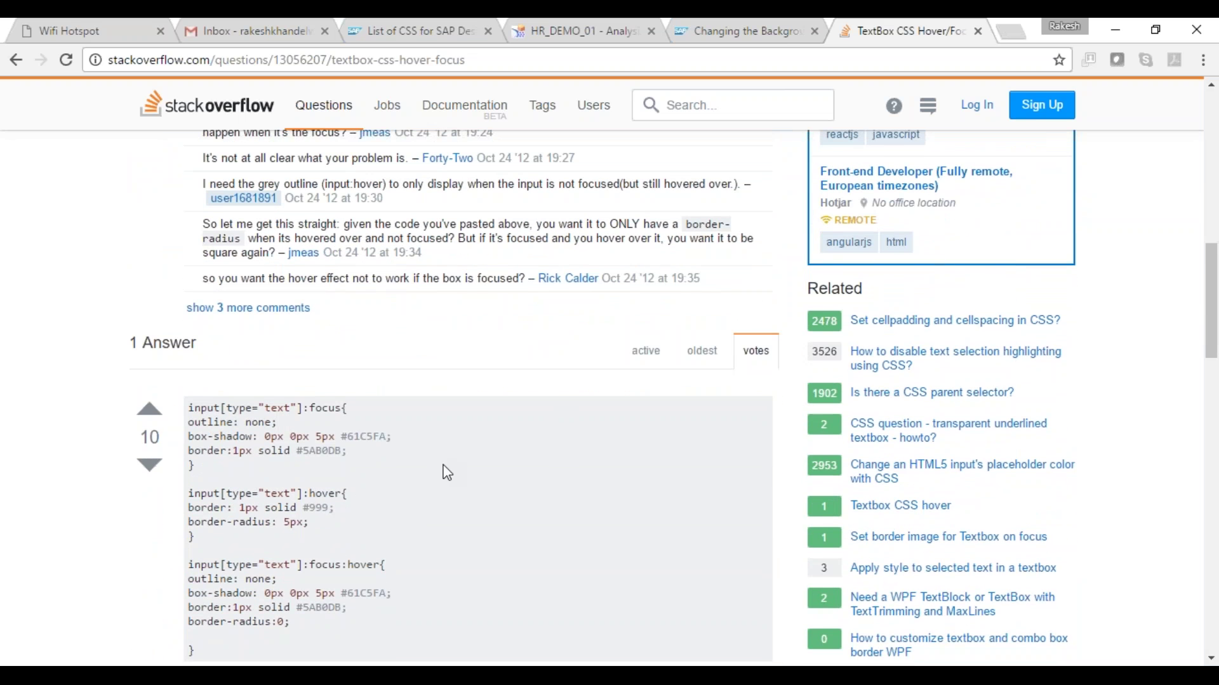
pyautogui.hotkey('alt', 'Tab')
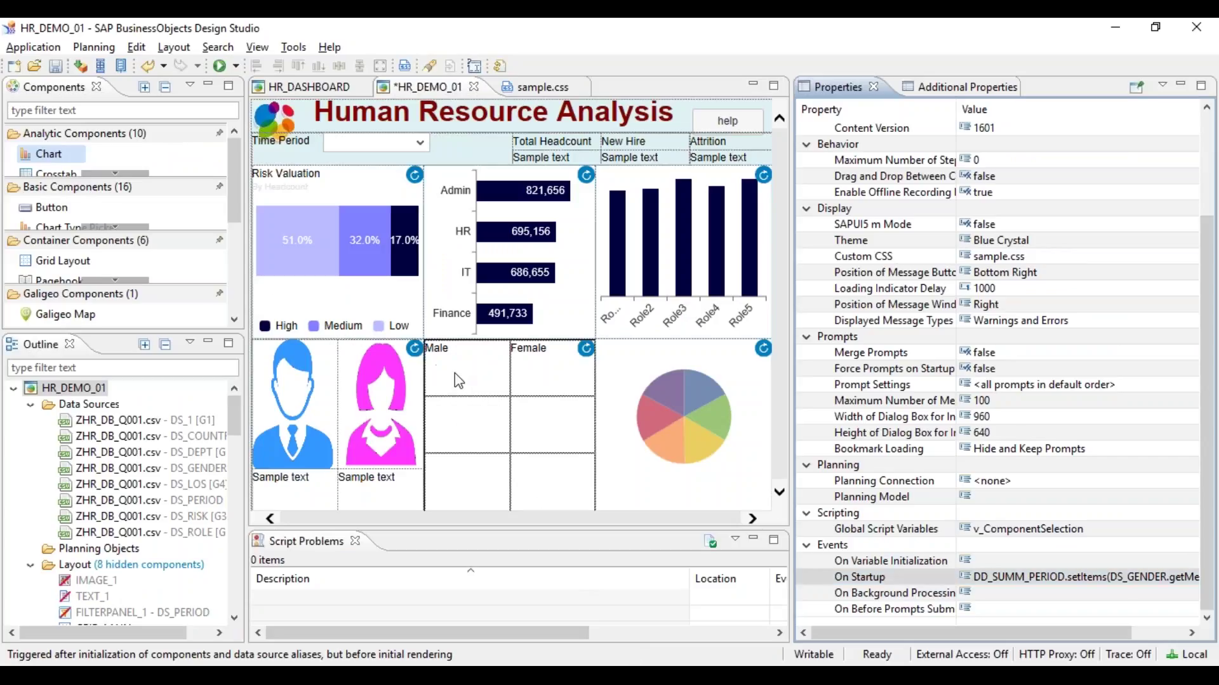
# Inspect the properties of the Male grid's text components and open TEXT_10's On Click script, closing it without changes
pyautogui.click(455, 379)
pyautogui.click(471, 429)
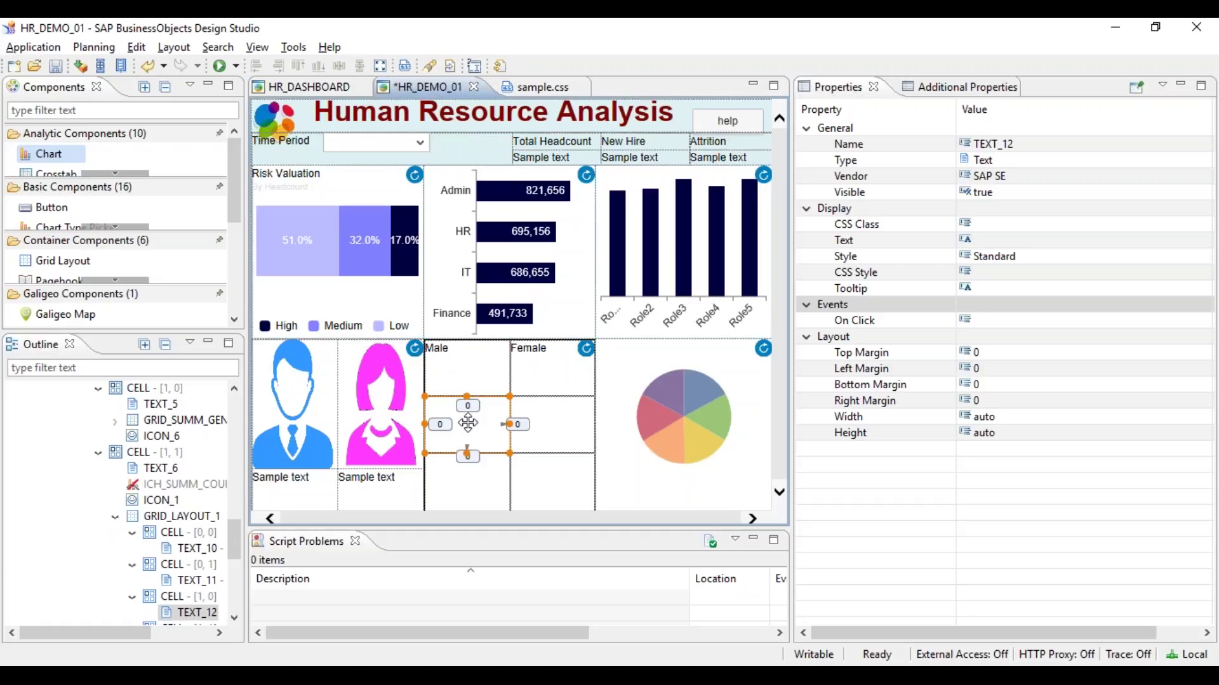
pyautogui.click(458, 360)
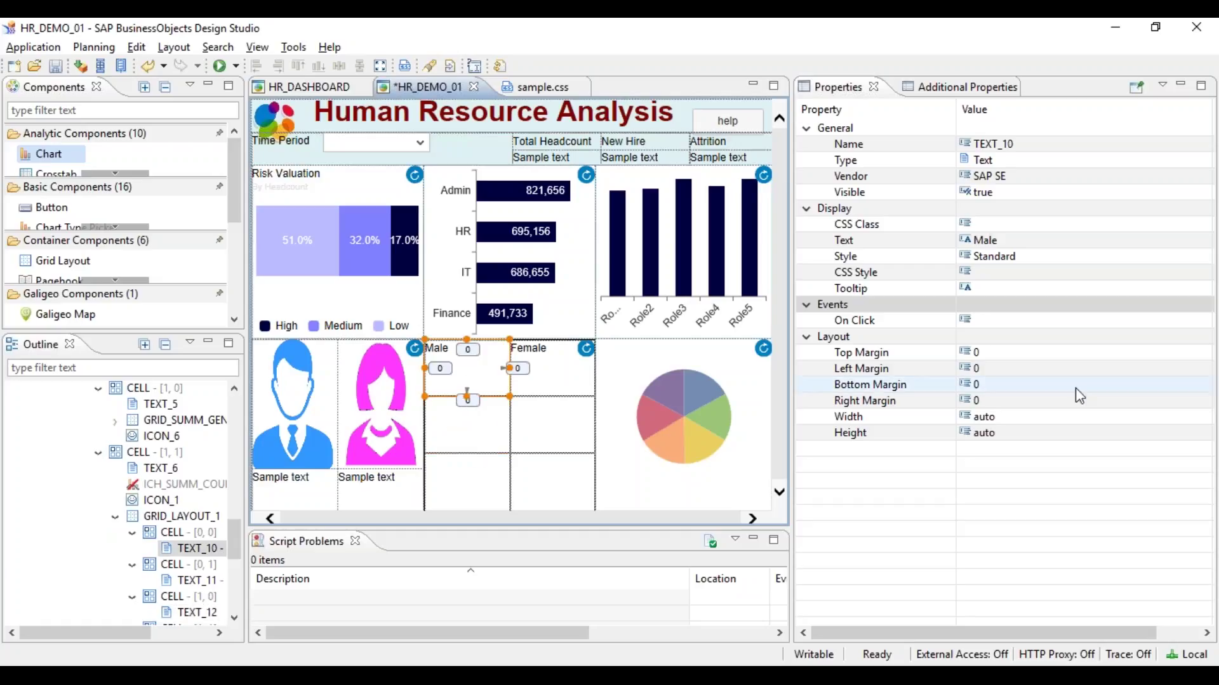
pyautogui.click(1199, 322)
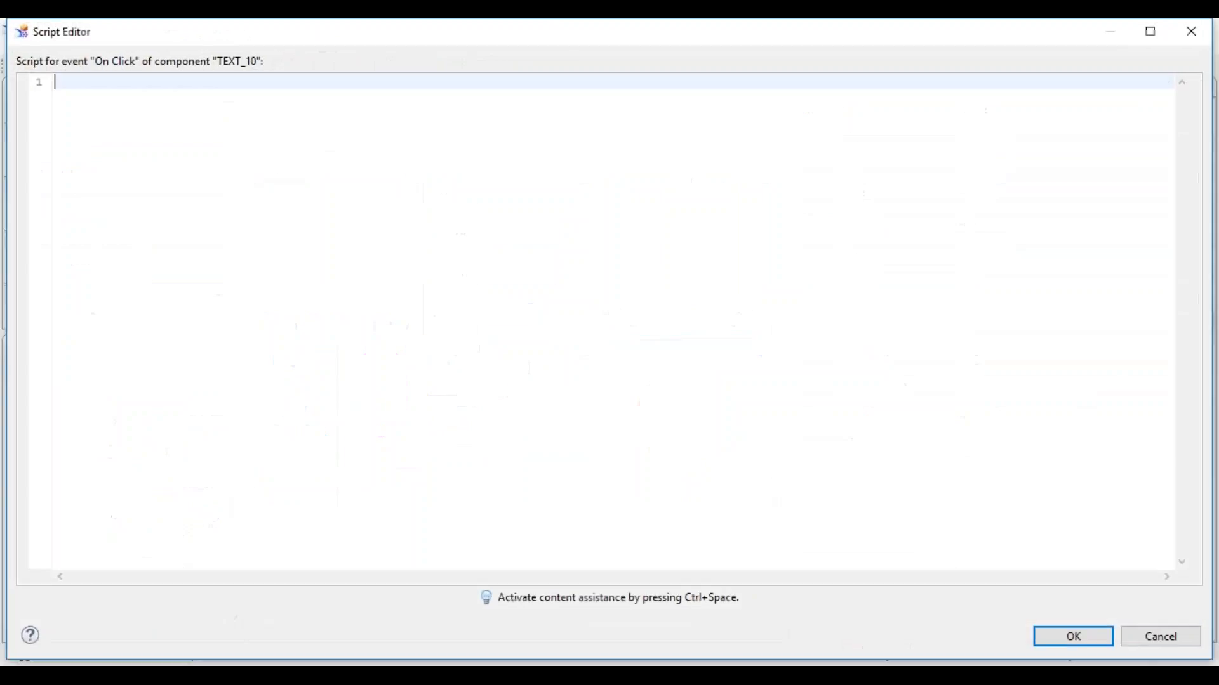
pyautogui.click(1161, 646)
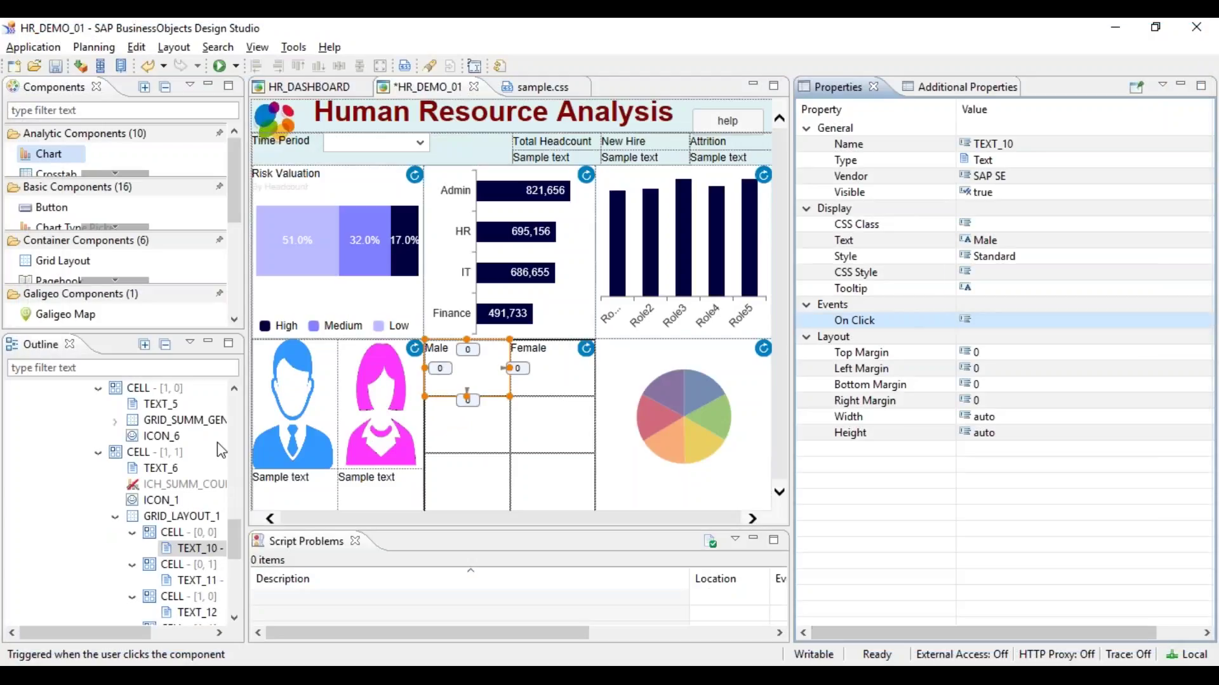
# Copy the full On Click script of the male image IM_SUMM_M into the On Click event of the text TB_SUMM_M below it
pyautogui.click(278, 443)
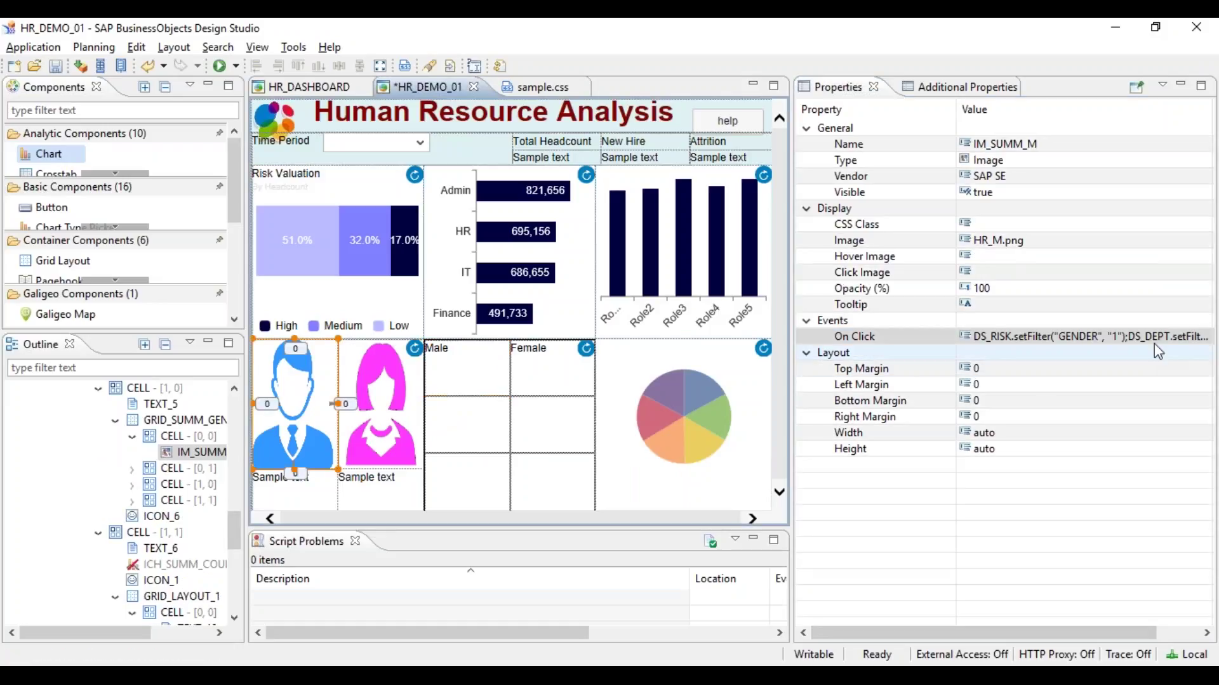
pyautogui.click(1199, 337)
pyautogui.click(1200, 338)
pyautogui.hotkey('ctrl', 'a')
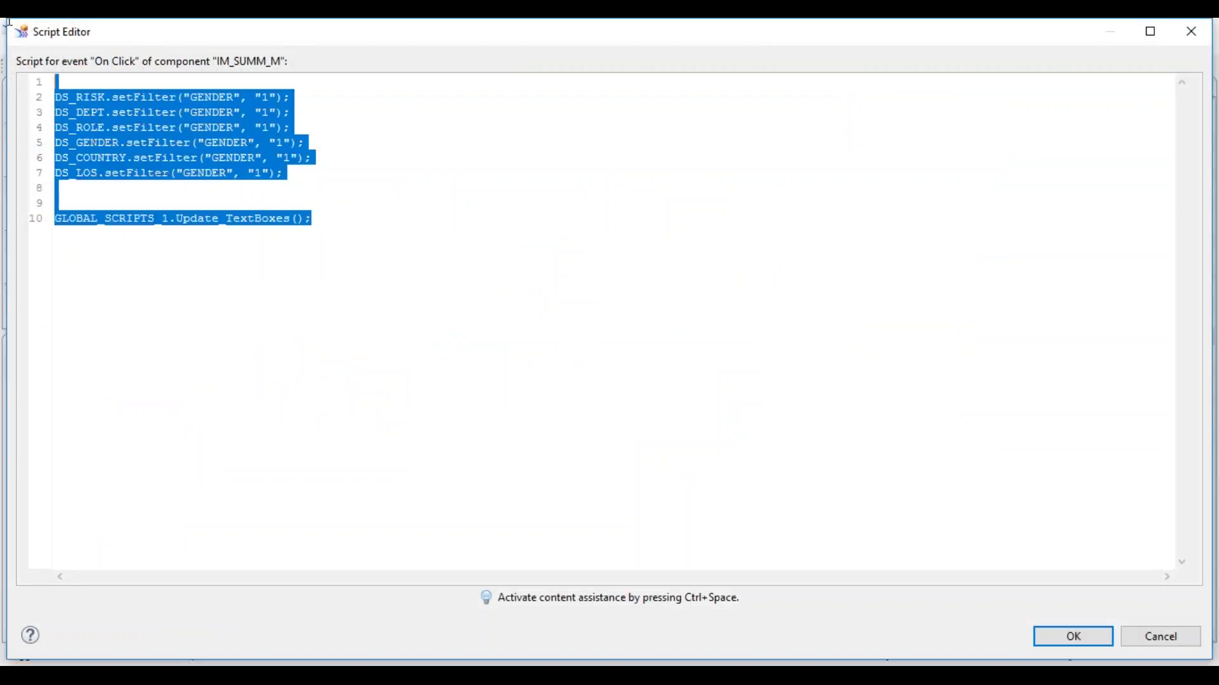
pyautogui.click(1161, 638)
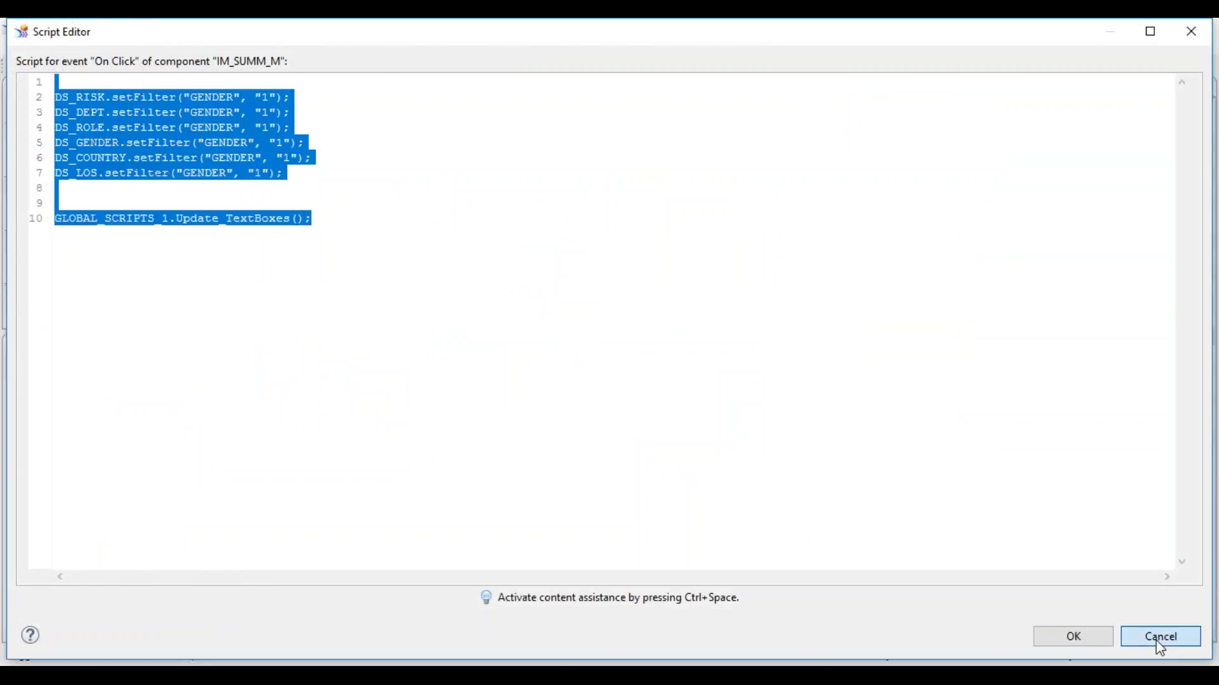
pyautogui.click(299, 501)
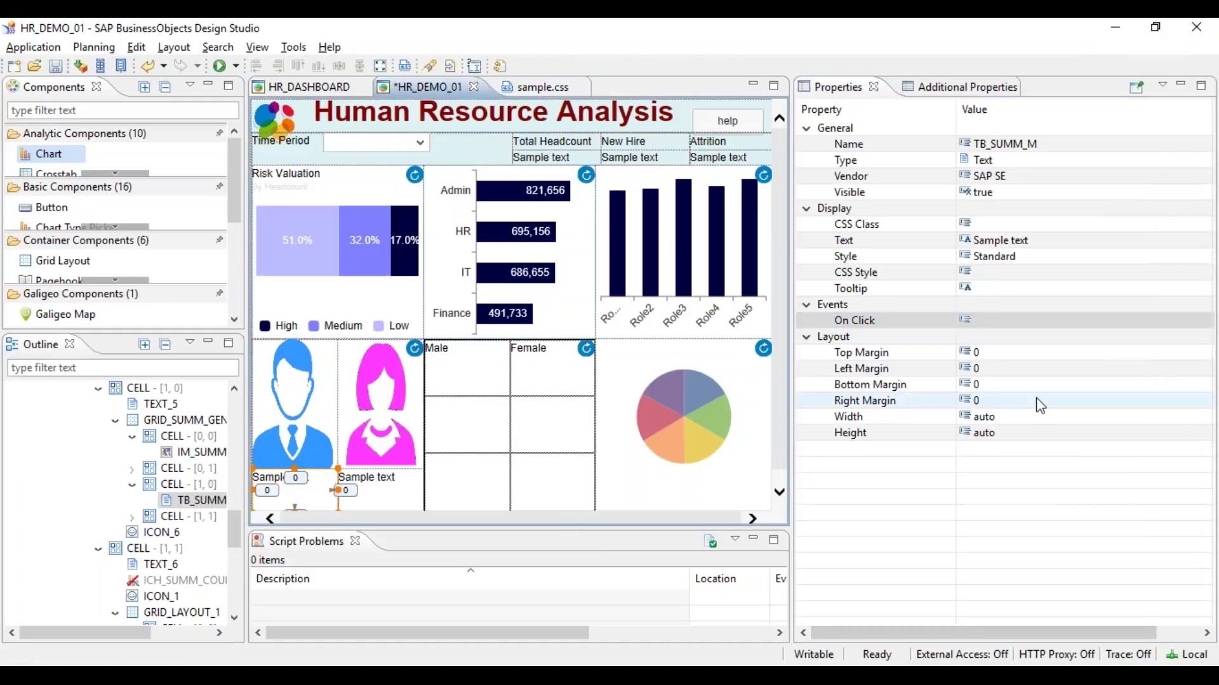
pyautogui.click(1201, 323)
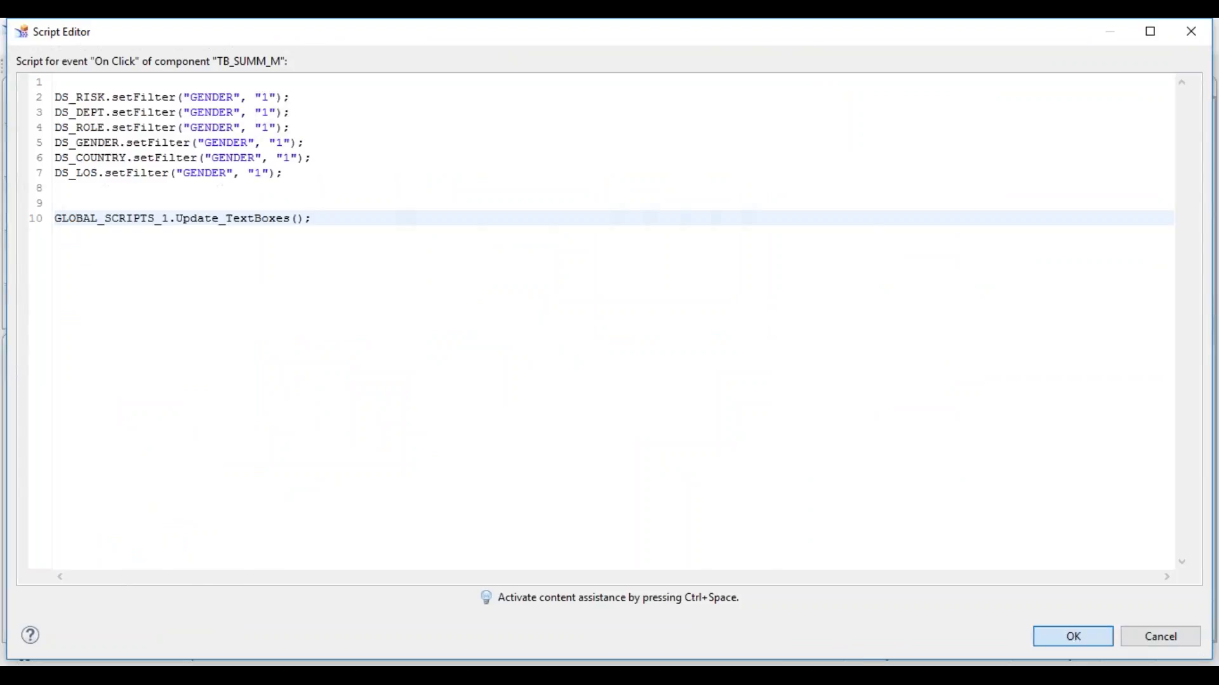
pyautogui.click(1137, 644)
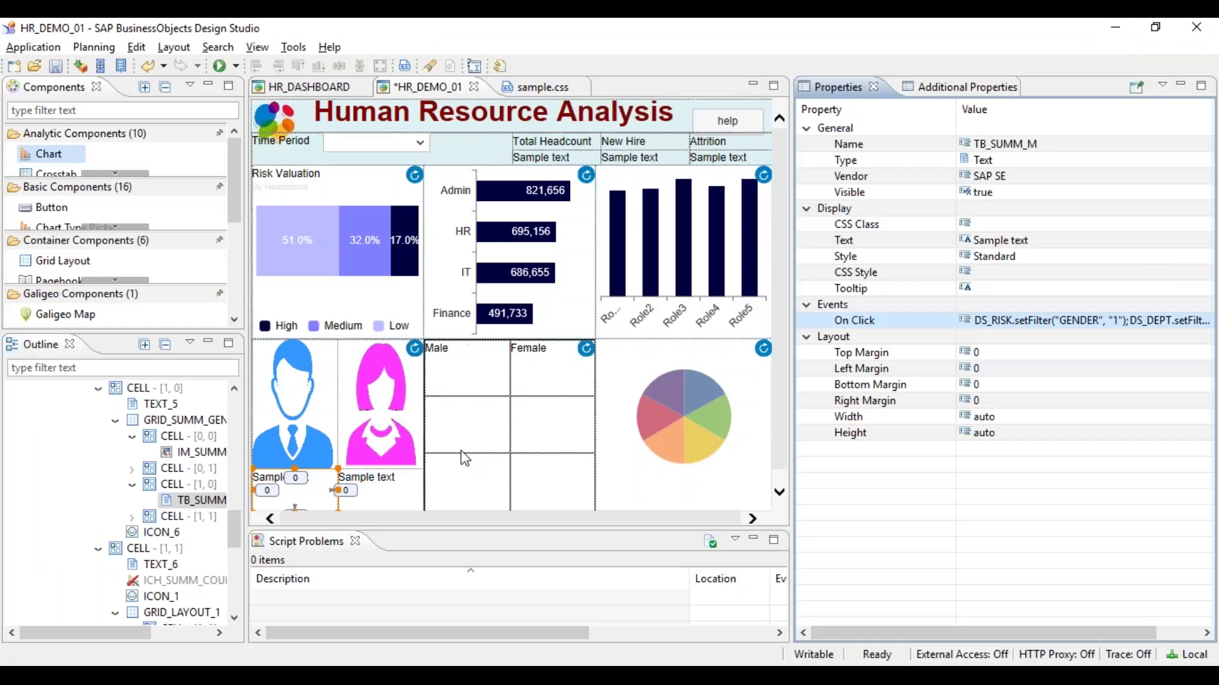
# Run HR_DEMO_01 locally, test filtering by the male count text and the female image with a reset between, and return to Design Studio
pyautogui.click(222, 66)
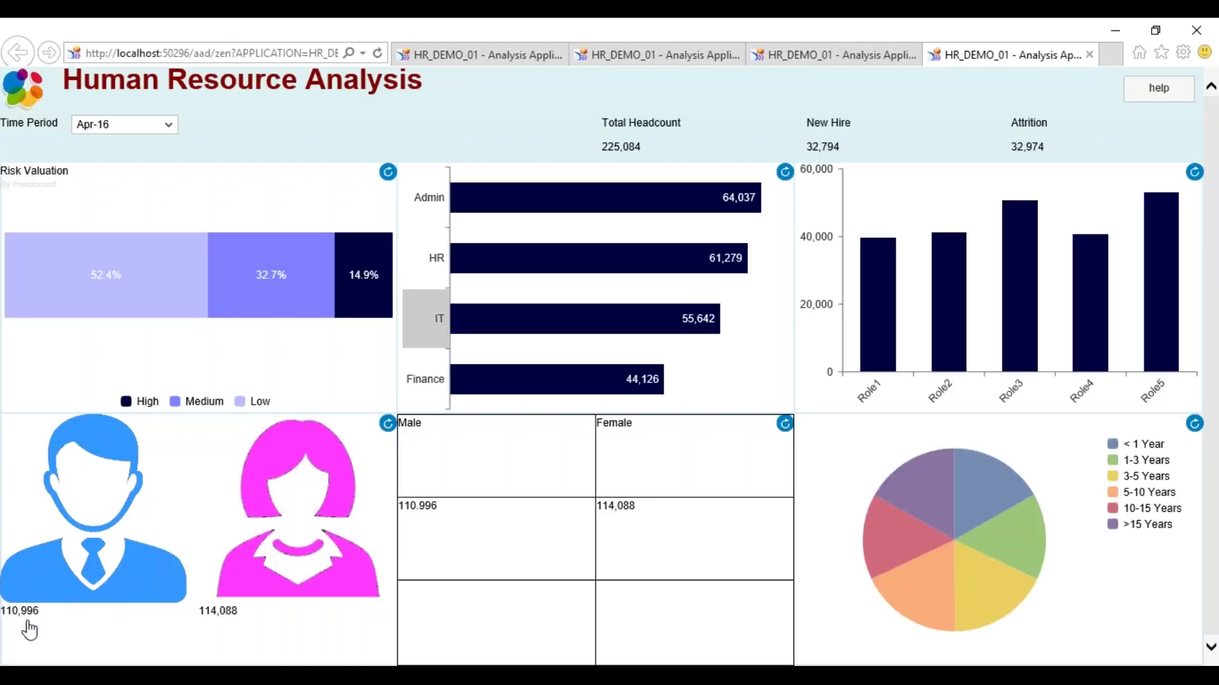
pyautogui.click(28, 629)
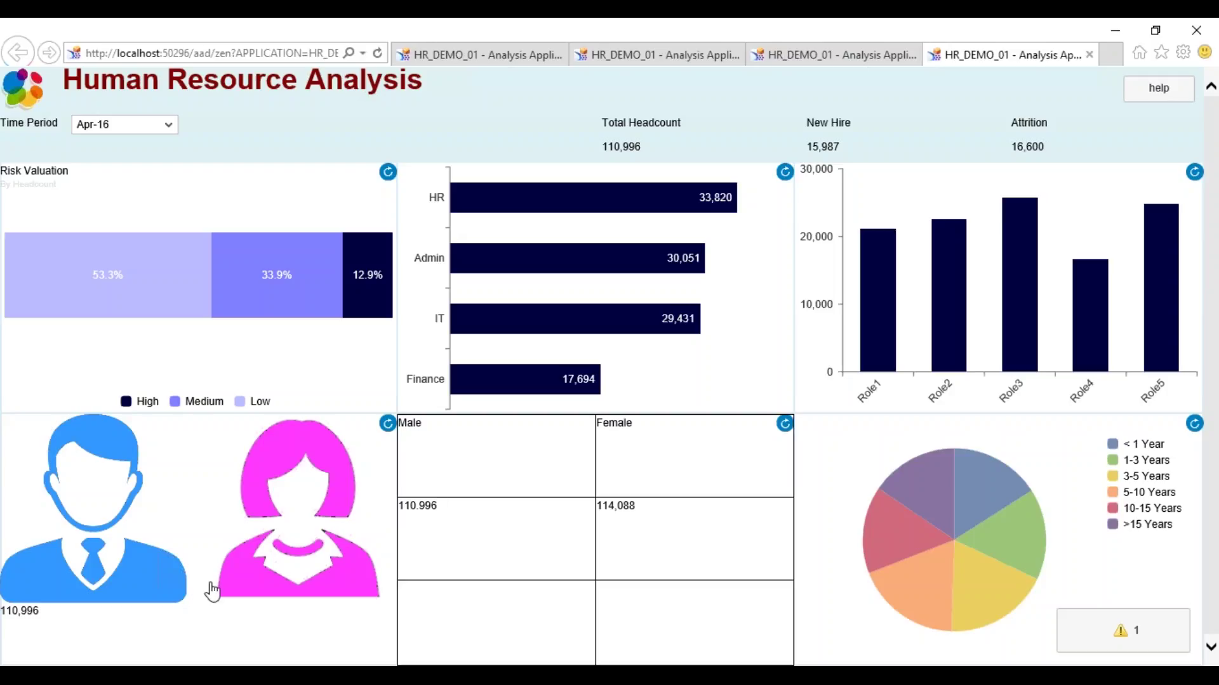
pyautogui.click(280, 567)
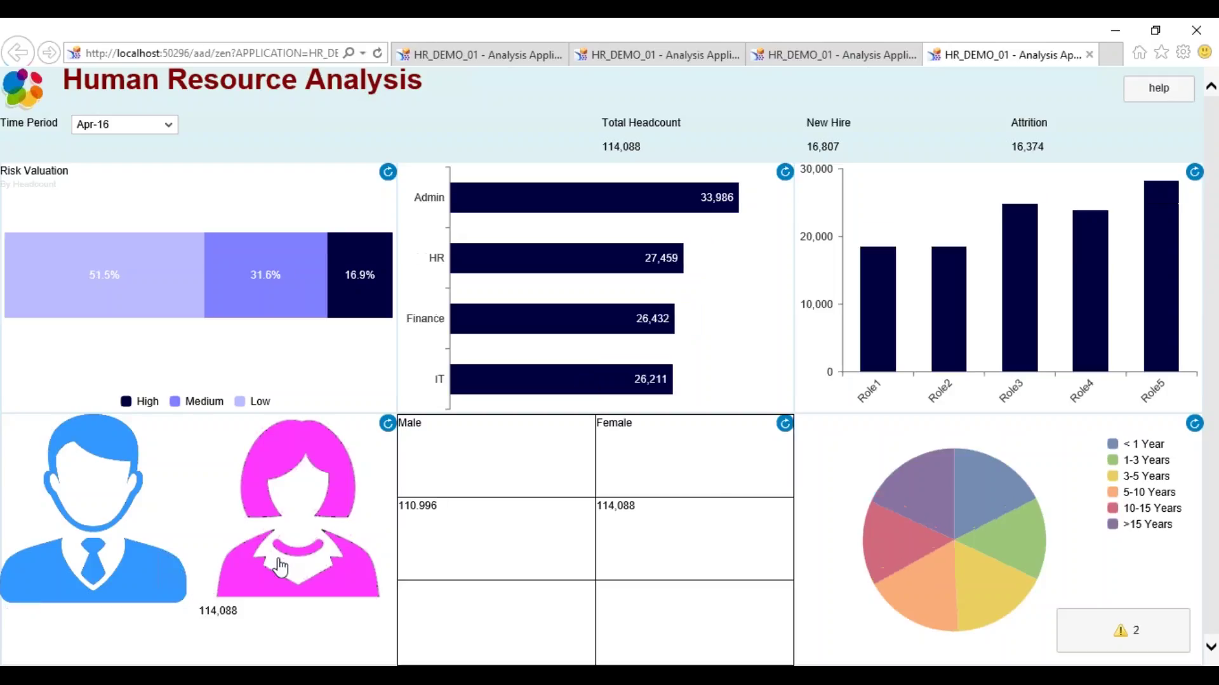
pyautogui.click(387, 424)
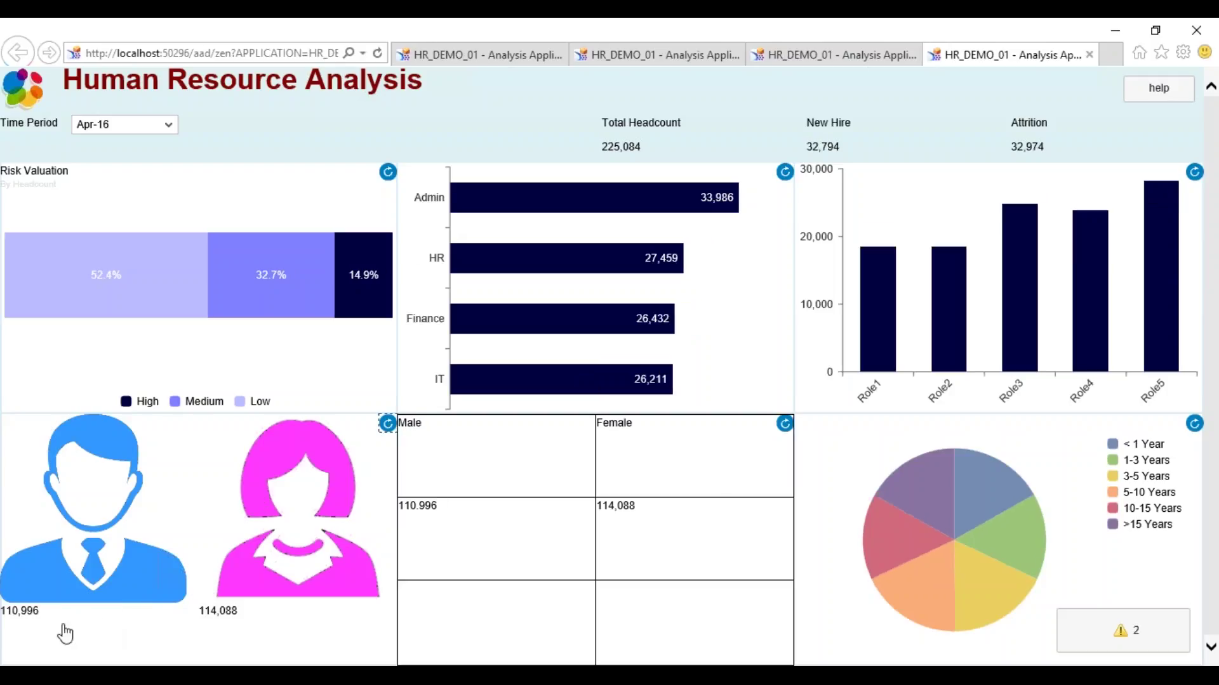
pyautogui.click(23, 618)
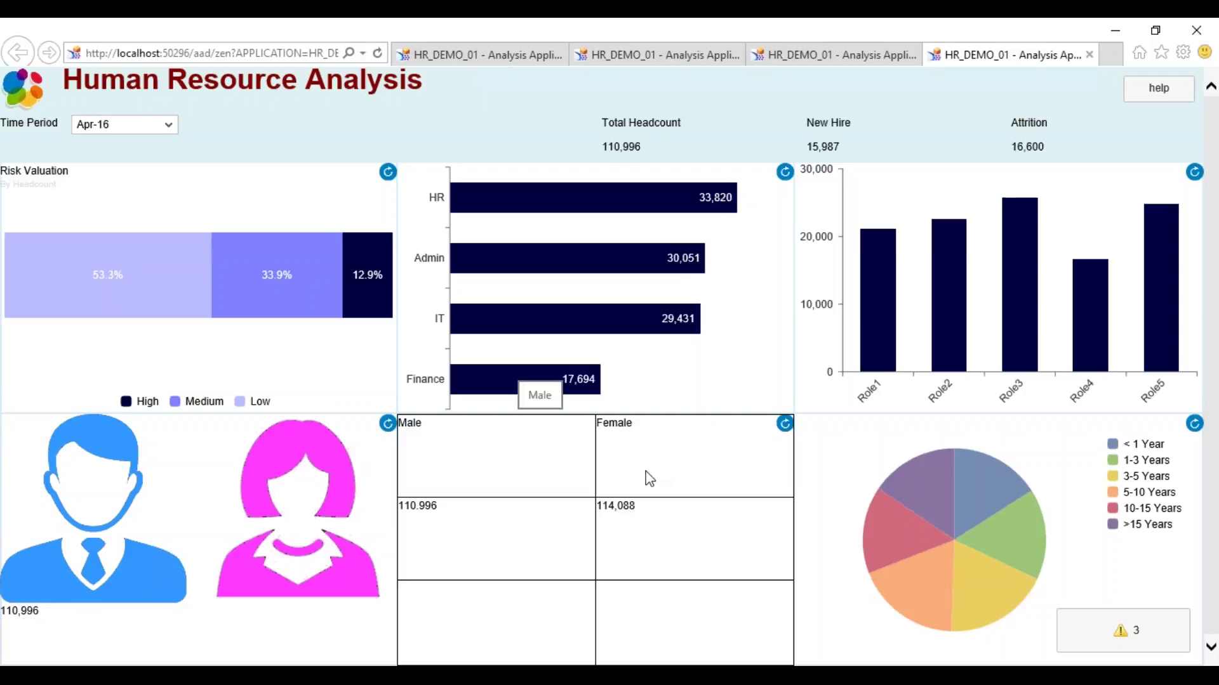
pyautogui.hotkey('alt', 'Tab')
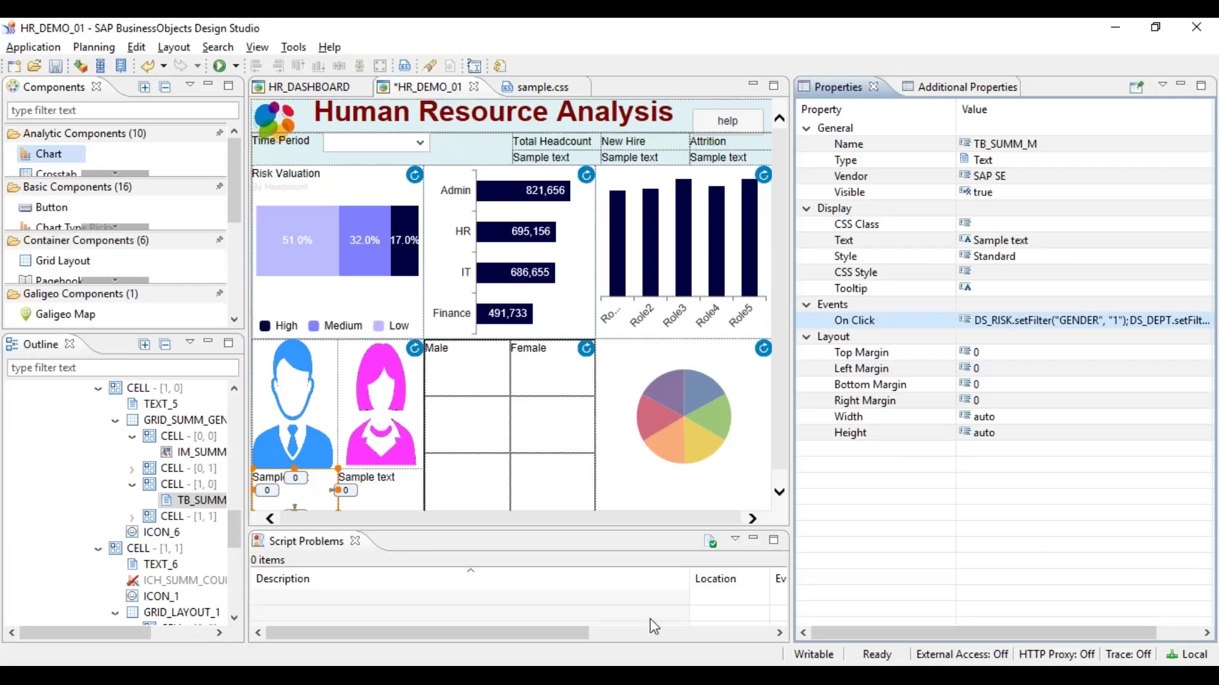
# Add a Crosstab component to CELL [1,2], which holds the ICH_SUMM_LOS pie chart
pyautogui.click(645, 374)
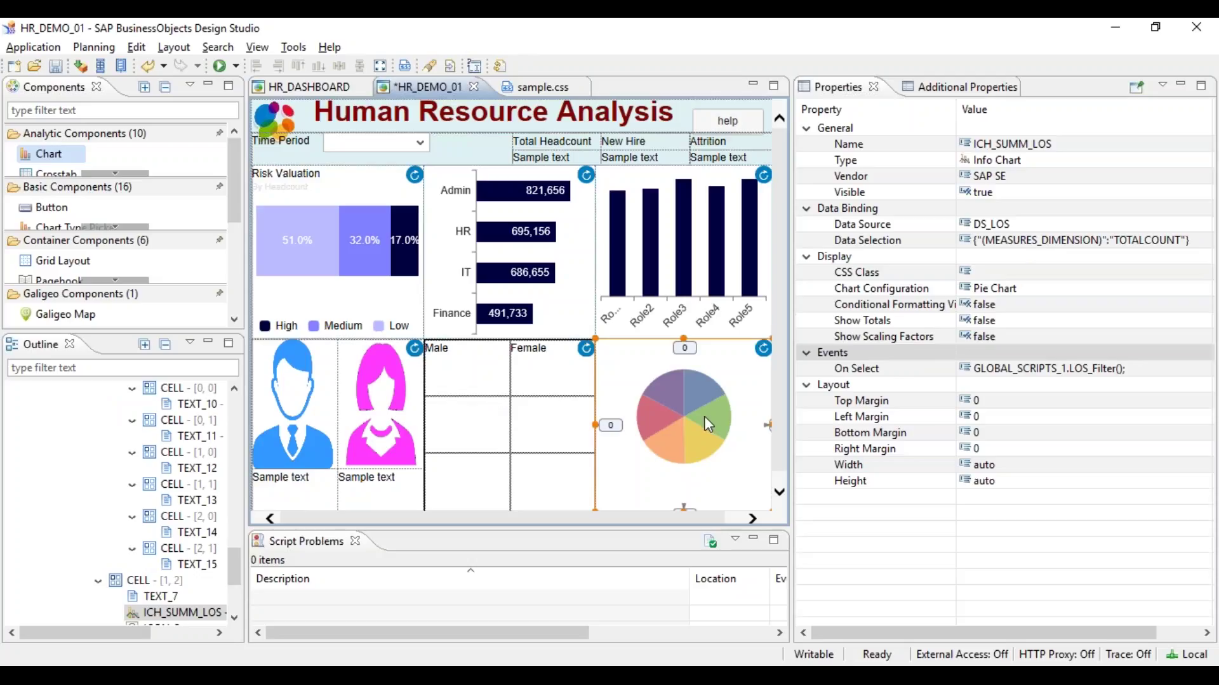
pyautogui.rightClick(166, 619)
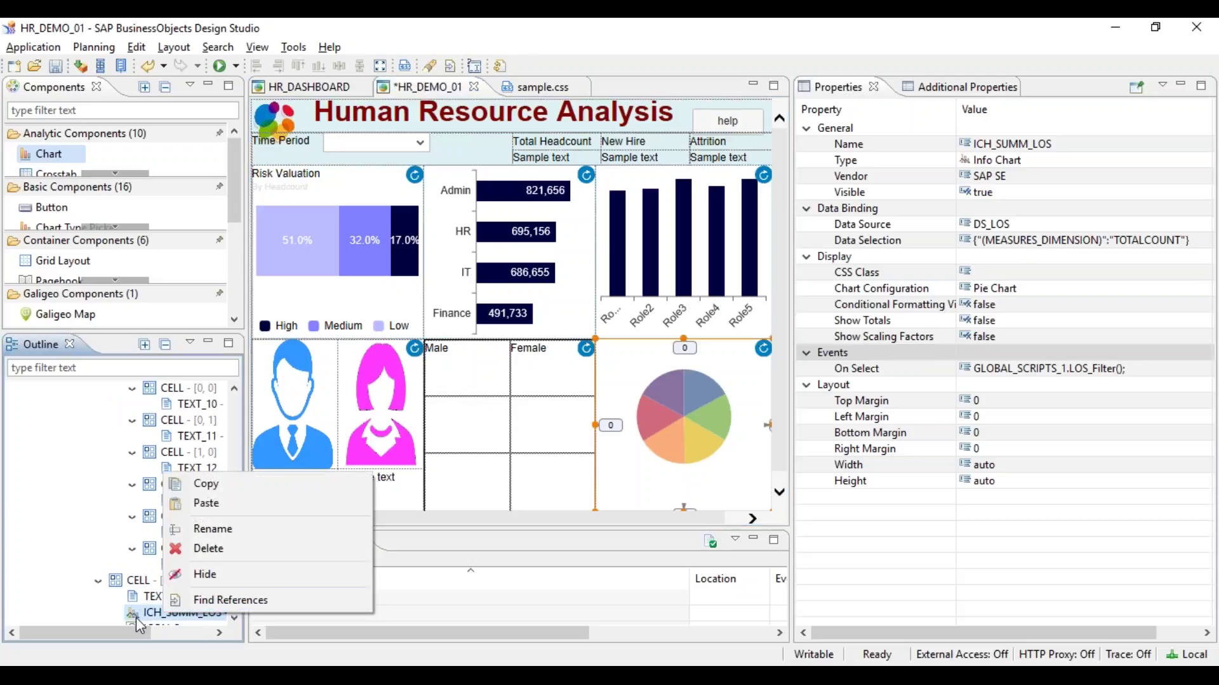
pyautogui.rightClick(143, 580)
pyautogui.moveTo(196, 593)
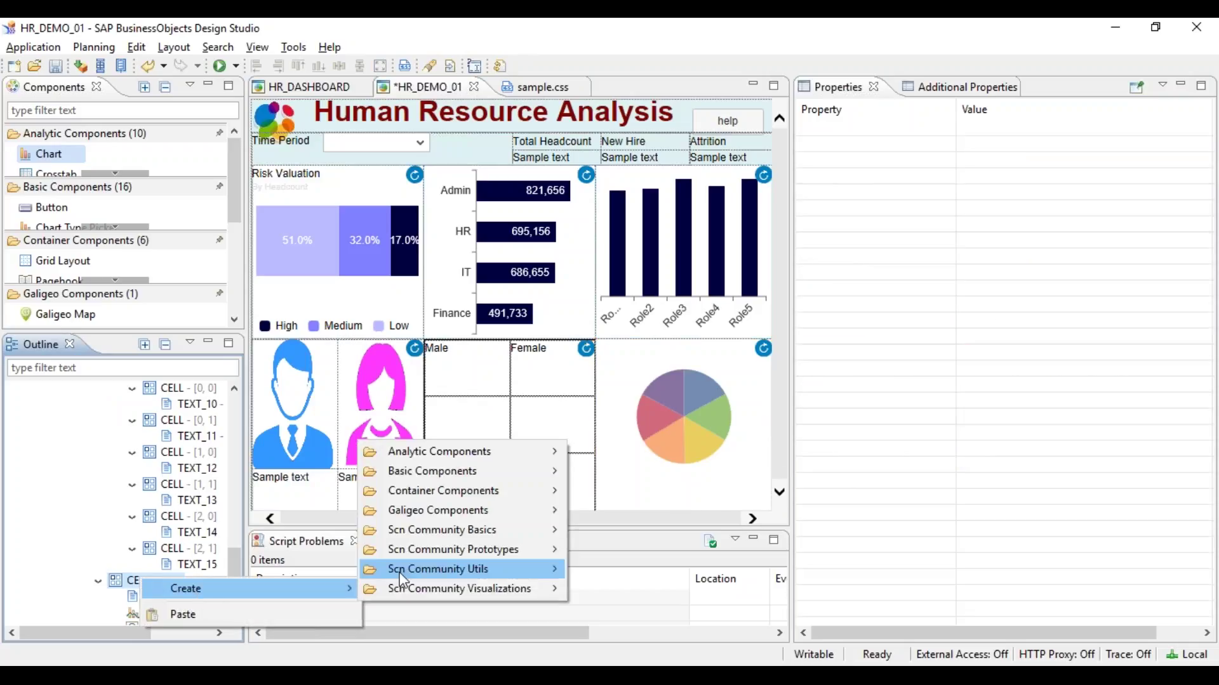
pyautogui.moveTo(462, 492)
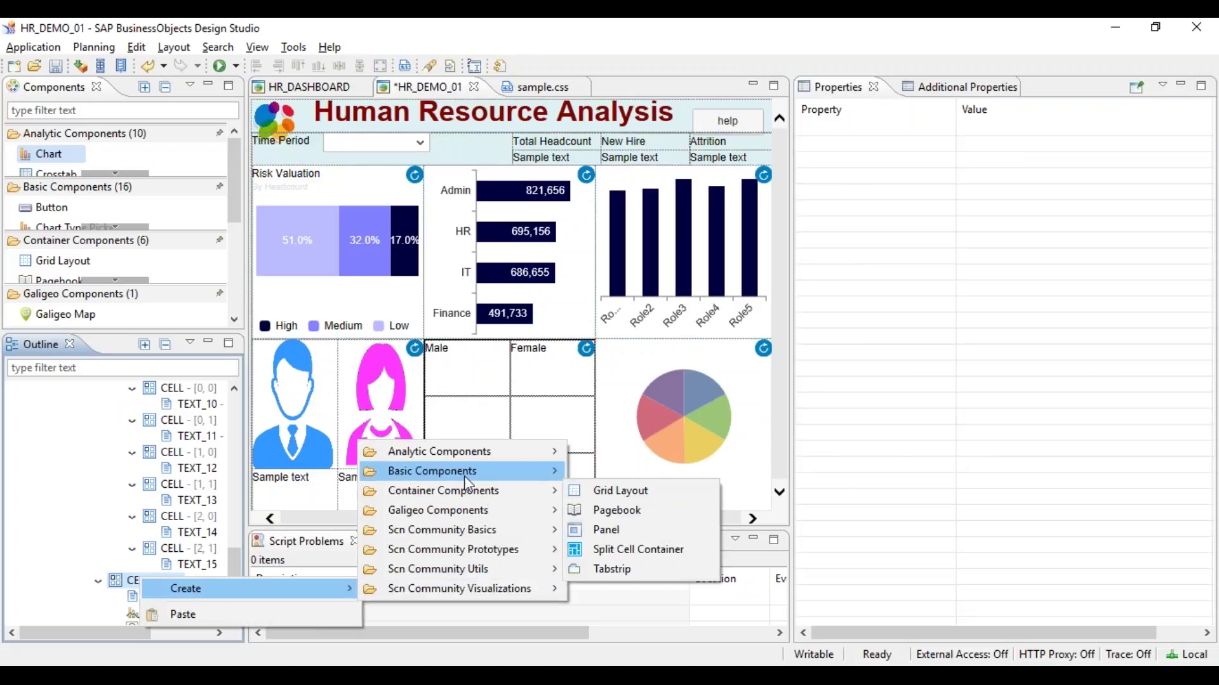
pyautogui.moveTo(476, 451)
pyautogui.click(607, 471)
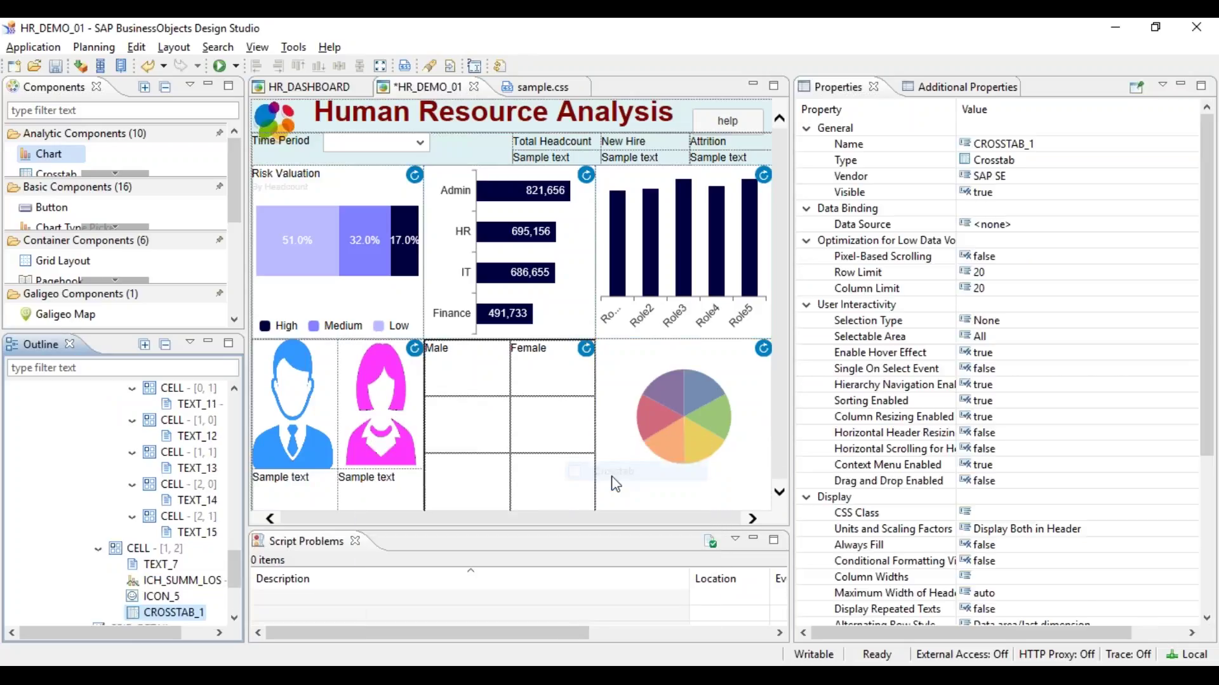
# Open the new crosstab's On Select script, close it without changes, and delete the crosstab from the cell
pyautogui.moveTo(1208, 404); pyautogui.dragTo(1216, 543)
pyautogui.click(1029, 513)
pyautogui.click(1188, 513)
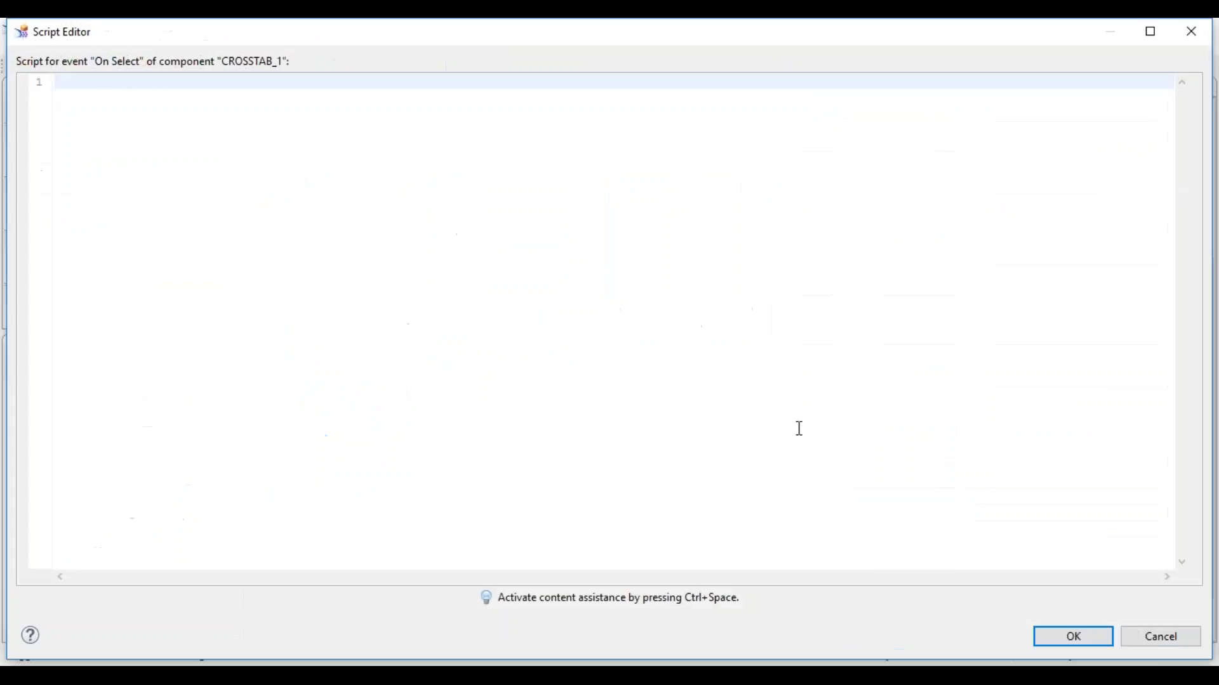
pyautogui.click(1176, 636)
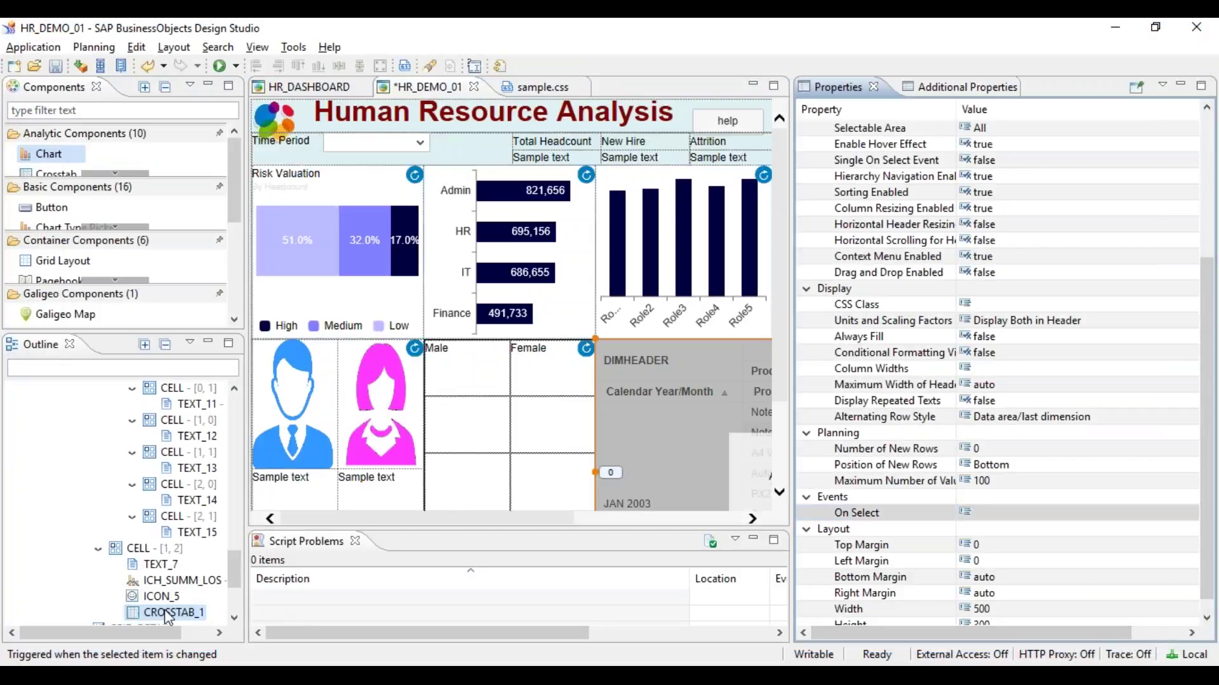
pyautogui.press('Delete')
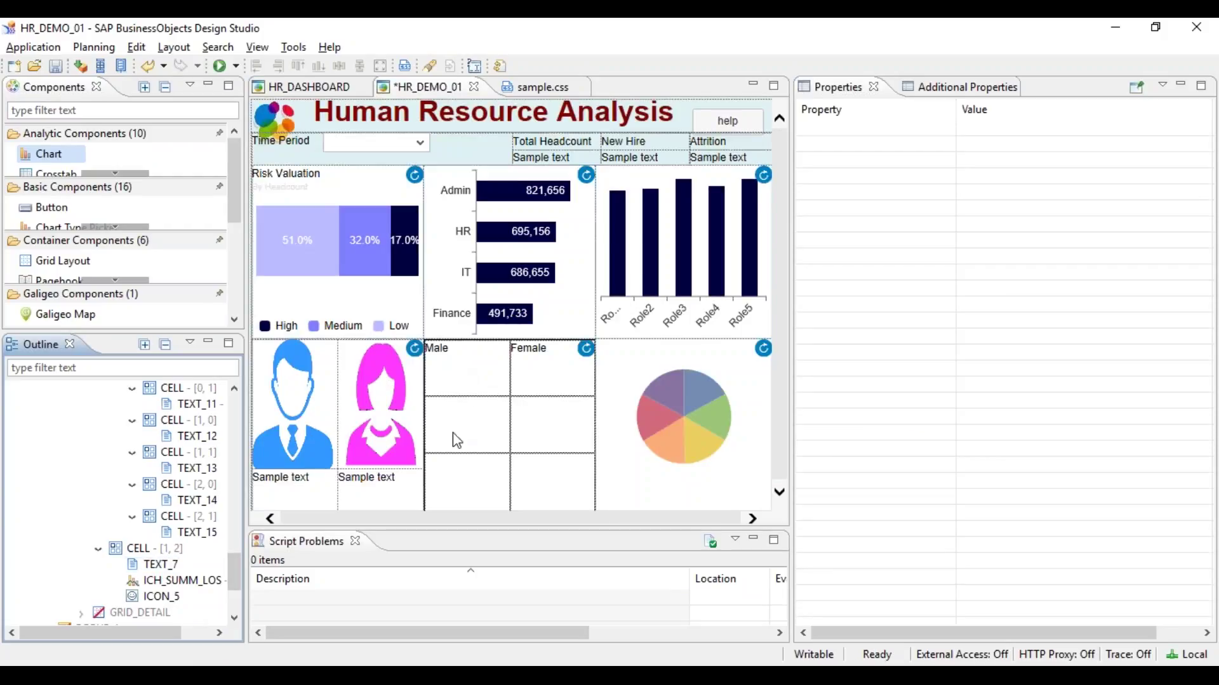
# Save the HR_DEMO_01 application
pyautogui.hotkey('ctrl', 's')
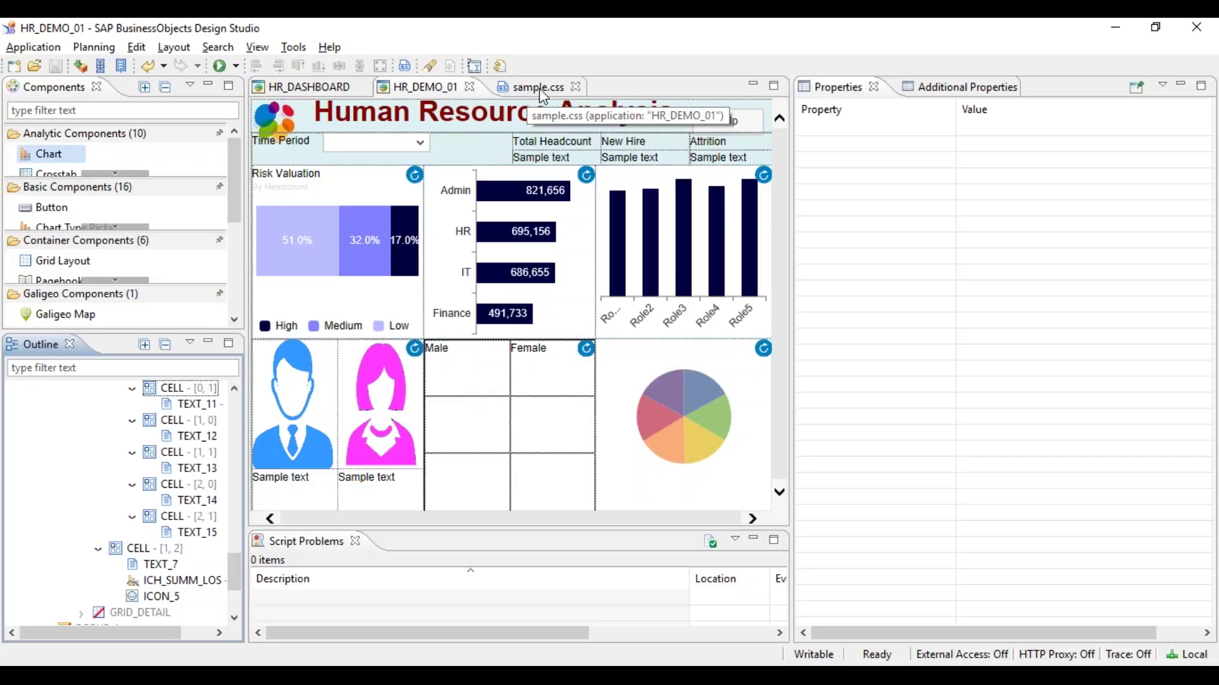
# Switch to the browser, review the Stack Overflow answer's CSS for text input focus and hover, and return to Design Studio
pyautogui.hotkey('alt', 'Tab')
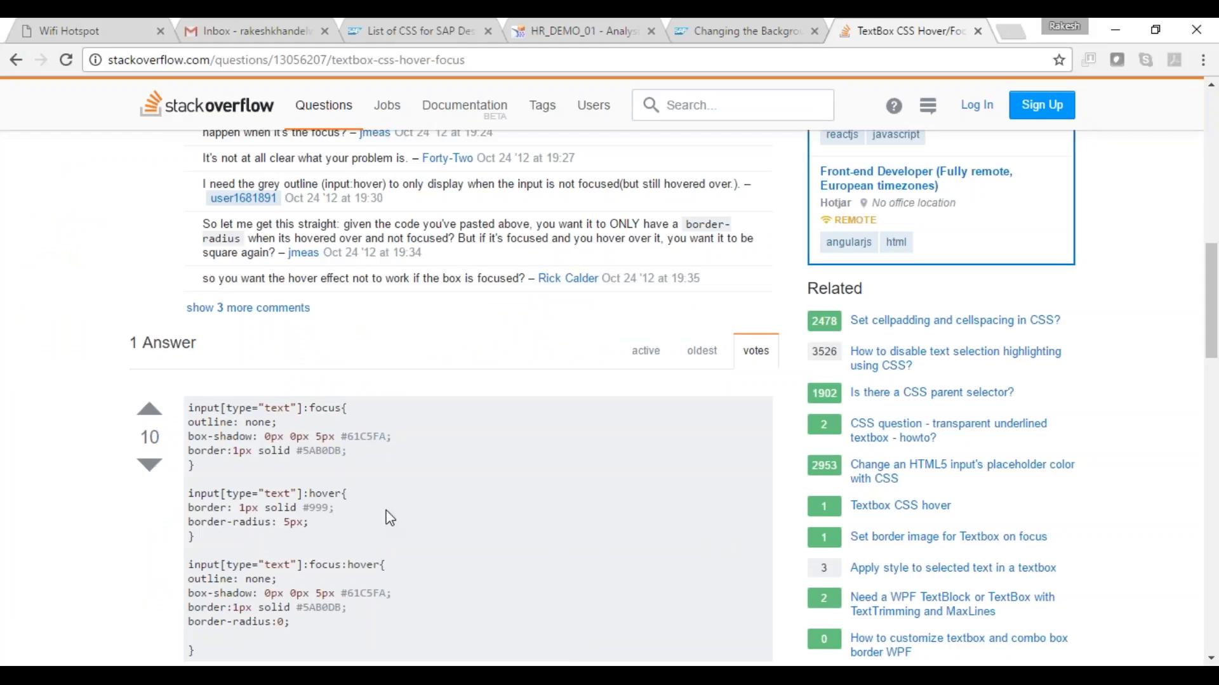
pyautogui.scroll(-2, 409, 528)
pyautogui.scroll(-2, 409, 529)
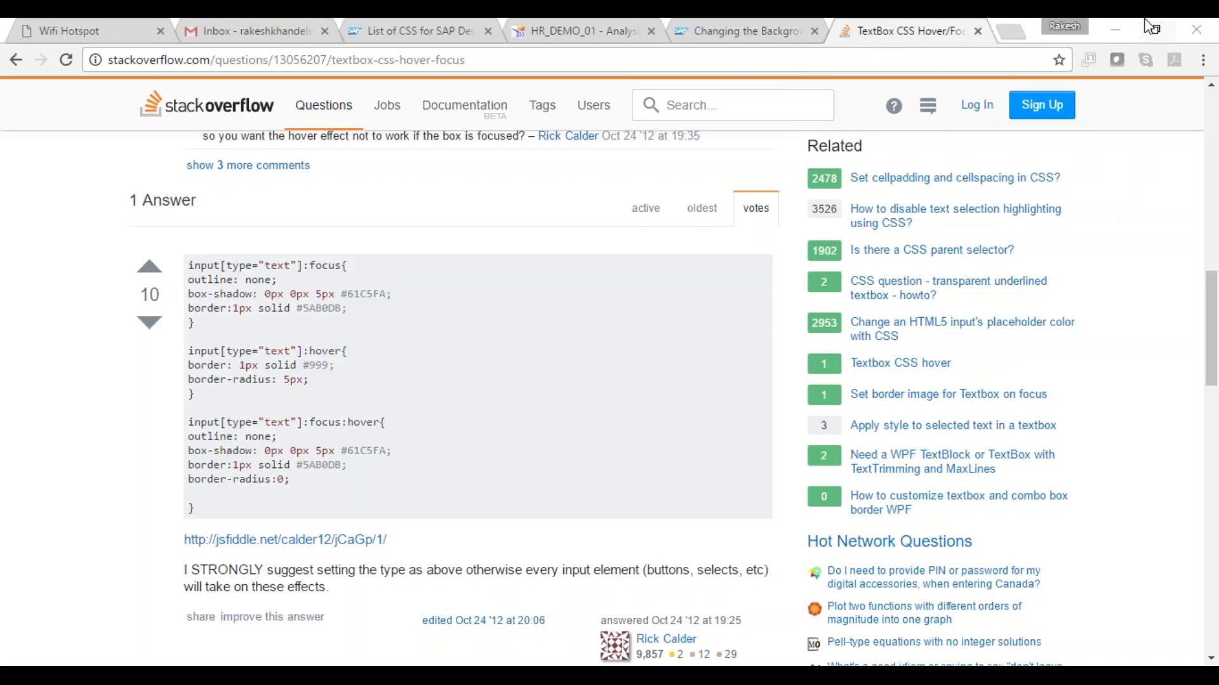
pyautogui.click(1114, 29)
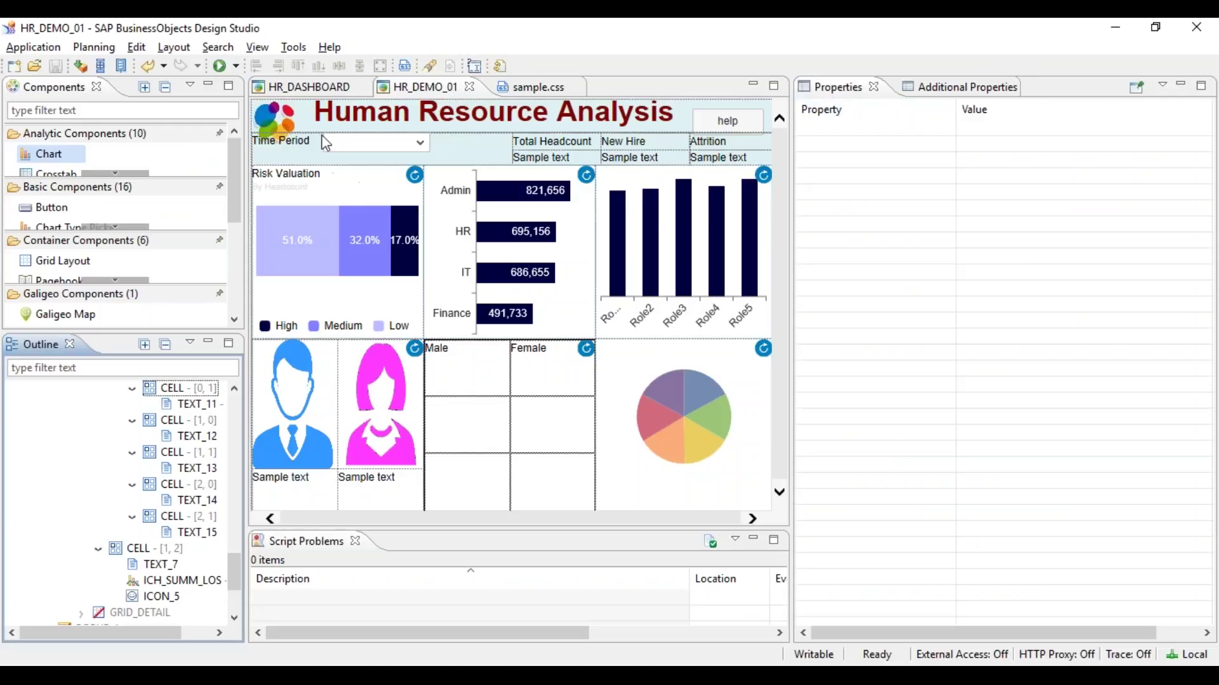
# Bring up the HR_DASHBOARD application and select the Ethnicity doughnut chart
pyautogui.click(294, 92)
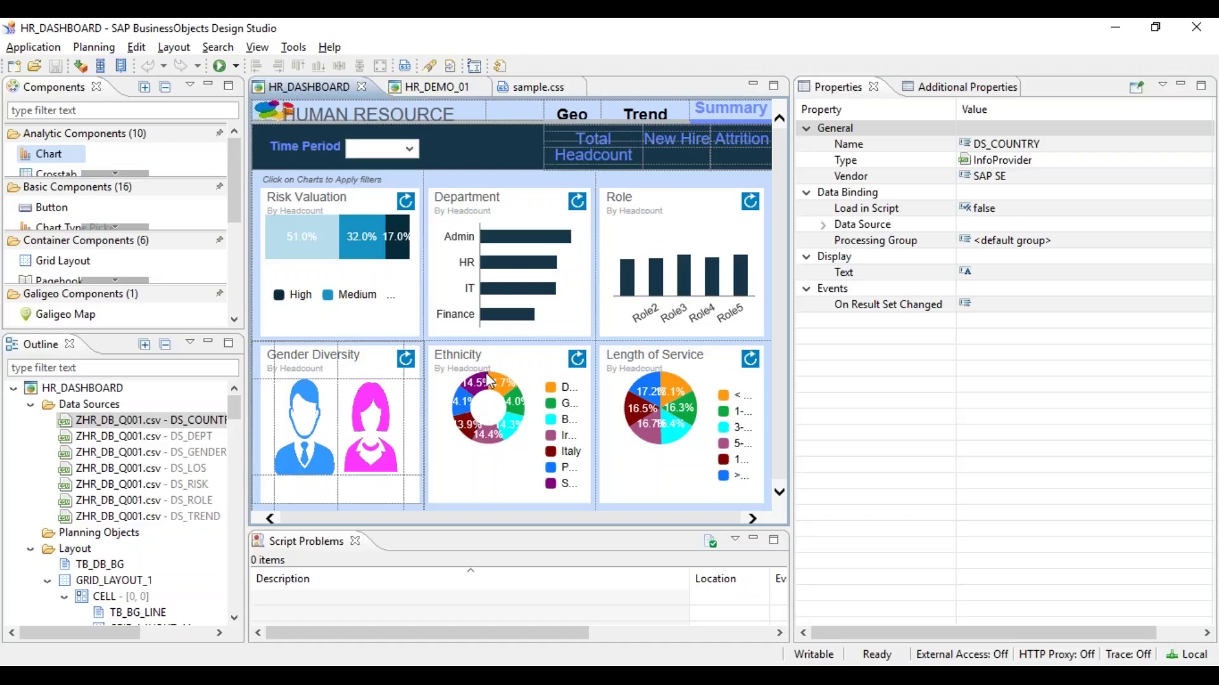
pyautogui.click(511, 447)
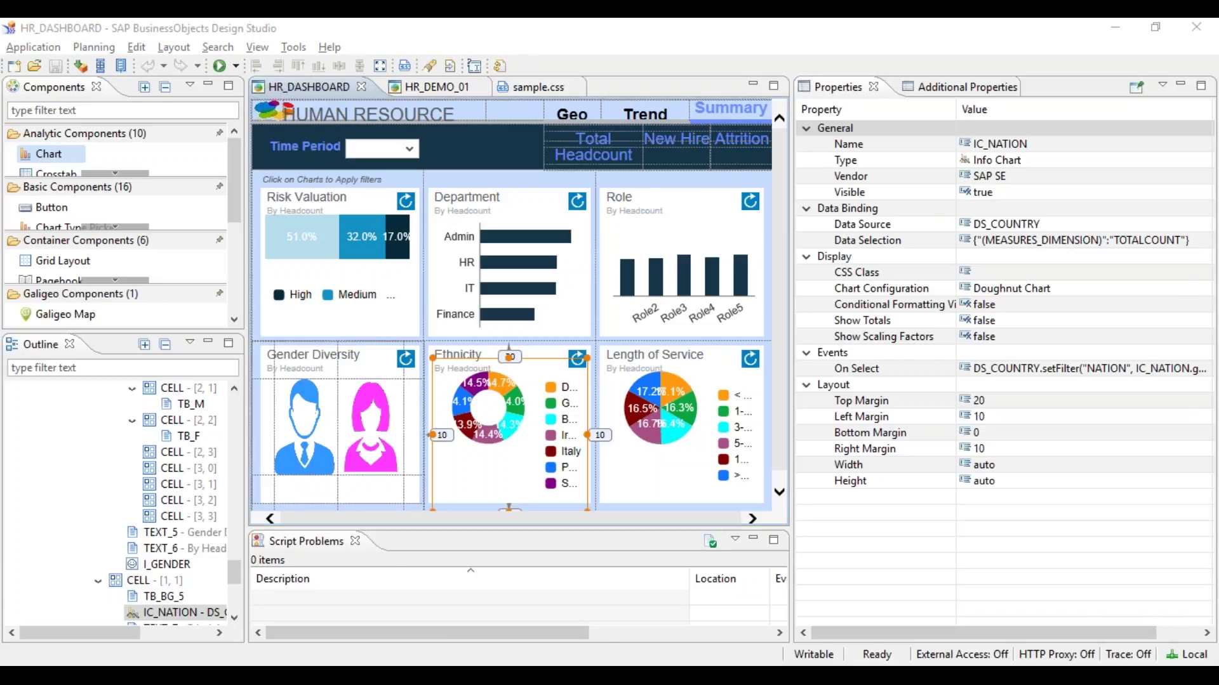
# Switch to the browser and open color-hex.com/color/ff9f0e in a new tab
pyautogui.hotkey('alt', 'Tab')
pyautogui.click(1012, 31)
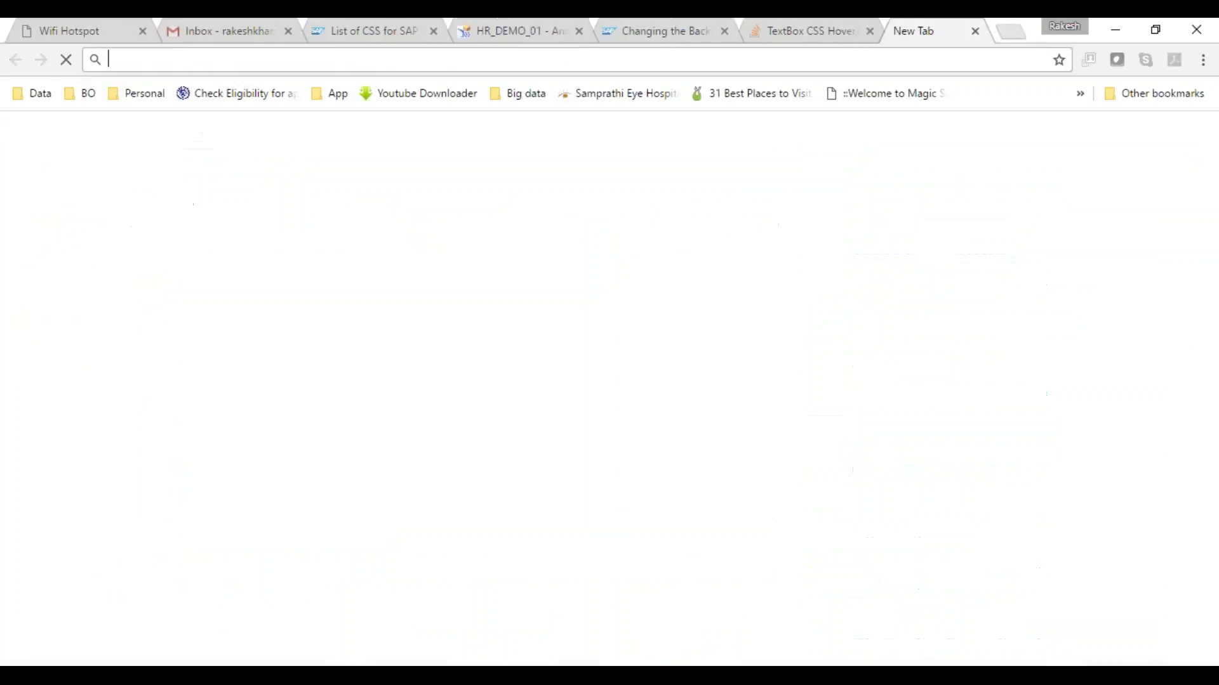
pyautogui.write('color-hex.com/color/ff9f0e')
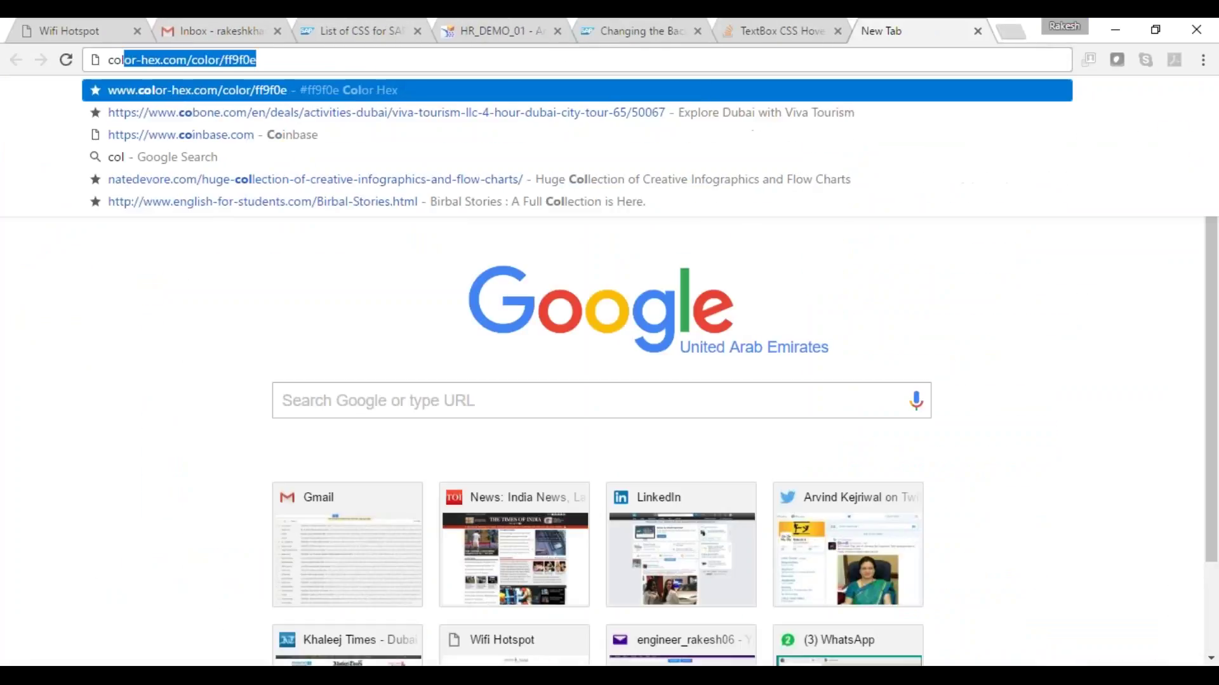
pyautogui.press('Return')
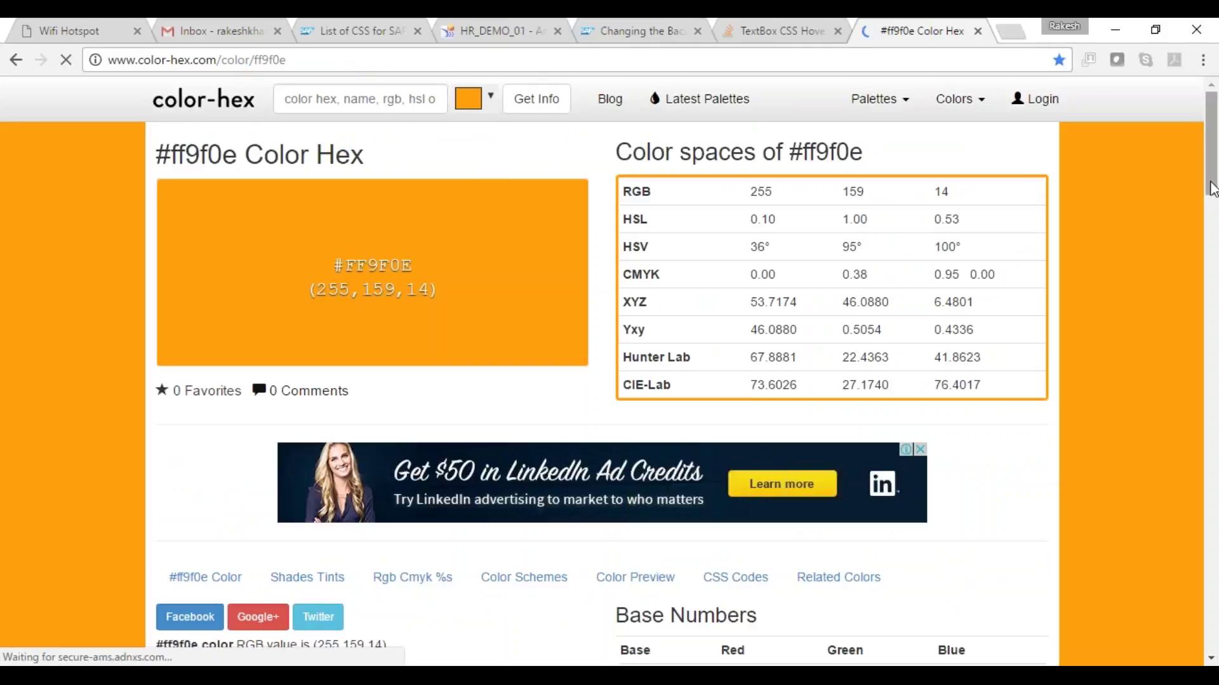
# Examine the shades, tints and complementary colour of #ff9f0e, highlighting the base code and #0e6eff
pyautogui.scroll(-3, 1216, 203)
pyautogui.moveTo(1216, 204); pyautogui.dragTo(1216, 288)
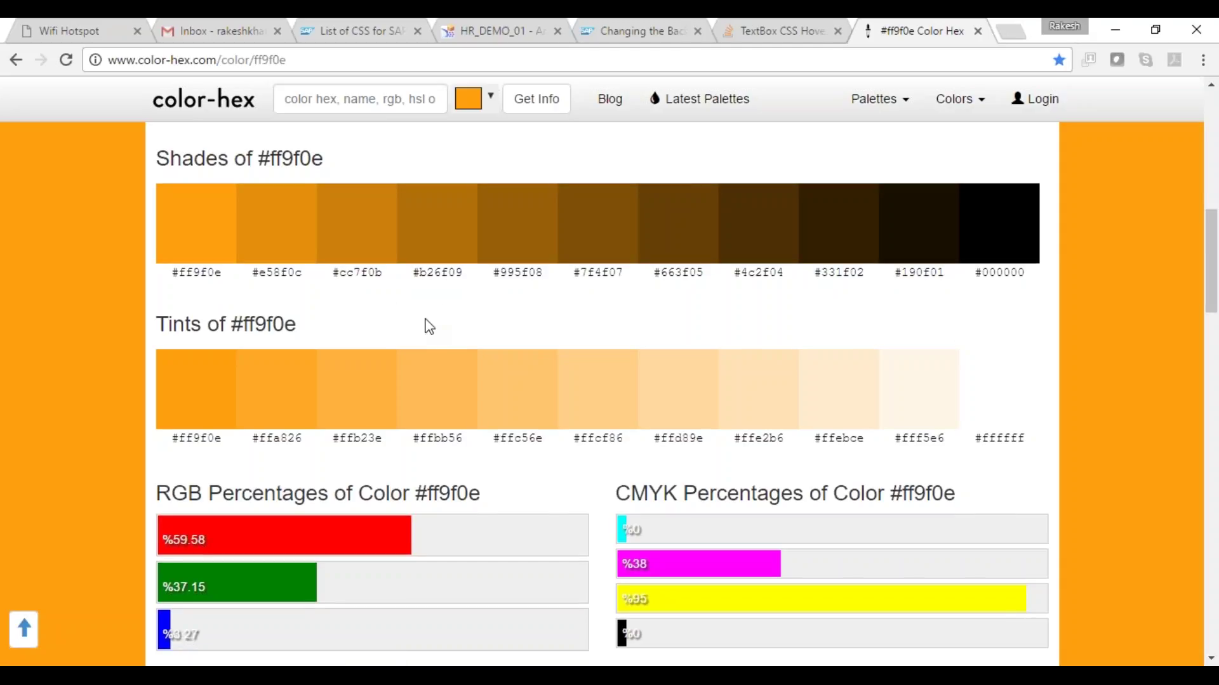
pyautogui.moveTo(222, 273); pyautogui.dragTo(170, 273)
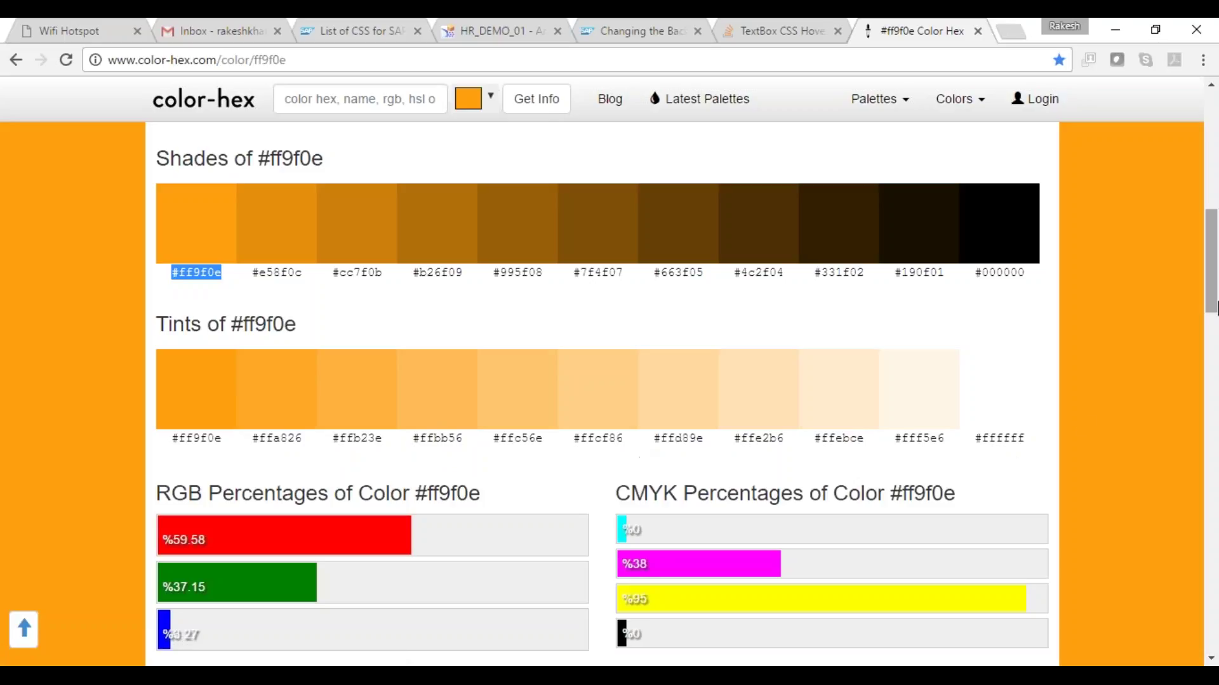
pyautogui.moveTo(1213, 278); pyautogui.dragTo(1216, 356)
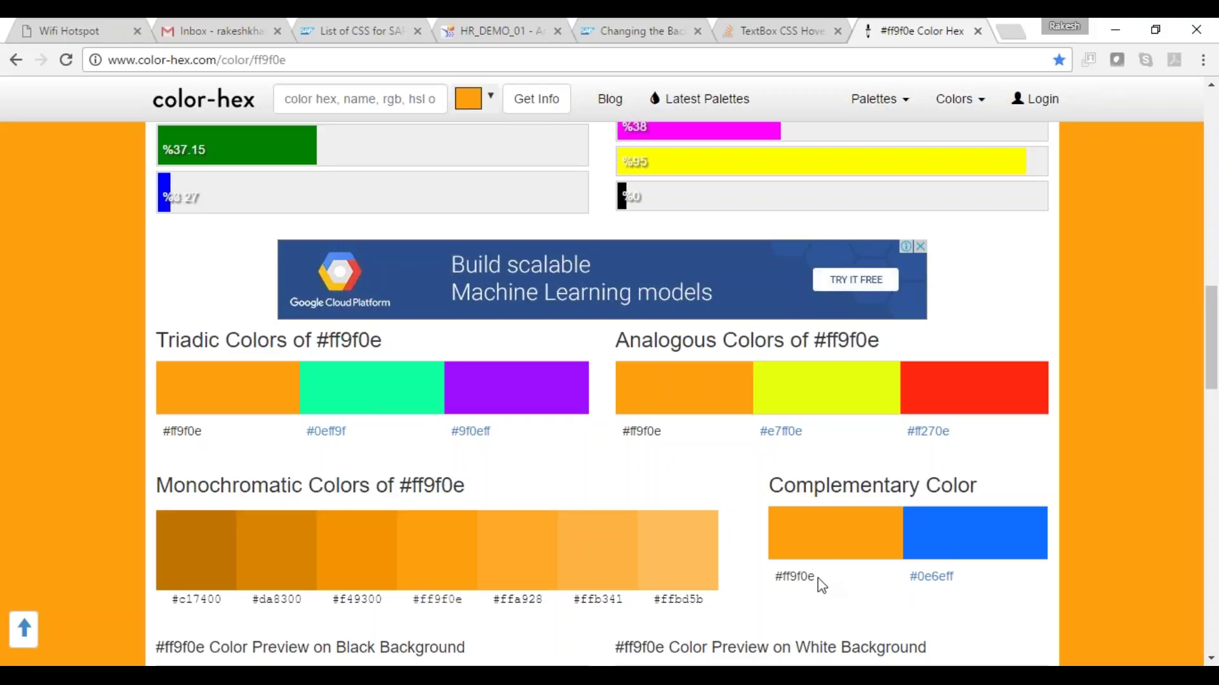
pyautogui.moveTo(815, 577); pyautogui.dragTo(776, 578)
pyautogui.moveTo(956, 578); pyautogui.dragTo(909, 578)
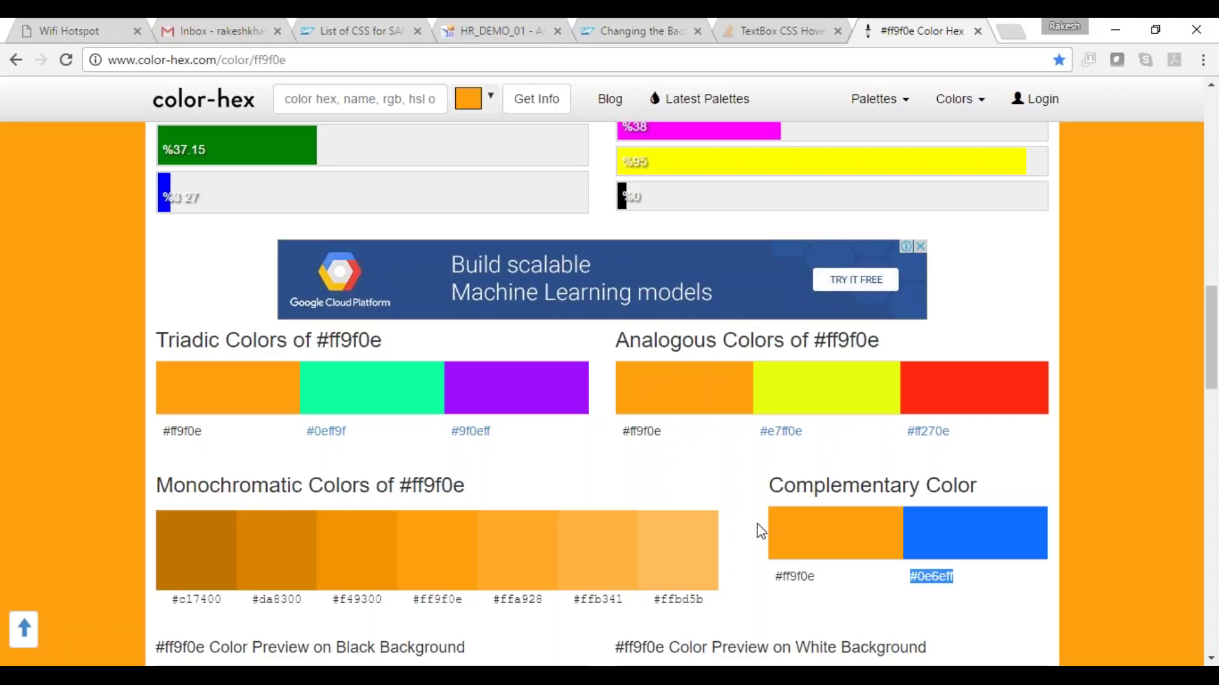
pyautogui.click(184, 60)
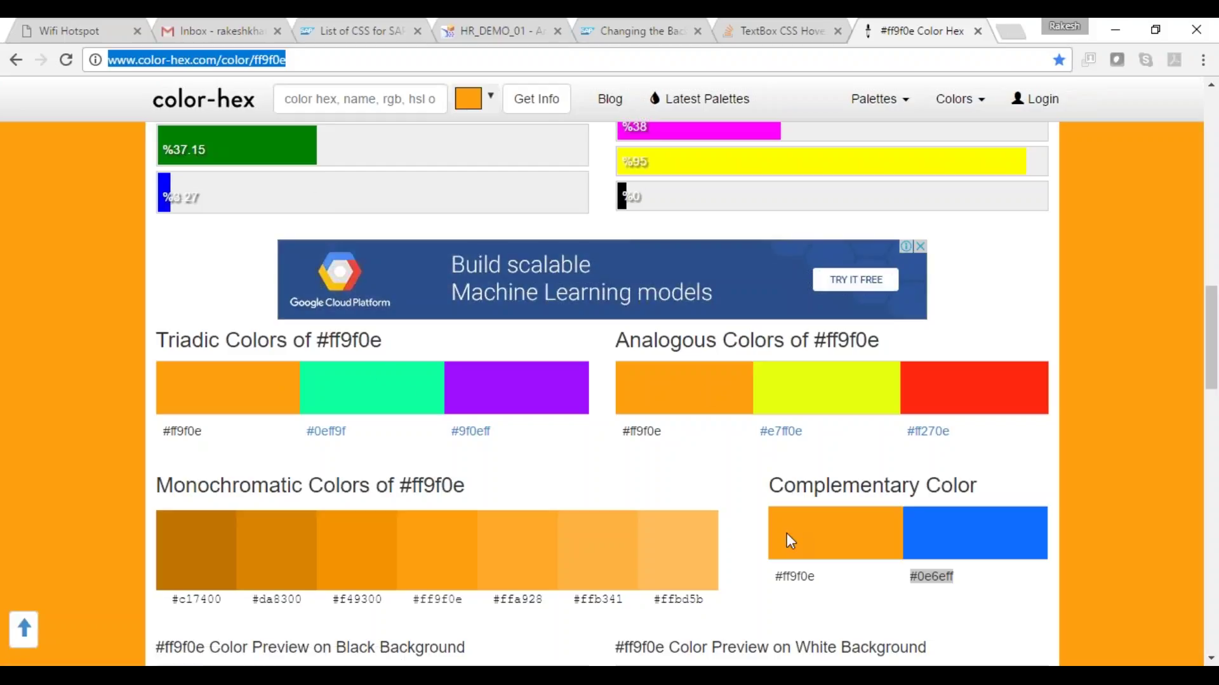
pyautogui.click(821, 577)
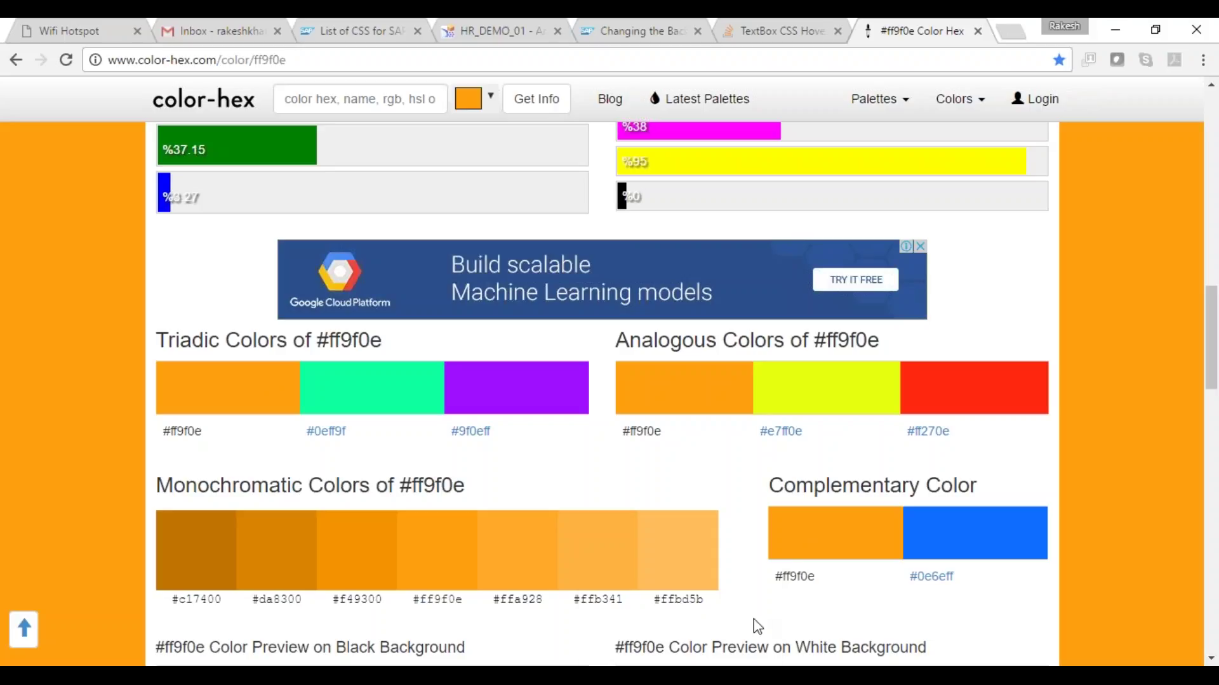
# Return to Design Studio and open the On Startup script of the HR_DASHBOARD application
pyautogui.moveTo(678, 682)
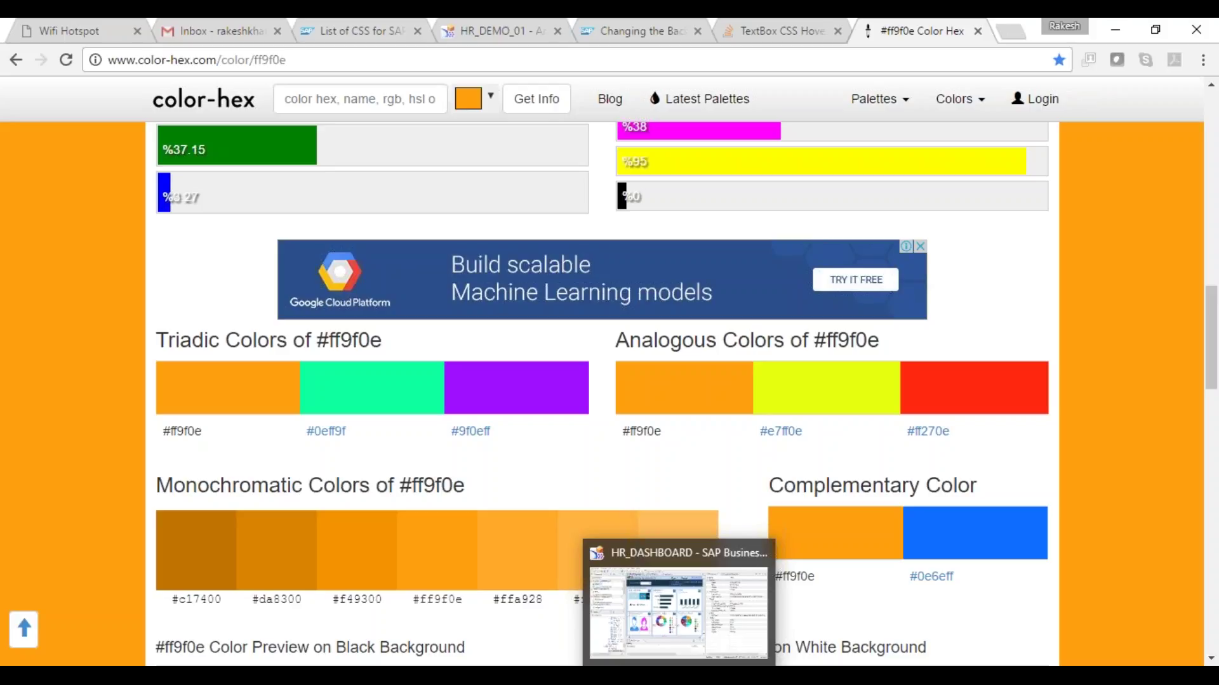
pyautogui.click(678, 613)
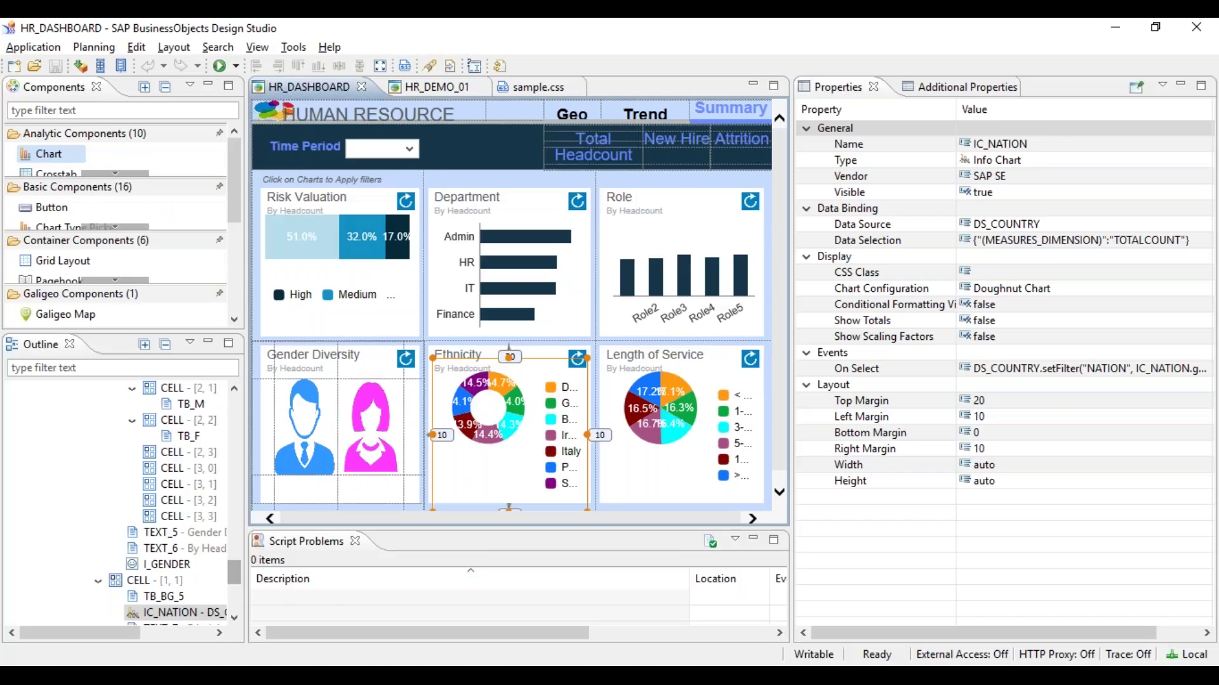
pyautogui.moveTo(232, 577); pyautogui.dragTo(239, 414)
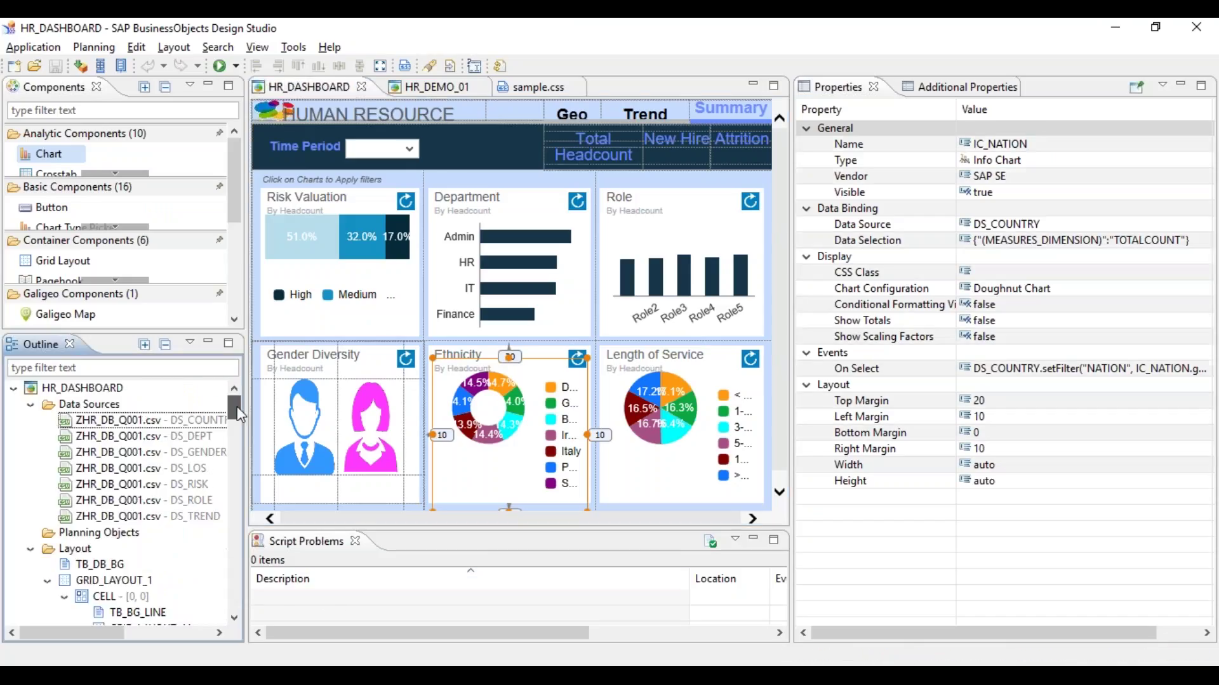
pyautogui.click(82, 388)
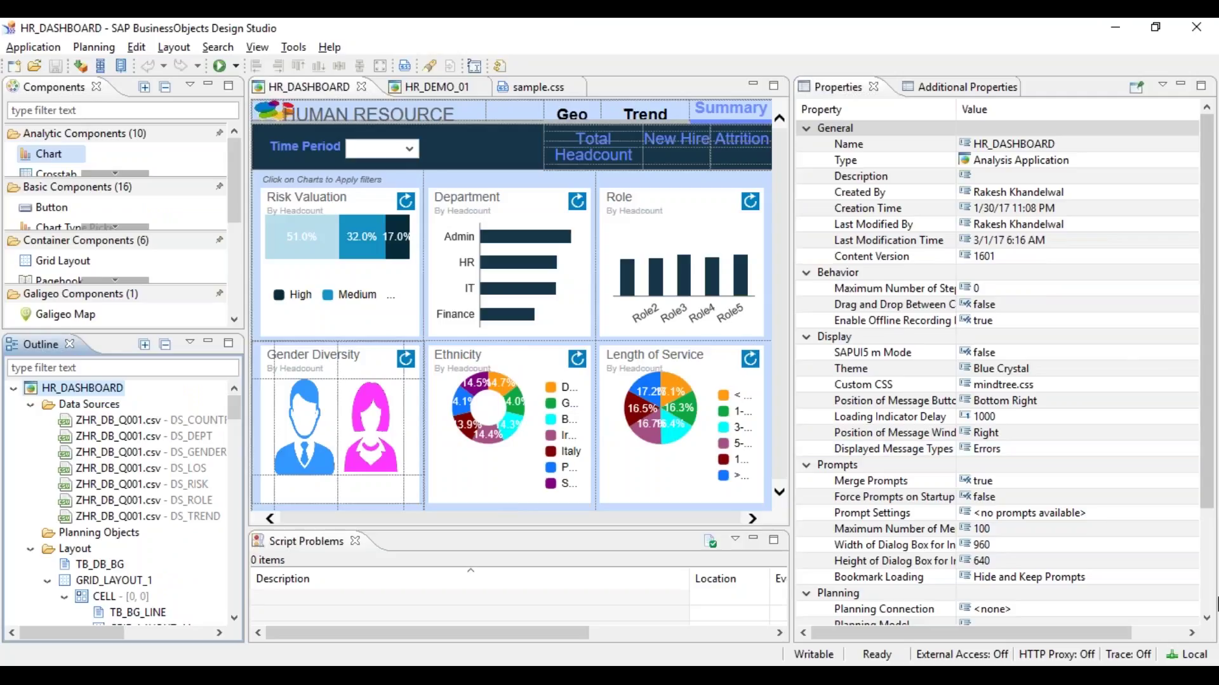
pyautogui.scroll(-3, 1206, 602)
pyautogui.click(889, 577)
pyautogui.click(1189, 577)
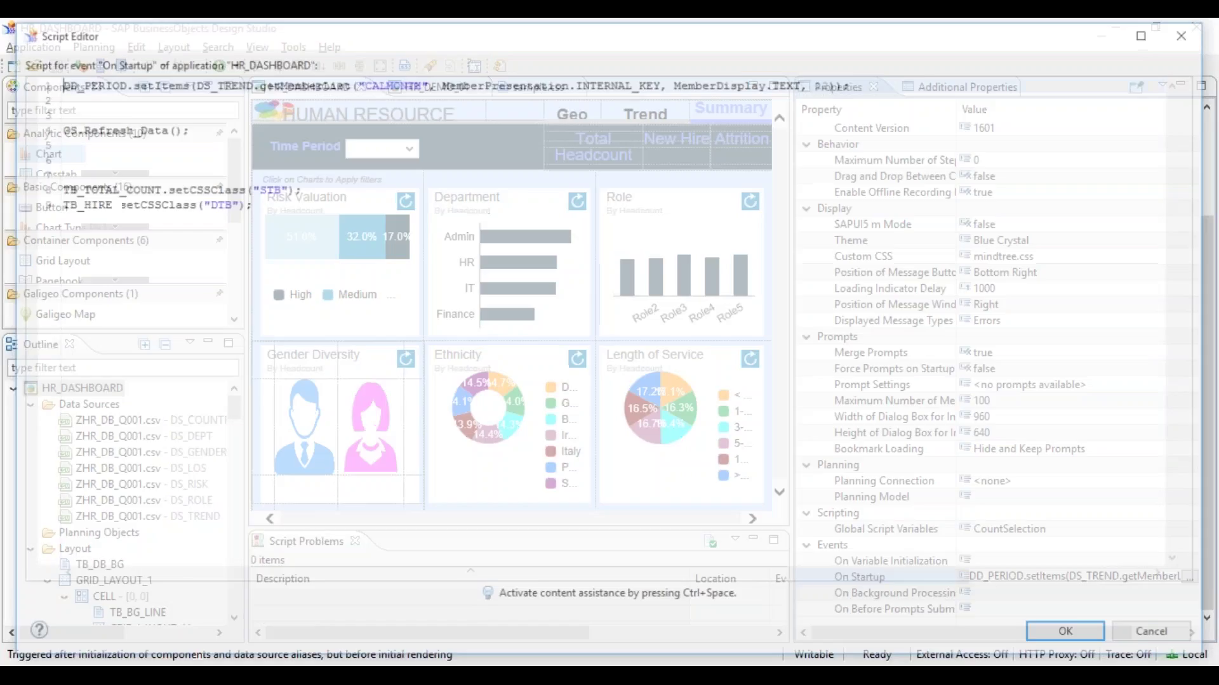
# Comment out the DD_PERIOD.setItems line at the start of the On Startup script
pyautogui.click(199, 82)
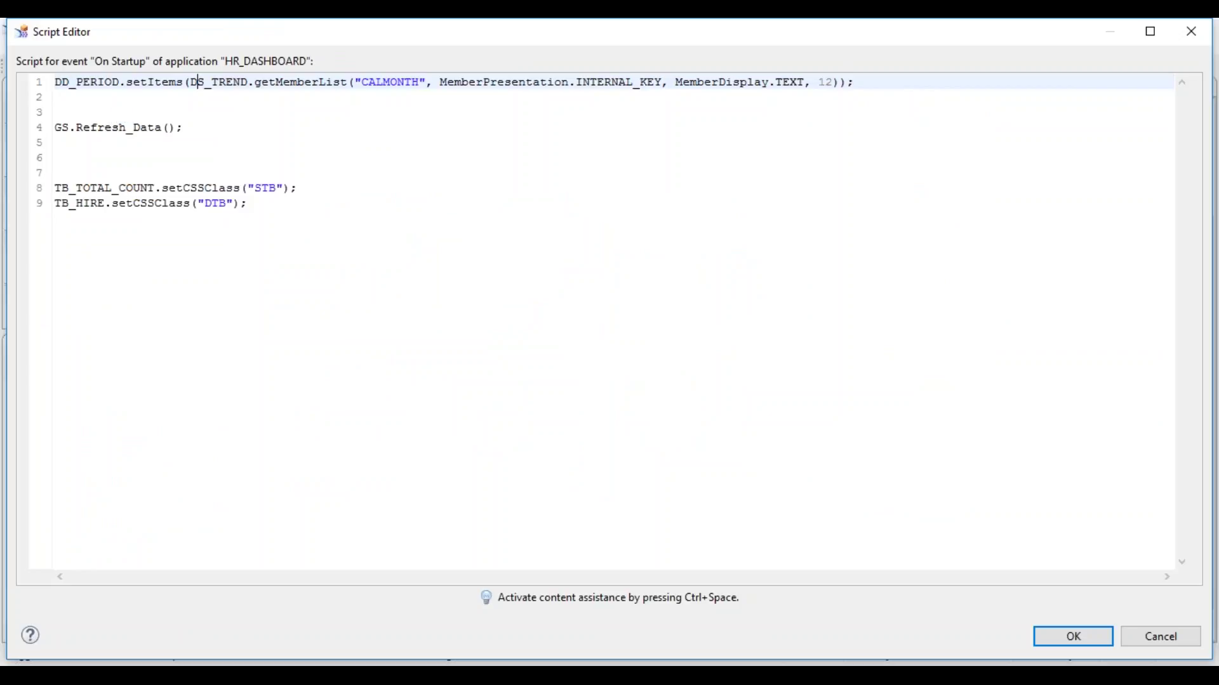
pyautogui.click(84, 112)
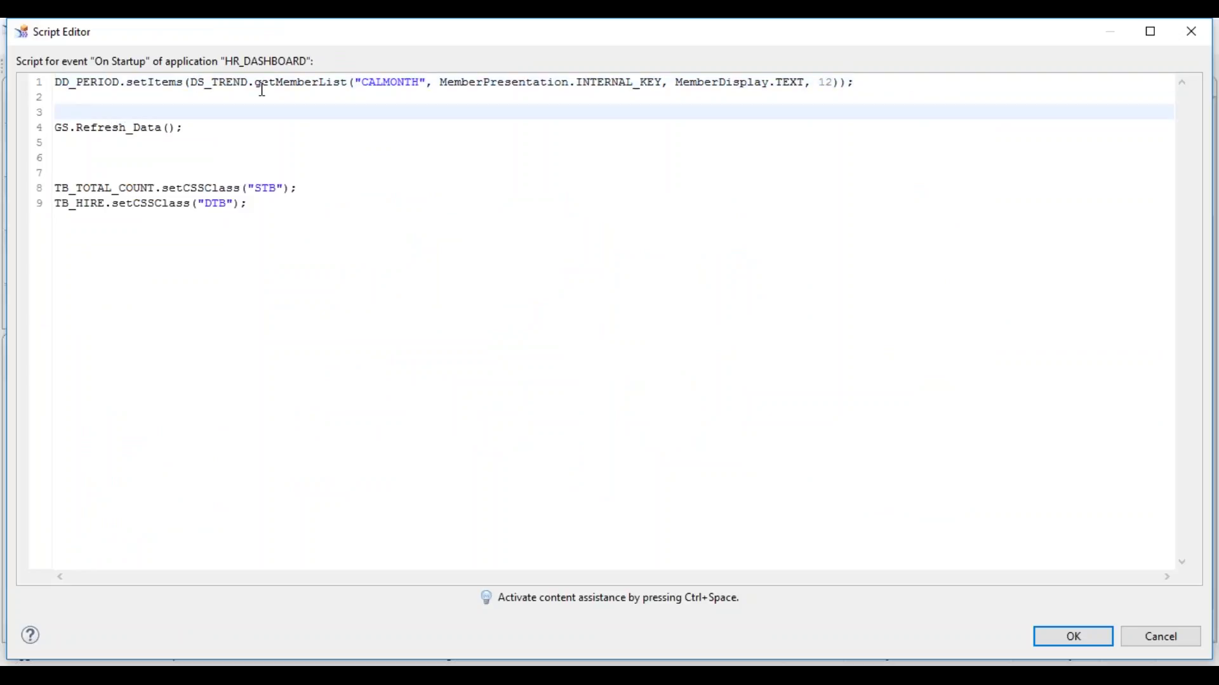
pyautogui.doubleClick(63, 84)
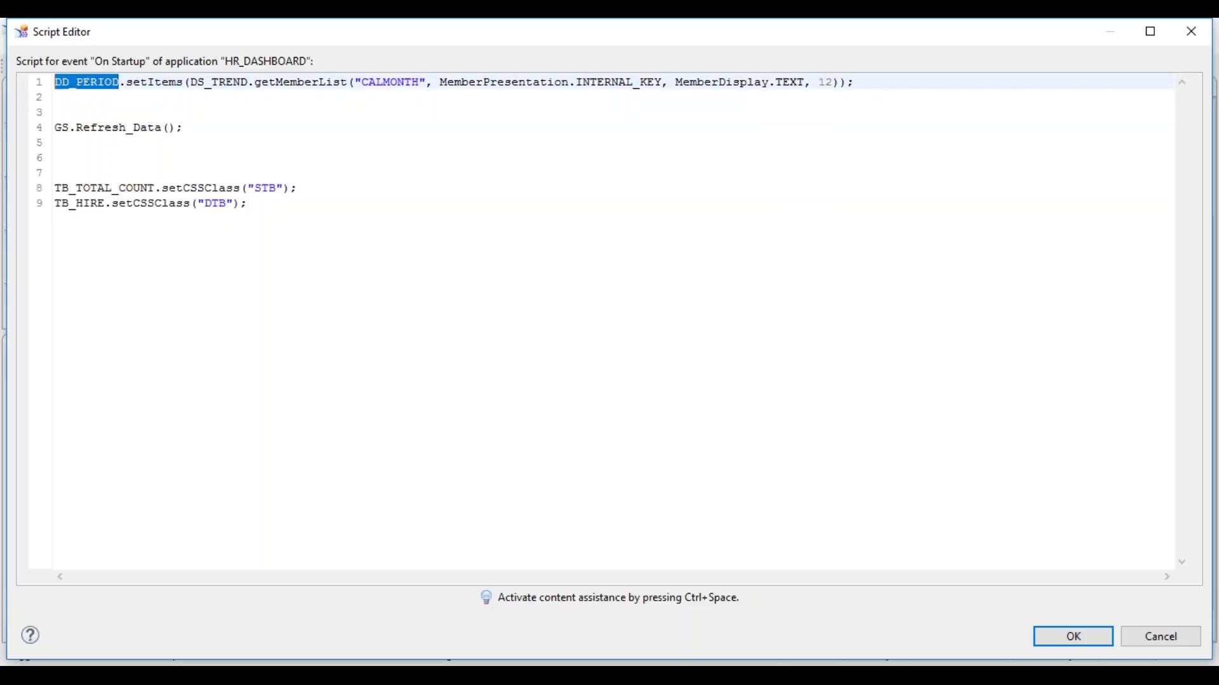
pyautogui.click(54, 83)
pyautogui.write('//')
# Add blank lines above GS.Refresh_Data() and start declaring the variable varray from the DS_TREND data source on line 3
pyautogui.press('Down')
pyautogui.press('Down')
pyautogui.press('Return')
pyautogui.press('Return')
pyautogui.press('Up')
pyautogui.press('Up')
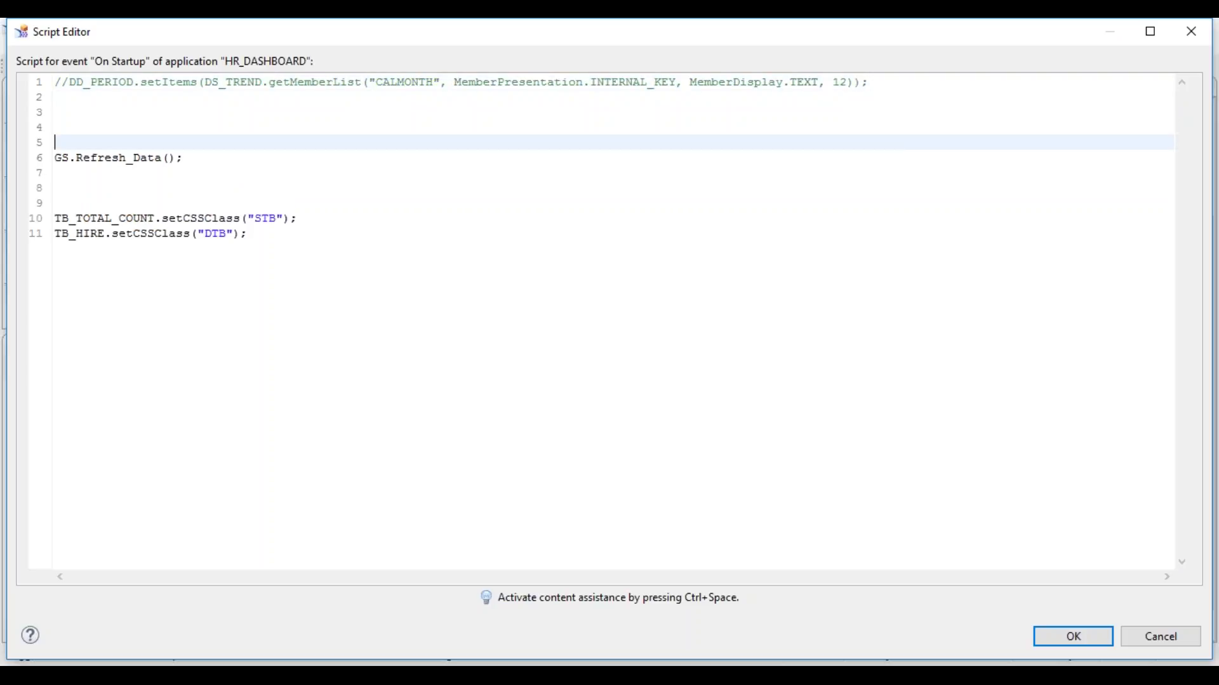
pyautogui.write('var ')
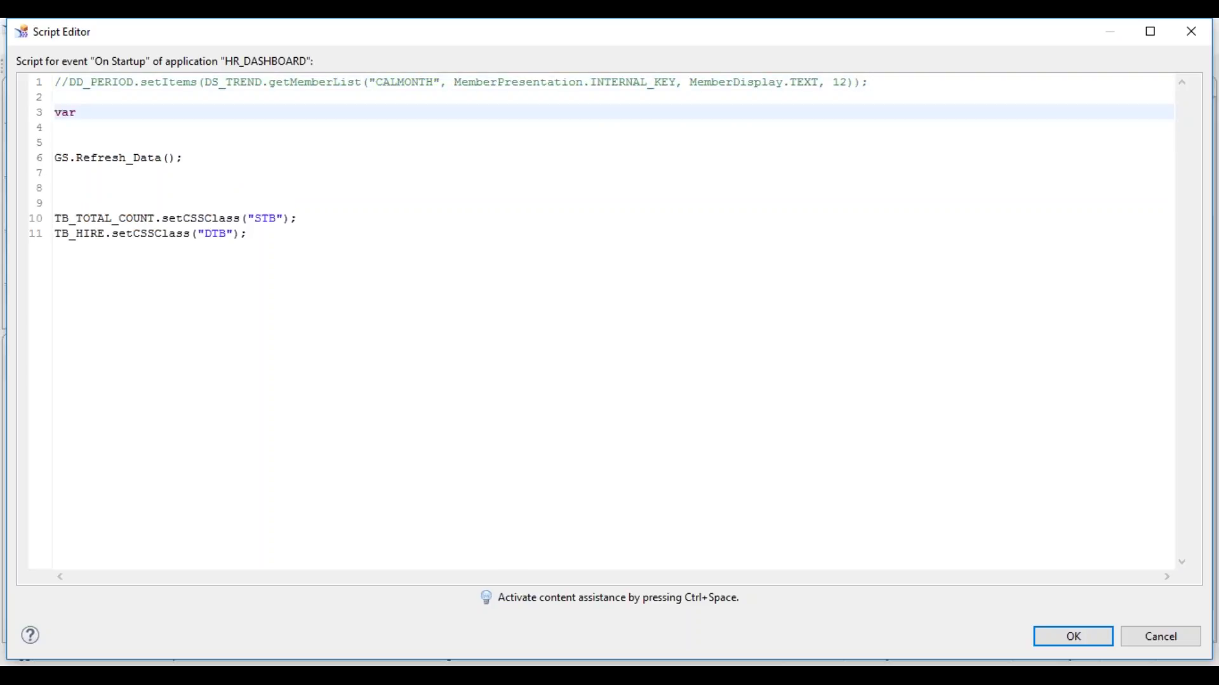
pyautogui.write('varray = DS_PER')
pyautogui.press('BackSpace')
pyautogui.press('BackSpace')
pyautogui.press('BackSpace')
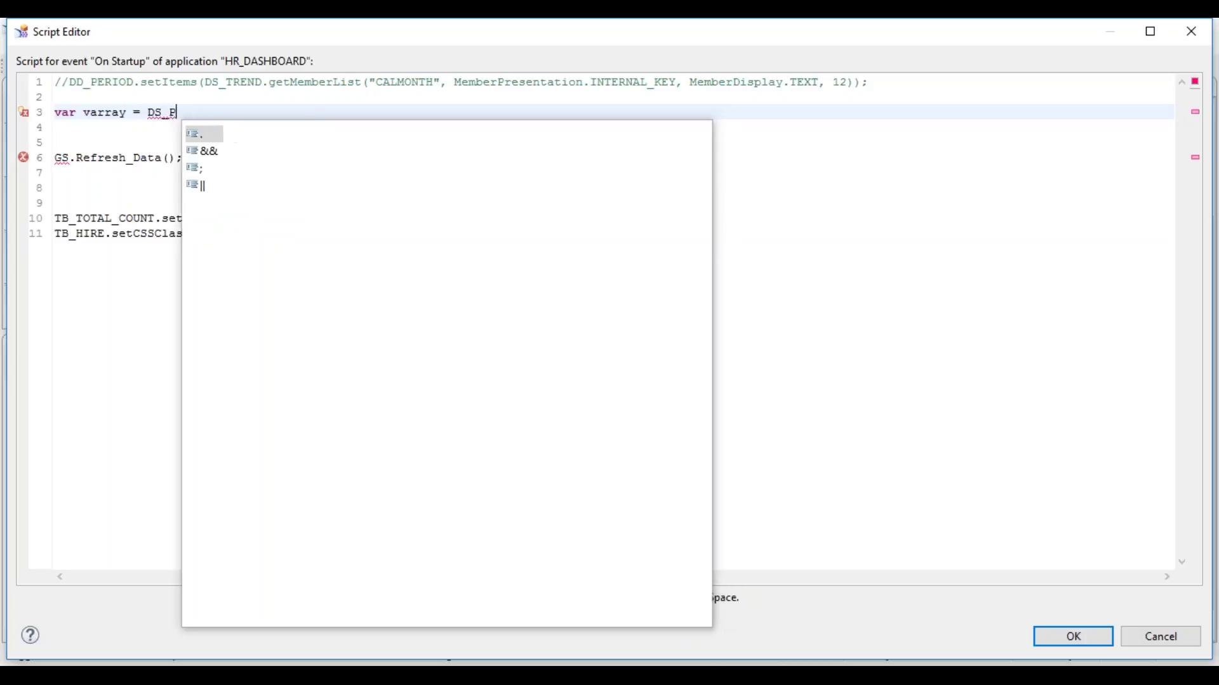
pyautogui.press('BackSpace')
pyautogui.press('Down')
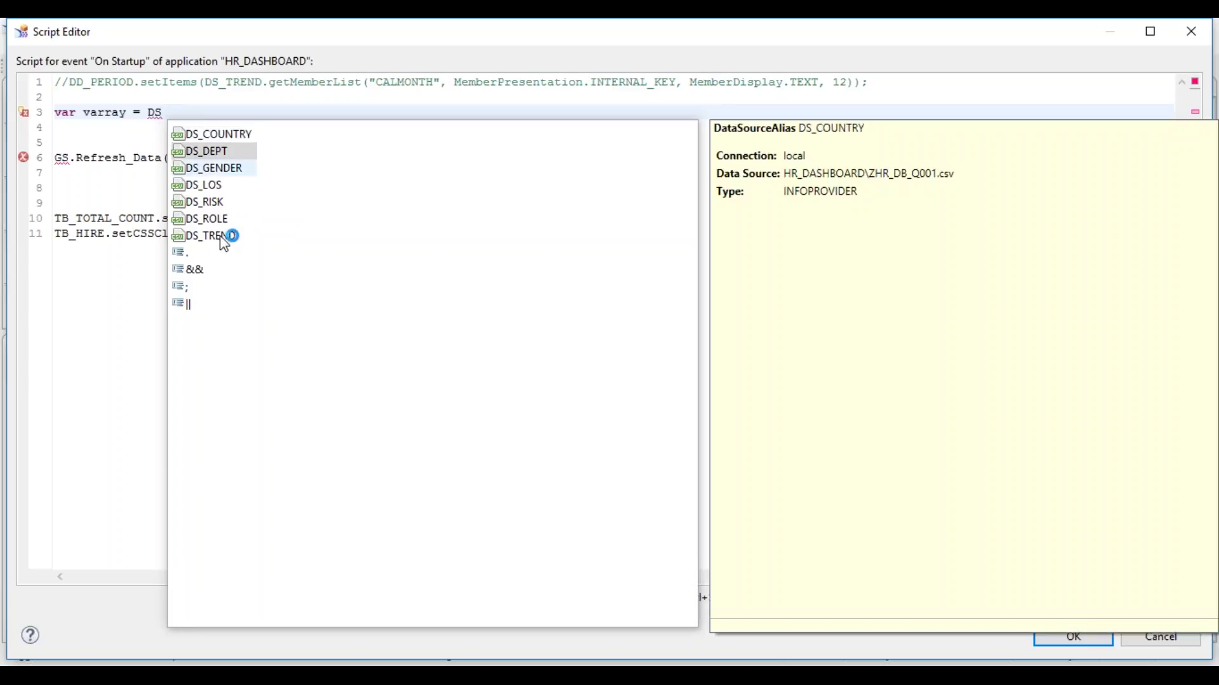
pyautogui.press('Escape')
pyautogui.write('_TREND.')
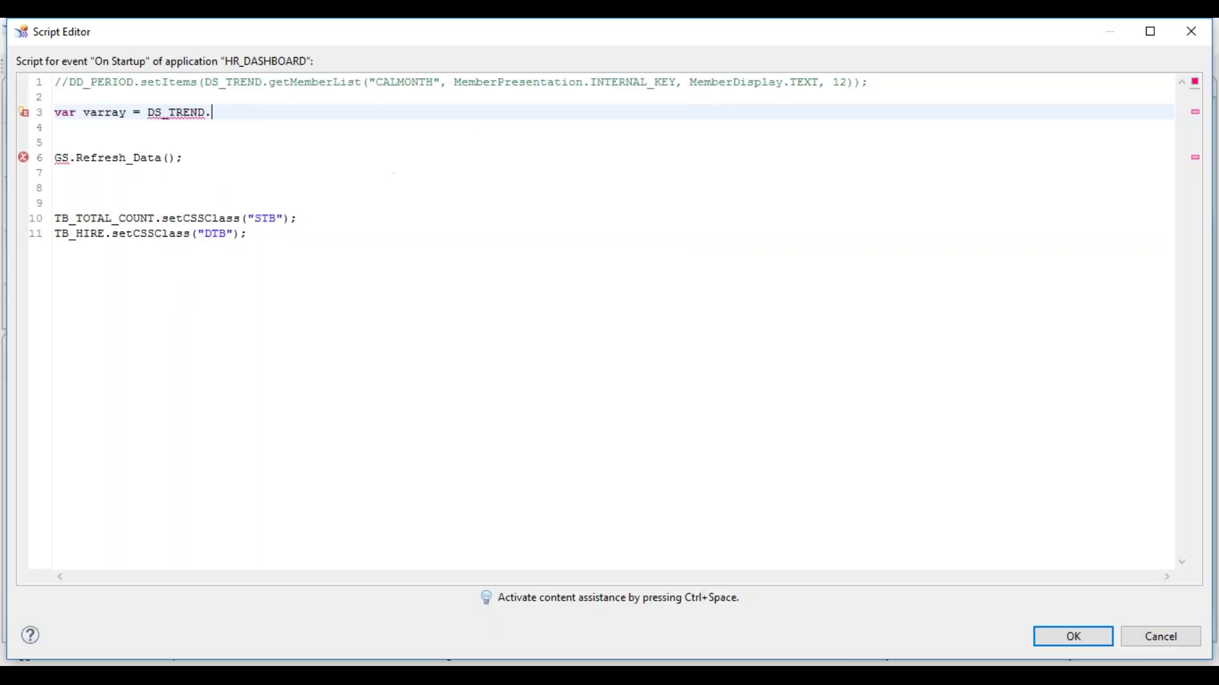
# Complete the varray assignment with getMembers on dimension "CALMONTH" and a maximum number of 20
pyautogui.write('getdat')
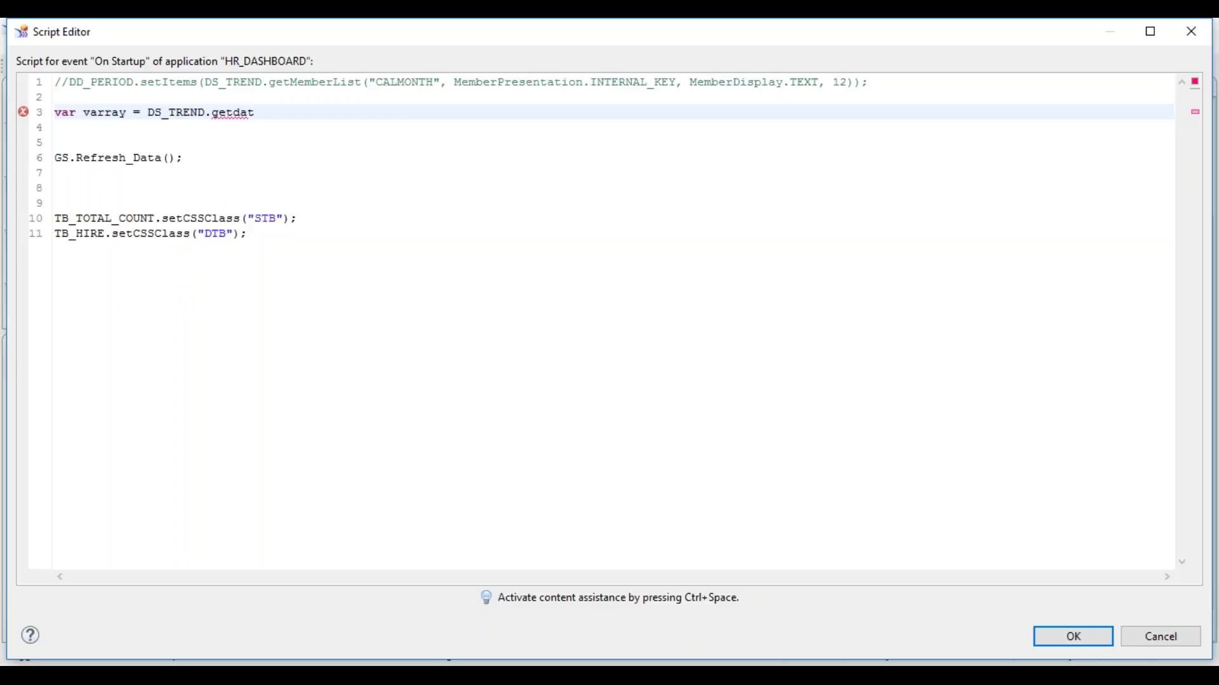
pyautogui.press('BackSpace')
pyautogui.press('BackSpace')
pyautogui.press('BackSpace')
pyautogui.write('mem')
pyautogui.hotkey('ctrl', 'space')
pyautogui.press('Down')
pyautogui.press('Down')
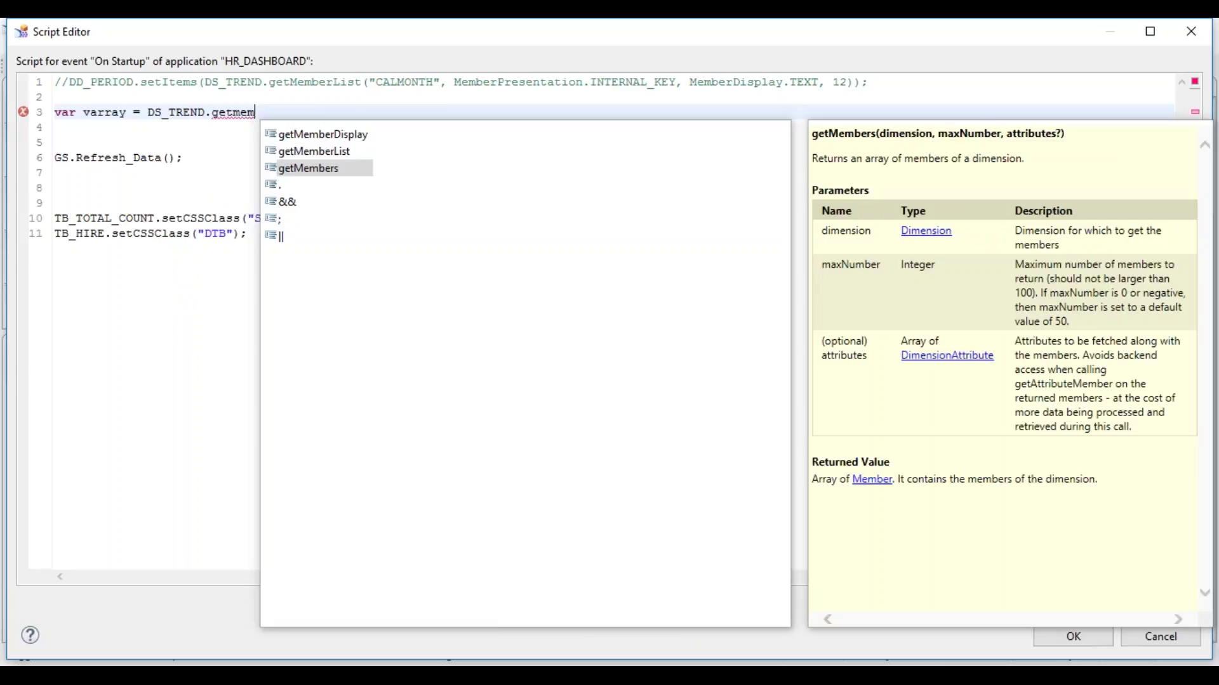
pyautogui.press('Return')
pyautogui.hotkey('ctrl', 'space')
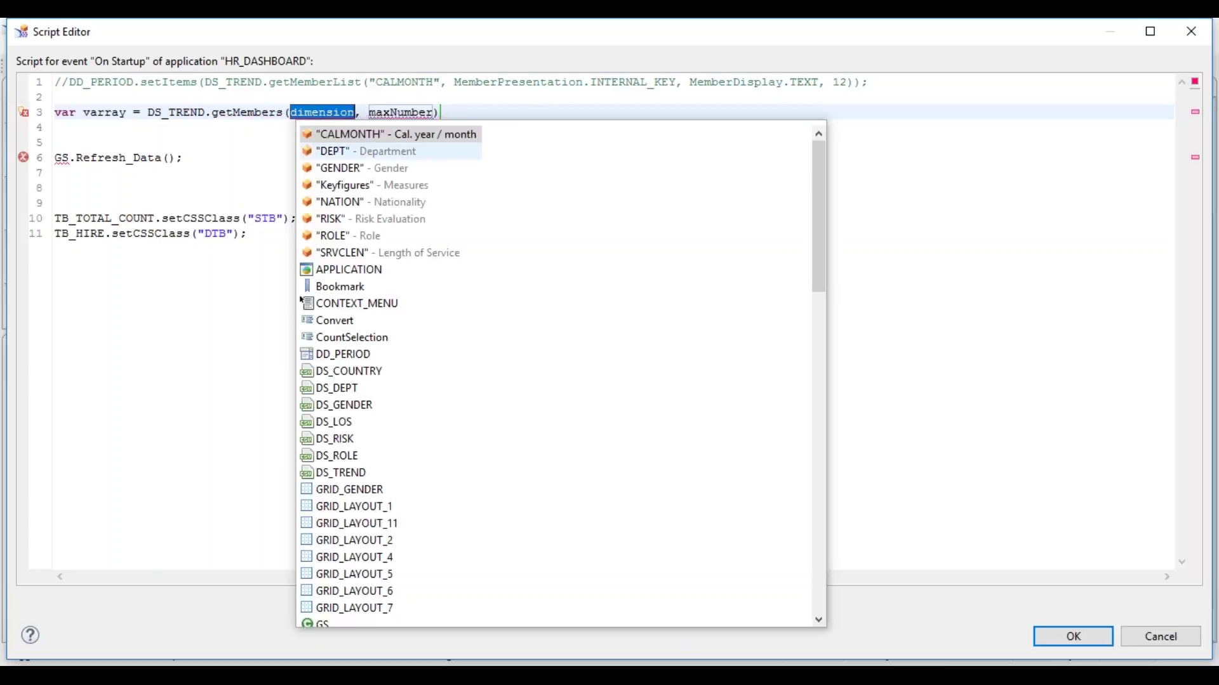
pyautogui.doubleClick(359, 135)
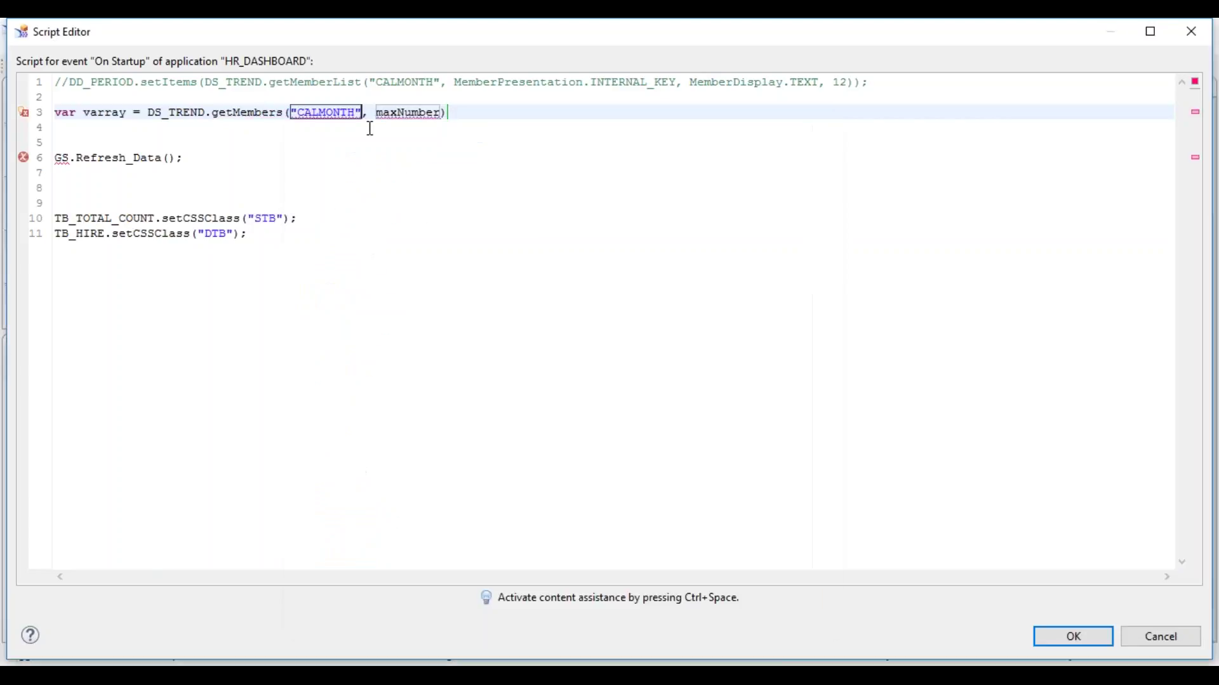
pyautogui.moveTo(378, 114); pyautogui.dragTo(443, 115)
pyautogui.write('20')
pyautogui.press('Tab')
pyautogui.write(';')
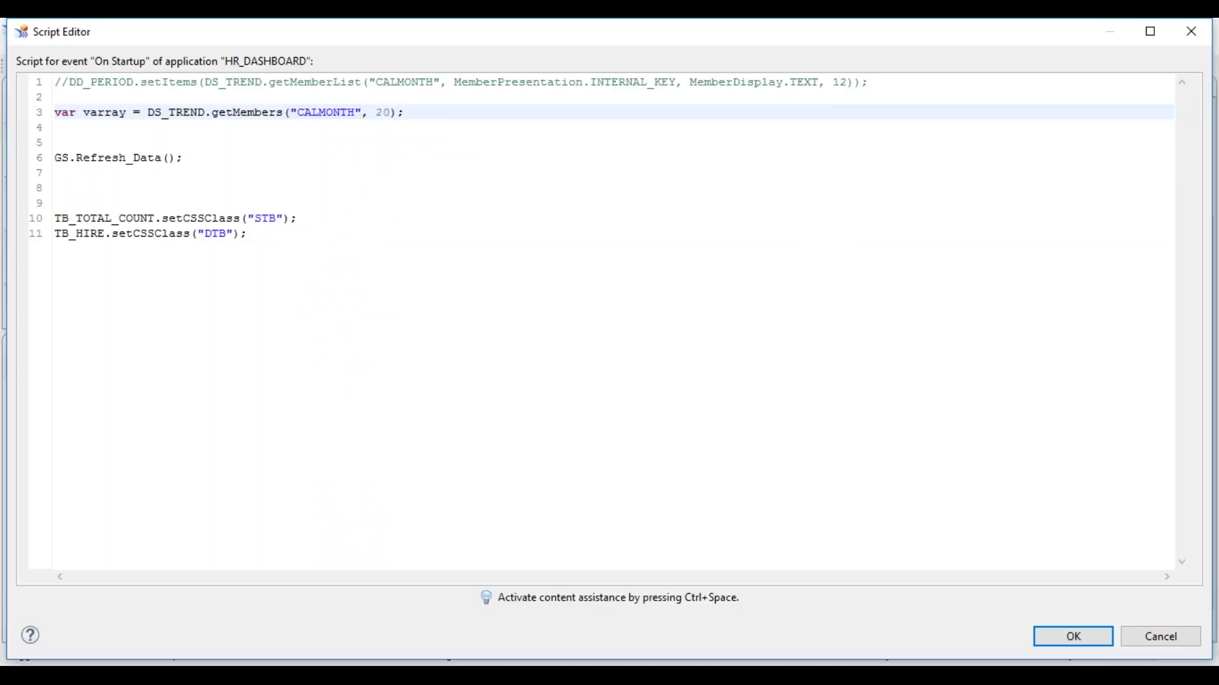
# Insert a forEach loop template below the declaration and set varray as the array it iterates over
pyautogui.press('Return')
pyautogui.press('Return')
pyautogui.write('for')
pyautogui.hotkey('ctrl', 'space')
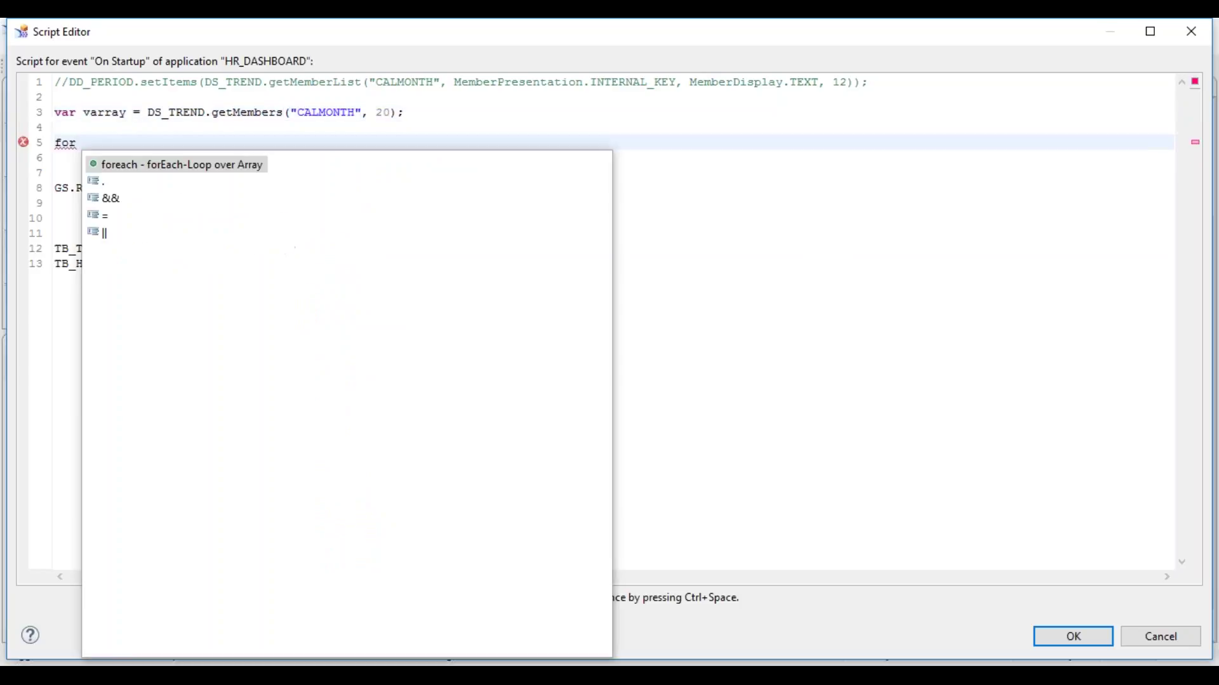
pyautogui.press('Return')
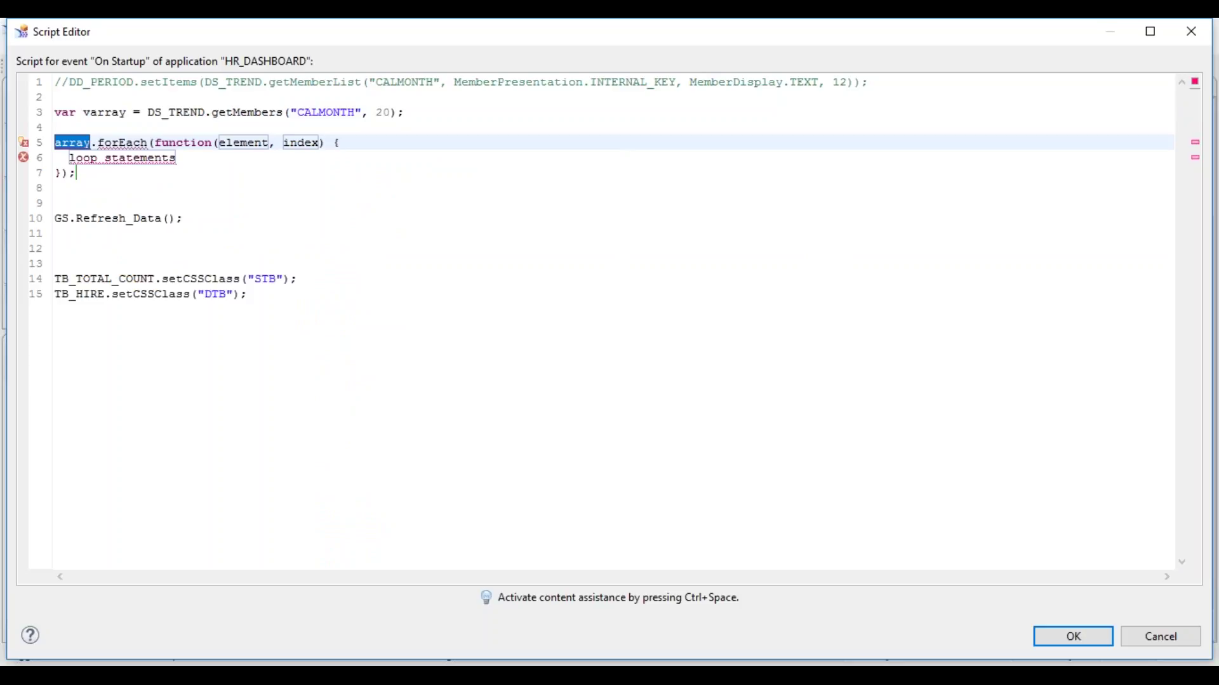
pyautogui.write('varray')
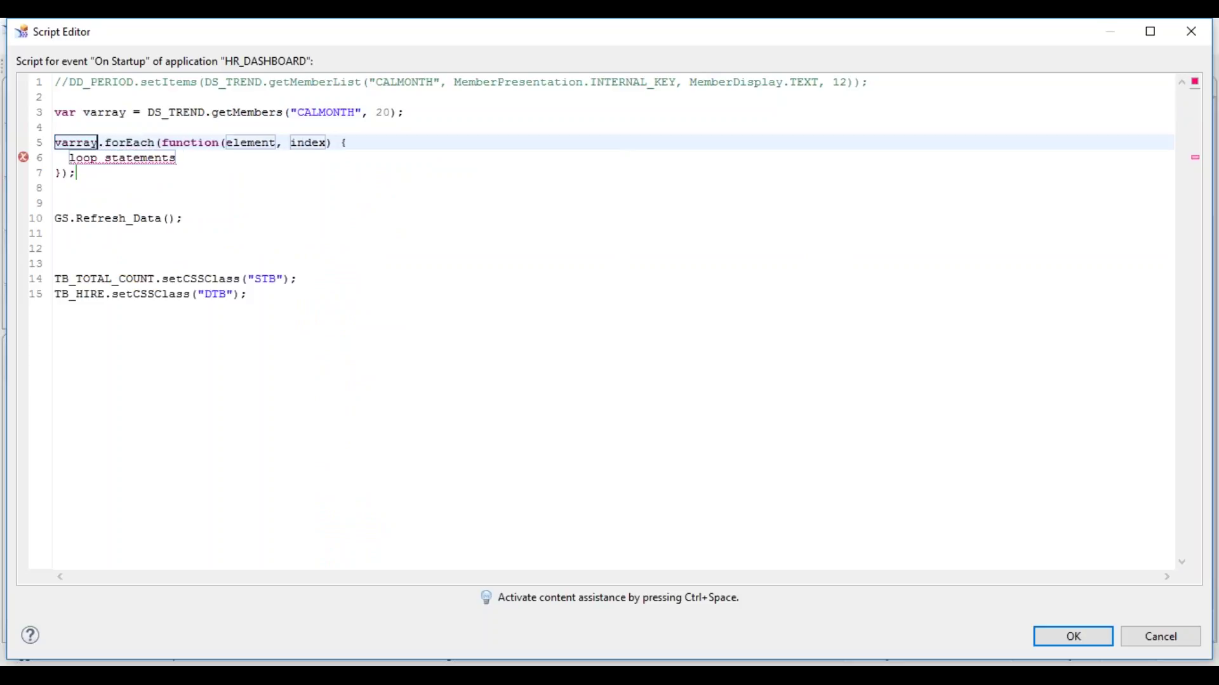
# Remove the "loop statements" placeholder from the forEach body, leaving the element and index parameters as they are
pyautogui.press('Tab')
pyautogui.press('Tab')
pyautogui.press('Tab')
pyautogui.keyDown('shift'); pyautogui.click(69, 172); pyautogui.keyUp('shift')
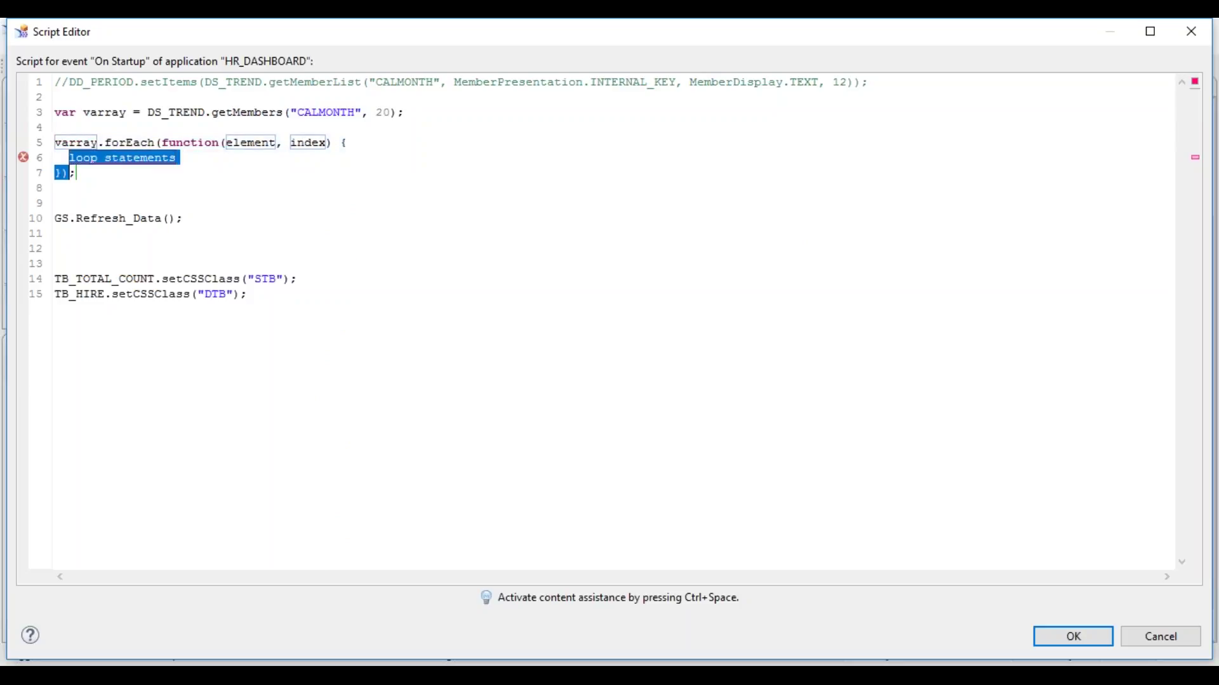
pyautogui.press('Tab')
pyautogui.press('Delete')
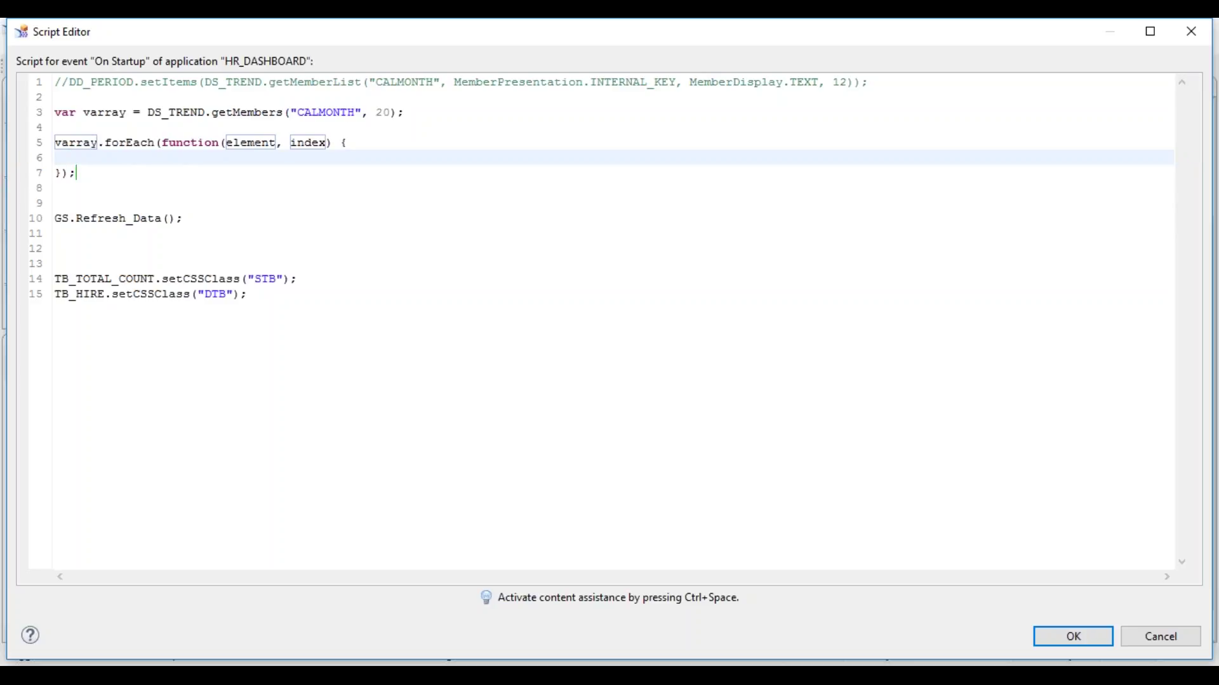
pyautogui.click(249, 142)
pyautogui.click(327, 113)
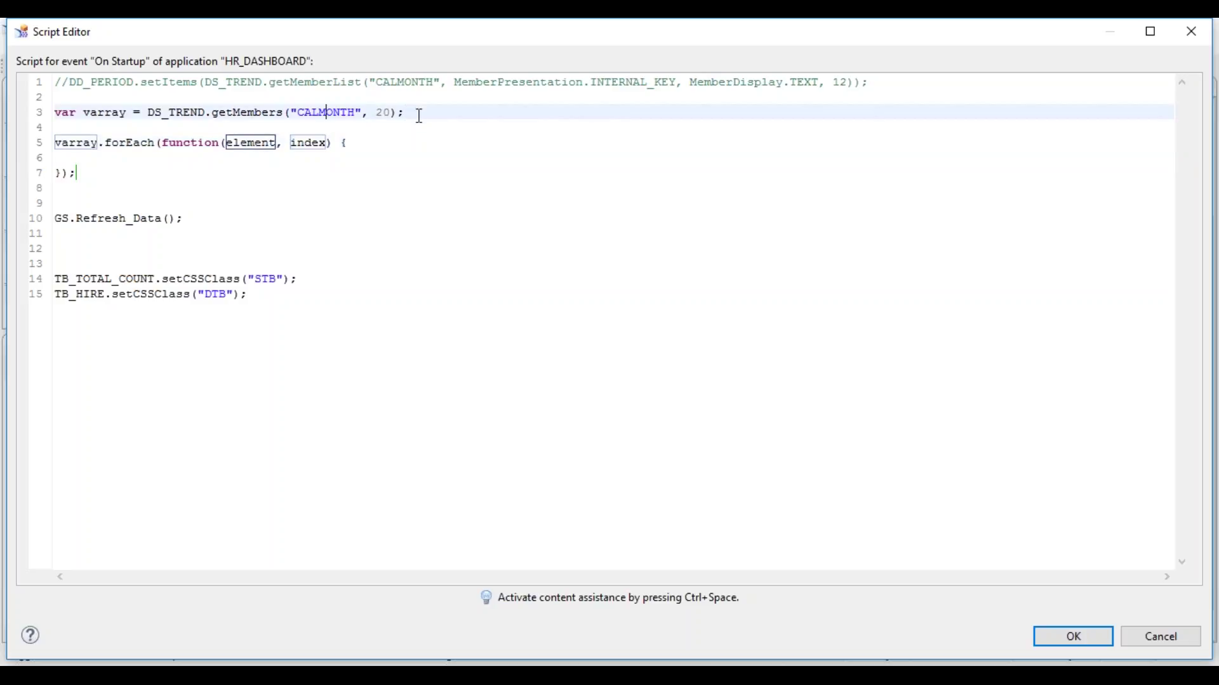
# Open Notepad and write the example entry "varray[0] =2016-09 SEP-2016", highlighting the 2016-09 key
pyautogui.press('super')
pyautogui.write('note')
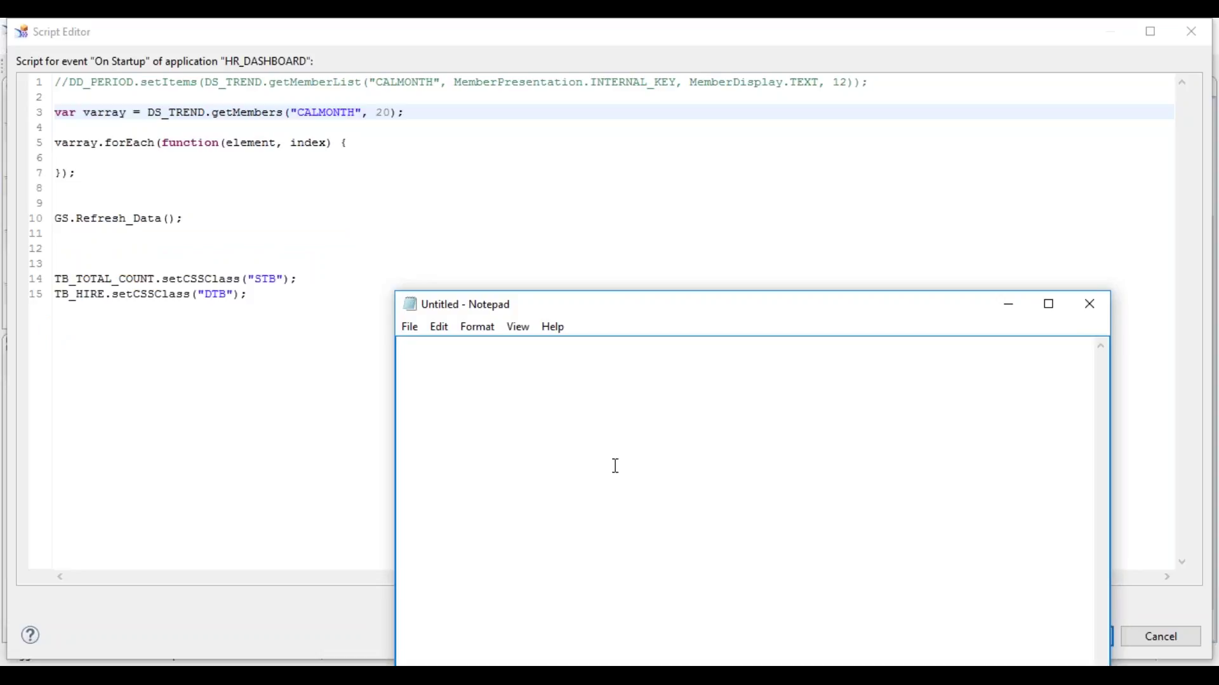
pyautogui.write('varray[0]')
pyautogui.write('=2016-09')
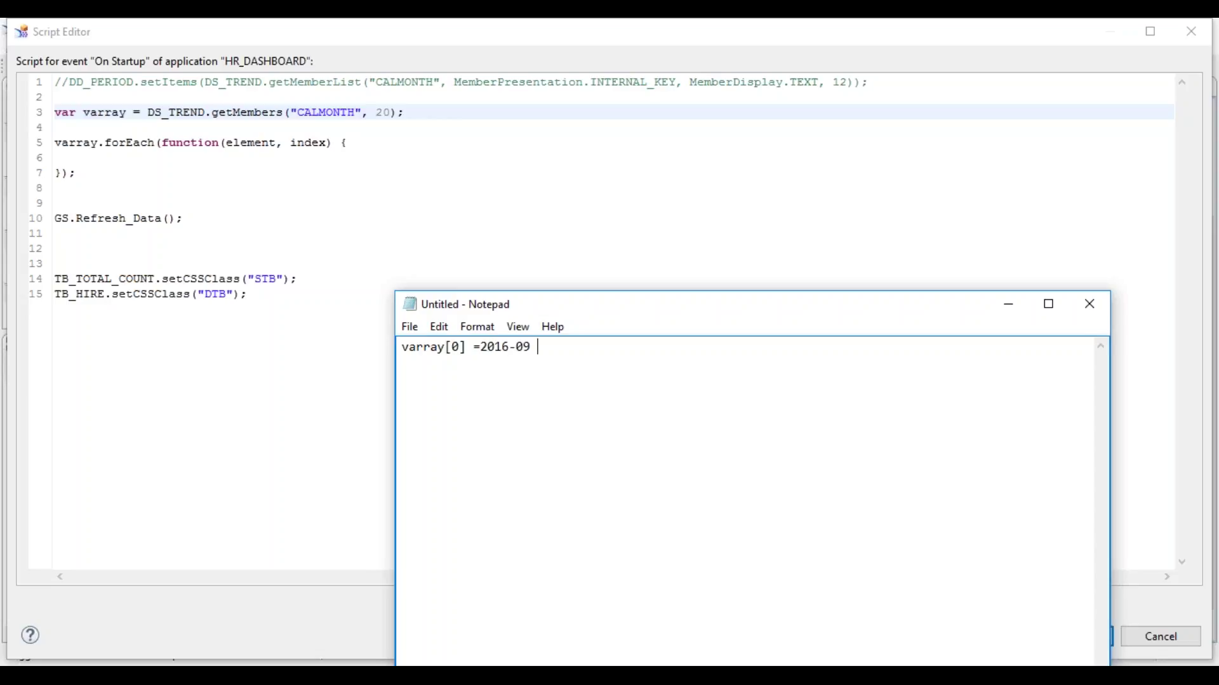
pyautogui.write(' SEP-2016')
pyautogui.moveTo(538, 349); pyautogui.dragTo(480, 347)
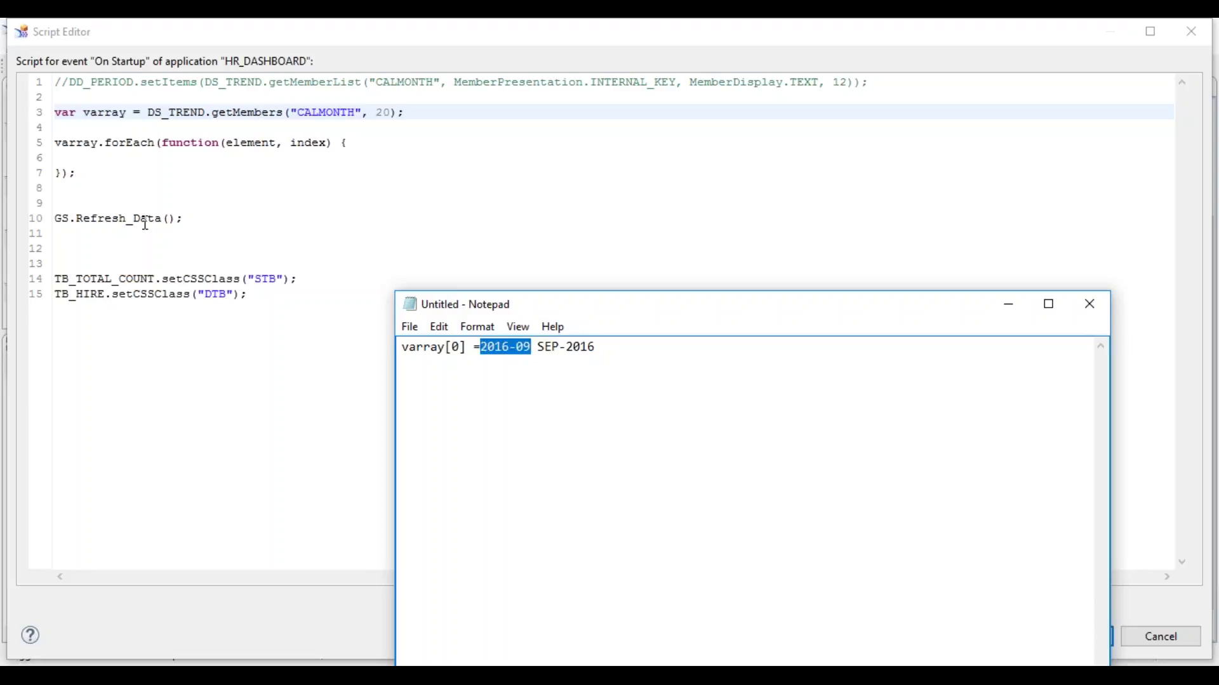
# Back in the Script Editor, declare the variable month as an empty string on a new line below the varray declaration
pyautogui.click(118, 159)
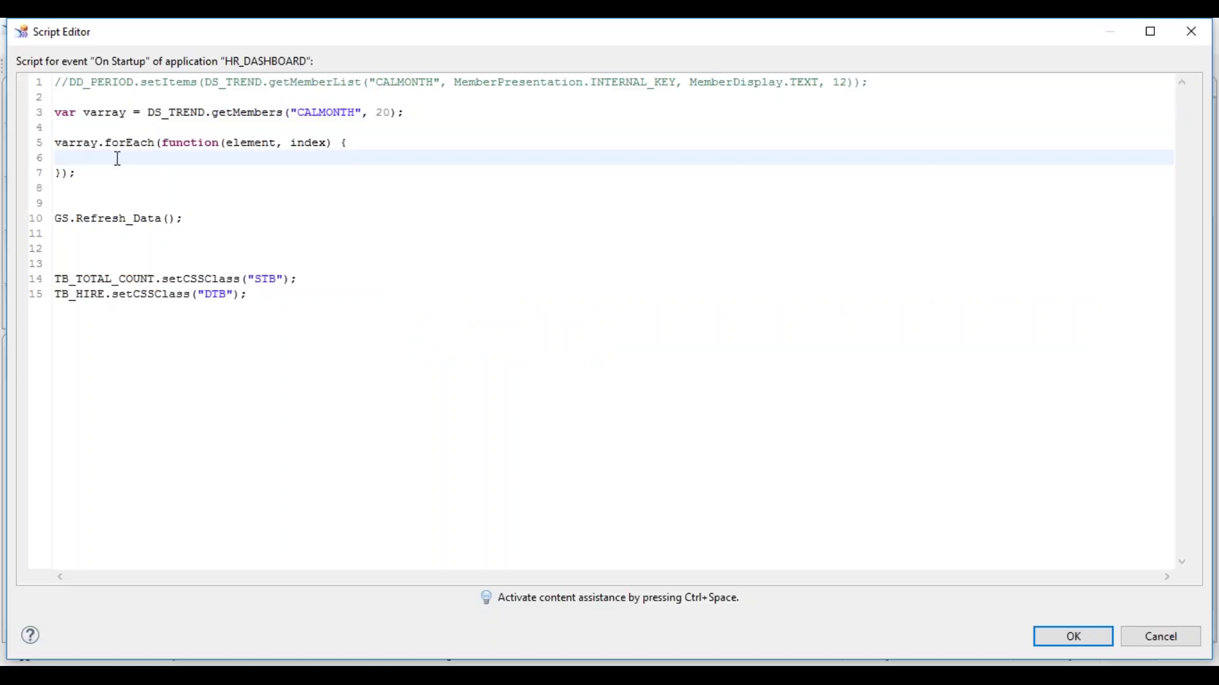
pyautogui.press('Down')
pyautogui.press('Down')
pyautogui.press('Up')
pyautogui.press('Up')
pyautogui.press('Up')
pyautogui.press('Up')
pyautogui.press('Return')
pyautogui.press('Up')
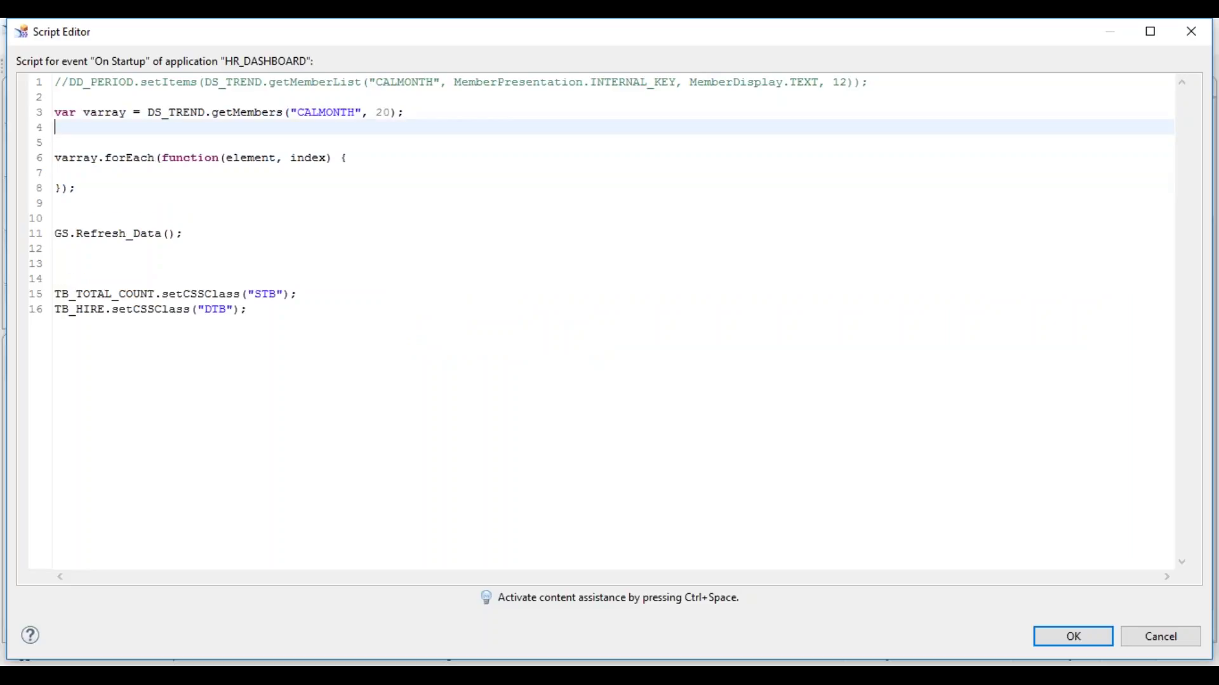
pyautogui.write('var month =')
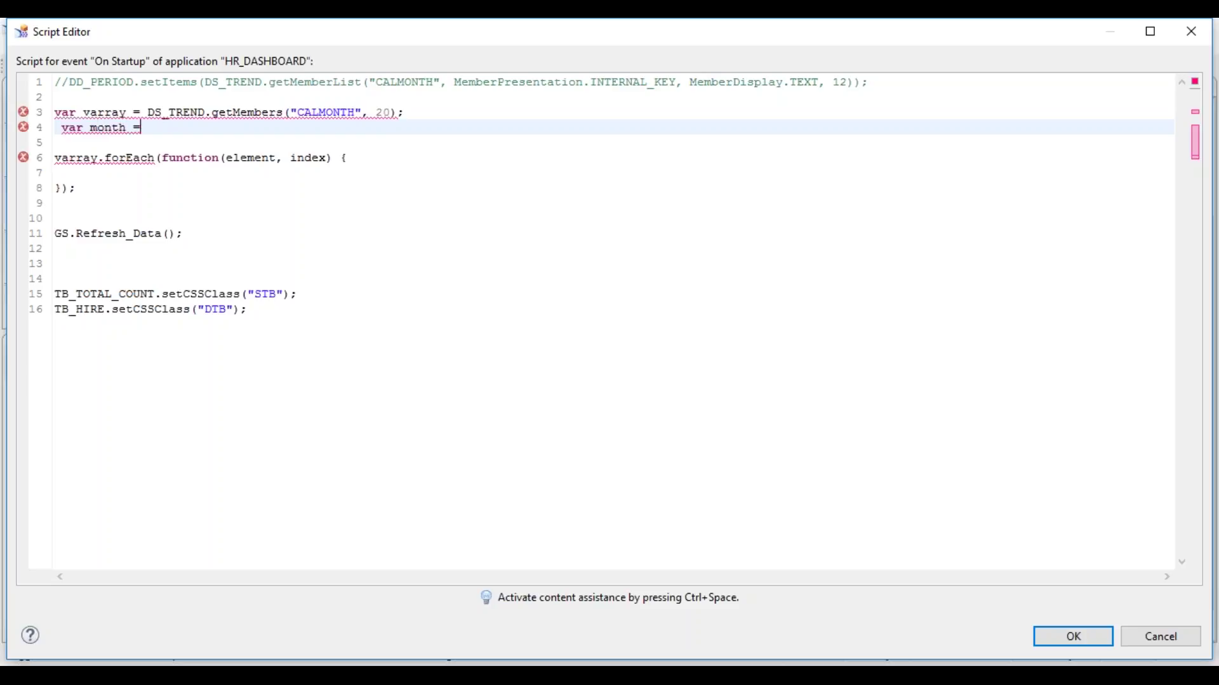
pyautogui.write(' "";')
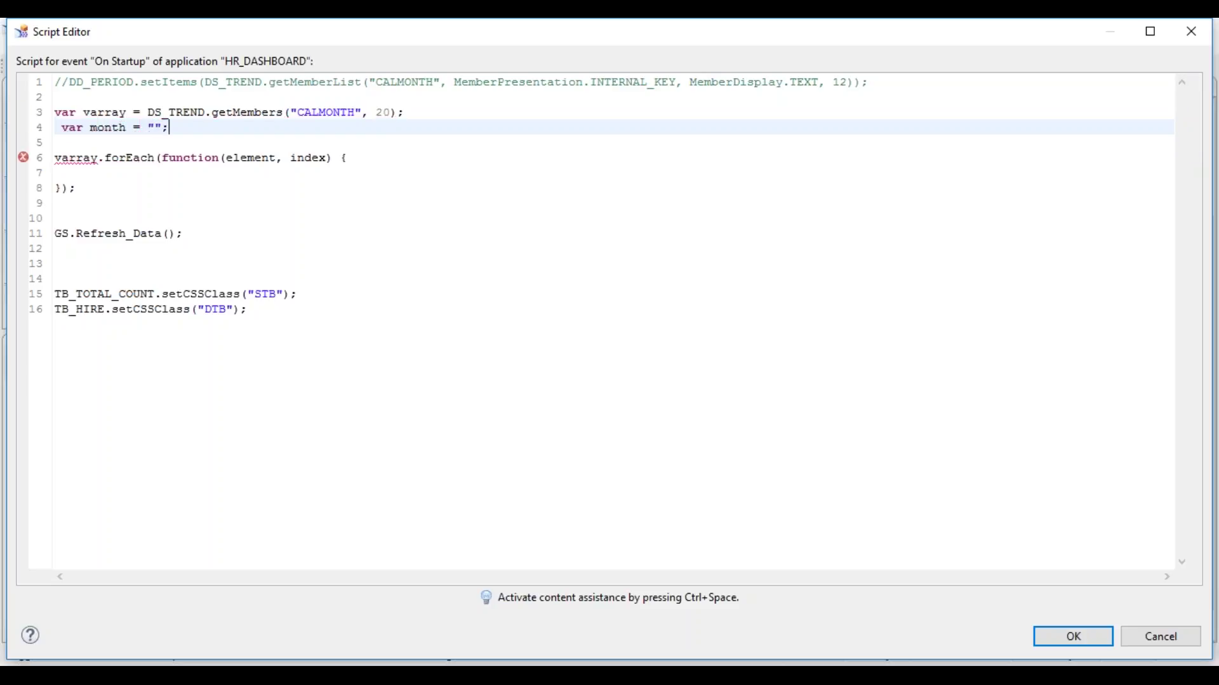
# Inside the forEach loop, assign element.text+"M" to month and start a new line below
pyautogui.press('Down')
pyautogui.press('Down')
pyautogui.press('Down')
pyautogui.write('month = elemn')
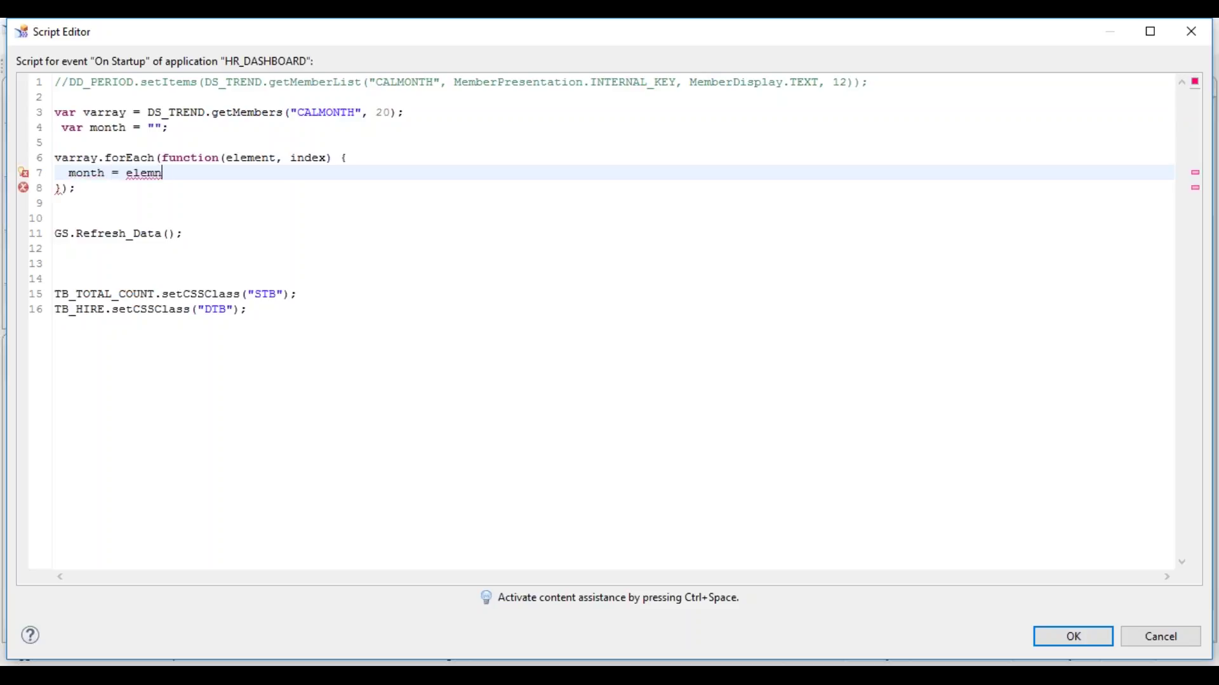
pyautogui.press('BackSpace')
pyautogui.write('ent.te')
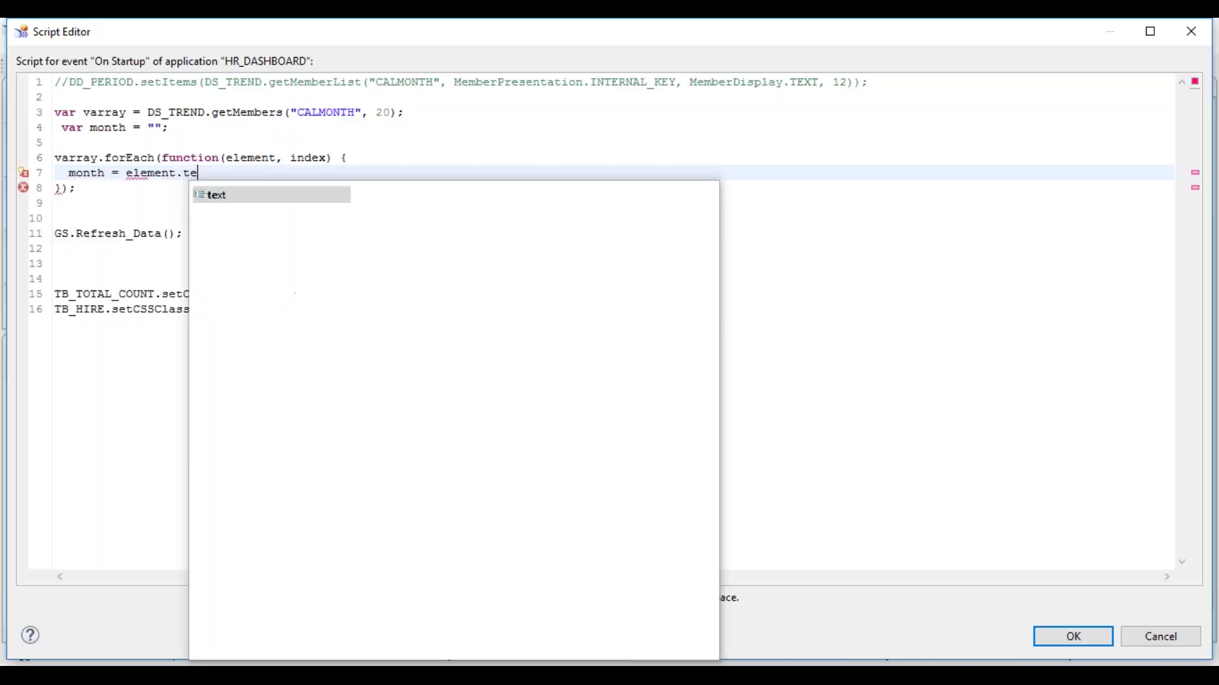
pyautogui.write('xt+"')
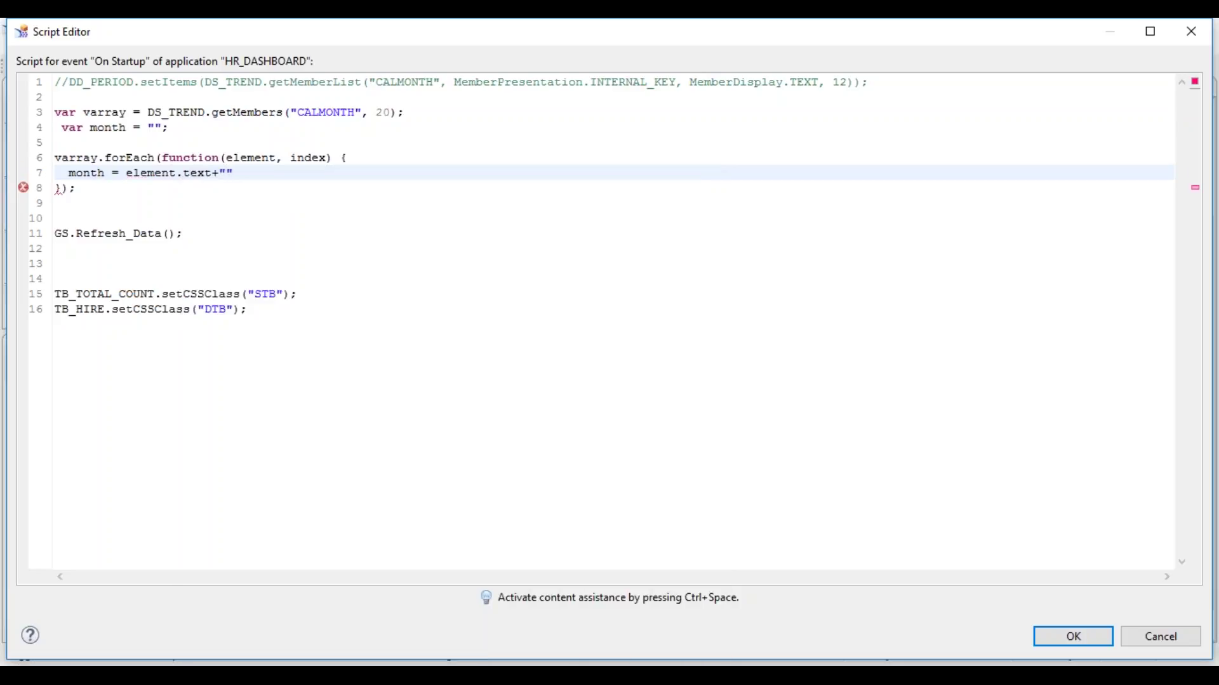
pyautogui.write('M";')
pyautogui.press('Return')
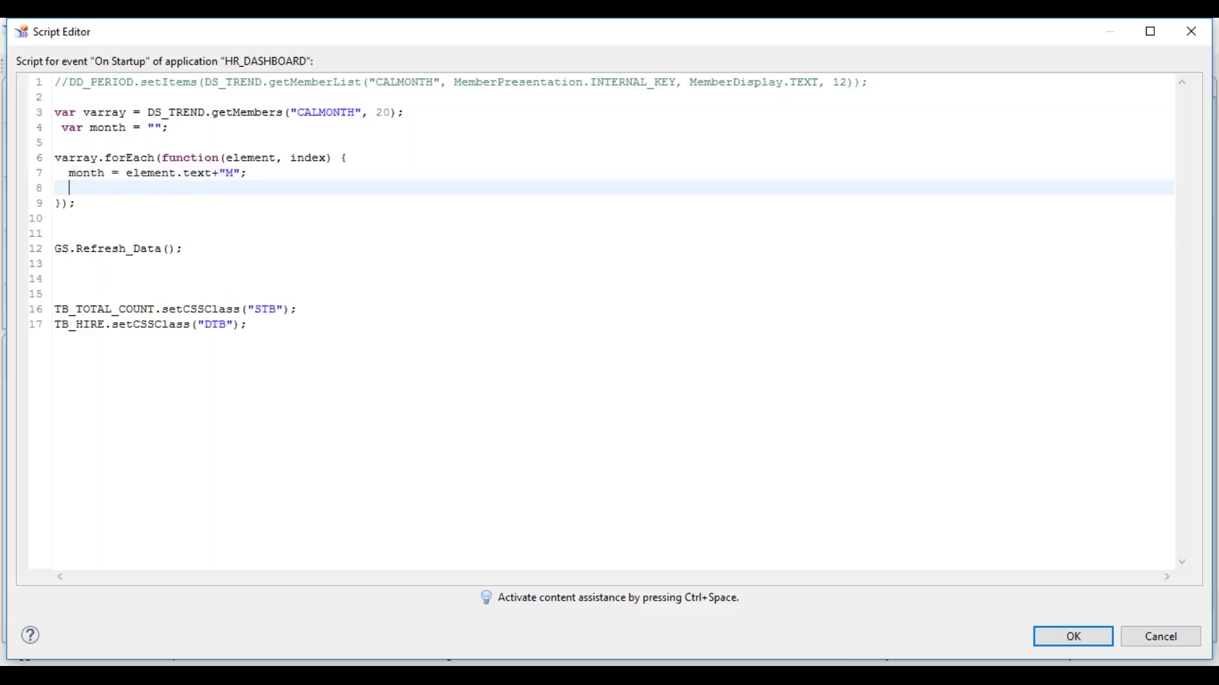
# Insert a DD_PERIOD.addItem call with value and text placeholders on line 8 of the loop
pyautogui.write('DD_')
pyautogui.hotkey('ctrl', 'space')
pyautogui.press('Return')
pyautogui.write('.ad')
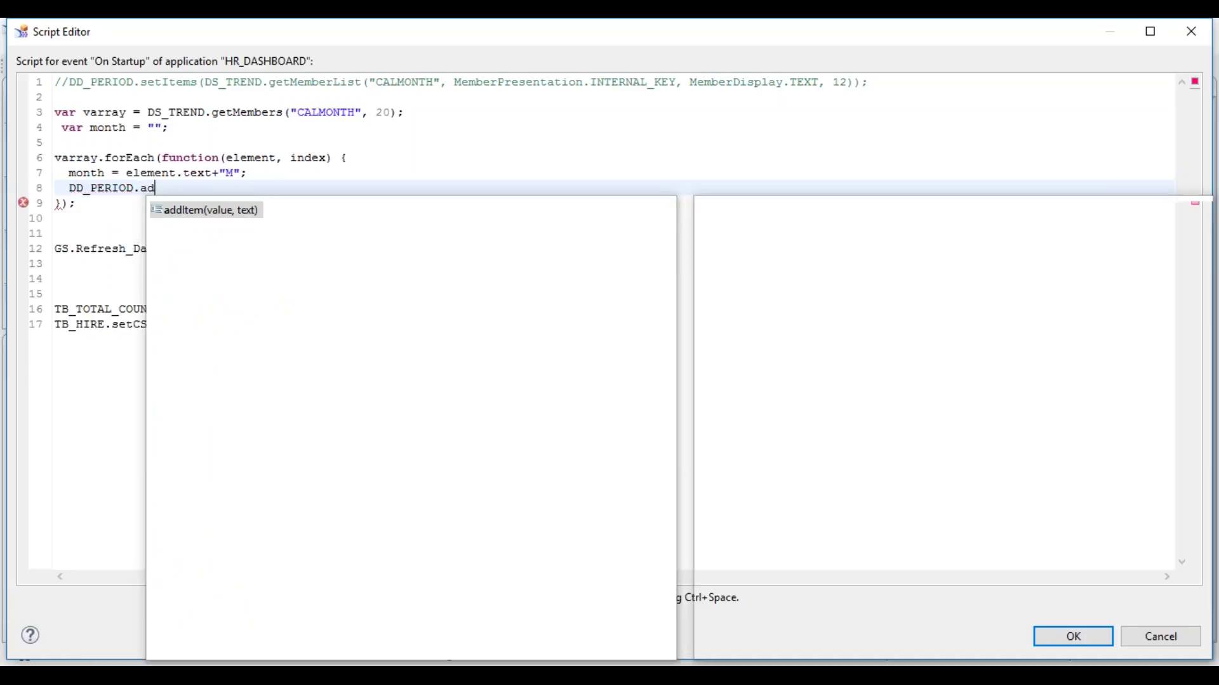
pyautogui.press('Return')
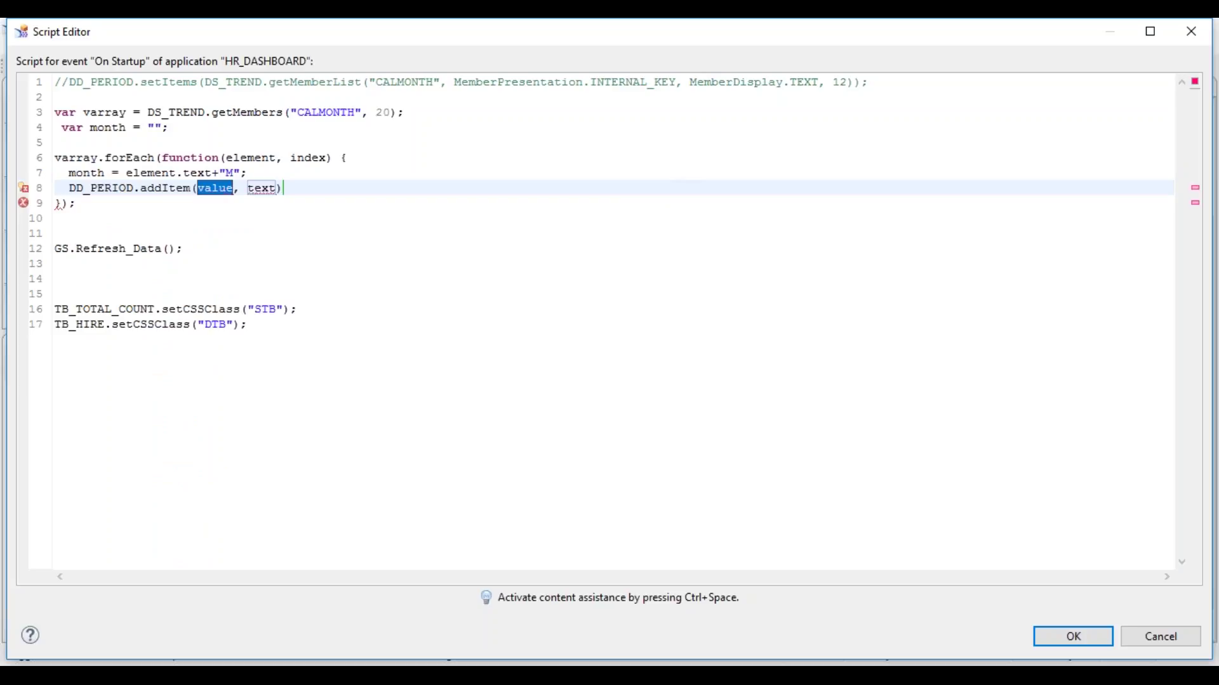
# Fill the addItem call with element.internalKey as value and month as text, end it with a semicolon and confirm the script
pyautogui.write('element.k')
pyautogui.press('BackSpace')
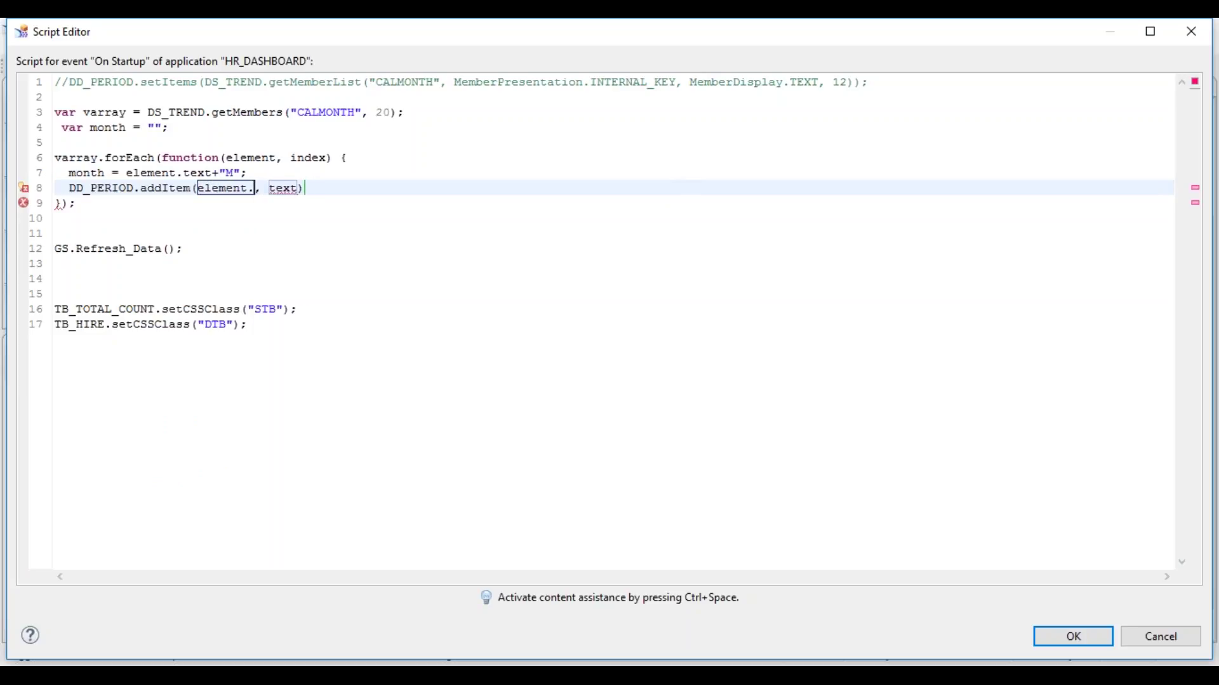
pyautogui.hotkey('ctrl', 'space')
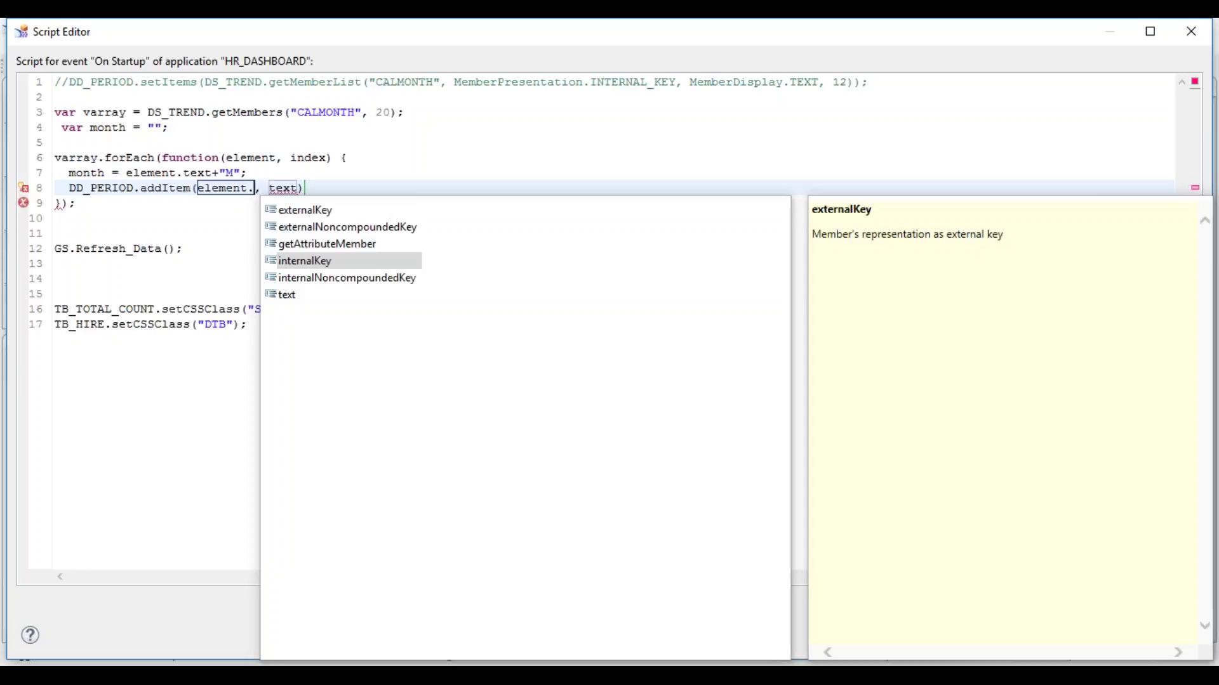
pyautogui.click(315, 264)
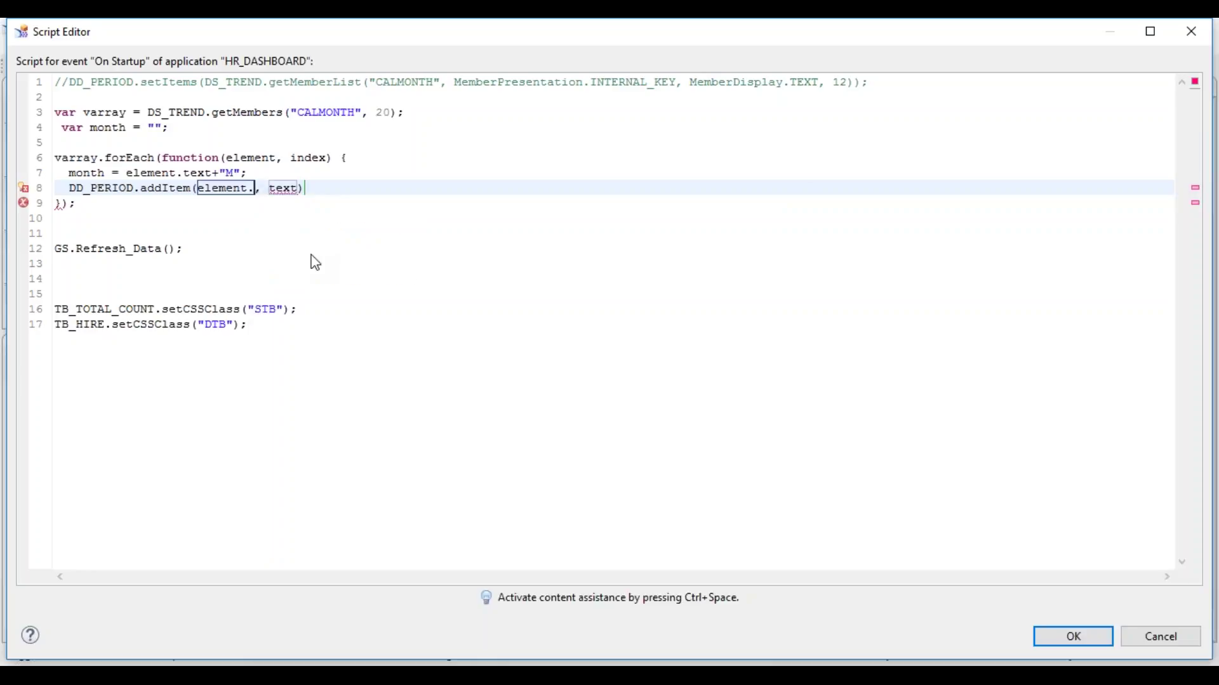
pyautogui.write('internalKey')
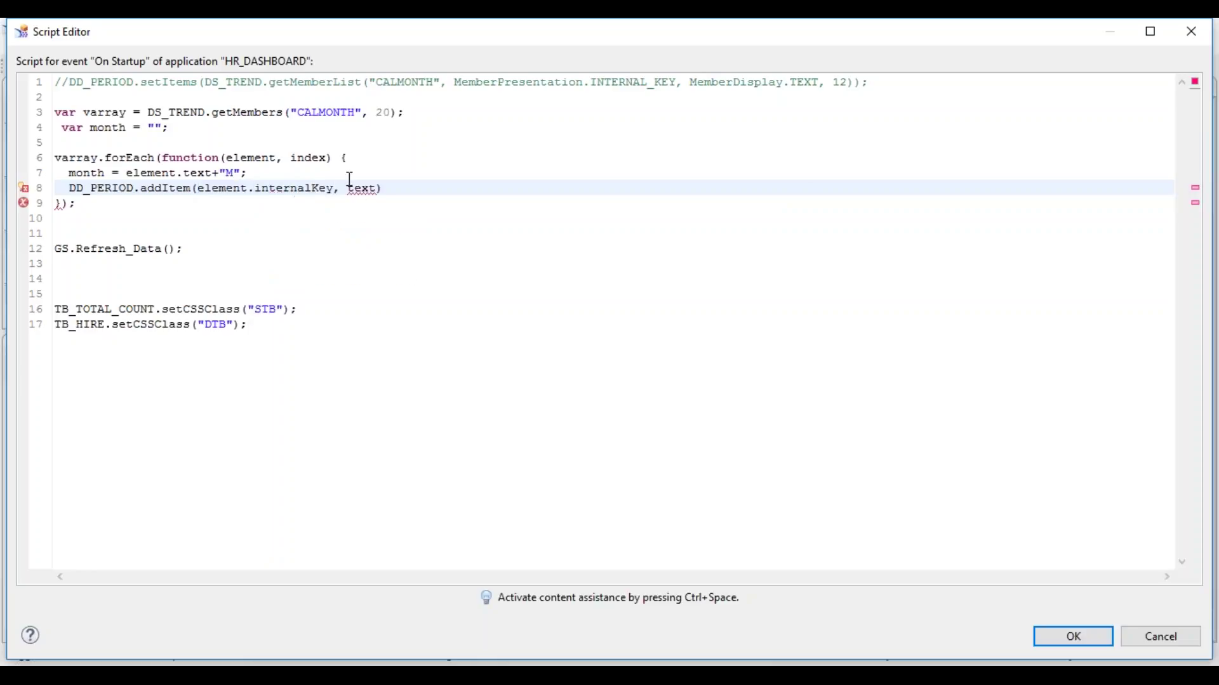
pyautogui.doubleClick(363, 194)
pyautogui.write('month')
pyautogui.press('End')
pyautogui.write(';')
pyautogui.click(1084, 644)
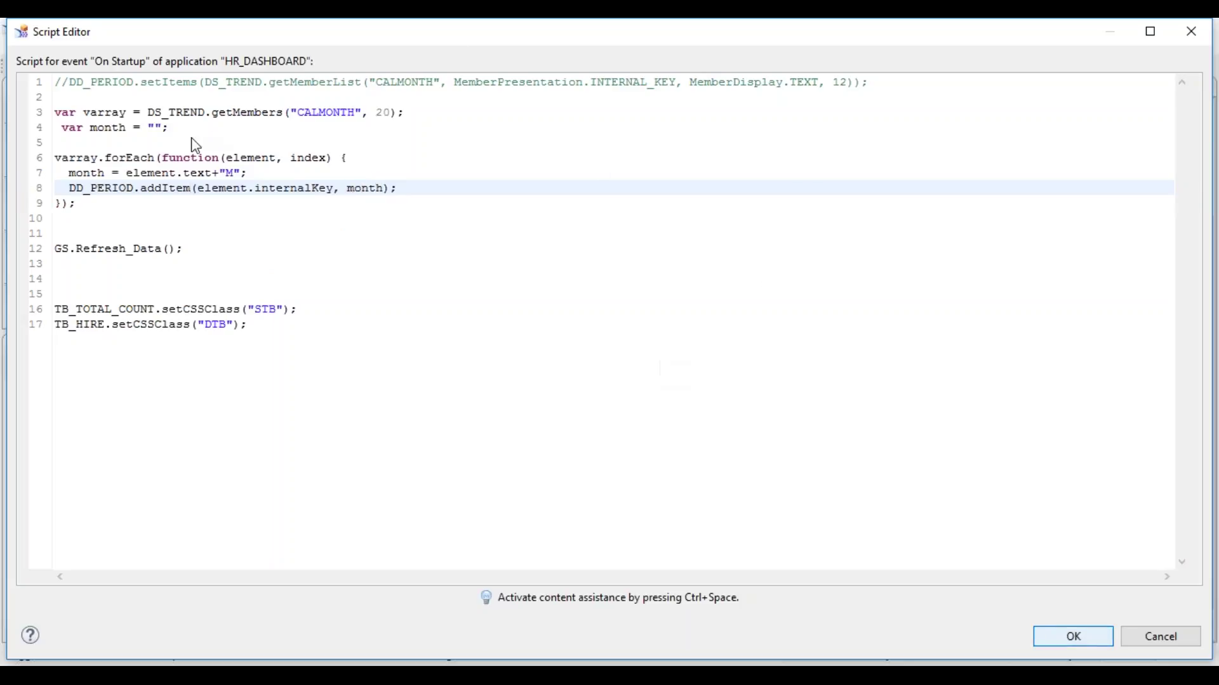
# Run HR_DASHBOARD locally in the browser and examine the entries of the Time Period dropdown
pyautogui.click(220, 66)
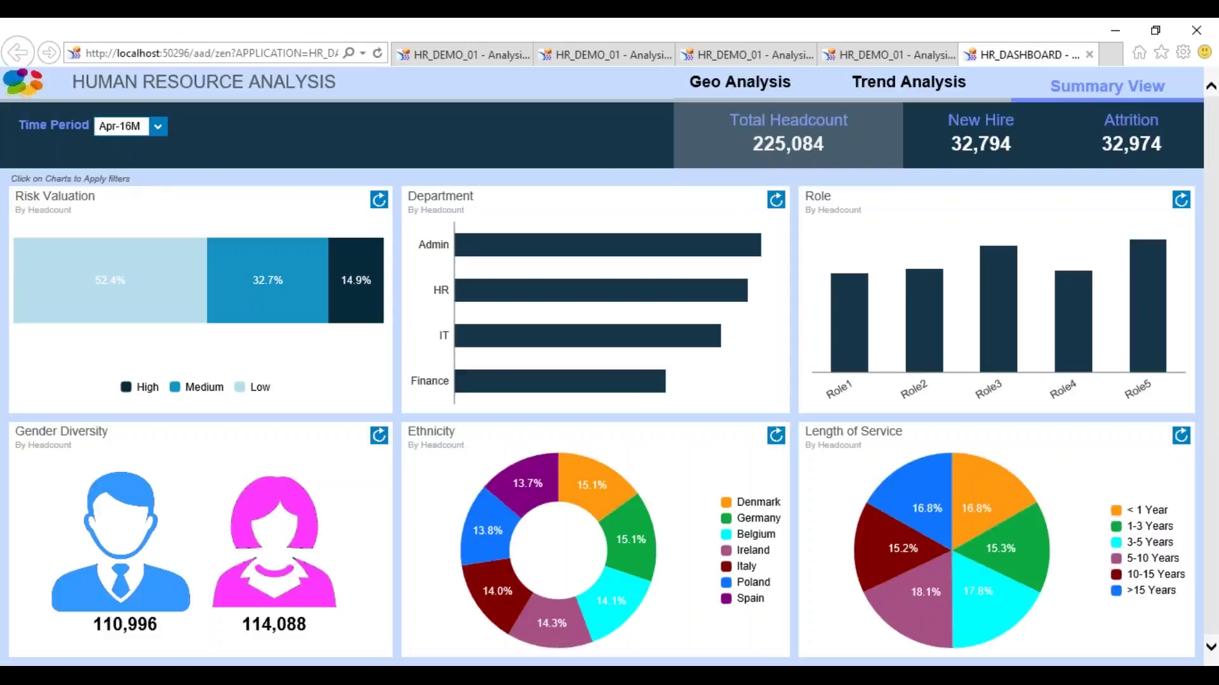
pyautogui.click(157, 126)
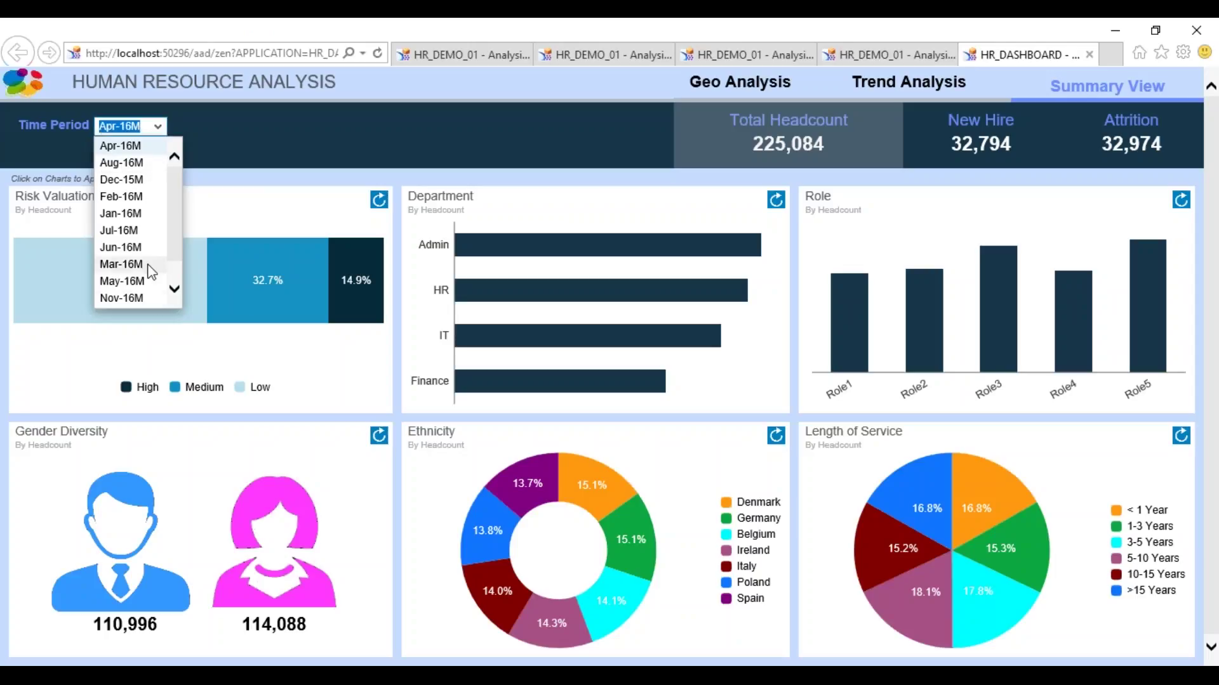
pyautogui.scroll(-1, 173, 273)
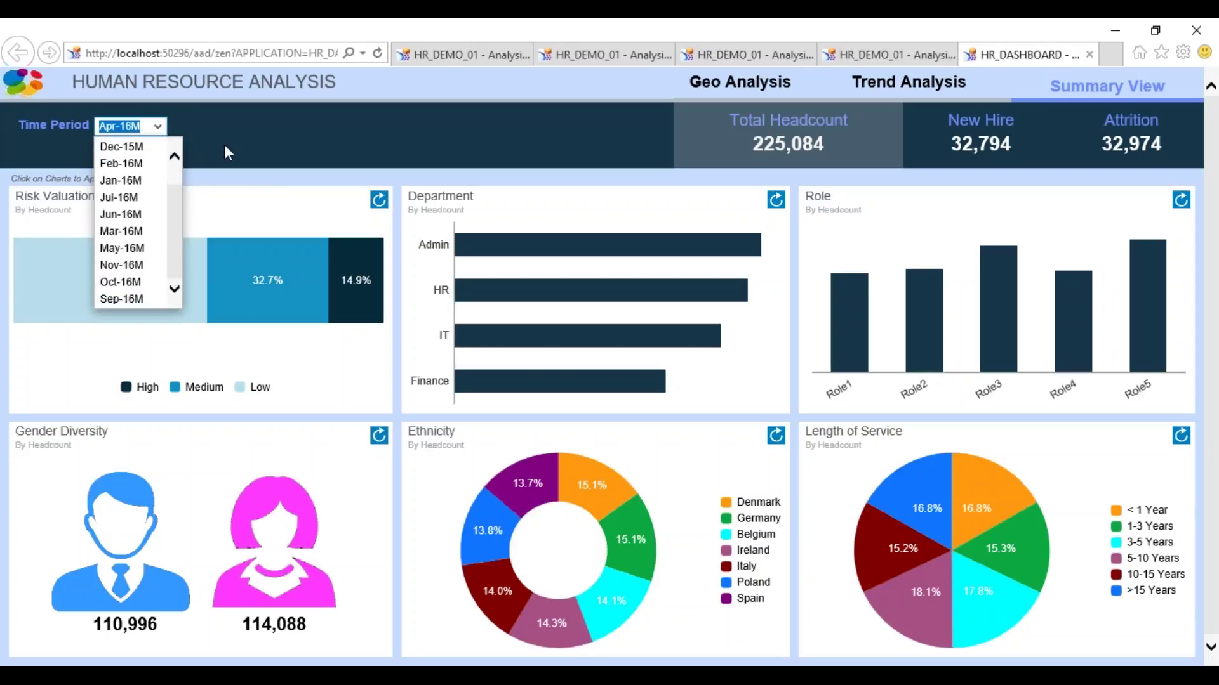
pyautogui.scroll(1, 178, 167)
pyautogui.click(262, 136)
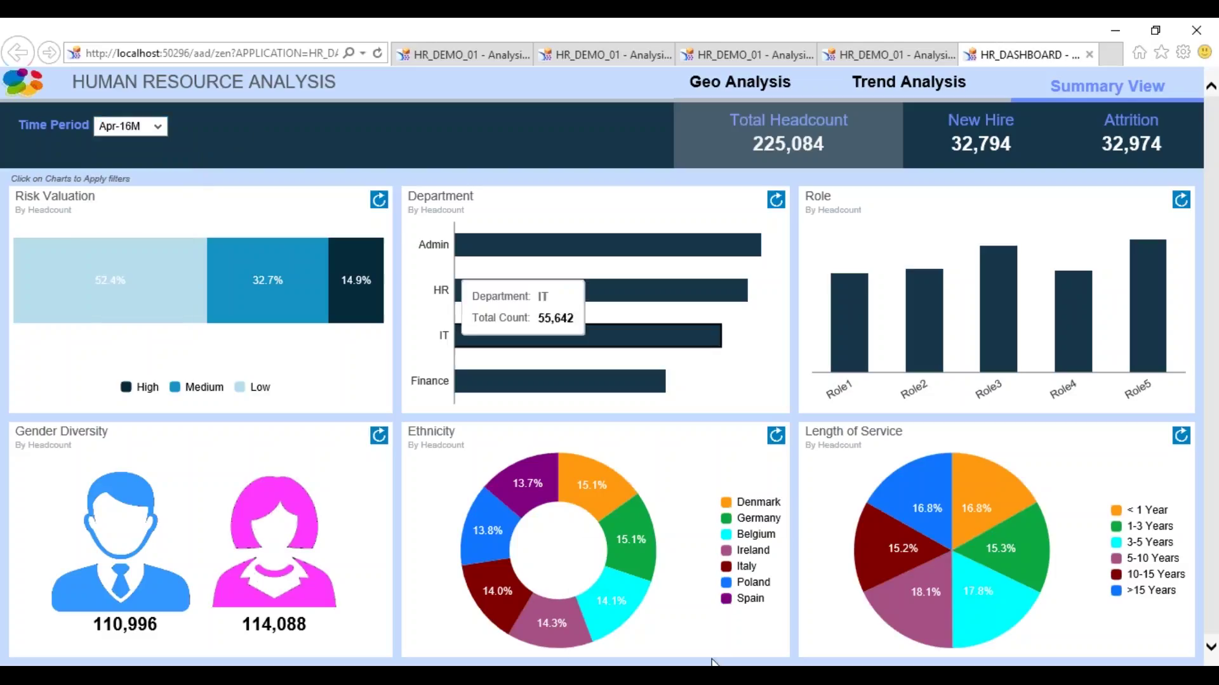
# Switch back to Design Studio and set the maximum number in the On Startup script's getMembers call to 5000
pyautogui.moveTo(682, 677)
pyautogui.click(678, 609)
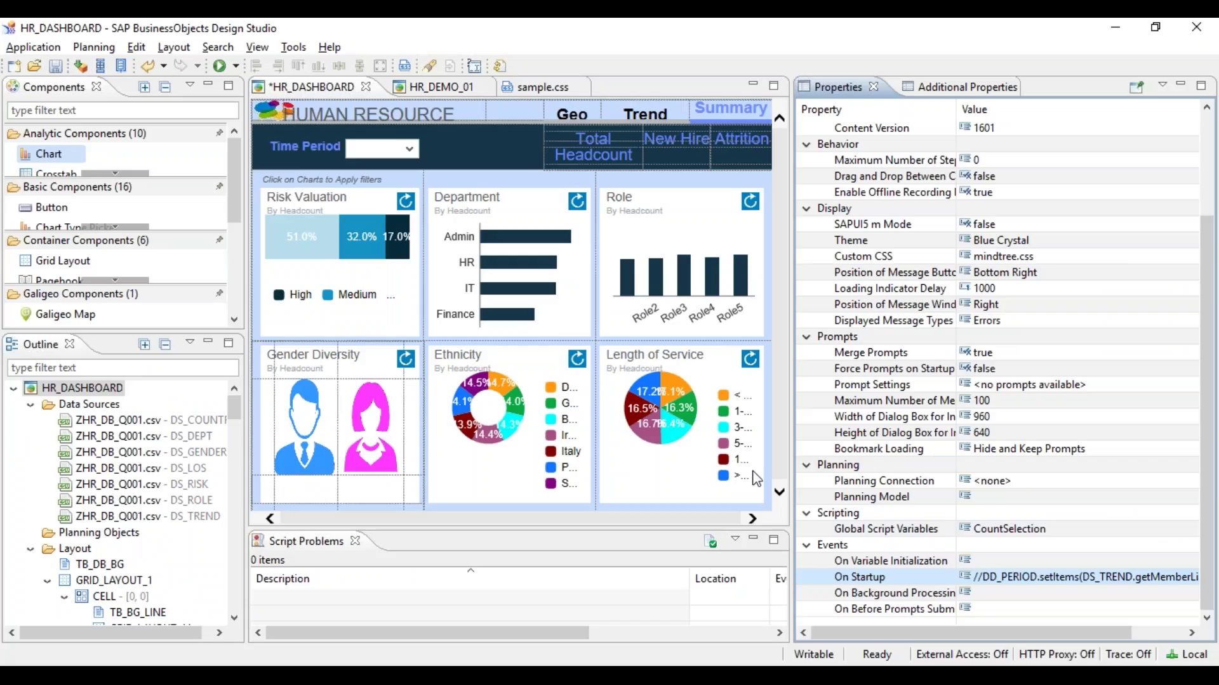
pyautogui.click(1186, 589)
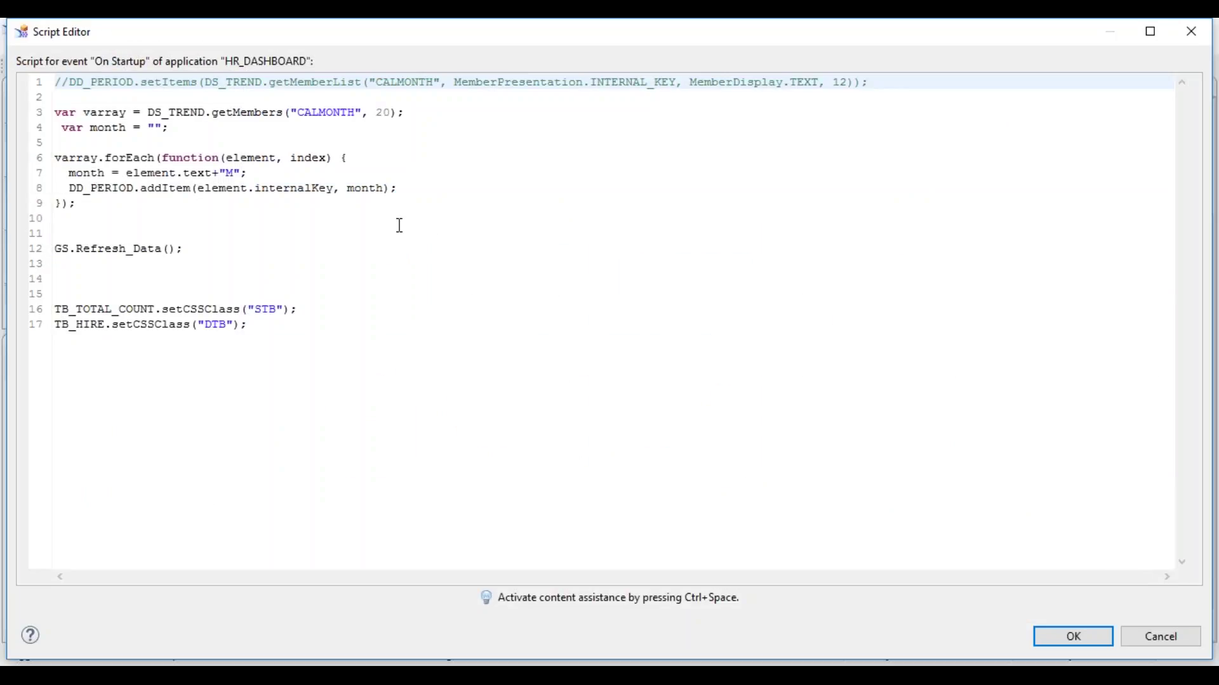
pyautogui.click(379, 115)
pyautogui.moveTo(378, 115); pyautogui.dragTo(392, 116)
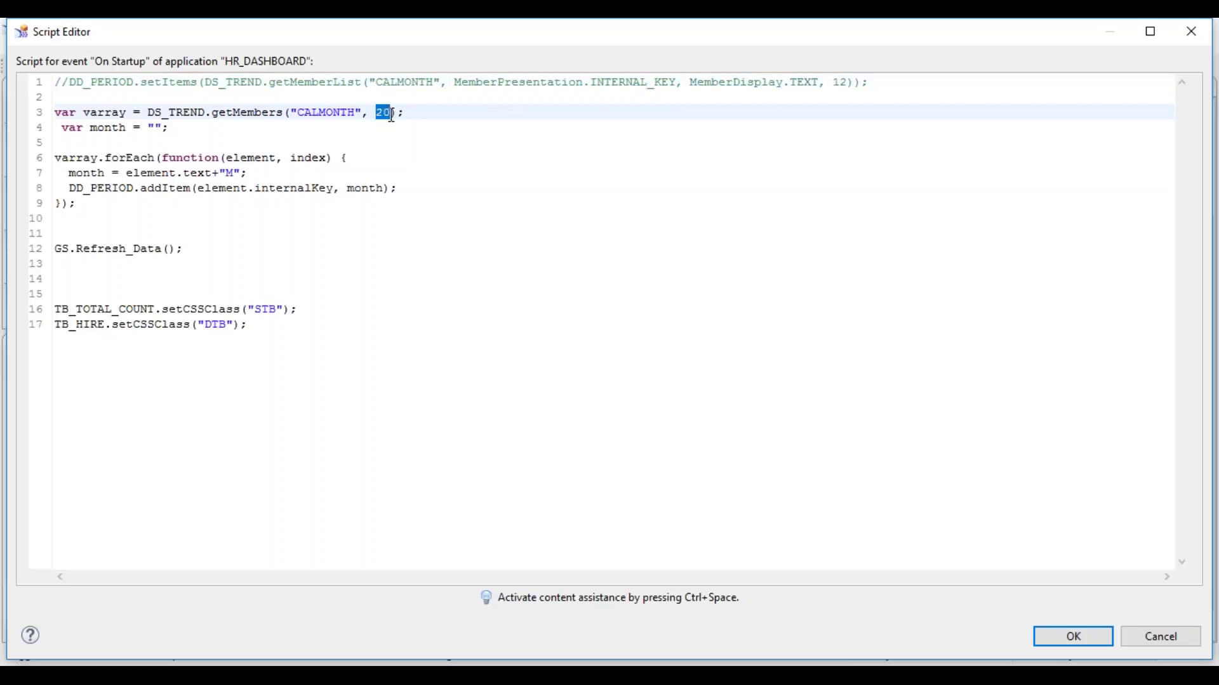
pyautogui.write('500')
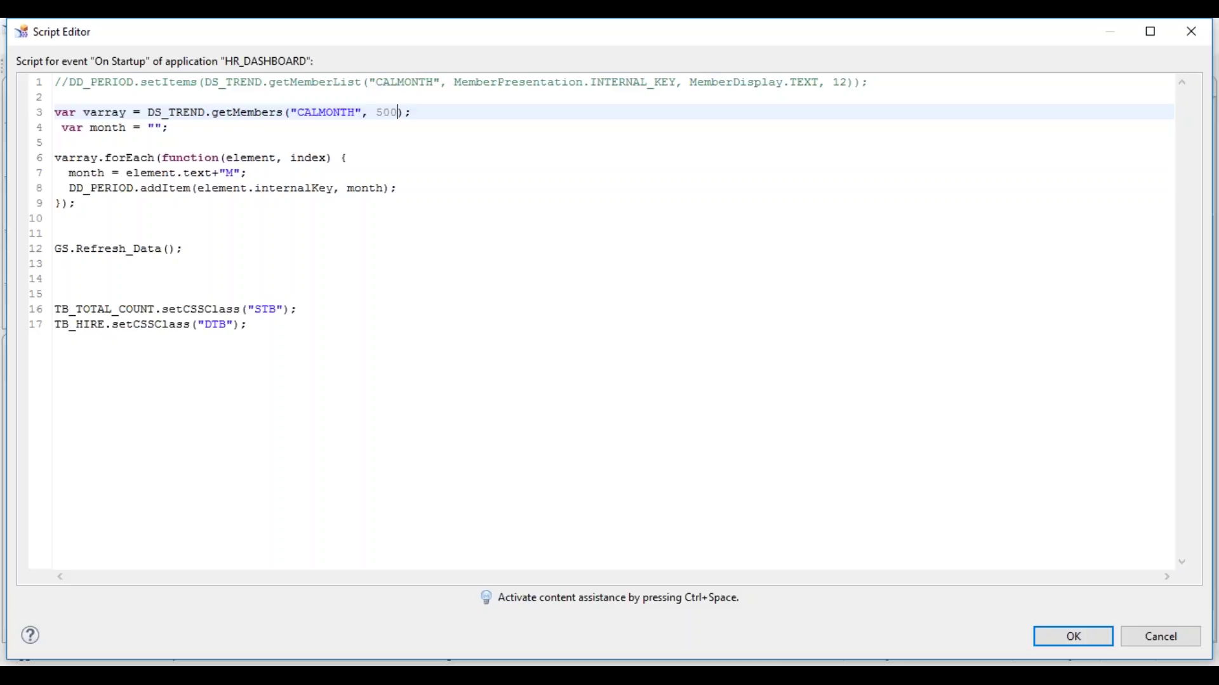
pyautogui.write('0')
pyautogui.hotkey('shift', 'Left')
pyautogui.hotkey('shift', 'Left')
pyautogui.hotkey('shift', 'Left')
pyautogui.hotkey('shift', 'Left')
# Review the month declaration and the forEach loop lines, and confirm the On Startup script
pyautogui.click(169, 128)
pyautogui.click(56, 142)
pyautogui.press('Down')
pyautogui.press('Down')
pyautogui.press('Down')
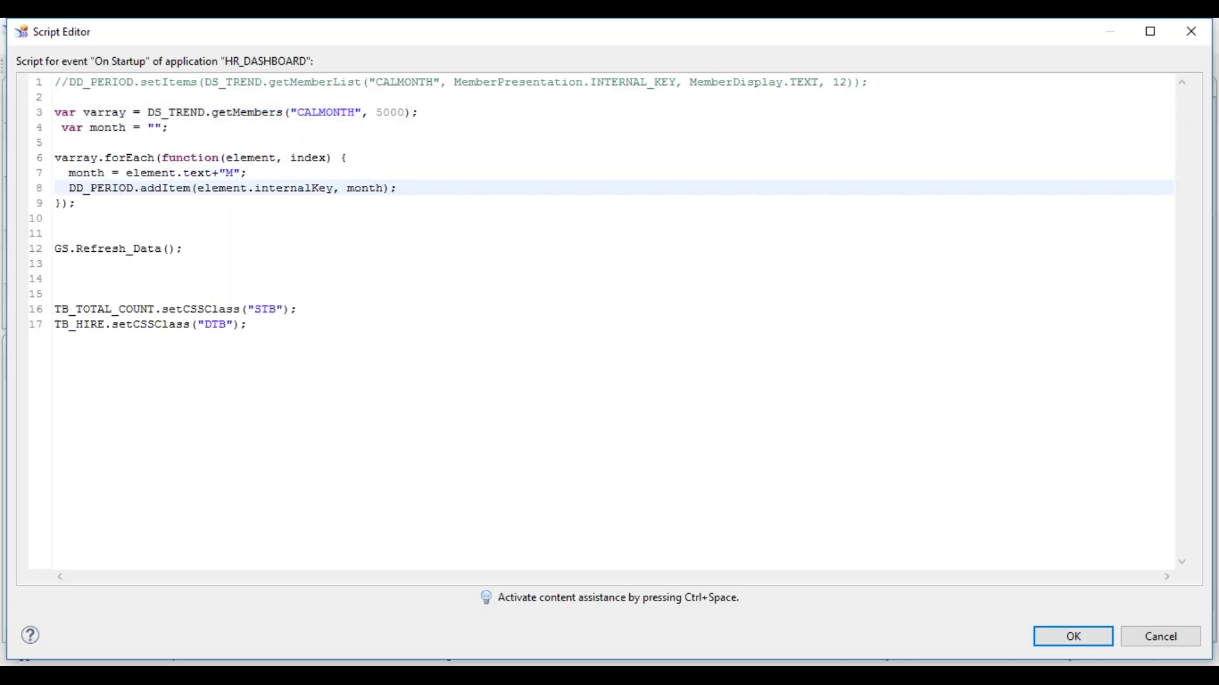
pyautogui.moveTo(377, 188); pyautogui.dragTo(255, 157)
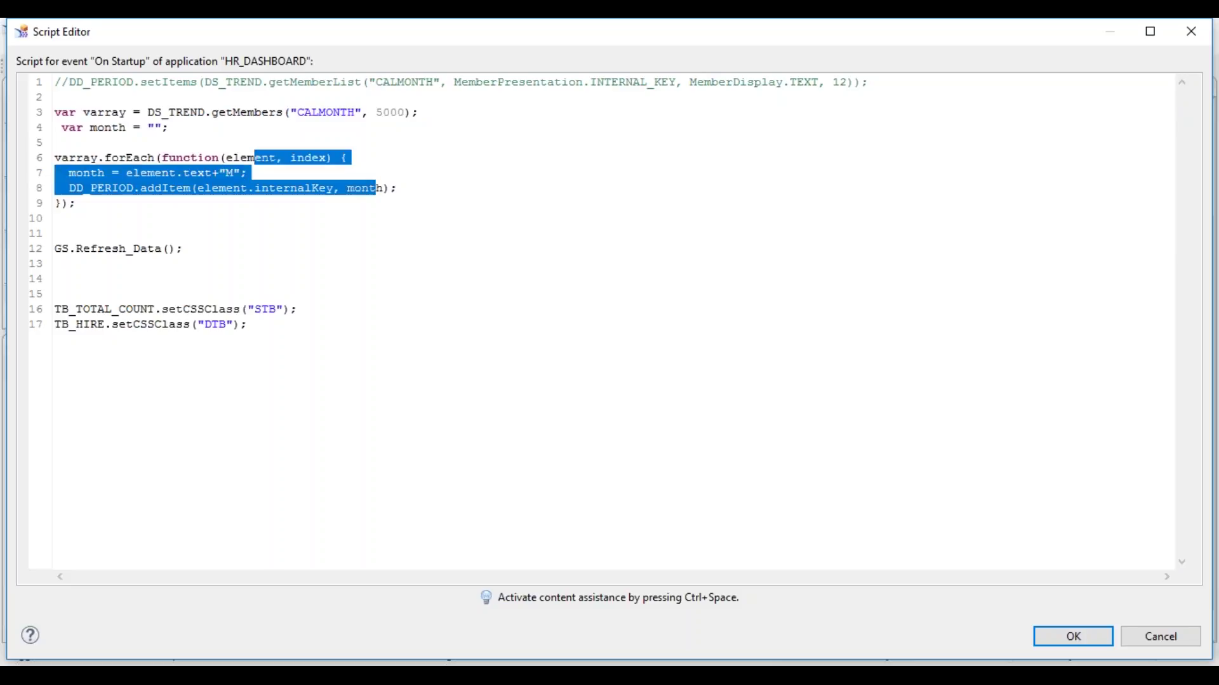
pyautogui.click(248, 173)
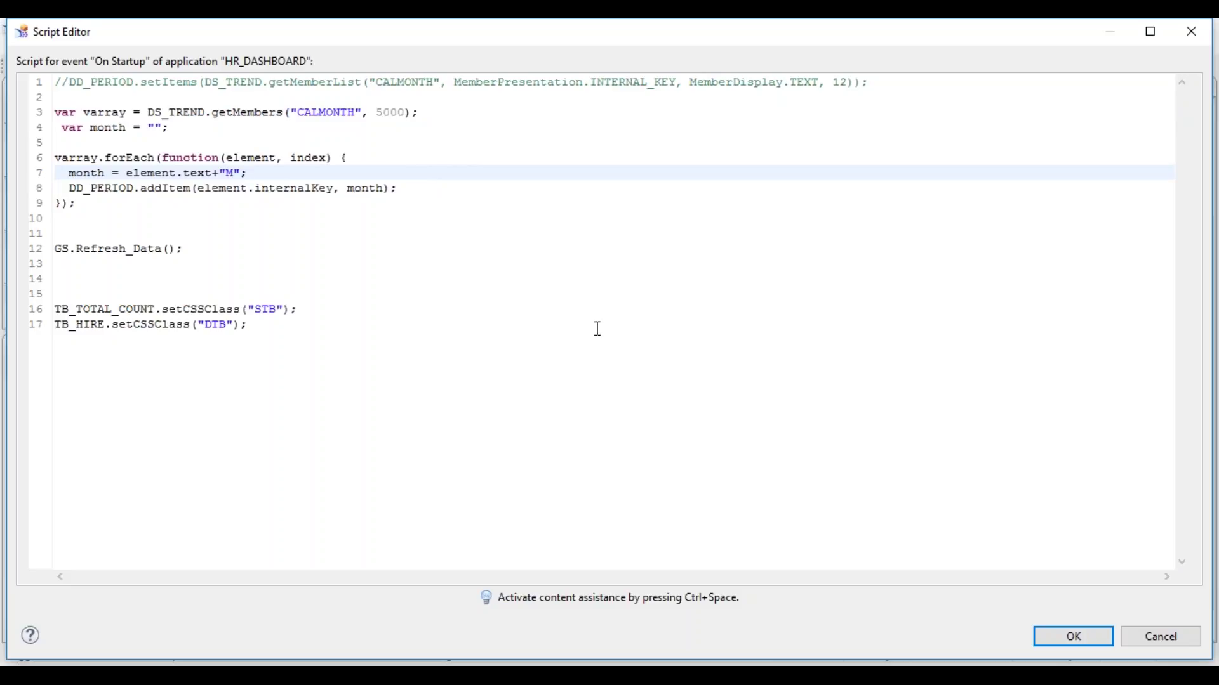
pyautogui.click(1076, 641)
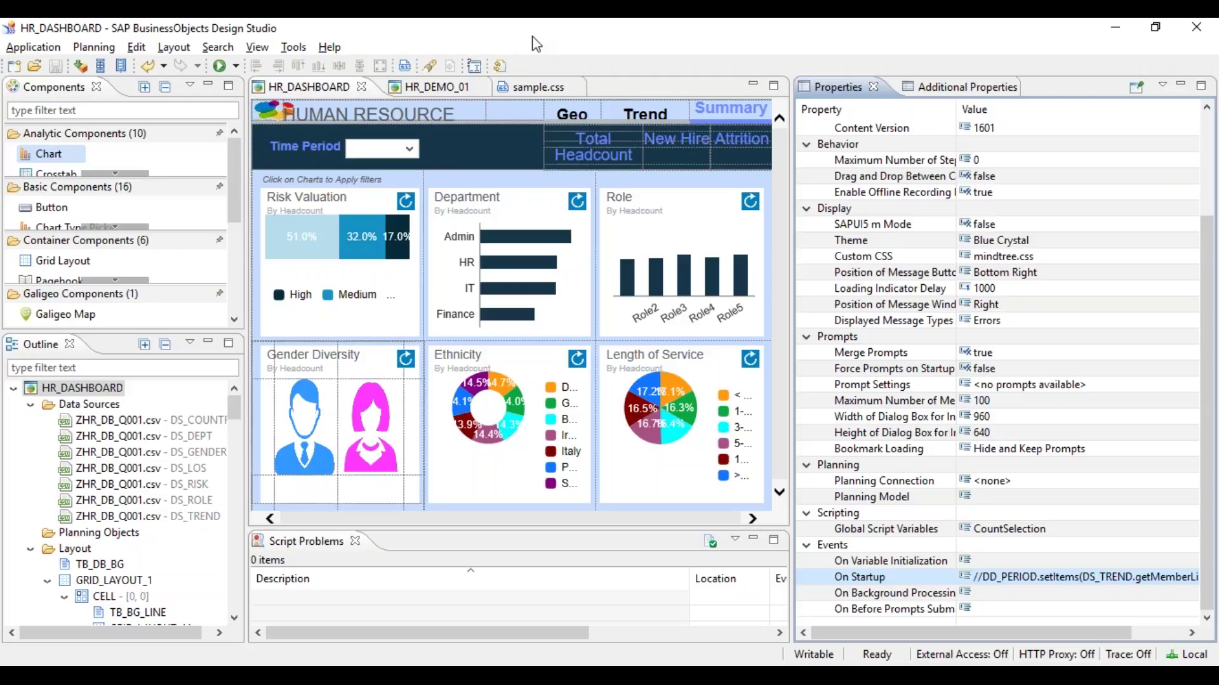
# Examine the color, font-size and font-weight rules in the CSS style of TB_TOTAL_HEADCOUNT_TITLE
pyautogui.click(591, 159)
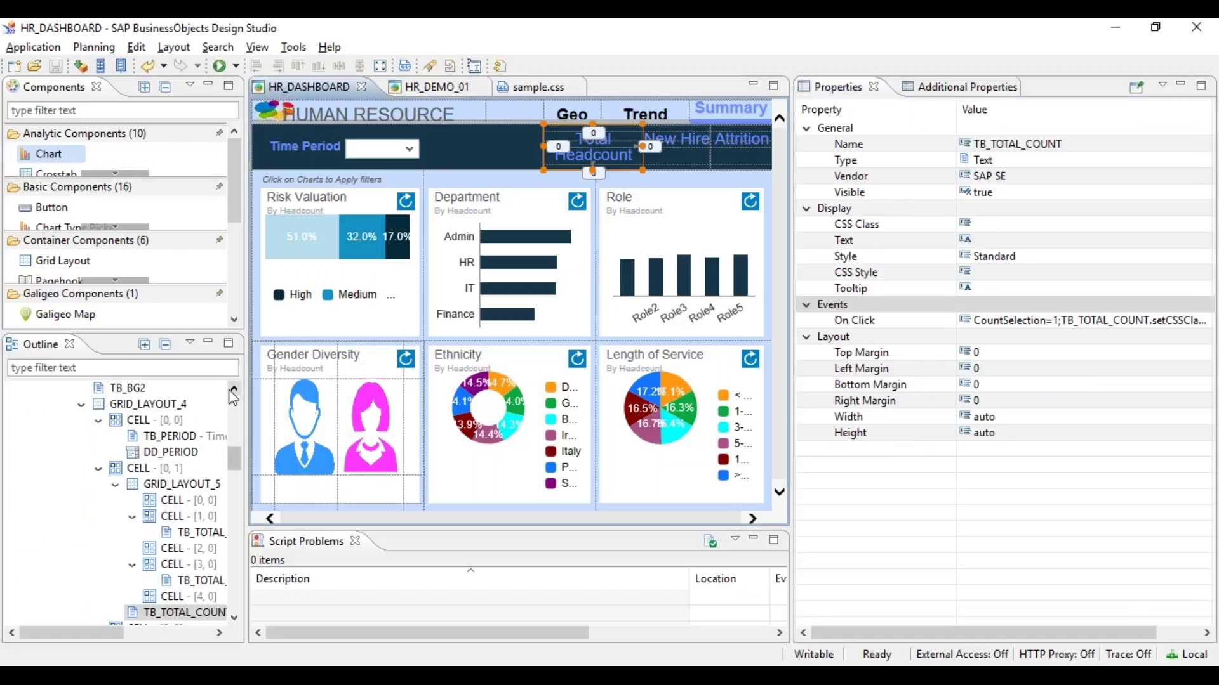
pyautogui.click(199, 534)
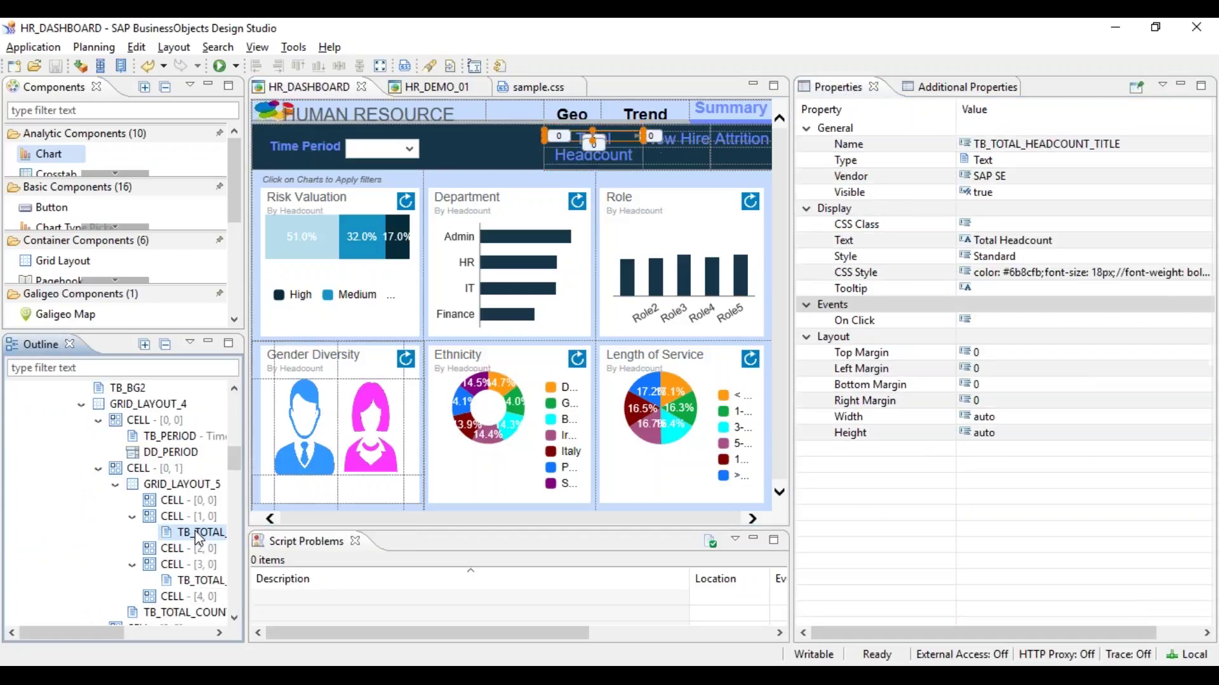
pyautogui.click(1202, 282)
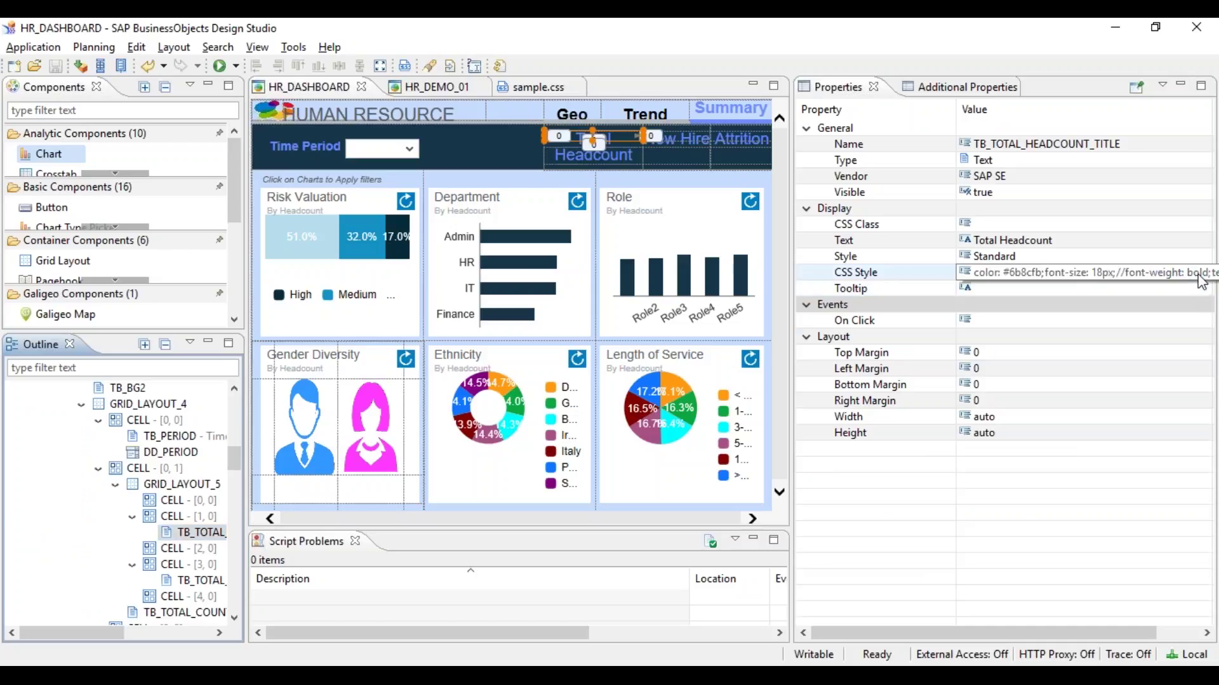
pyautogui.click(1201, 273)
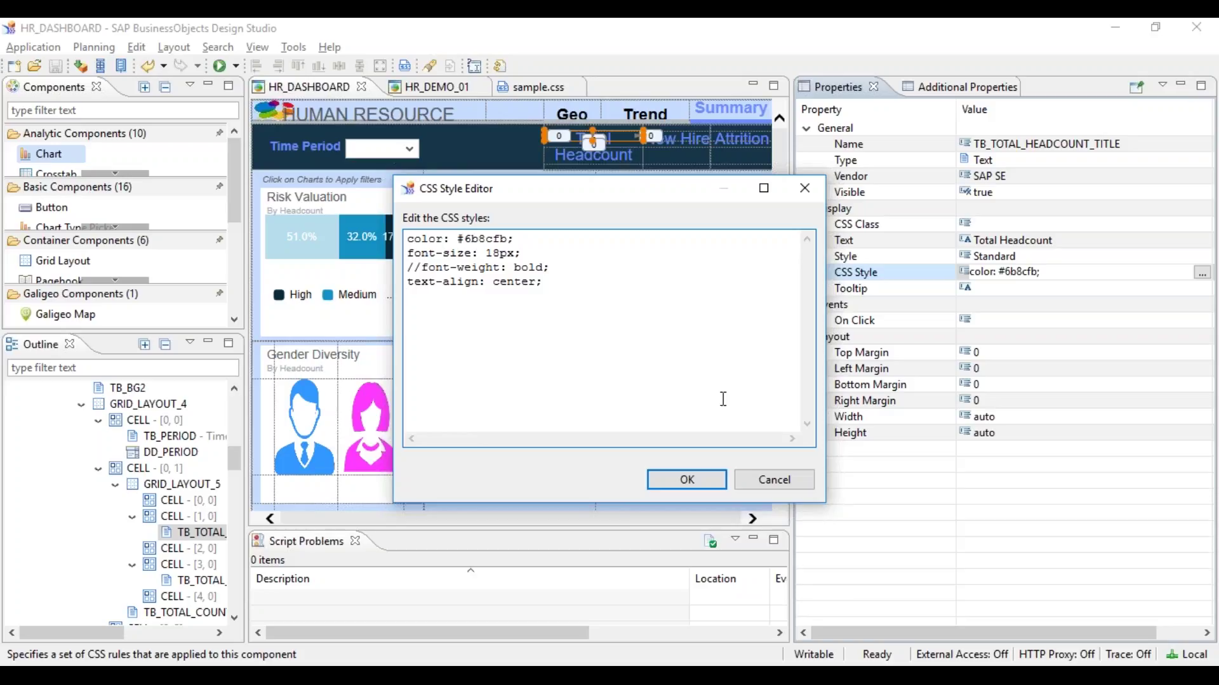
pyautogui.click(775, 482)
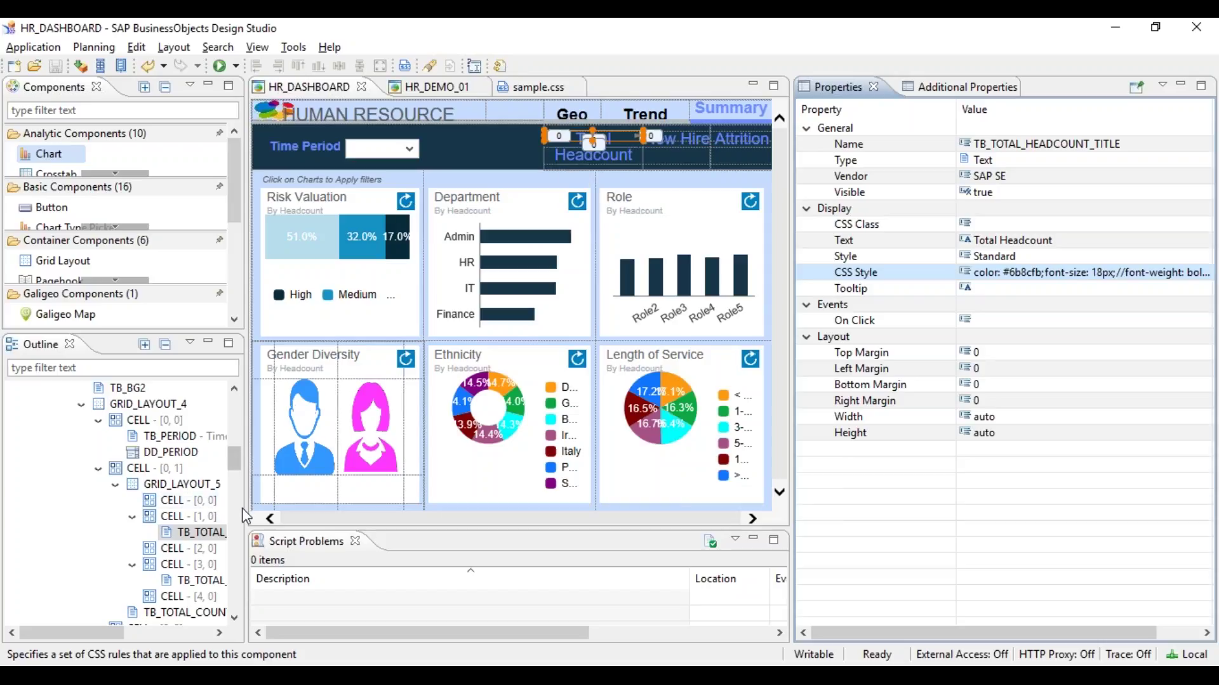
pyautogui.moveTo(246, 518); pyautogui.dragTo(427, 539)
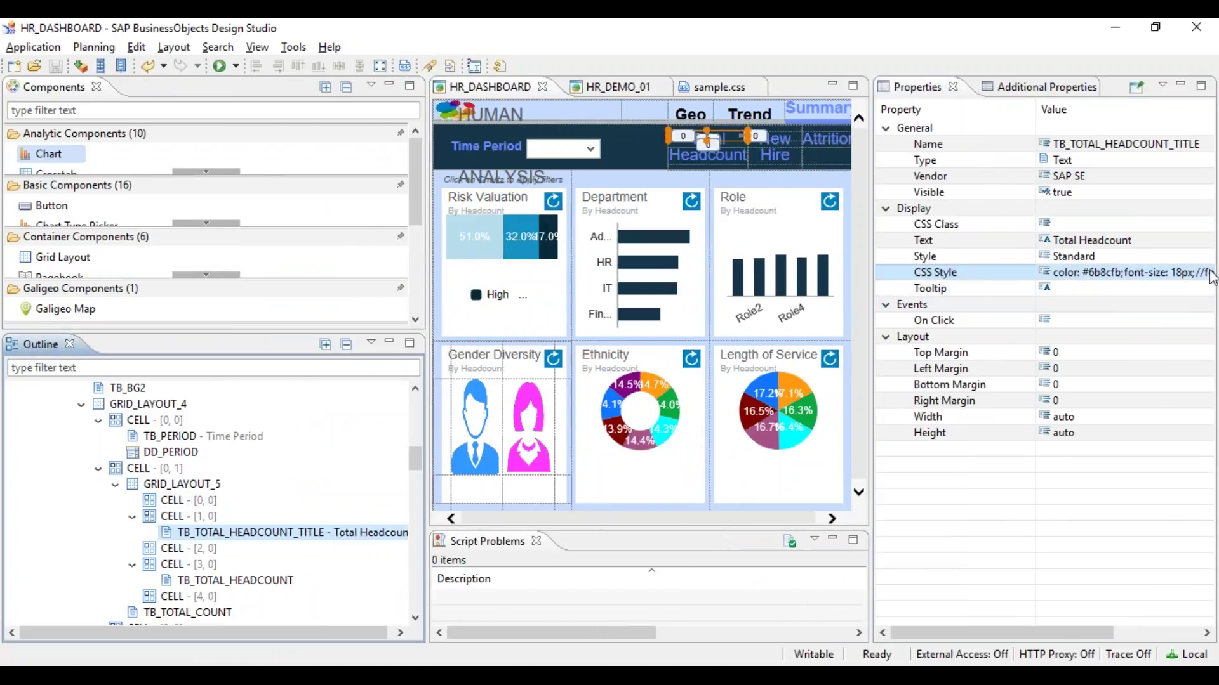
pyautogui.click(1208, 279)
pyautogui.click(1205, 273)
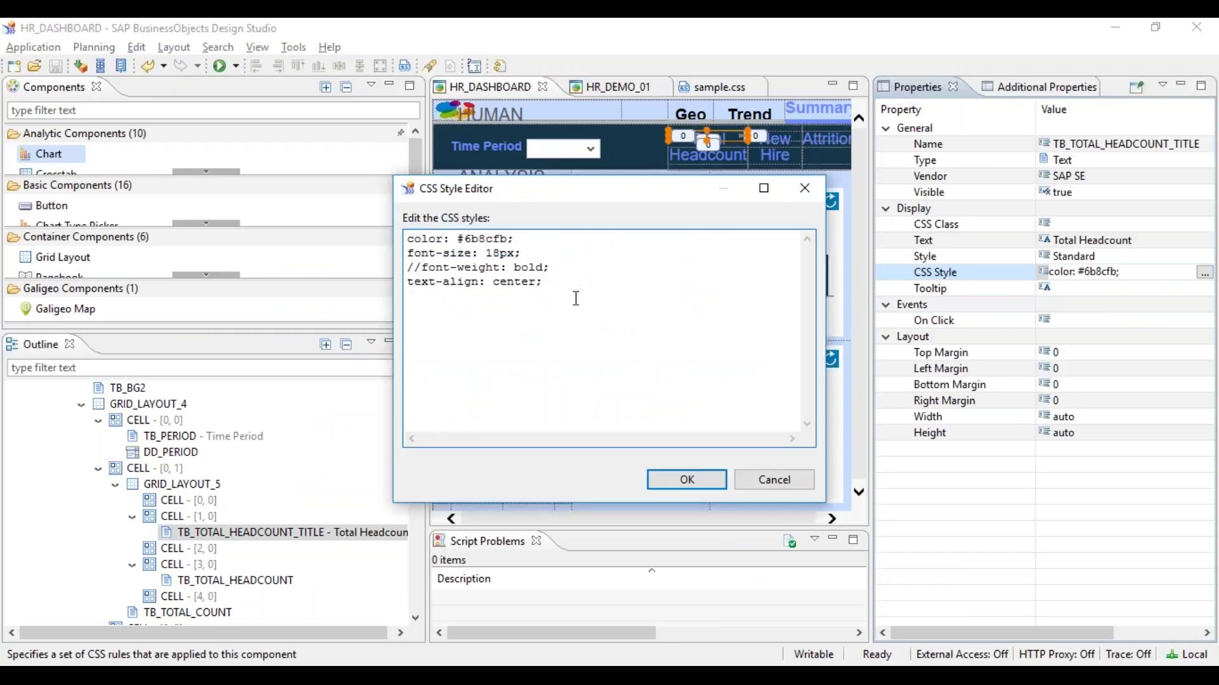
pyautogui.doubleClick(486, 238)
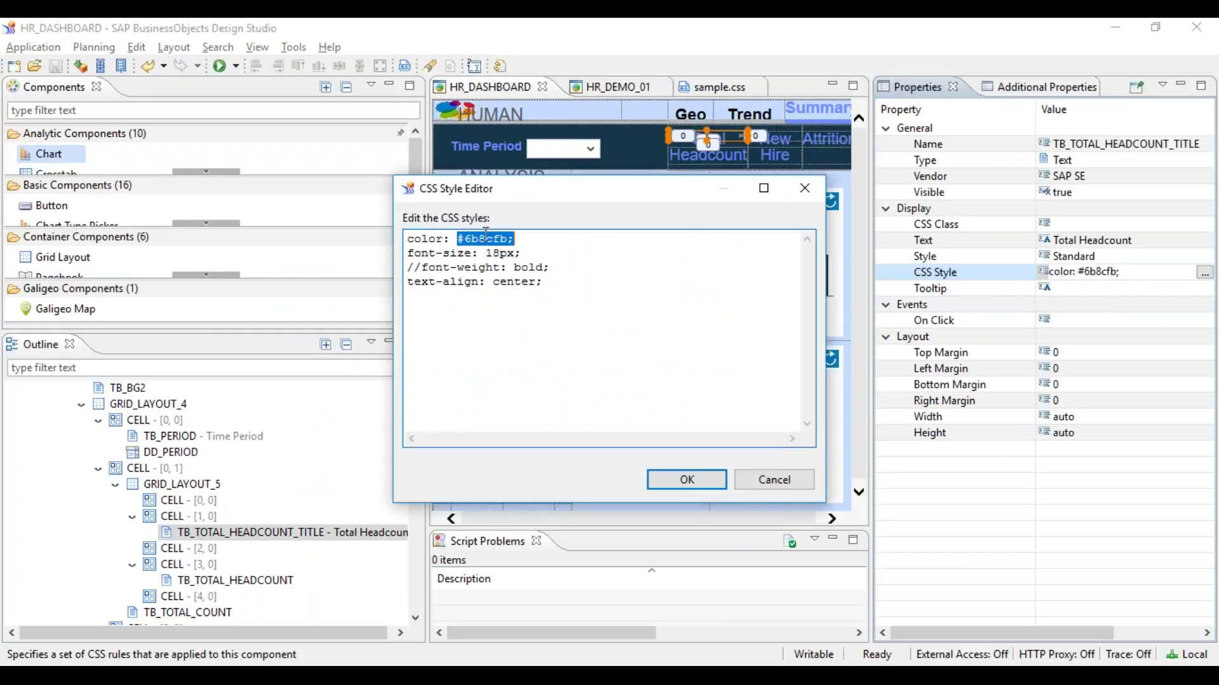
pyautogui.moveTo(494, 253); pyautogui.dragTo(502, 254)
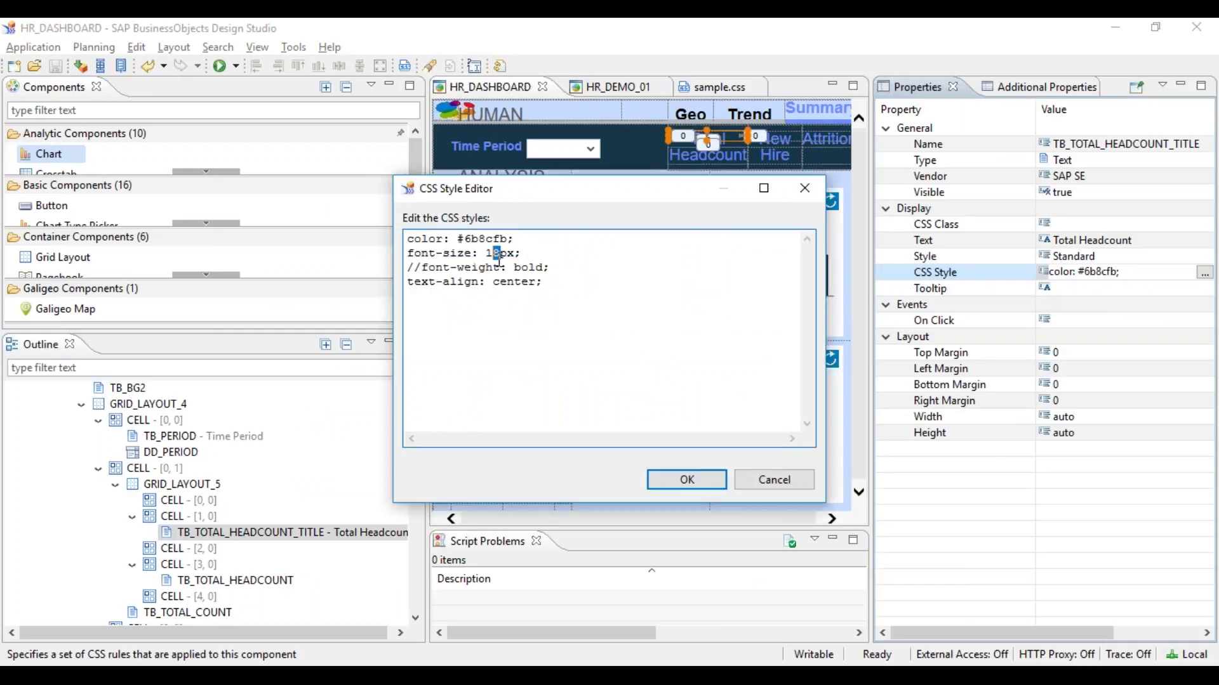
pyautogui.moveTo(414, 267); pyautogui.dragTo(552, 266)
pyautogui.click(552, 266)
# Set text-align to right in the CSS style of TB_TOTAL_HEADCOUNT_TITLE and confirm it
pyautogui.doubleClick(520, 285)
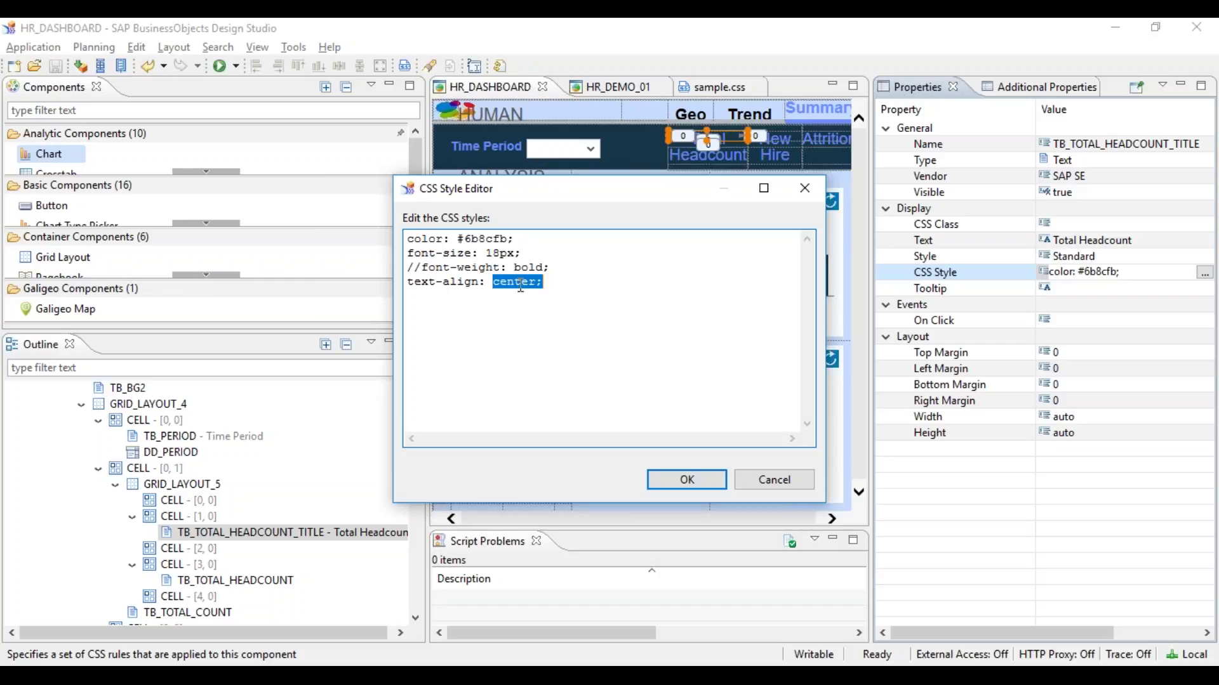
pyautogui.write('right')
pyautogui.click(687, 480)
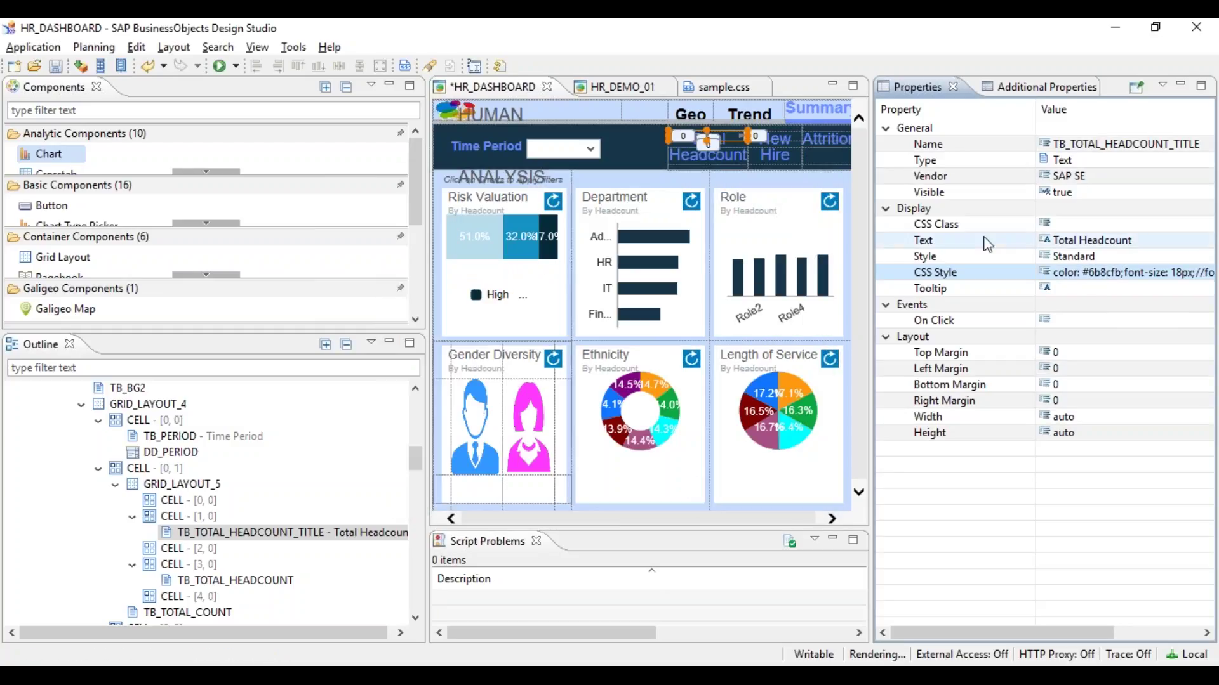
# Reopen the CSS style of TB_TOTAL_HEADCOUNT_TITLE and set text-align to center
pyautogui.click(1209, 273)
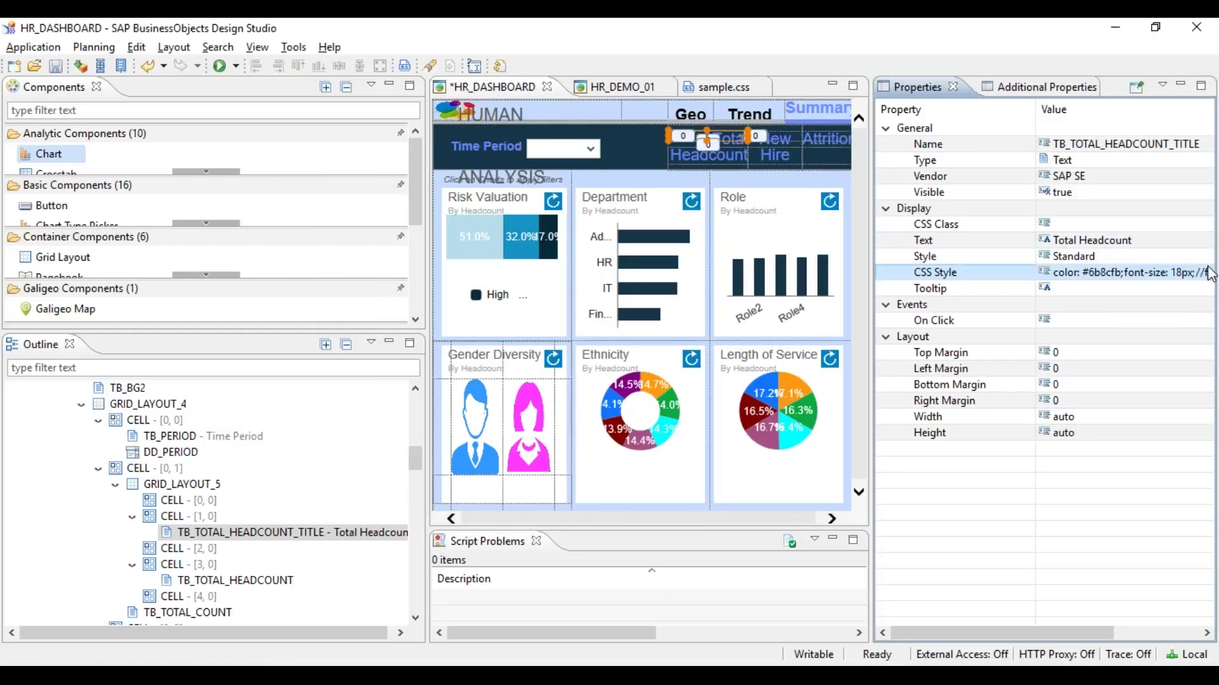
pyautogui.click(1205, 272)
pyautogui.doubleClick(515, 282)
pyautogui.write('center')
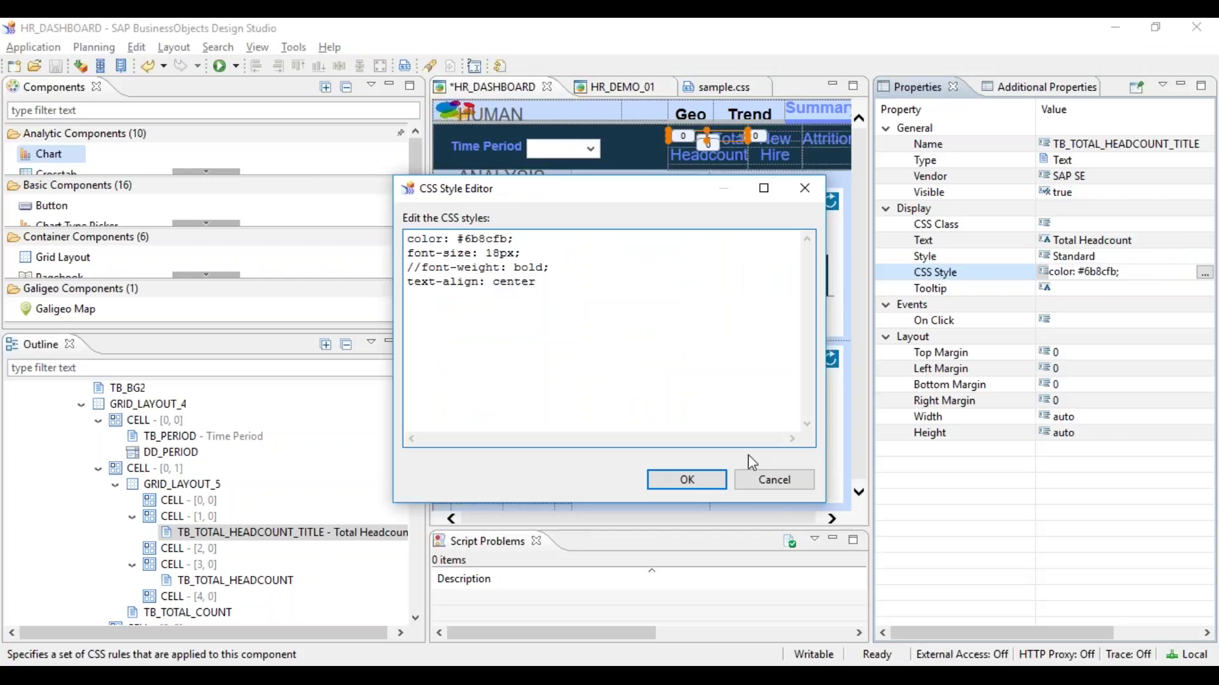
pyautogui.click(687, 480)
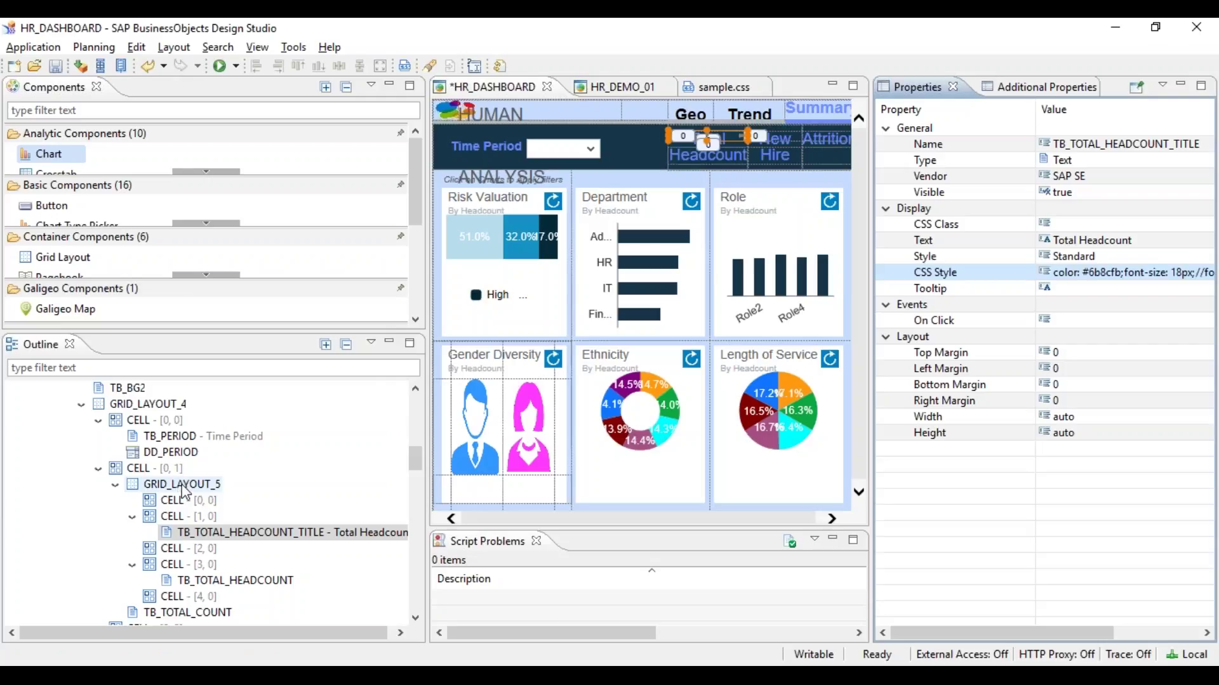
# Open HR_DASHBOARD's On Startup script and uncomment the DD_PERIOD.setItems line
pyautogui.click(181, 485)
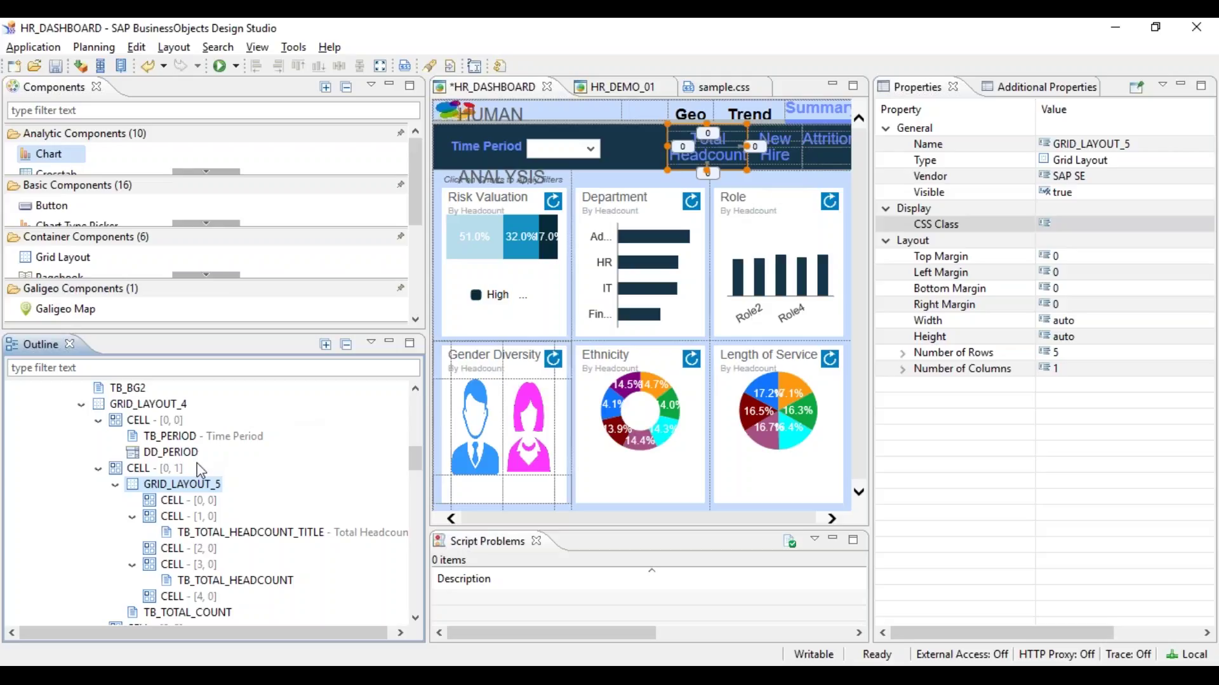
pyautogui.moveTo(416, 456); pyautogui.dragTo(415, 397)
pyautogui.click(121, 388)
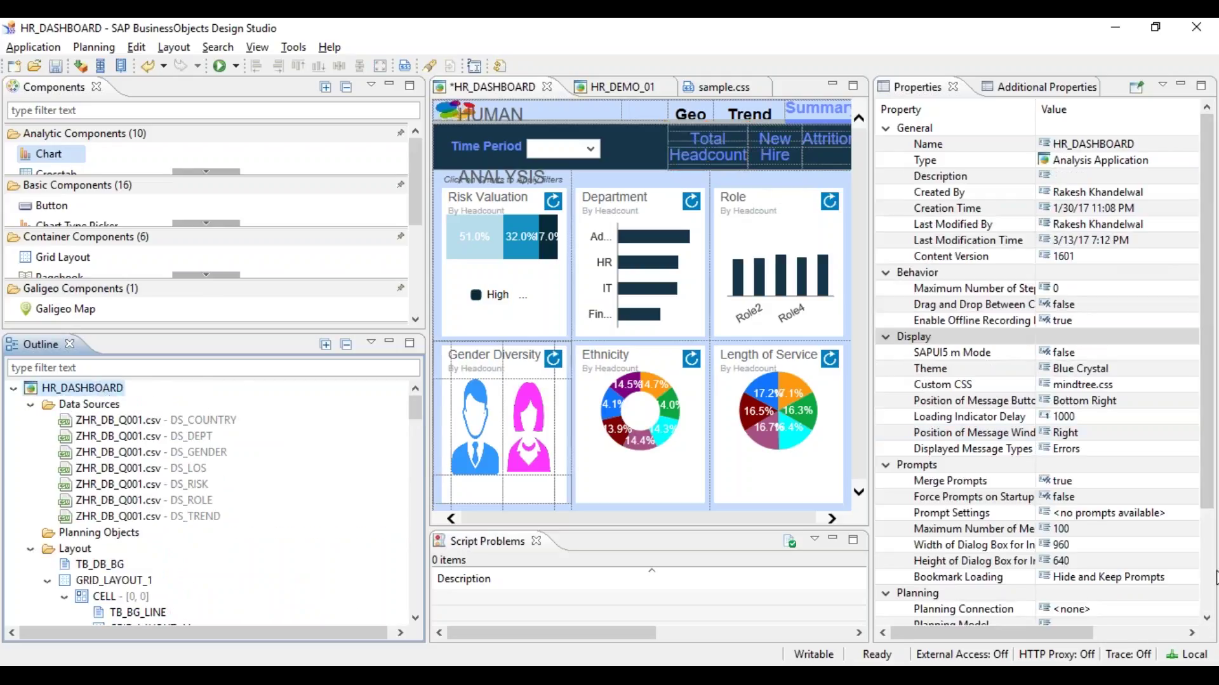
pyautogui.click(1206, 583)
pyautogui.click(1178, 579)
pyautogui.click(1189, 577)
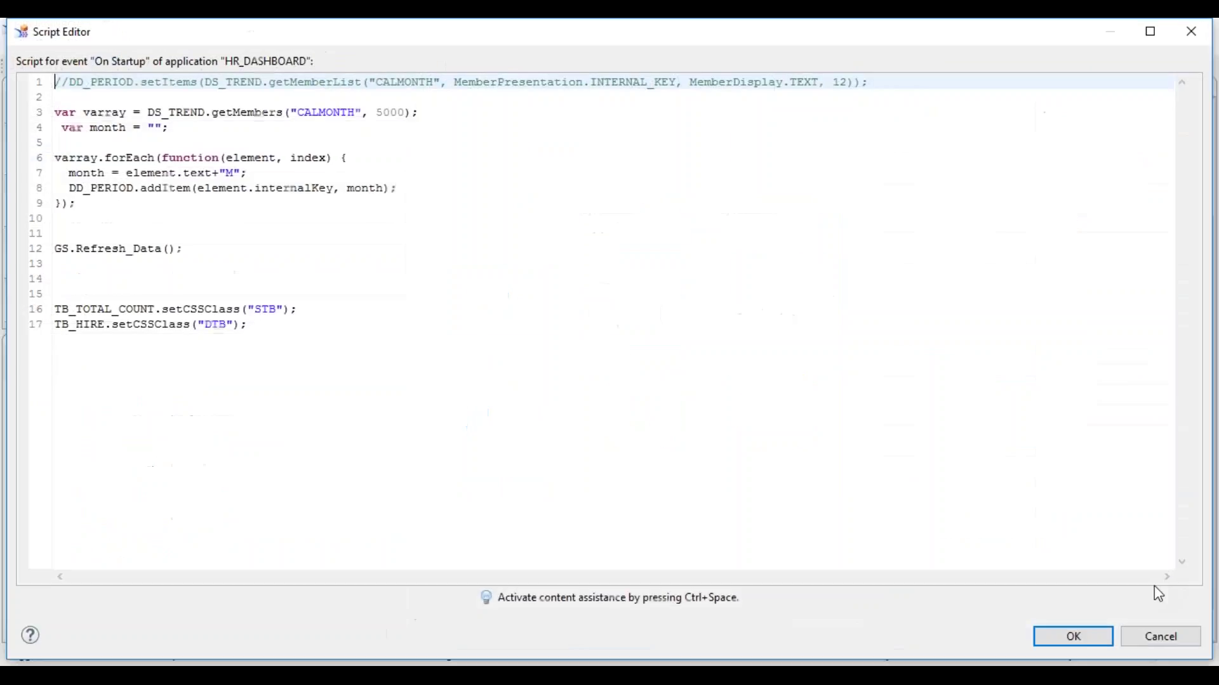
pyautogui.click(55, 82)
pyautogui.press('Delete')
pyautogui.press('Delete')
# Delete the varray and month declarations and the forEach loop from the On Startup script, and confirm it
pyautogui.press('Down')
pyautogui.hotkey('shift', 'Down')
pyautogui.hotkey('shift', 'Down')
pyautogui.hotkey('shift', 'Down')
pyautogui.hotkey('shift', 'Down')
pyautogui.hotkey('shift', 'Down')
pyautogui.hotkey('shift', 'Down')
pyautogui.hotkey('shift', 'Down')
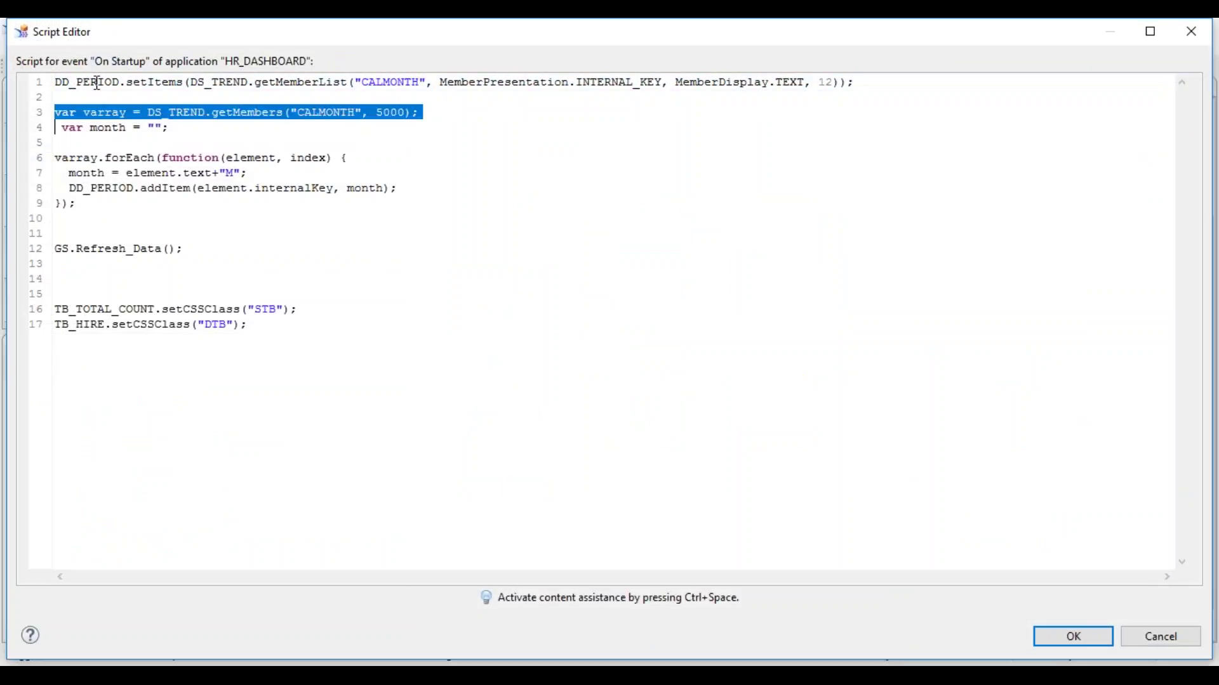
pyautogui.press('Delete')
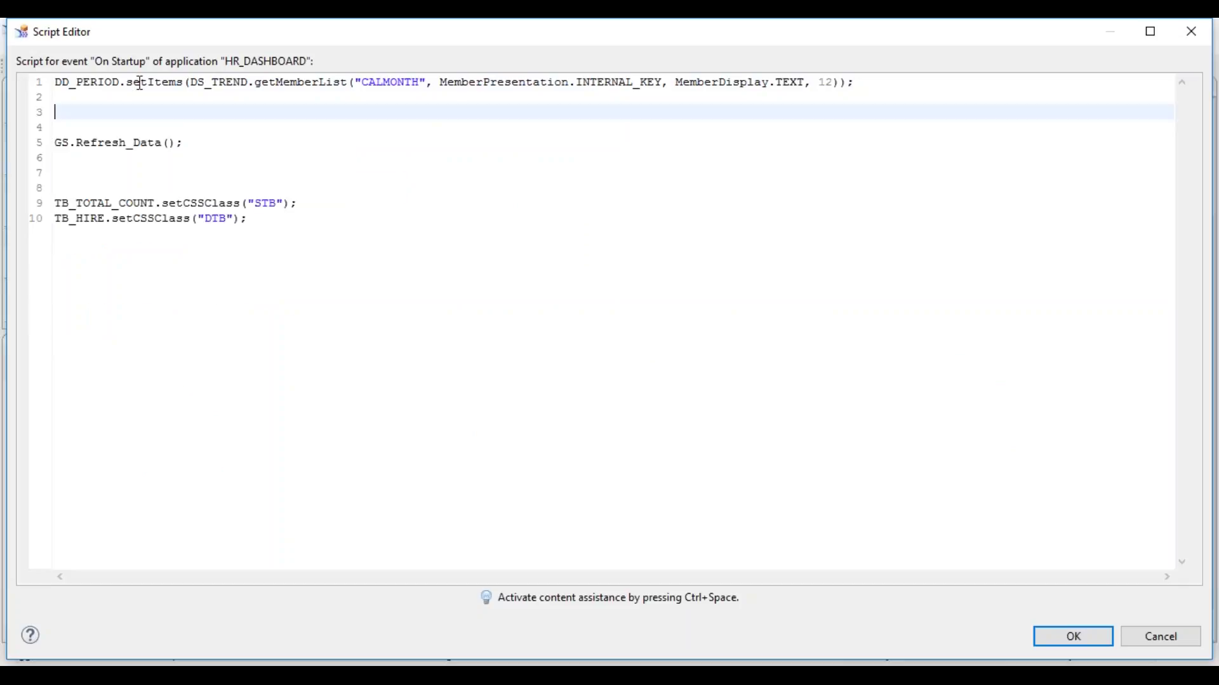
pyautogui.click(1098, 637)
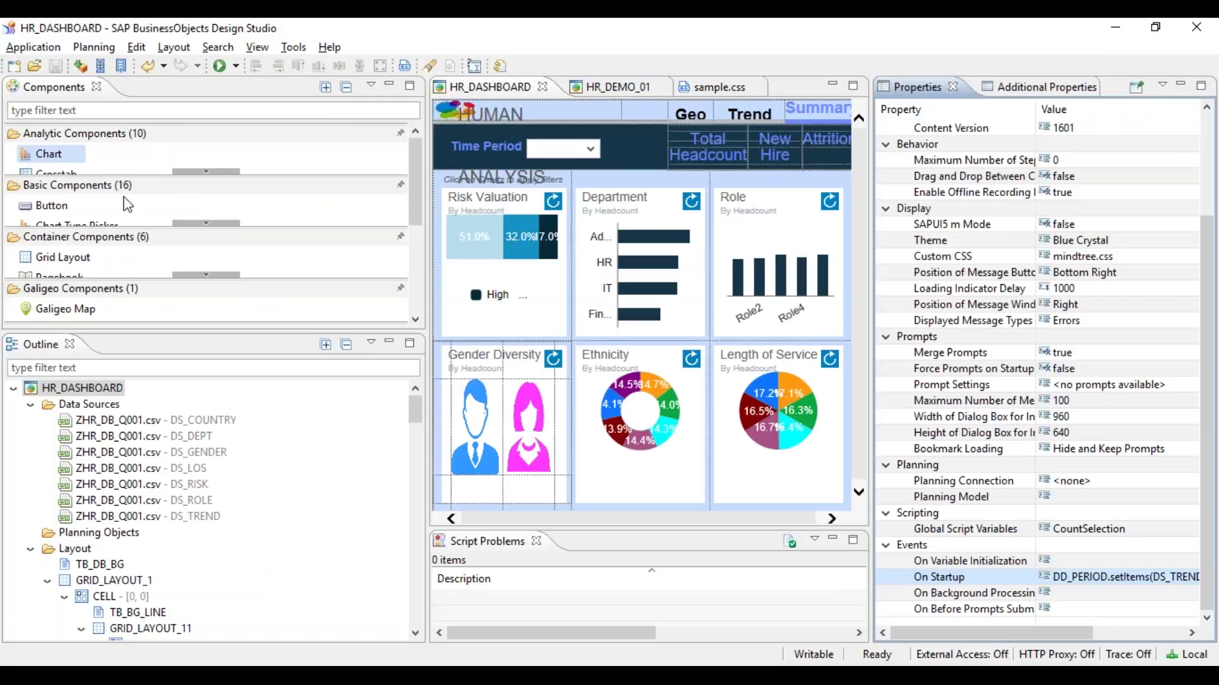
# Reopen the On Startup script and insert two blank lines below the DD_PERIOD.setItems line
pyautogui.click(1181, 577)
pyautogui.click(1189, 577)
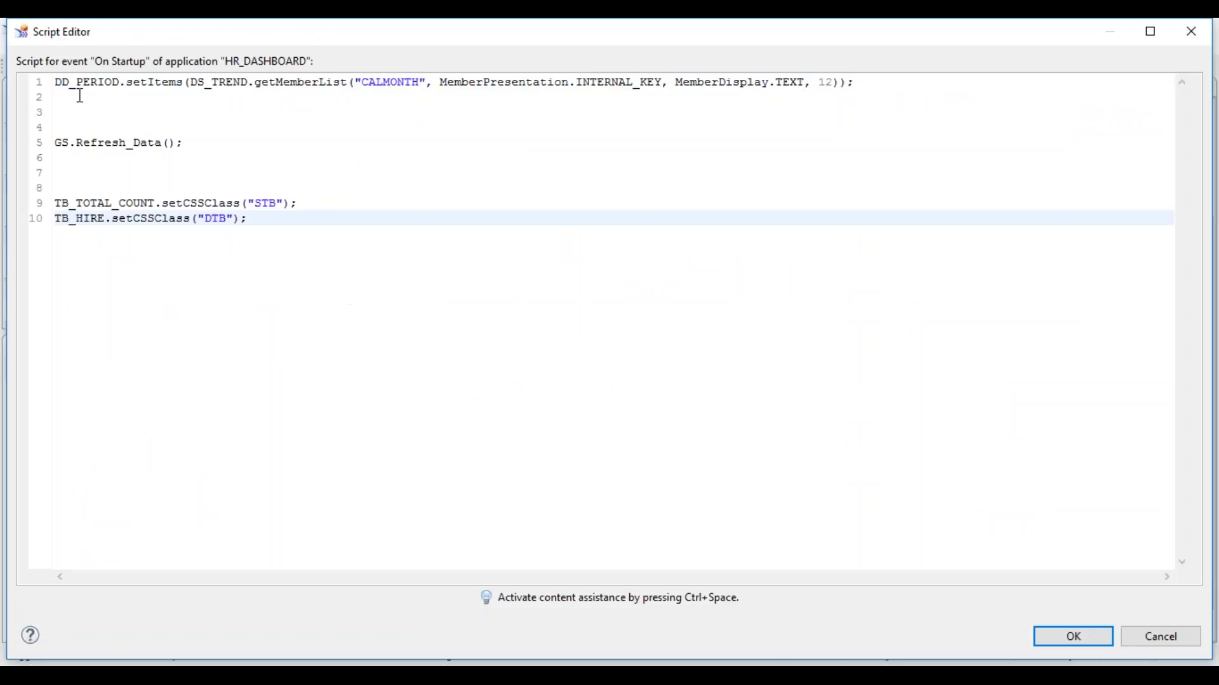
pyautogui.click(60, 85)
pyautogui.write('//')
pyautogui.press('BackSpace')
pyautogui.press('BackSpace')
pyautogui.press('Down')
pyautogui.press('Return')
pyautogui.press('Return')
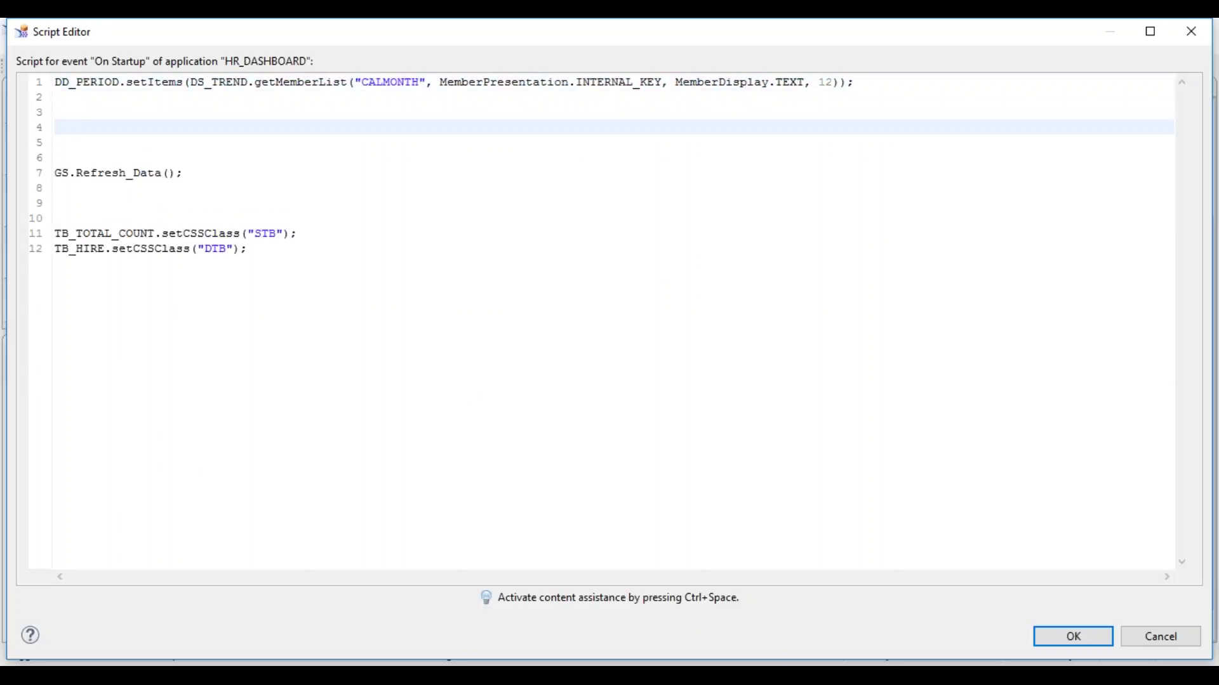
# Declare a variable varray below the setItems line and assign it a DS_TREND.getMembers call
pyautogui.write('var ')
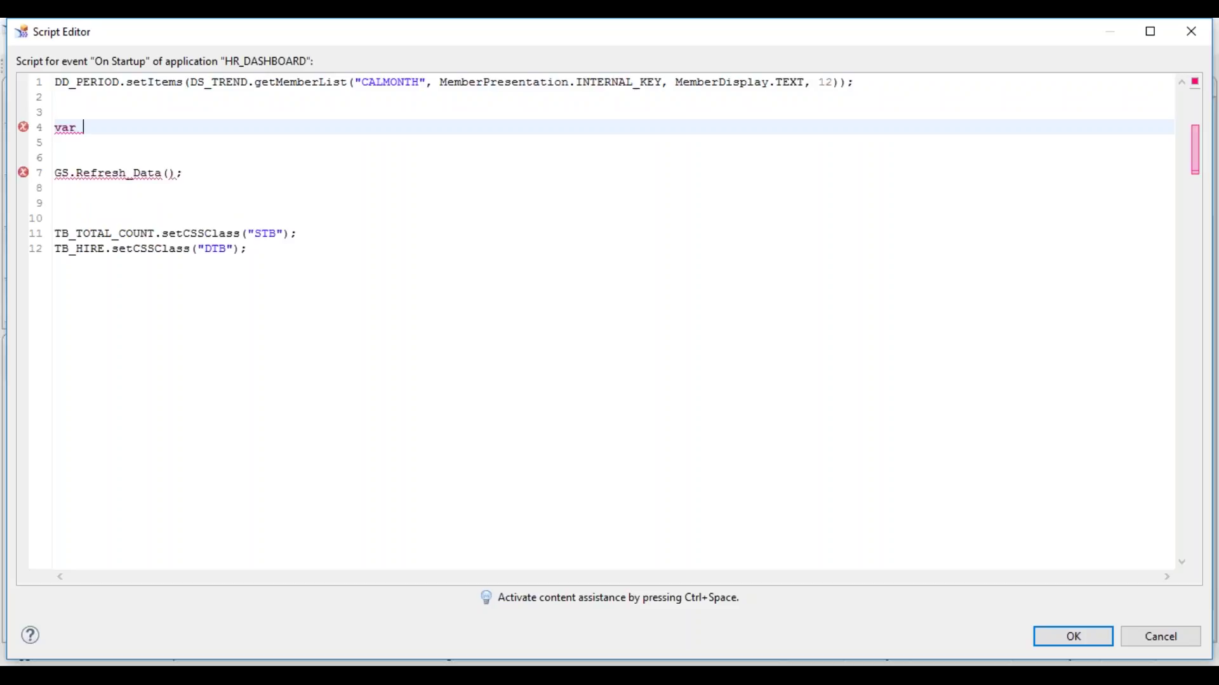
pyautogui.write('varray = DS_')
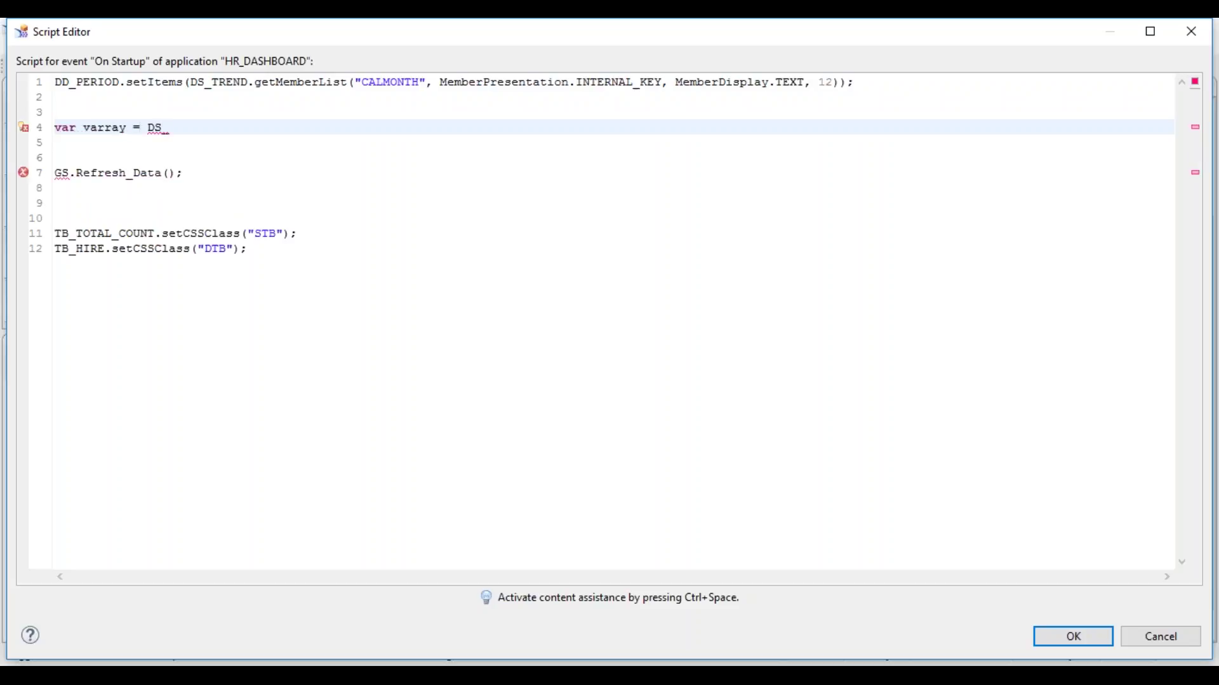
pyautogui.hotkey('ctrl', 'space')
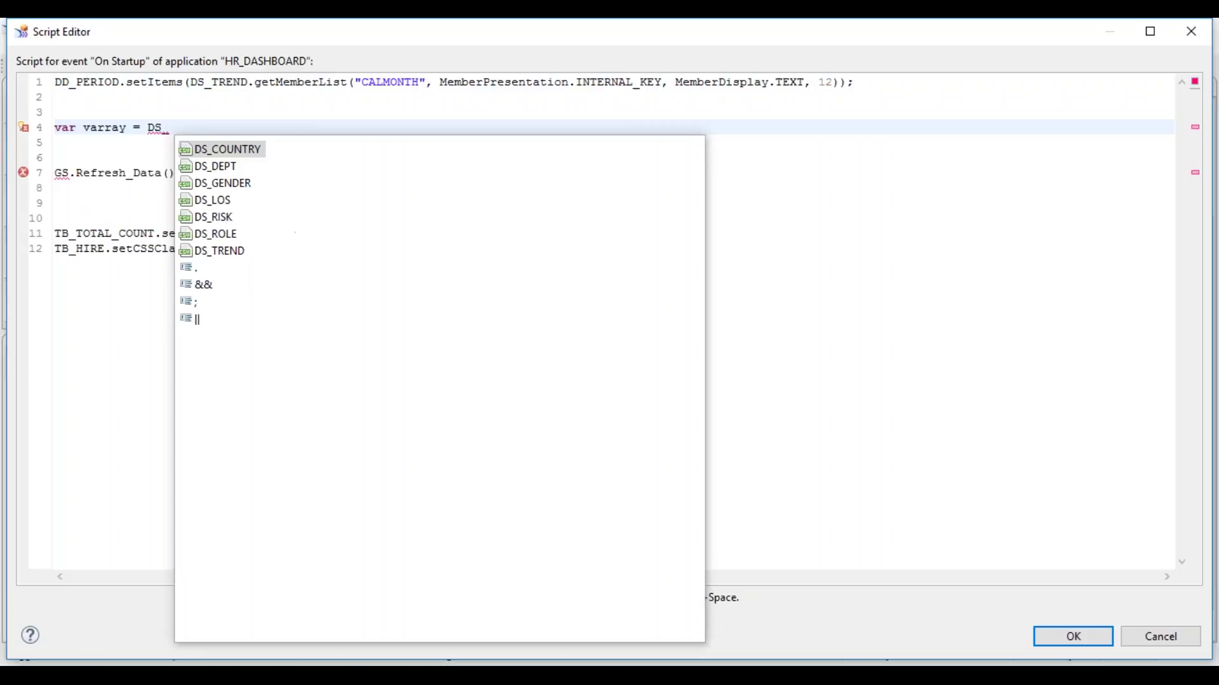
pyautogui.press('Down')
pyautogui.press('Down')
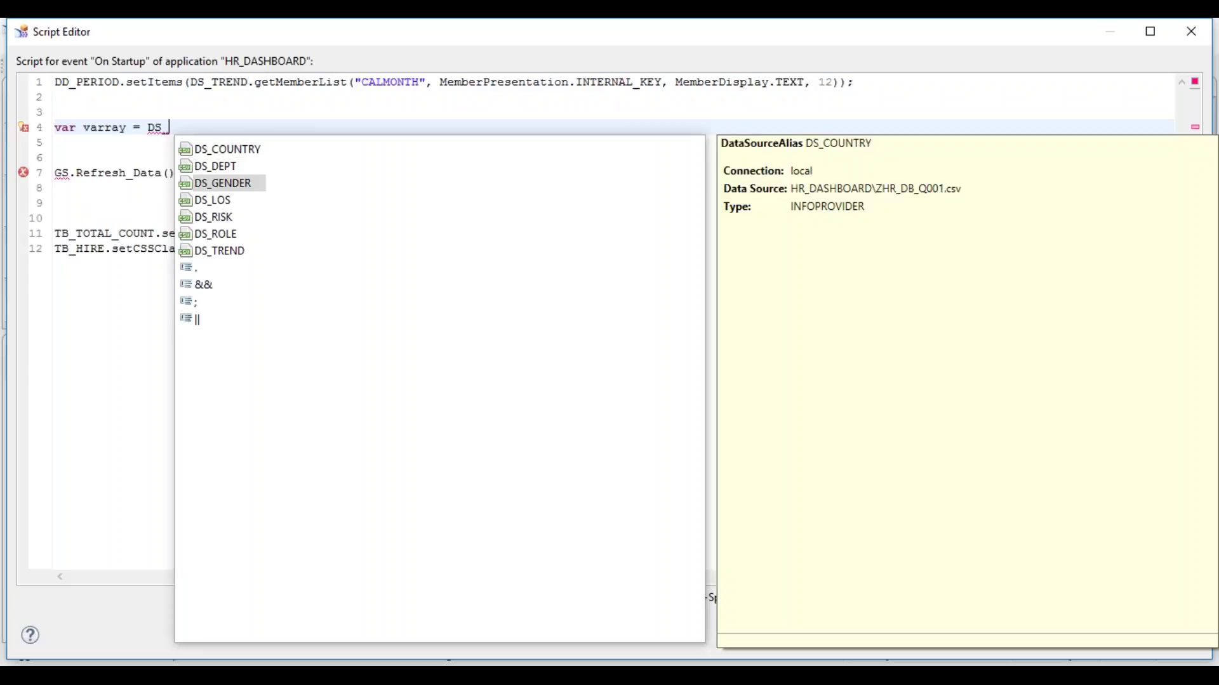
pyautogui.write('t')
pyautogui.press('Escape')
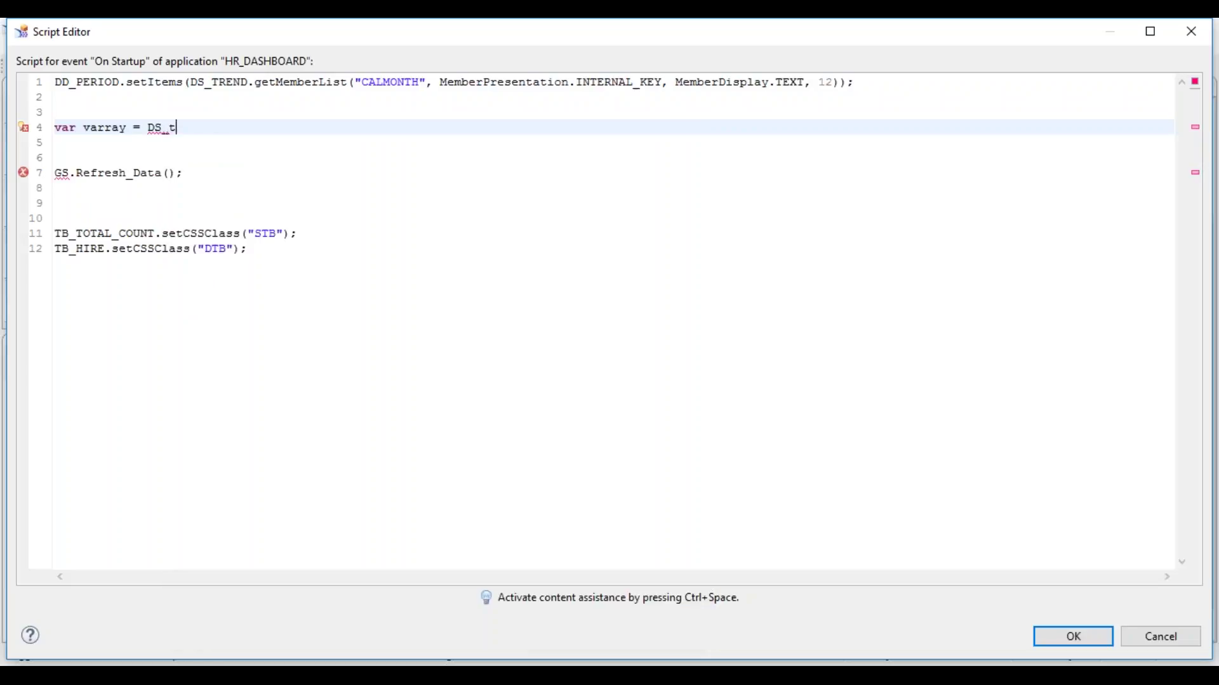
pyautogui.hotkey('ctrl', 'space')
pyautogui.write('.getMe')
pyautogui.hotkey('ctrl', 'space')
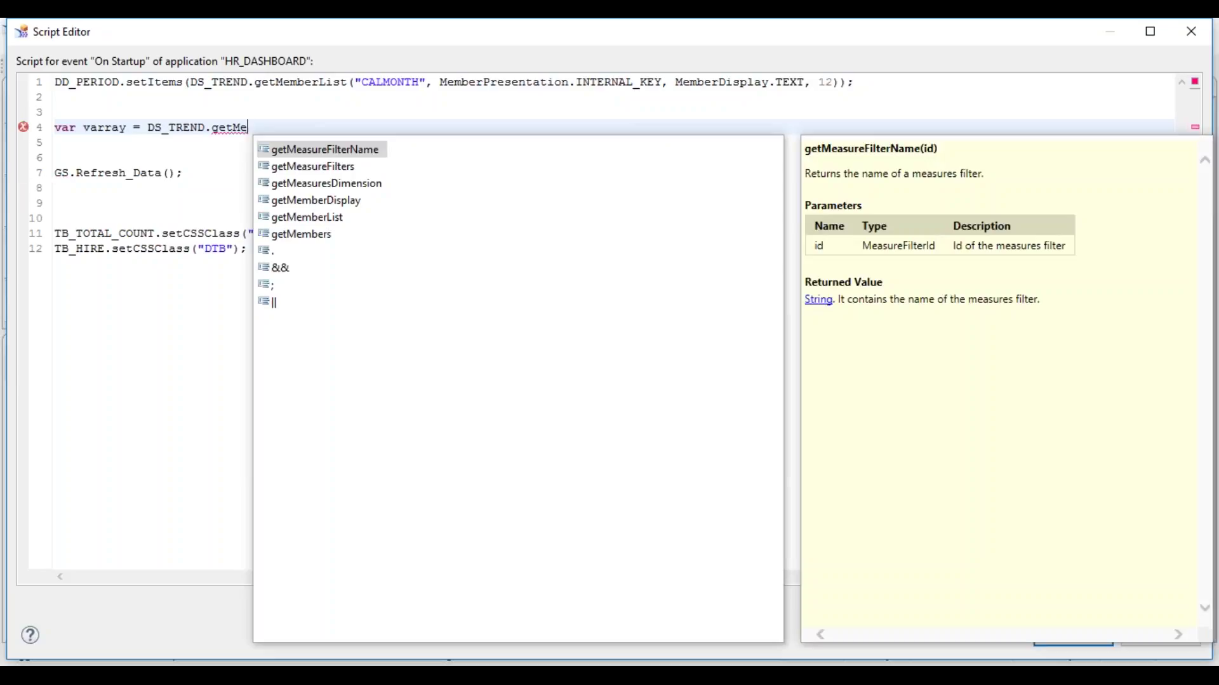
pyautogui.write('m')
pyautogui.click(362, 184)
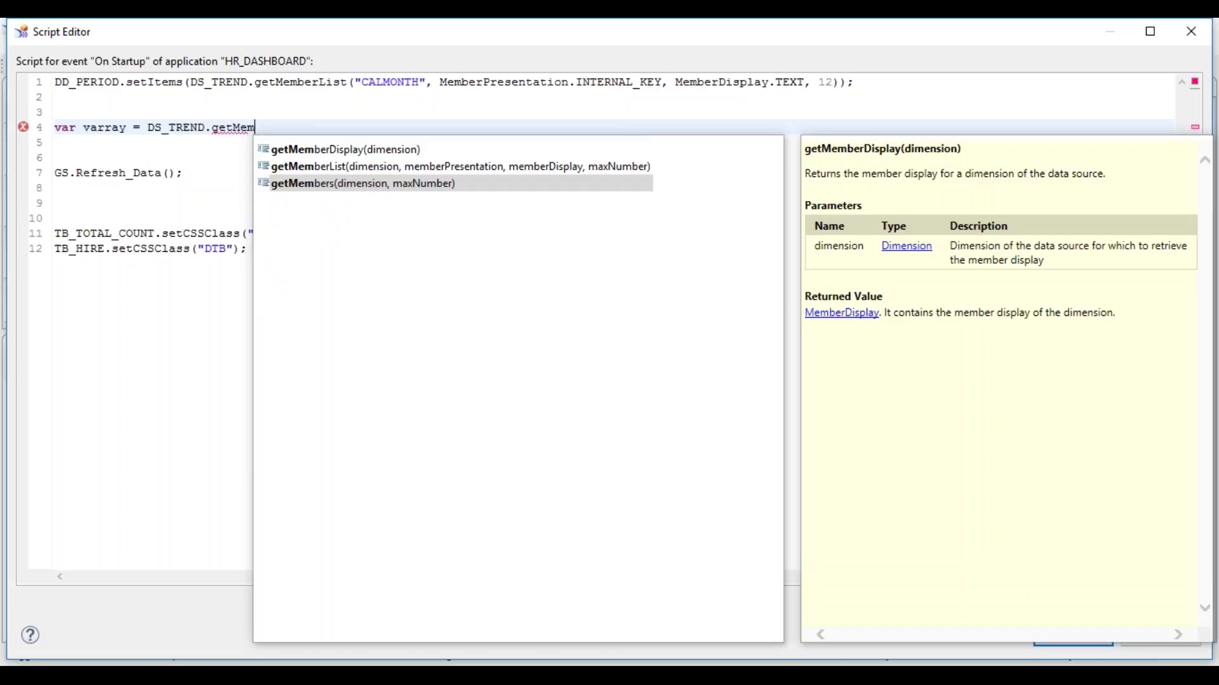
pyautogui.press('Return')
# Fill the getMembers call with "CALMONTH" as dimension and 20 as maximum number, ending the statement with a semicolon
pyautogui.hotkey('ctrl', 'space')
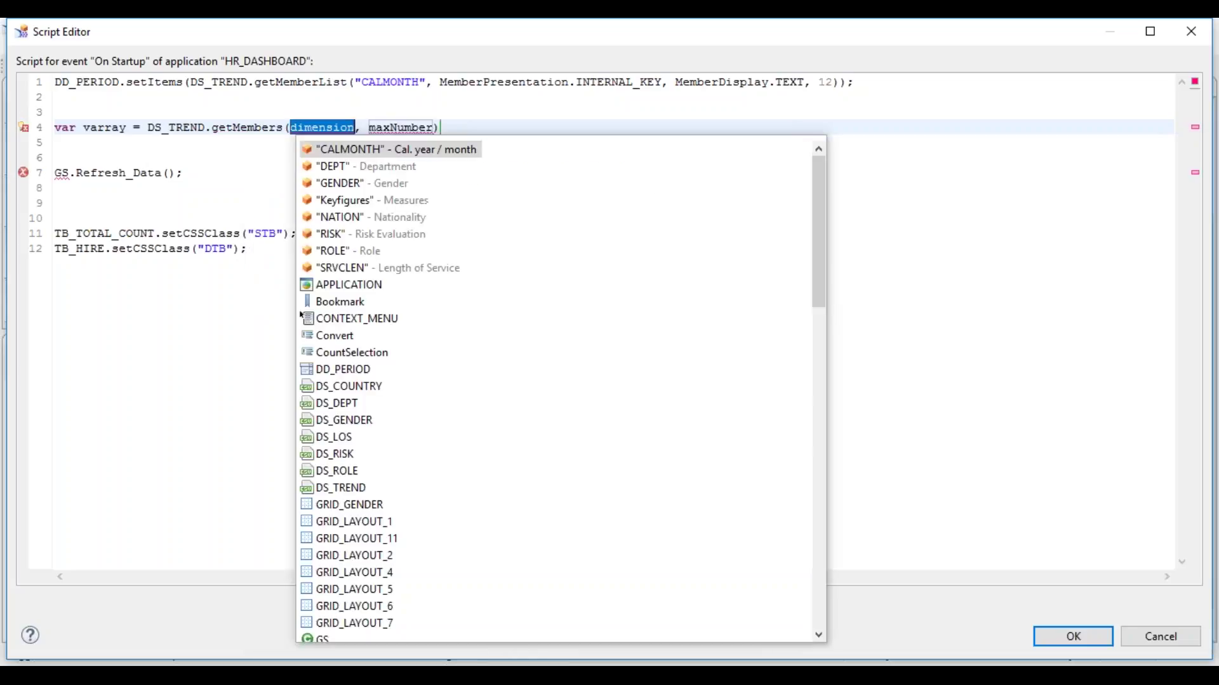
pyautogui.doubleClick(372, 150)
pyautogui.press('Tab')
pyautogui.write('20;')
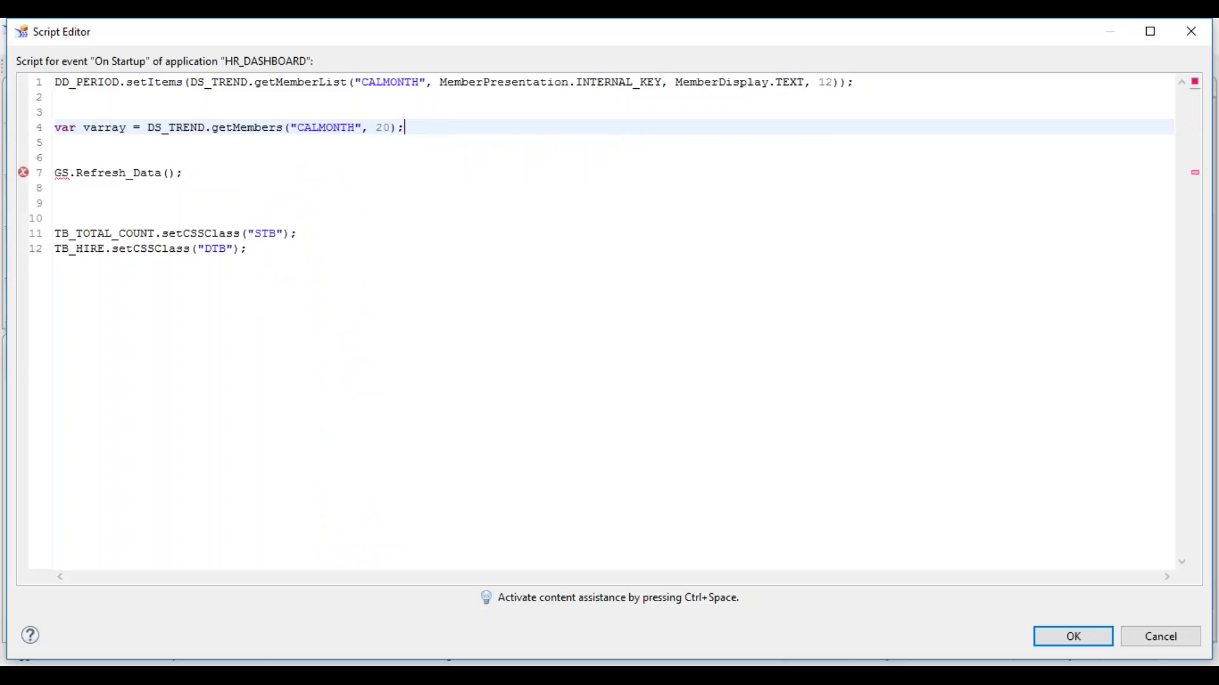
# Insert a forEach loop over varray below its declaration using the foreach code template
pyautogui.press('Return')
pyautogui.press('Return')
pyautogui.write('for')
pyautogui.hotkey('ctrl', 'space')
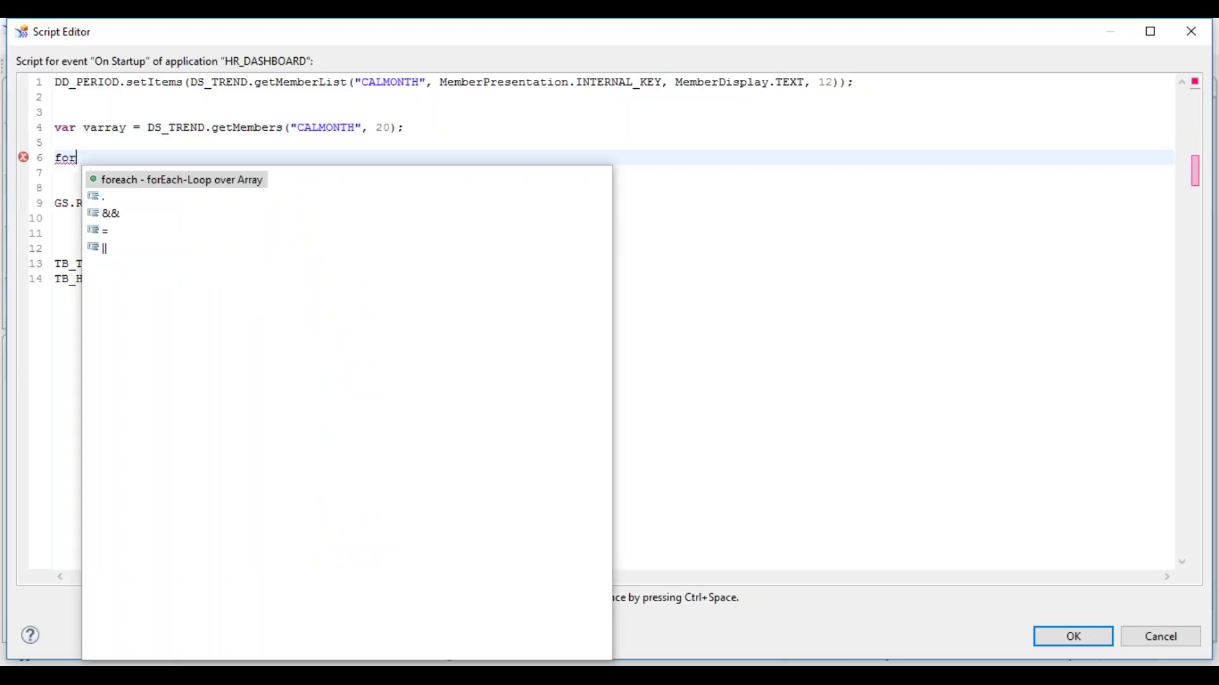
pyautogui.press('Return')
pyautogui.write('ray.')
# Declare a variable monthname with an empty string value on the line above the forEach loop
pyautogui.press('Up')
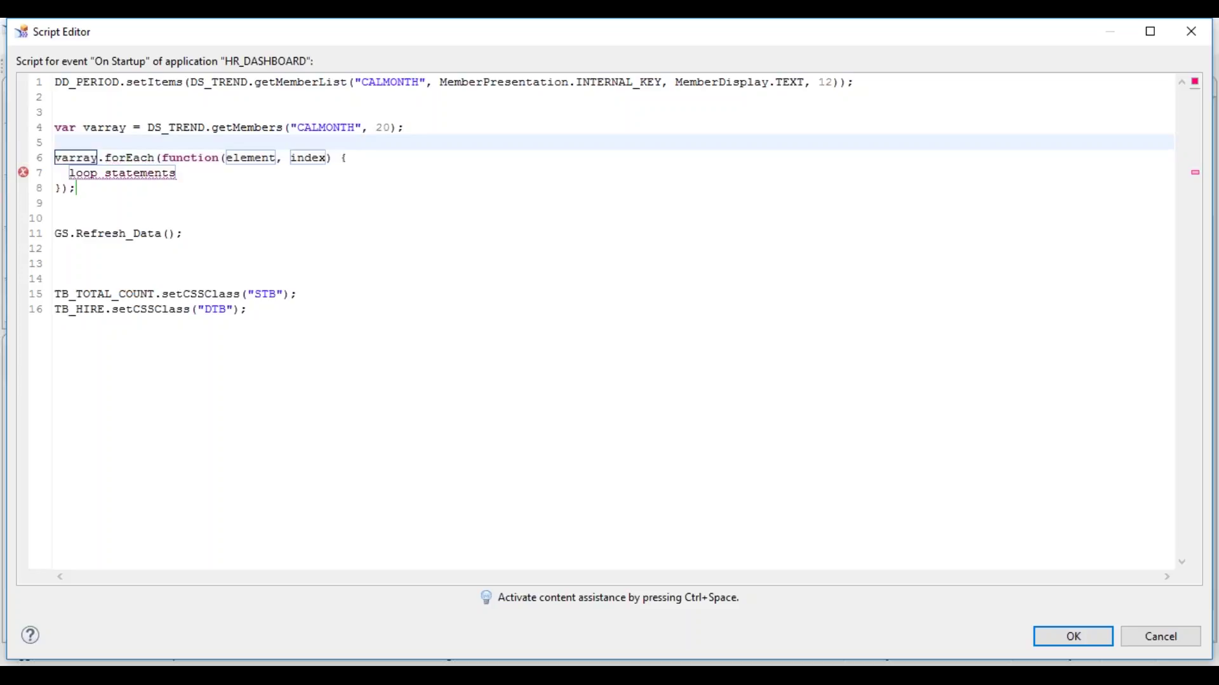
pyautogui.press('Return')
pyautogui.write('v')
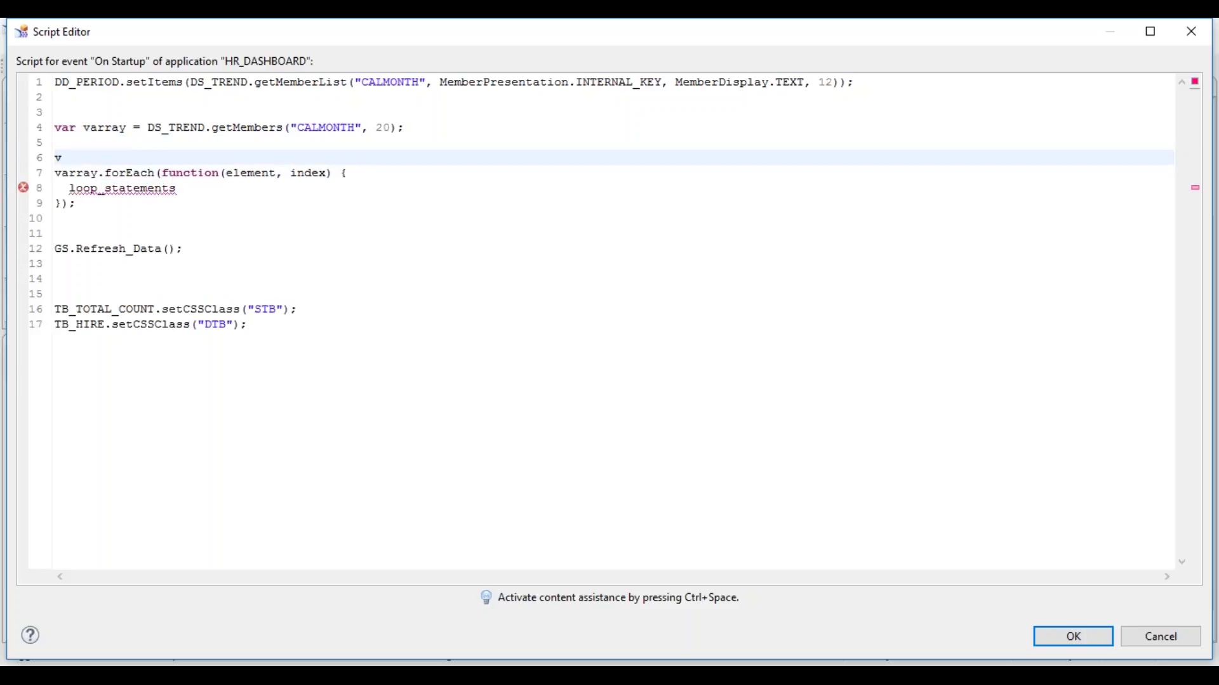
pyautogui.write('ar monthname = "')
pyautogui.press('End')
pyautogui.write(';')
# Remove the placeholder loop statements from the body of the forEach loop
pyautogui.press('Down')
pyautogui.press('Down')
pyautogui.hotkey('shift', 'Home')
pyautogui.press('BackSpace')
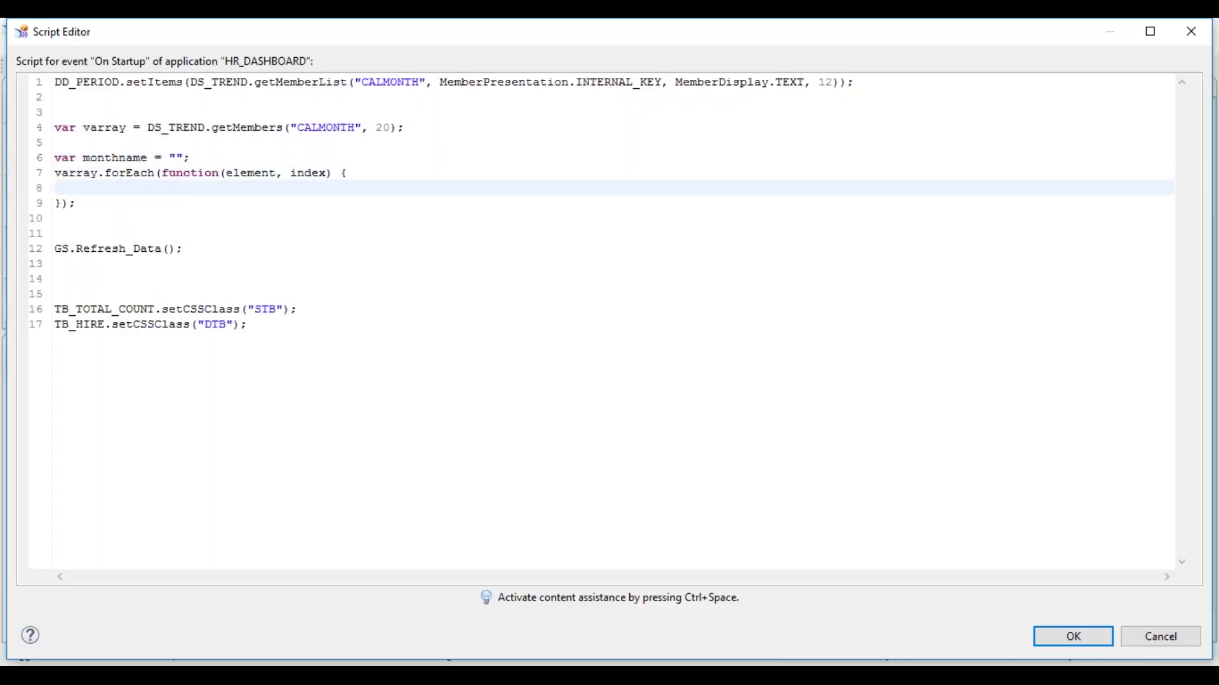
# In the forEach loop body, assign element.text+" A" to monthname, ending the statement with a semicolon
pyautogui.write('monthname = element.text+" A"')
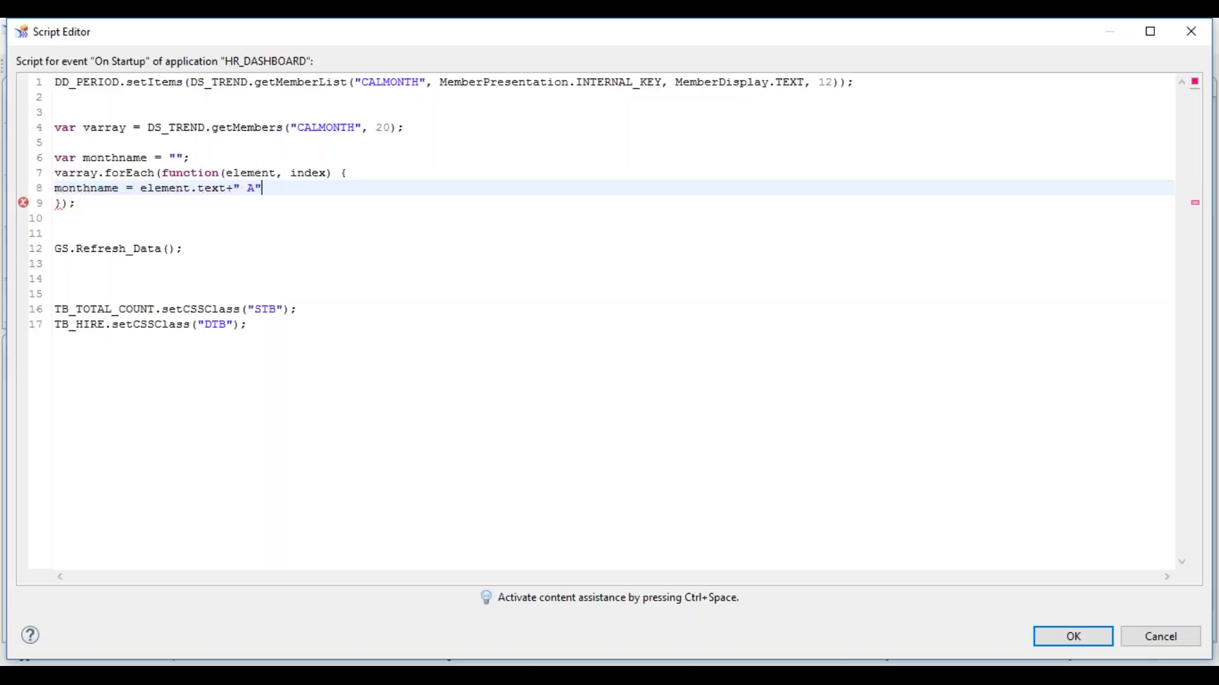
pyautogui.write(';')
pyautogui.press('Return')
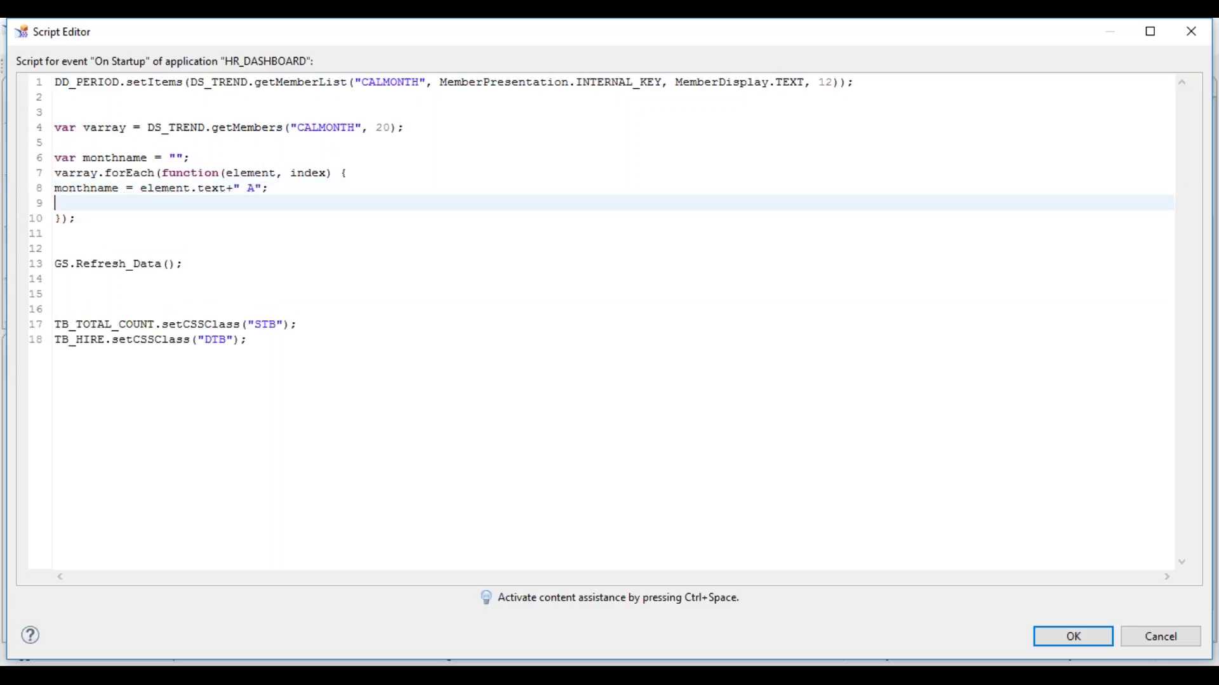
# Add a DD_PERIOD.addItem call below the monthname assignment, with element.internalKey as its value argument
pyautogui.write('DD')
pyautogui.hotkey('ctrl', 'space')
pyautogui.press('Return')
pyautogui.write('.ad')
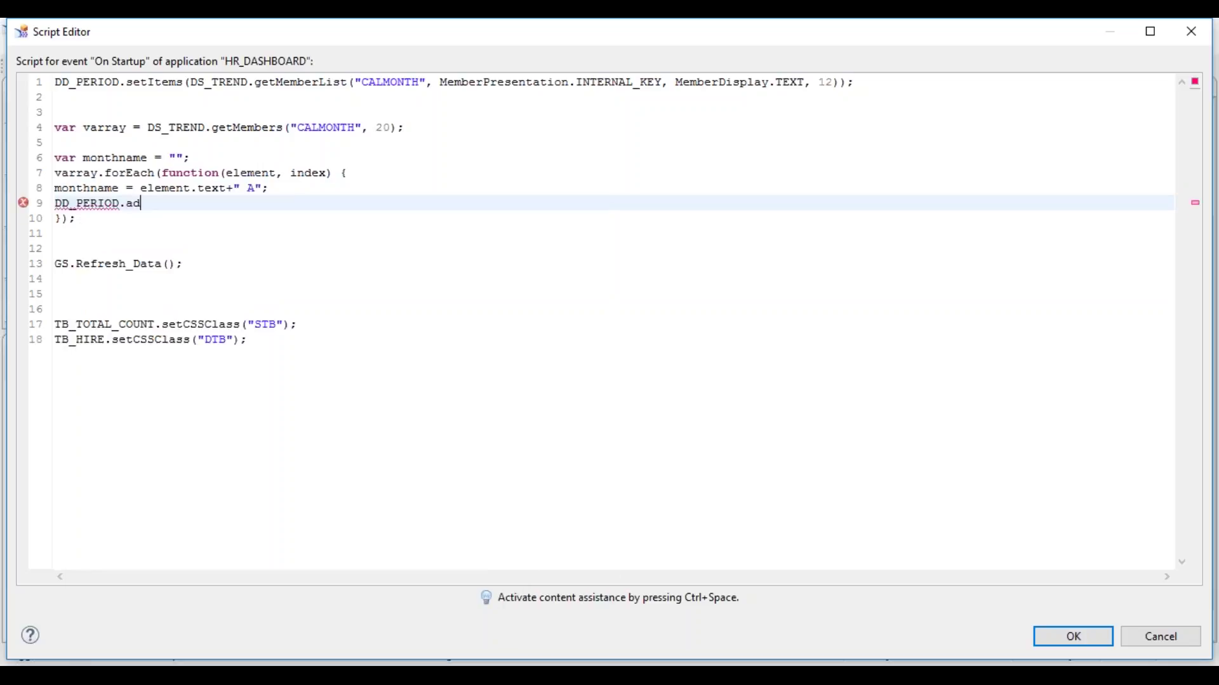
pyautogui.hotkey('ctrl', 'space')
pyautogui.press('Return')
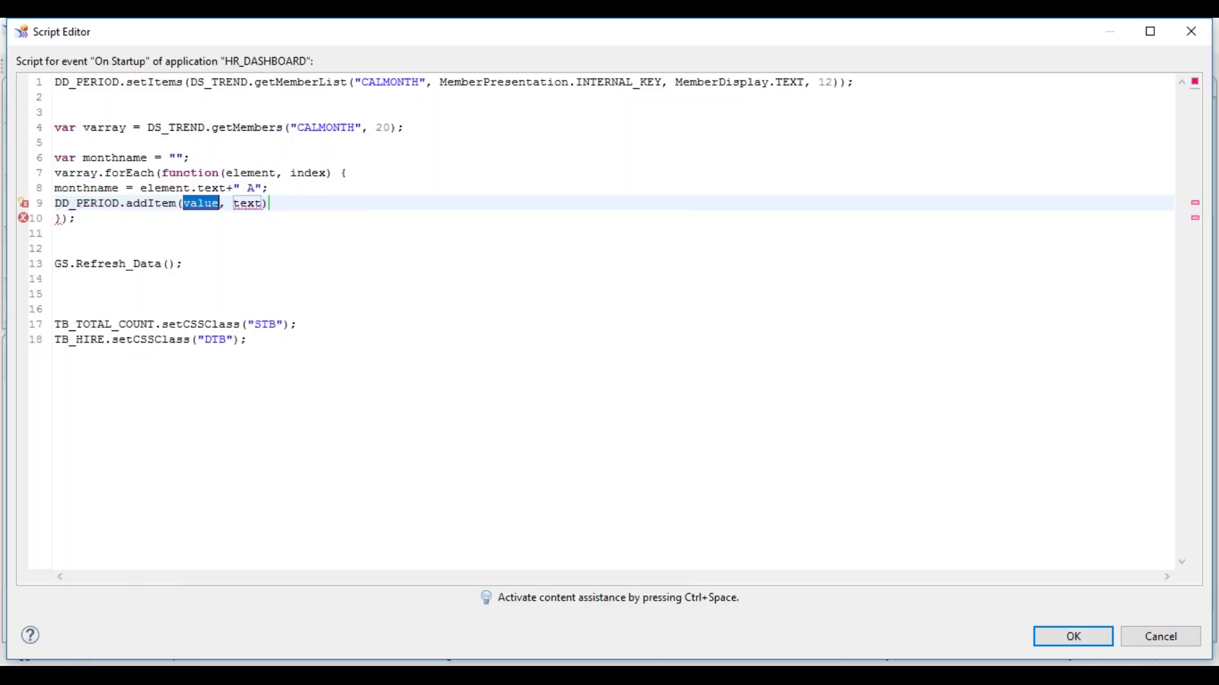
pyautogui.write('element.')
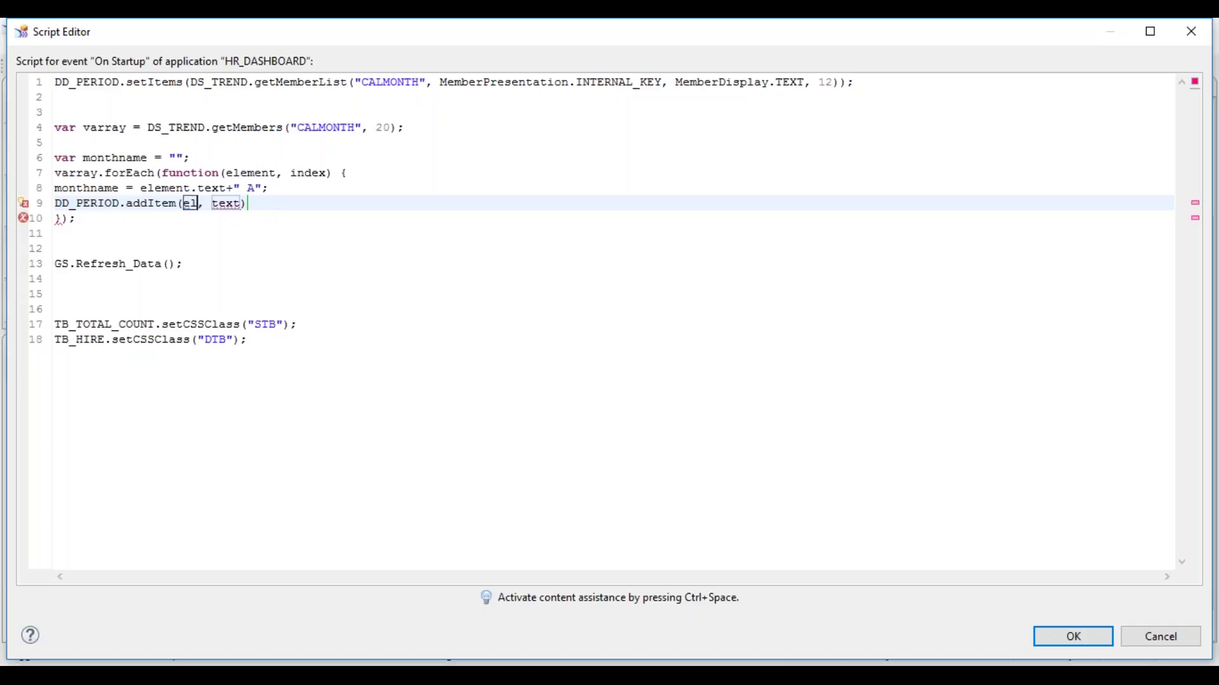
pyautogui.write('i')
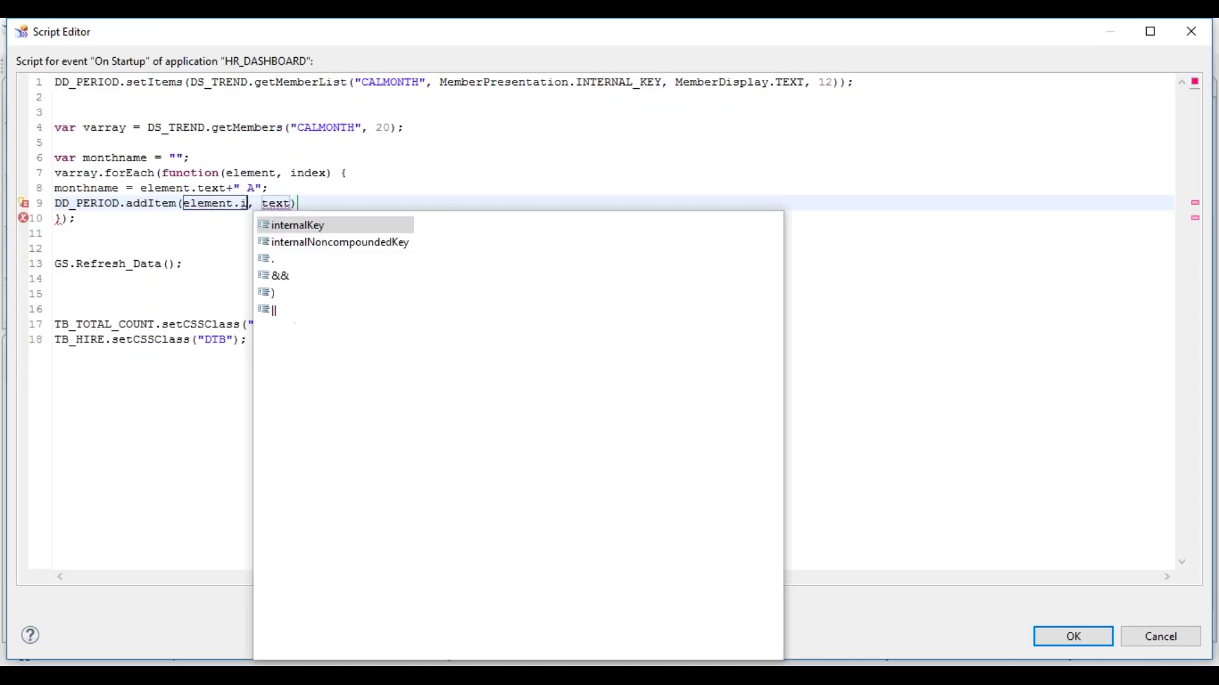
pyautogui.press('Return')
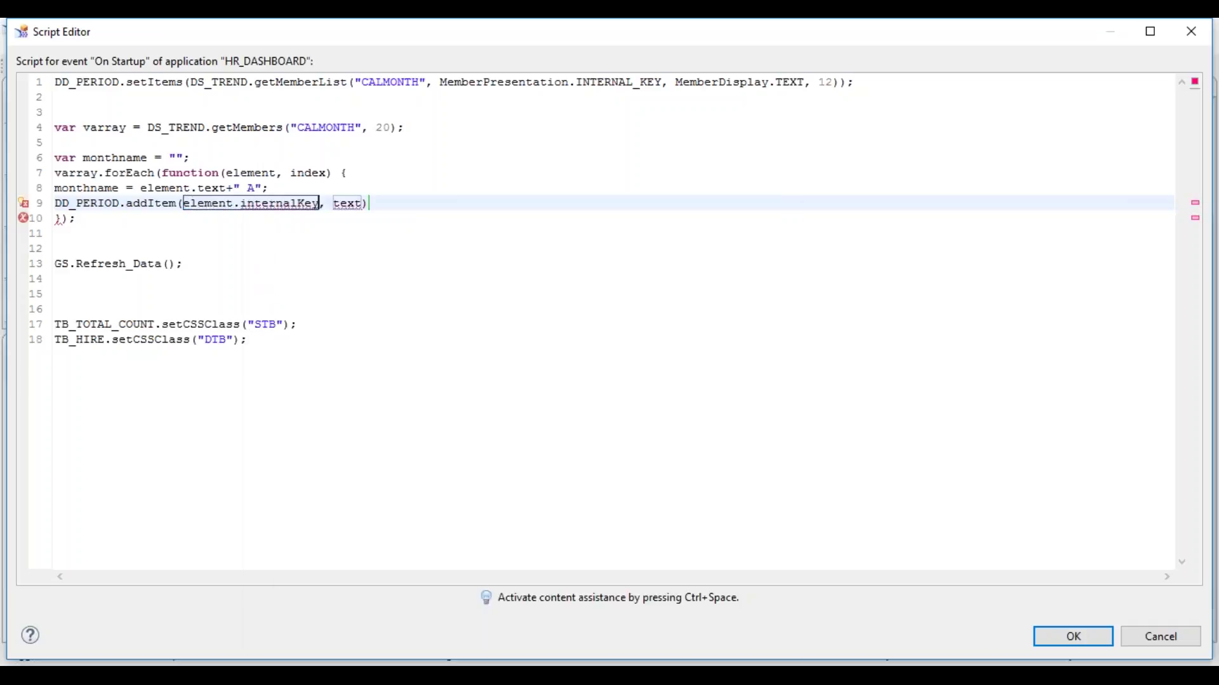
# Set the addItem text argument to monthname and end the statement with a semicolon, keeping the loop's closing brackets on their own line
pyautogui.press('Tab')
pyautogui.hotkey('ctrl', 'shift', 'Left')
pyautogui.write('mon')
pyautogui.press('Return')
pyautogui.press('Down')
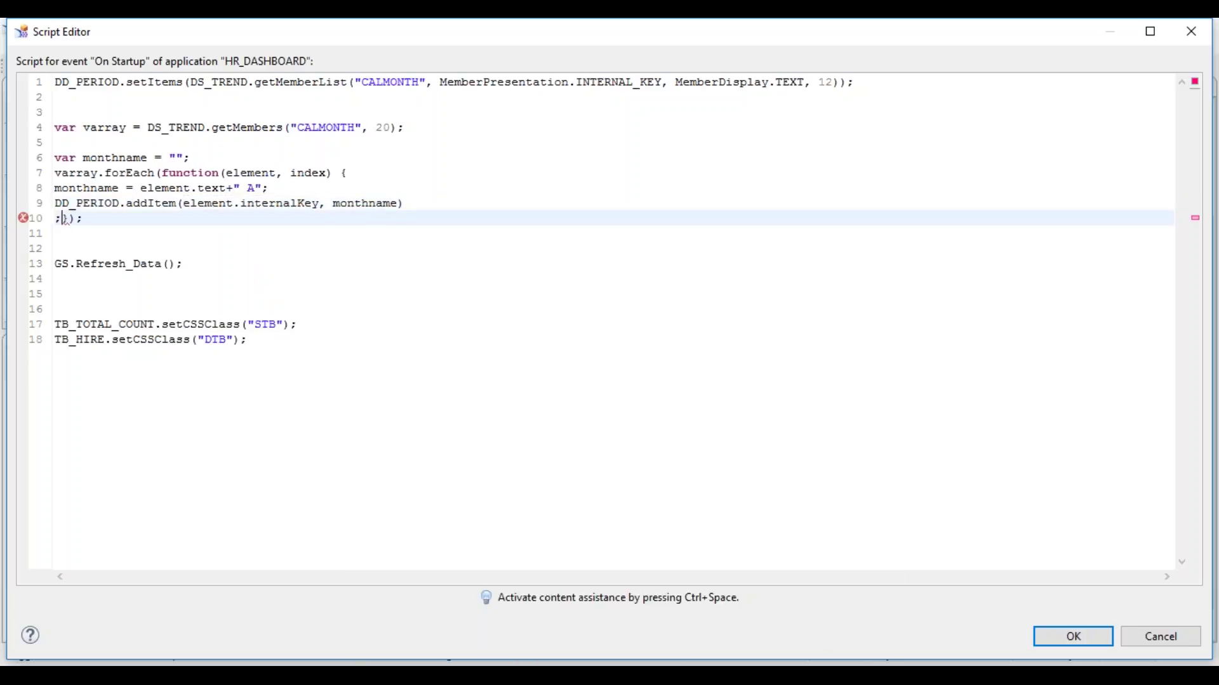
pyautogui.press('Home')
pyautogui.press('BackSpace')
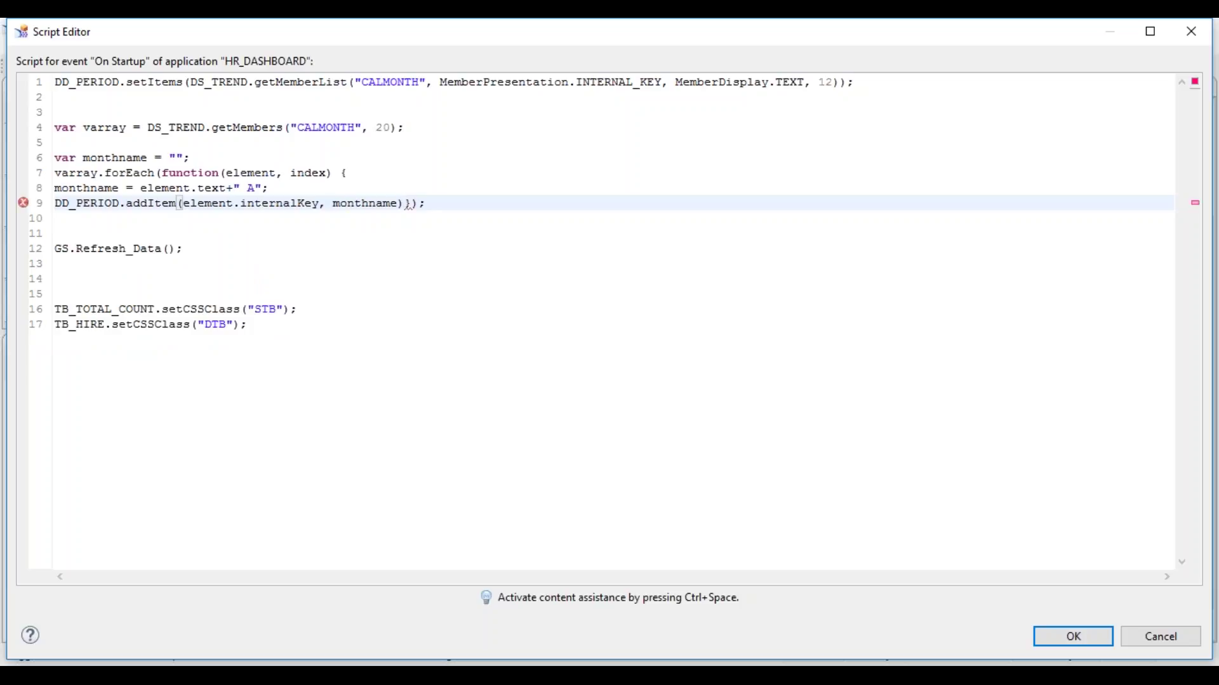
pyautogui.write(';')
pyautogui.press('Return')
# Comment out the block from the varray declaration through the end of the forEach loop, and accept the On Startup script
pyautogui.press('Up')
pyautogui.press('Up')
pyautogui.press('Up')
pyautogui.press('Up')
pyautogui.press('Up')
pyautogui.press('Up')
pyautogui.hotkey('shift', 'Down')
pyautogui.hotkey('shift', 'Down')
pyautogui.hotkey('shift', 'Down')
pyautogui.hotkey('shift', 'Down')
pyautogui.hotkey('shift', 'Down')
pyautogui.hotkey('shift', 'Down')
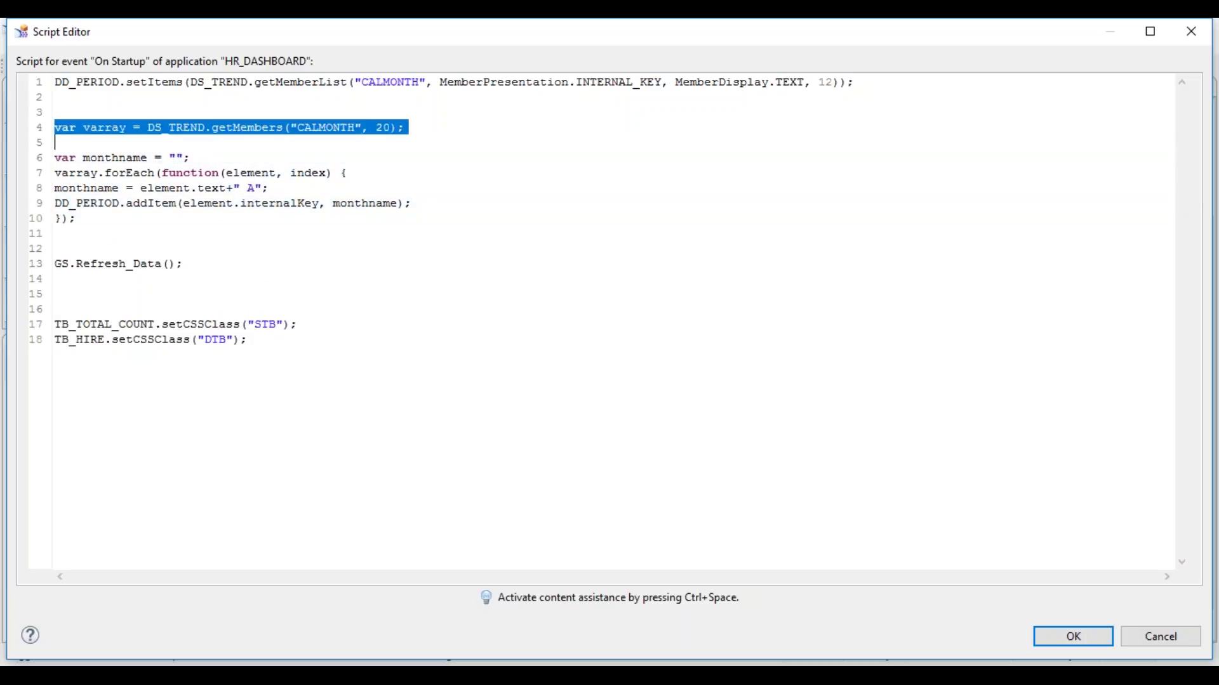
pyautogui.hotkey('shift', 'End')
pyautogui.hotkey('ctrl', '/')
pyautogui.press('Down')
pyautogui.press('Down')
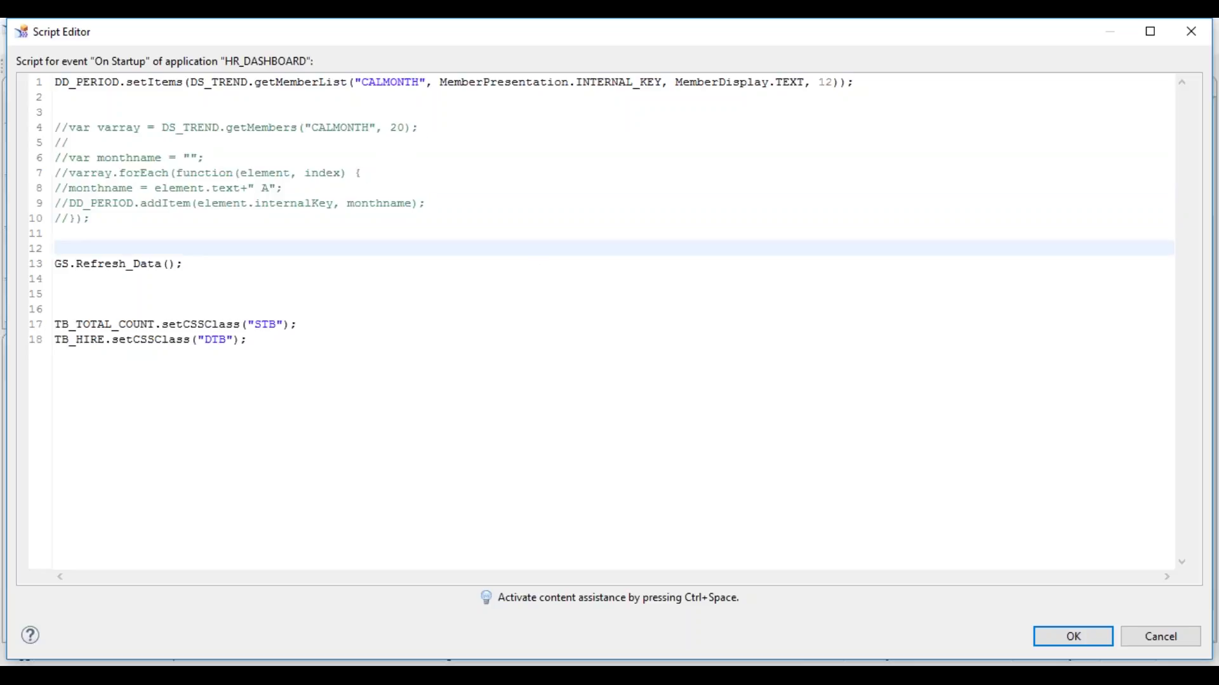
pyautogui.click(1072, 638)
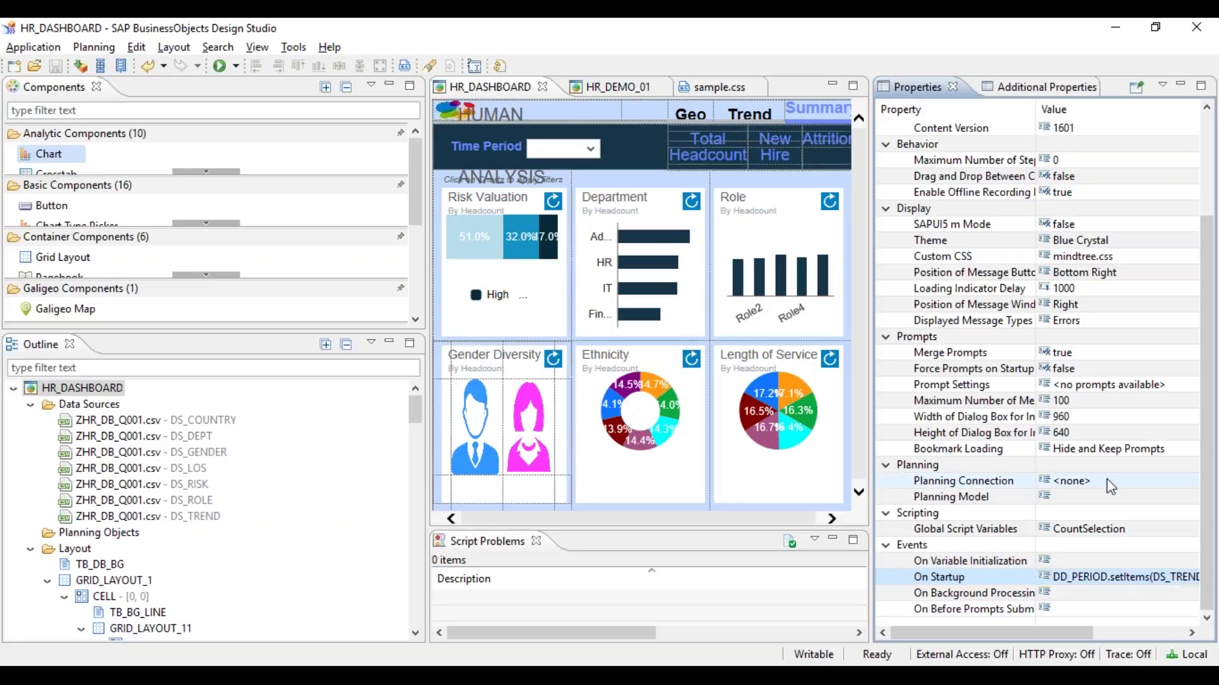
# Review the On Select script of the Department chart IC_DEPT, and close it without changes
pyautogui.click(648, 250)
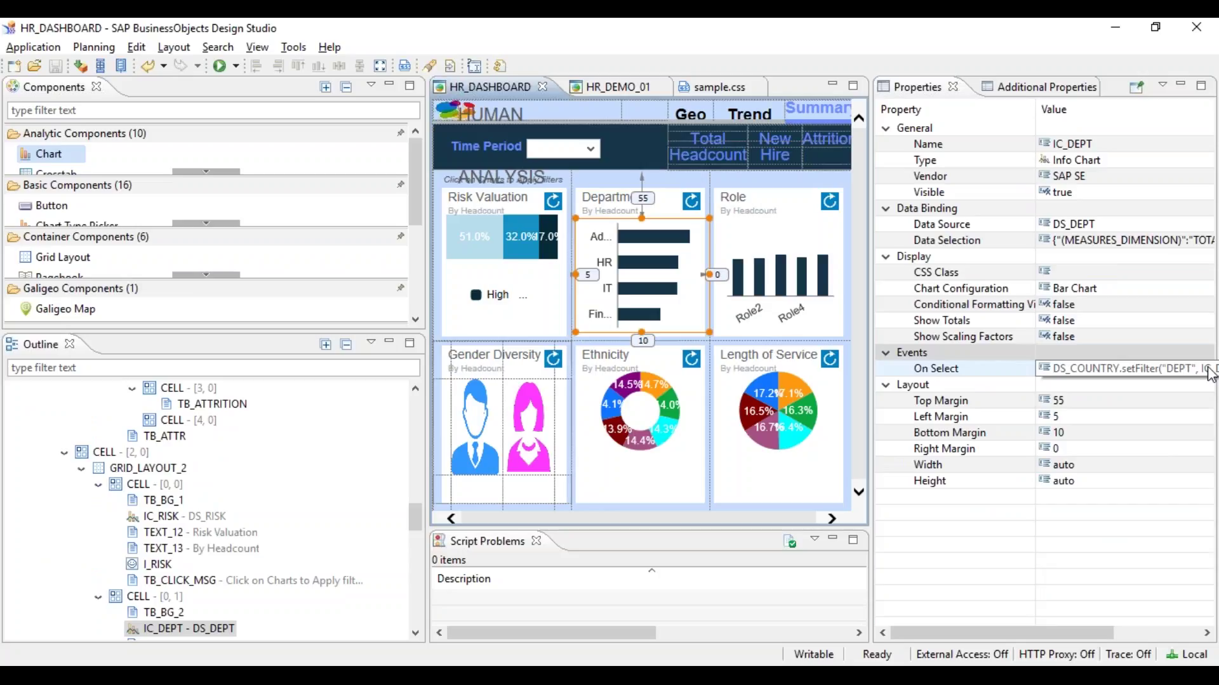
pyautogui.click(1211, 375)
pyautogui.click(1210, 373)
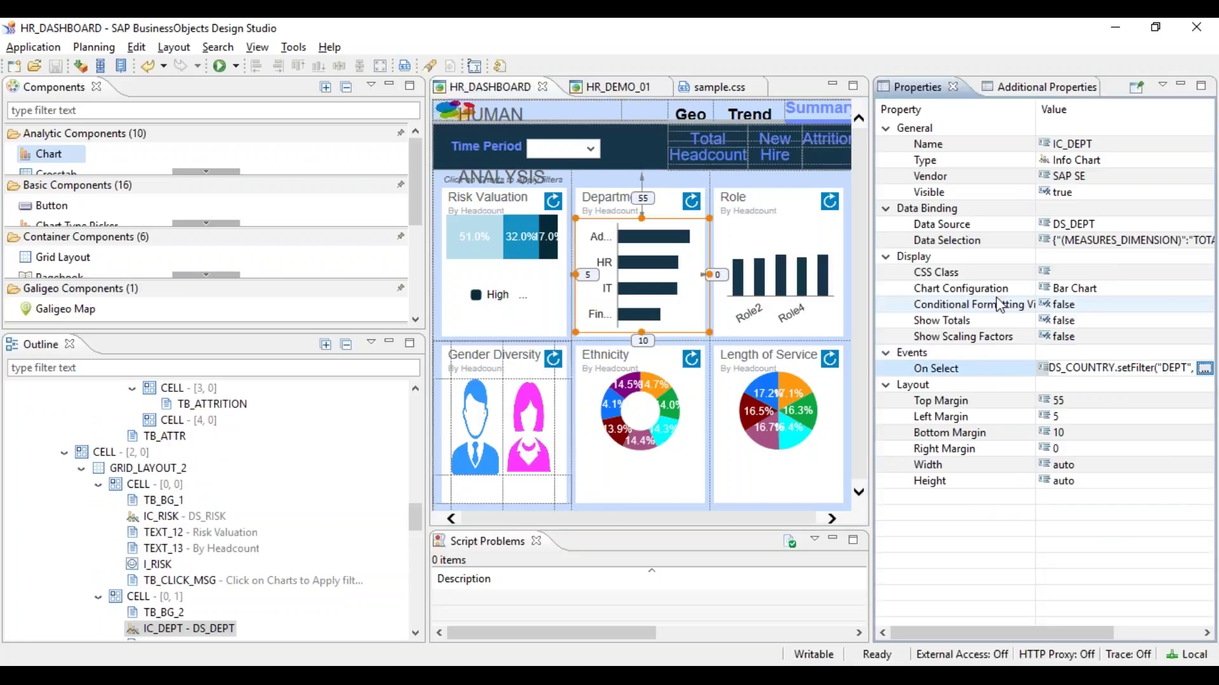
pyautogui.click(1205, 368)
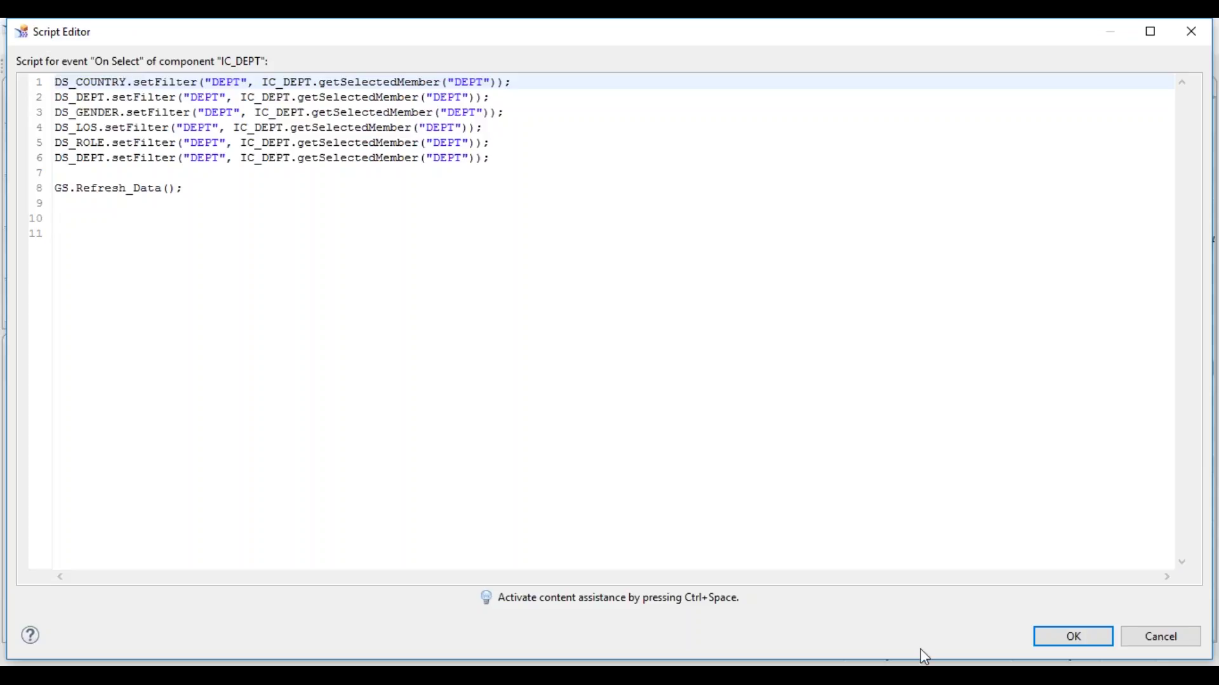
pyautogui.click(1141, 634)
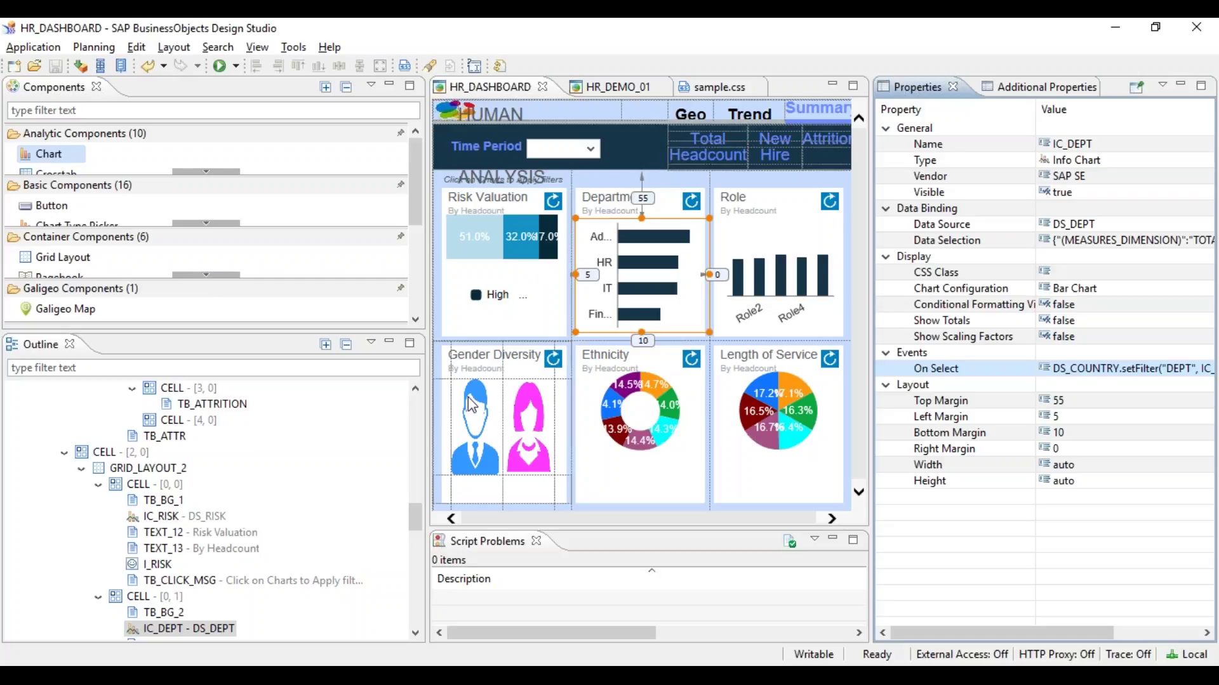
# Export the HR_DASHBOARD application with its referenced files to the Desktop as HR_DASHBOARD-20170313191734.zip
pyautogui.moveTo(413, 519); pyautogui.dragTo(424, 409)
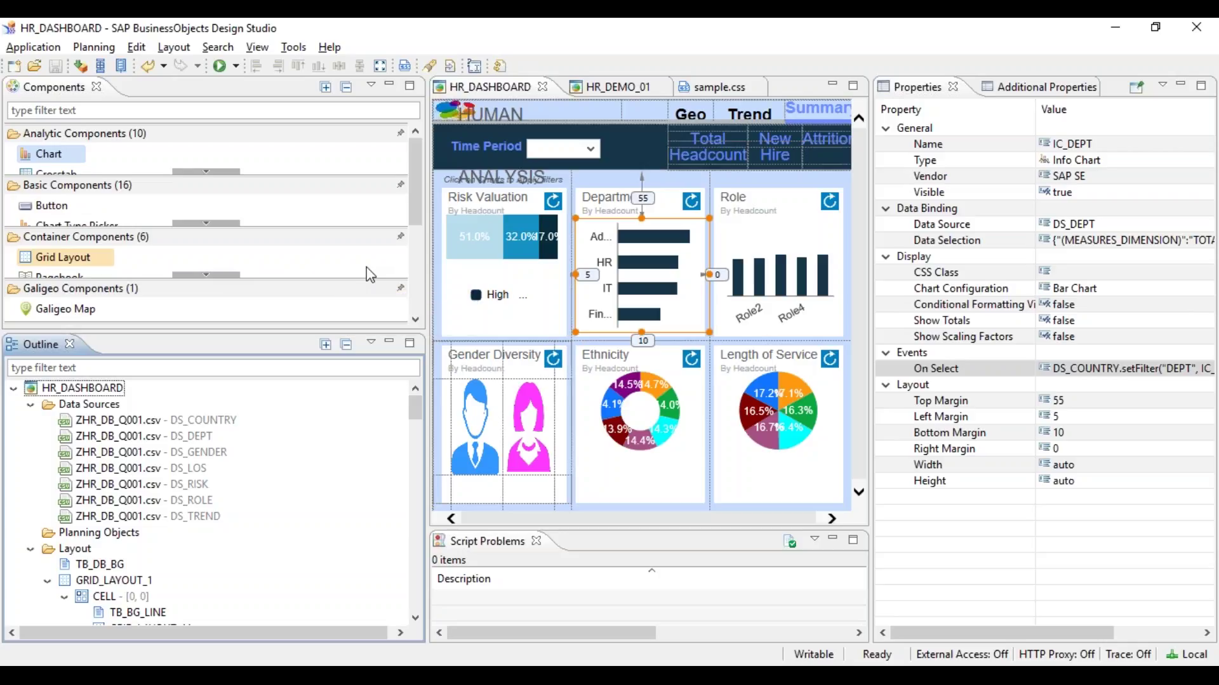
pyautogui.click(30, 50)
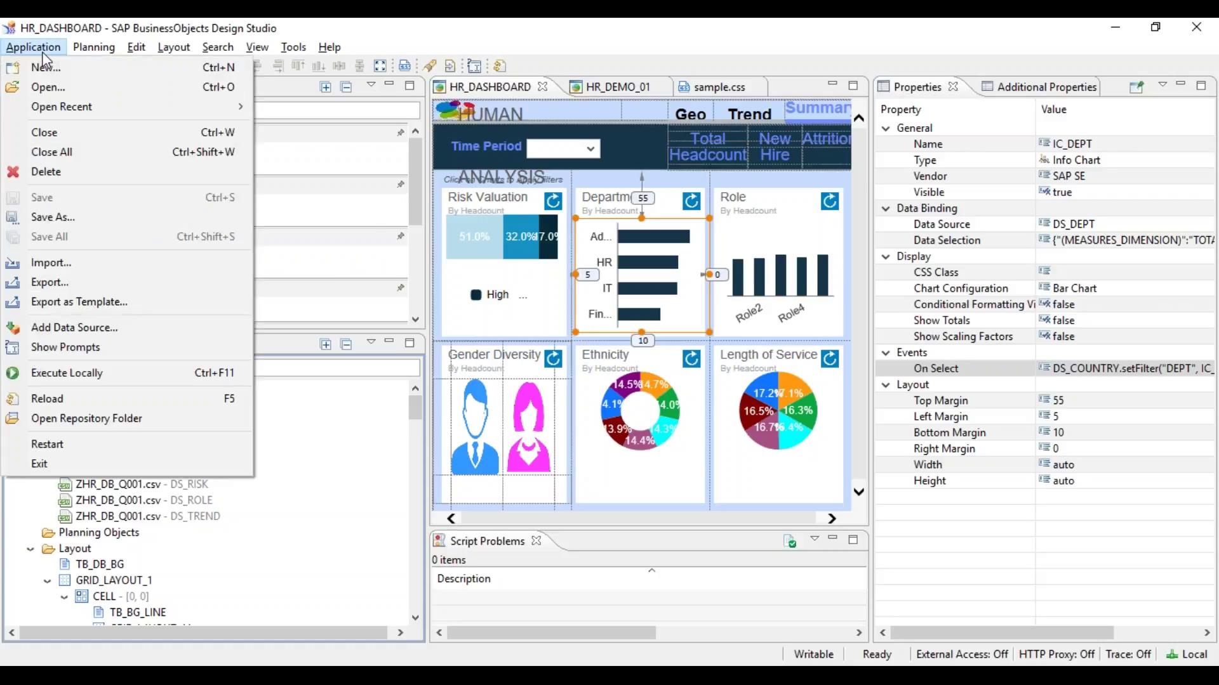
pyautogui.click(51, 283)
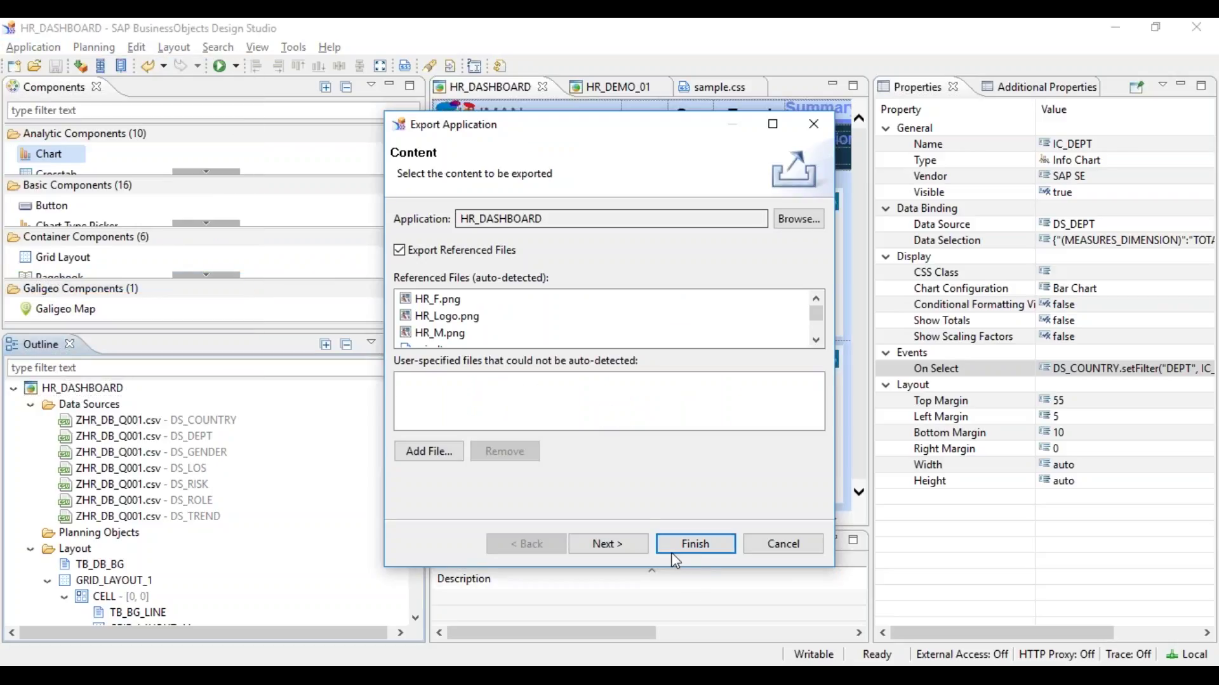
pyautogui.click(636, 544)
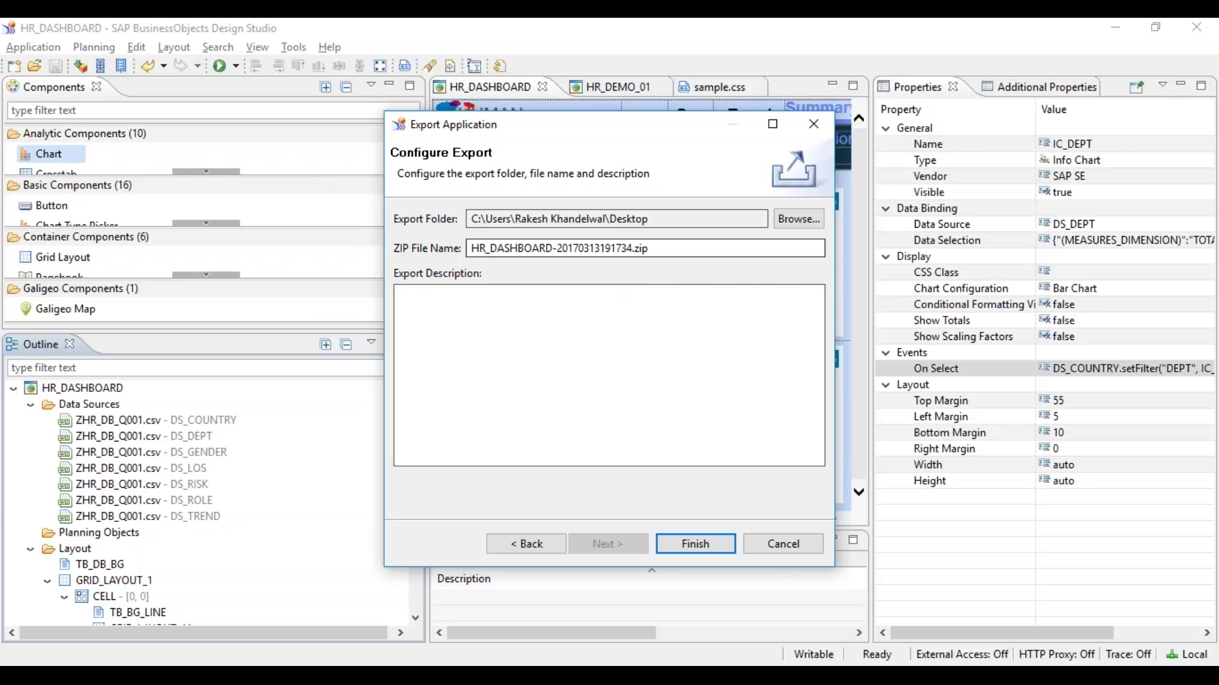
pyautogui.click(694, 544)
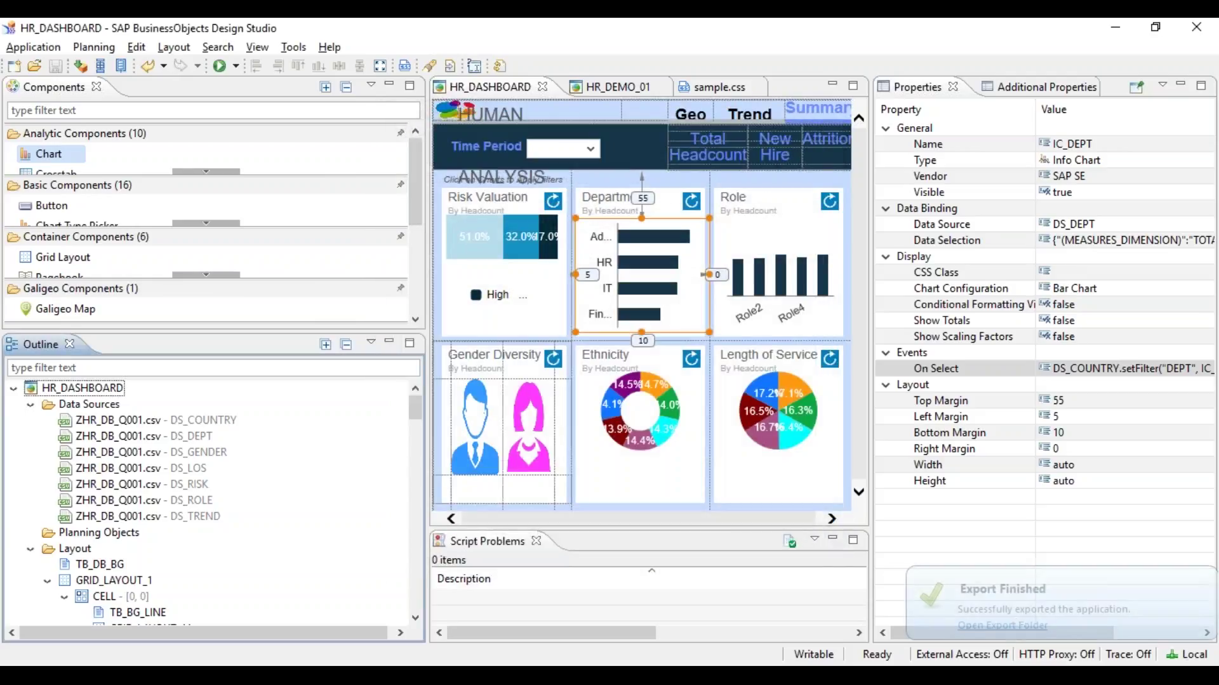
# Start an application import and choose HR_DASHBOARD-20170313191734.zip from the Desktop as the ZIP file
pyautogui.click(35, 46)
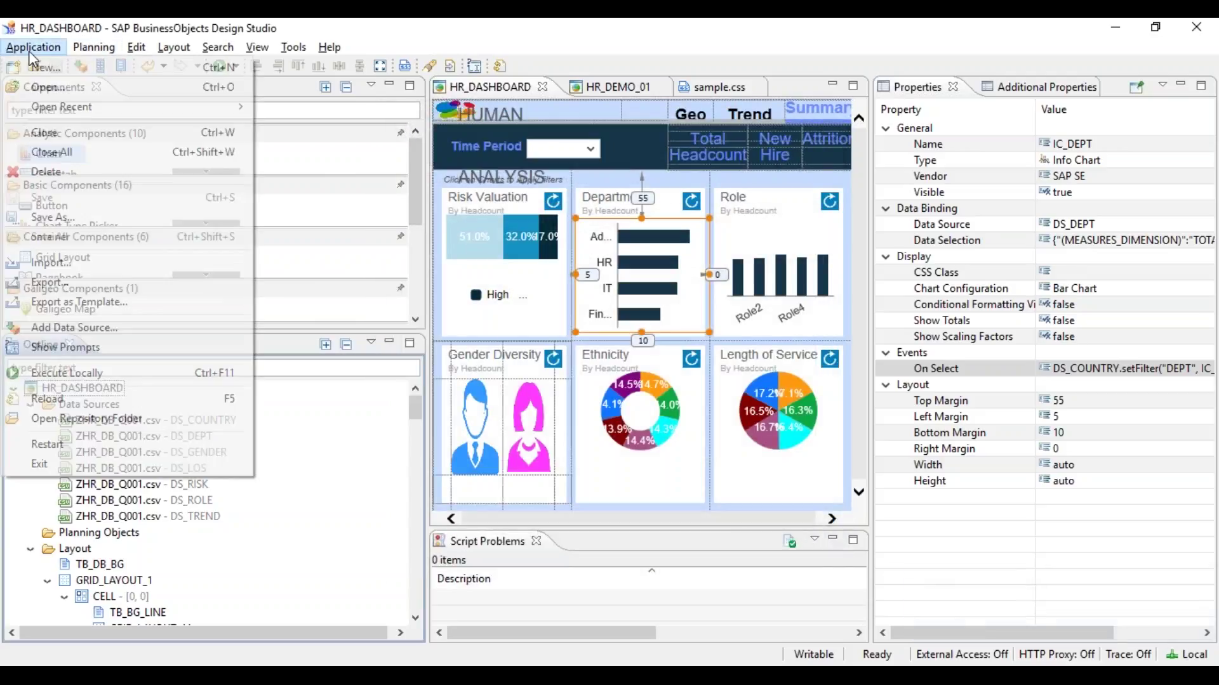
pyautogui.click(51, 262)
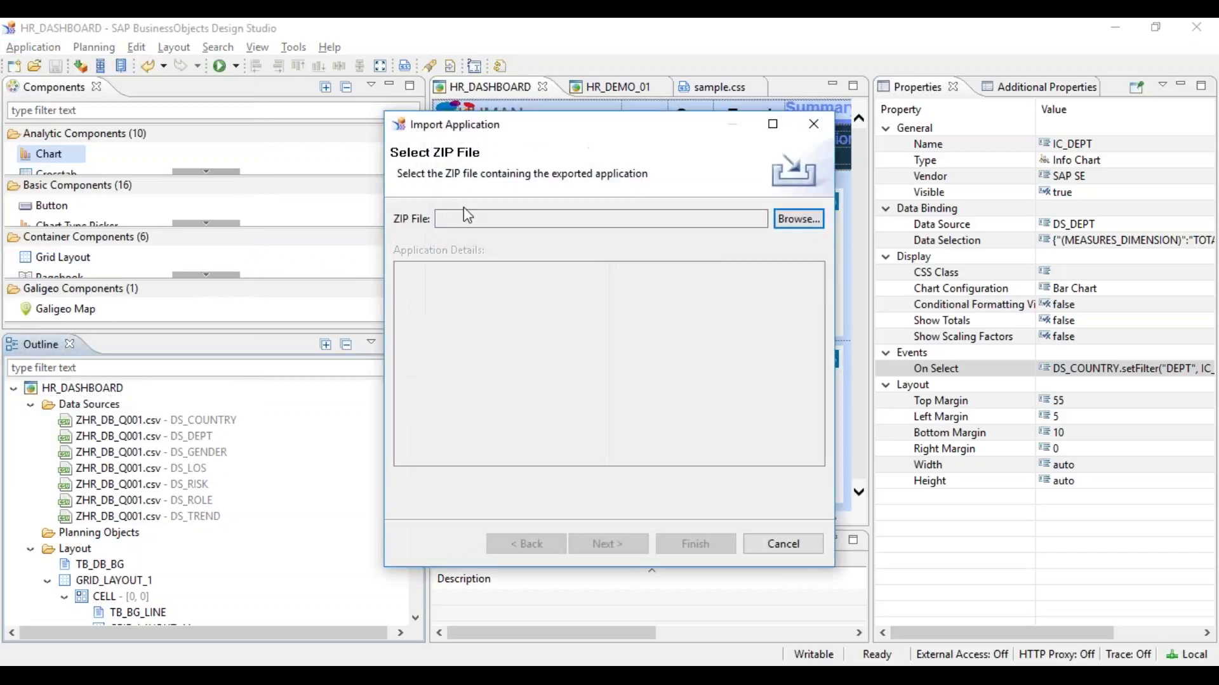
pyautogui.click(798, 220)
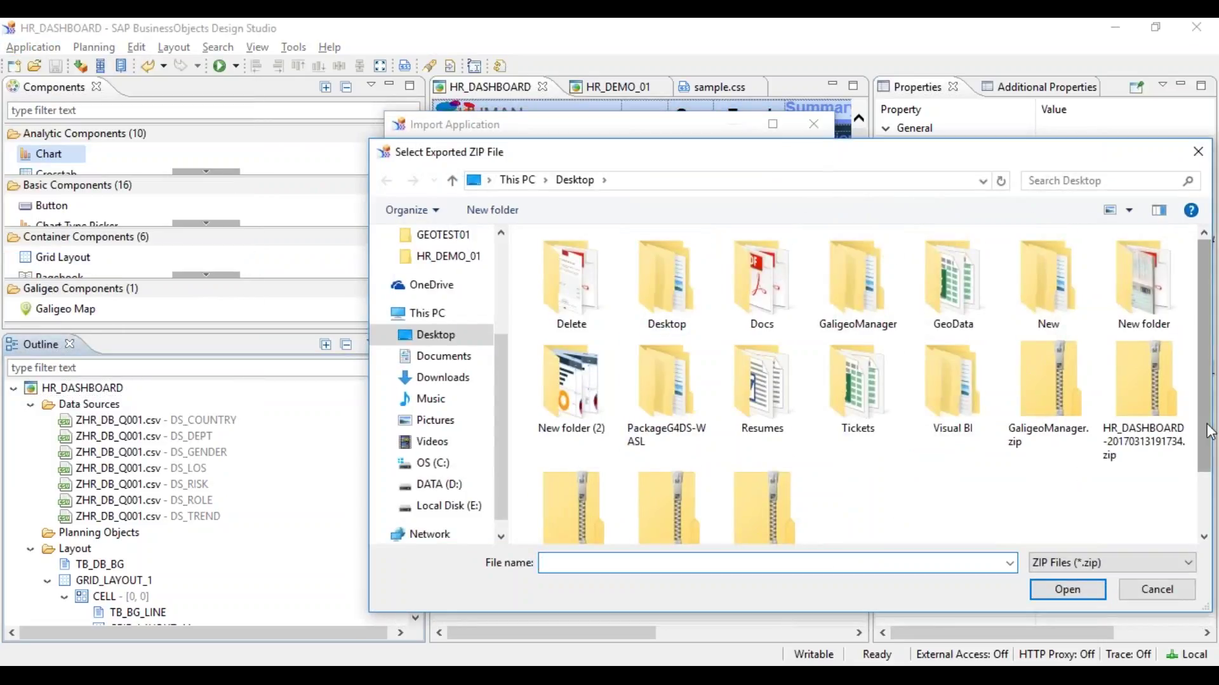
pyautogui.click(1205, 525)
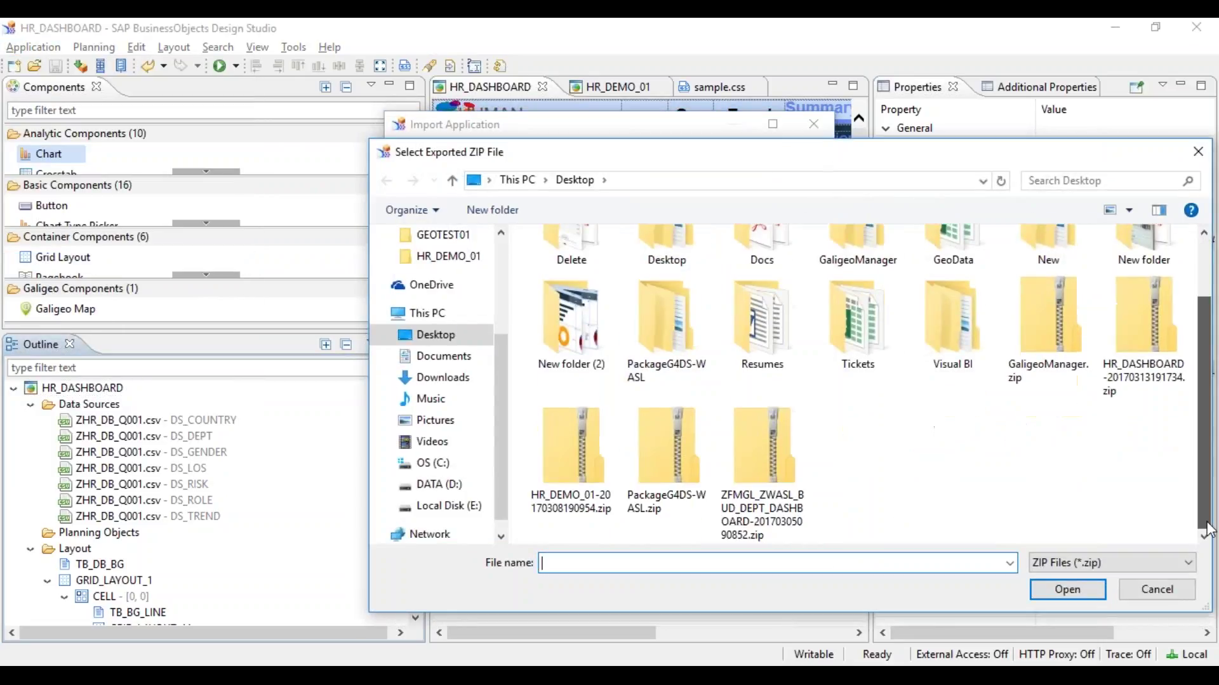
pyautogui.click(1150, 315)
pyautogui.click(1066, 590)
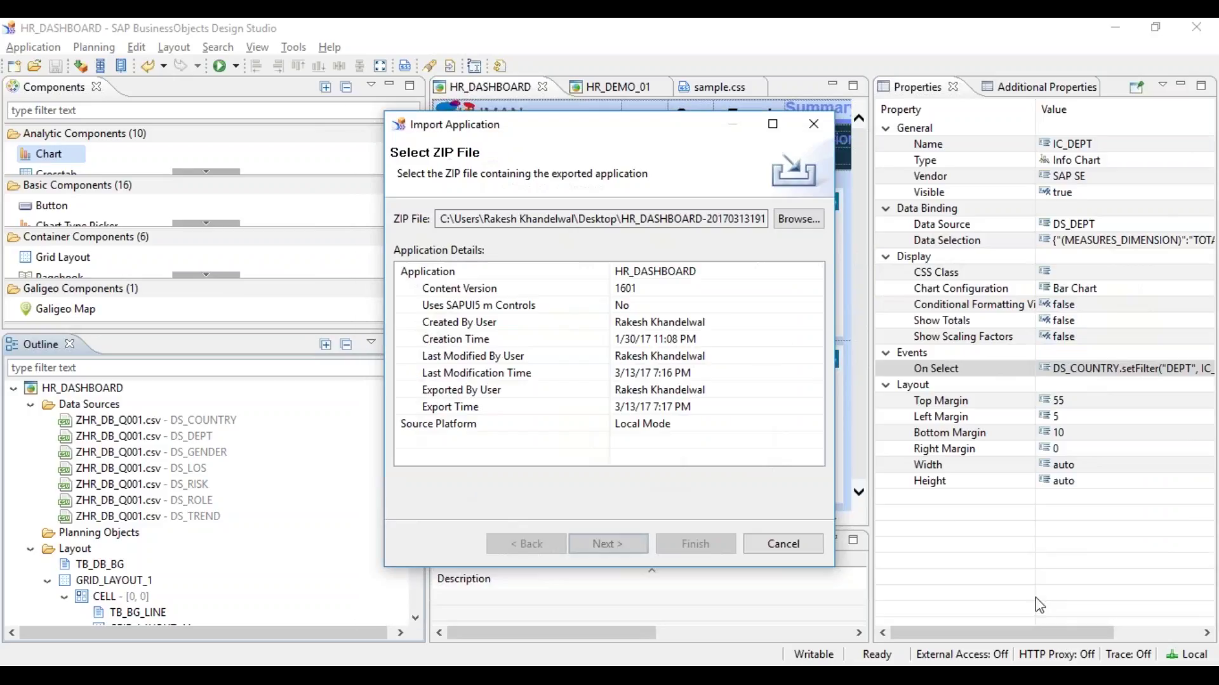
# Name the target application HR_DASHBOARD1 and finish the import with referenced files in their original folder structure
pyautogui.click(619, 546)
pyautogui.click(564, 218)
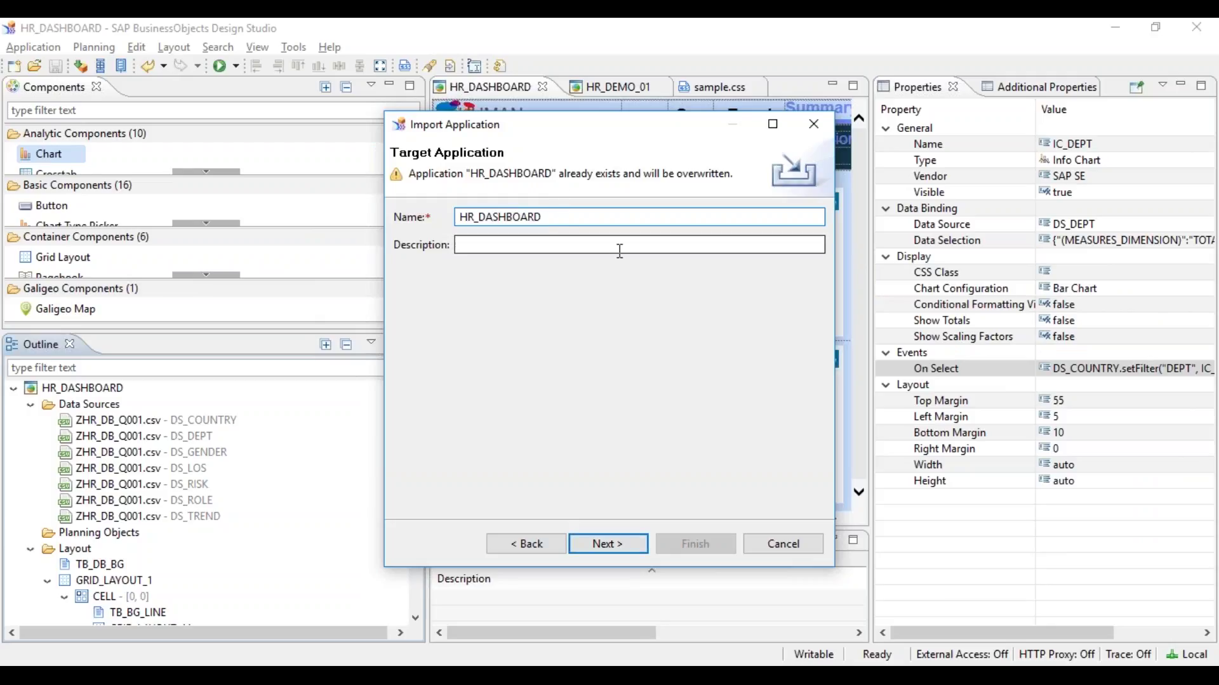
pyautogui.write('1')
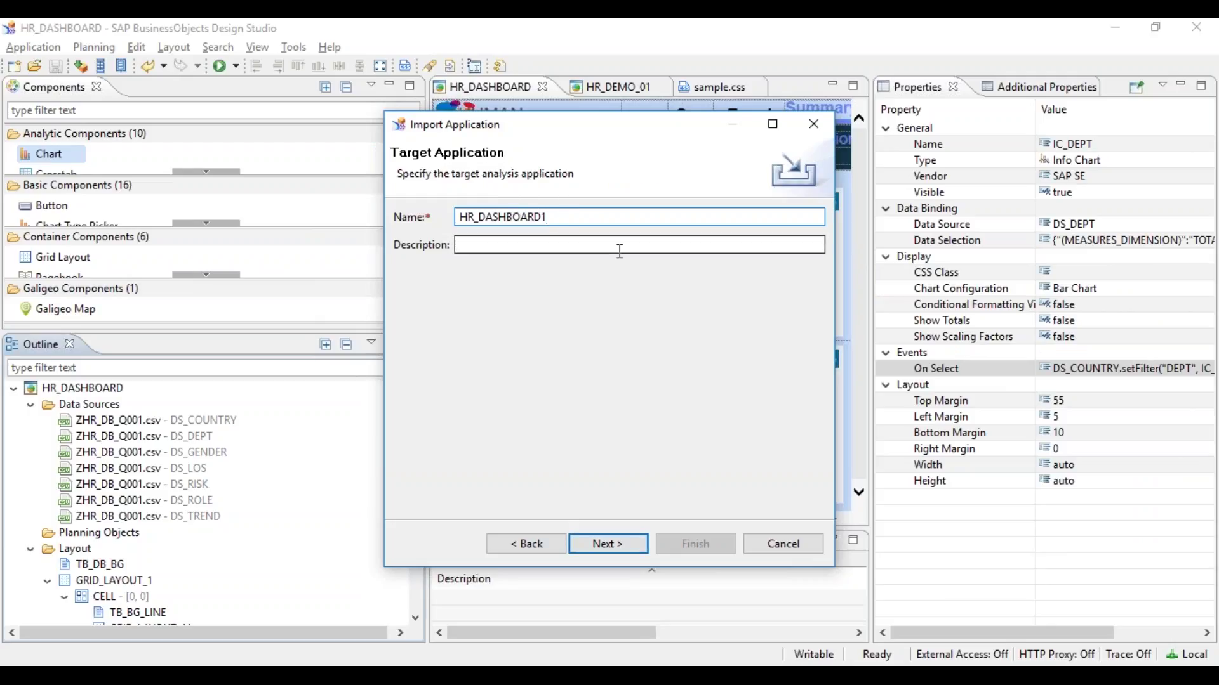
pyautogui.click(624, 537)
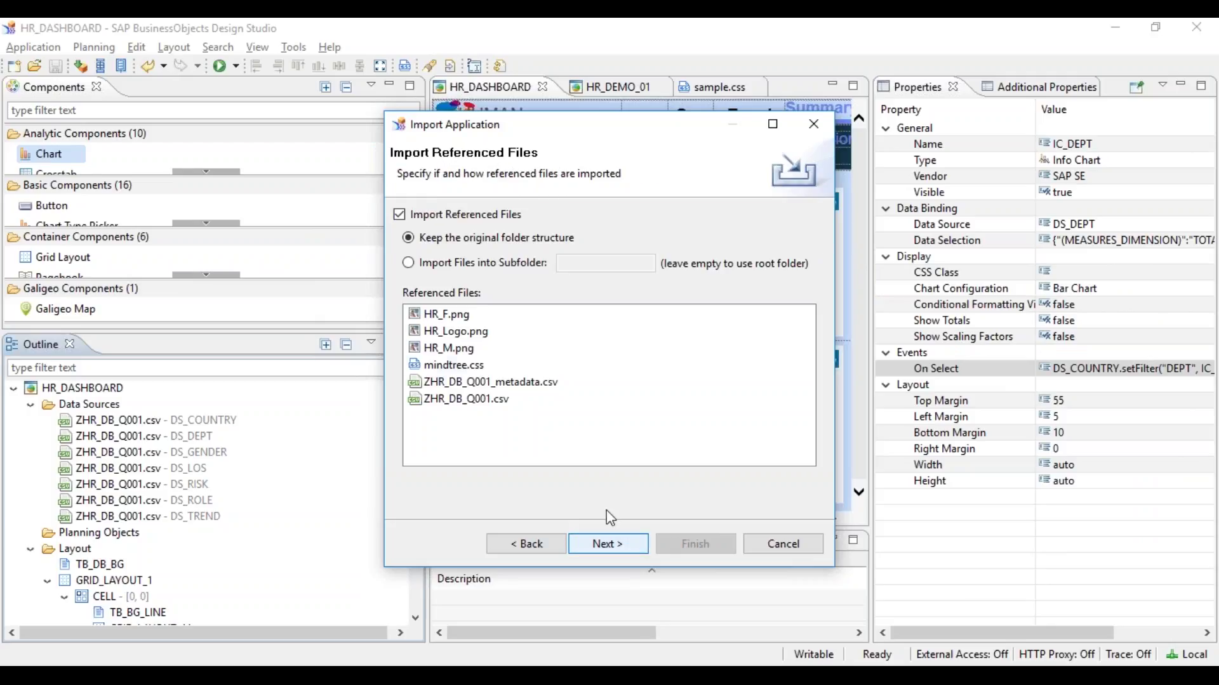
pyautogui.click(622, 551)
pyautogui.click(698, 545)
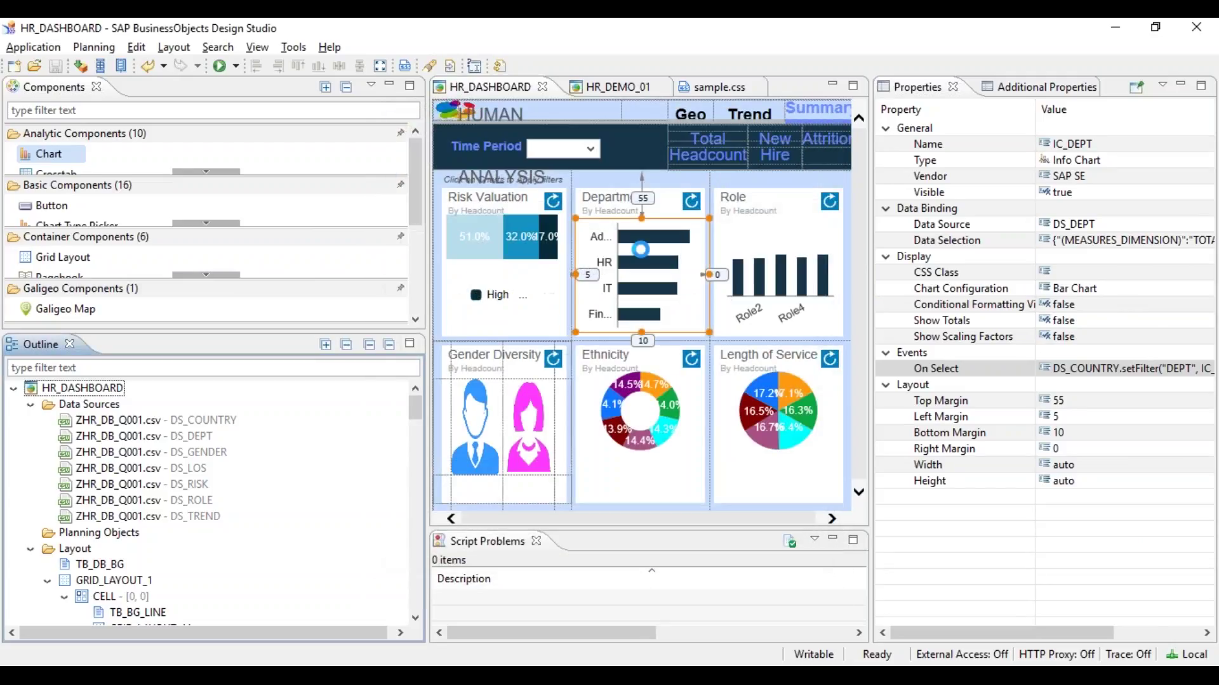